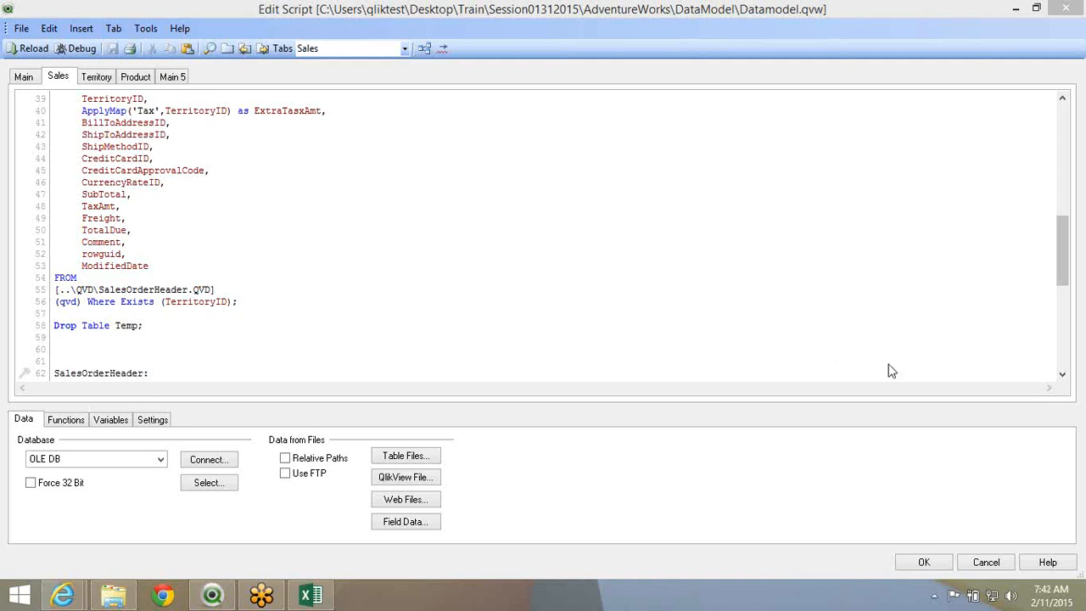
Review the SalesOrderHeader load in the Sales script, including its ApplyMap tax field and Where Exists condition
click(824, 365)
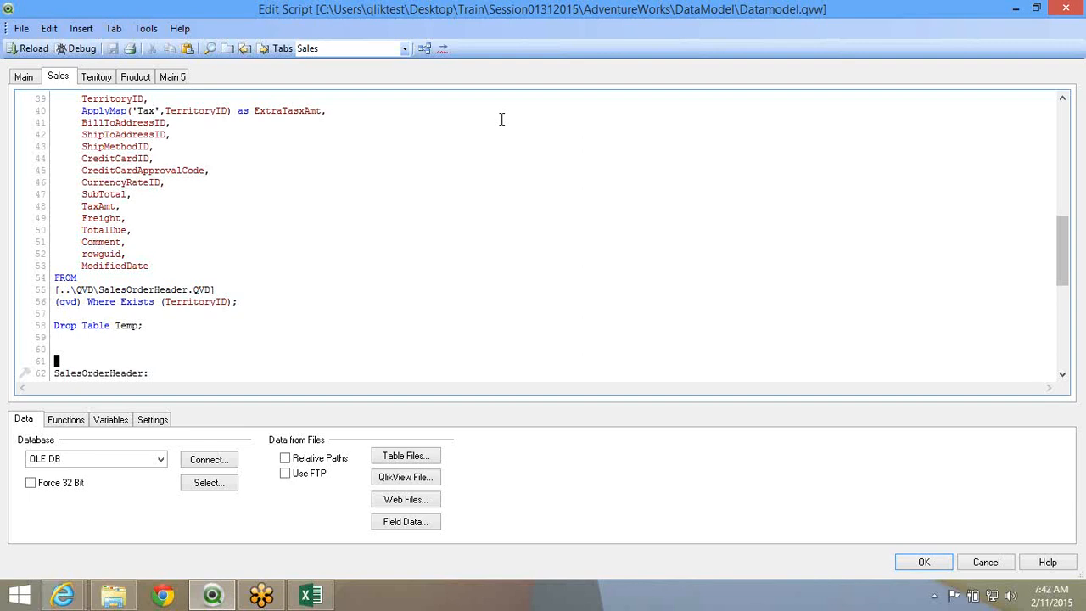
click(339, 199)
scroll(339, 199, up, 1)
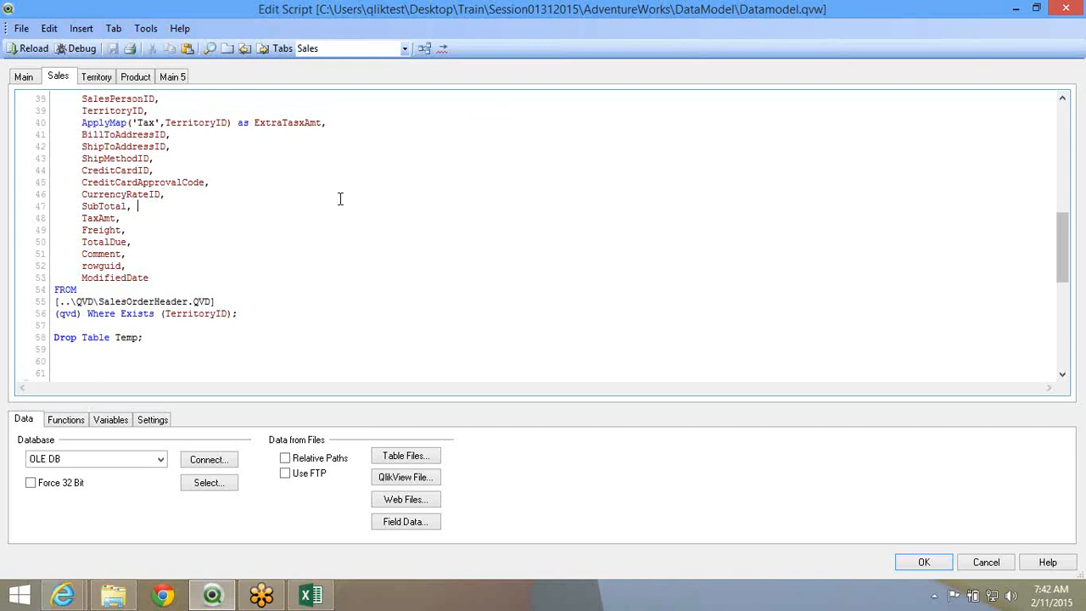
scroll(339, 198, up, 4)
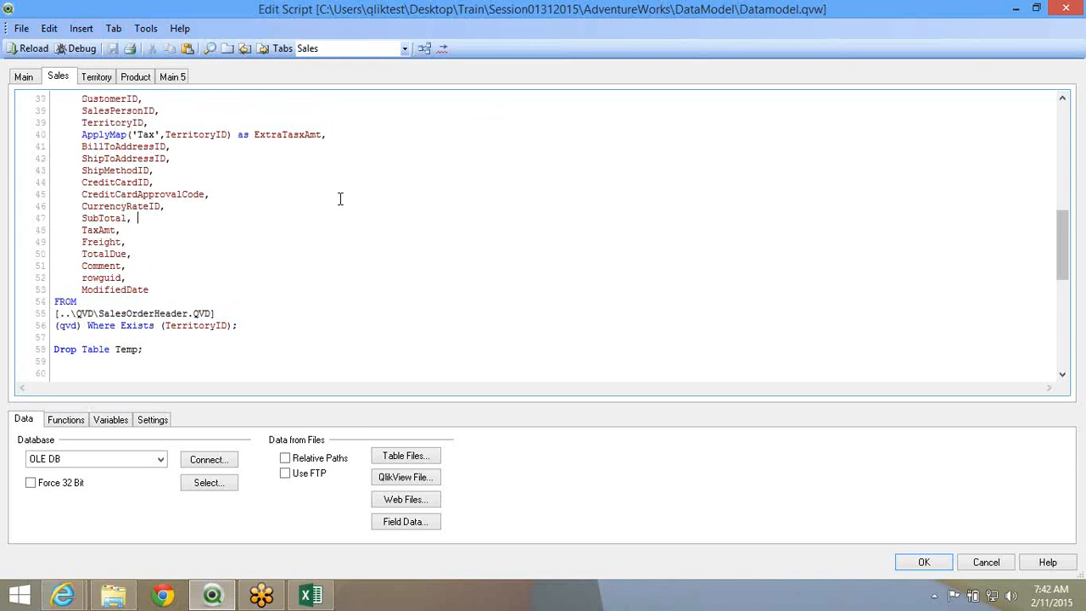
scroll(339, 198, down, 6)
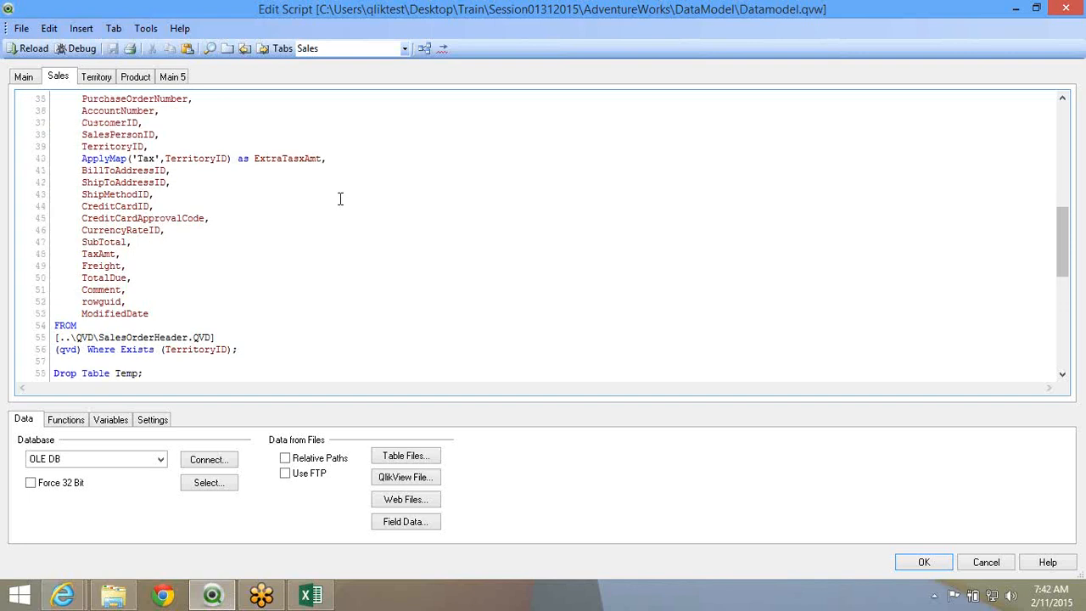
scroll(339, 200, up, 3)
scroll(340, 201, up, 2)
Switch to the Discussion_01312015 workbook in Excel and add a new worksheet after Sheet4
click(311, 596)
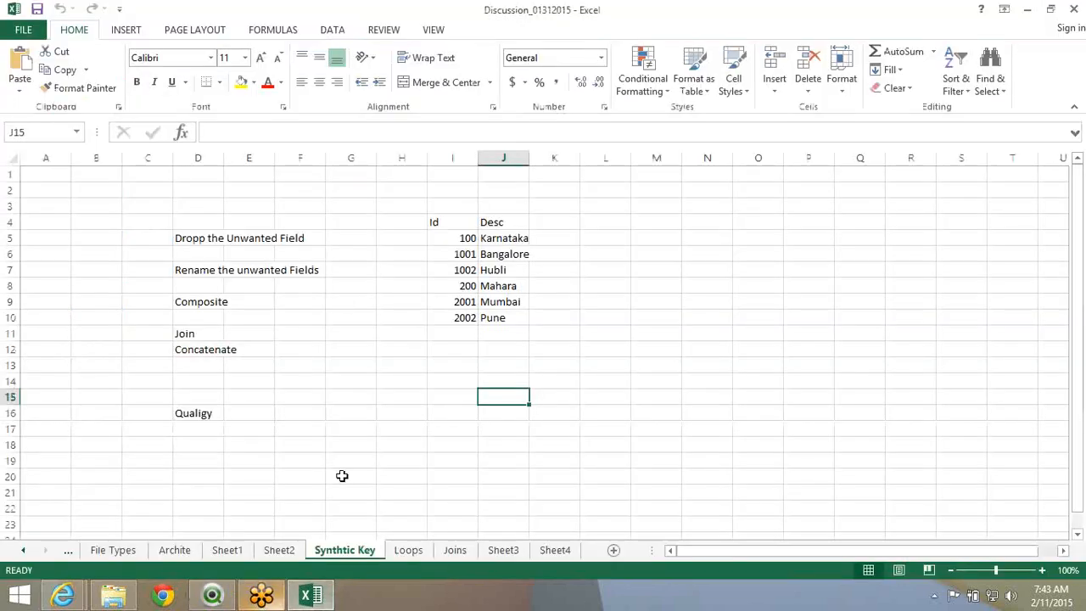
click(553, 552)
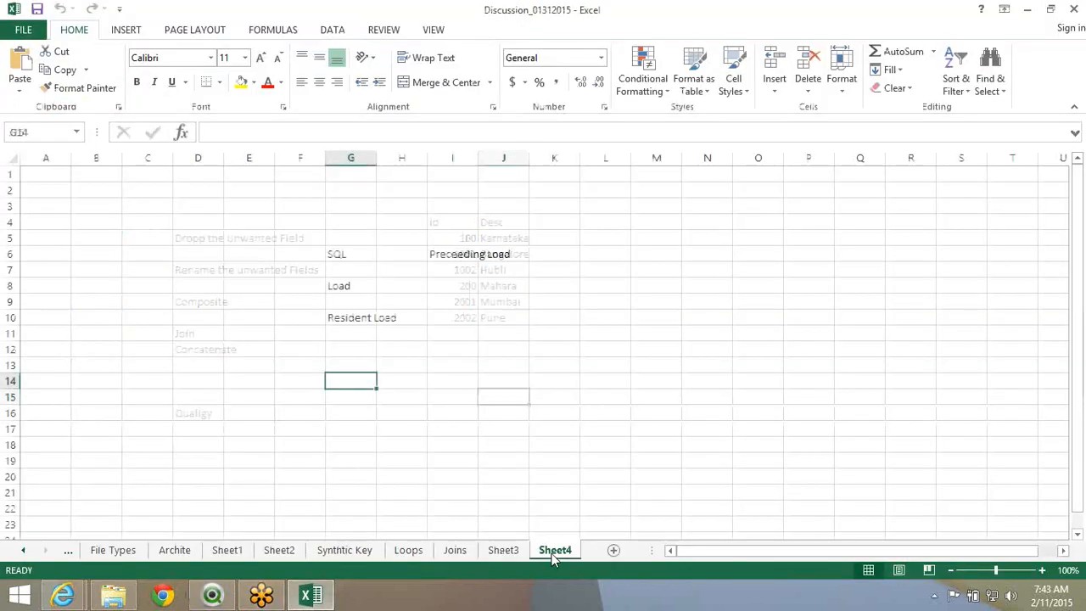
click(612, 550)
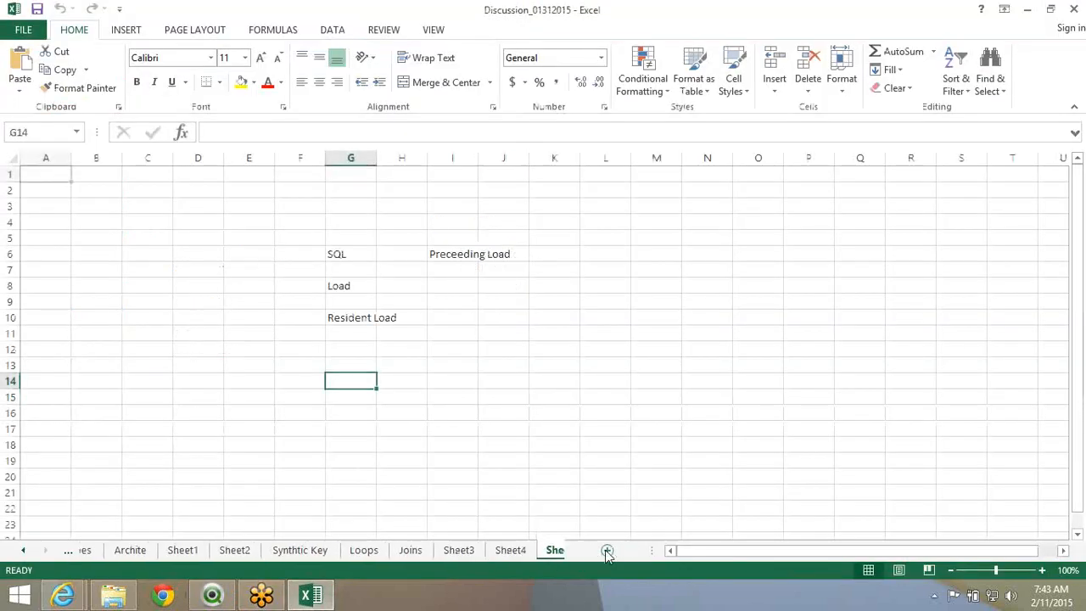
Enter the label Student in cell G6 and ClassGroup in cell J6 of the new sheet
click(211, 252)
click(281, 251)
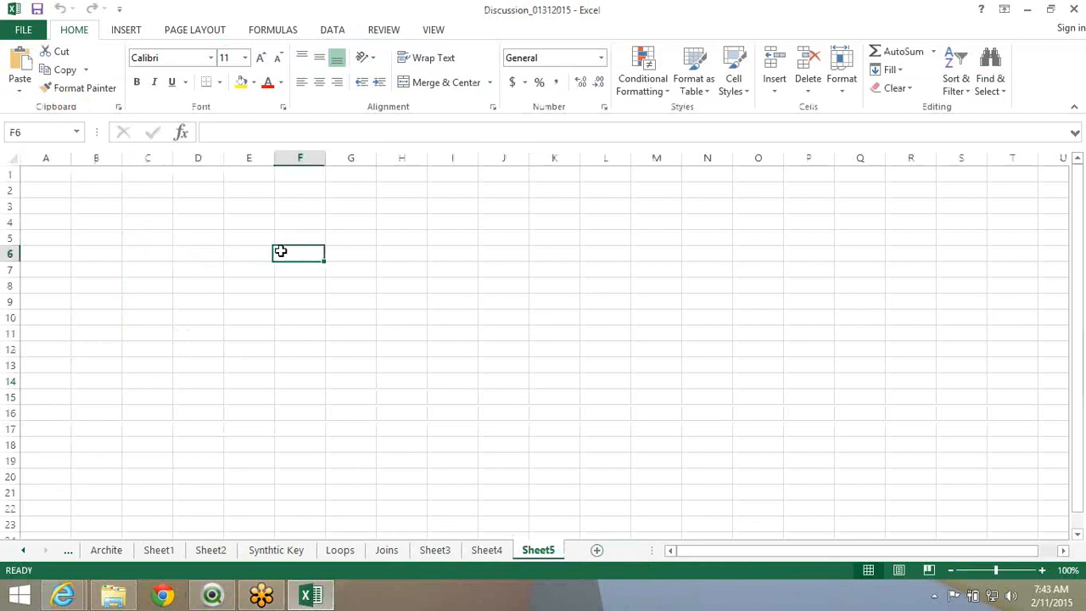
click(344, 252)
text(studetn)
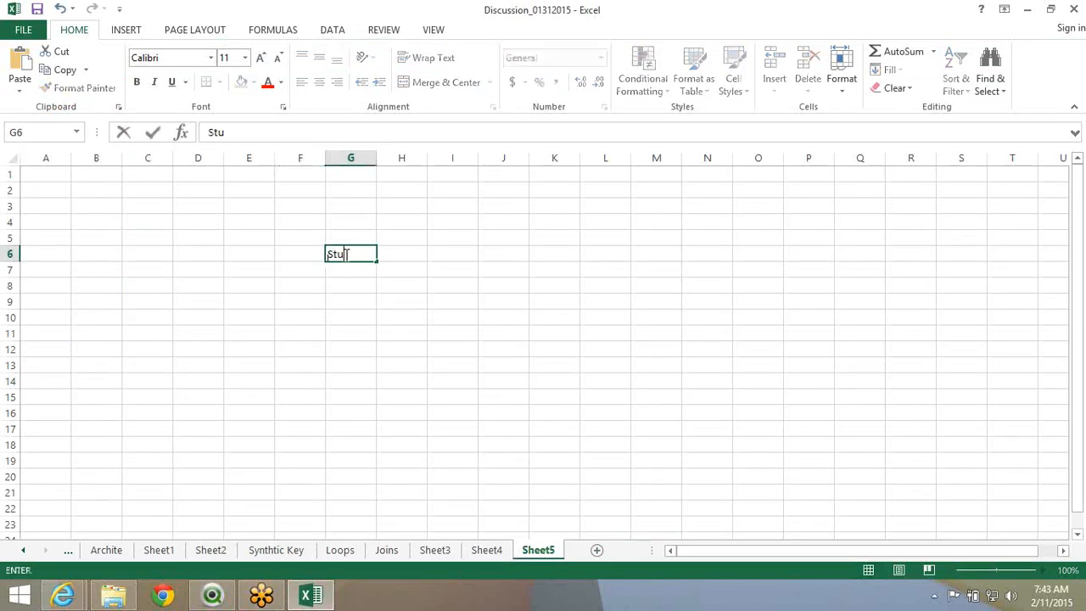
key(BackSpace)
key(BackSpace)
text(nt)
key(Tab)
key(Tab)
key(Tab)
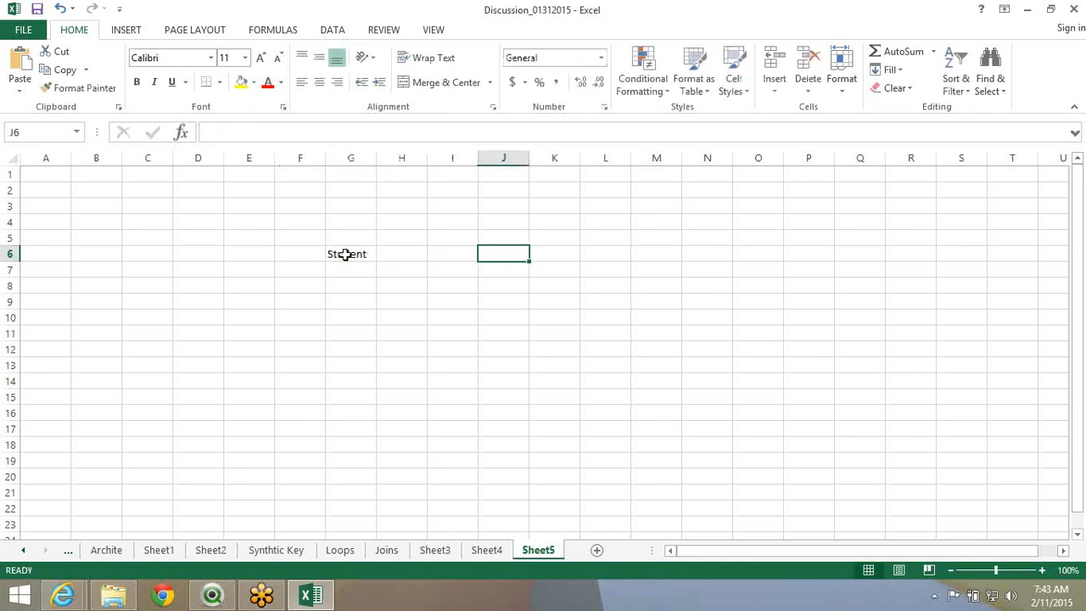
text(Class)
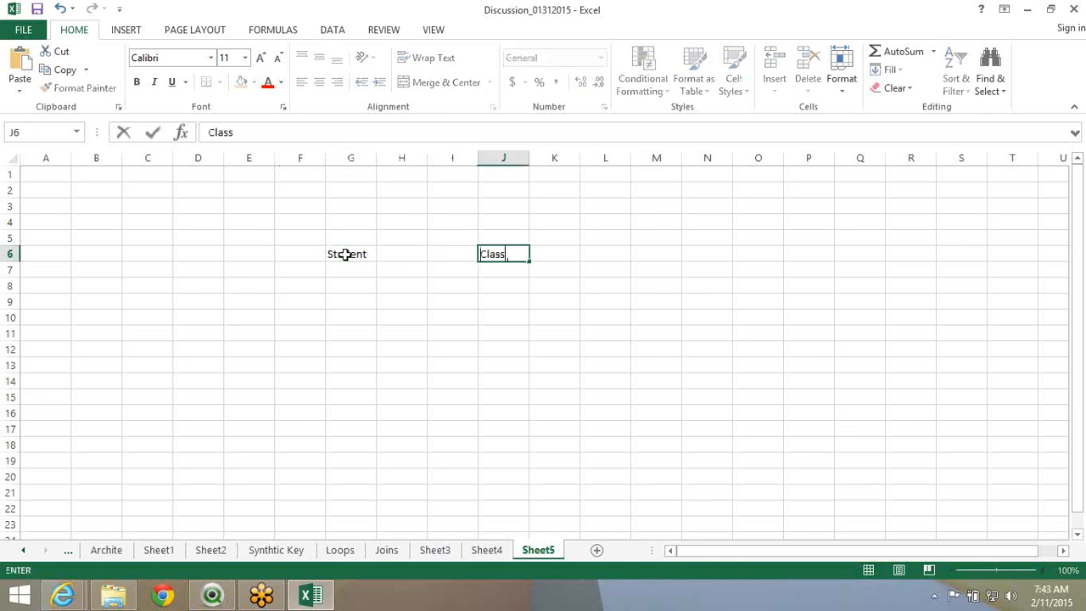
text(Group)
key(Return)
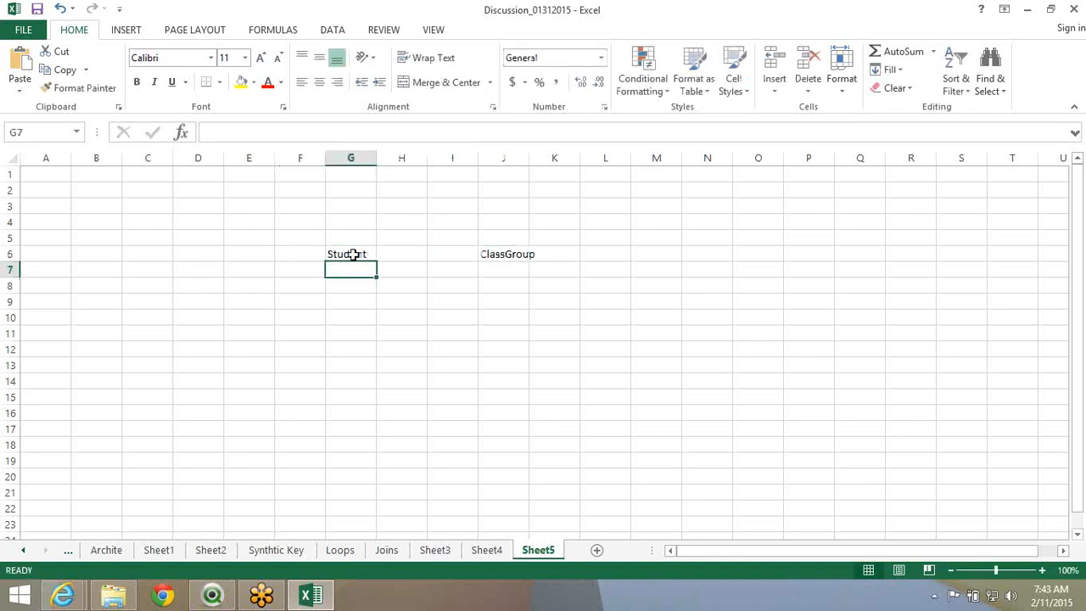
Draw a straight arrow about 1.21" long from the Student label to the ClassGroup label in row 6
click(353, 255)
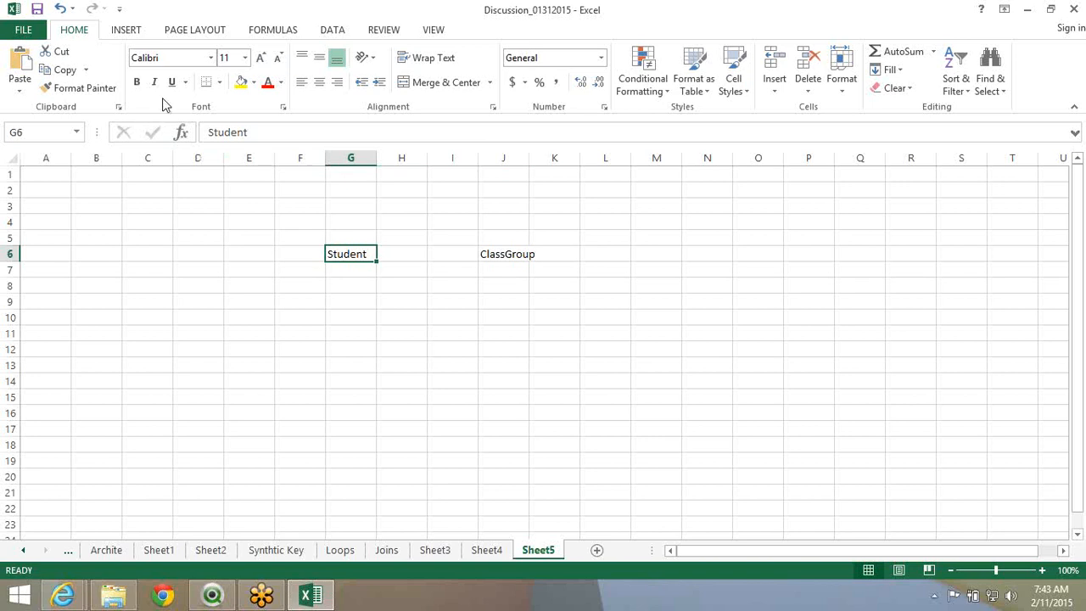
click(123, 34)
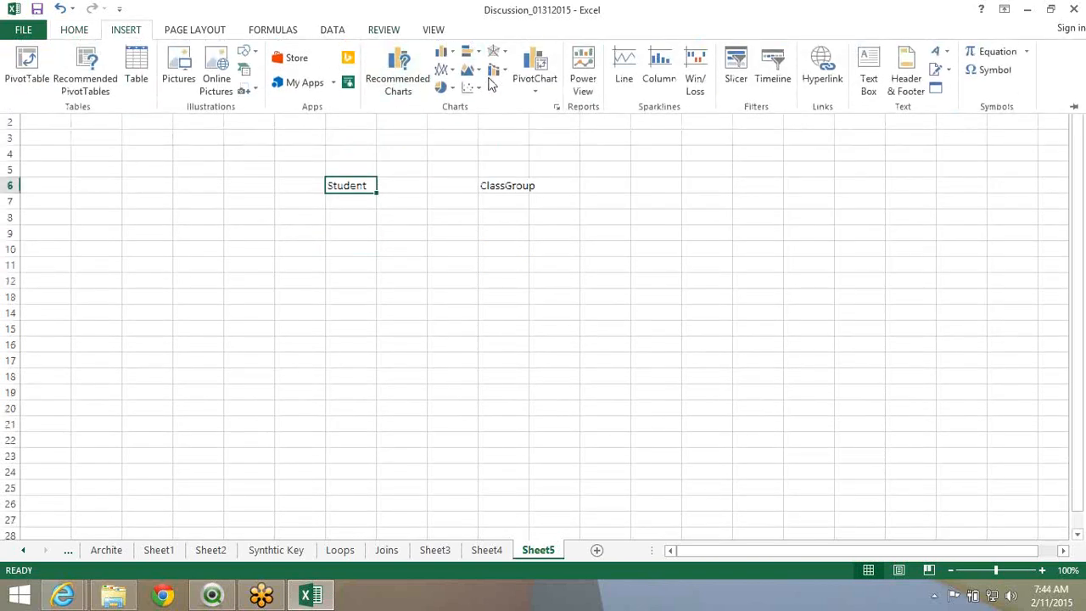
right_click(500, 102)
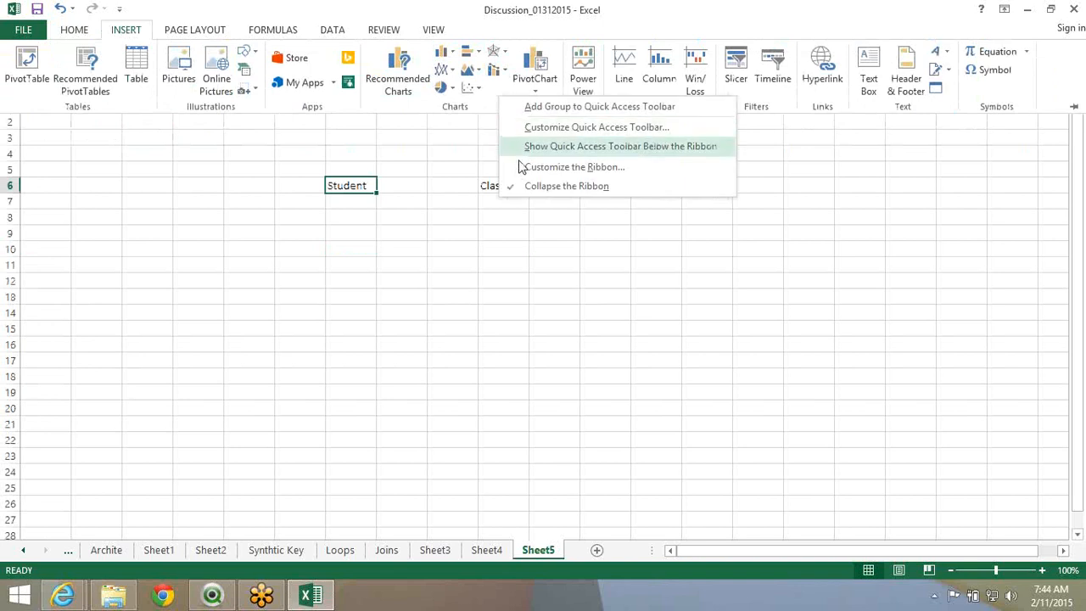
click(502, 185)
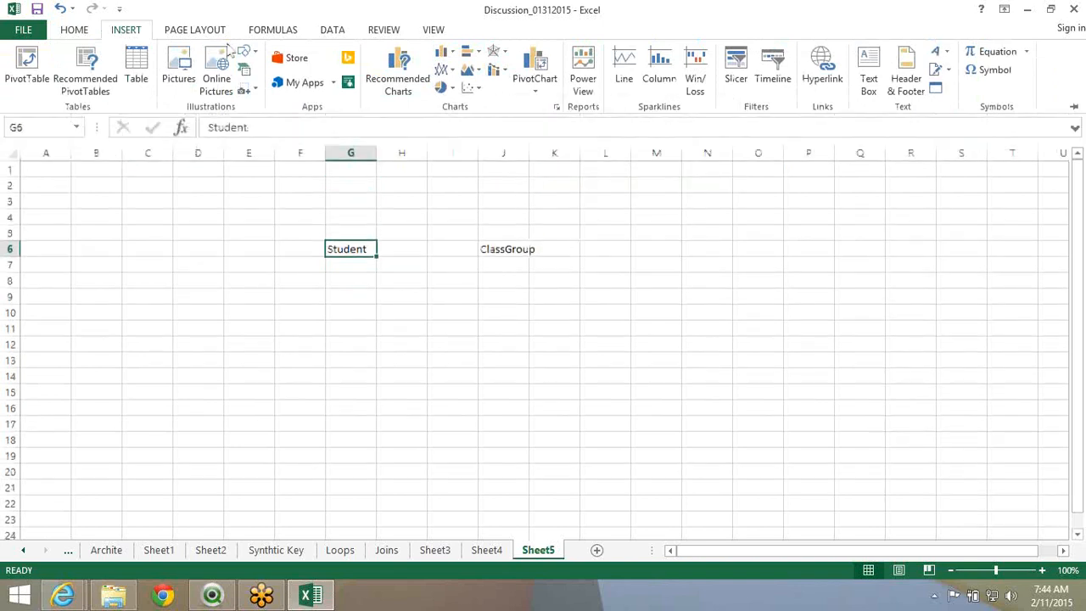
click(247, 54)
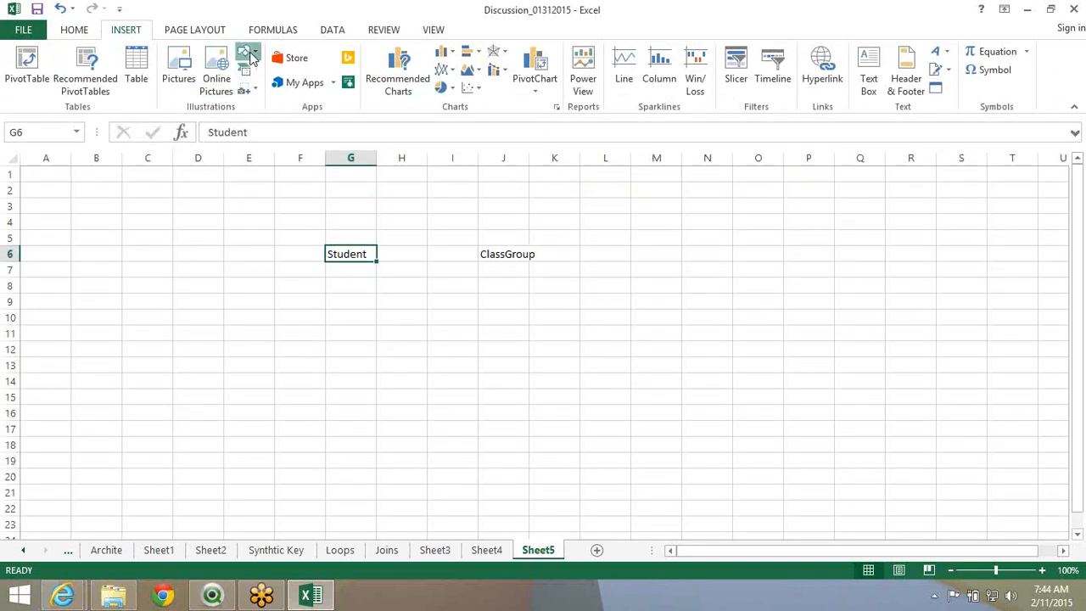
click(245, 137)
drag(378, 253, 466, 254)
Change the label in cell J6 to ClassRoom
click(495, 256)
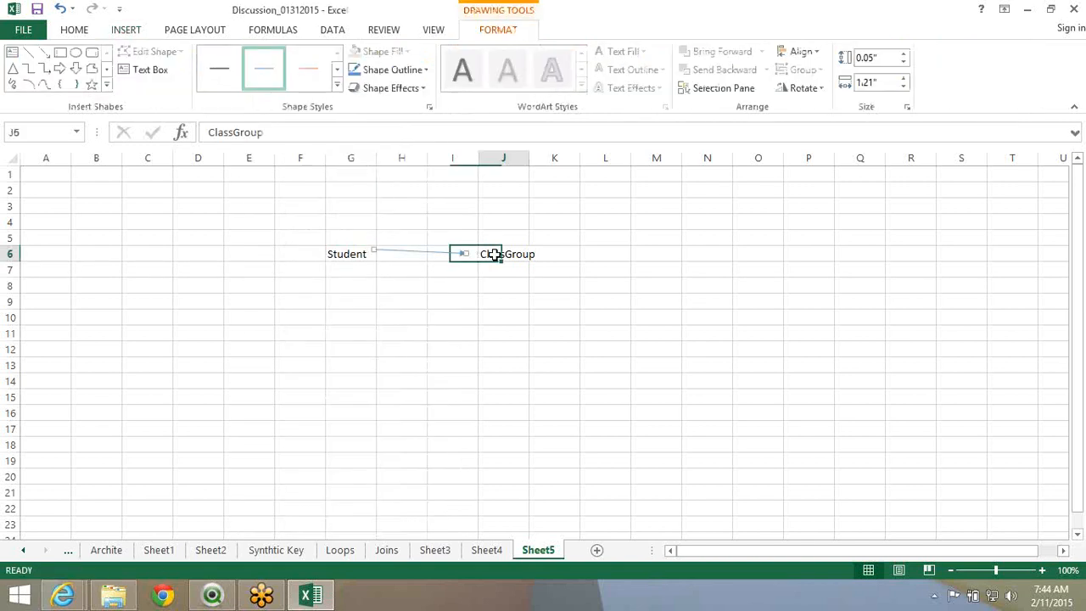
text(Class)
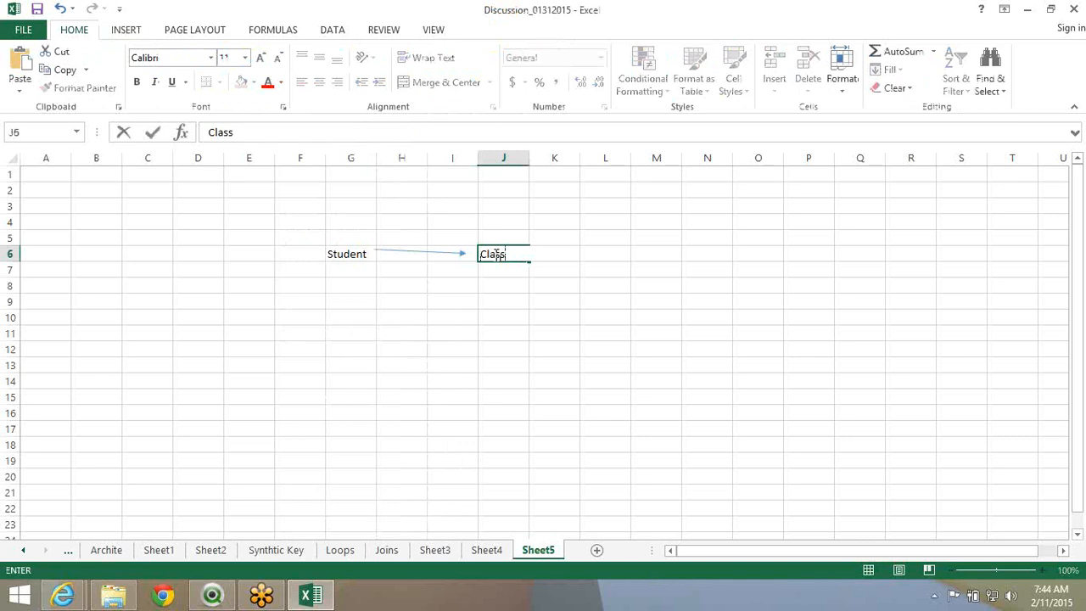
text(Room)
key(Return)
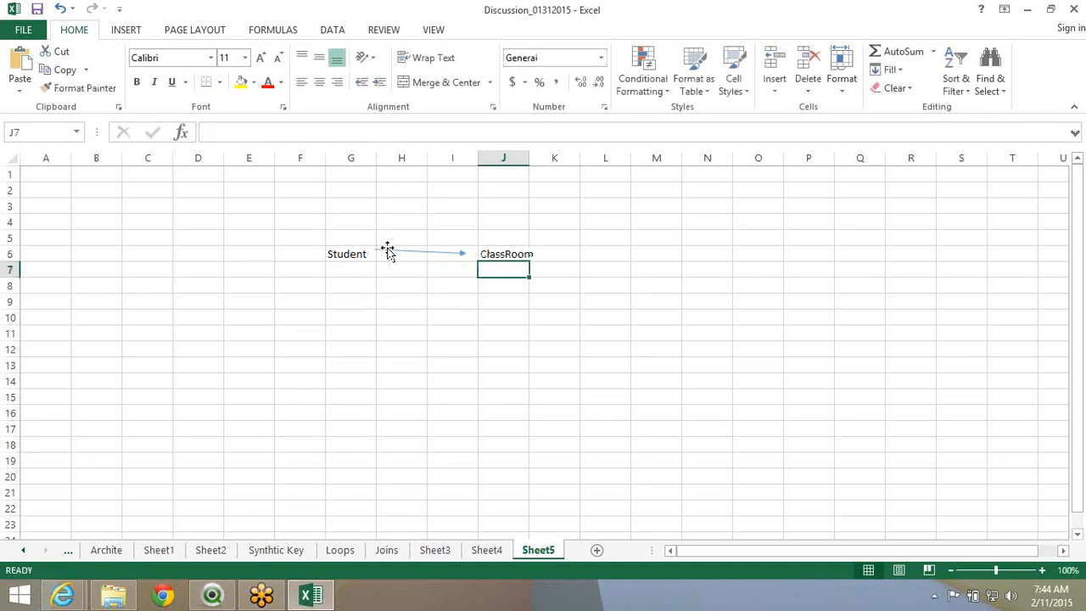
Nudge the arrow slightly down beside the row 6 labels and set cell J6 to ClassGroup
drag(387, 249, 391, 253)
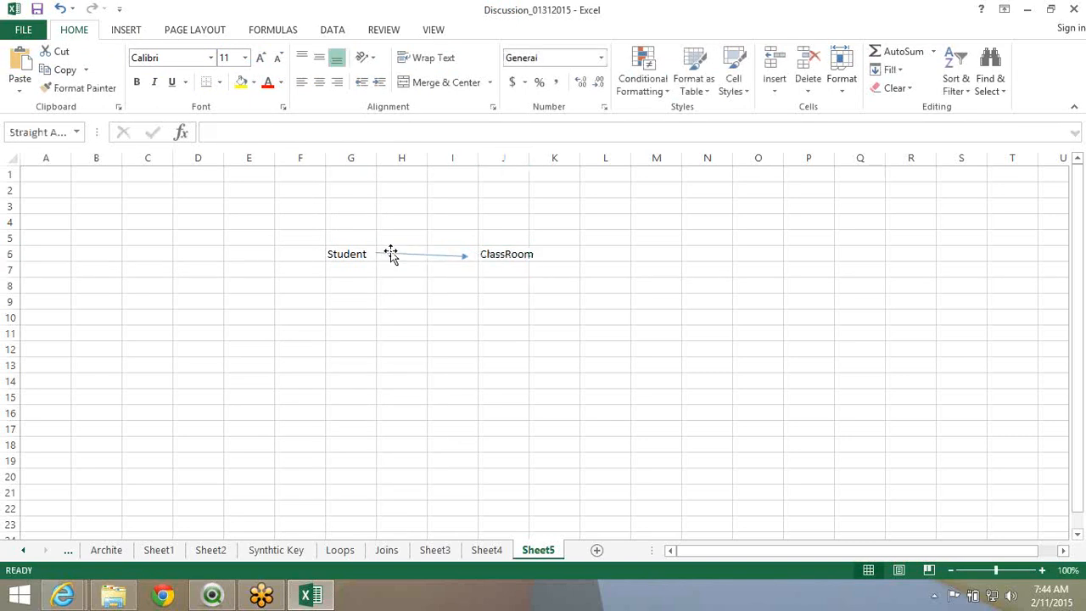
click(492, 251)
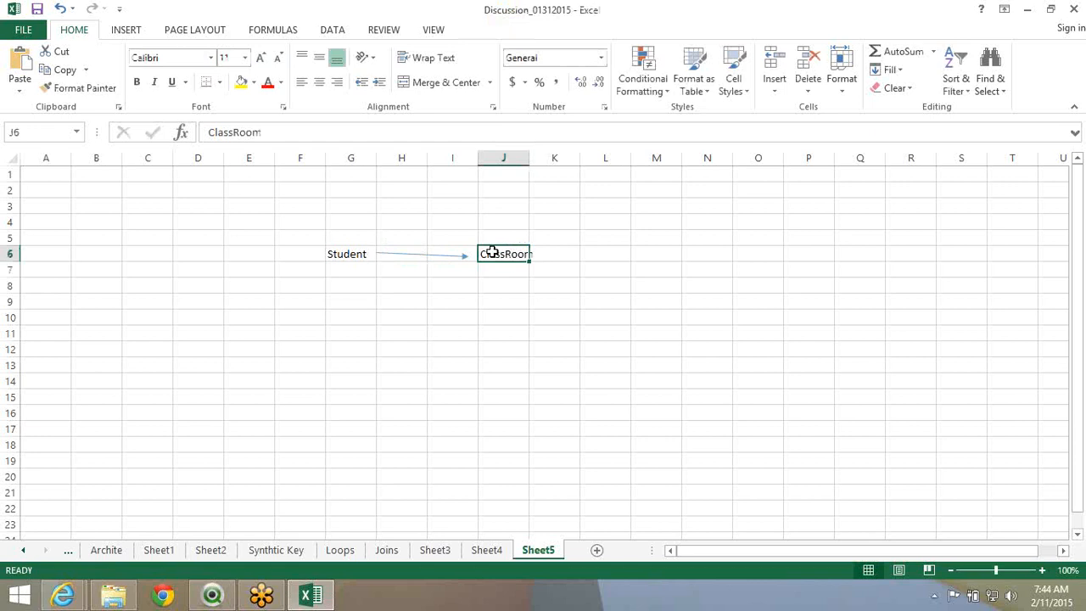
text(ClassGroup)
key(Return)
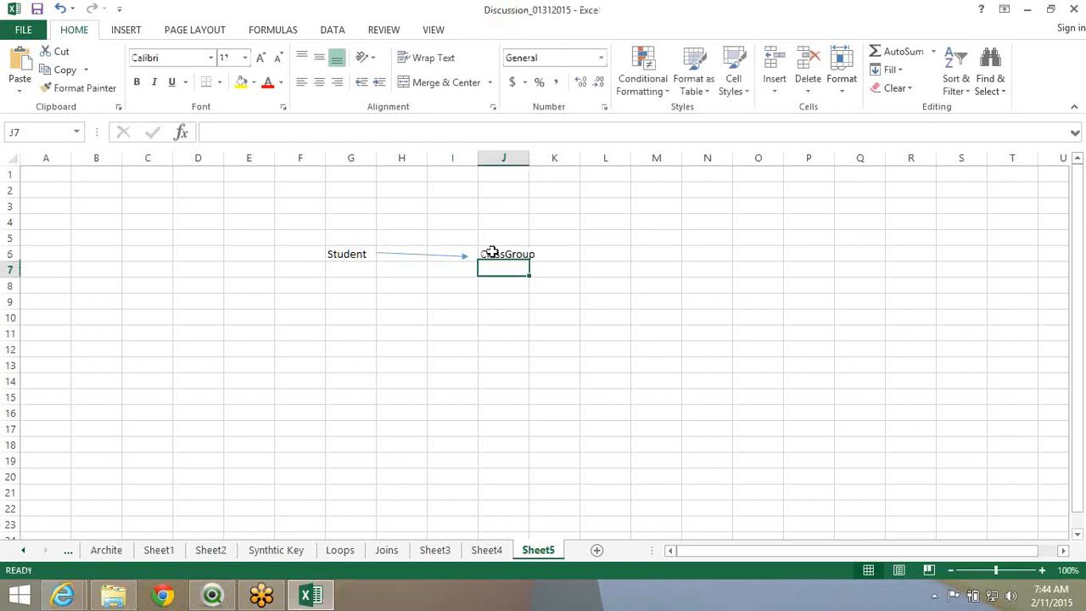
click(492, 252)
text(Class)
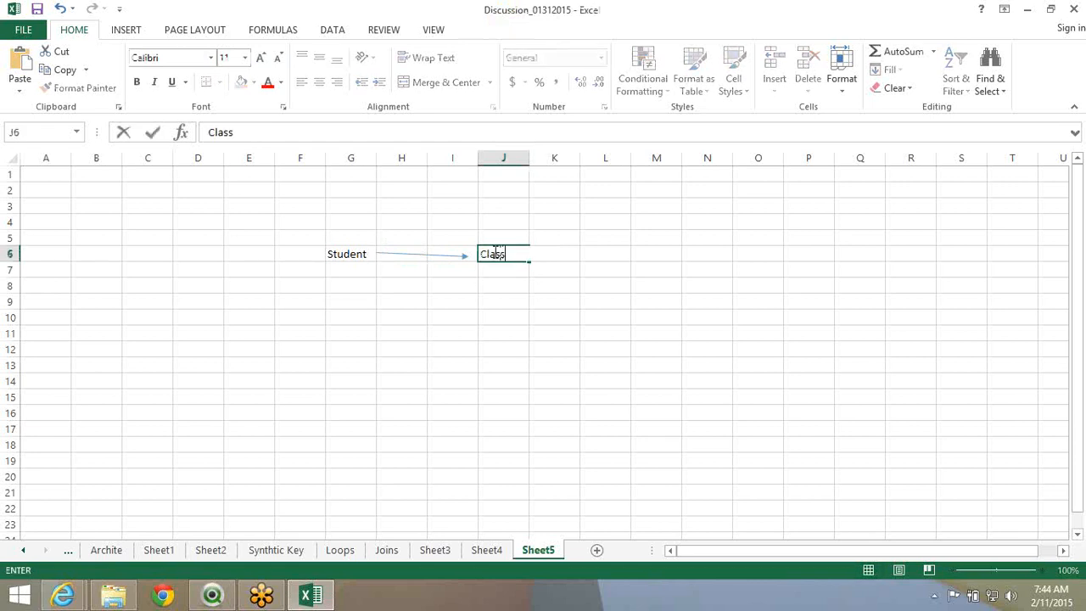
key(Escape)
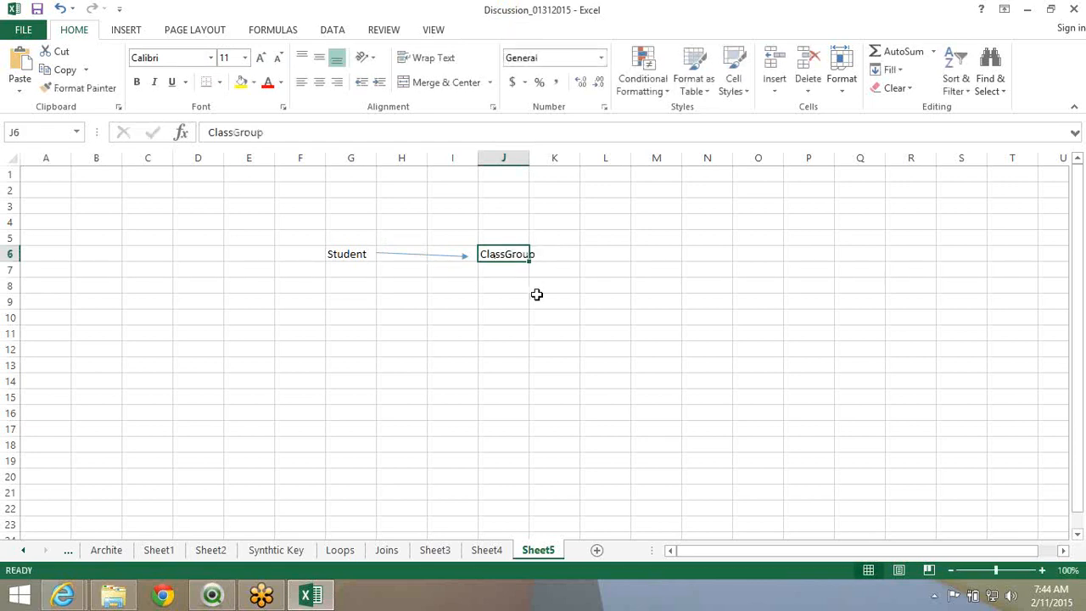
Enter the label Class Room in cell J9 and Teacher in cell J12
click(509, 308)
text(Class Room)
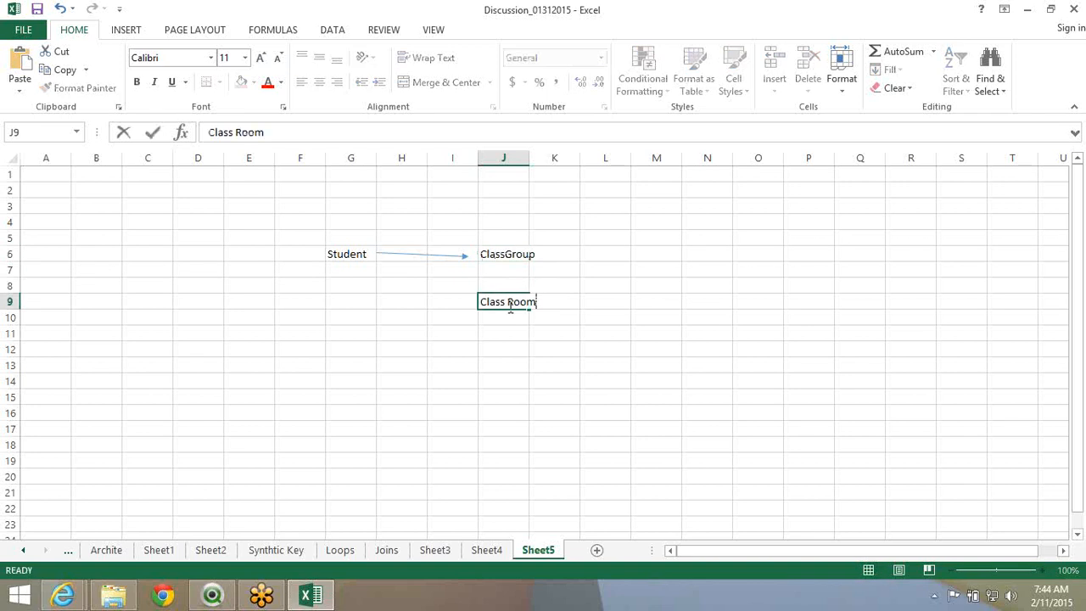
key(Return)
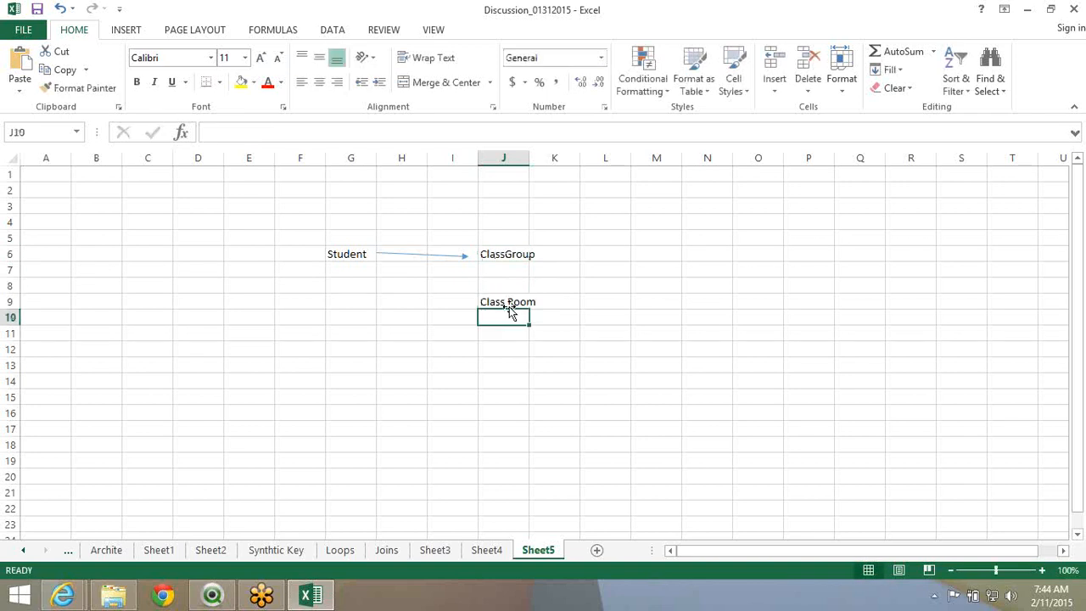
click(503, 350)
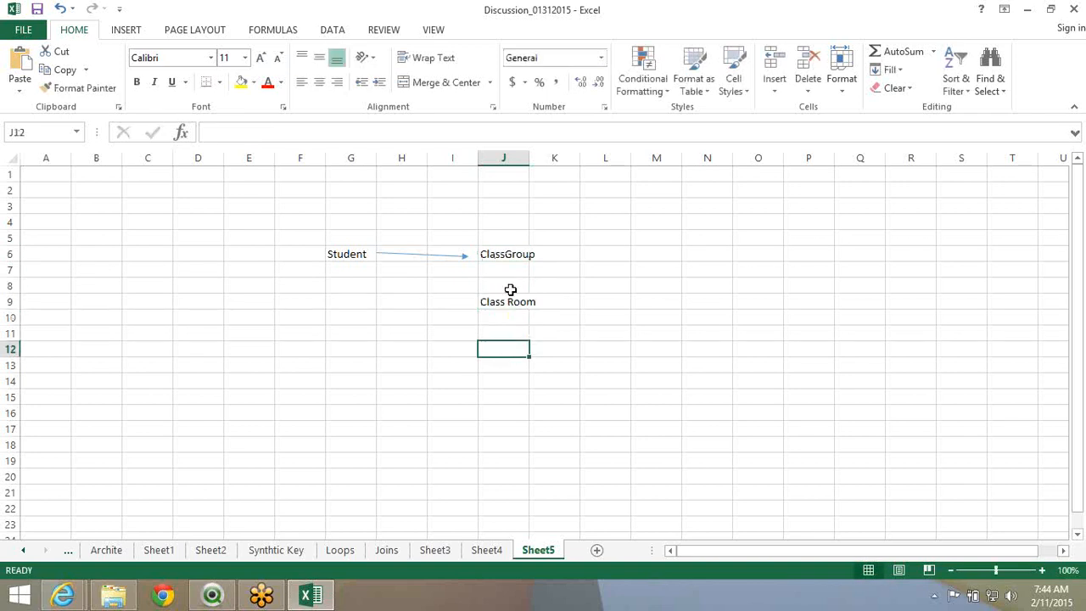
text(Teacher)
key(Return)
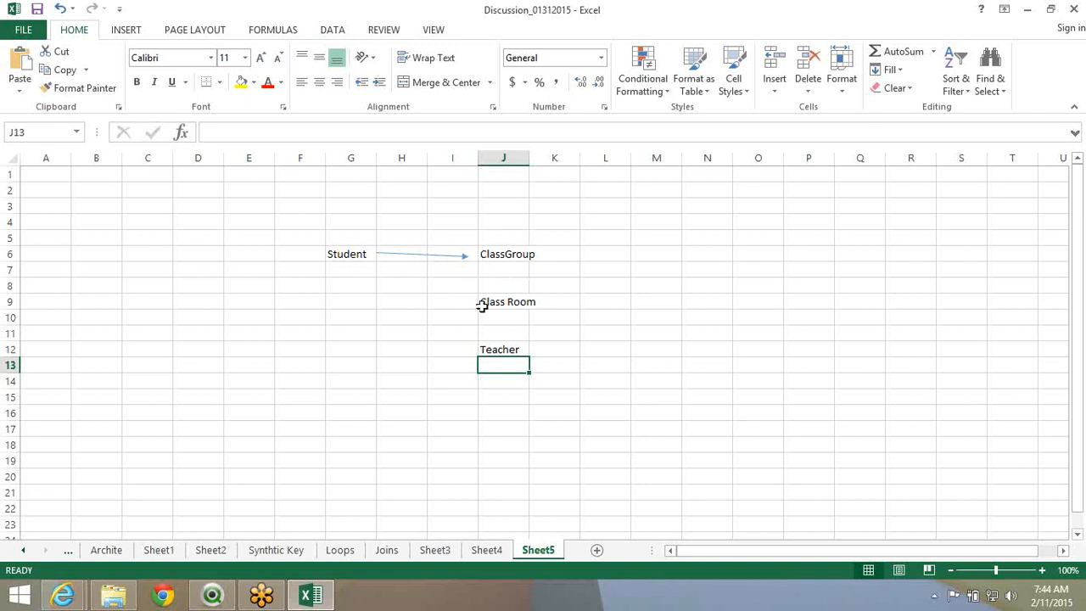
click(511, 306)
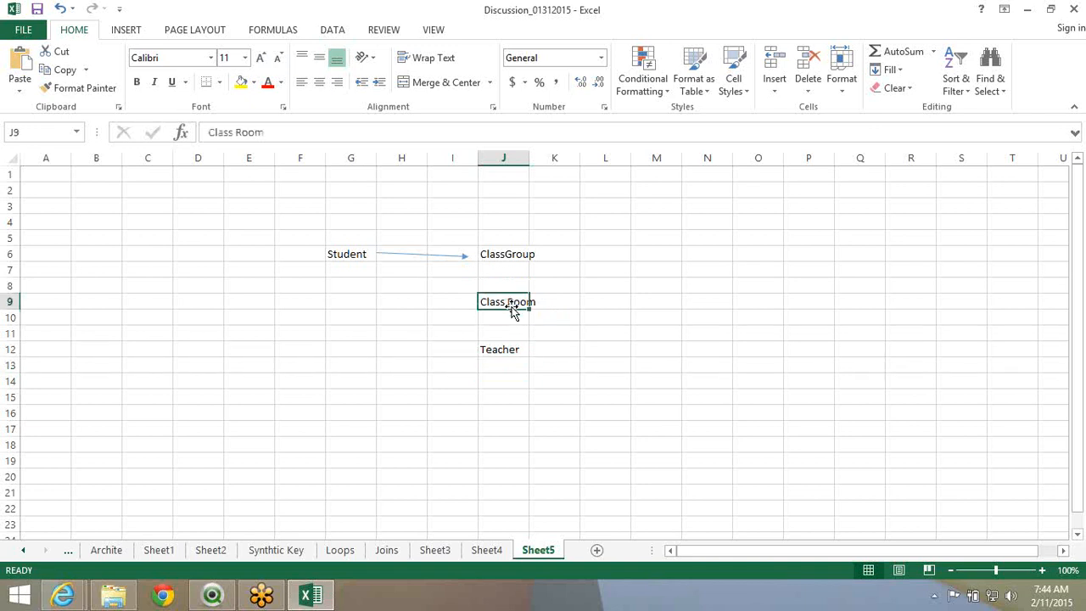
click(498, 248)
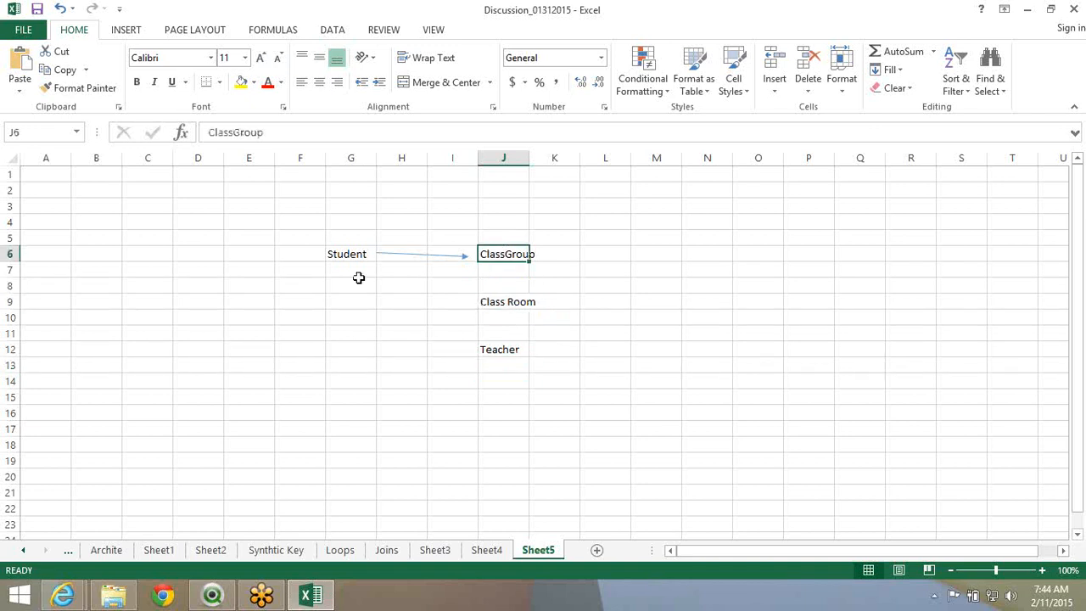
click(359, 280)
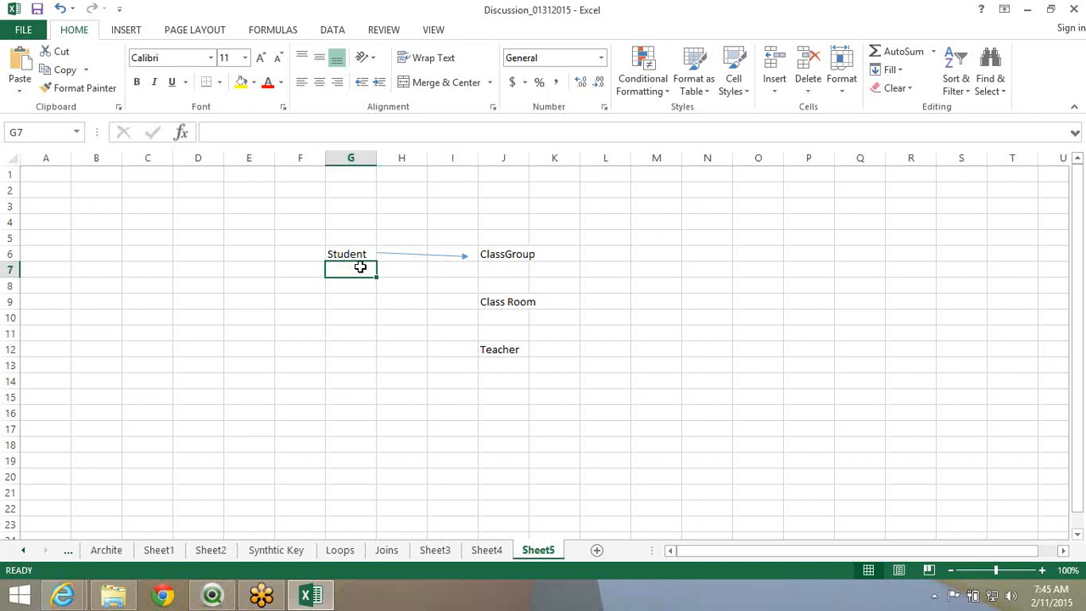
Move the Class Room and Teacher labels from J9:J12 to the range starting at M6
drag(514, 303, 509, 348)
key(ctrl+c)
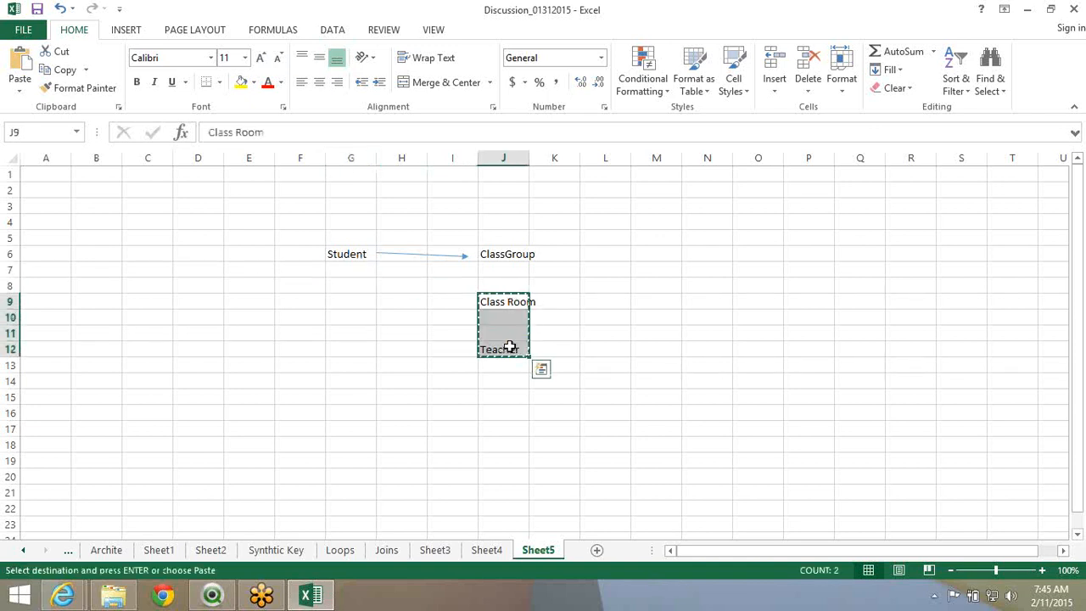
click(656, 255)
key(Return)
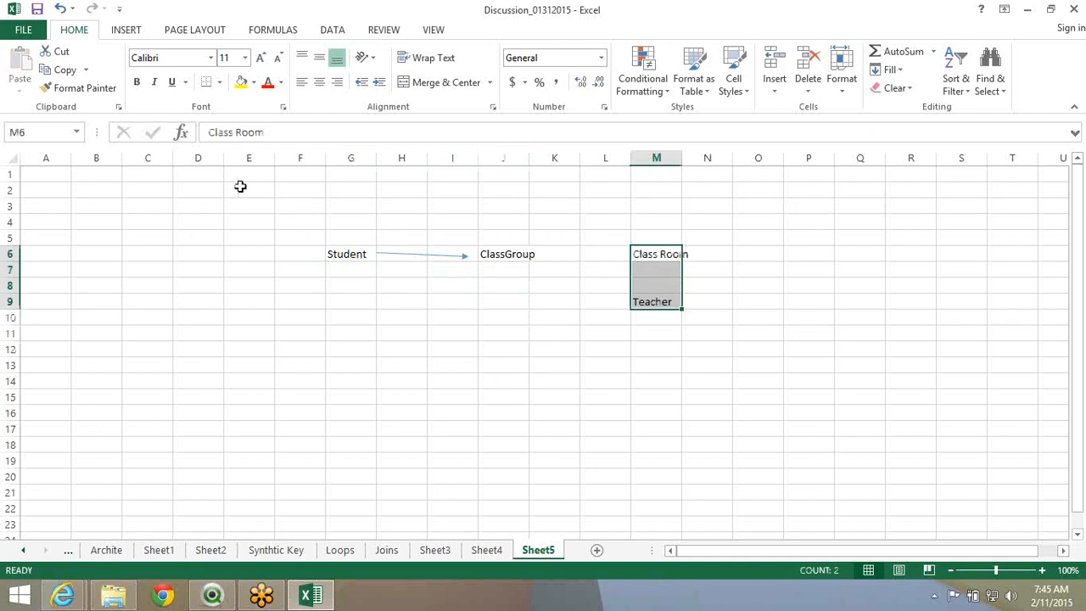
Delete the empty columns A through E so the diagram shifts toward the sheet's start
drag(210, 159, 256, 195)
double_click(54, 174)
key(alt+e)
key(Escape)
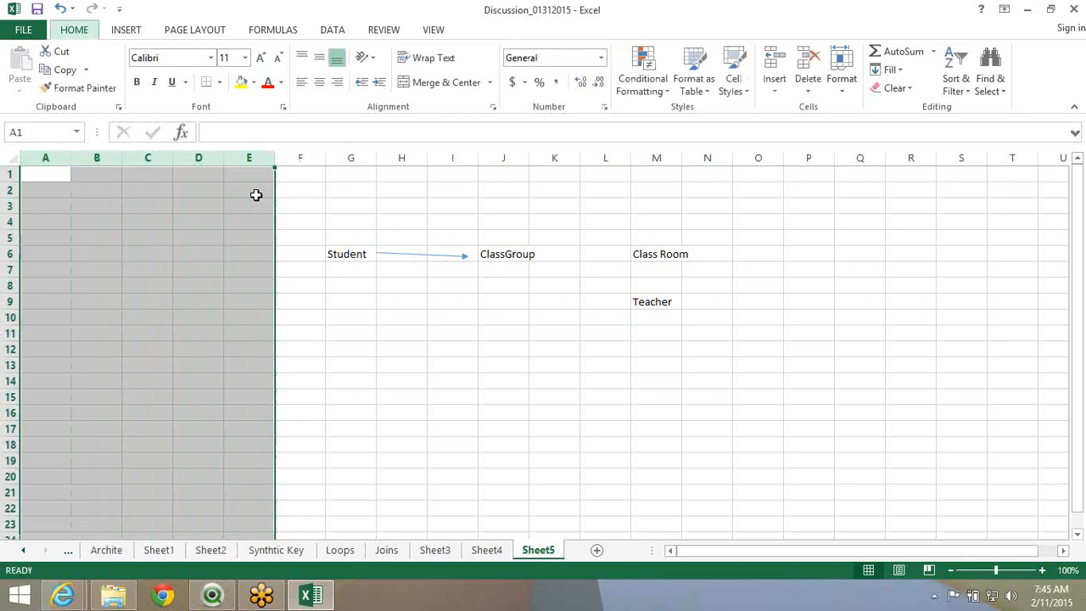
key(ctrl+minus)
click(282, 305)
Draw a straight arrow about 1.13 inches wide from ClassGroup to Class Room and another from Class Room toward cell K6
click(259, 253)
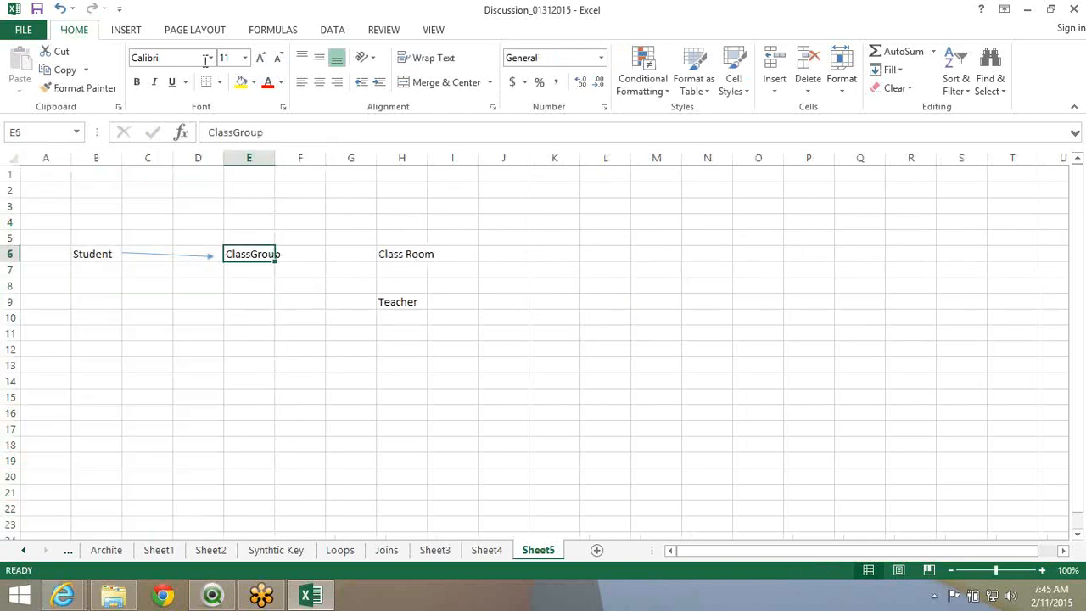
click(136, 32)
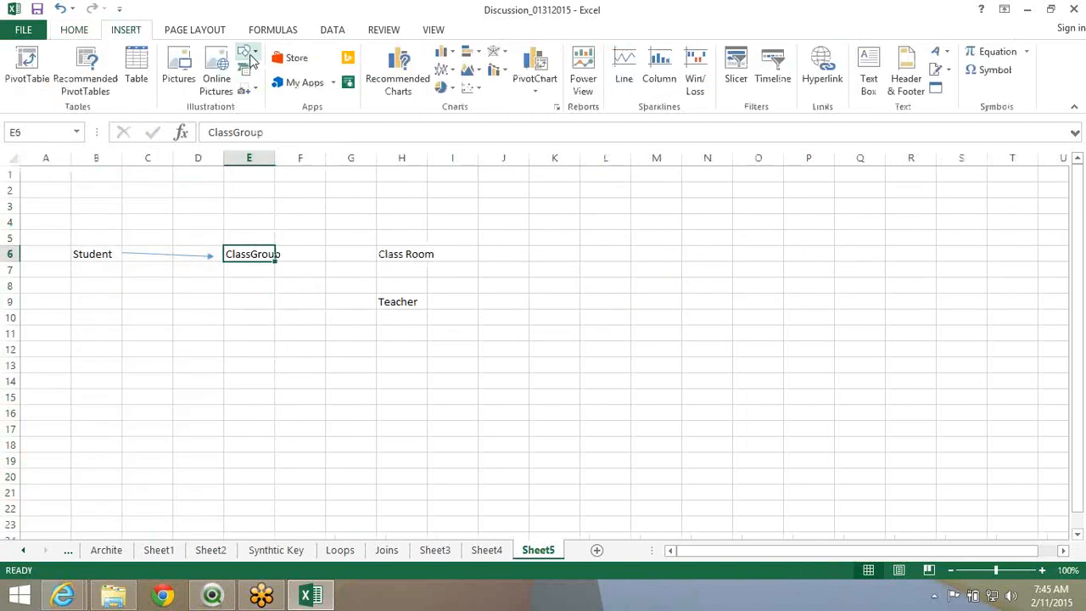
click(248, 56)
click(257, 133)
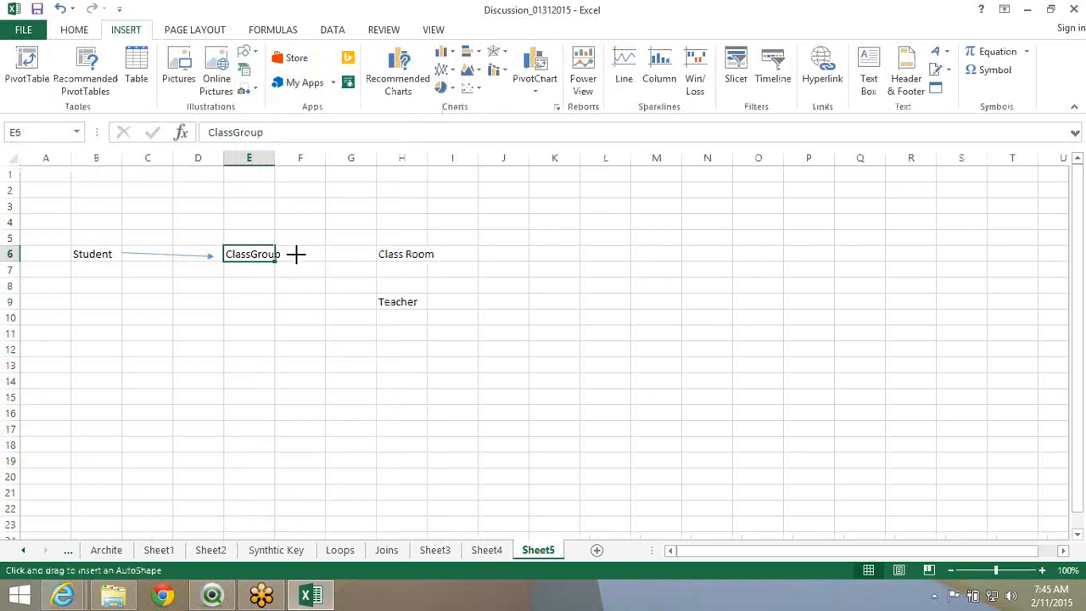
drag(287, 255, 375, 255)
click(44, 53)
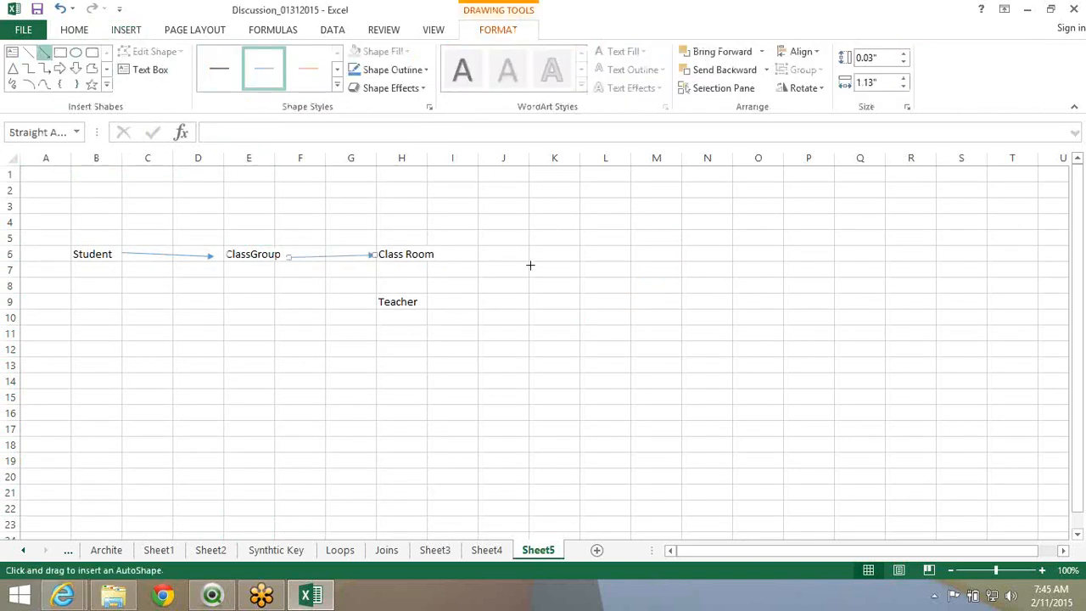
drag(438, 254, 517, 254)
Move the Teacher label from H9 to K6, at the end of the last arrow
click(401, 299)
key(ctrl+c)
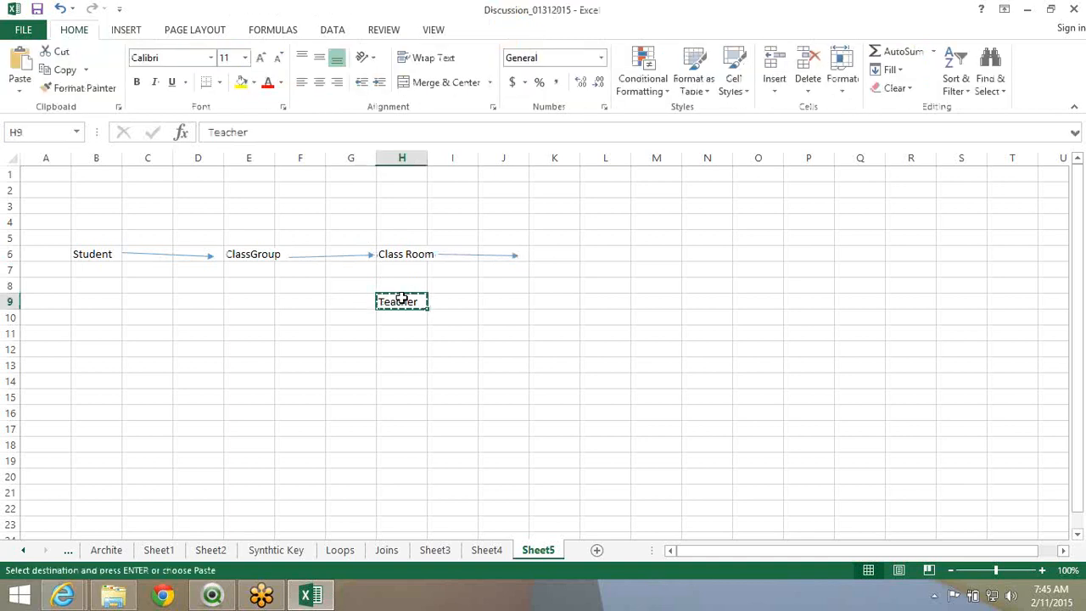
click(560, 252)
key(ctrl+v)
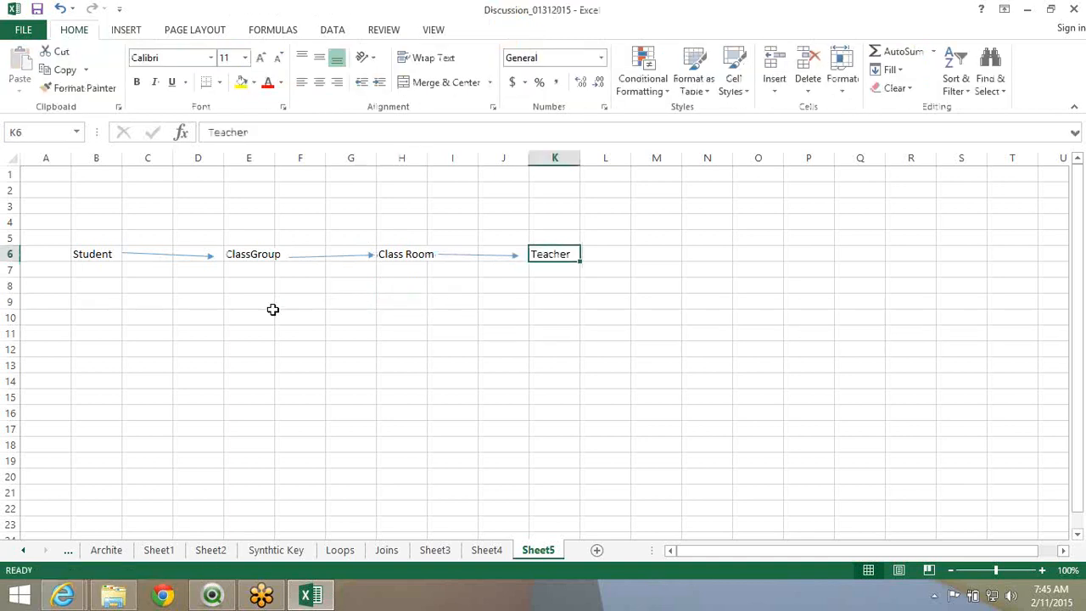
Enter the student numbers 1, 2, 3 and 4 in cells B8 to B11 under Student
click(85, 280)
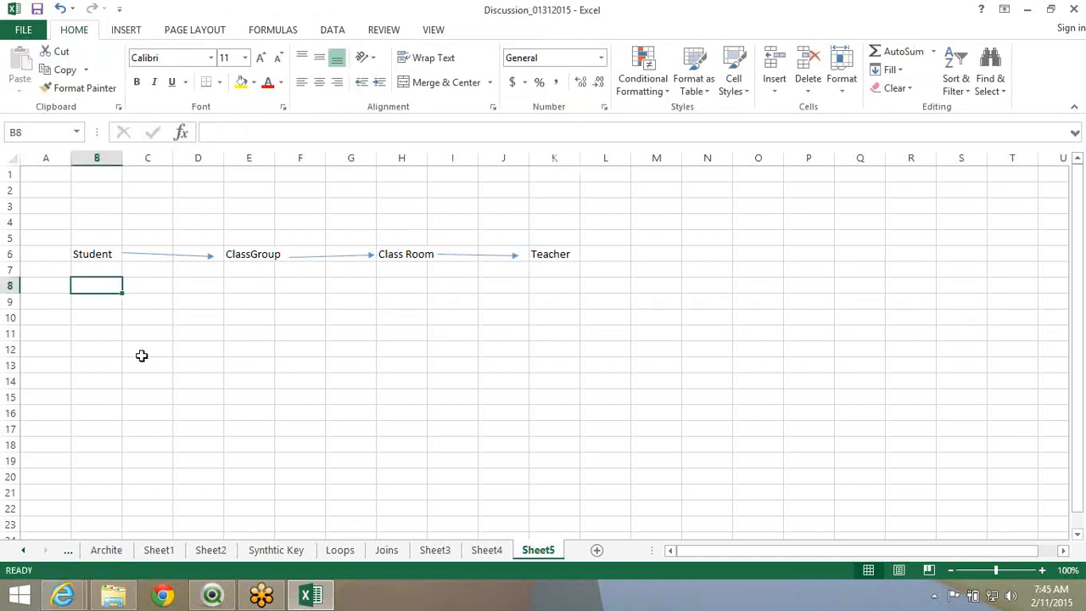
text(1)
key(Return)
text(2)
key(Return)
text(3)
key(Return)
text(4)
key(Return)
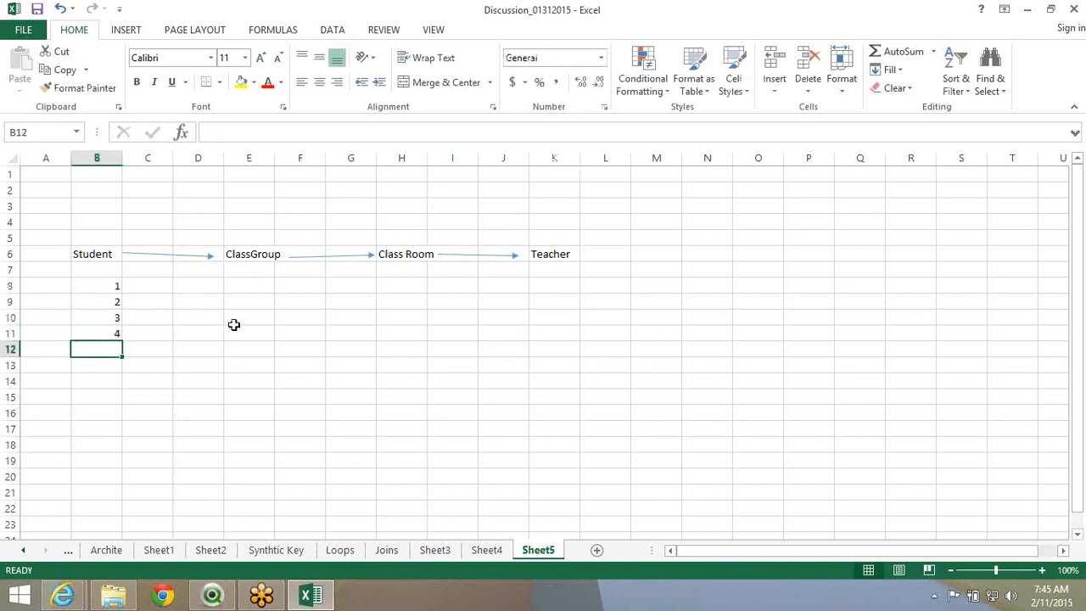
Fill cells E8 to E12 under ClassGroup with A, A, B, B and B
click(249, 287)
text(A)
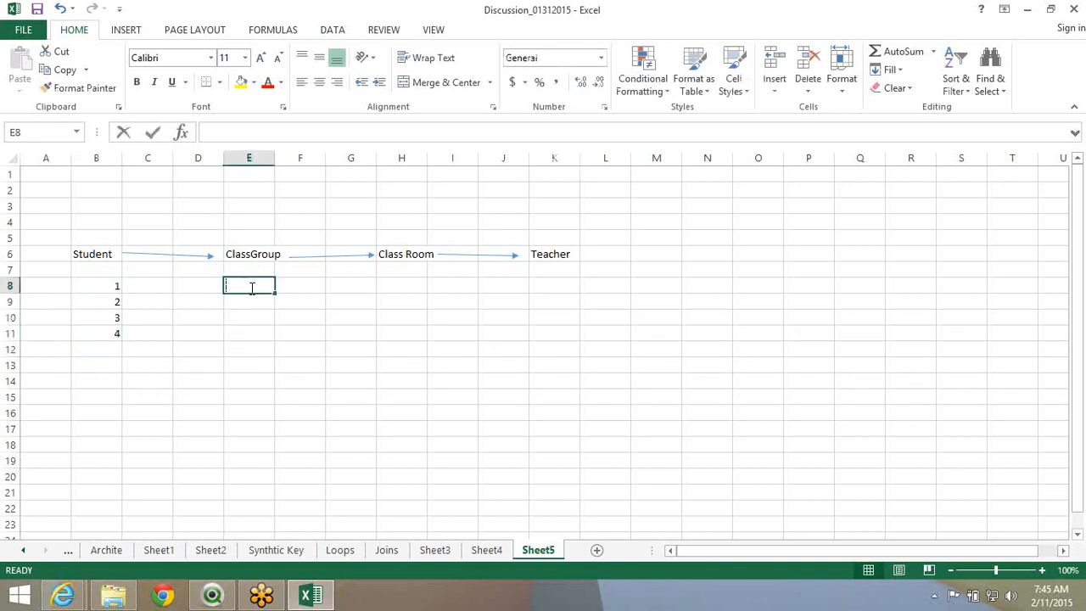
key(Return)
text(A)
key(Return)
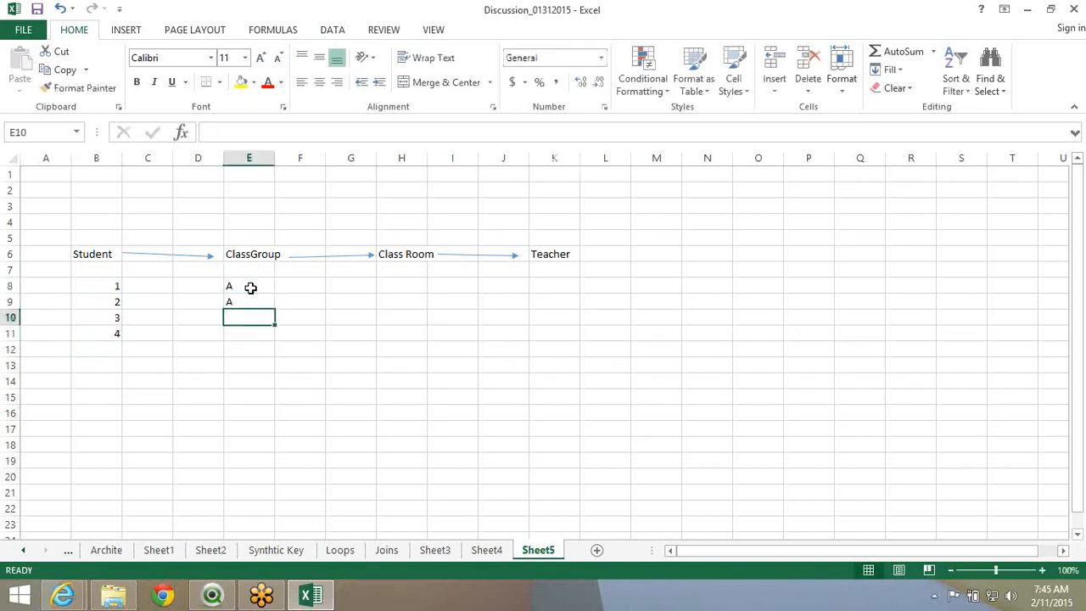
text(B)
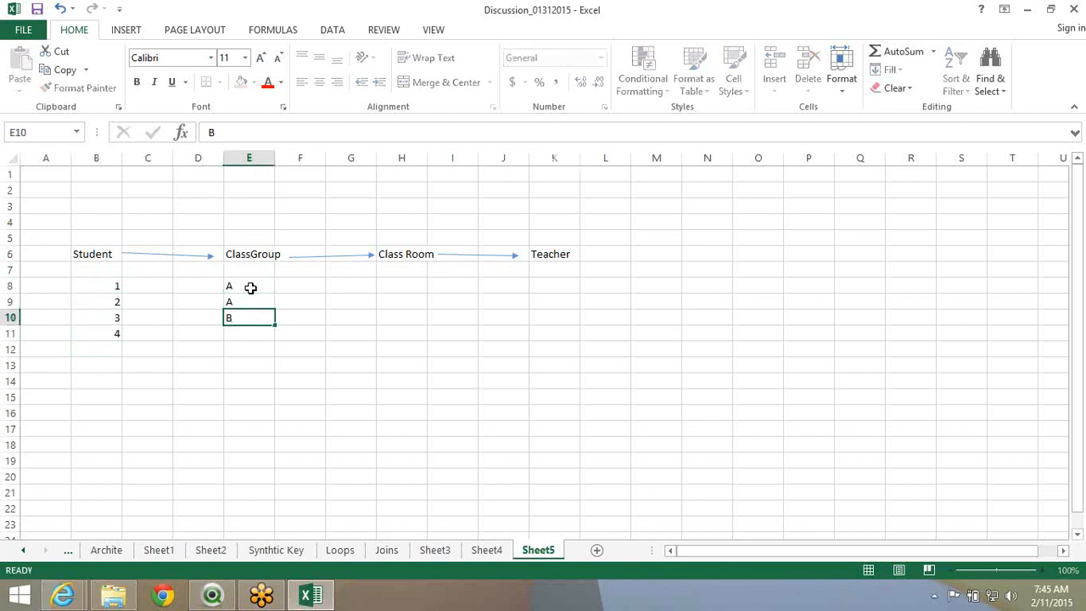
key(Return)
text(B)
key(Return)
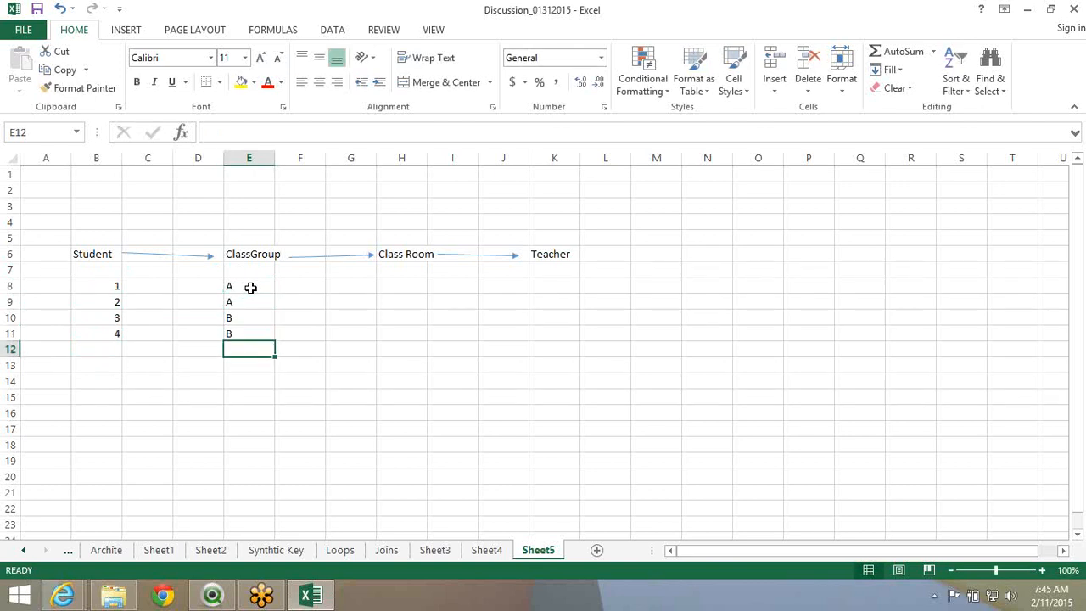
text(B)
key(Return)
Add student numbers 1 and 2 again in cells B12 and B13
key(Left)
key(Left)
key(Left)
key(Up)
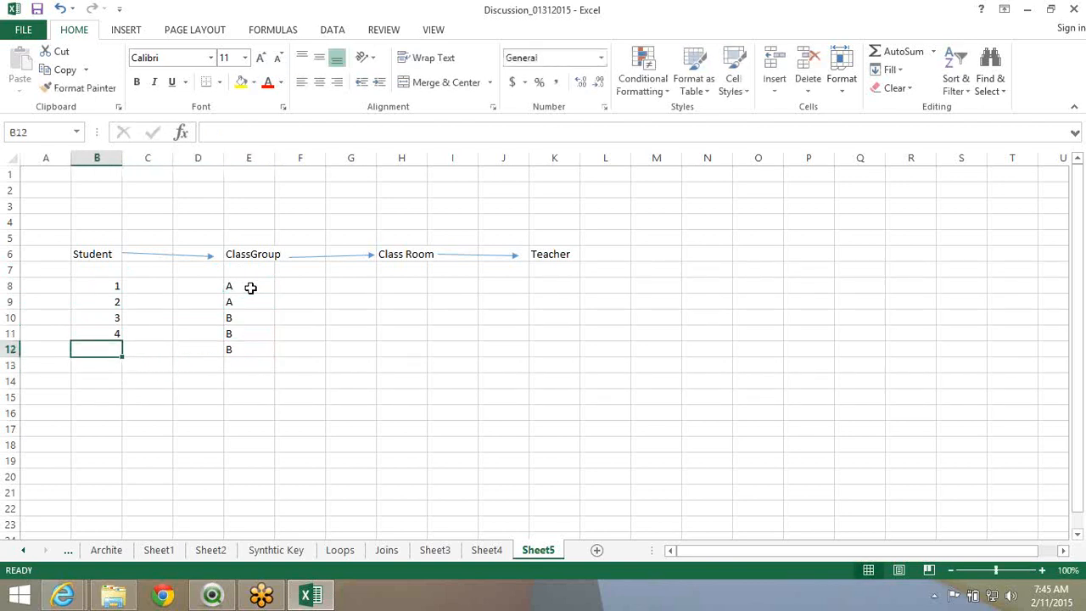
text(1)
key(Return)
text(2)
key(Return)
Enter A as the ClassGroup value in cell E13
key(Right)
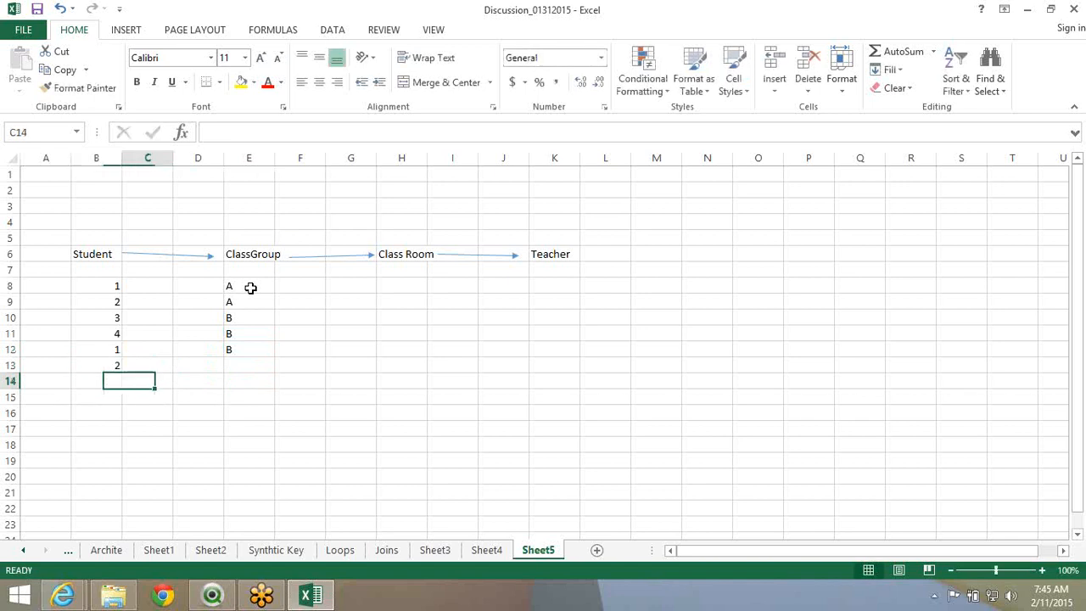
key(Right)
key(Up)
key(Right)
text(A)
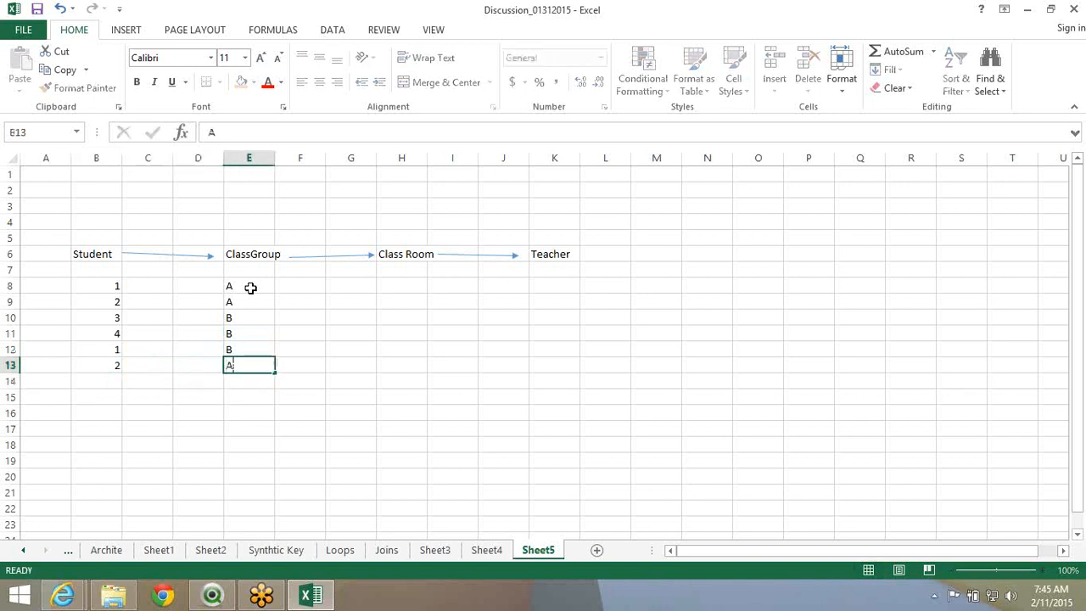
key(Return)
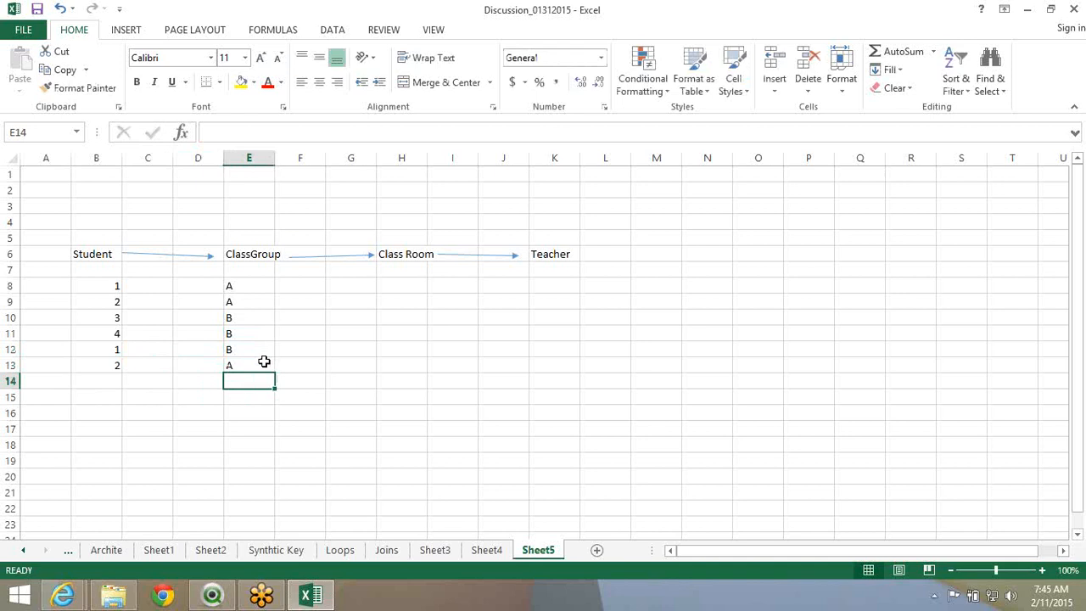
Examine how the Student numbers pair with the ClassGroup letters in rows 8 to 13
key(super+c)
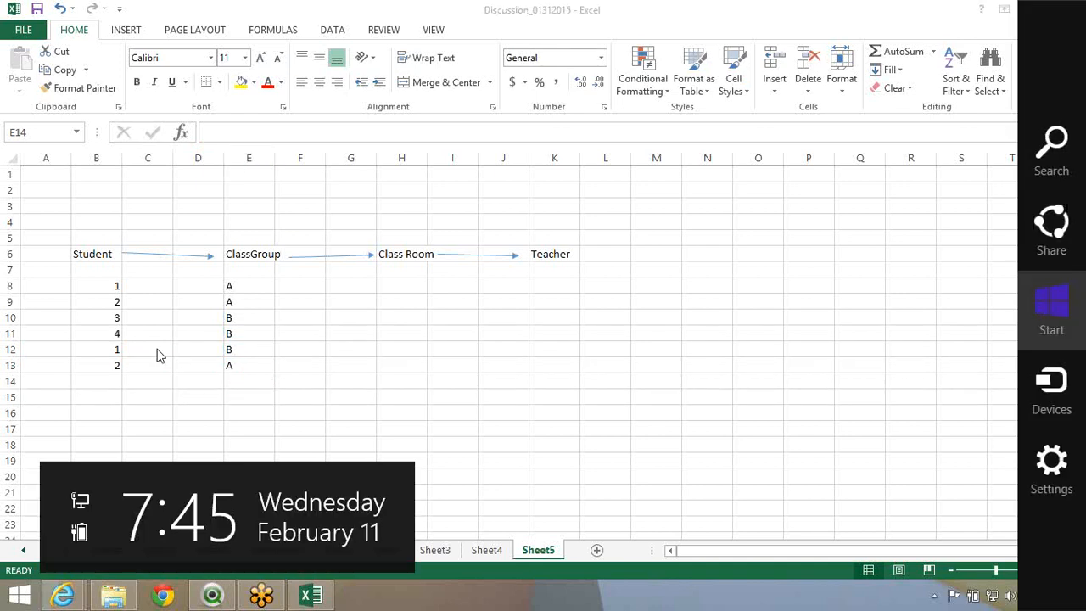
click(160, 355)
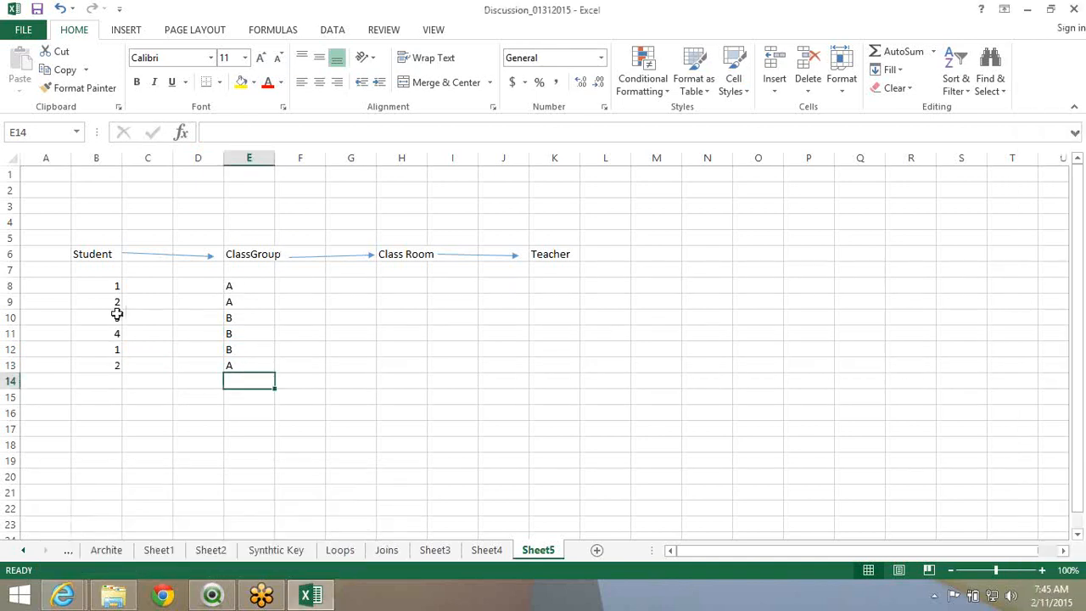
click(107, 287)
mouse_move(243, 285)
mouse_down()
mouse_move(243, 299)
mouse_move(242, 286)
mouse_up()
click(90, 348)
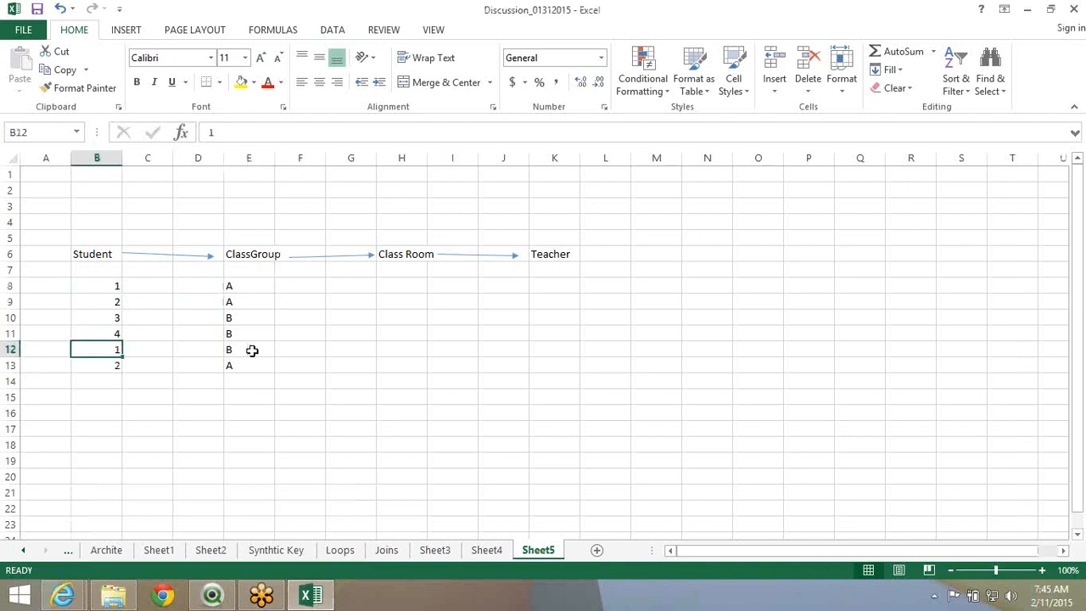
click(252, 352)
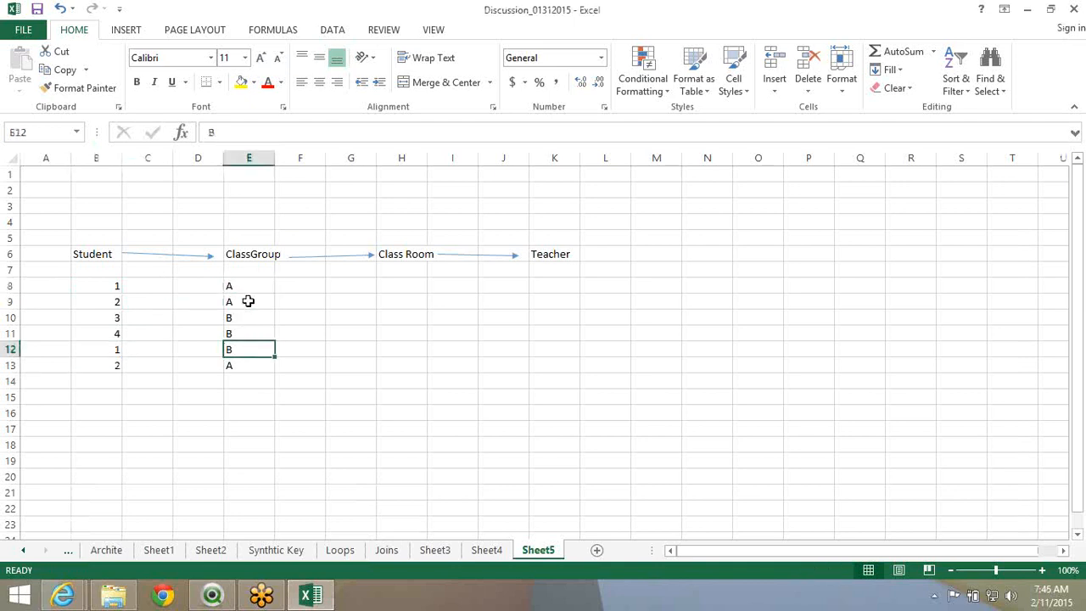
click(247, 302)
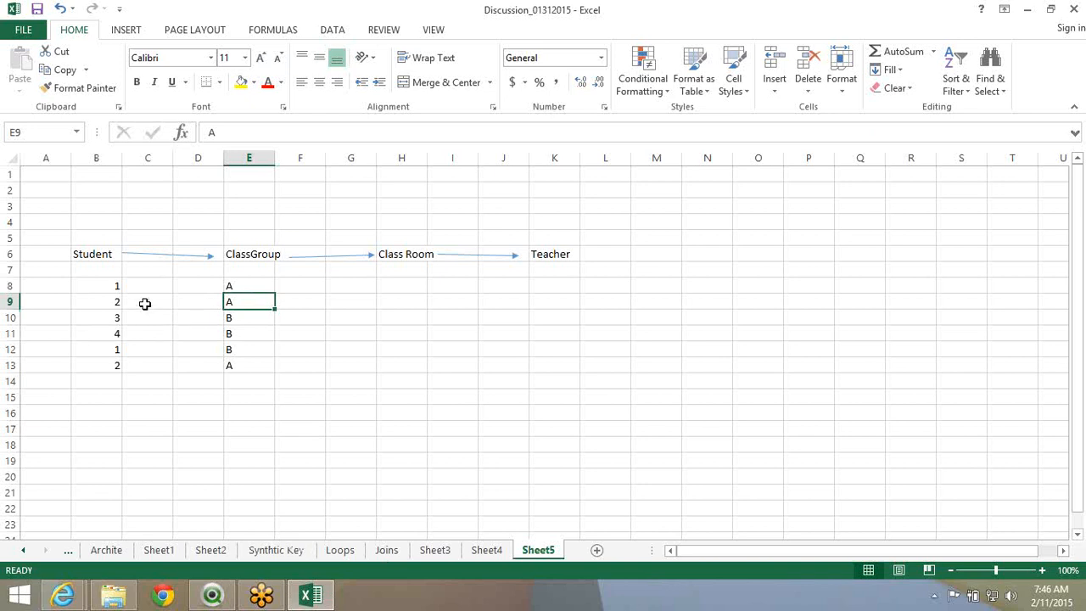
drag(109, 288, 226, 368)
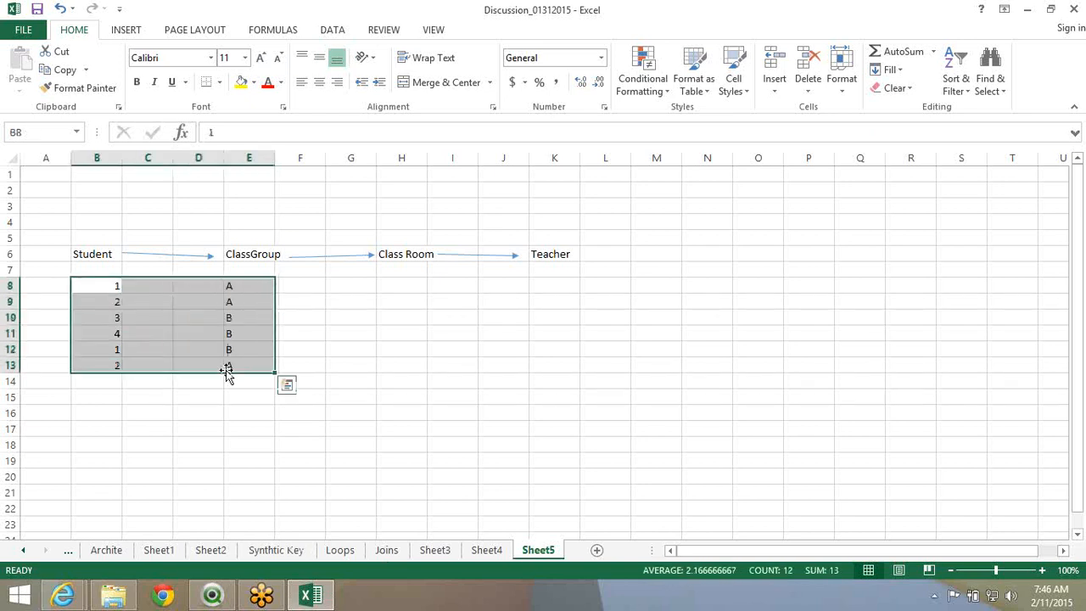
click(244, 281)
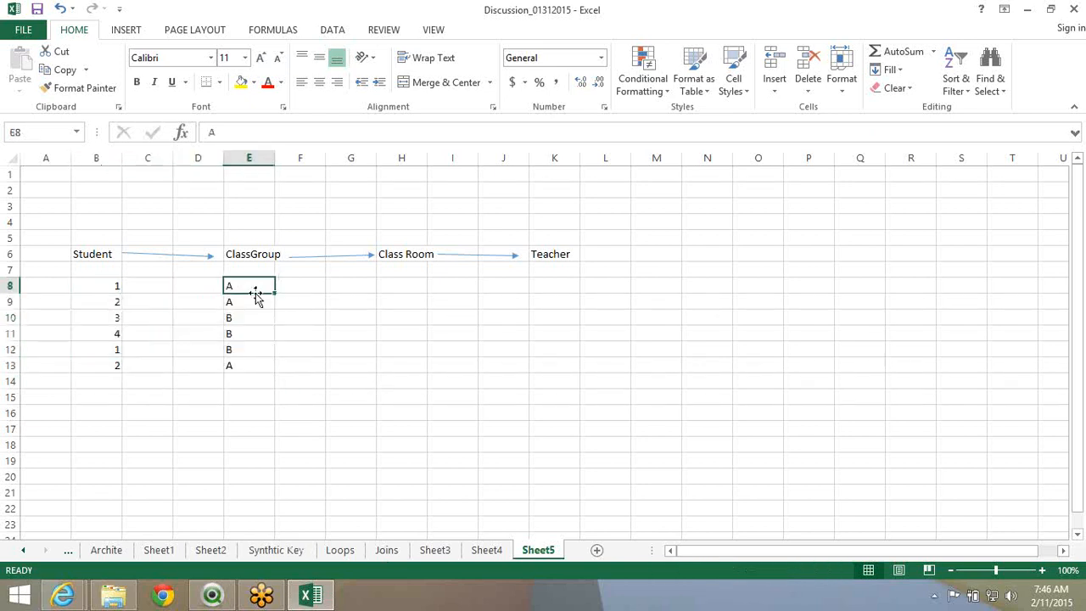
Enter AB in each of the cells H8 to H11 under Class Room
click(397, 290)
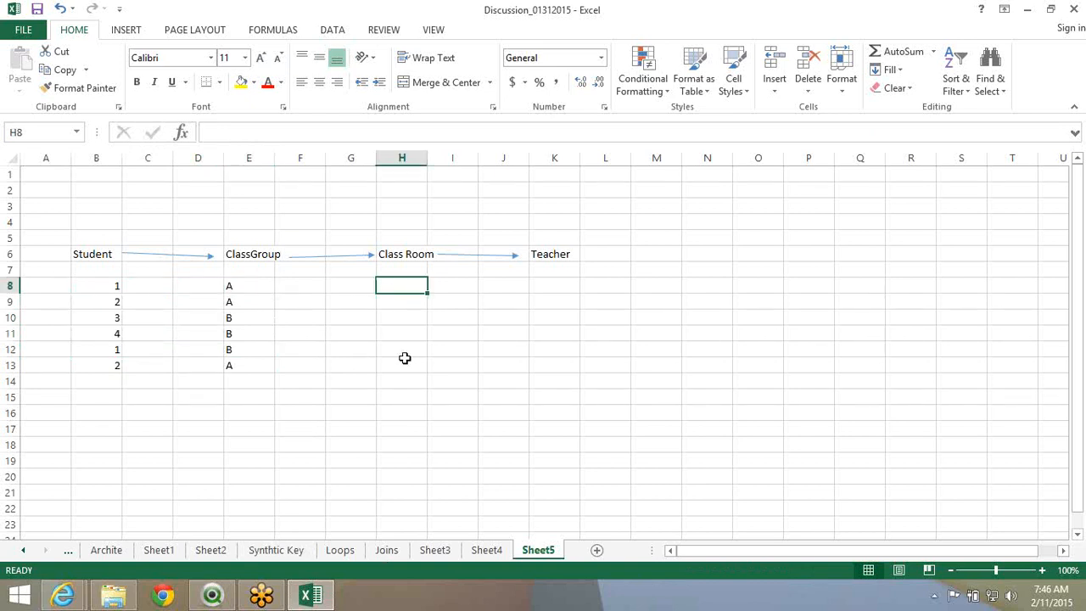
text(AB)
key(Return)
text(B)
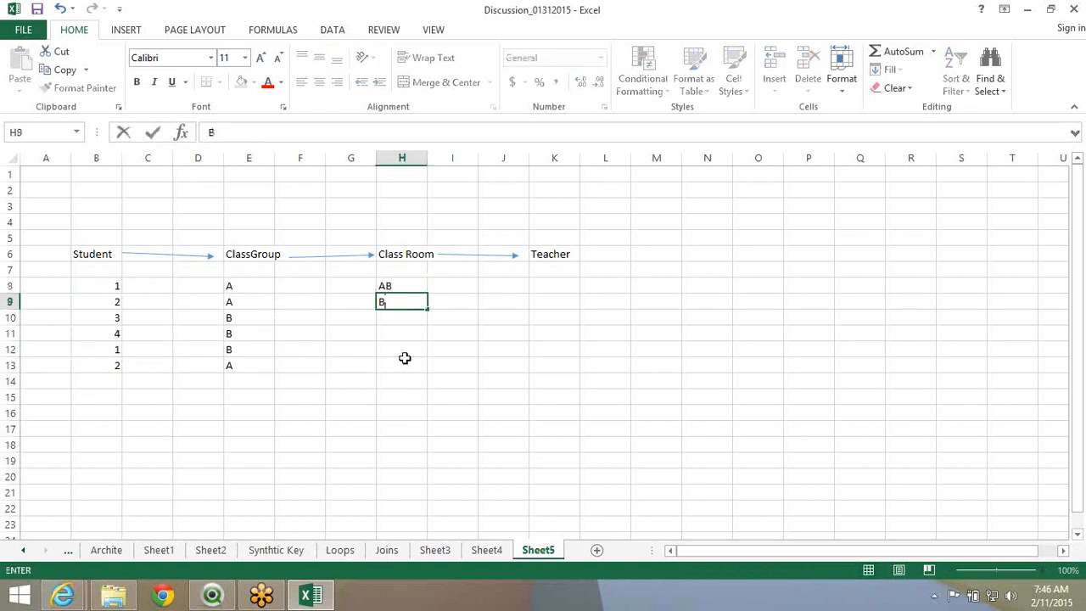
text(A)
key(Return)
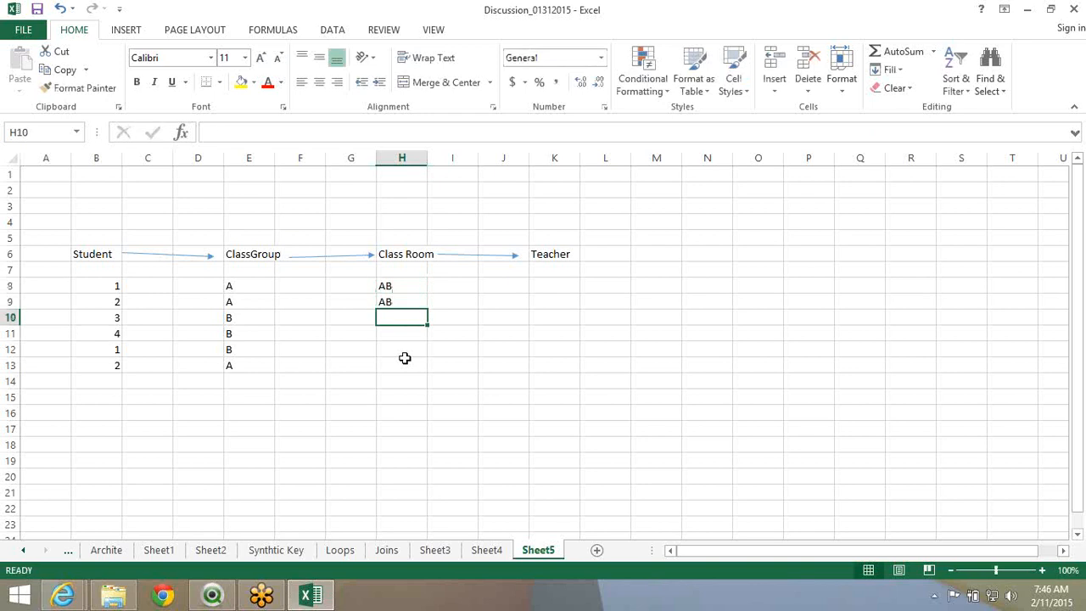
text(A)
key(Return)
text(A)
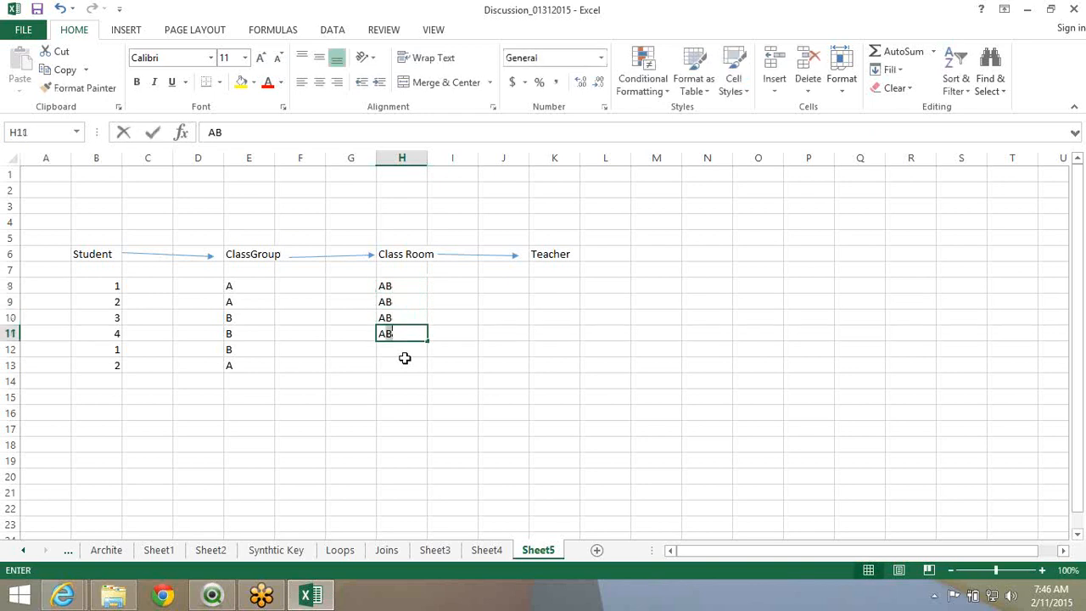
key(Return)
Enter BA in cell H12 and CA in cell H13 under Class Room
text(BA)
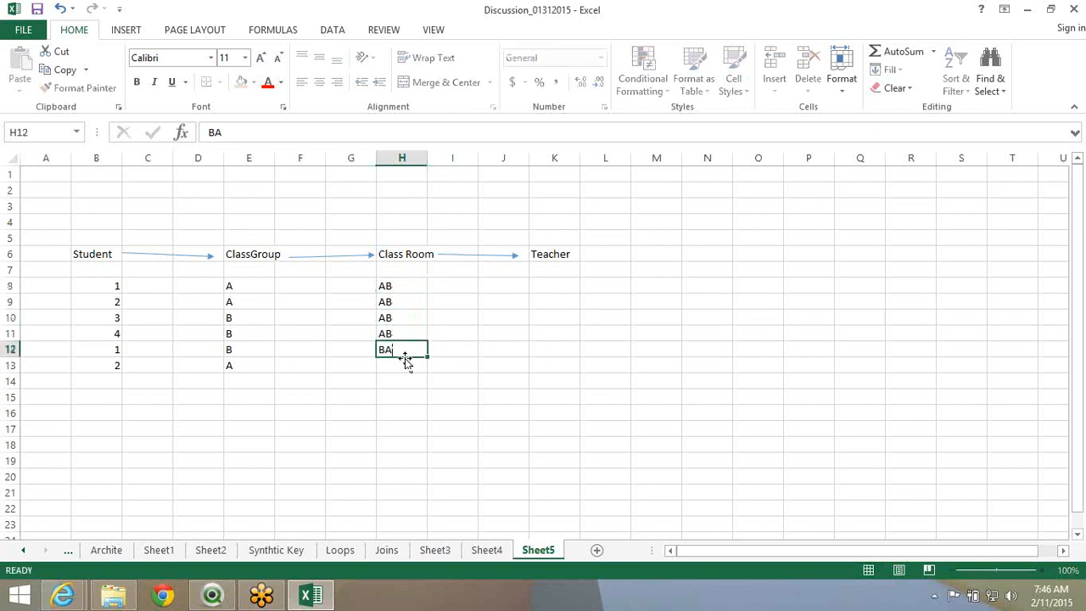
key(Return)
text(CA)
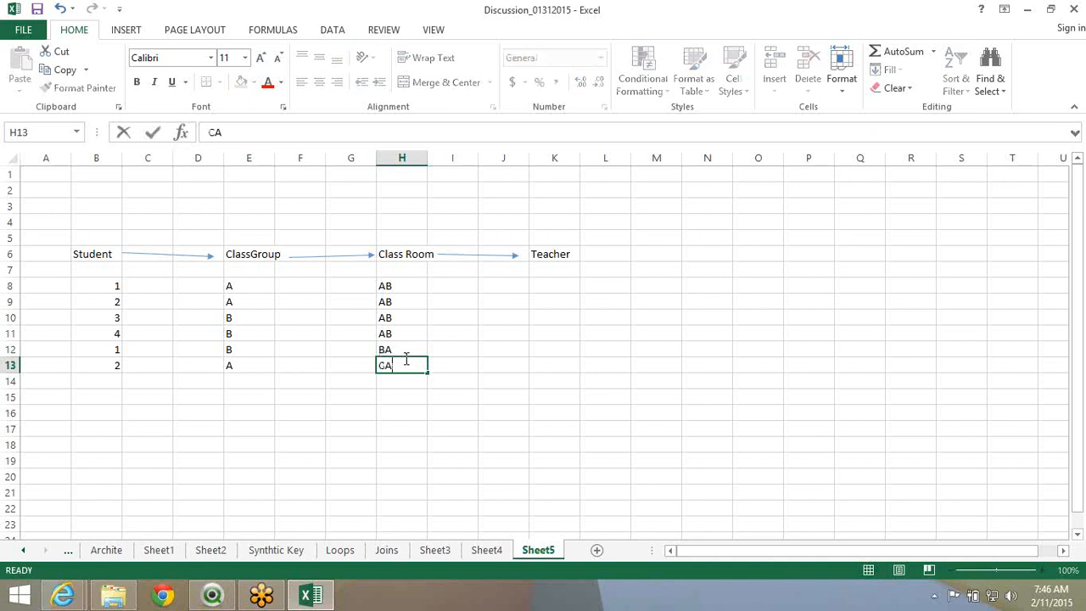
key(Return)
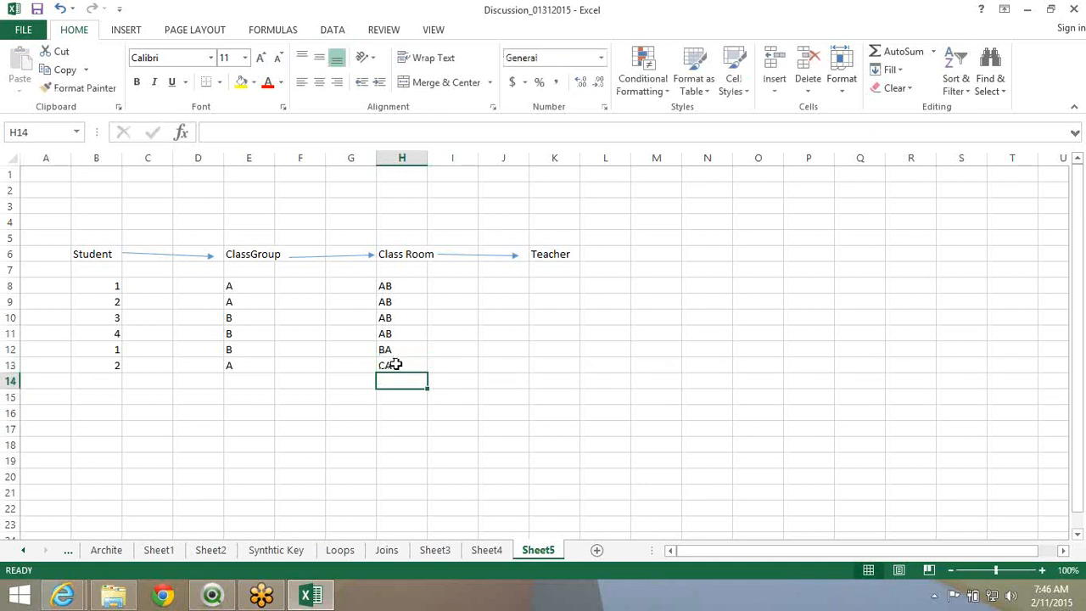
Set the Class Room value in H12 to AB and select the group B rows, E10:H12, for review
click(247, 286)
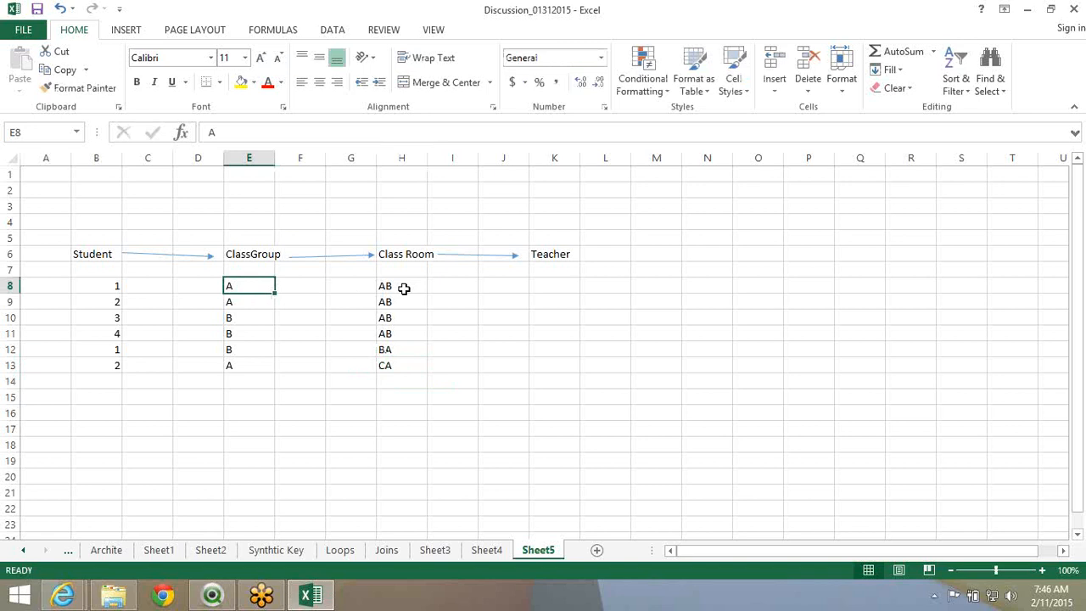
click(247, 350)
key(ctrl+v)
drag(239, 323, 395, 350)
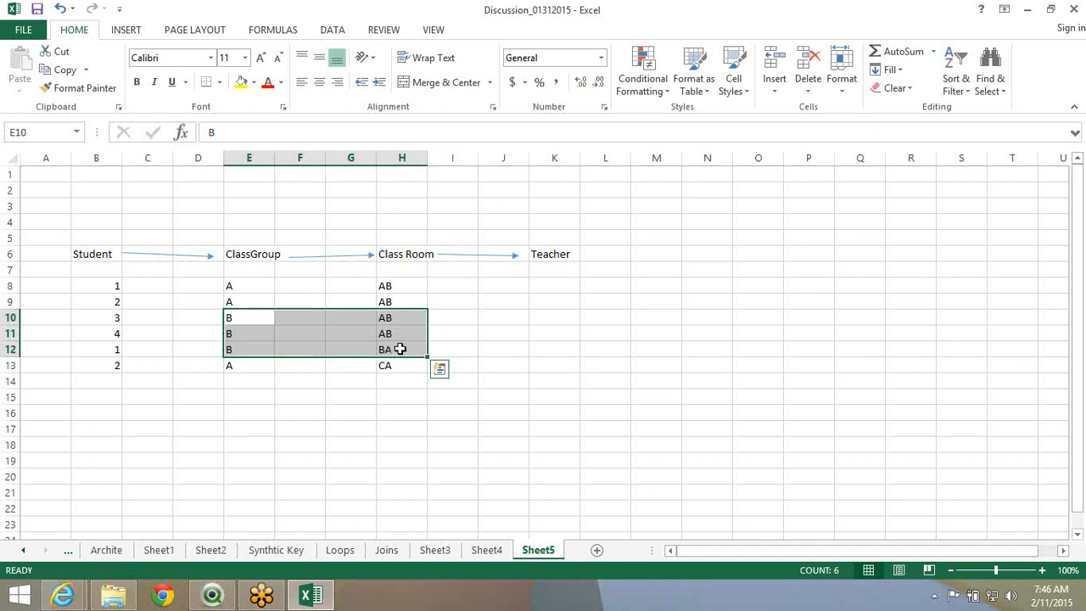
click(397, 349)
text(AB)
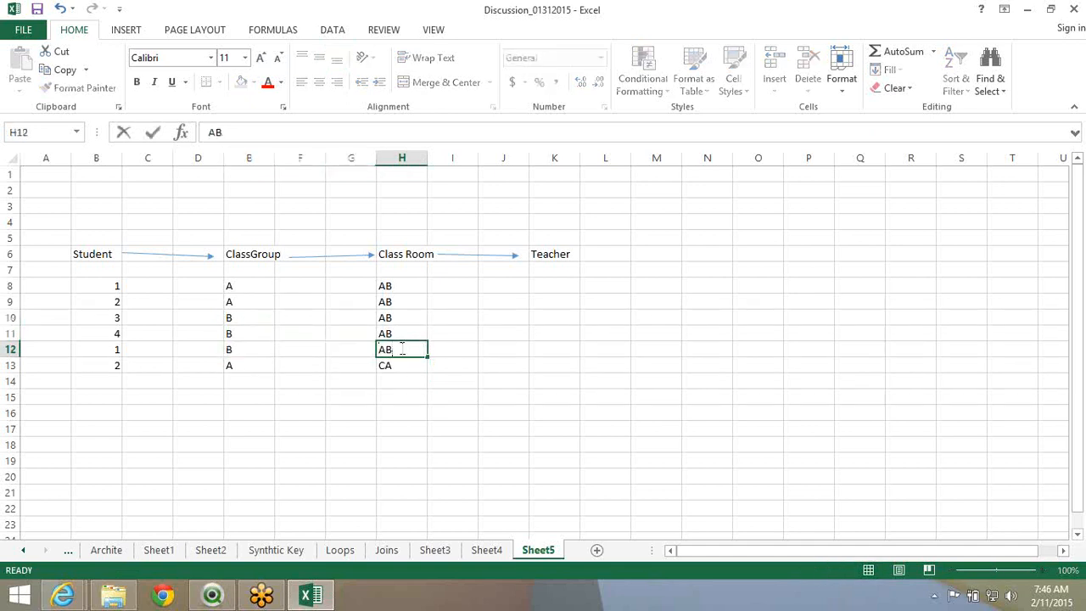
key(Return)
click(237, 321)
drag(238, 320, 397, 357)
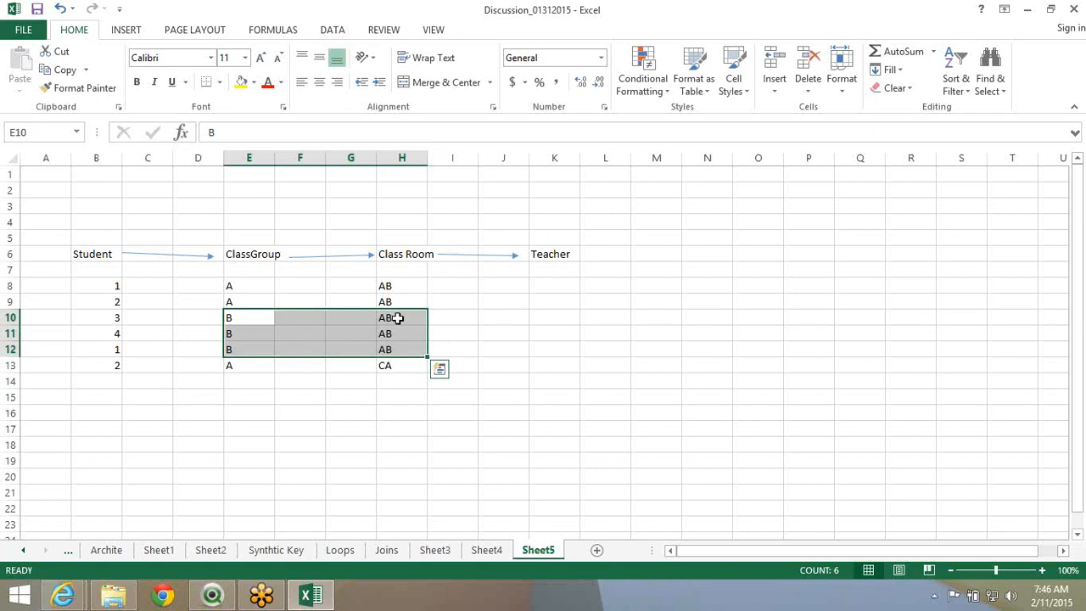
Review the ClassGroup and Class Room pairs in rows 8 to 13 and set the Class Room value in H13 to AB
click(398, 318)
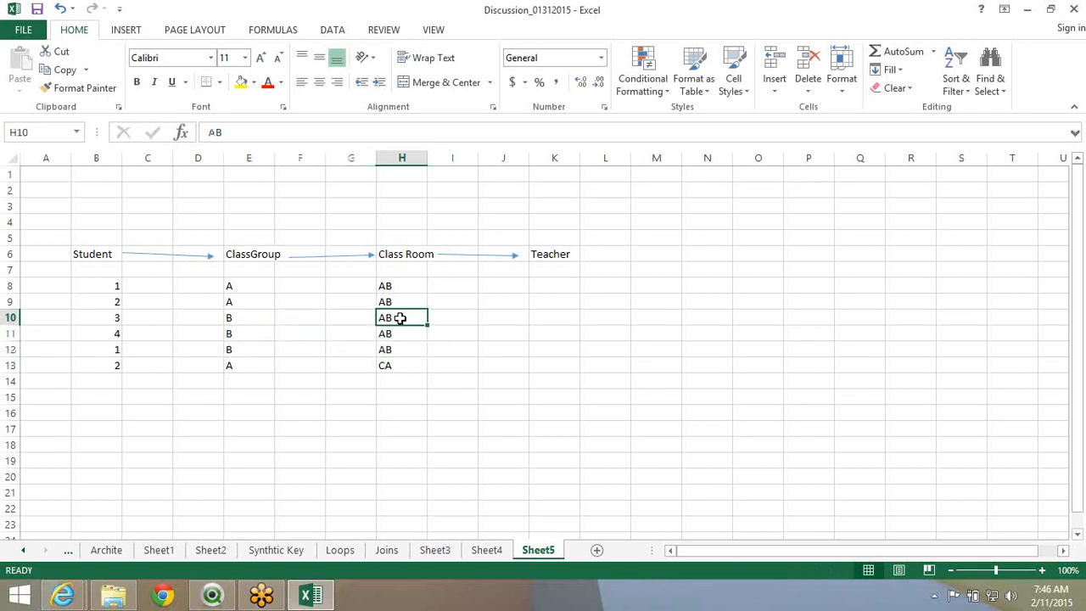
drag(400, 290, 253, 350)
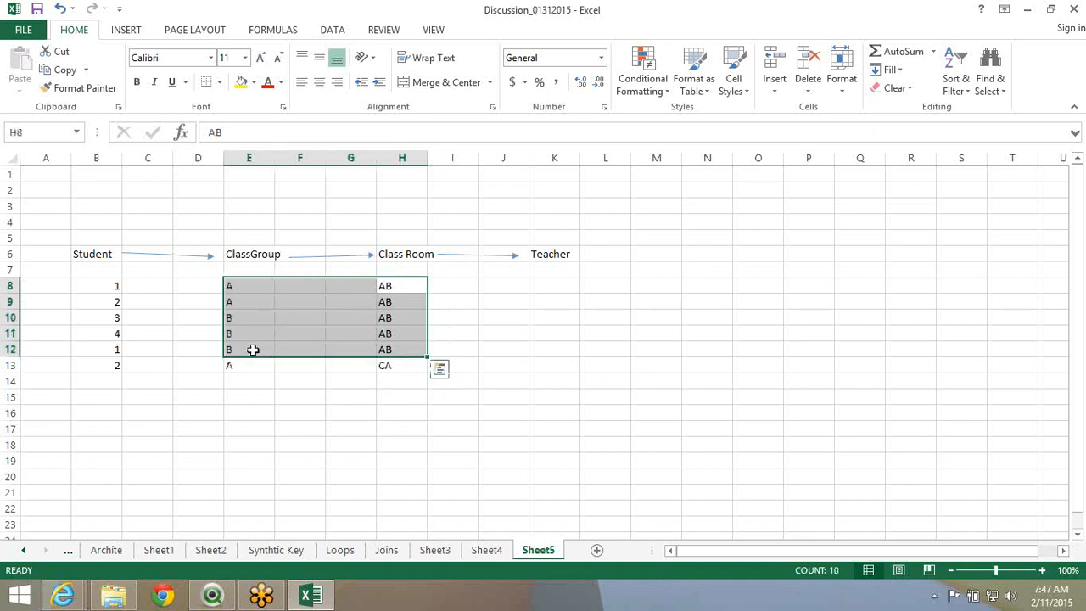
click(240, 363)
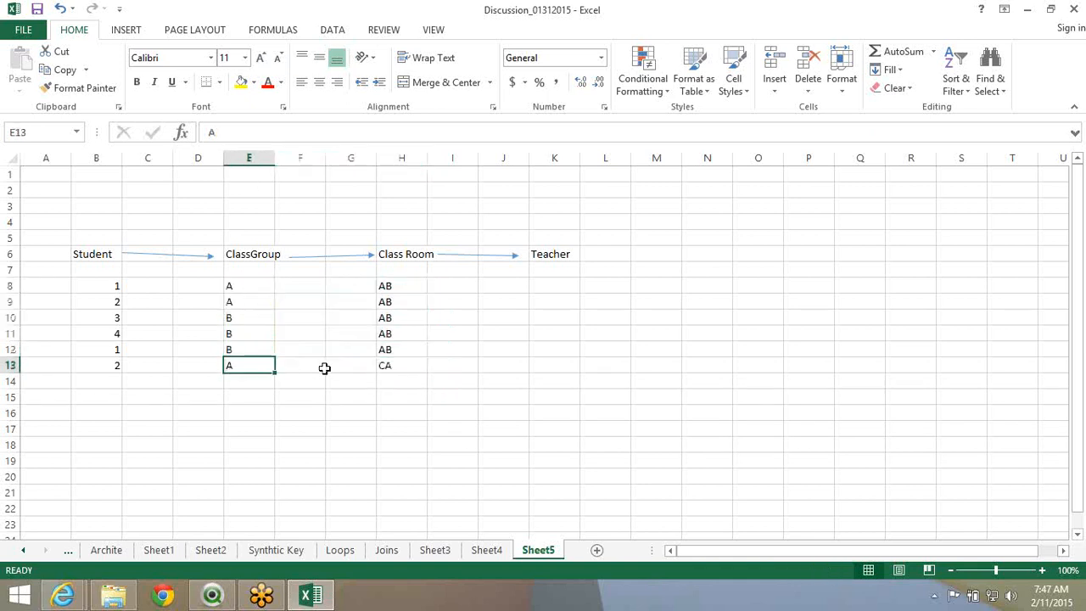
click(382, 365)
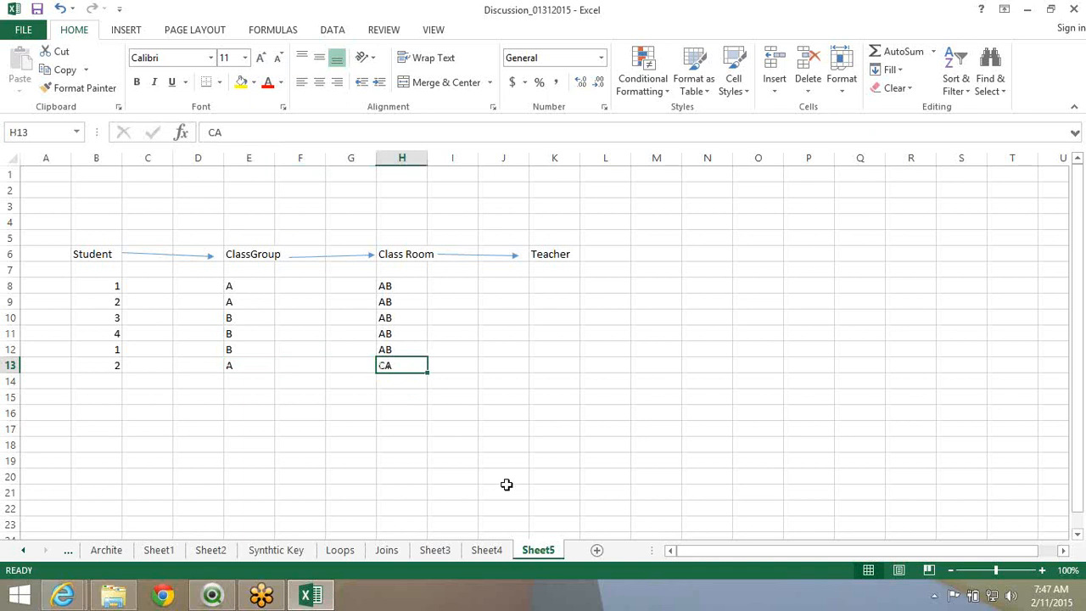
text(AB)
key(Return)
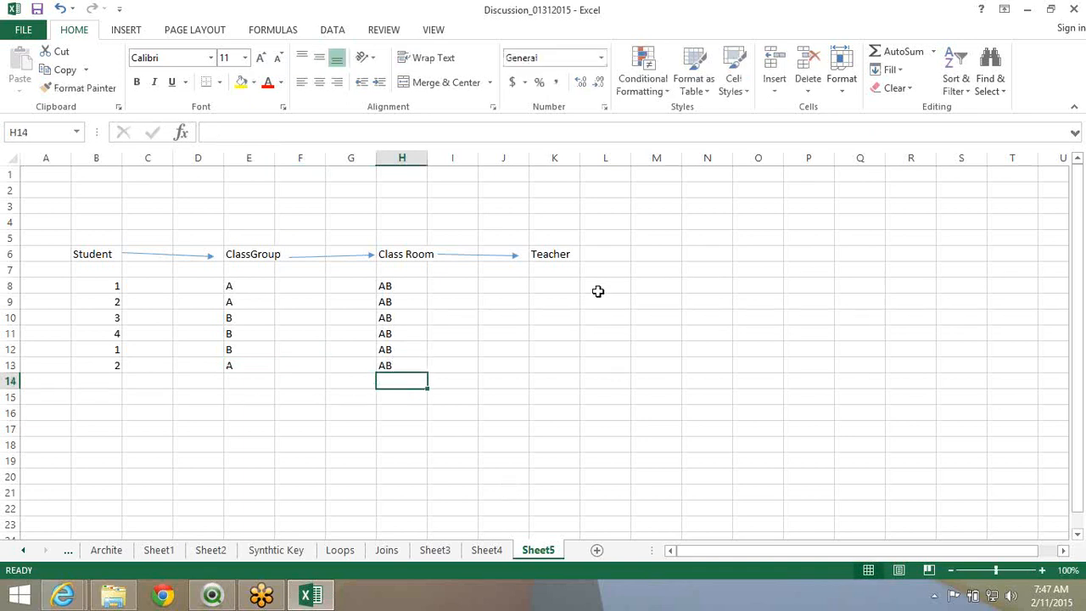
Enter BC in each of the cells K8 to K11 under Teacher
click(550, 299)
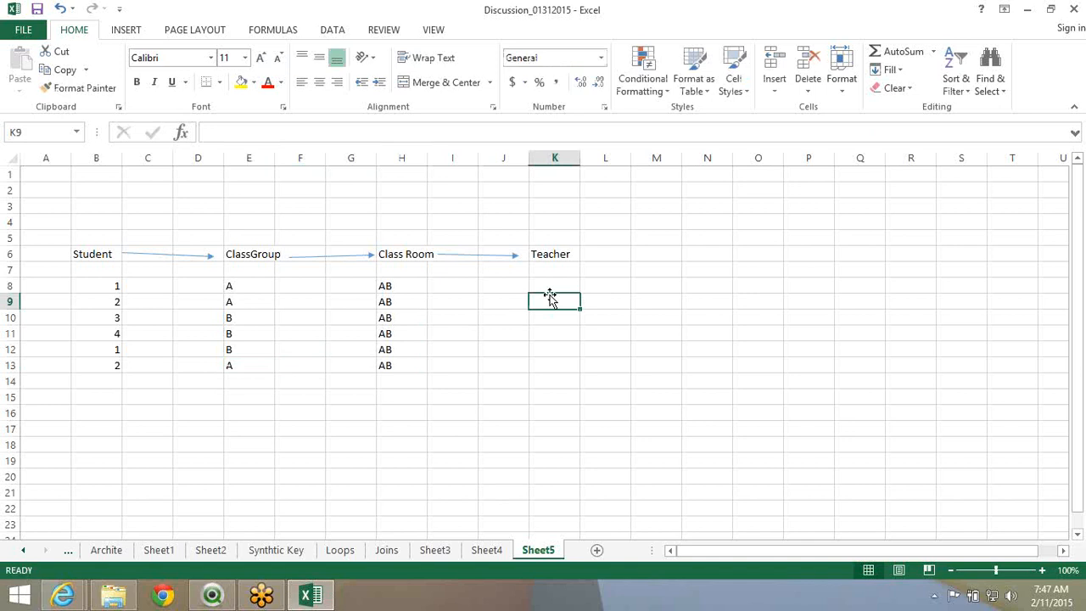
click(554, 286)
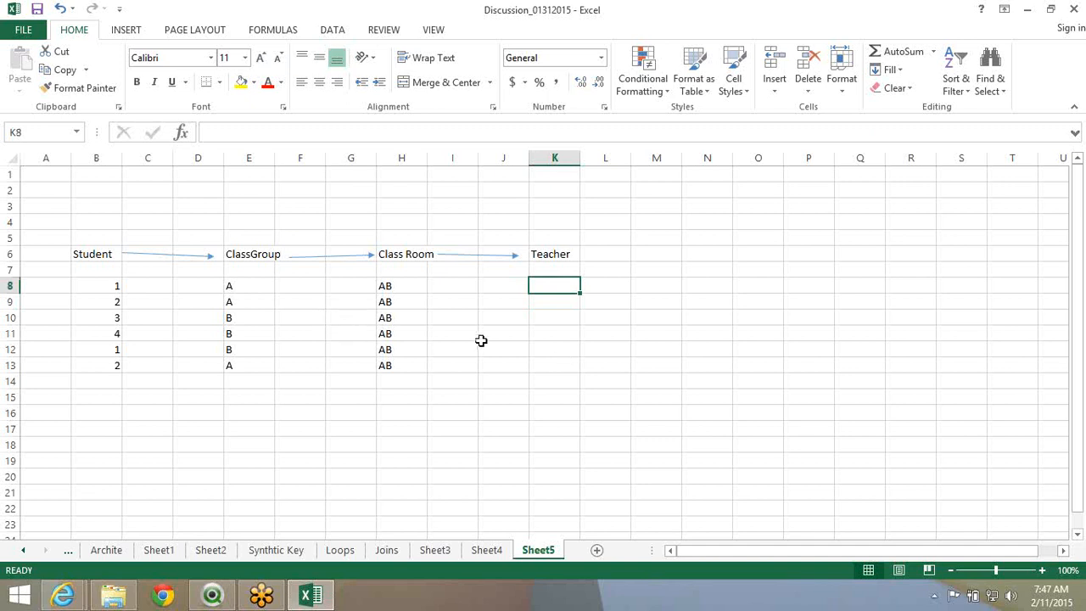
text(BC)
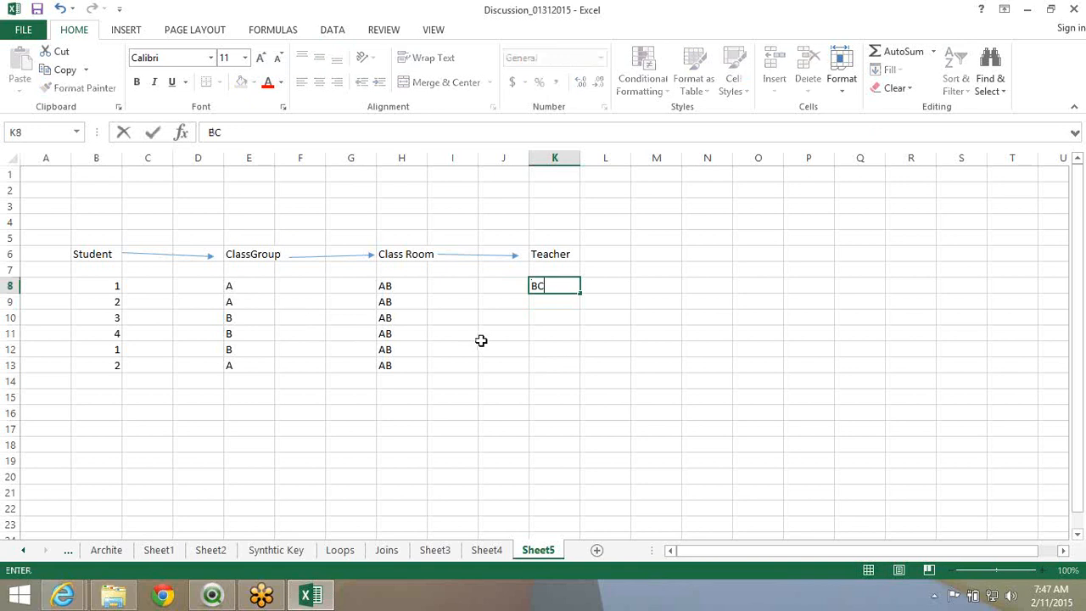
key(Return)
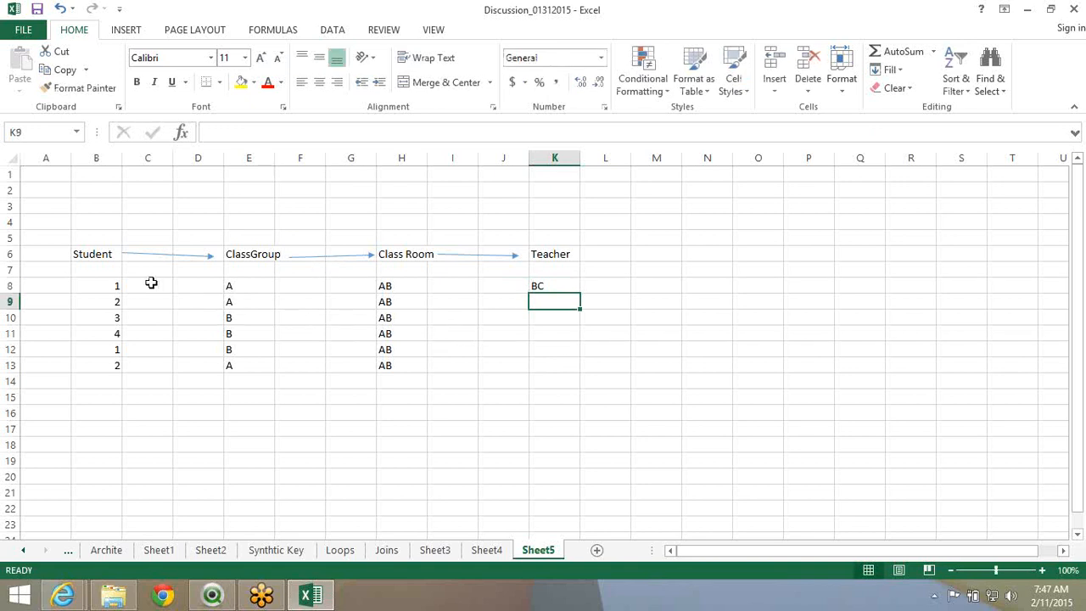
text(BC)
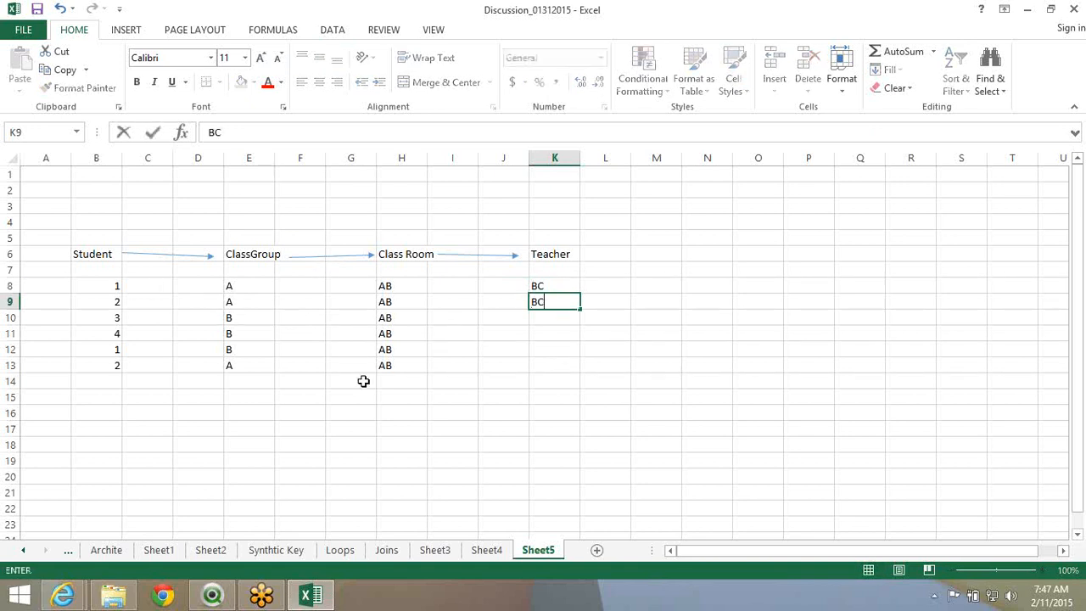
key(Return)
text(BC)
key(Return)
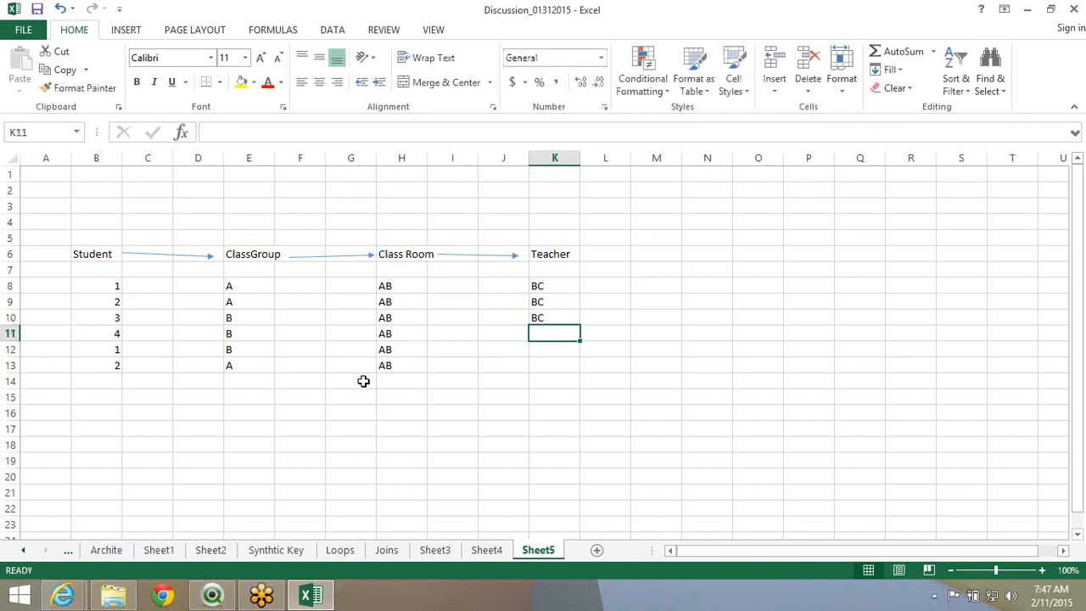
text(BC)
key(Return)
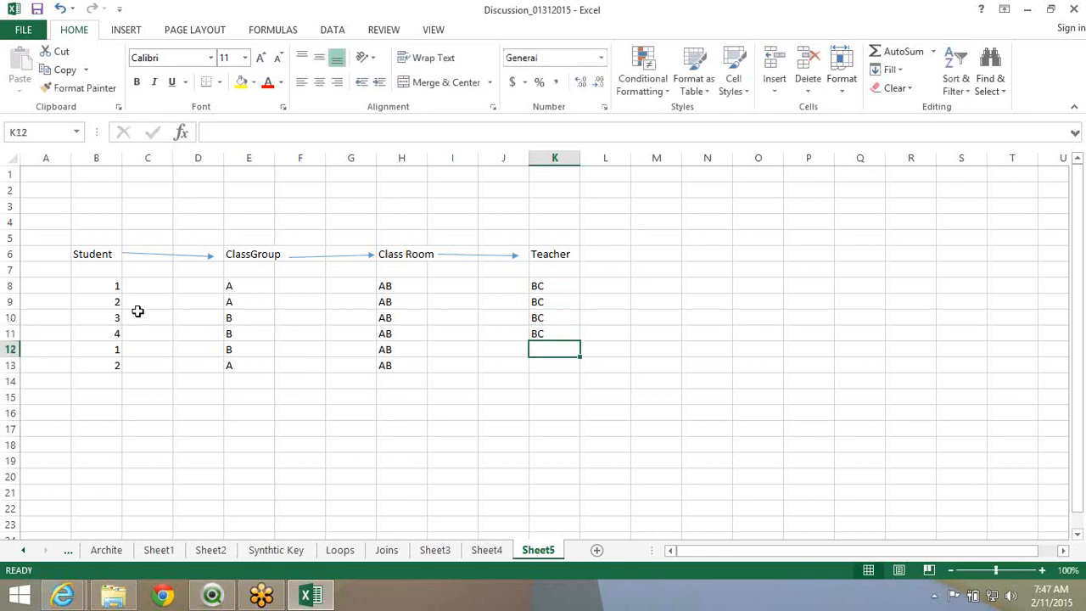
Select the whole diagram from the Student header in B6 across the Teacher values to review the full chain
drag(88, 254, 560, 365)
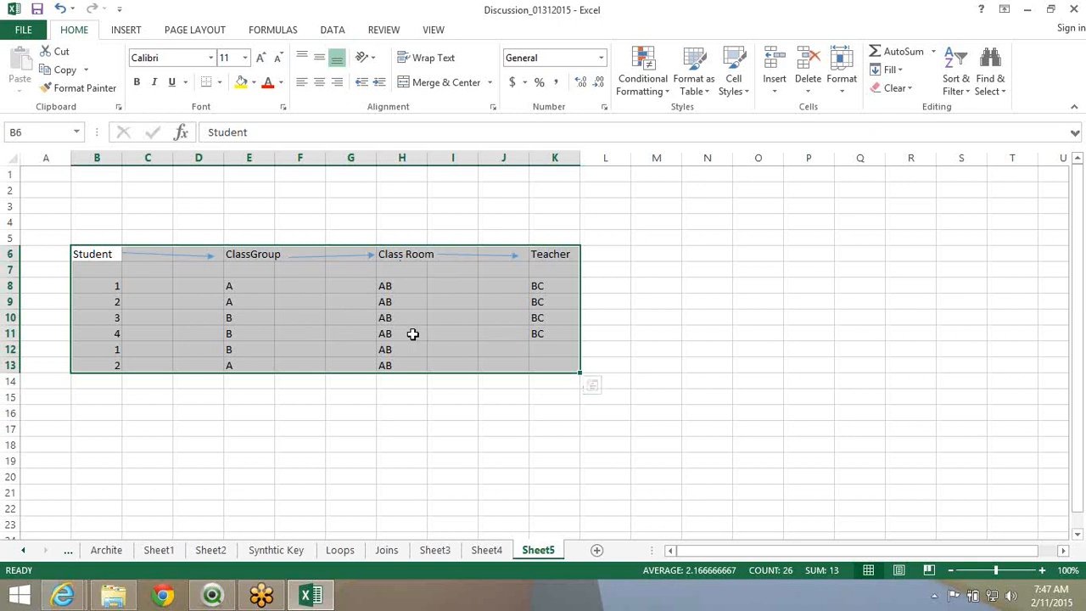
scroll(412, 333, down, 1)
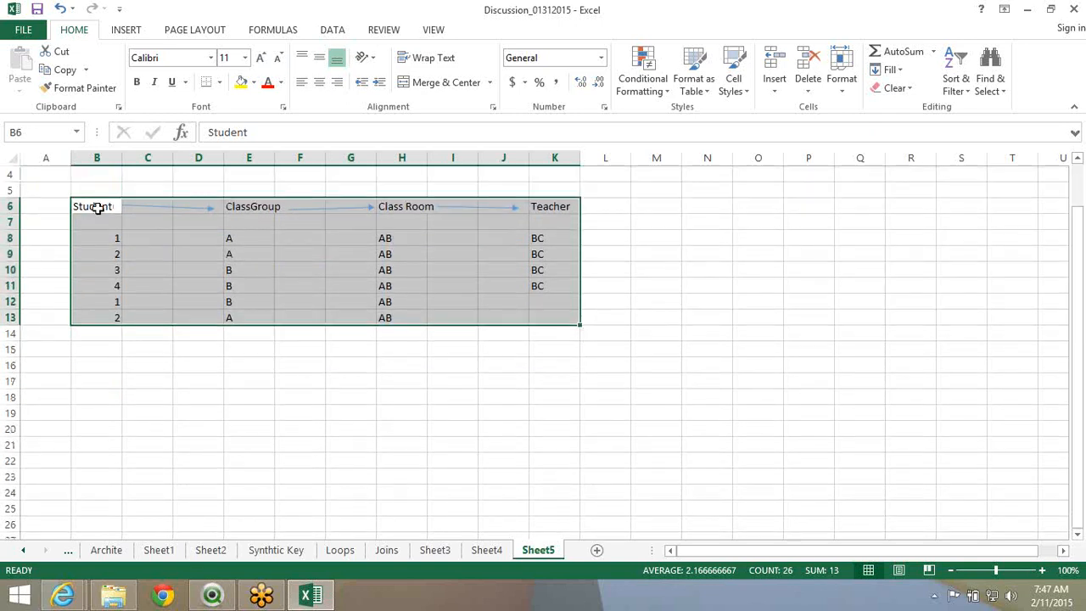
drag(97, 209, 580, 331)
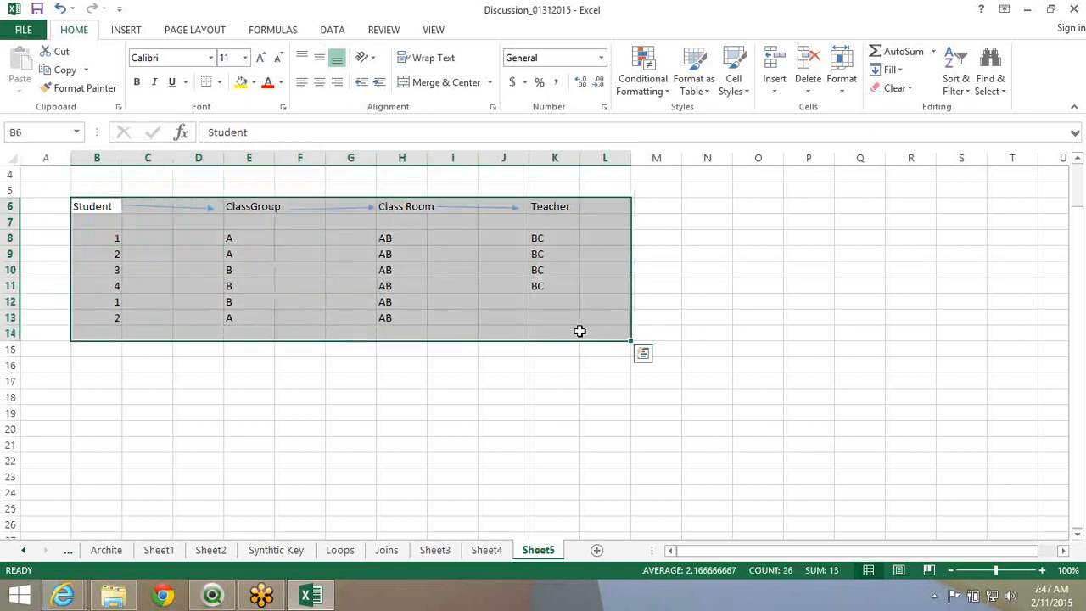
click(440, 256)
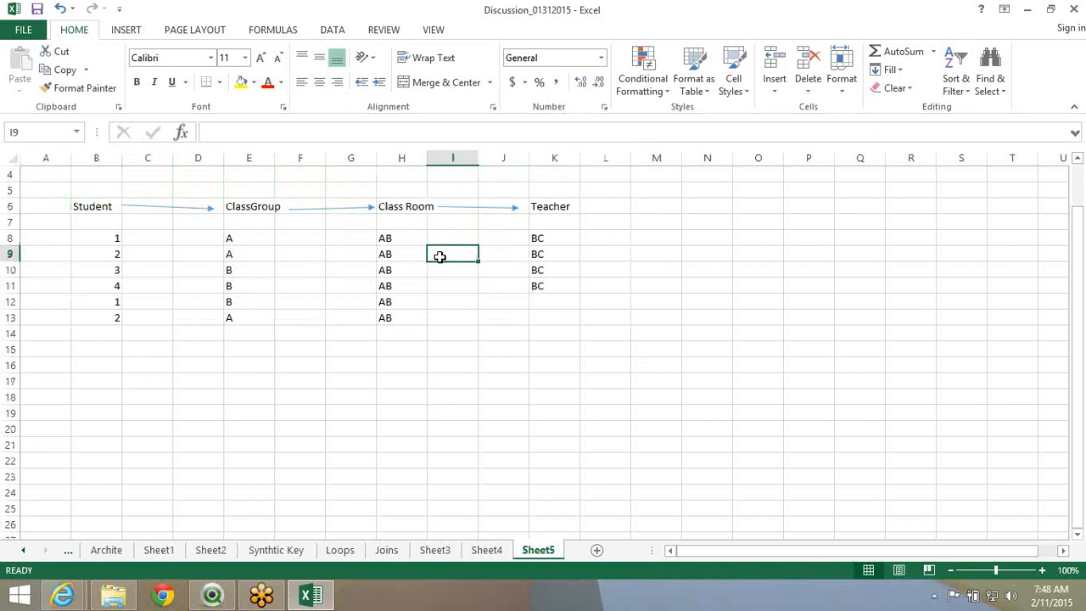
drag(97, 207, 593, 326)
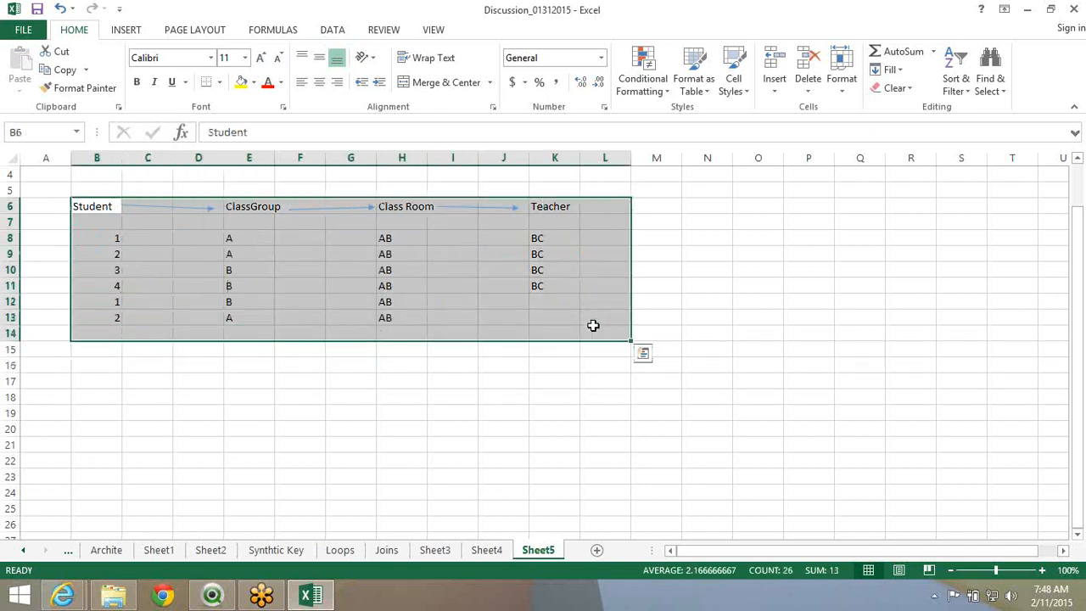
Launch QlikView and start opening a document, browsing to the Windows7_OS (C:) drive
right_click(212, 598)
click(230, 520)
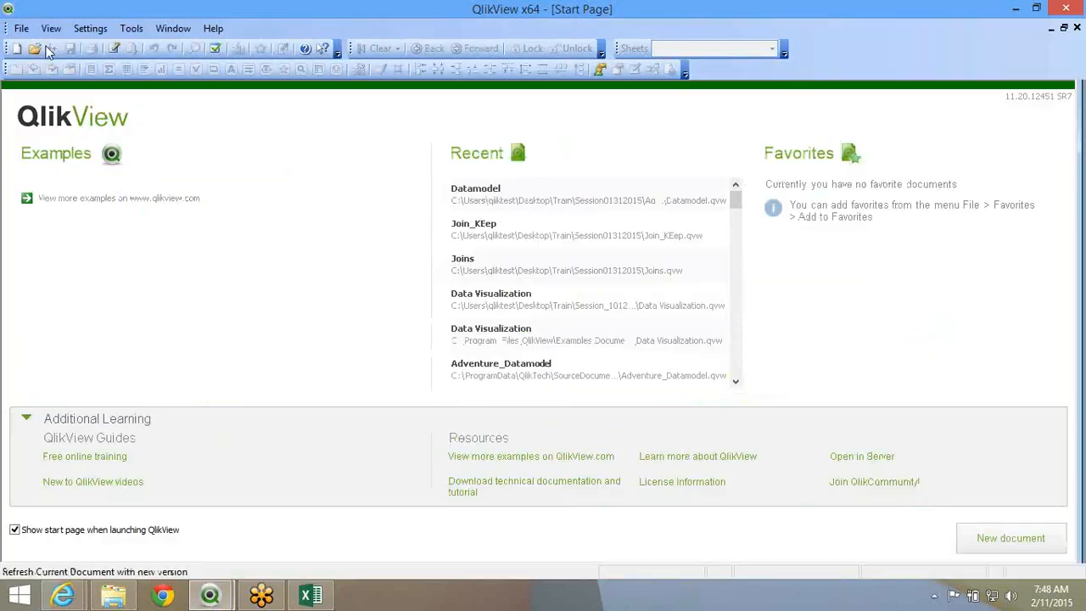
click(34, 48)
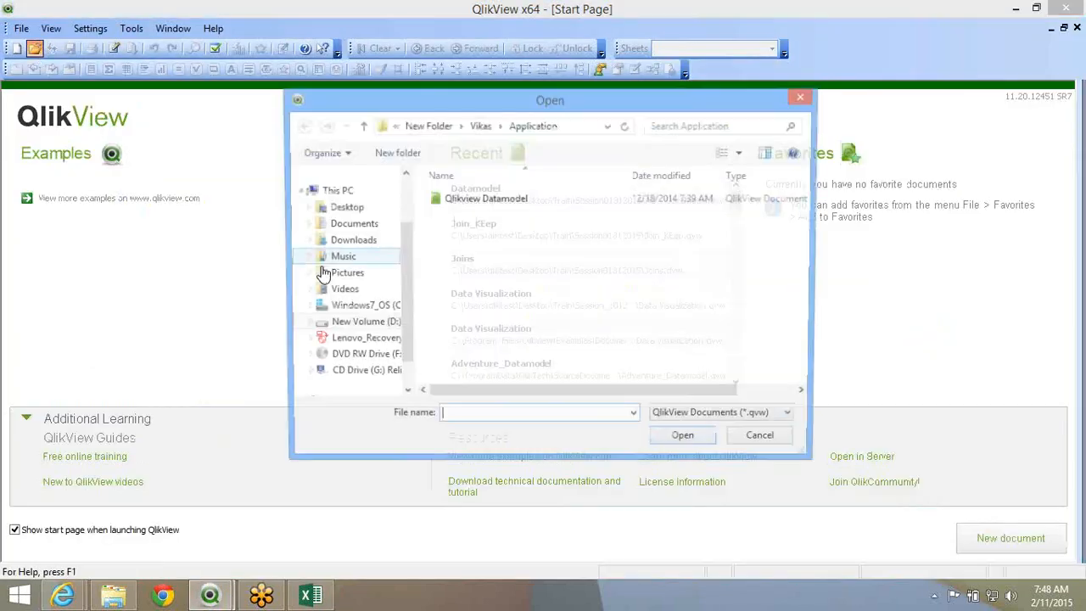
click(382, 327)
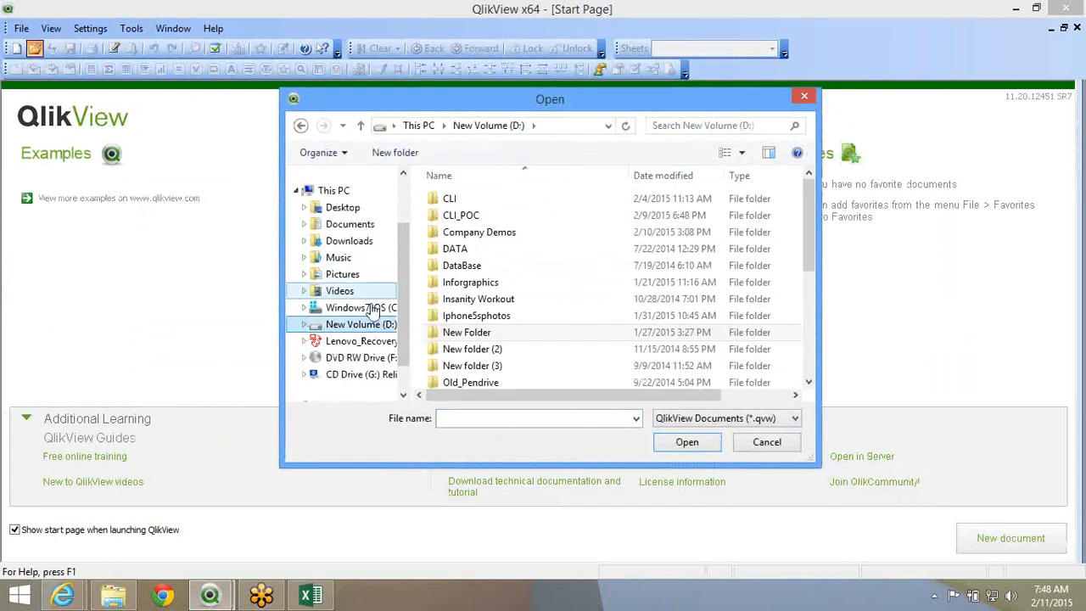
click(360, 308)
scroll(459, 321, down, 3)
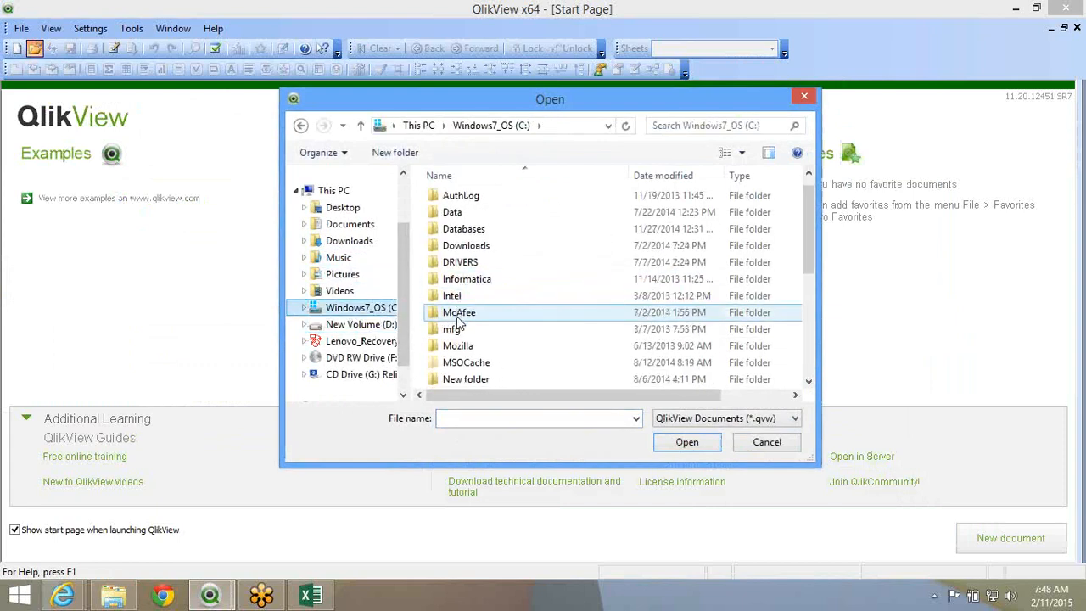
Open the Movies Database document from Program Files, QlikView, Examples, Documents
click(471, 330)
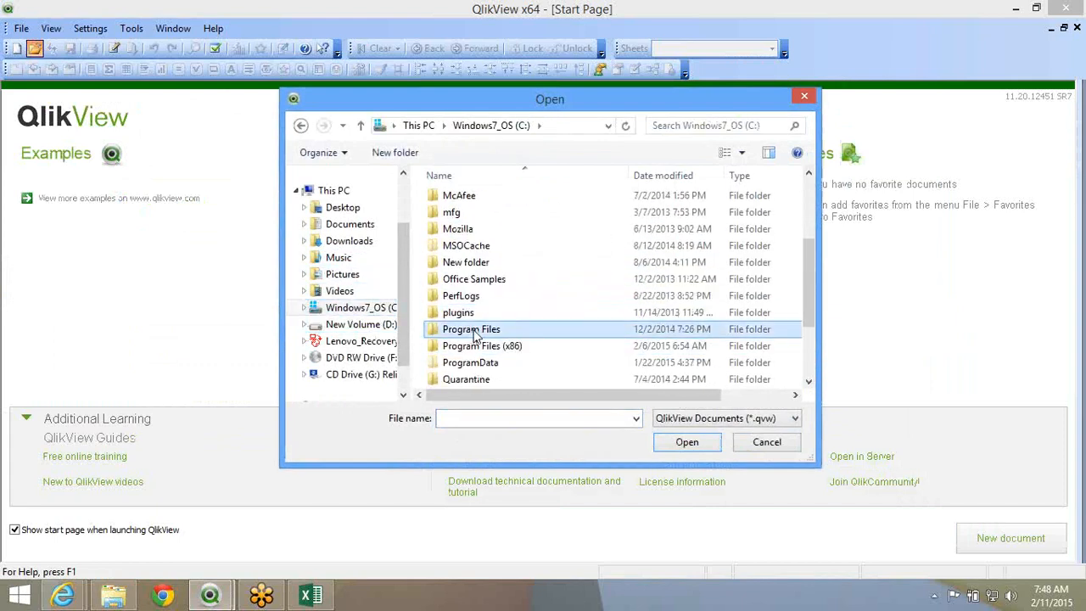
double_click(471, 330)
scroll(495, 297, down, 3)
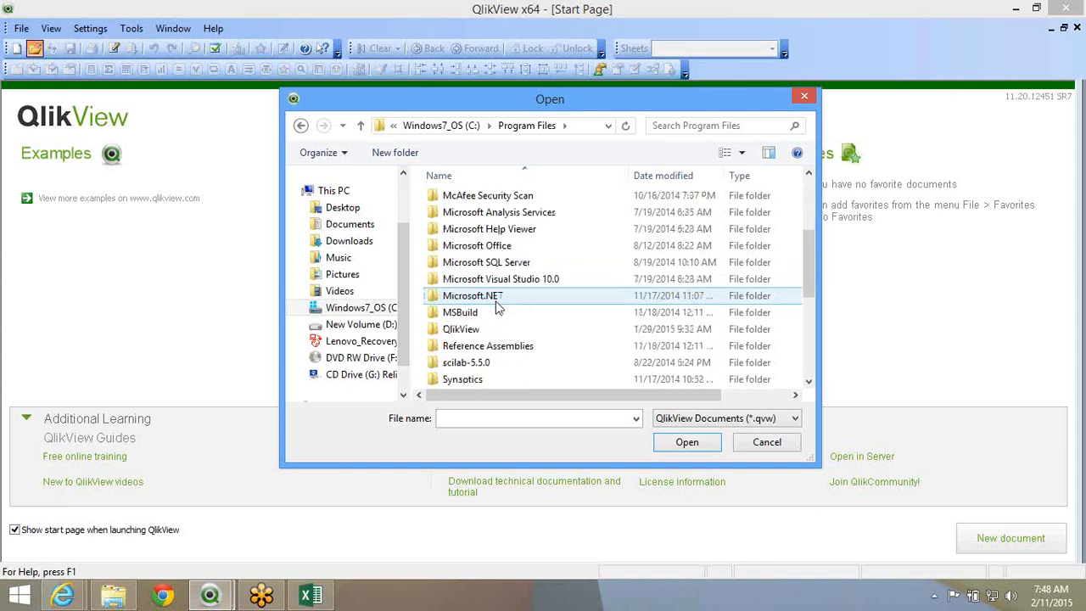
double_click(475, 320)
double_click(492, 234)
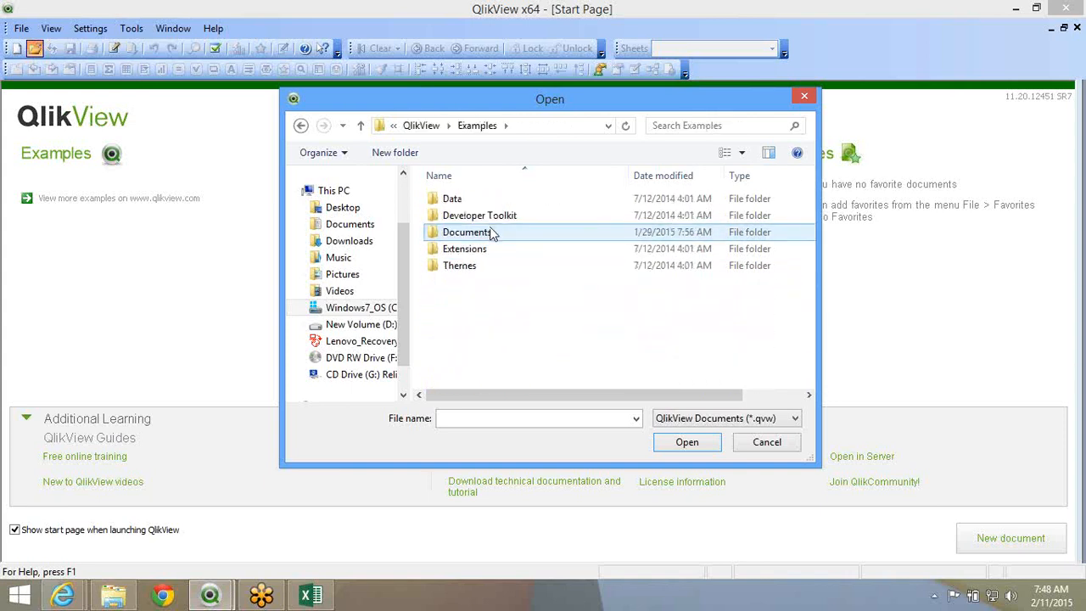
double_click(492, 235)
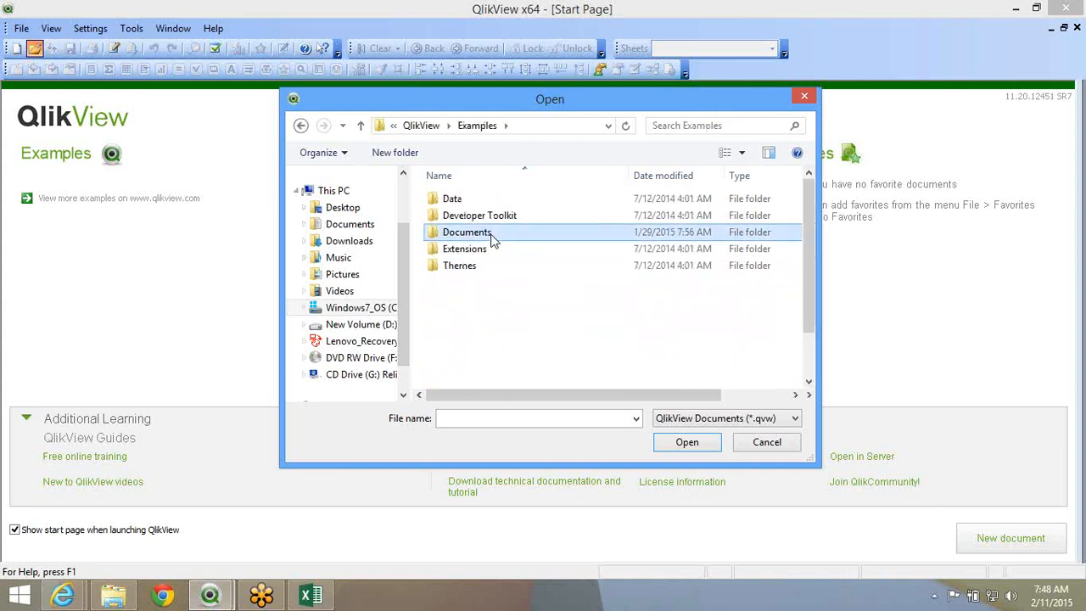
scroll(502, 268, down, 1)
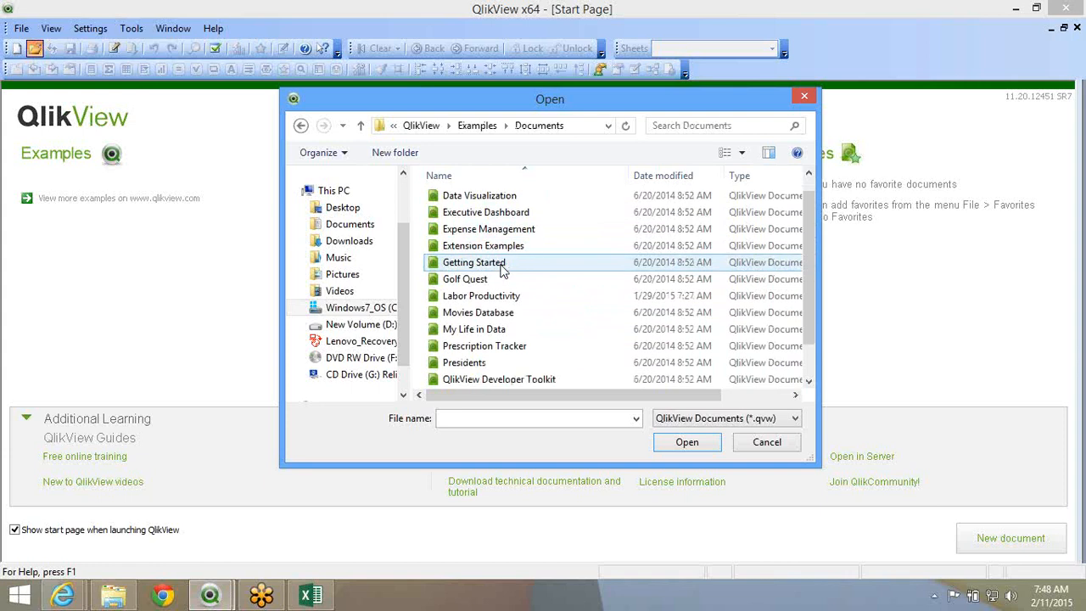
click(501, 314)
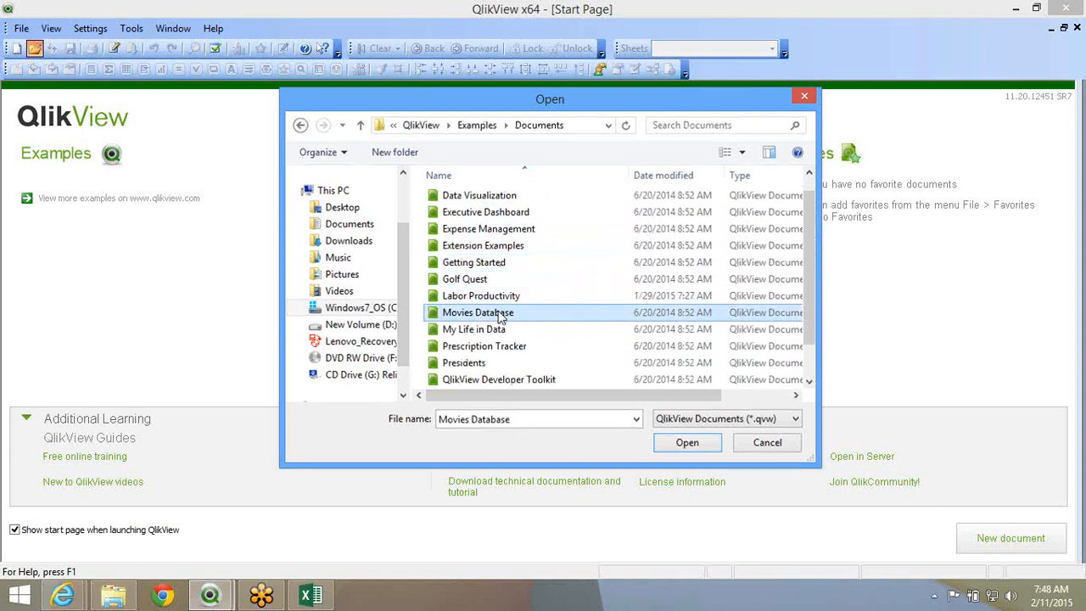
double_click(501, 314)
View the How QlikView works sheet and switch to the QlikView Model sheet
click(129, 95)
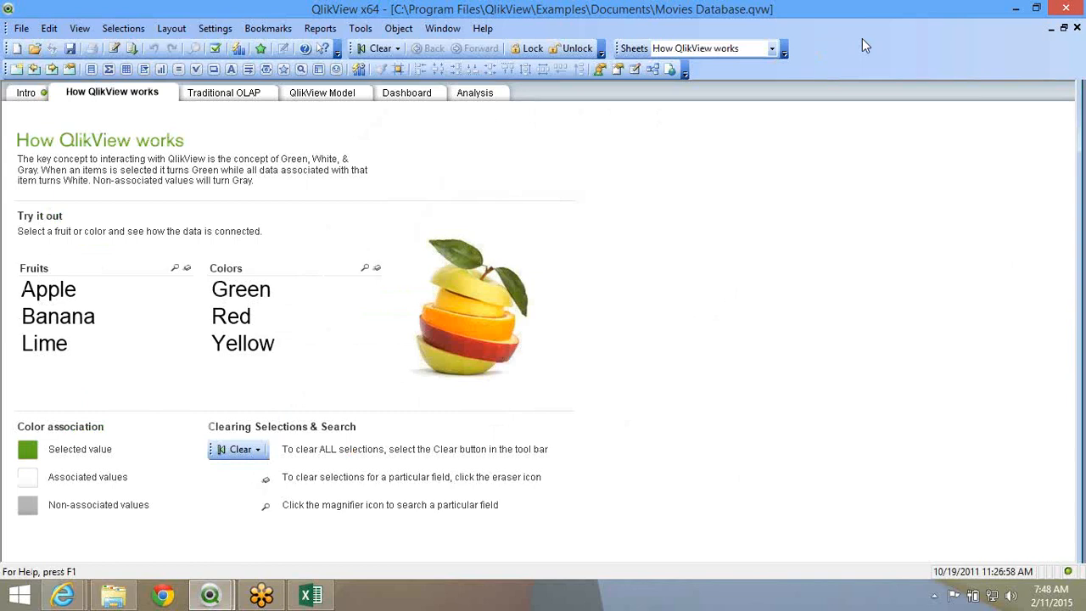
key(super+c)
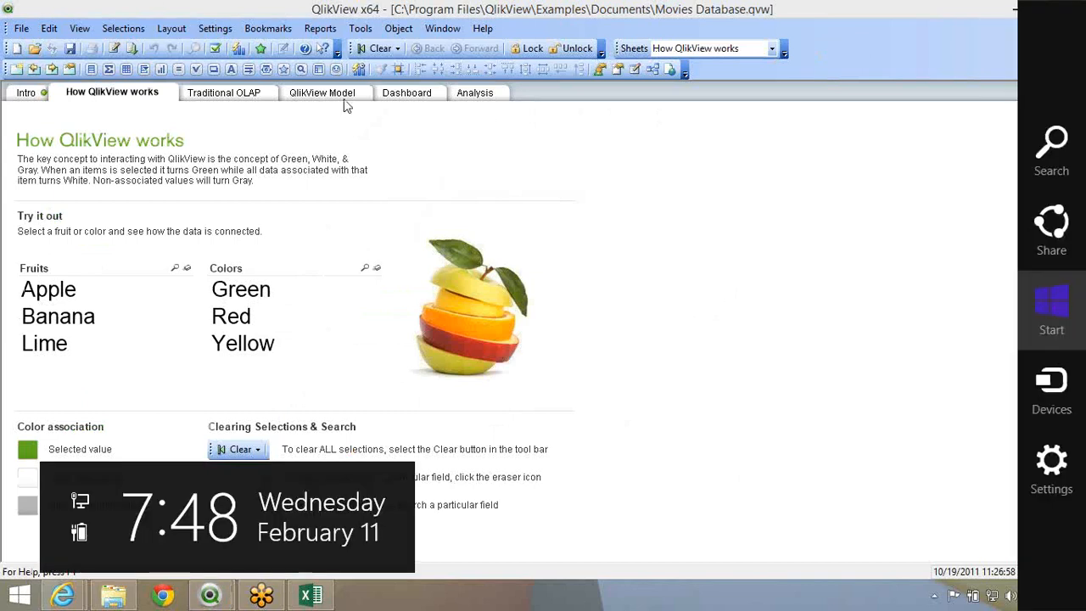
click(344, 98)
click(347, 98)
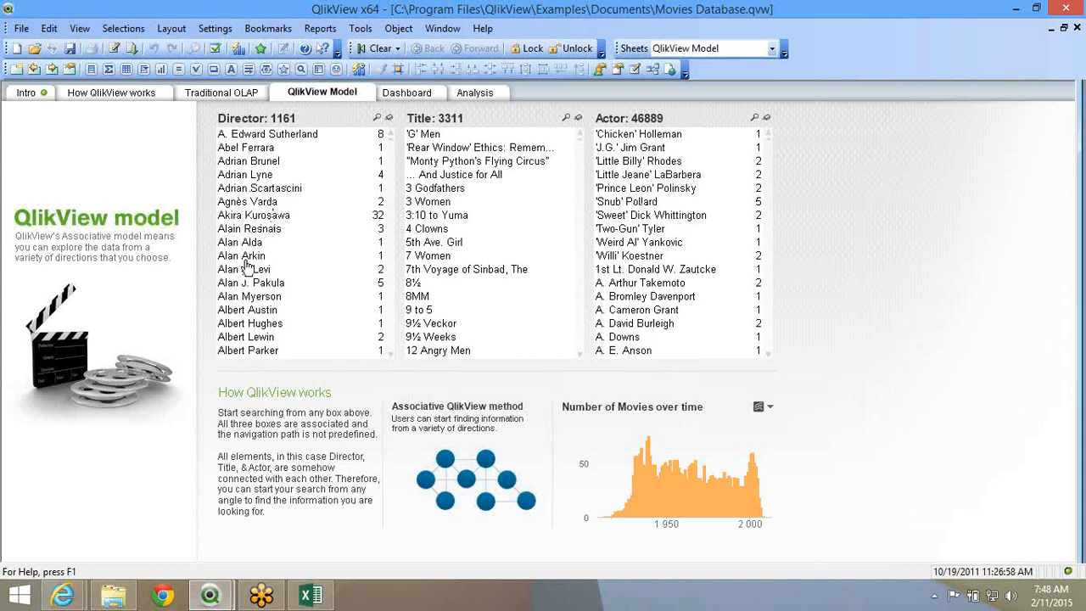
Filter the movie data by director Akira Kurosawa, title Dersu Uzala and actor Maksim Munzuk
click(264, 219)
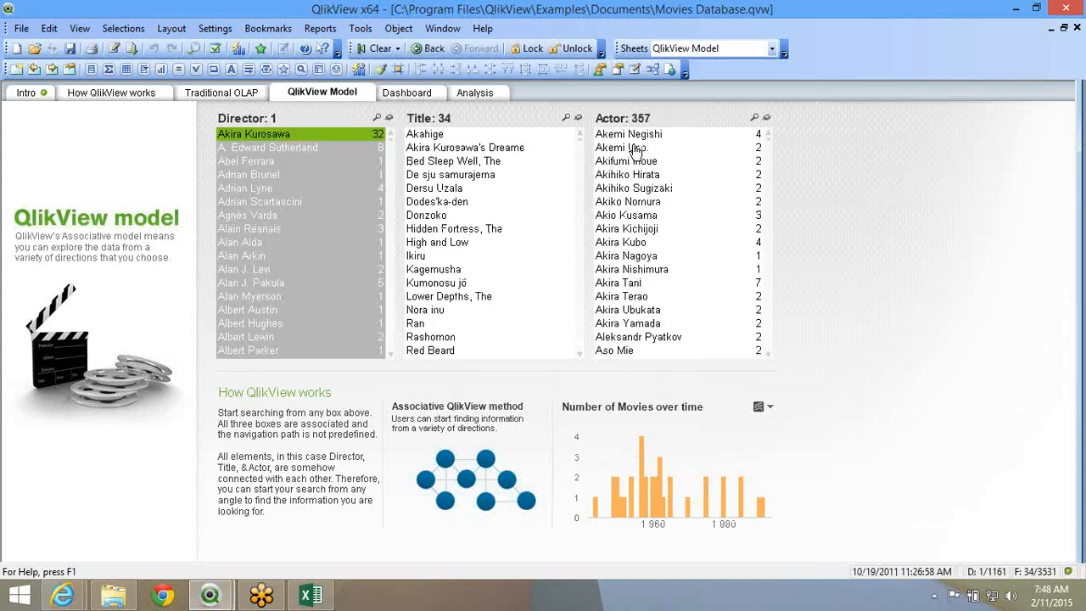
click(454, 185)
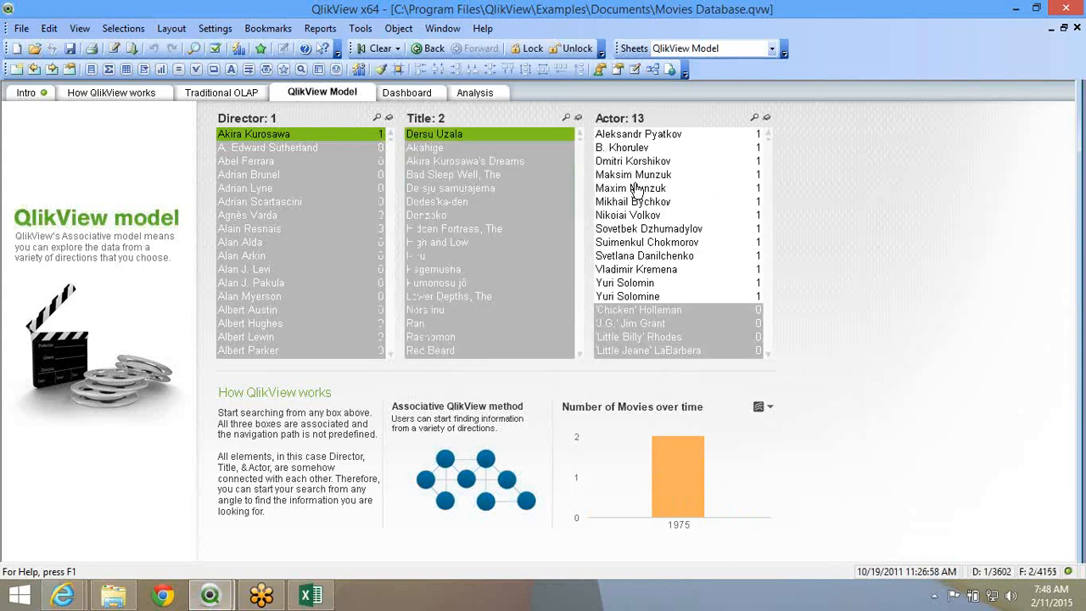
click(632, 177)
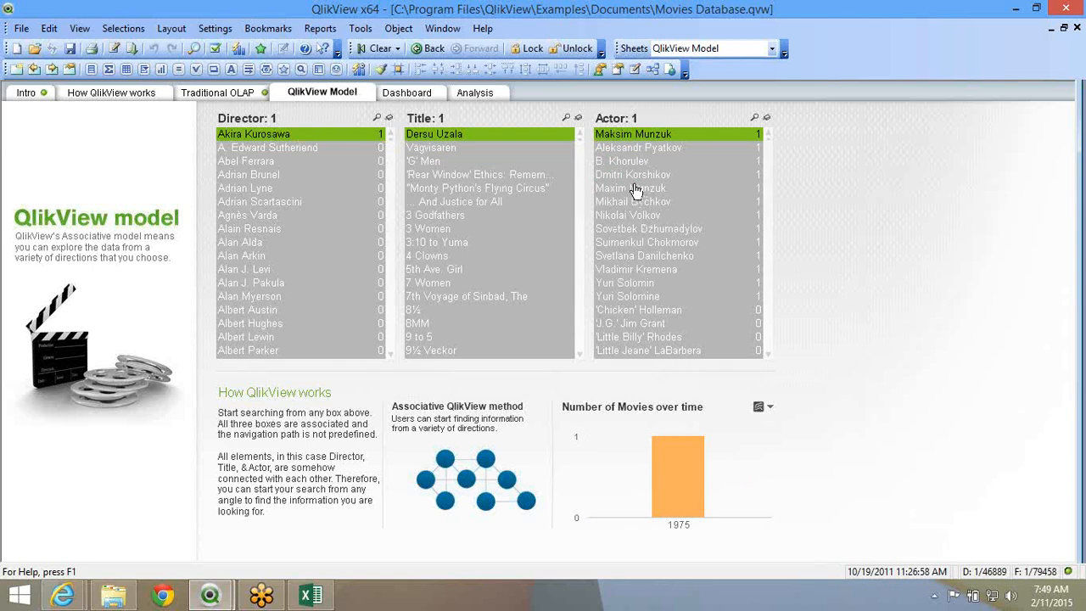
Clear the director and title selections, keeping only the actor Maksim Munzuk selected
click(339, 137)
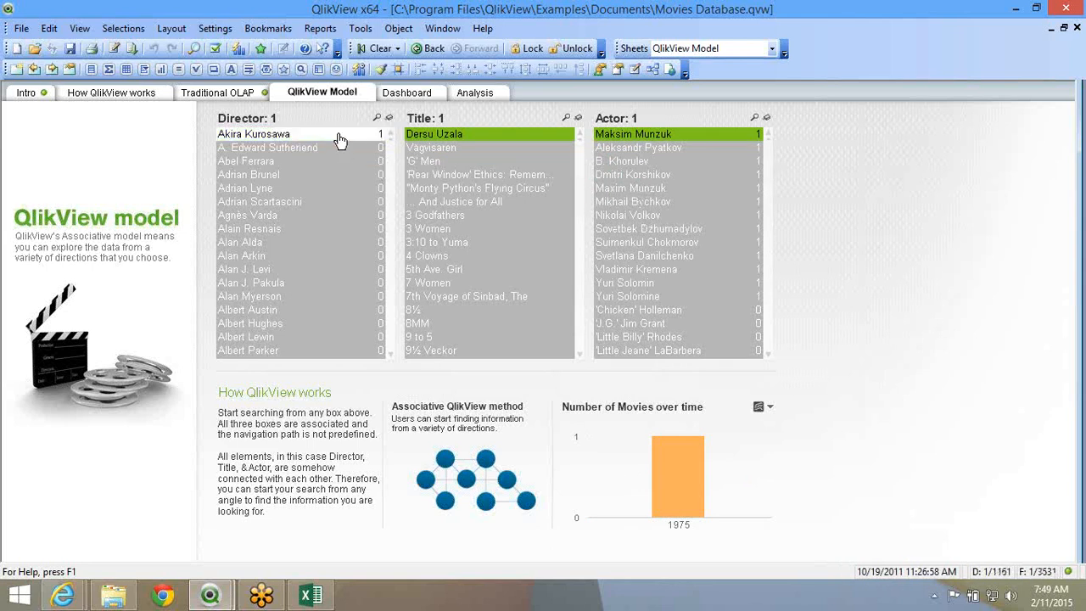
click(425, 137)
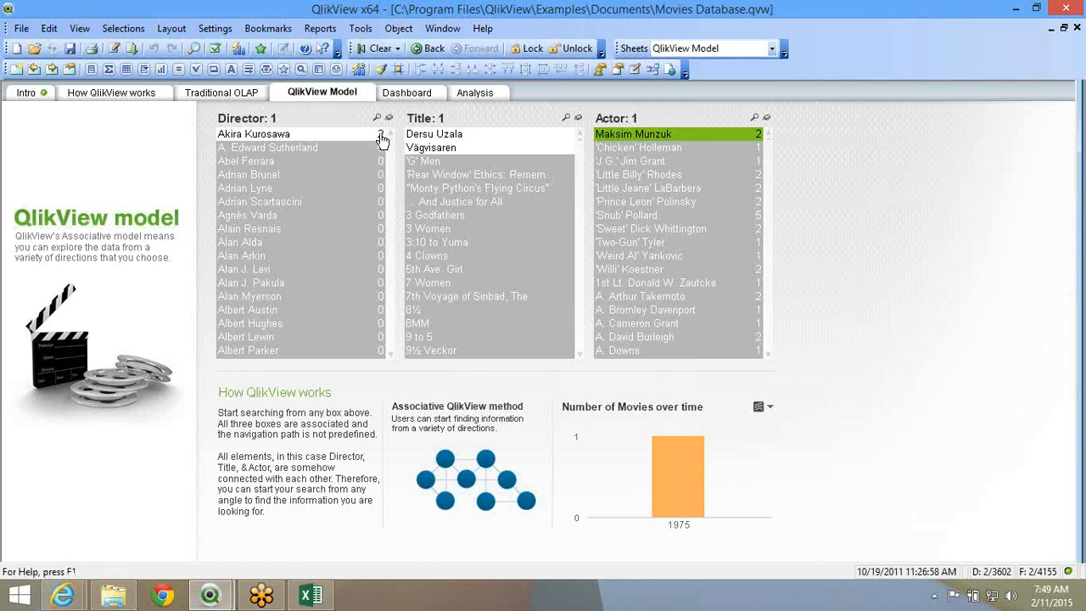
Clear all selections in the Movies Database document
click(377, 53)
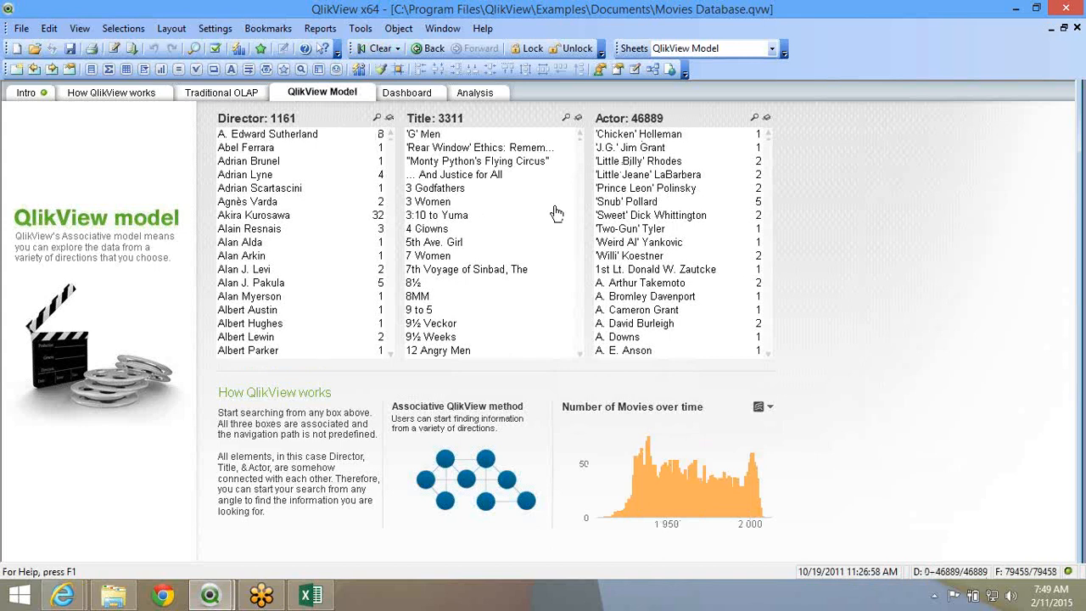
key(super+c)
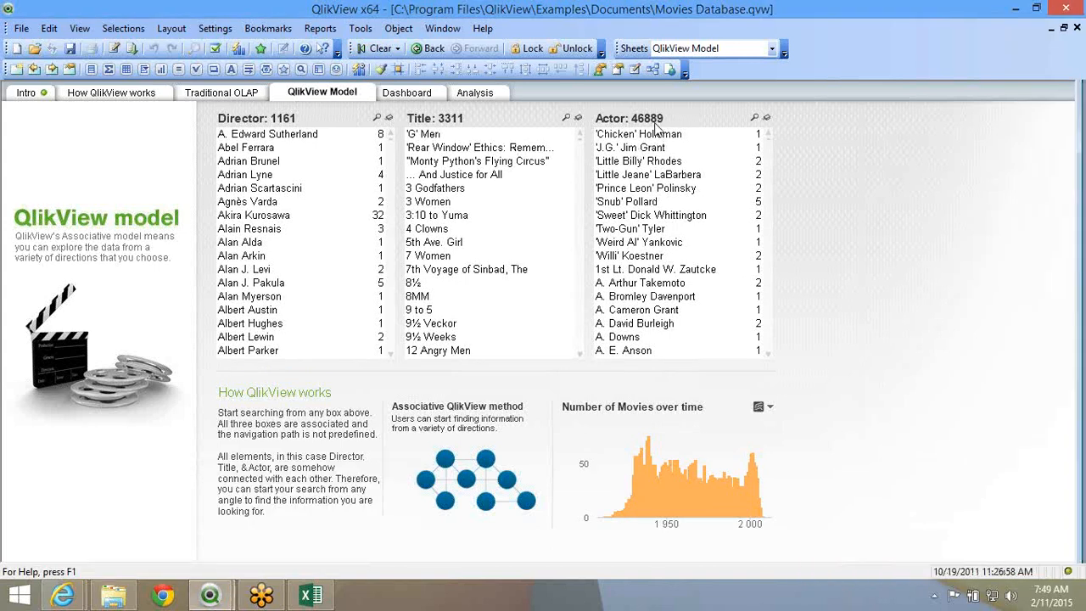
key(super+c)
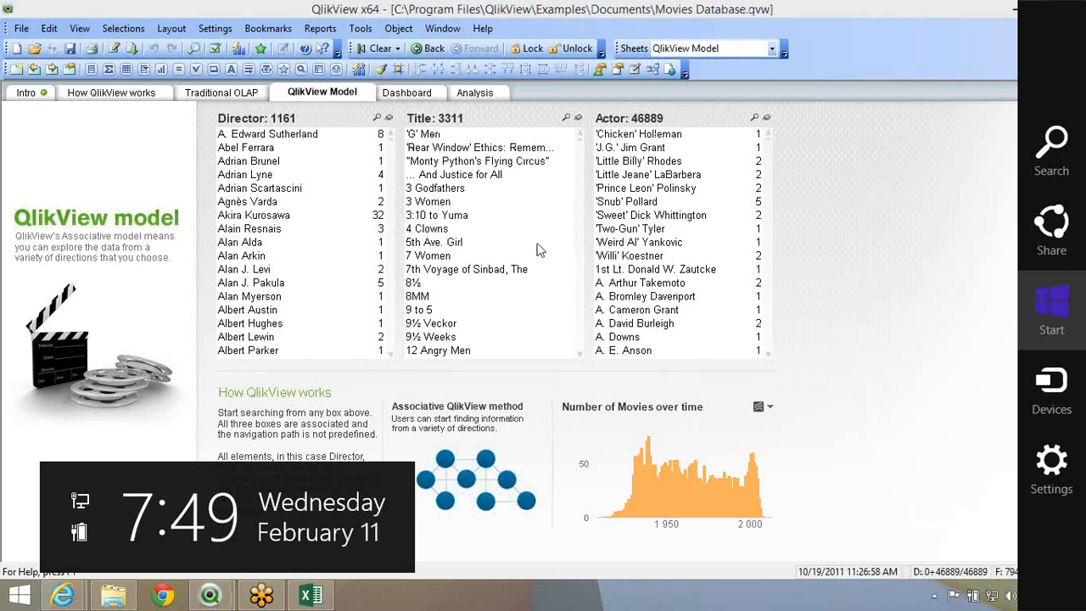
click(798, 242)
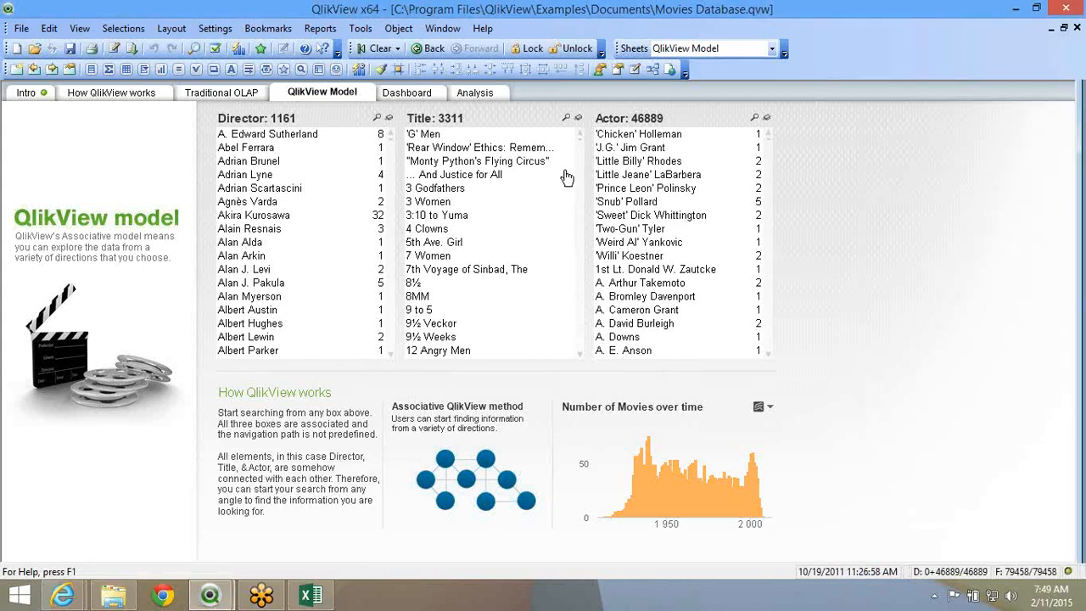
Filter the movie data by title 8½ and separately by director Alan J. Pakula, clearing each selection after viewing its associated values
click(473, 284)
key(super+c)
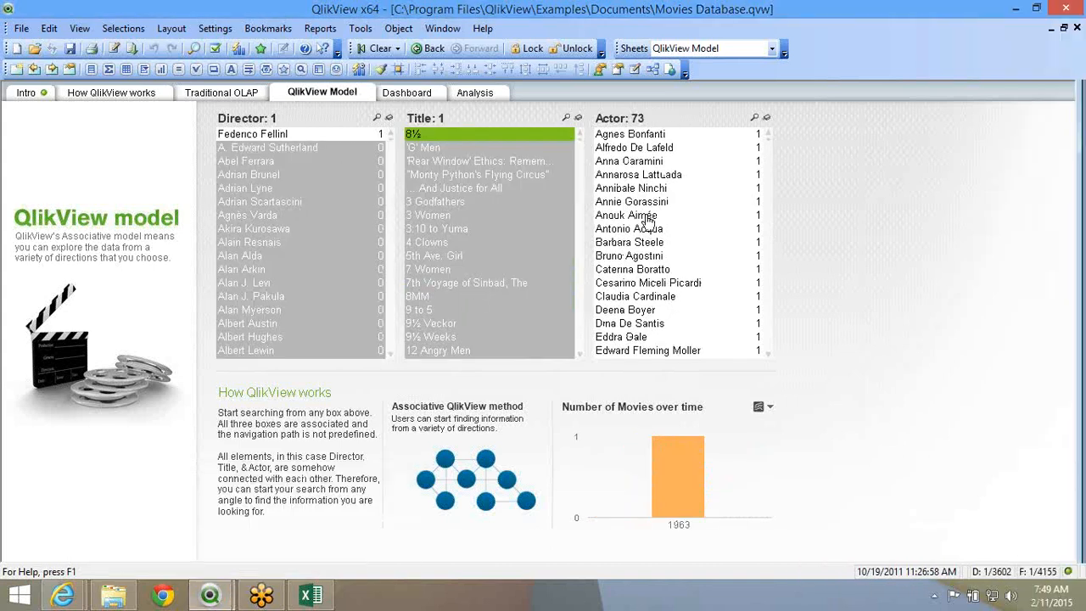
click(514, 136)
click(340, 282)
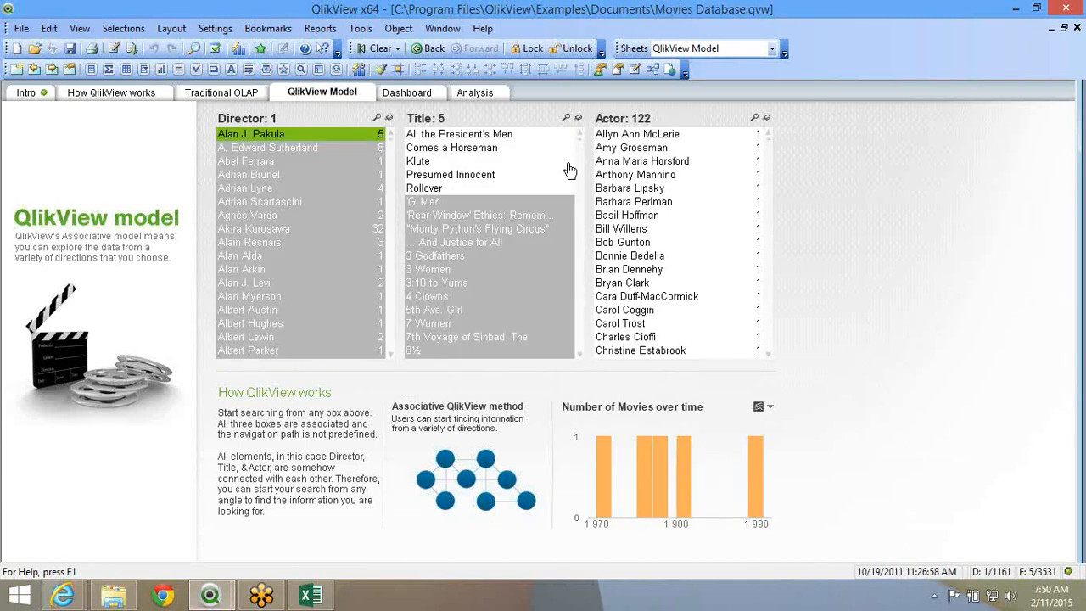
click(339, 133)
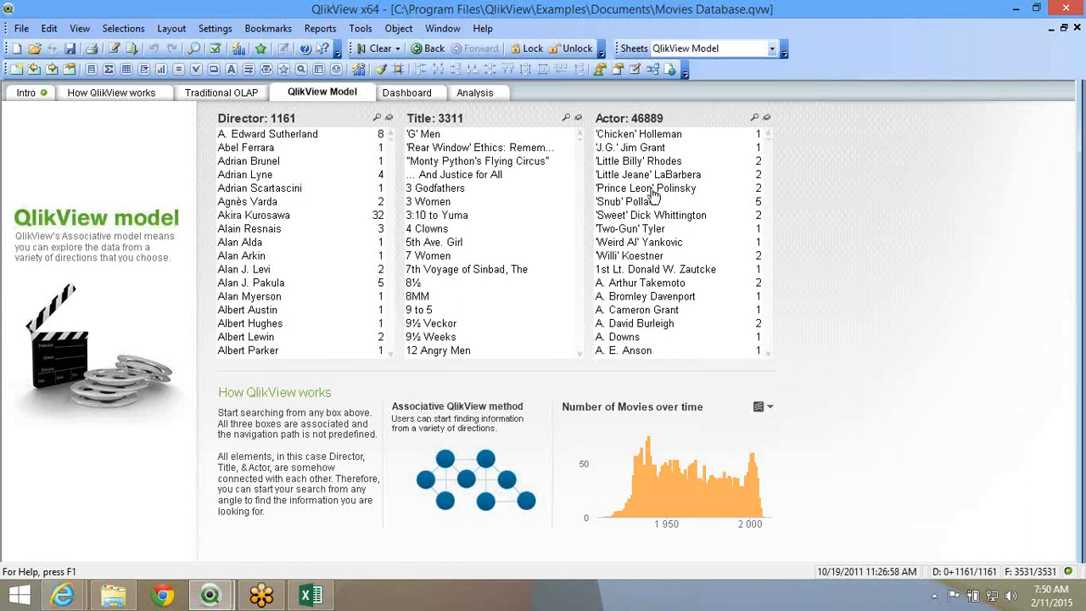
Auto-arrange the tables in the document's Table Viewer and reposition the Films and FilmCount tables so their links are clearer
click(651, 72)
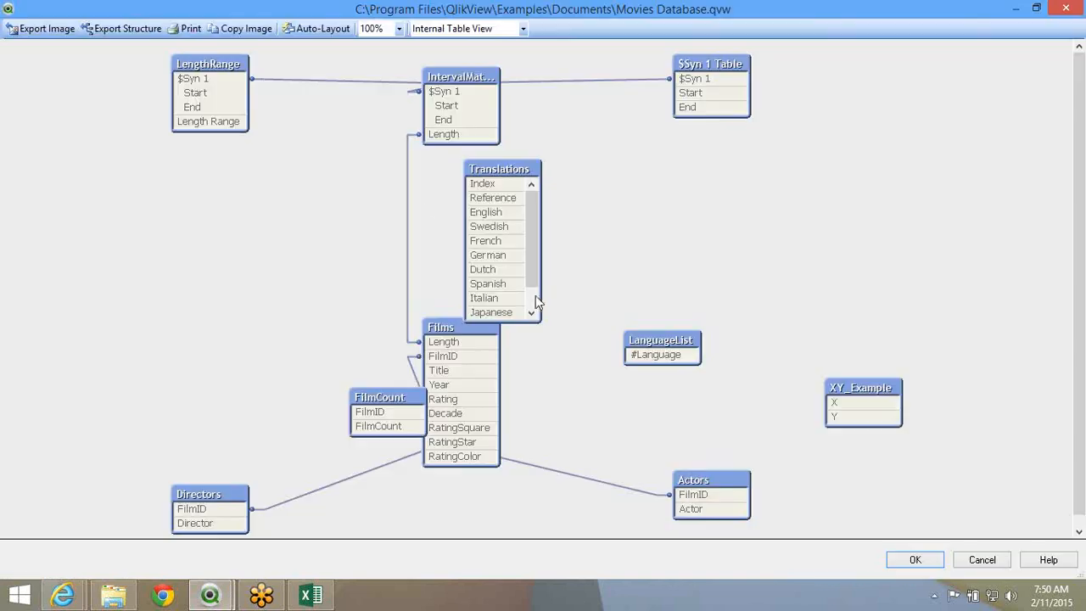
click(303, 30)
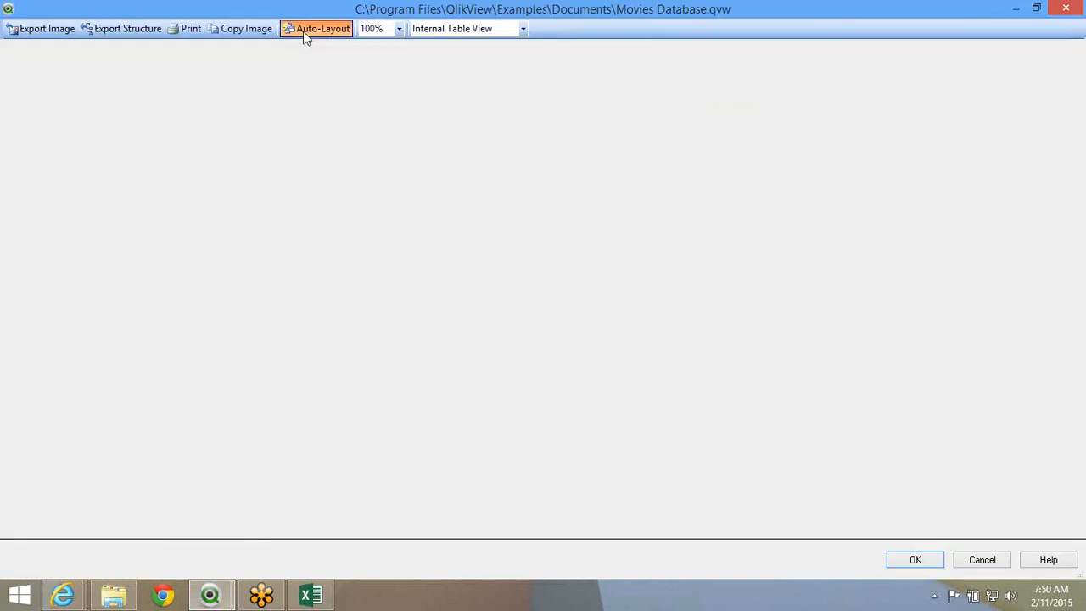
drag(418, 382, 646, 313)
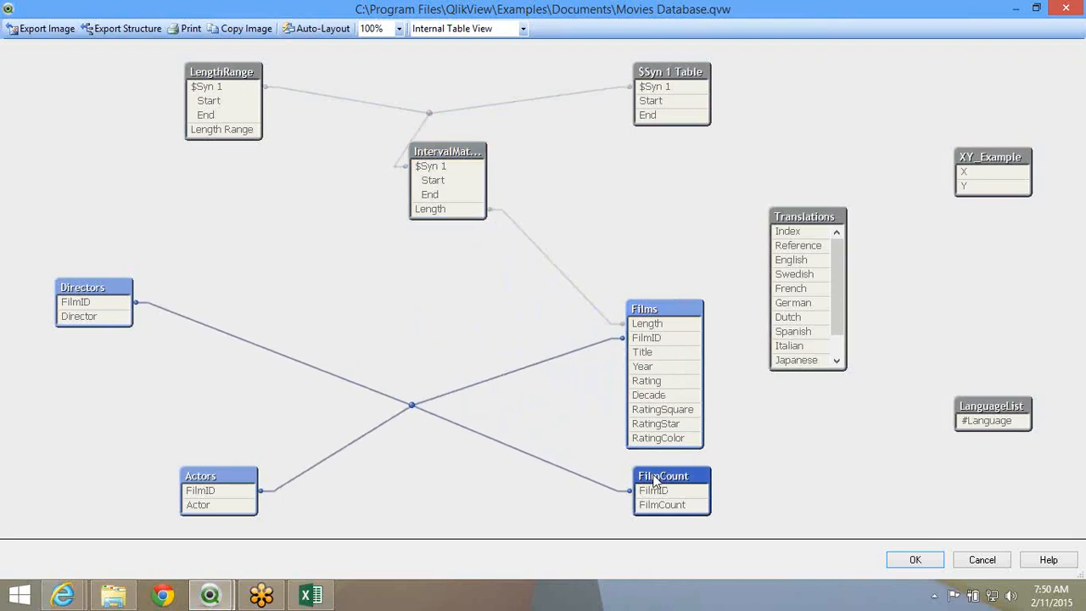
drag(659, 478, 461, 451)
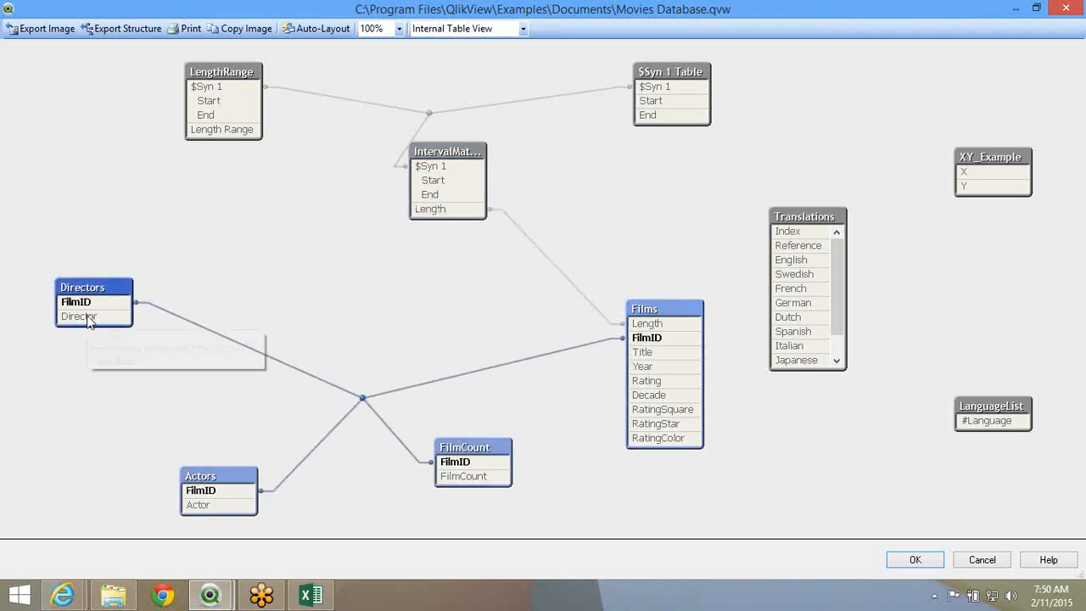
Examine the FilmID and Length key fields that link the Directors, FilmCount and Films tables
mouse_move(91, 306)
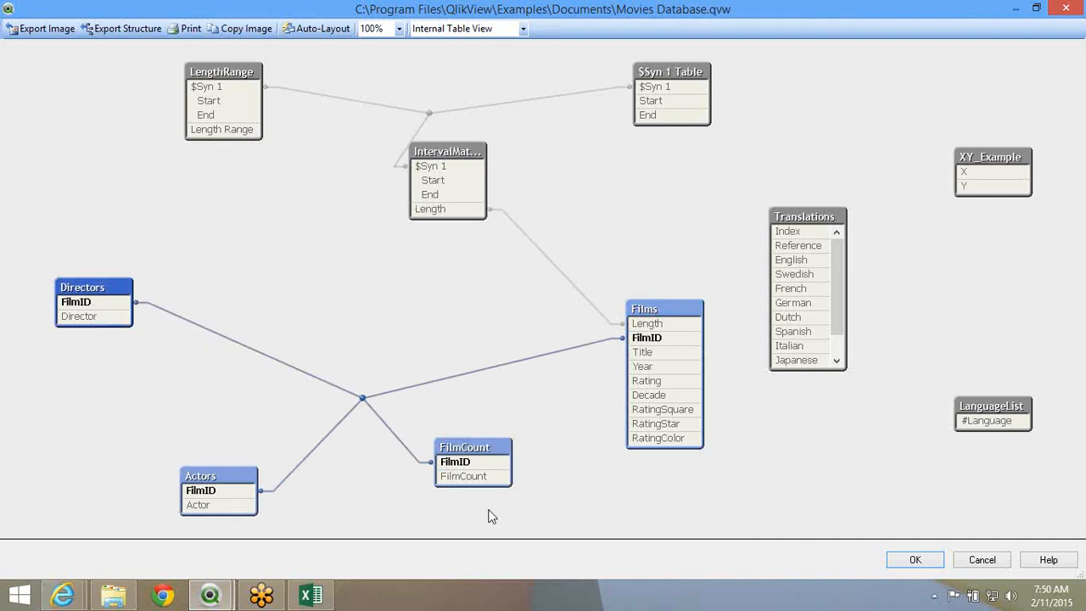
mouse_move(478, 455)
mouse_move(663, 323)
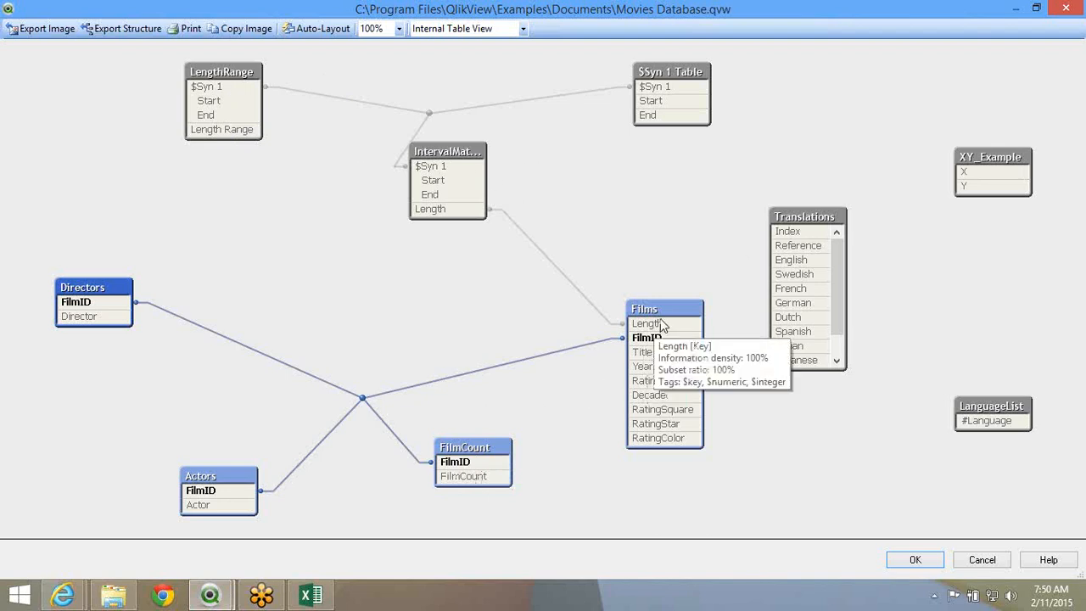
key(super+c)
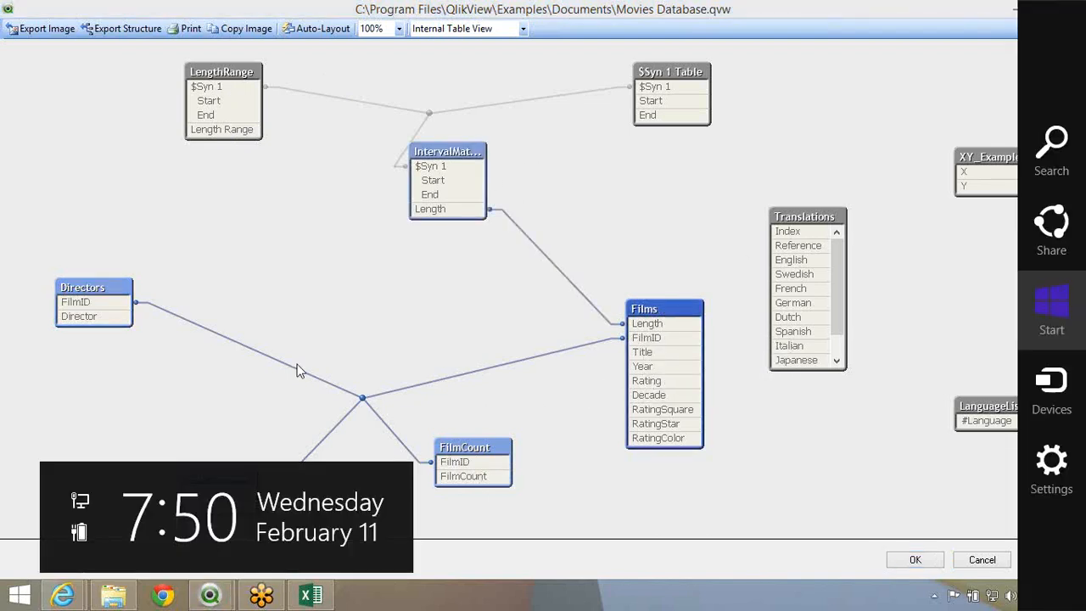
key(Escape)
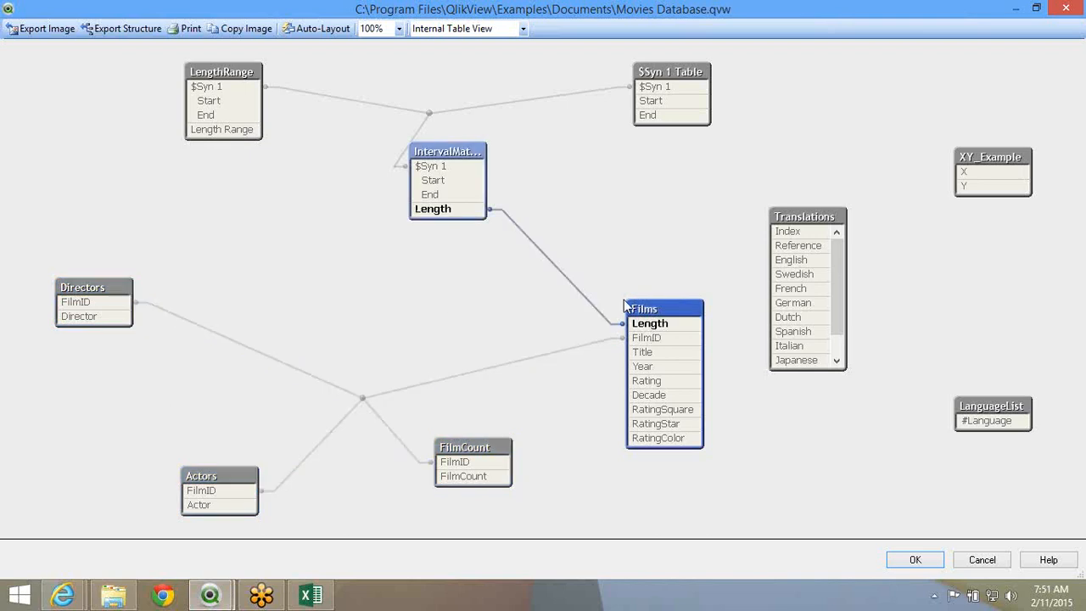
Move the Films table closer to the interval table it links to by Length, and accept the table layout
drag(638, 310, 573, 270)
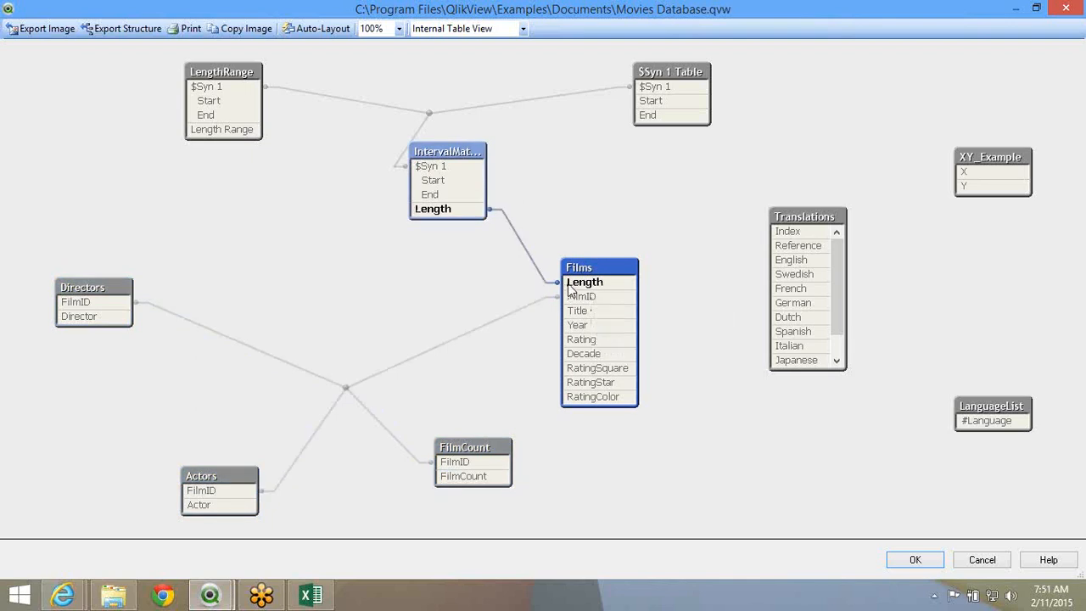
mouse_move(571, 288)
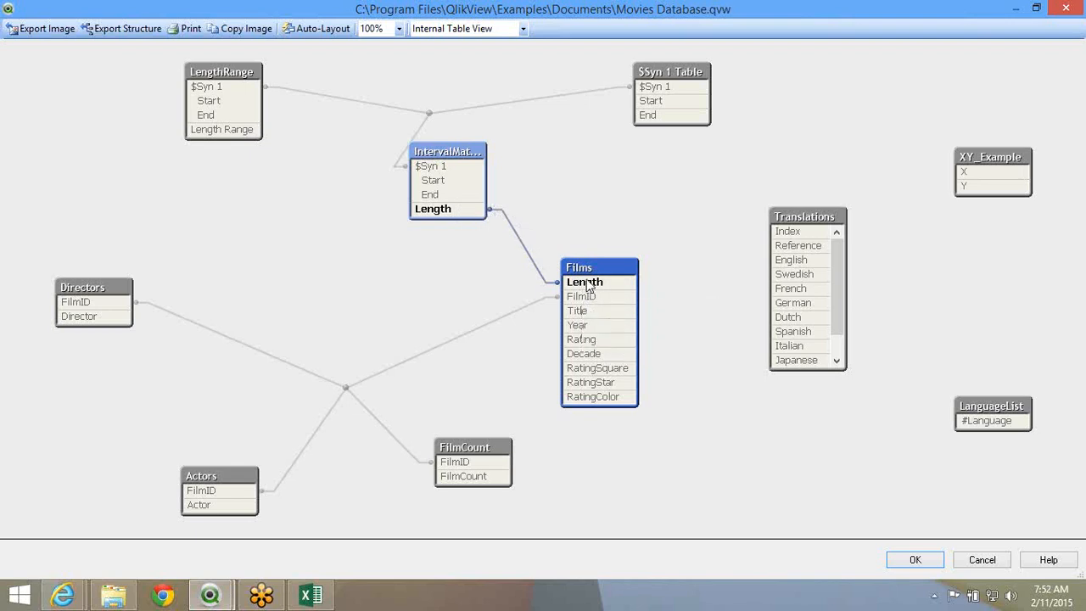
click(920, 561)
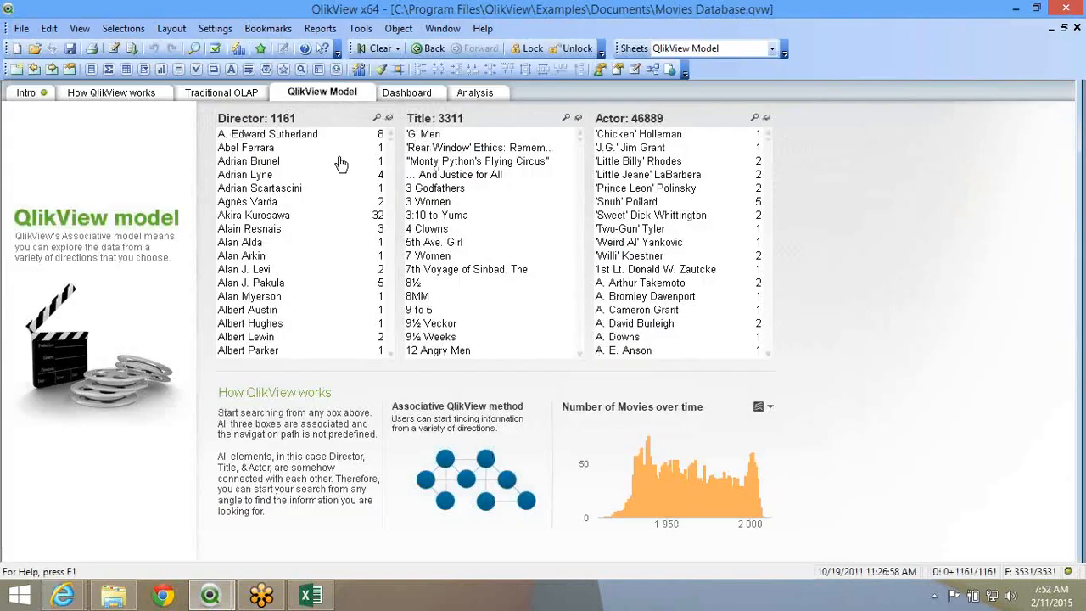
View the Dashboard and Analysis sheets and return to the QlikView Model sheet
click(407, 99)
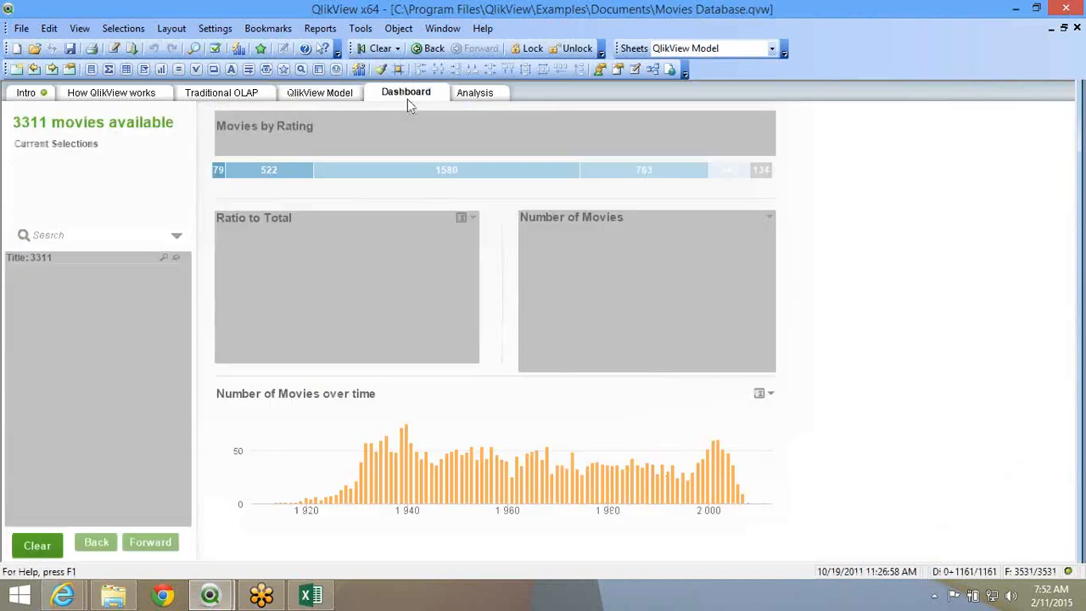
click(347, 94)
click(490, 95)
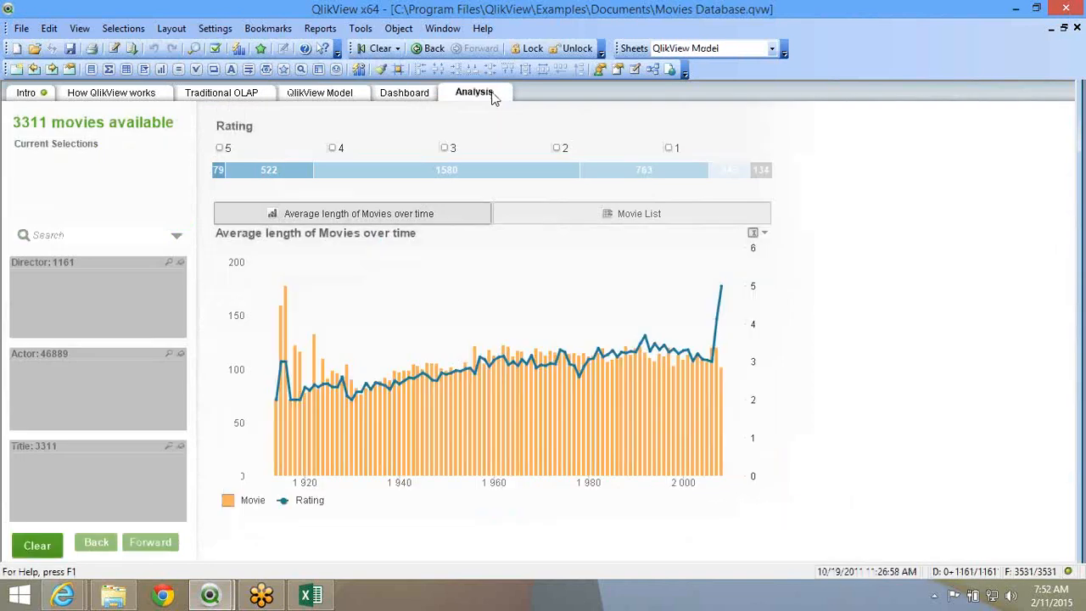
click(321, 93)
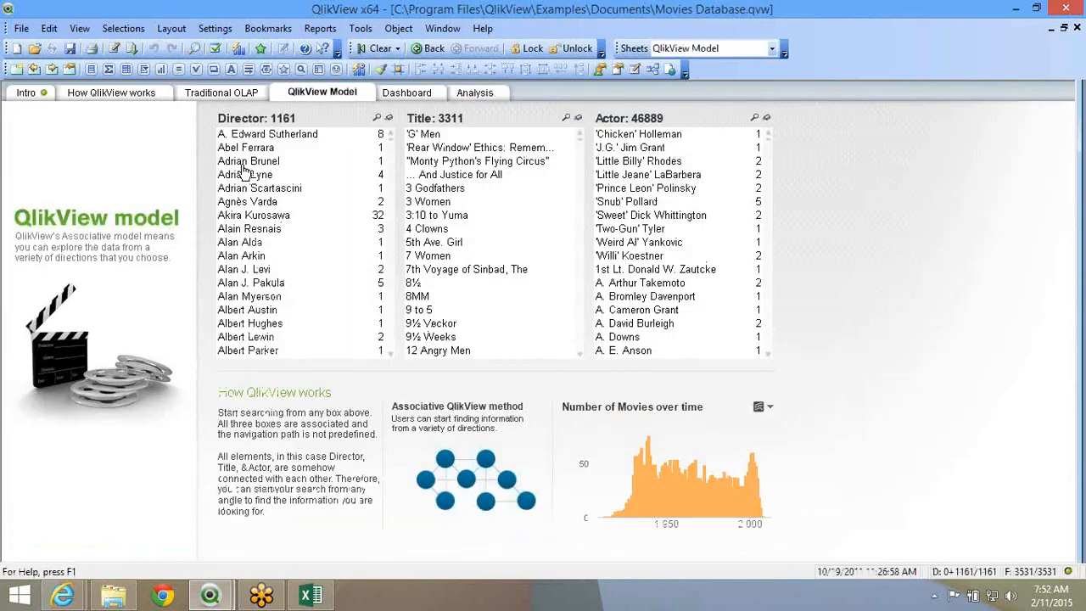
Browse the Director, Title and Actor values on the QlikView Model sheet
scroll(346, 259, down, 10)
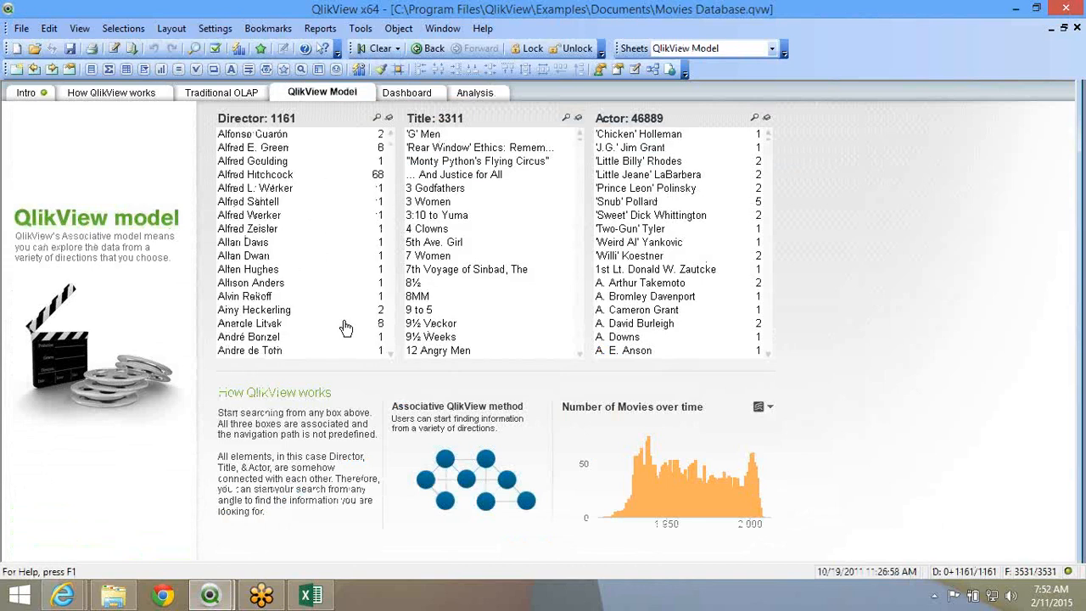
scroll(346, 327, down, 12)
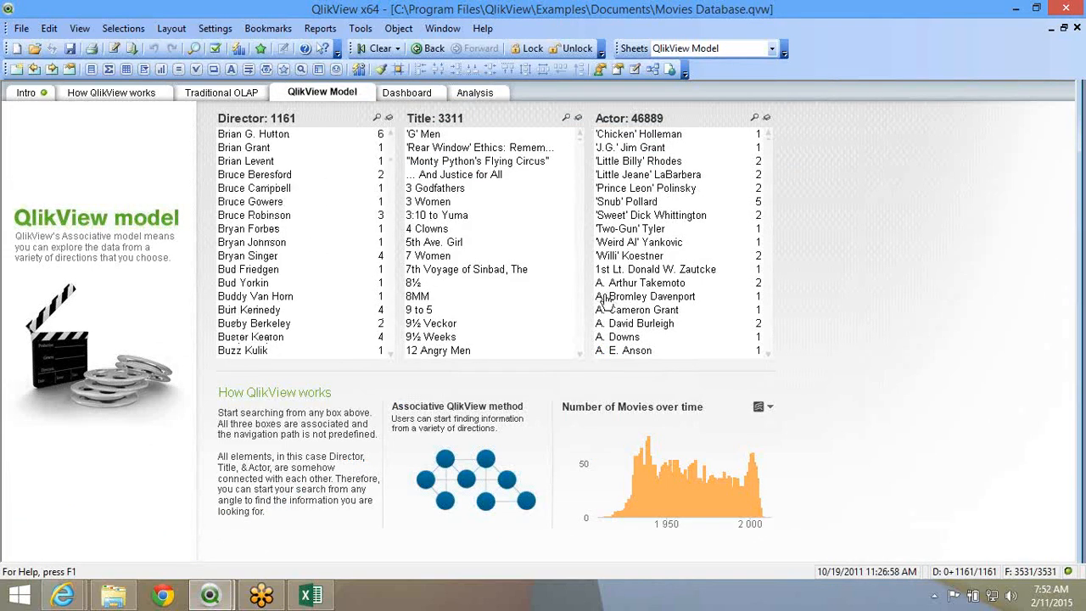
scroll(510, 246, down, 7)
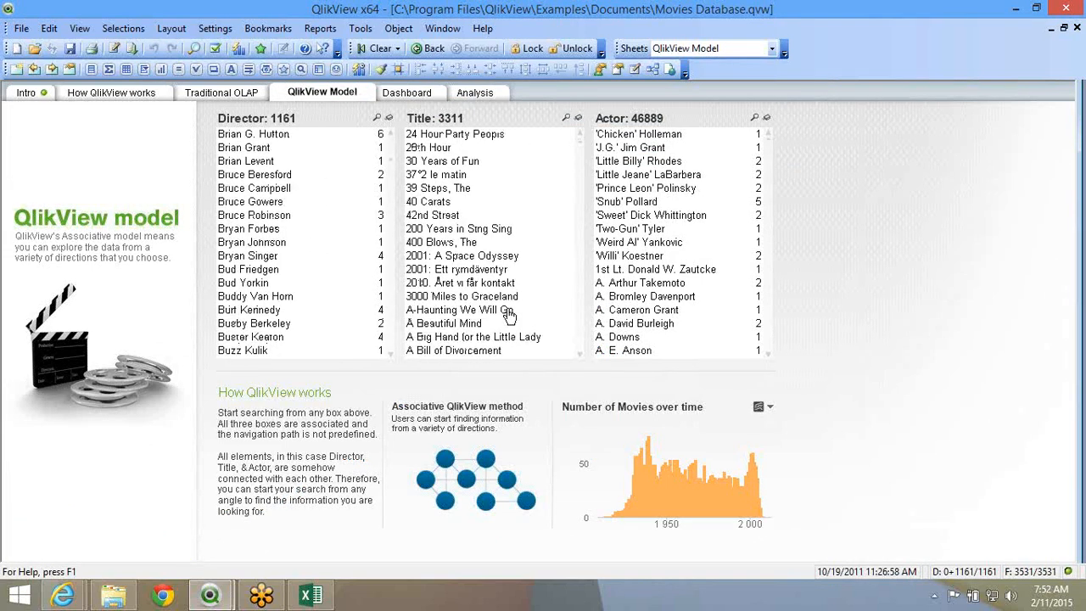
scroll(509, 314, down, 8)
scroll(754, 310, down, 10)
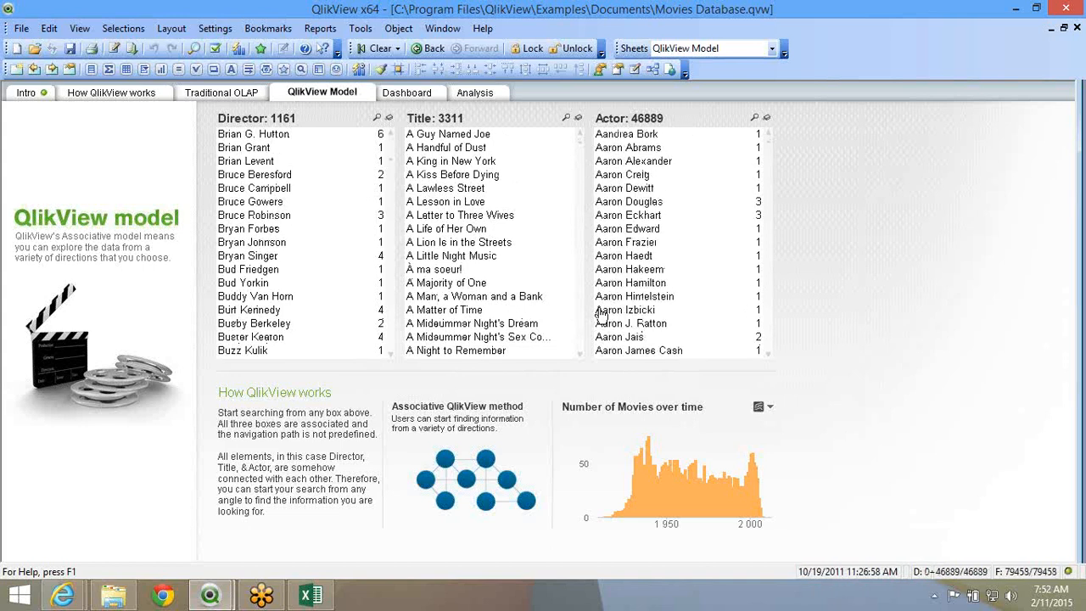
scroll(601, 314, down, 10)
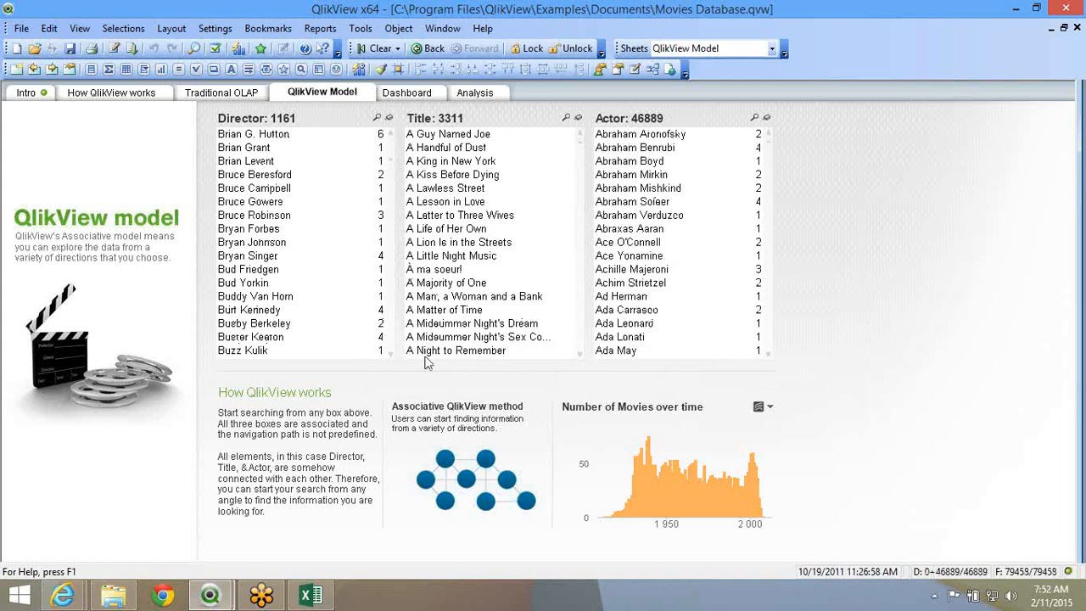
scroll(486, 234, down, 10)
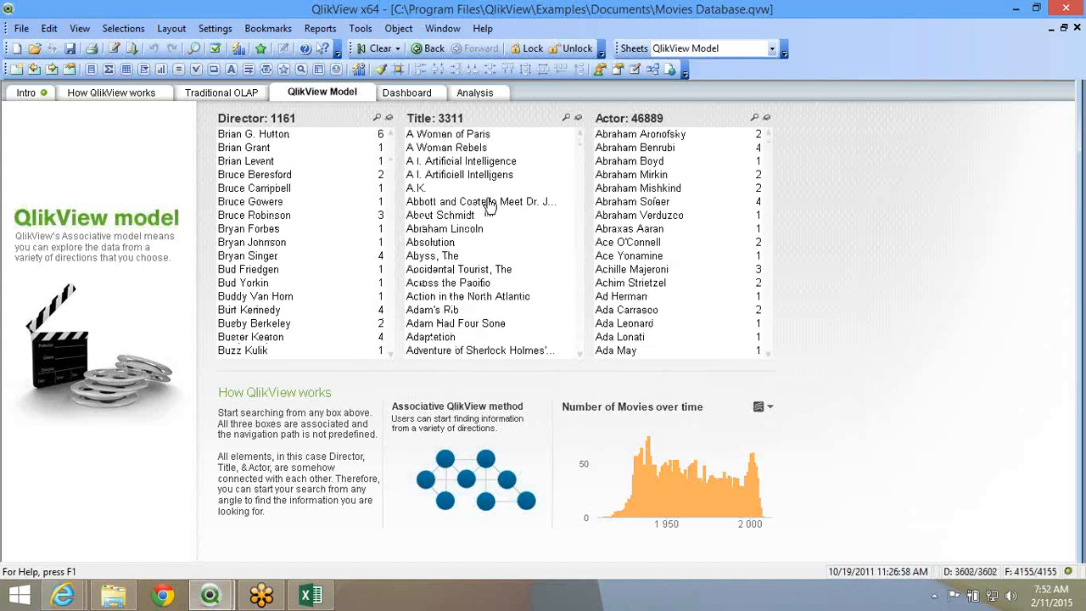
scroll(489, 208, down, 2)
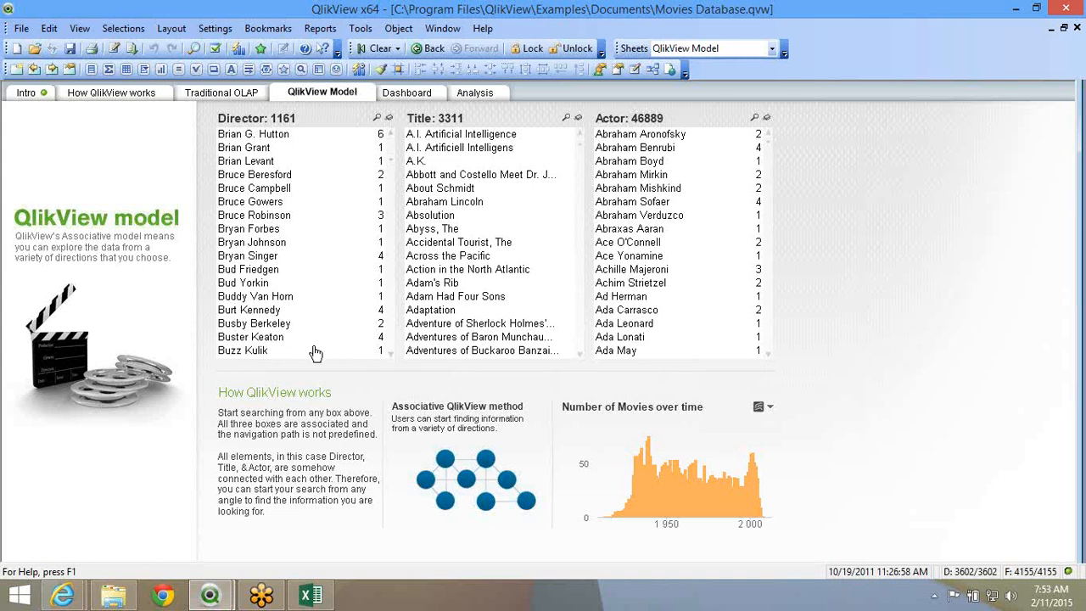
Review the Student-to-Teacher diagram on Sheet5 in Excel, and return to the Director list of the Movies Database in QlikView
mouse_move(216, 596)
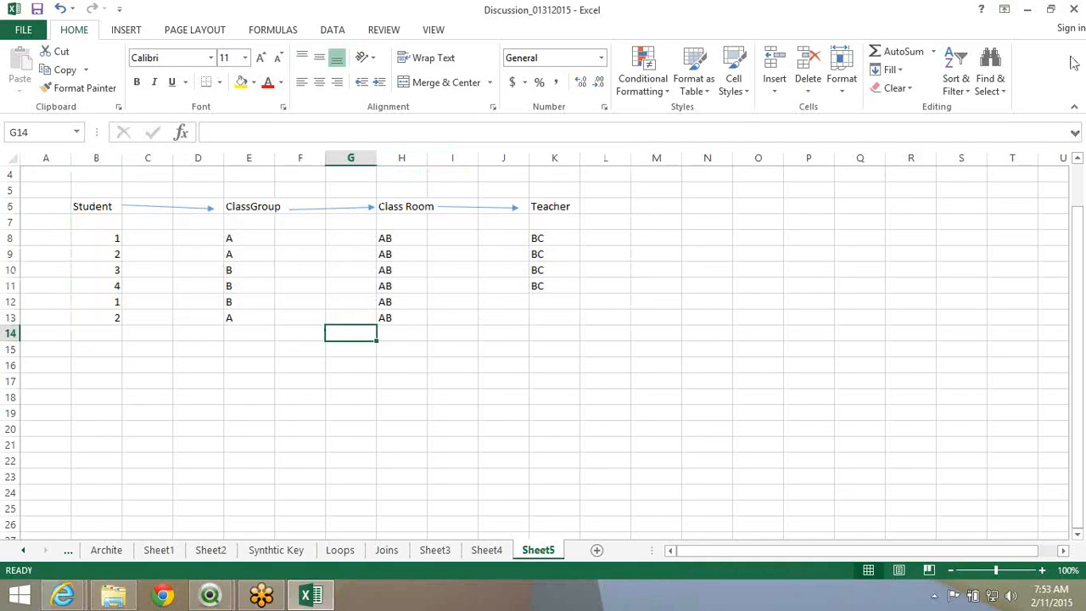
click(1074, 40)
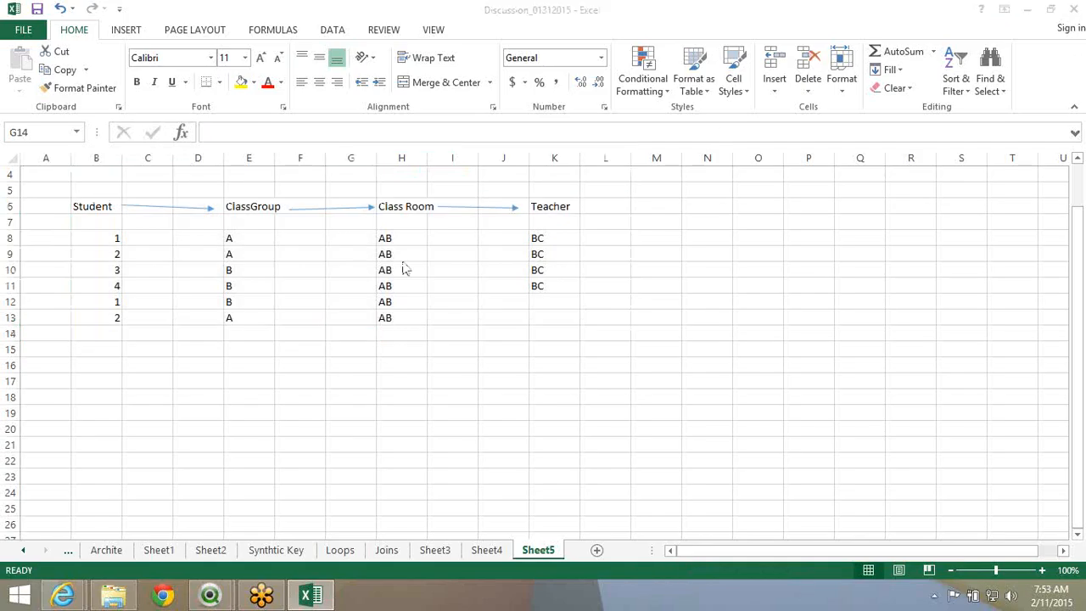
click(322, 335)
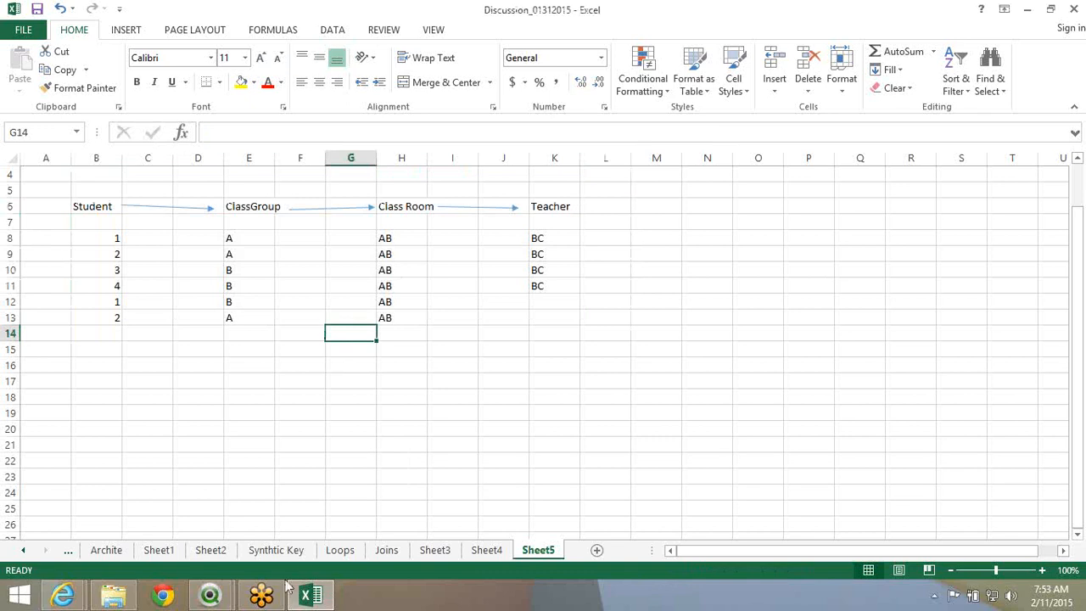
click(262, 598)
mouse_move(209, 598)
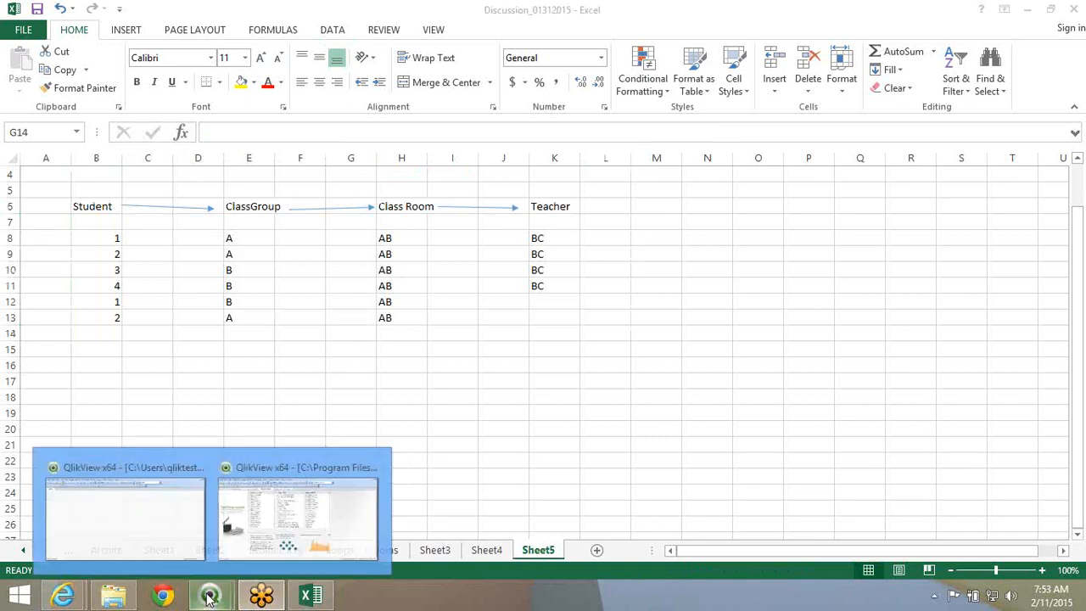
click(293, 514)
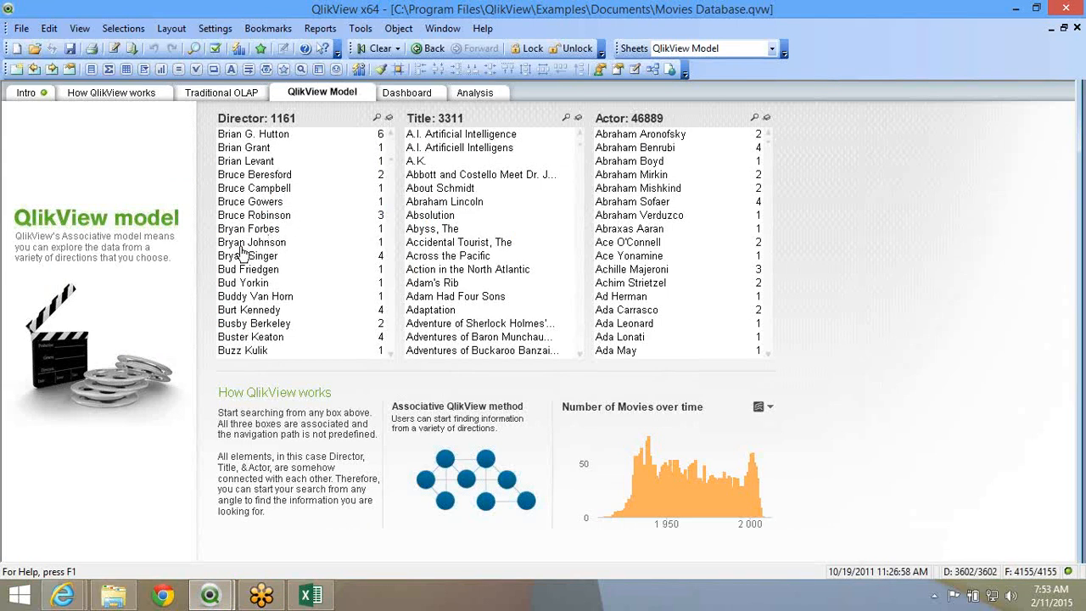
scroll(289, 251, down, 8)
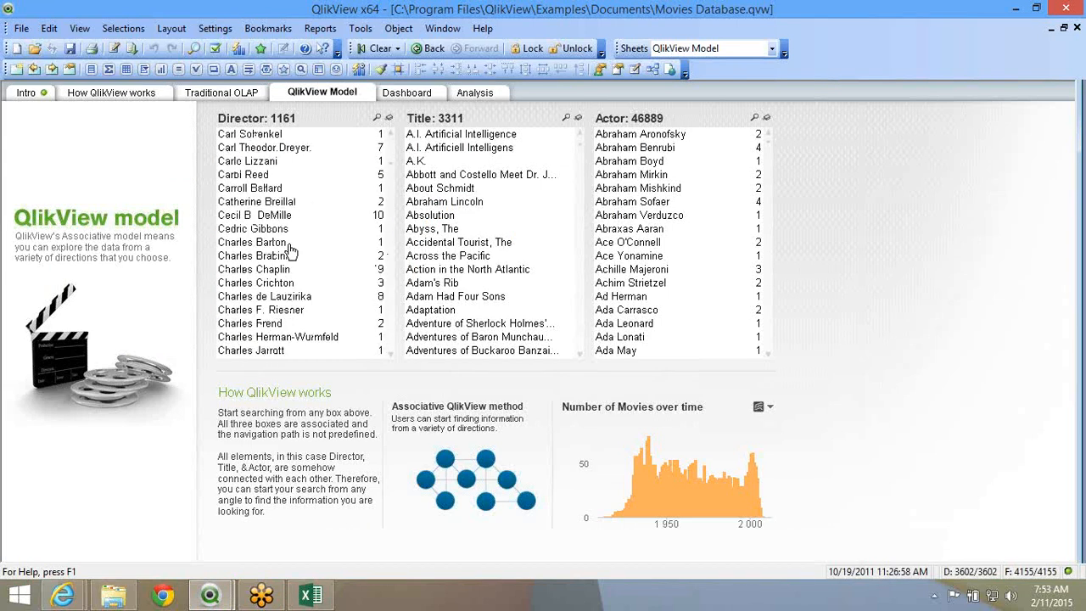
scroll(289, 250, down, 8)
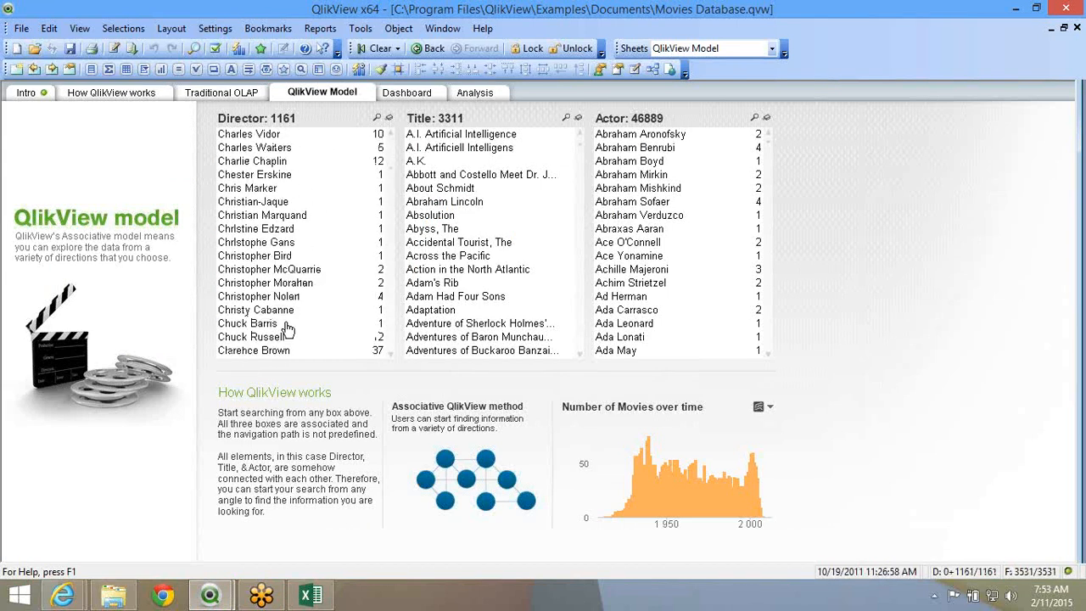
Select Christy Cabanne in the Director list to filter the associated titles and actors
click(283, 311)
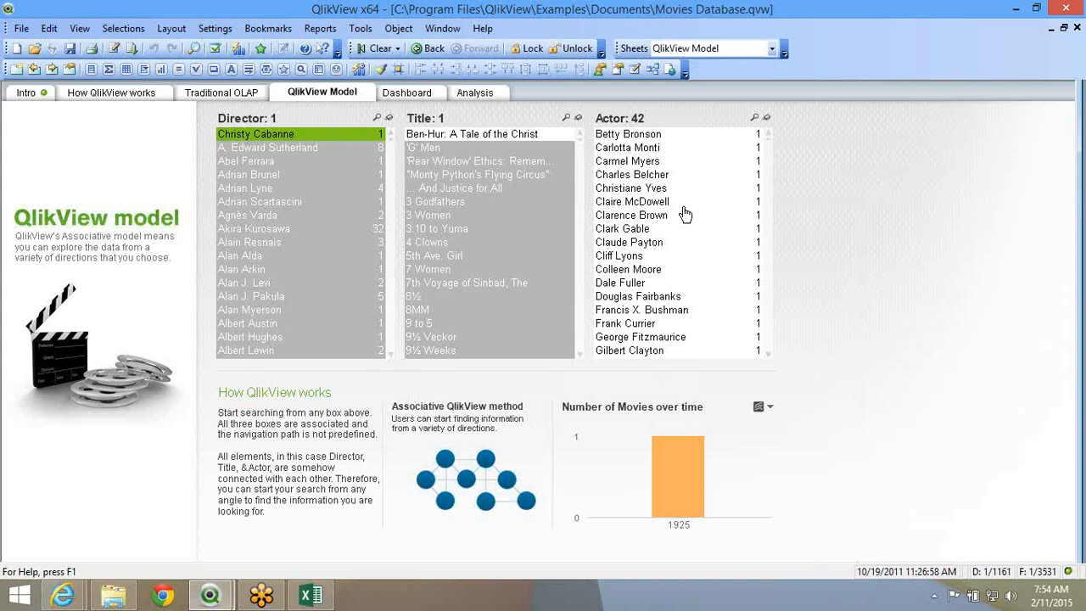
Move the Actors table above the Directors table in the Table Viewer, and highlight the Director field of the Directors table
click(652, 72)
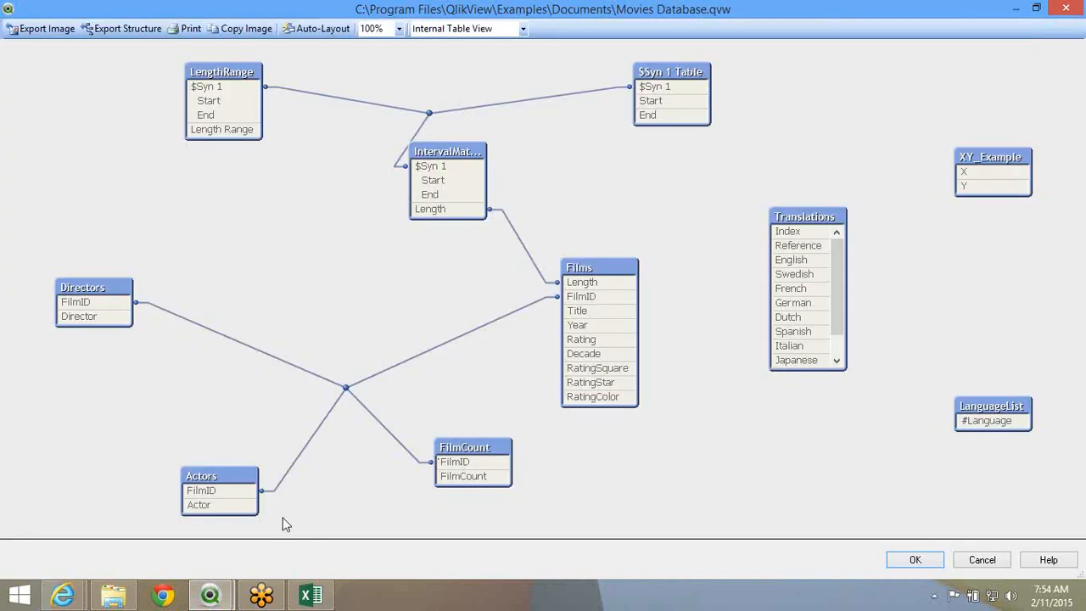
drag(249, 487, 295, 183)
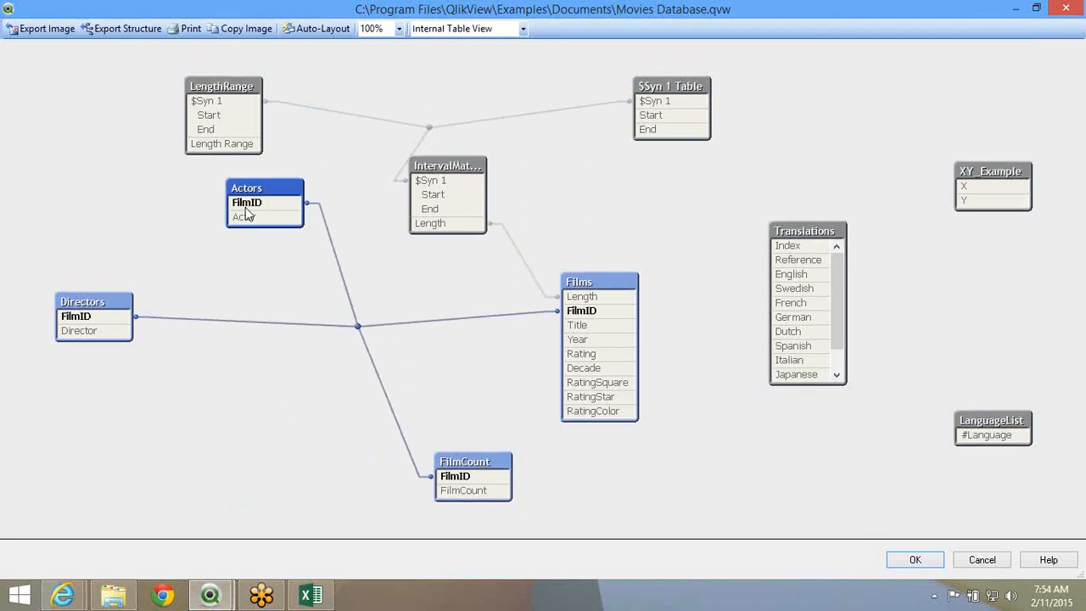
click(103, 334)
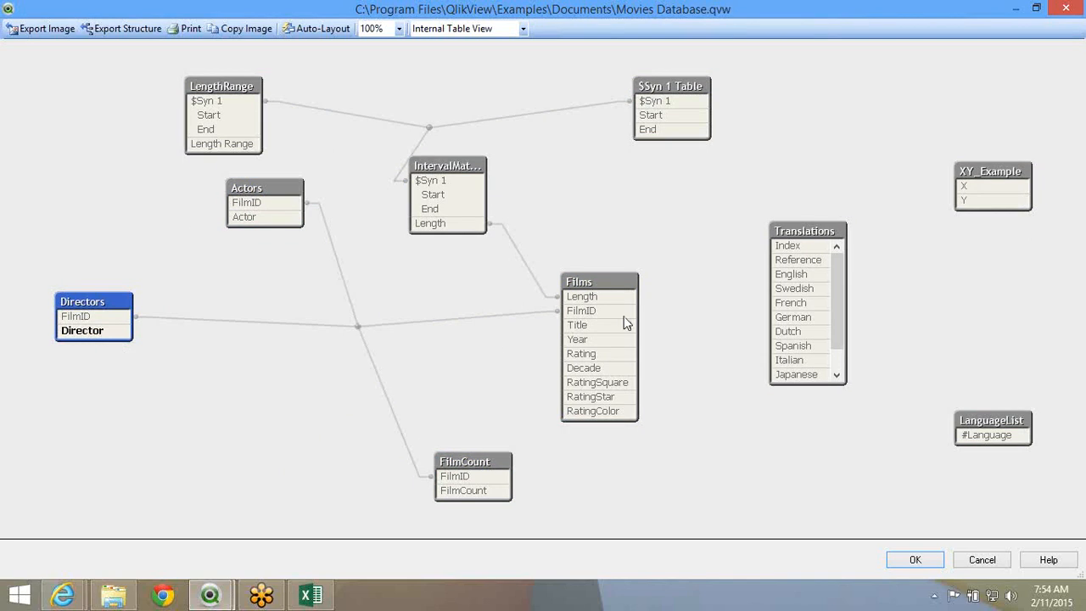
mouse_move(596, 315)
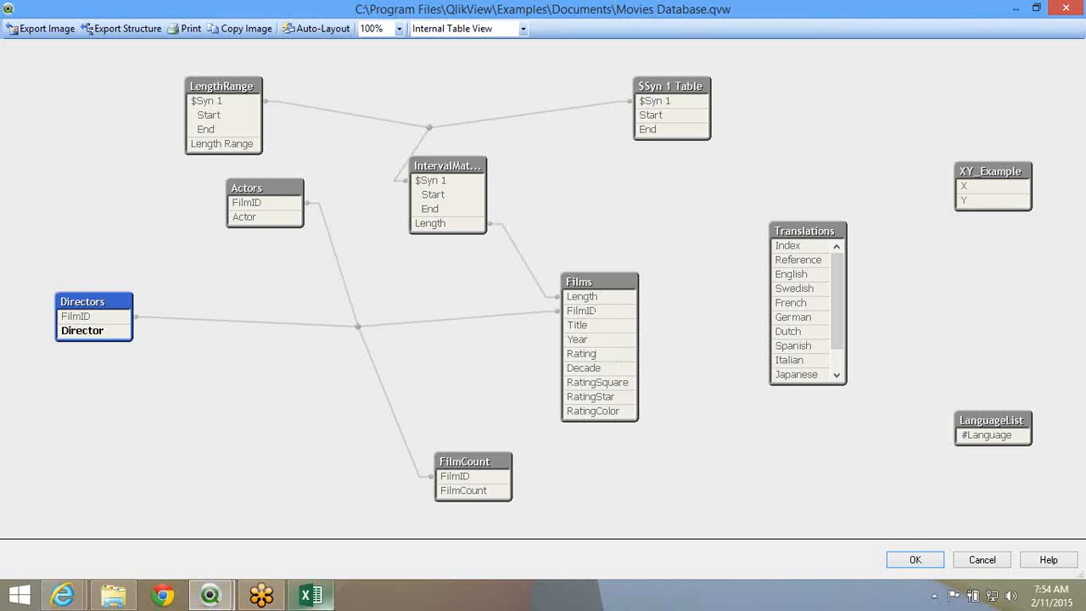
Switch to Excel and enter "Student ID" in cell B16 of Sheet5, beneath the Student data
click(311, 596)
click(100, 236)
click(95, 222)
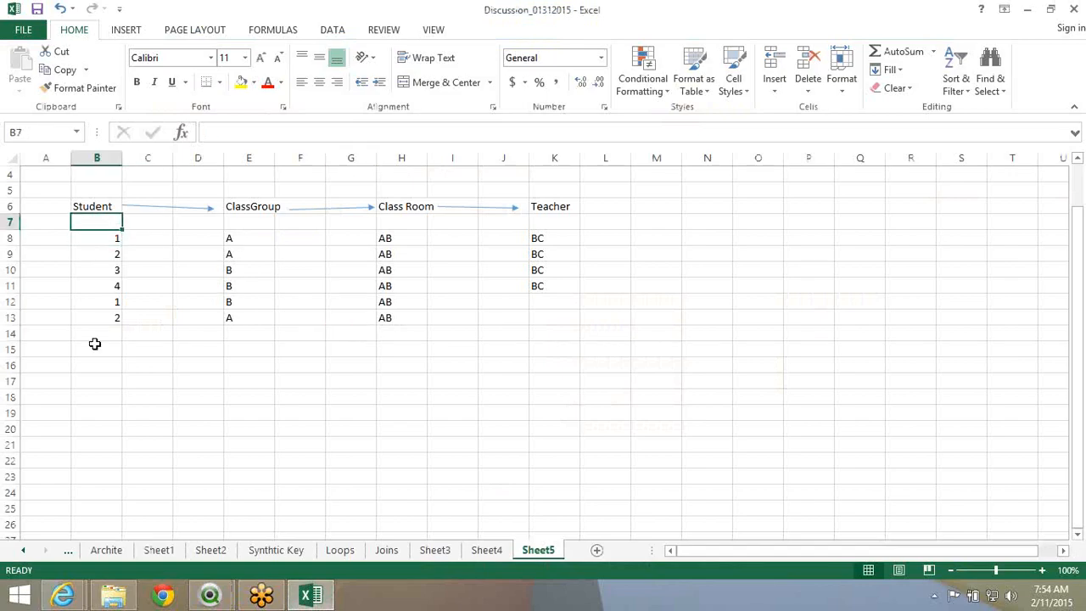
click(100, 360)
text(S)
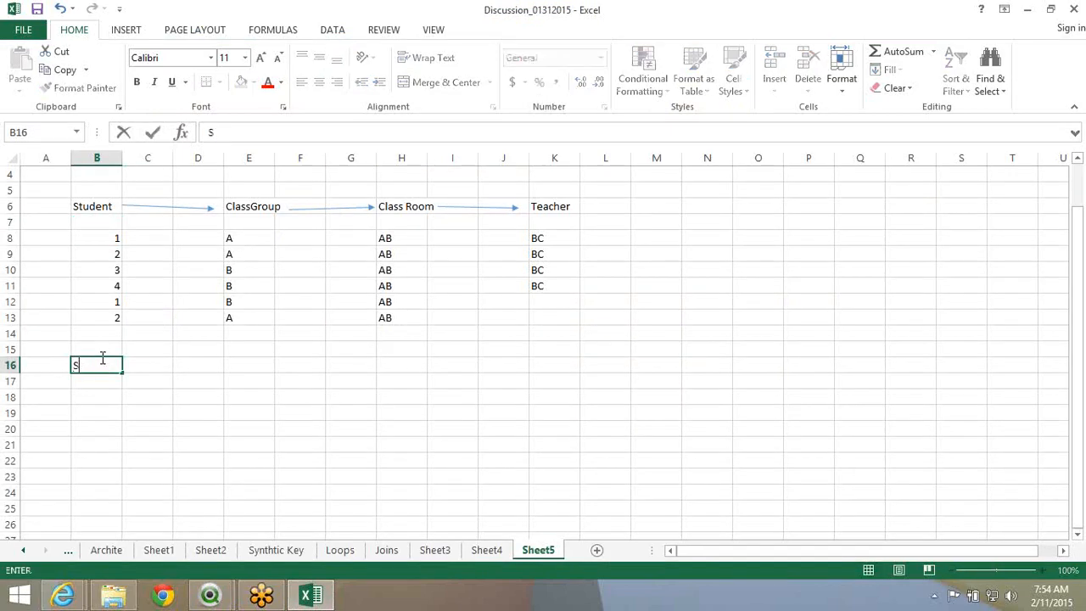
text(tudent ID)
key(Return)
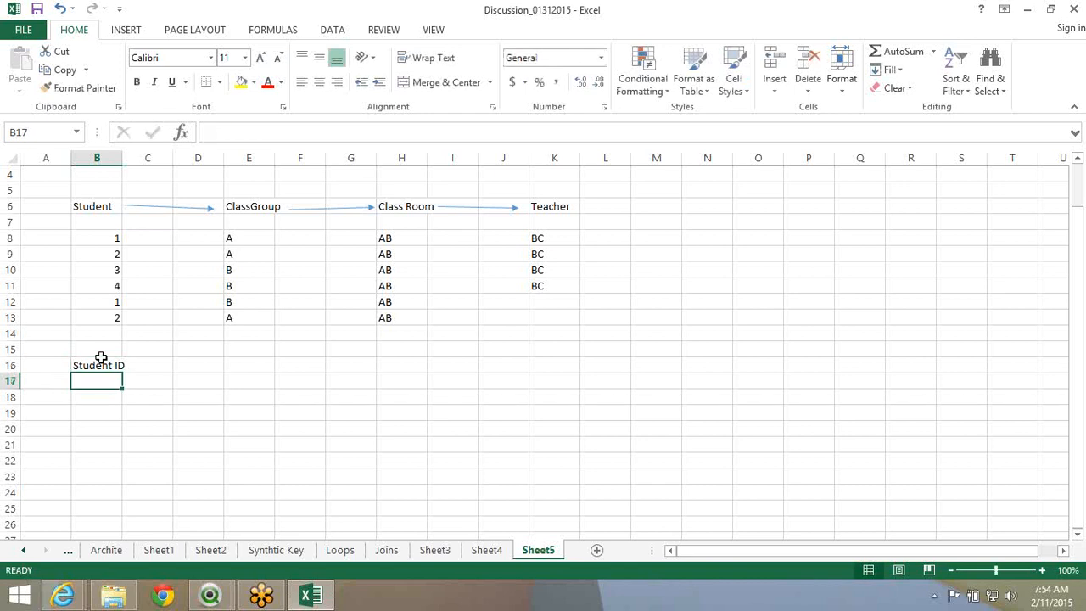
Widen column B slightly so the "Student ID" label fits within it
key(Up)
key(Up)
key(Up)
key(Up)
key(Up)
key(Up)
key(Up)
key(Up)
key(Up)
key(Up)
key(Up)
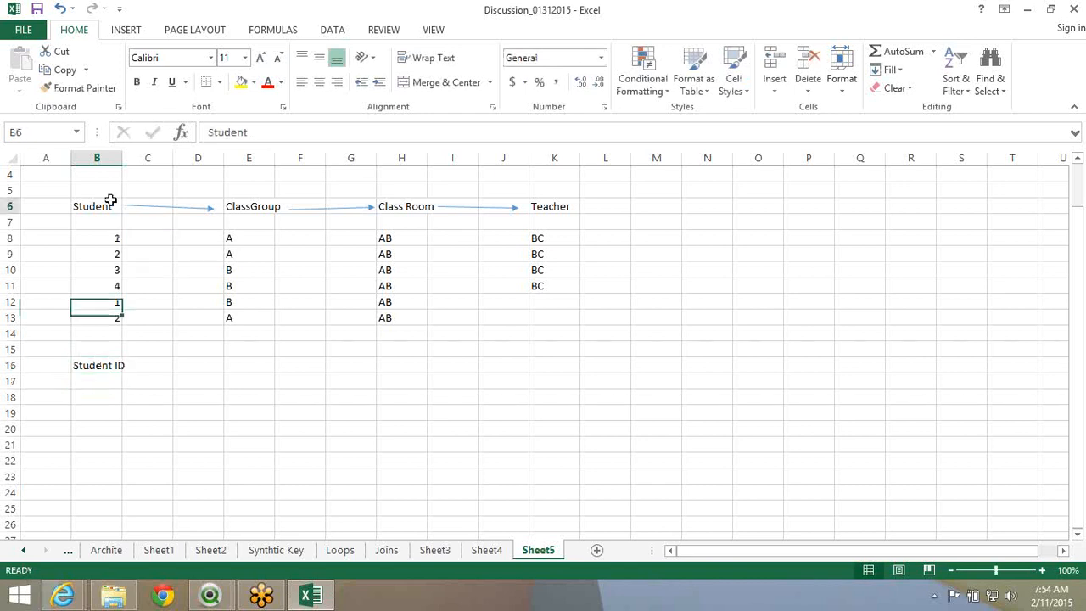
drag(123, 155, 128, 154)
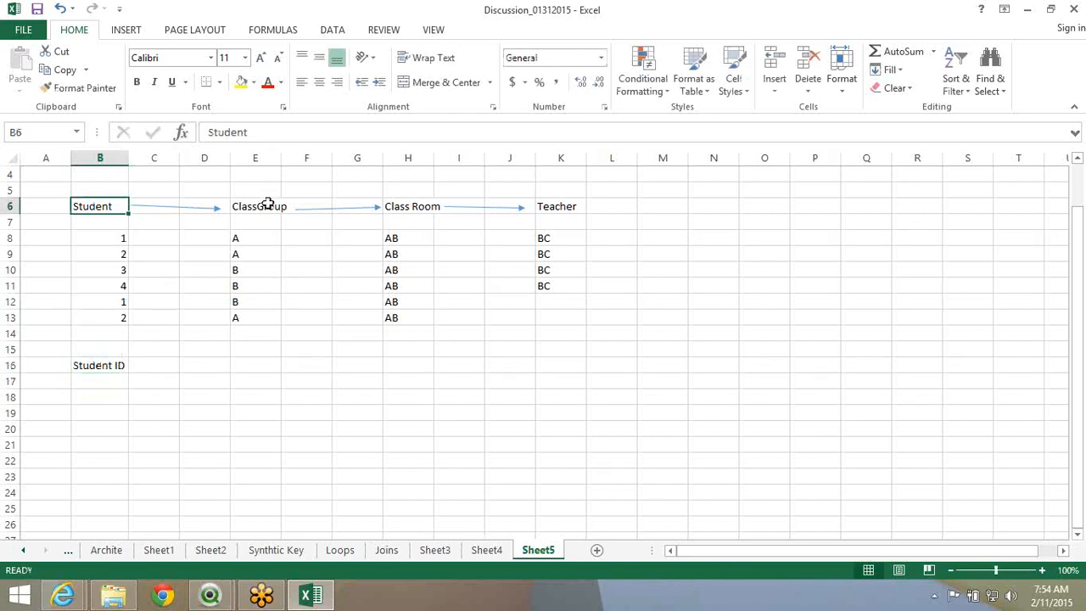
Enter StudentId in E16 and ClassGroupId in E17 beneath the ClassGroup data, autofitting column E to the labels
click(265, 209)
click(254, 363)
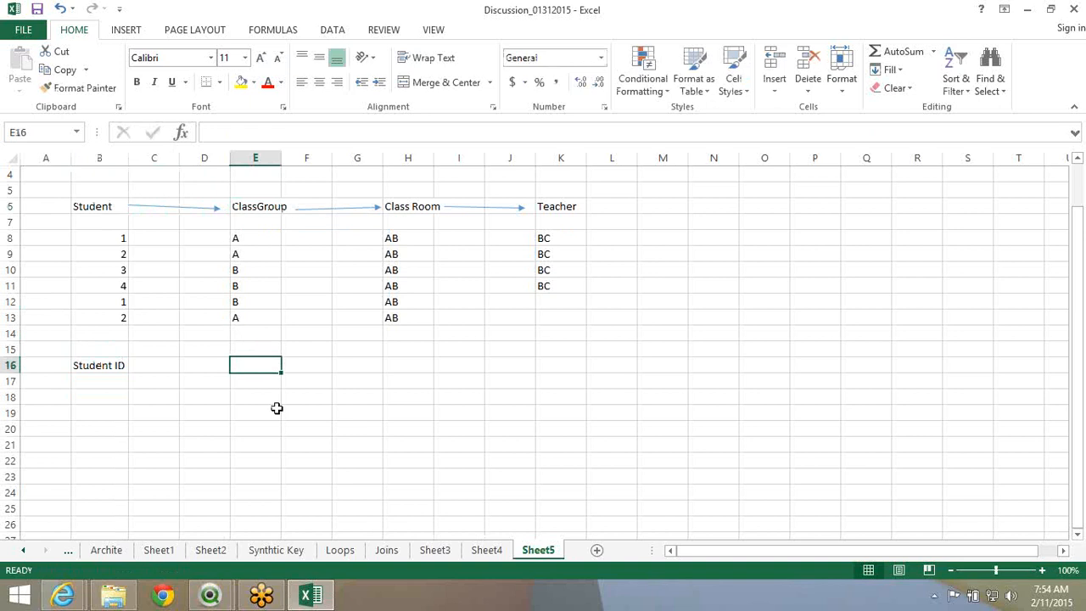
text(StudentId)
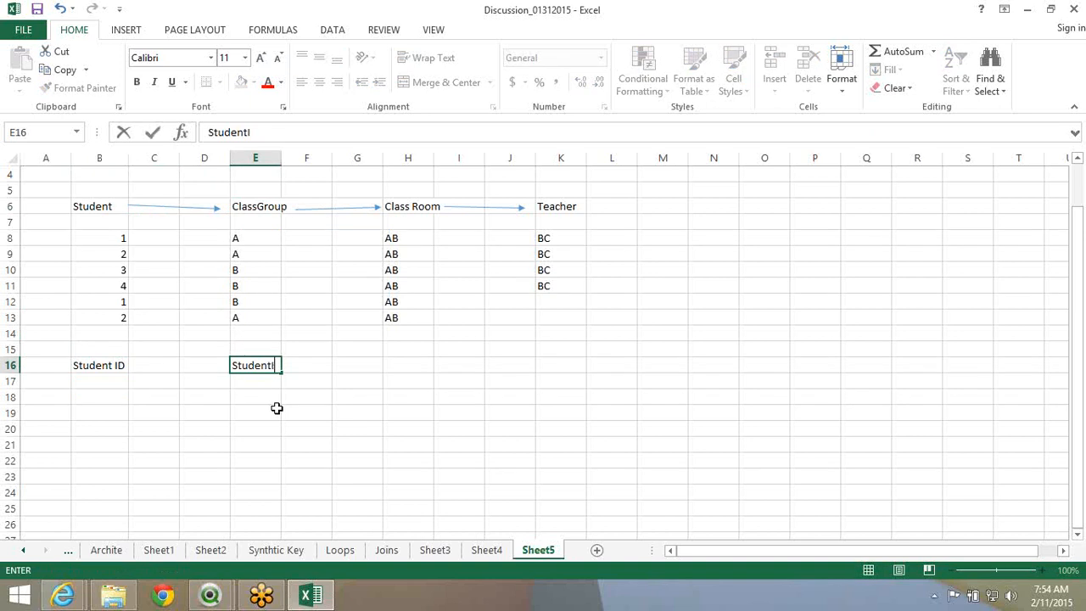
key(Return)
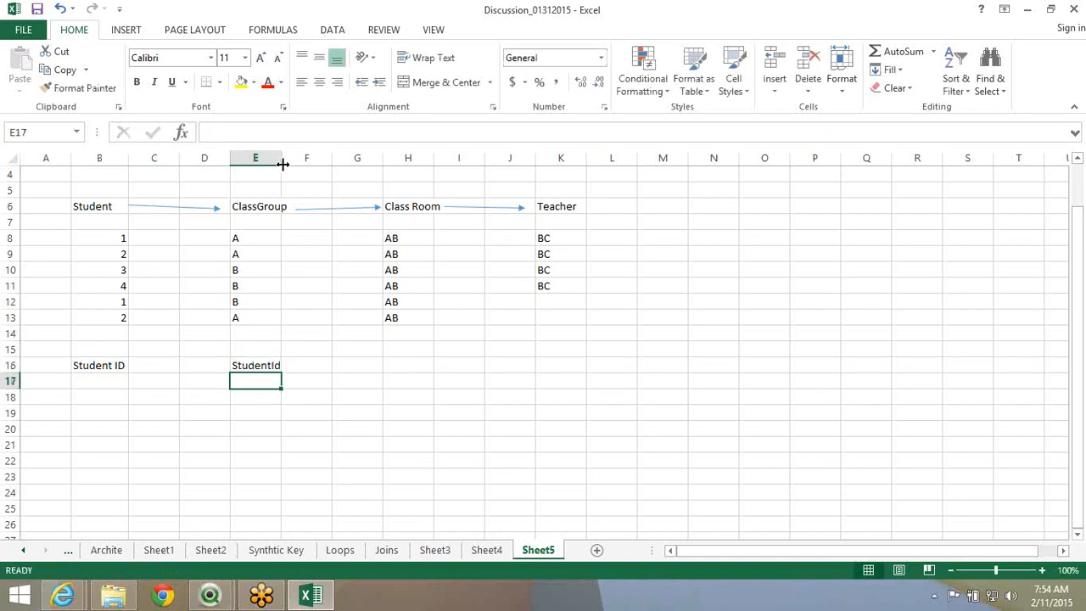
double_click(282, 161)
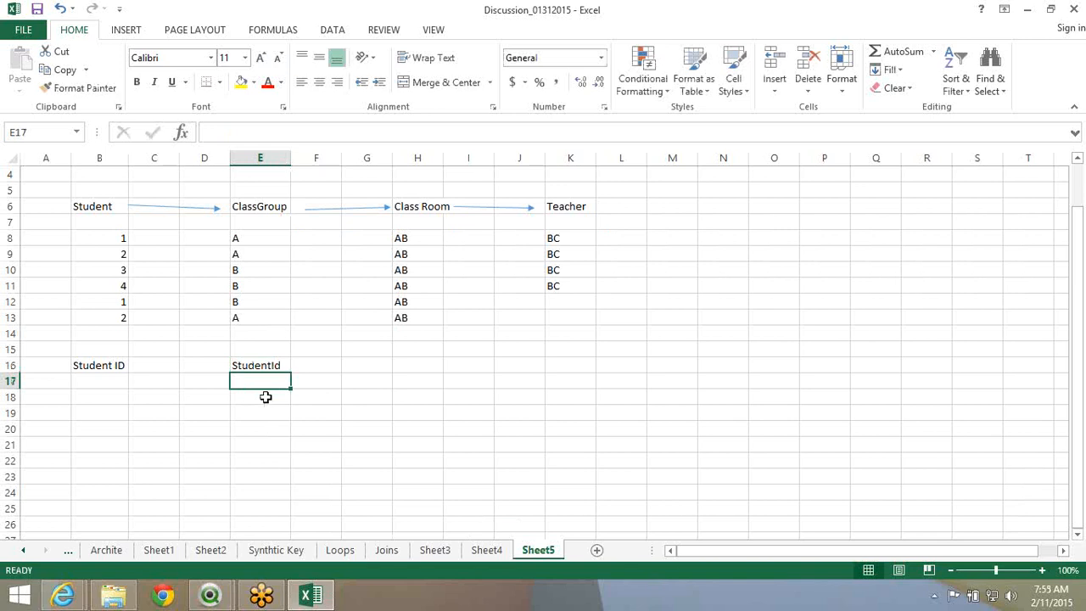
text(ClassGr)
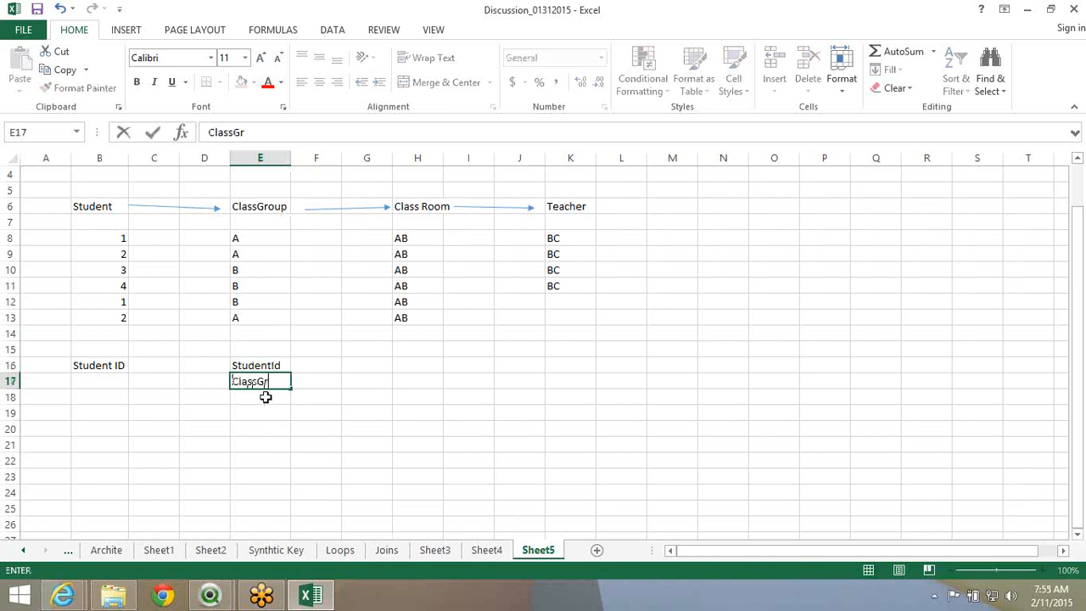
text(oupId)
key(Return)
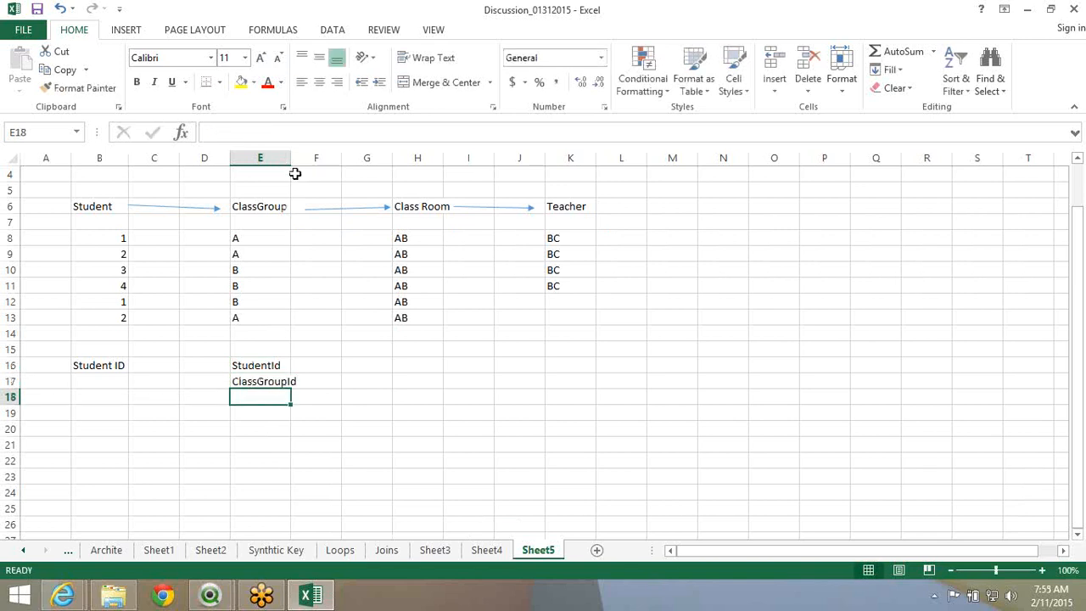
double_click(291, 159)
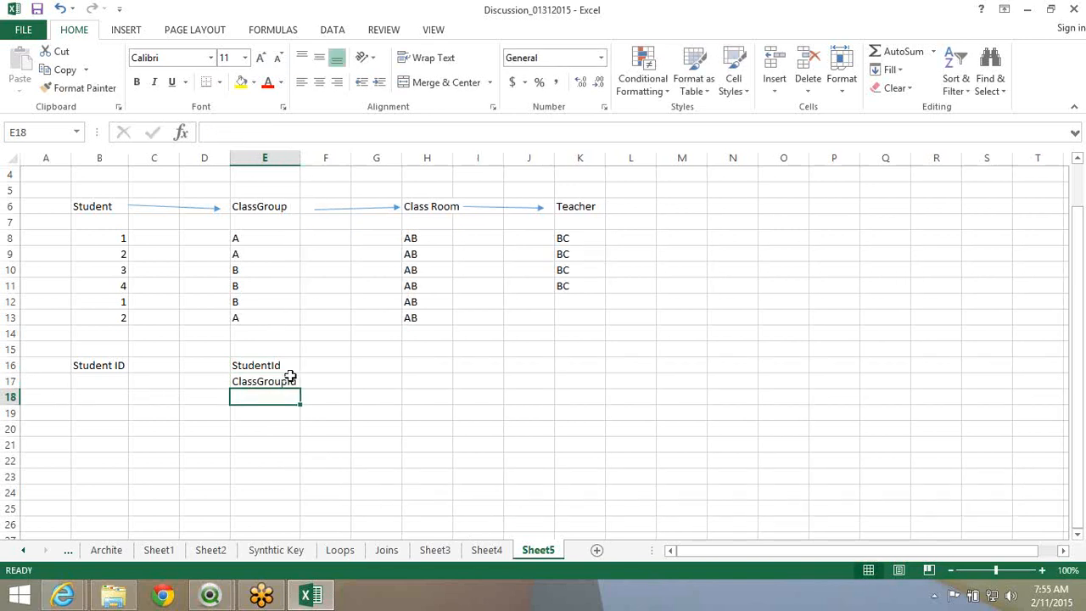
click(291, 381)
drag(290, 381, 290, 365)
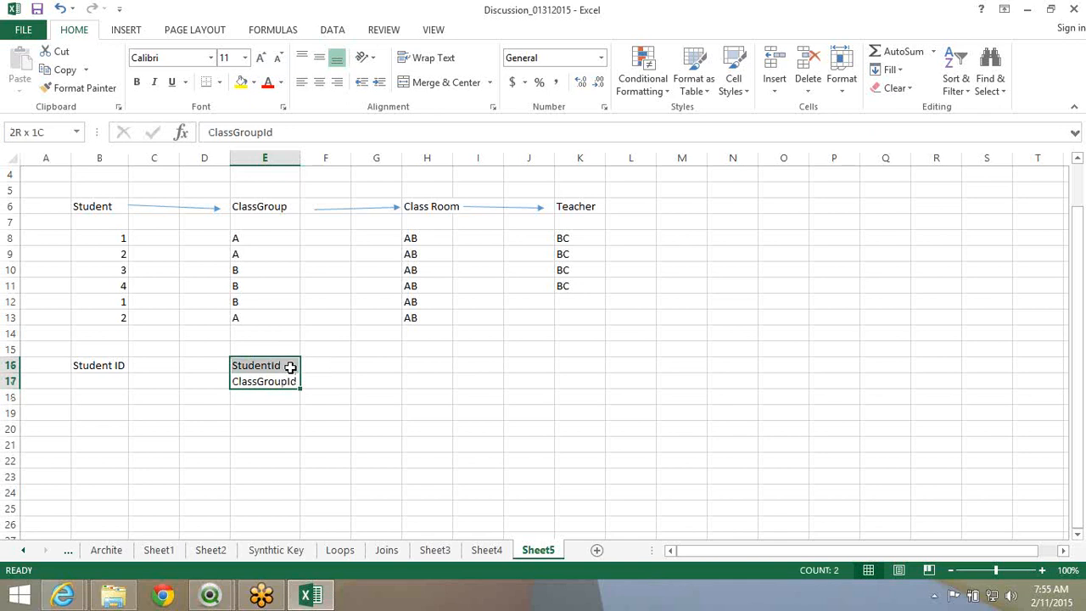
Enter StudentId, ClassGroupId and ClassRoomID in cells H16 to H18 beneath the Class Room data, and autofit column H
click(414, 365)
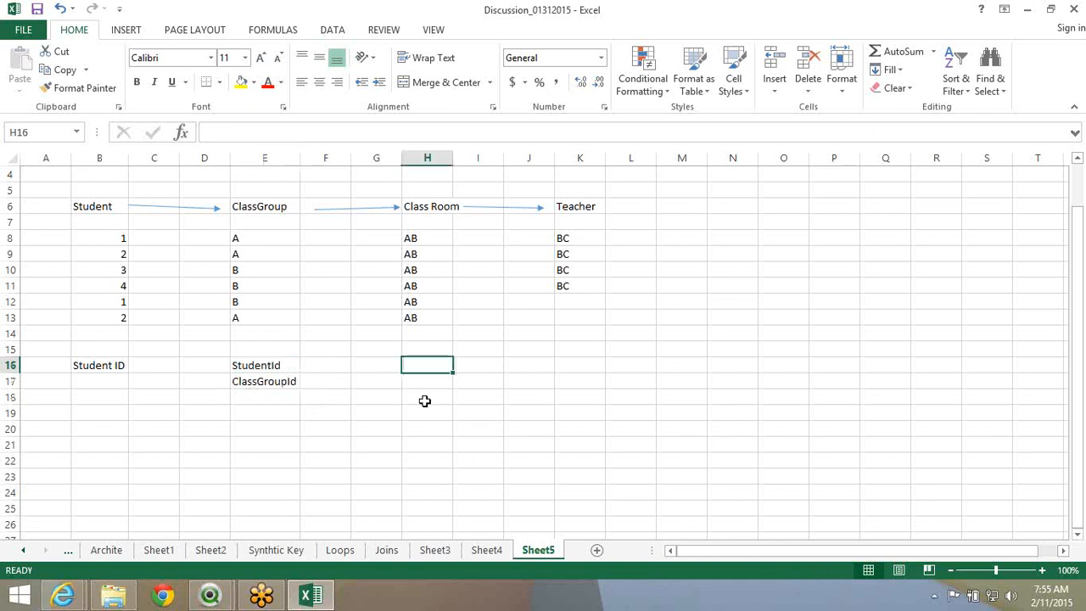
text(StudentI)
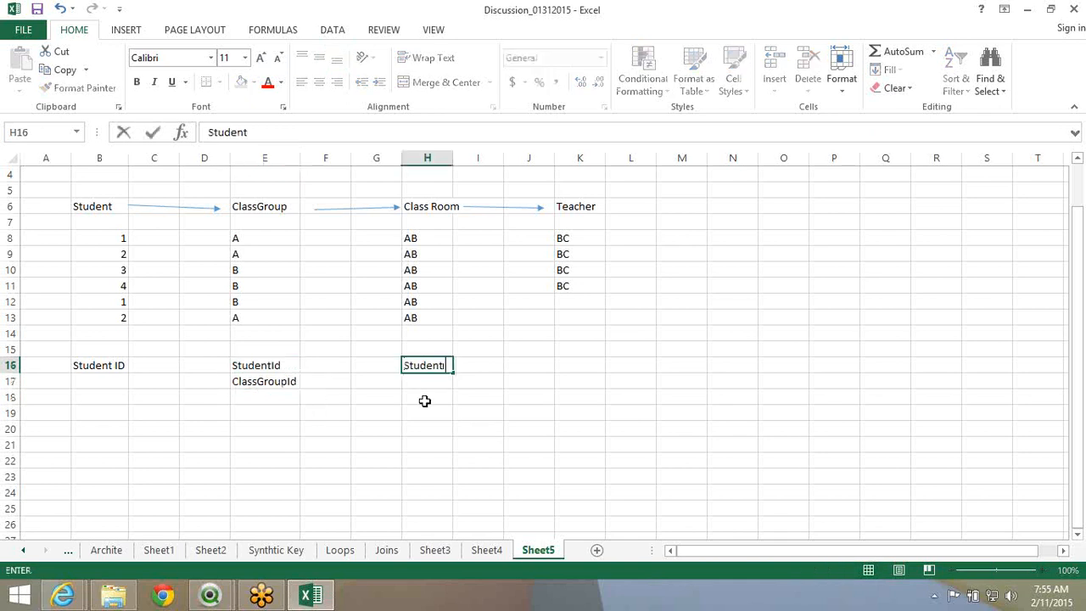
text(d)
key(Return)
text(Class)
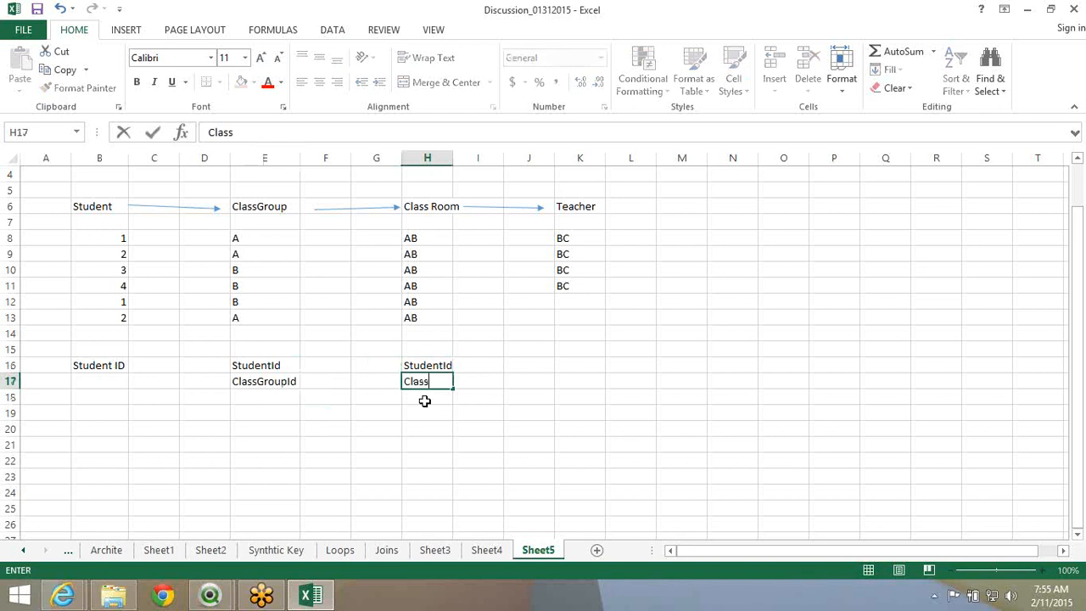
text(GroupId)
key(Return)
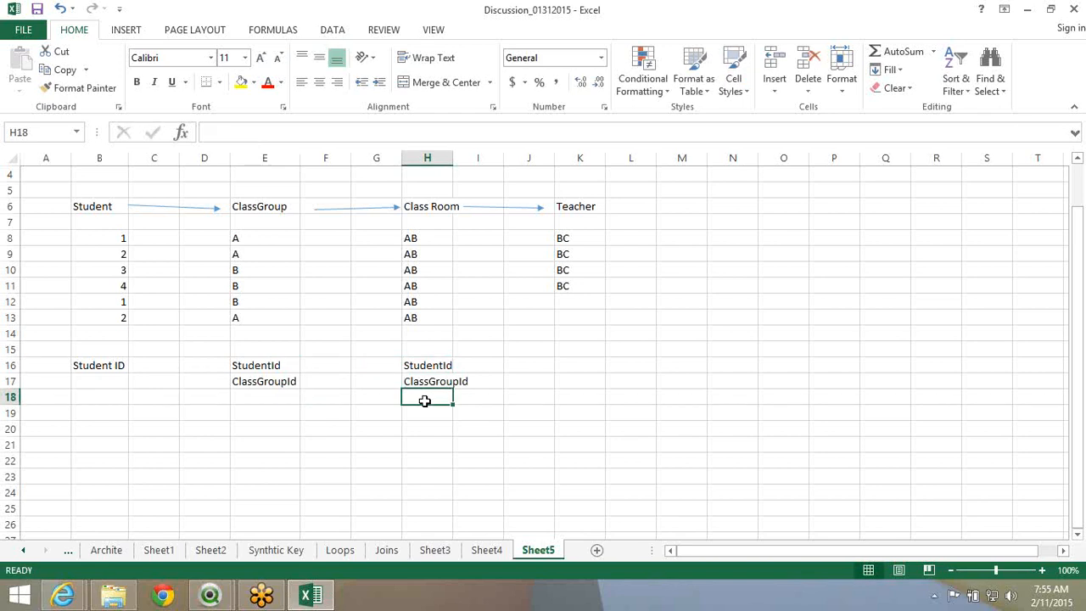
text(ClassR)
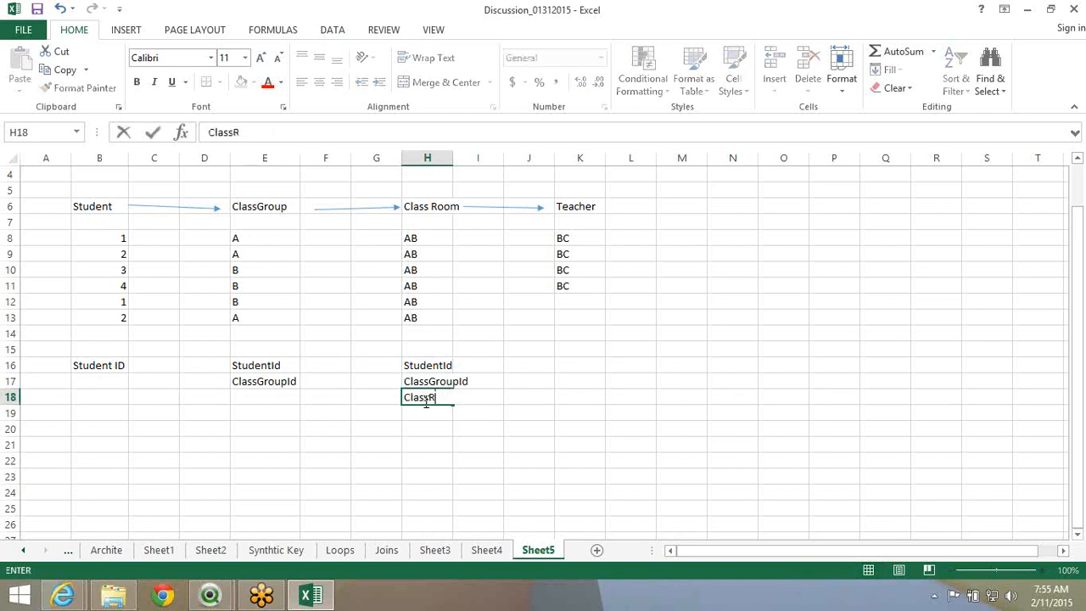
text(oomID)
key(Return)
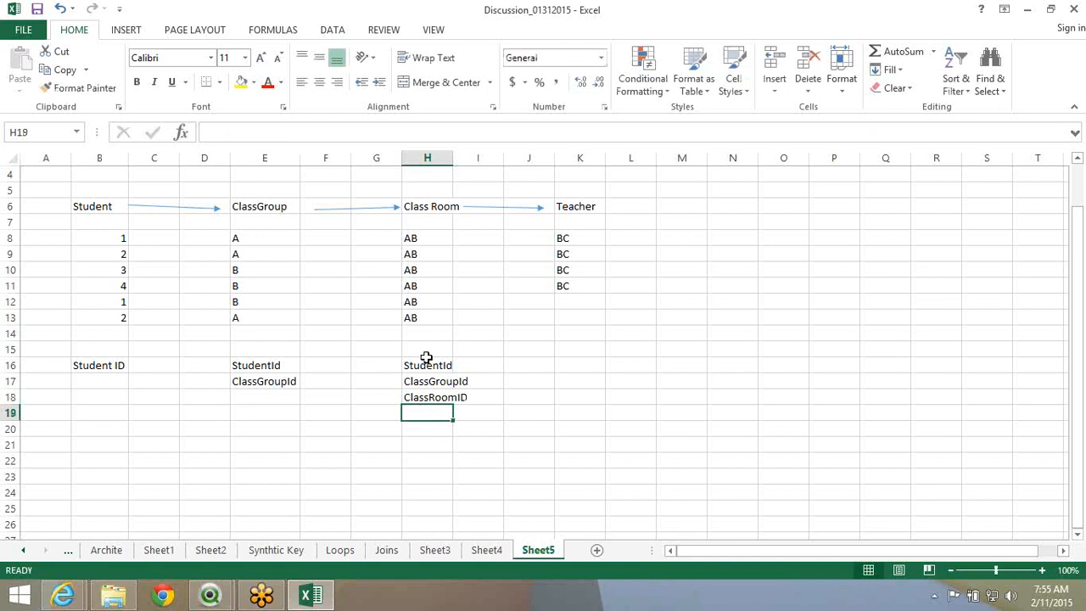
drag(426, 365, 428, 399)
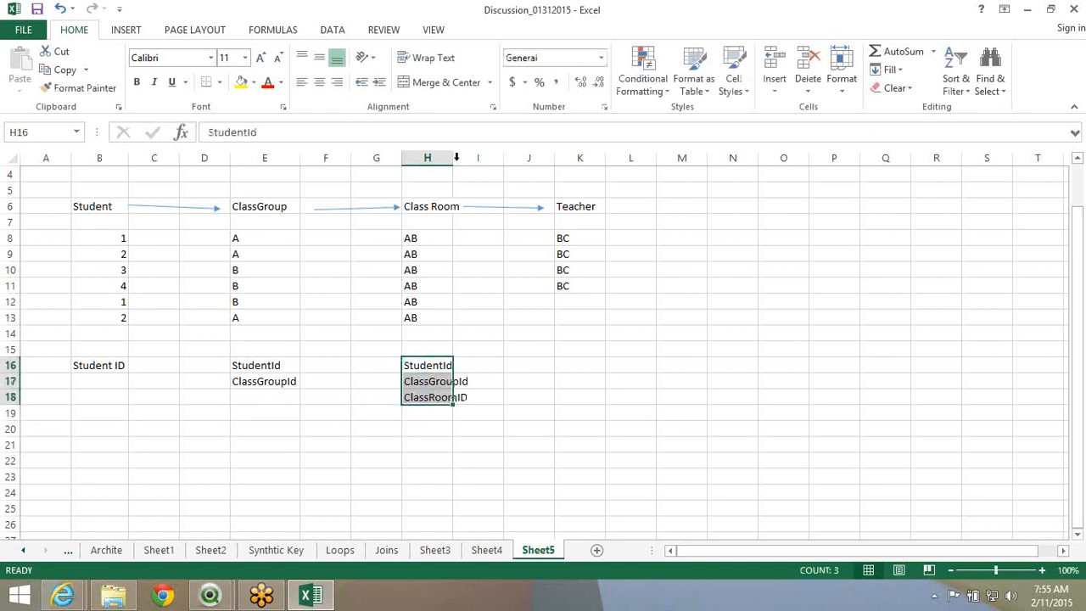
double_click(455, 158)
Copy the three Class Room field names from H16:H18 to K16:K18 beneath the Teacher data
click(602, 362)
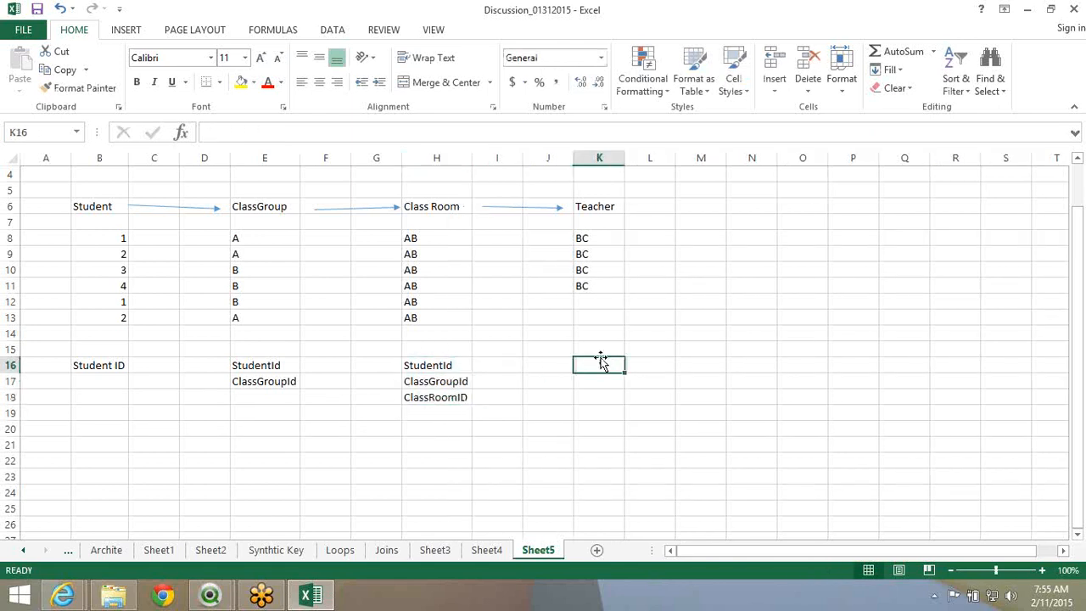
drag(433, 363, 436, 397)
key(ctrl+c)
click(594, 366)
key(ctrl+v)
key(Escape)
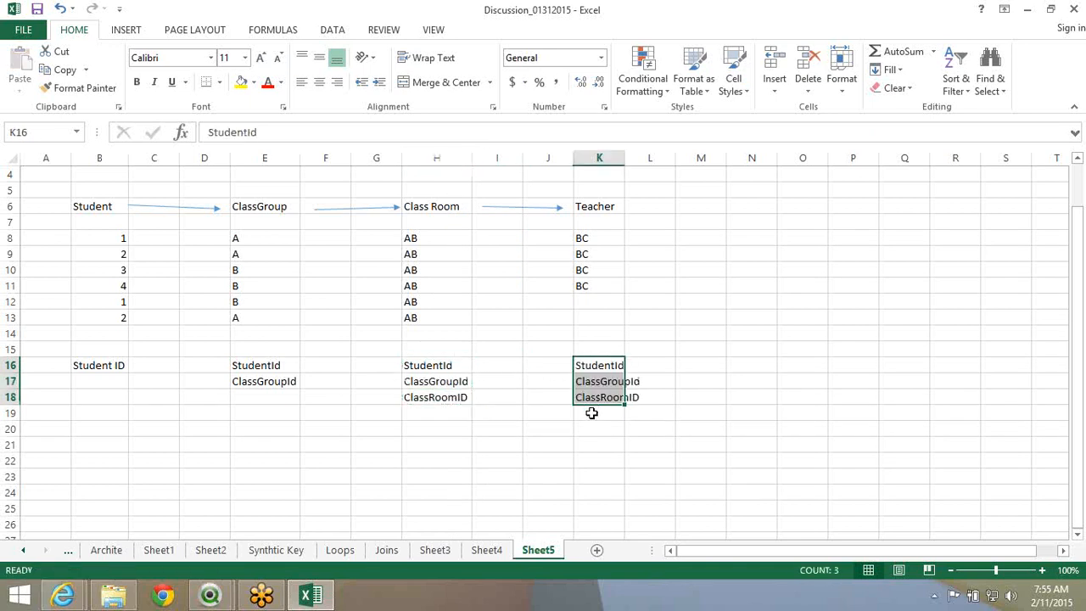
click(591, 413)
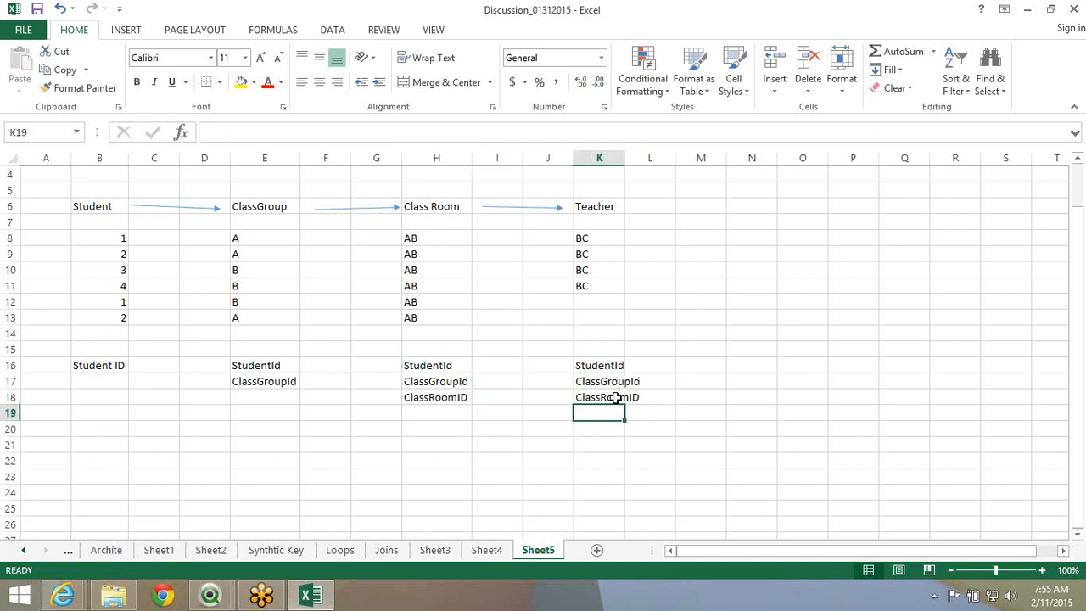
Clear StudentId from the Class Room list in H16 and the Teacher list in K16
click(457, 365)
key(Delete)
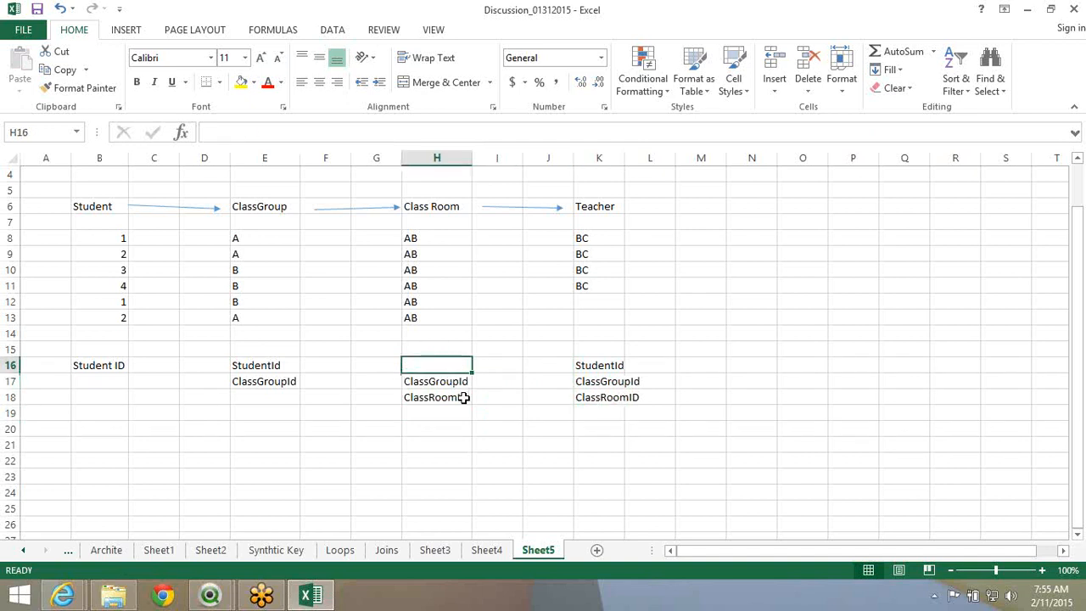
click(464, 397)
click(615, 364)
key(Delete)
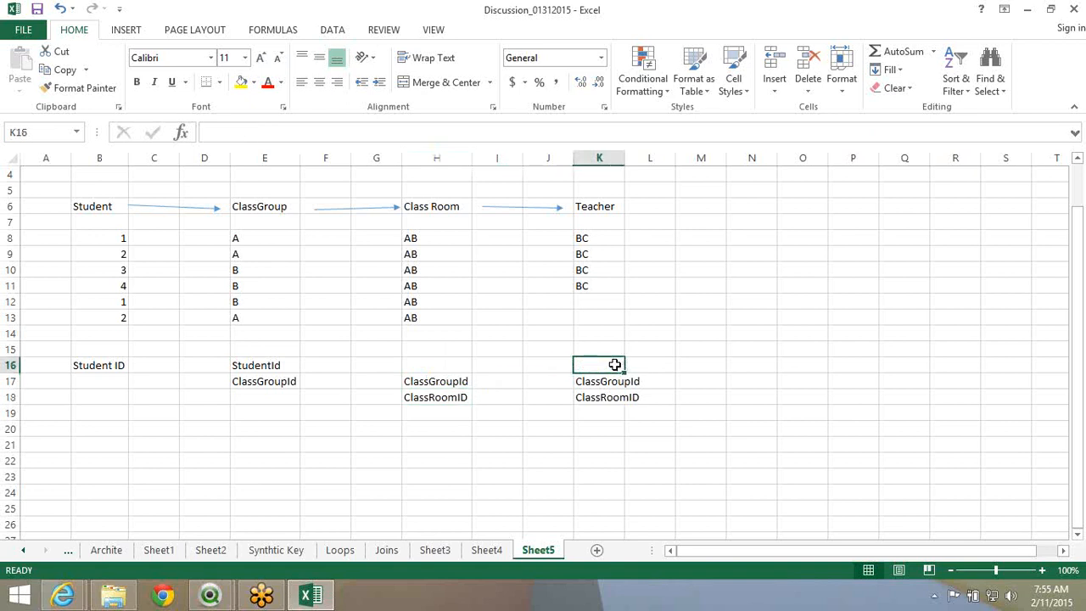
Enter TeacherId in K19 at the end of the Teacher list, and clear ClassGroupId from K17
key(Down)
key(Down)
key(Down)
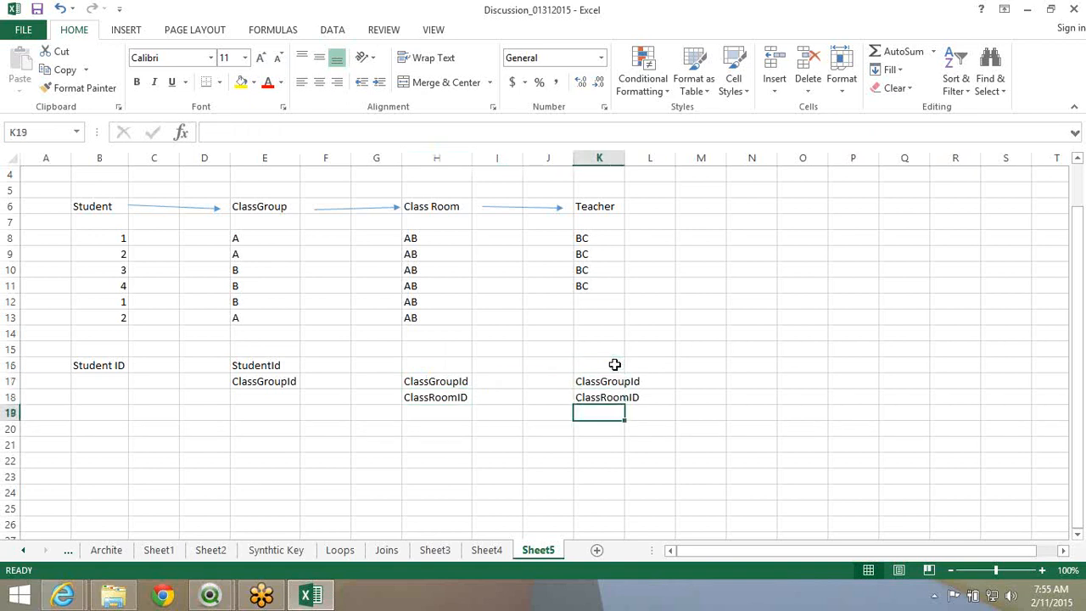
text(TeacherIx)
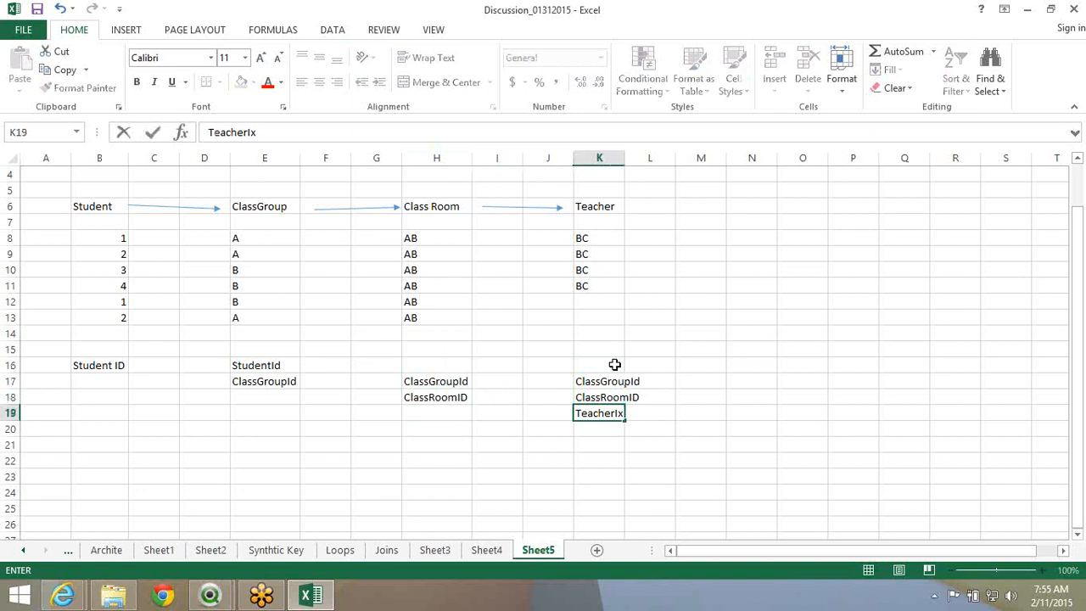
key(BackSpace)
text(d)
key(Return)
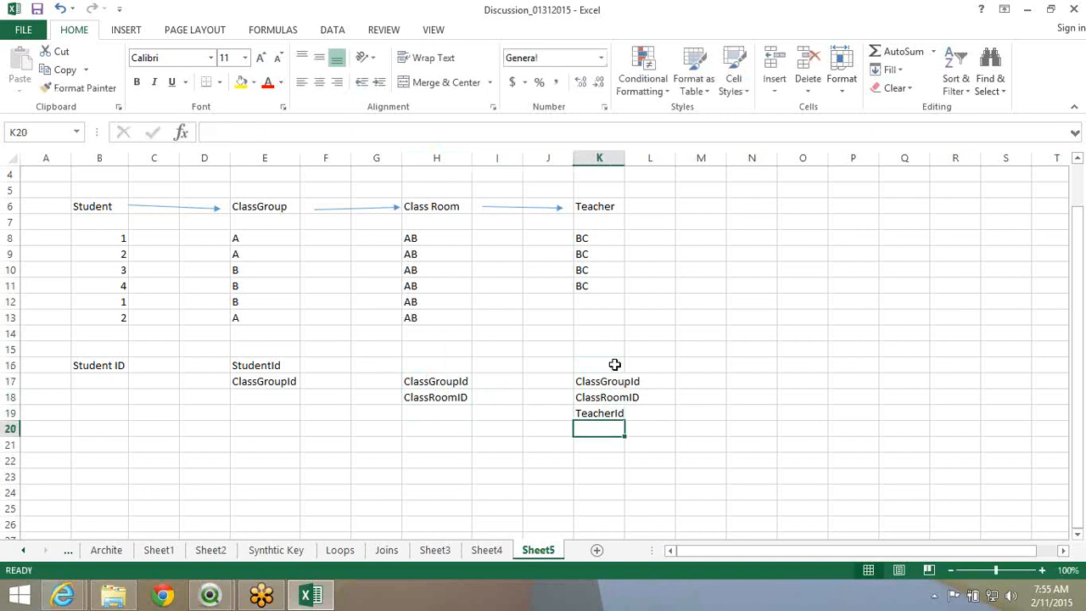
click(617, 381)
key(Delete)
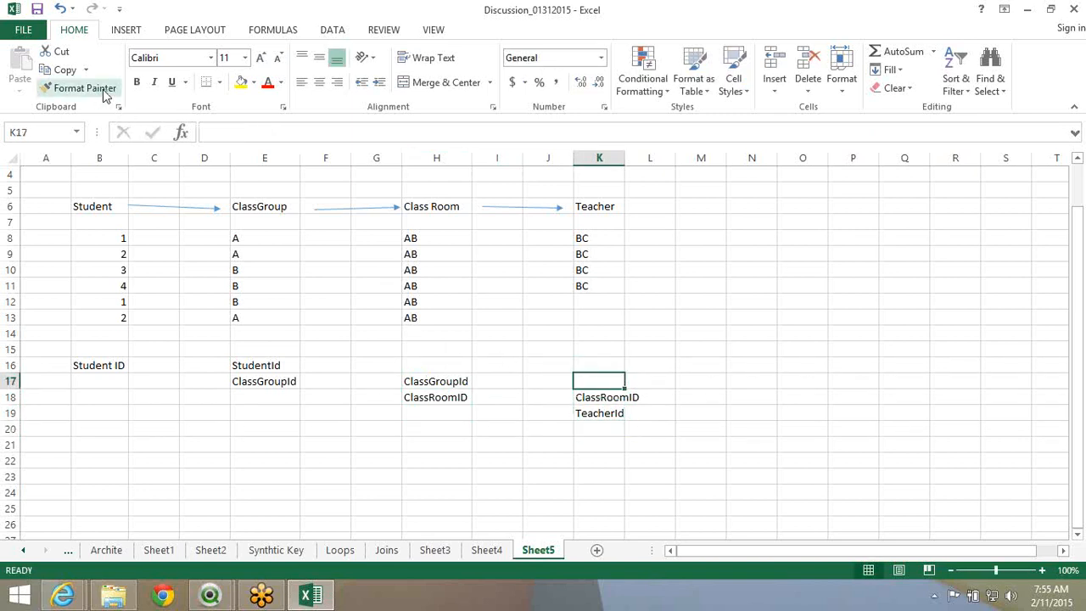
Draw straight arrows linking the matching StudentId, ClassGroupId and ClassRoomID fields between neighbouring key lists in rows 16 to 18
click(125, 30)
click(252, 56)
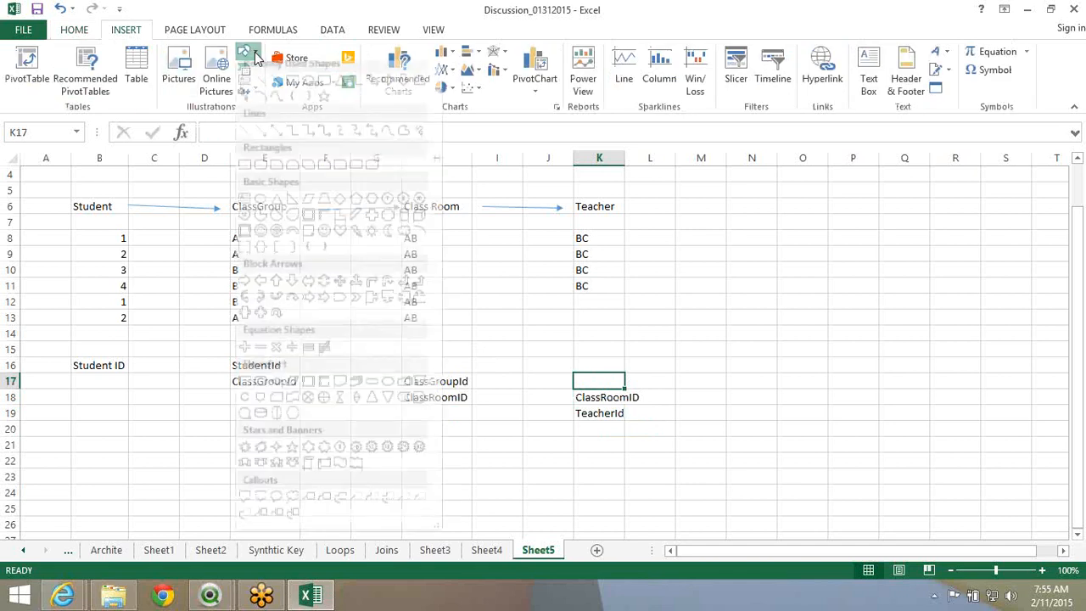
click(259, 130)
drag(127, 365, 237, 365)
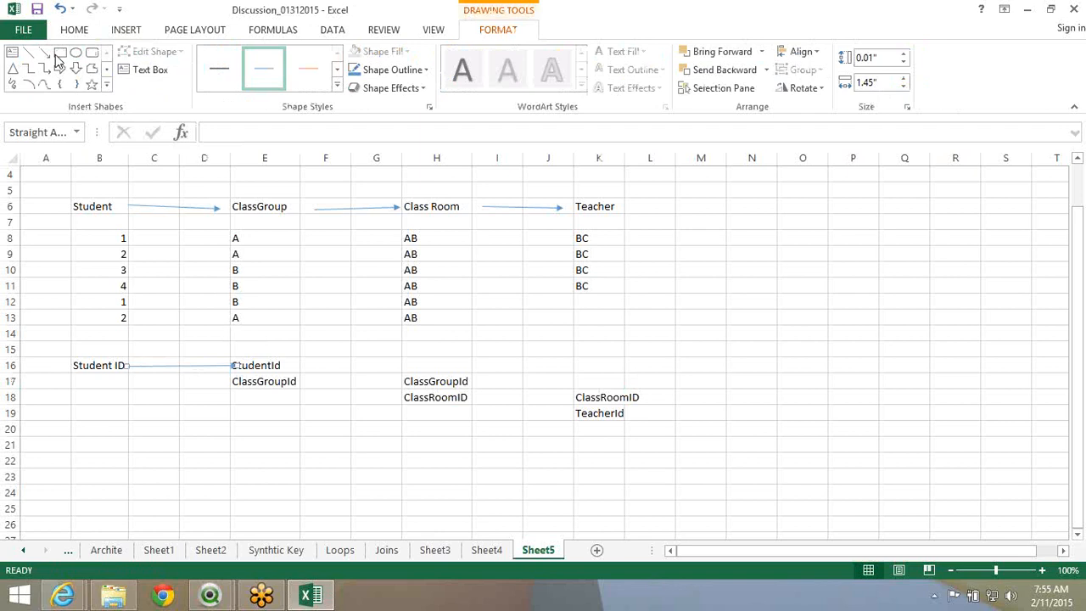
click(43, 53)
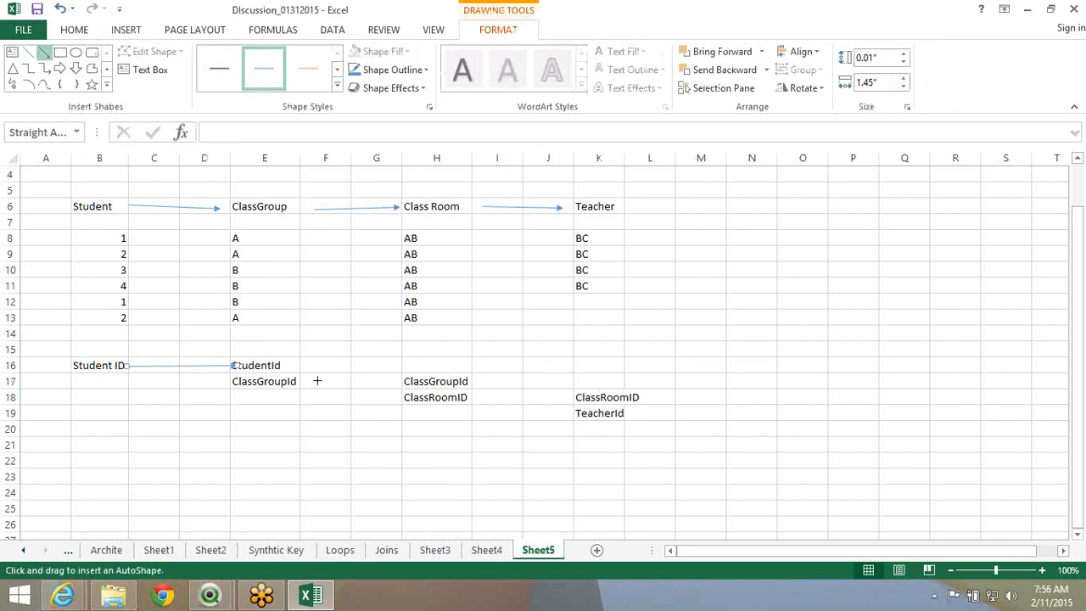
drag(307, 382, 395, 382)
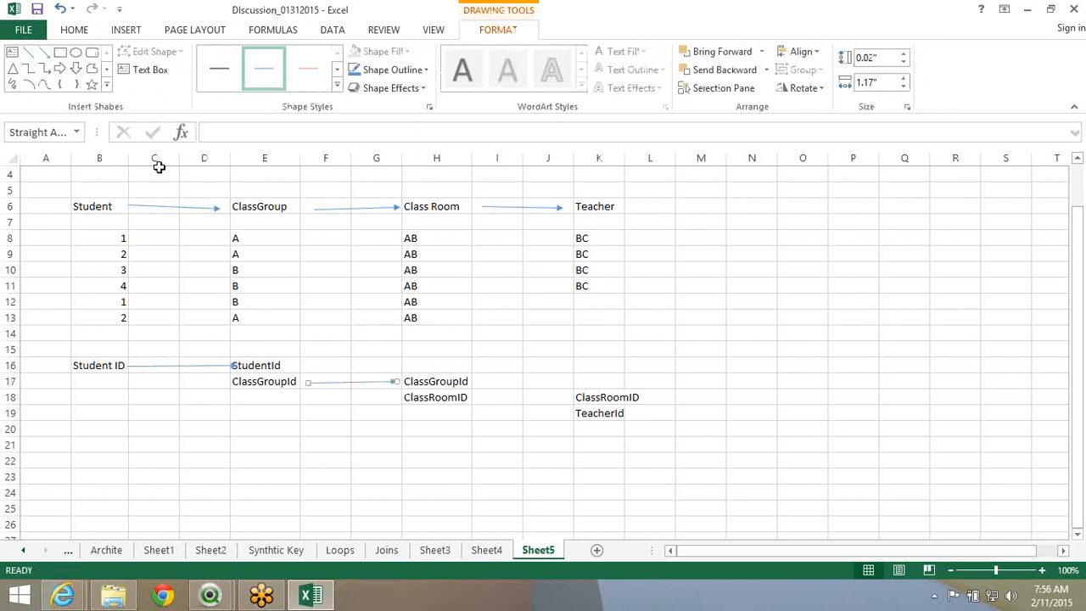
click(43, 53)
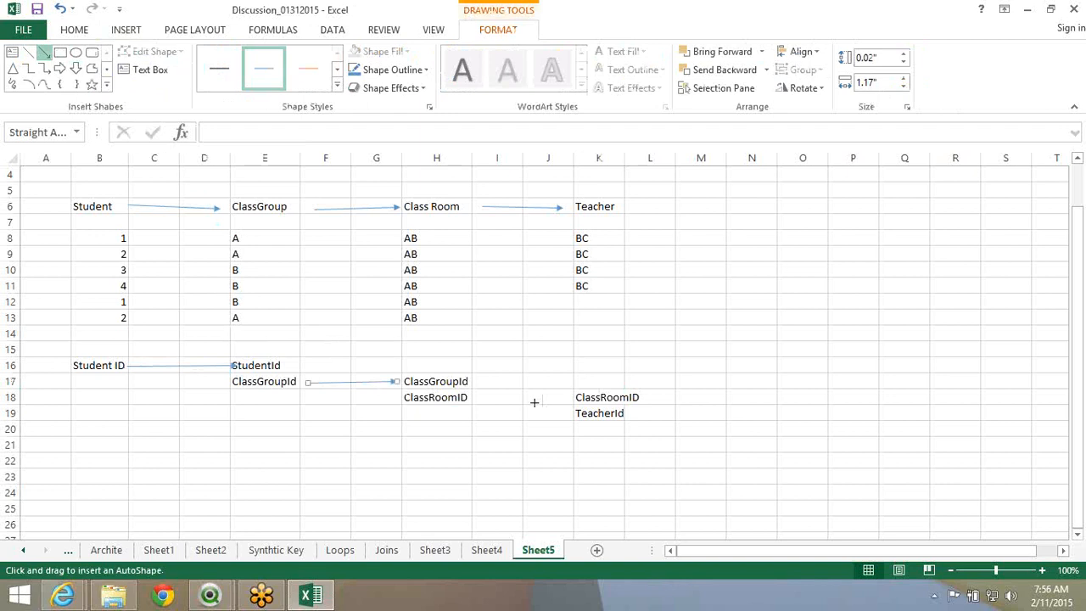
drag(473, 397, 574, 397)
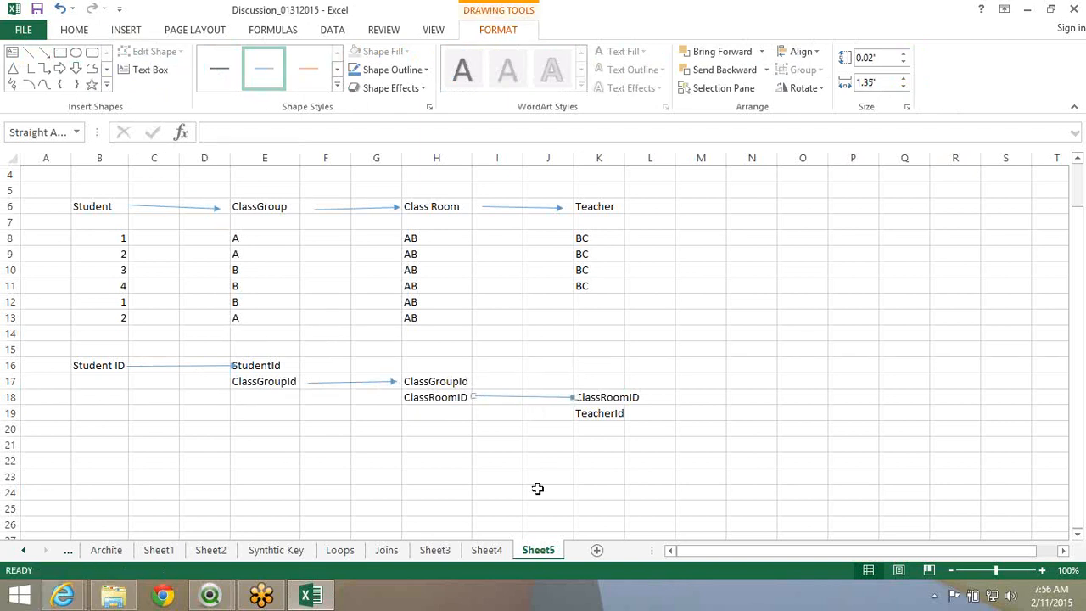
click(601, 414)
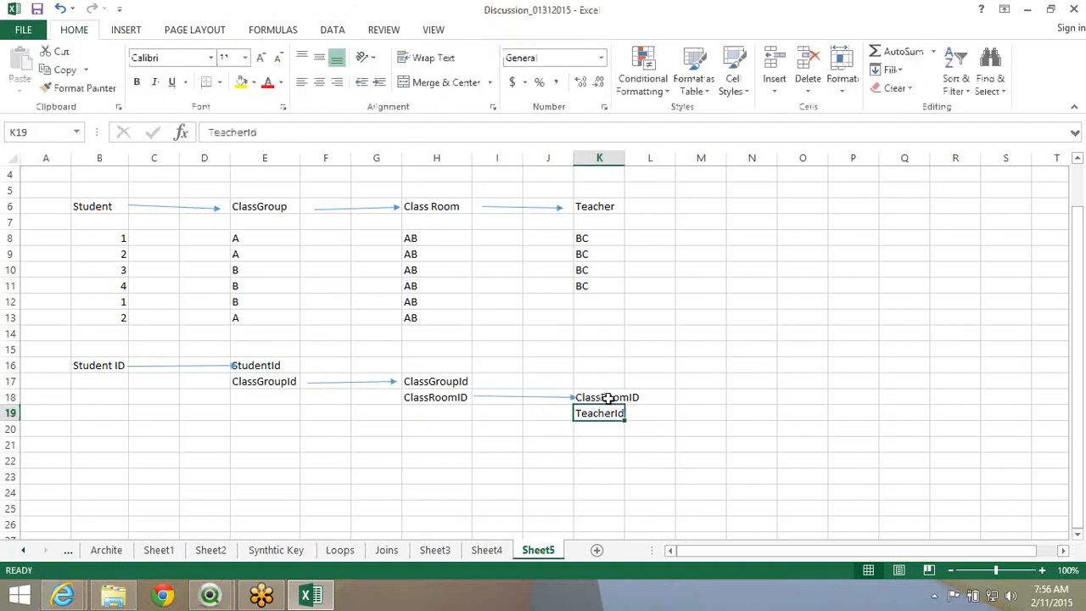
Shorten the arrow from Student ID so its head ends just before the StudentId text in E16
drag(609, 397, 114, 366)
click(398, 445)
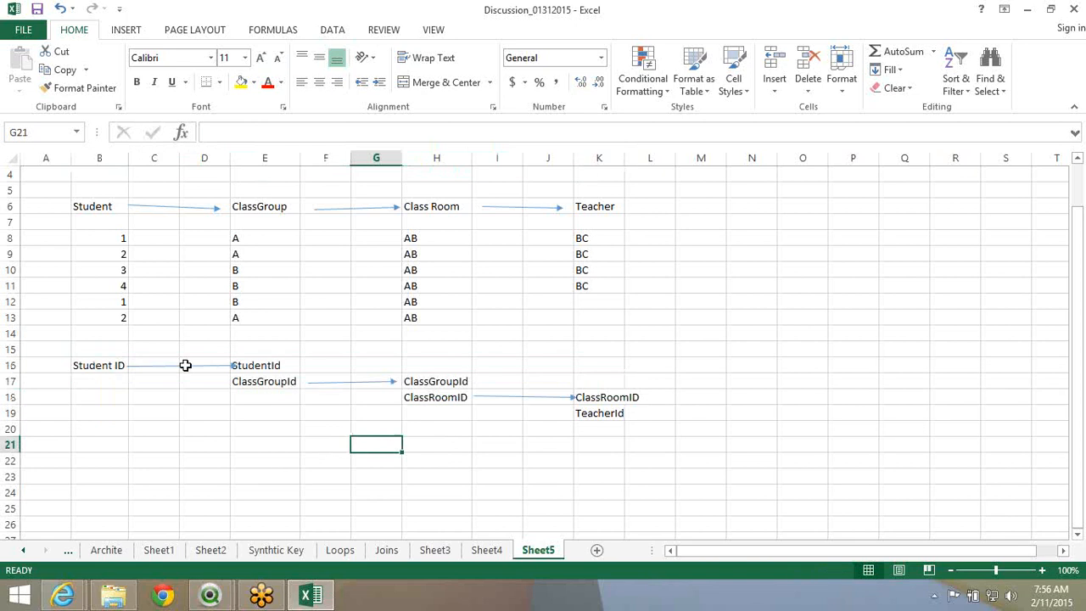
click(222, 366)
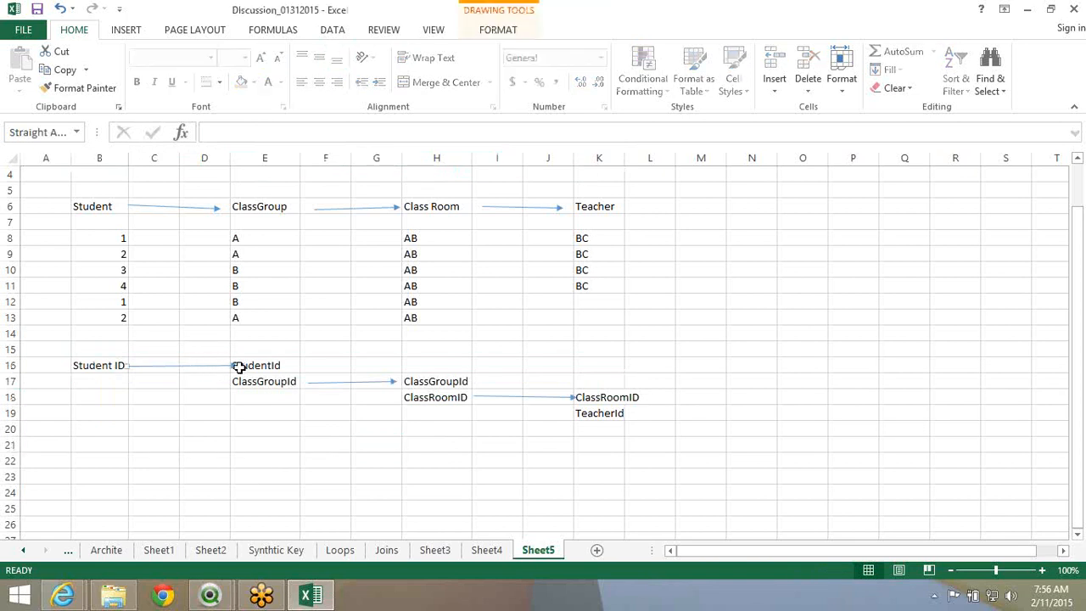
drag(237, 365, 223, 364)
Add a new blank worksheet after Sheet5 and return to Sheet5
click(488, 550)
click(538, 550)
click(594, 550)
click(344, 363)
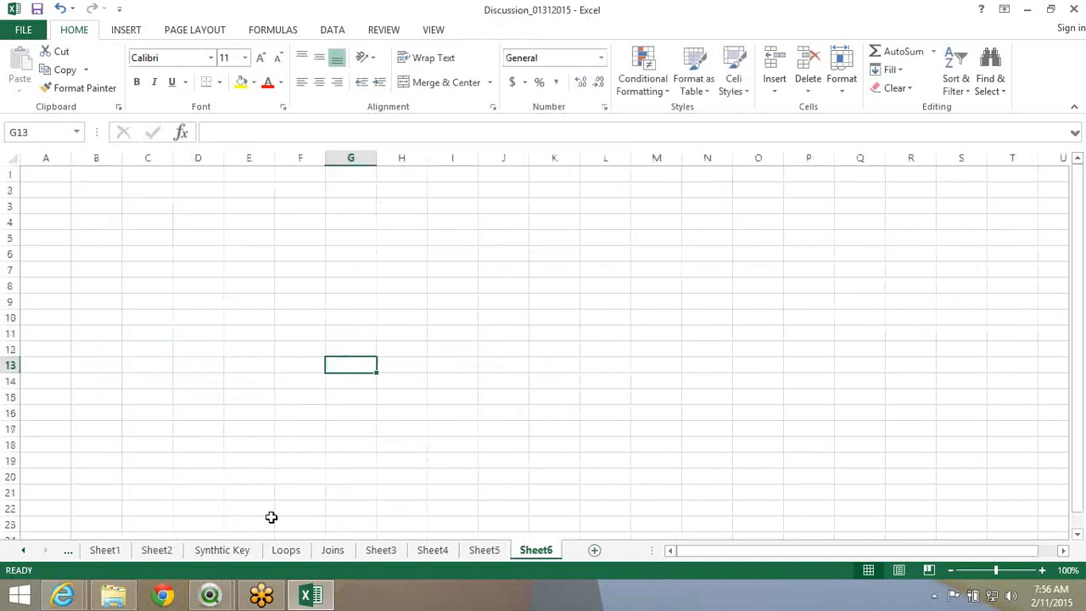
click(491, 550)
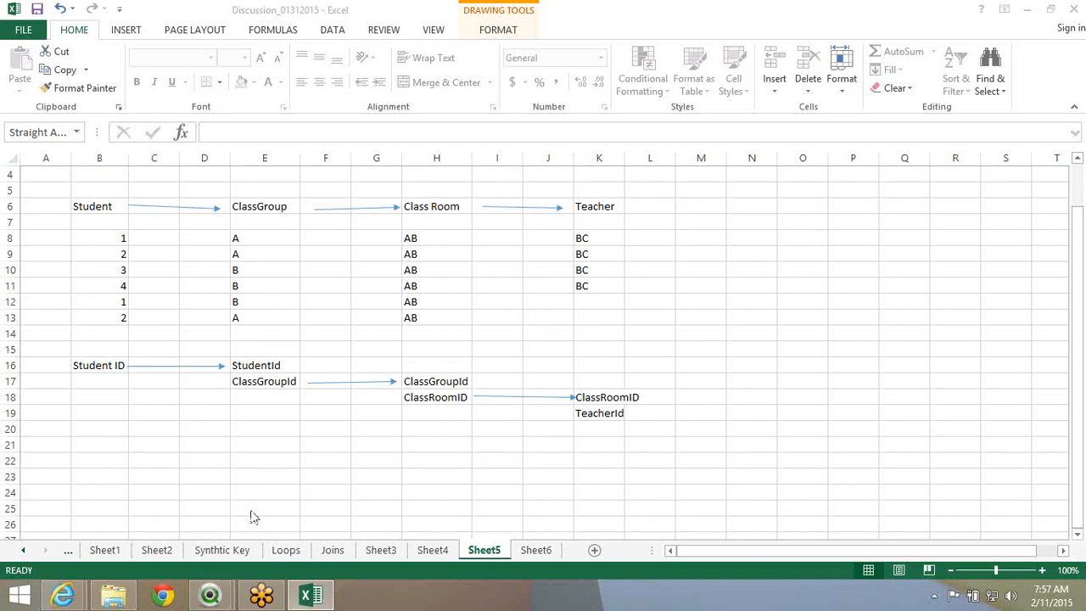
Switch to the QlikView script editor of Datamodel.qvw and examine the ApplyMap expression and its ExtraTasxAmt alias in the SalesOrderHeader_TEmp load
click(217, 590)
click(217, 596)
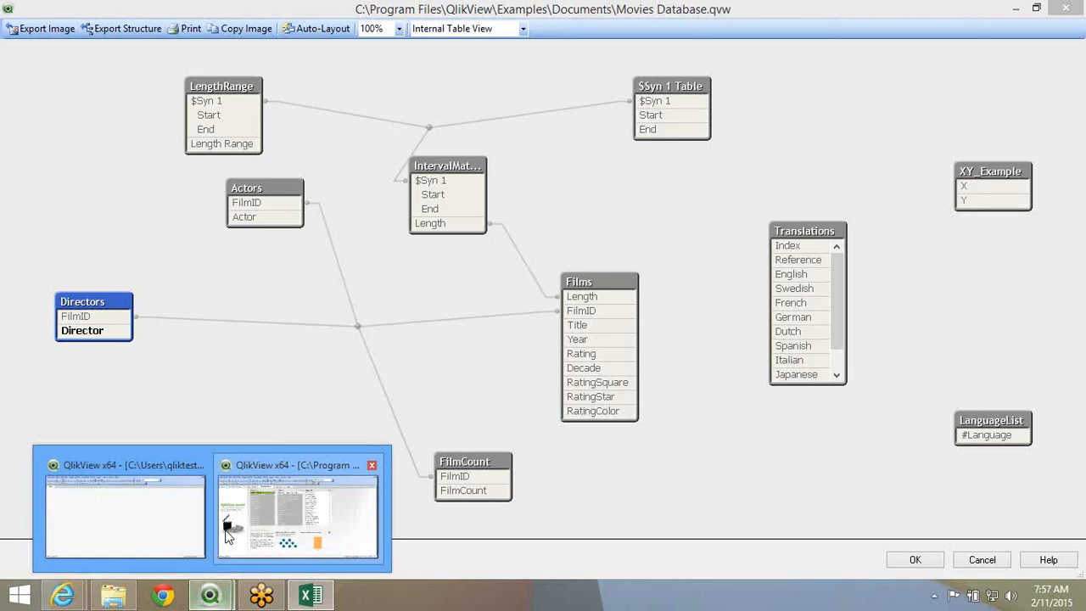
click(125, 515)
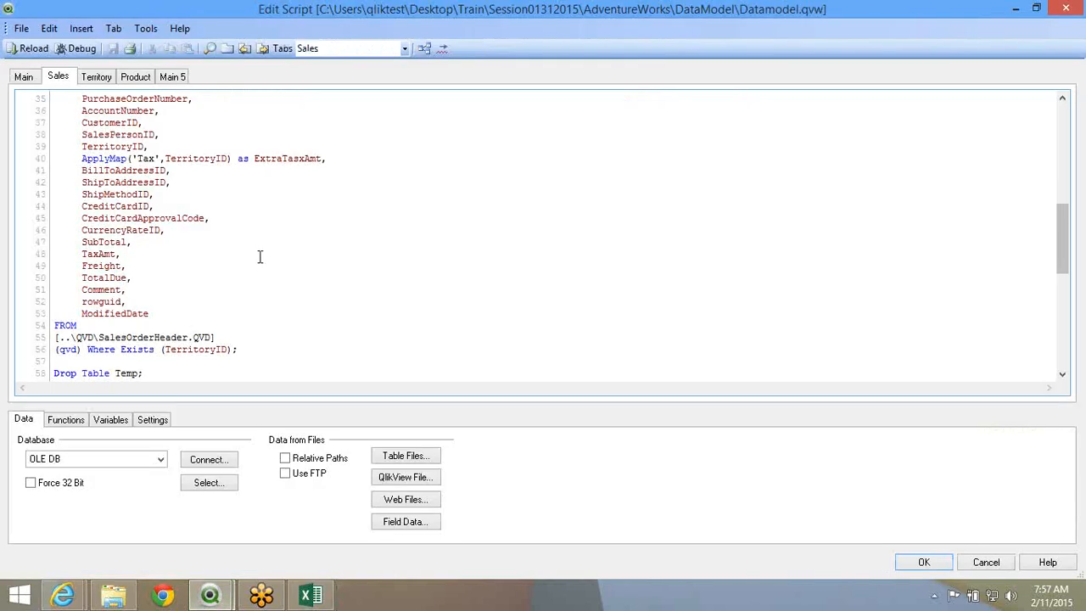
scroll(260, 256, up, 1)
scroll(261, 257, up, 1)
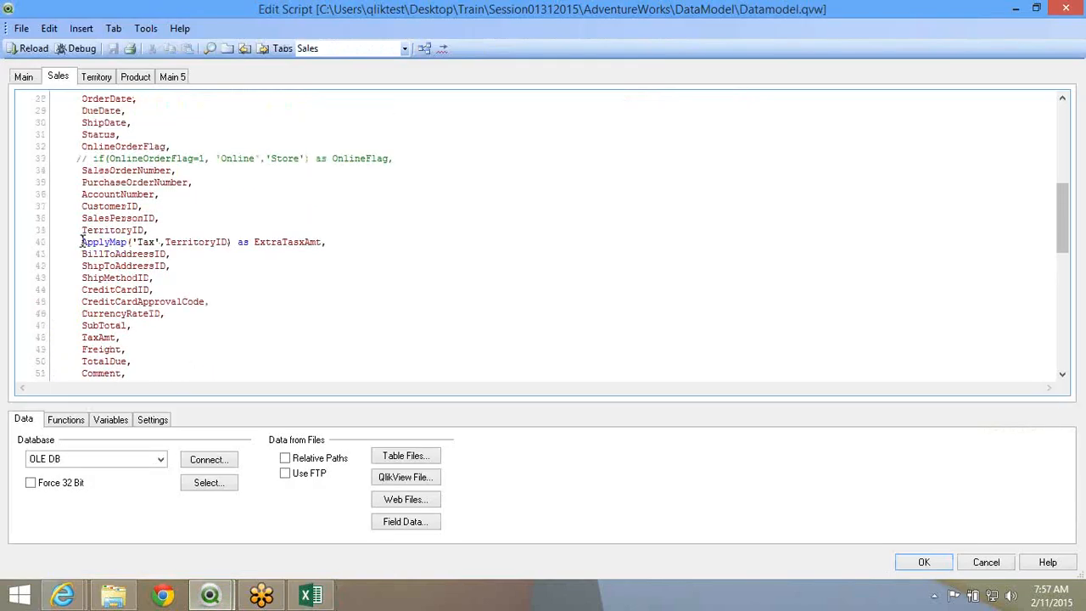
drag(81, 241, 237, 242)
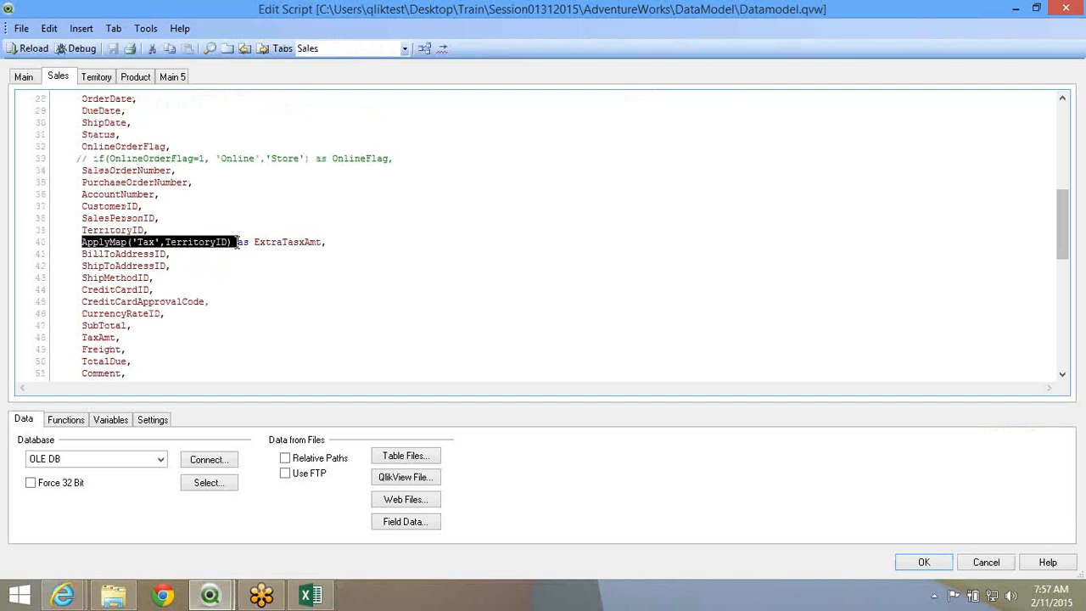
scroll(237, 242, down, 2)
scroll(235, 240, up, 3)
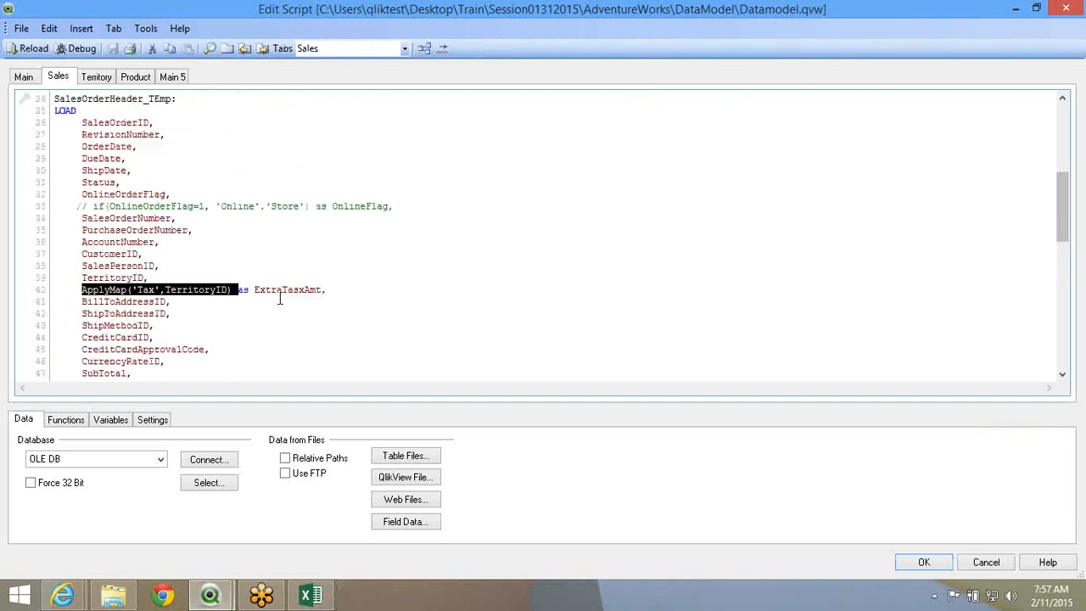
double_click(284, 289)
Examine the resident SalesOrderHeader load that calculates UpdatedTaxAmt and drops the temporary table
scroll(194, 234, down, 8)
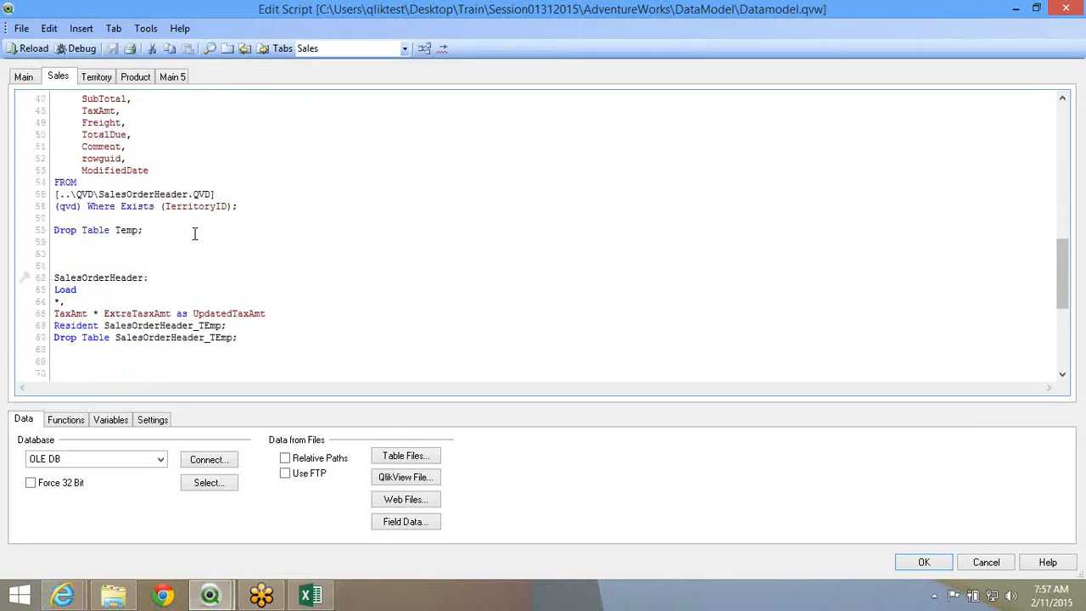
scroll(194, 233, down, 1)
double_click(213, 235)
double_click(216, 241)
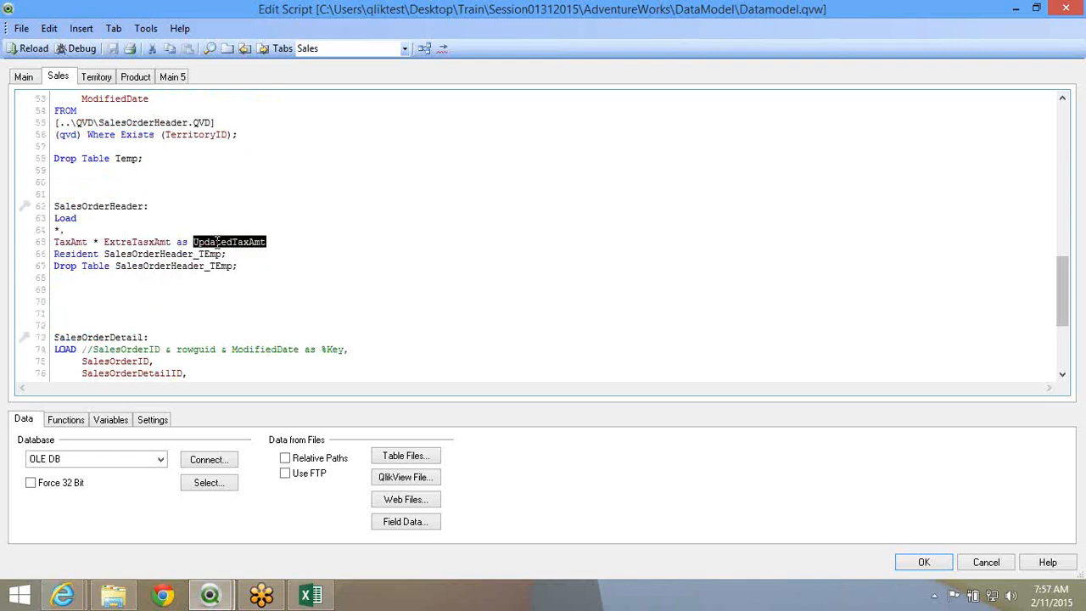
drag(238, 266, 55, 204)
click(113, 283)
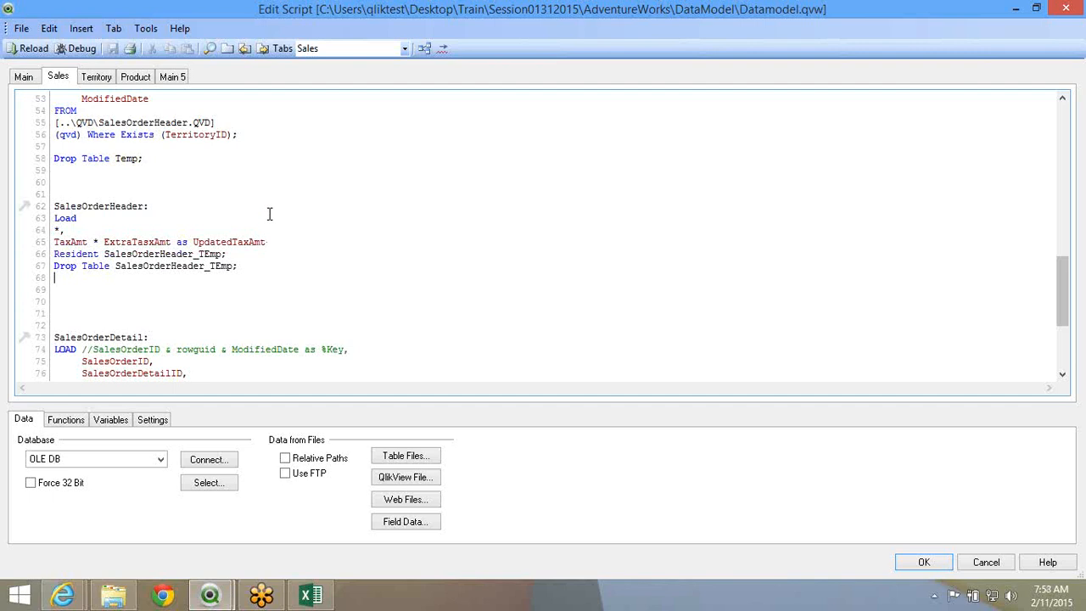
Comment out the whole resident SalesOrderHeader load, including its Drop Table SalesOrderHeader_TEmp statement
scroll(269, 214, up, 2)
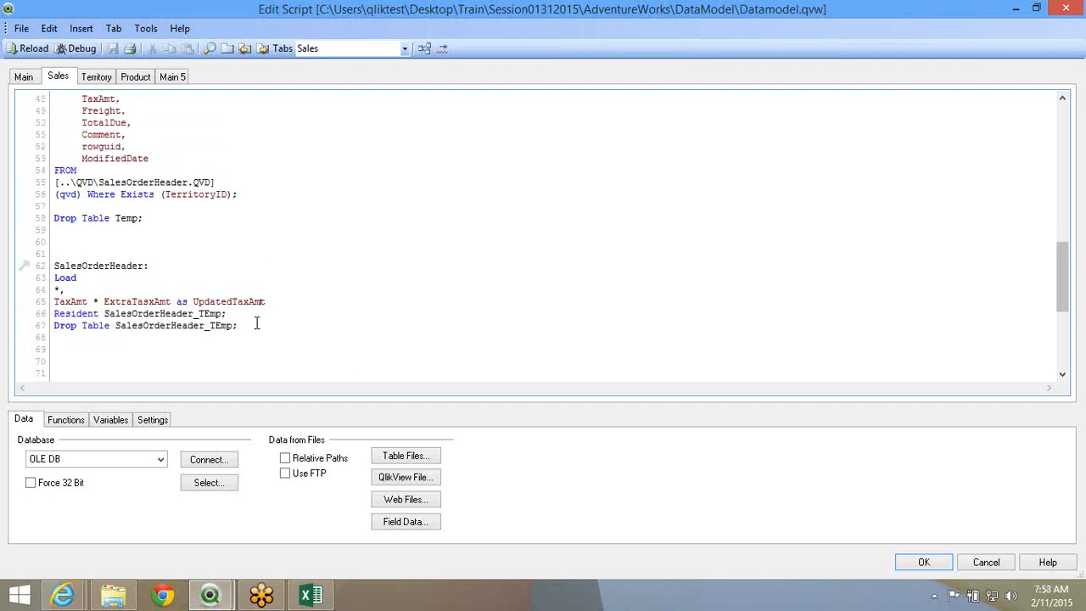
drag(256, 323, 53, 269)
right_click(53, 267)
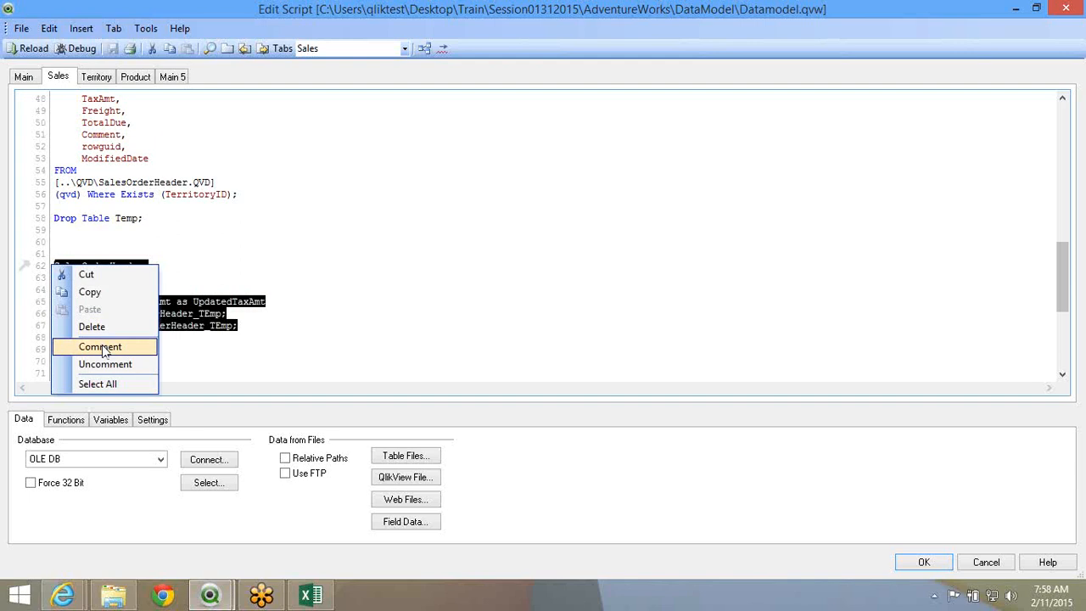
click(102, 348)
click(119, 314)
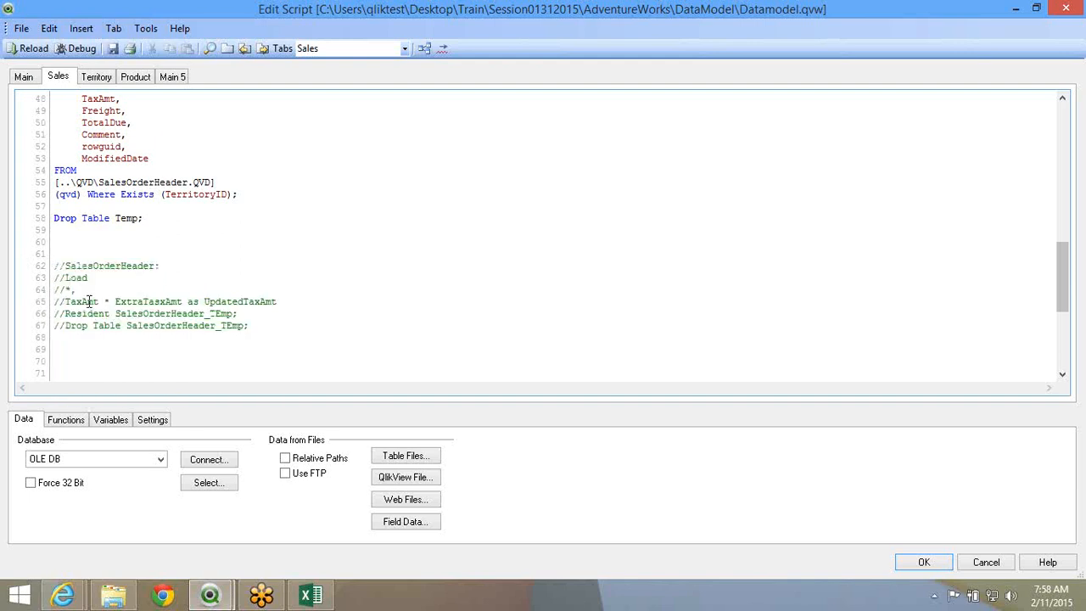
Rename the SalesOrderHeader_TEmp table label above the main load to SalesOrderHeader
double_click(89, 301)
scroll(249, 276, up, 13)
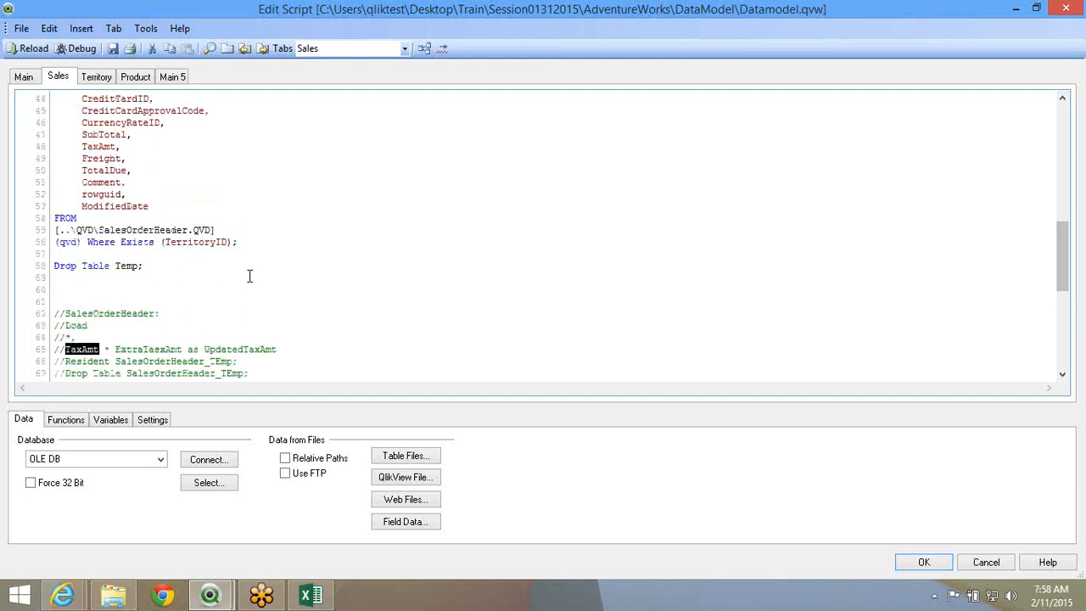
drag(146, 290, 174, 289)
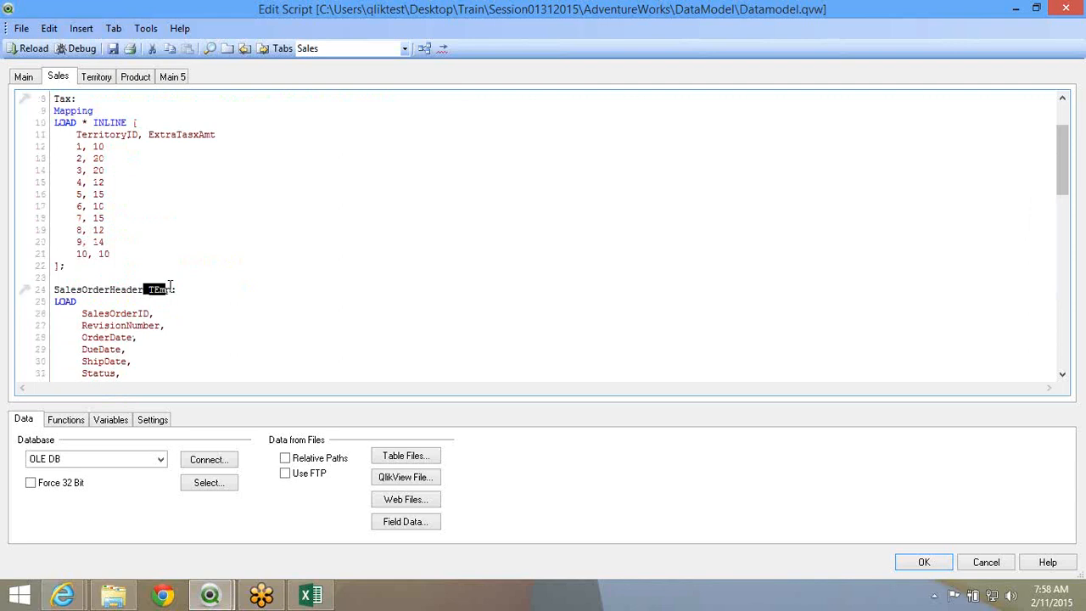
key(Delete)
Copy the ApplyMap('Tax',TerritoryID) expression onto a new line below TaxAmt in the SalesOrderHeader load
scroll(174, 288, down, 8)
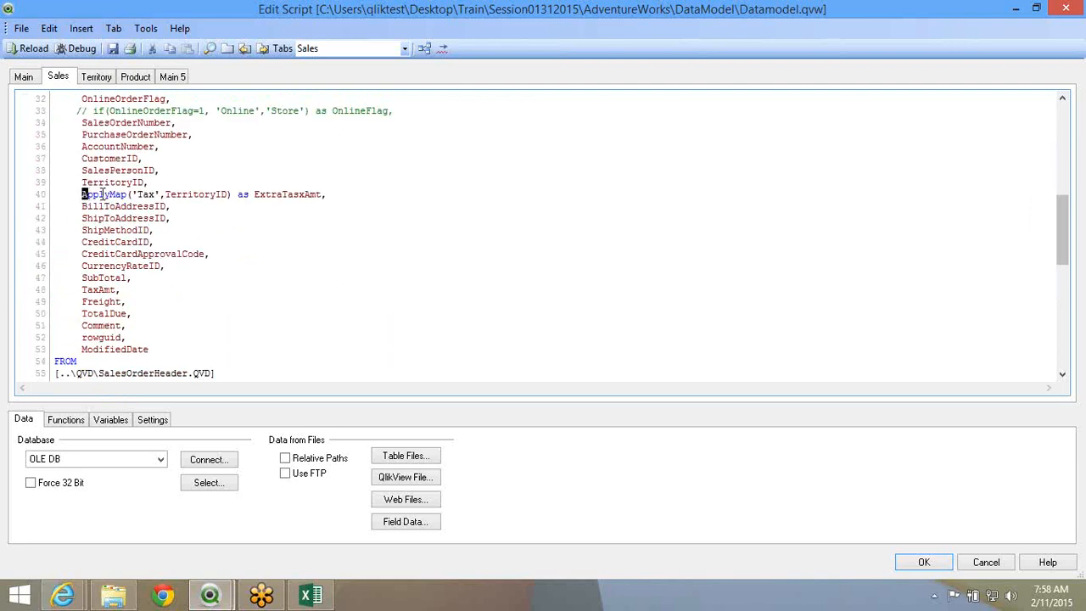
drag(100, 194, 324, 197)
click(259, 197)
drag(233, 194, 83, 194)
key(ctrl+c)
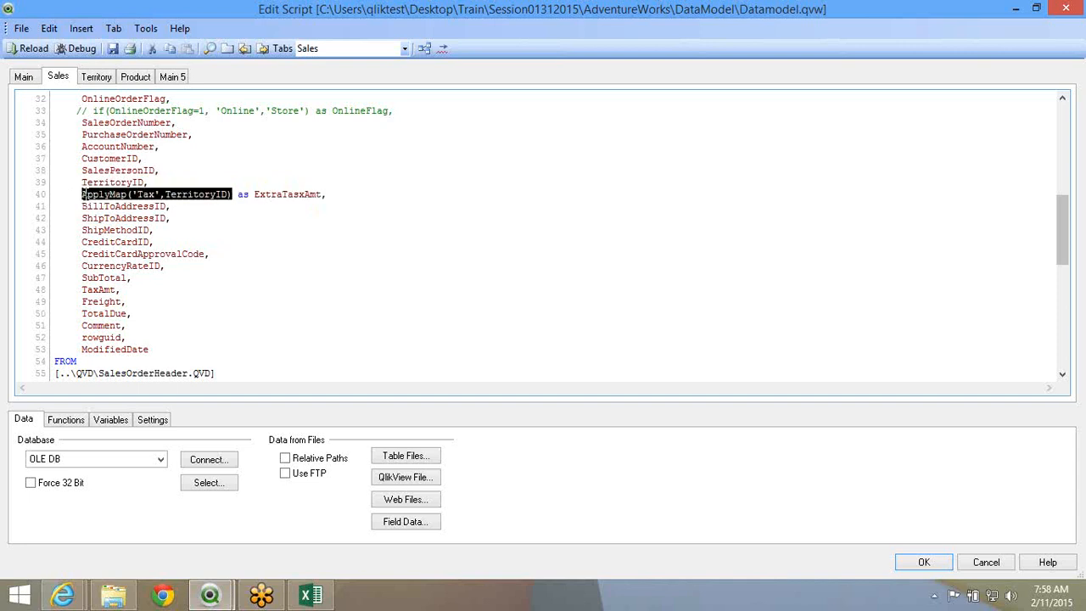
click(125, 289)
key(Return)
key(ctrl+v)
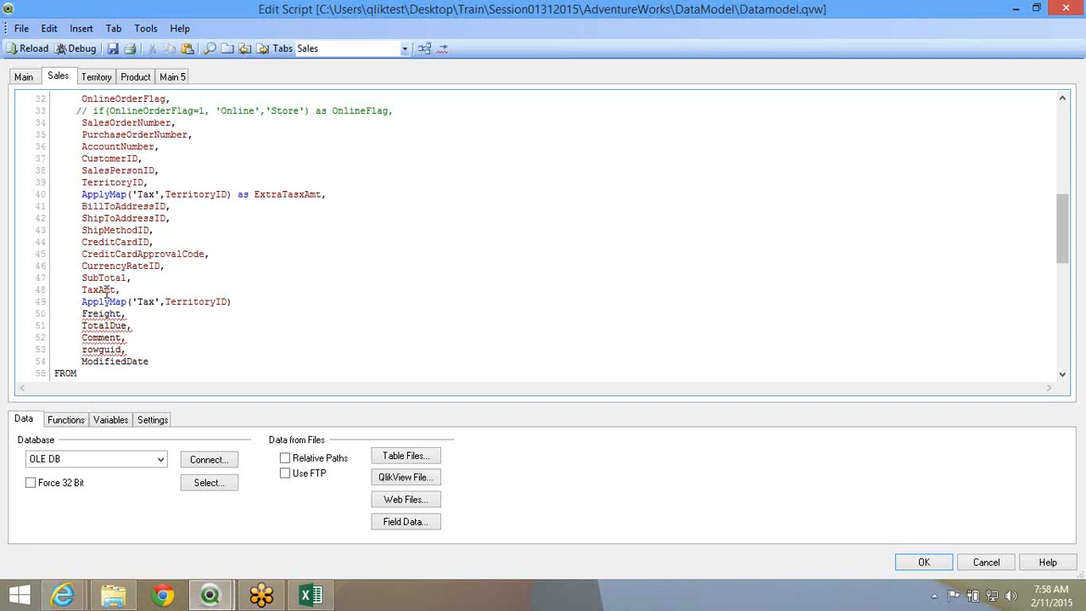
Complete the new line as TaxAmt * ApplyMap('Tax',TerritoryID) as UpdatedTax, with a trailing comma
double_click(102, 299)
double_click(103, 289)
key(ctrl+c)
click(83, 300)
key(ctrl+v)
text(*)
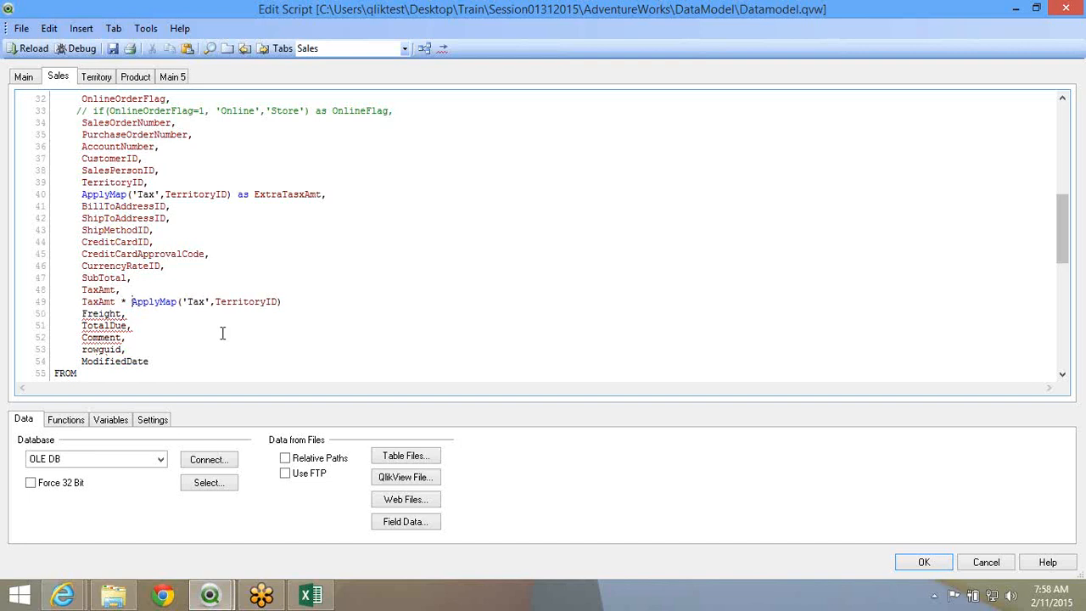
key(End)
text(as UpdatedTax)
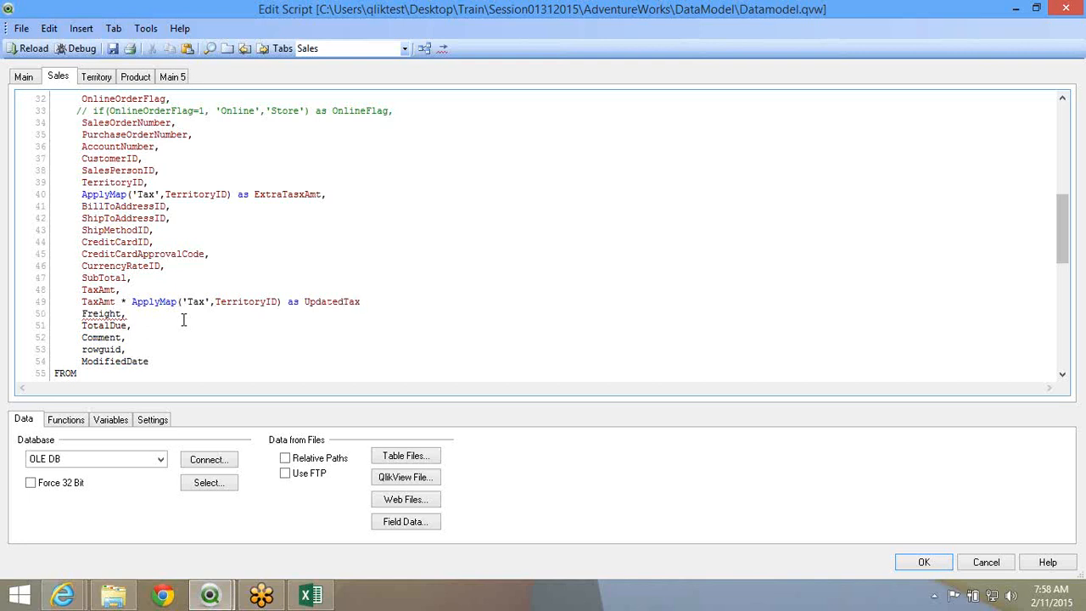
text(,)
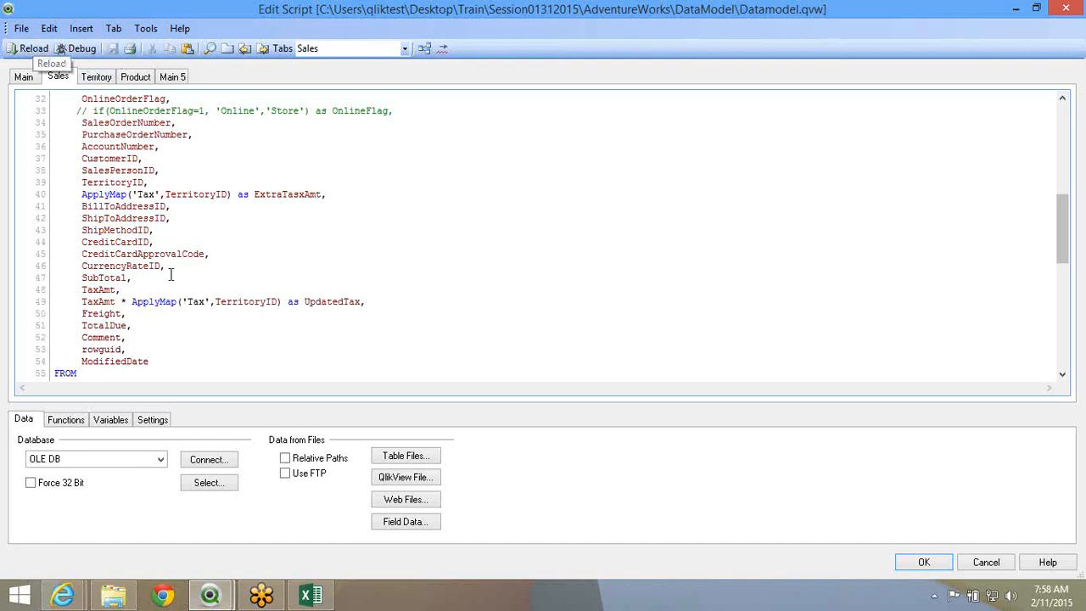
Review the ApplyMap expression in the UpdatedTax line, the Territory and Product scripts, and the inline Tax mapping table in the Sales script
drag(131, 301, 285, 304)
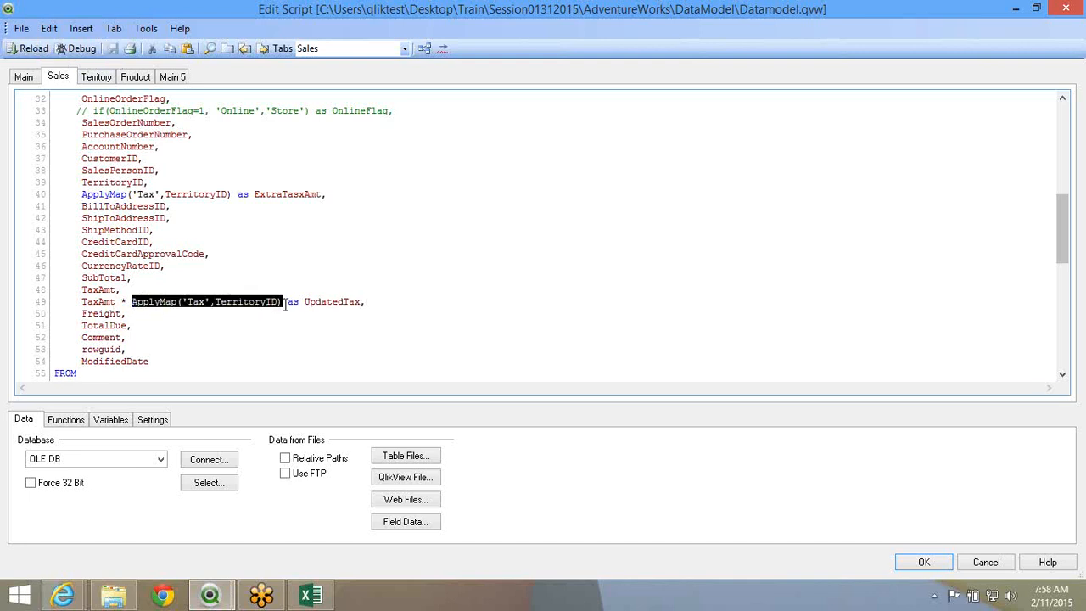
click(96, 298)
drag(96, 299, 134, 307)
click(288, 302)
click(131, 301)
drag(131, 301, 284, 301)
click(96, 76)
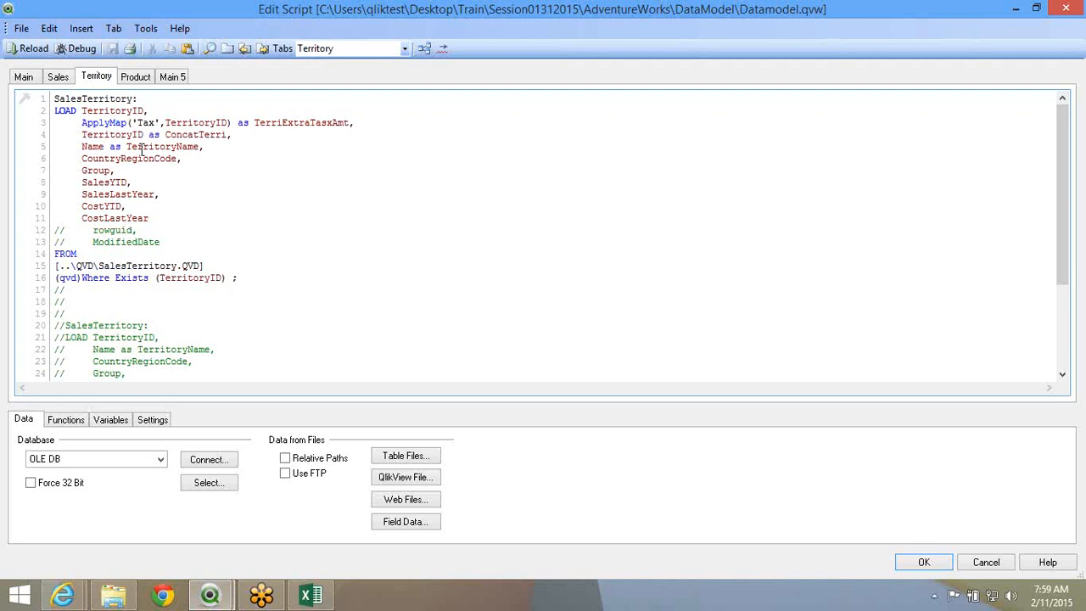
click(136, 76)
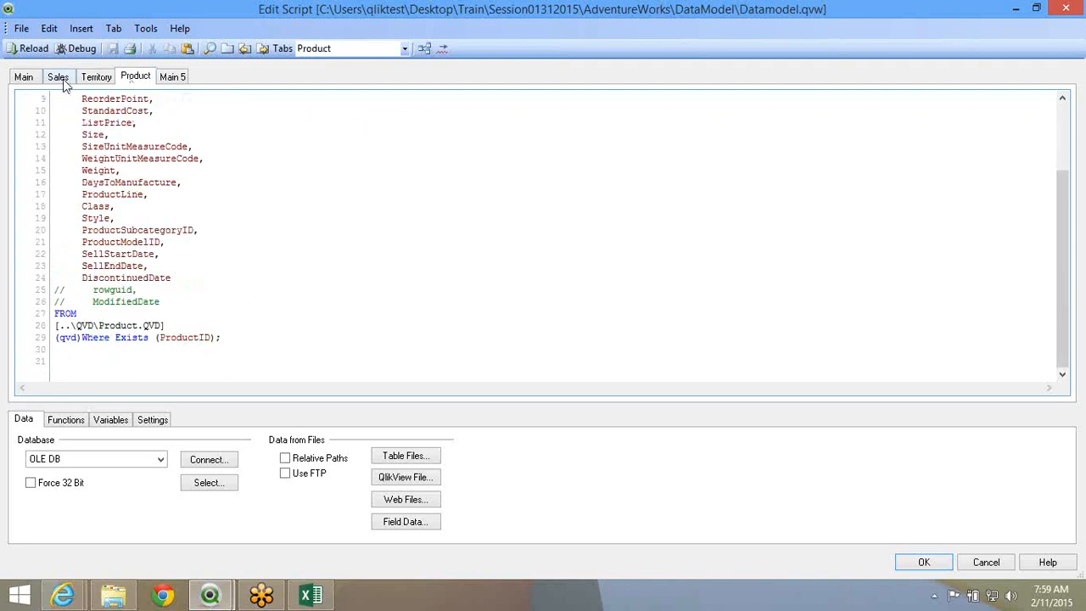
click(60, 78)
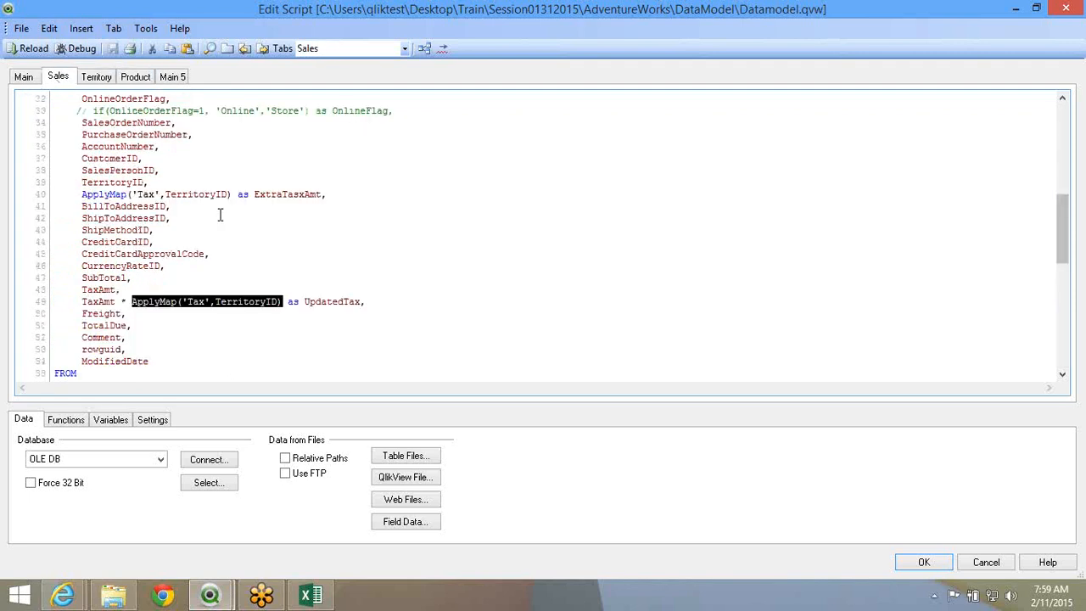
scroll(220, 214, up, 7)
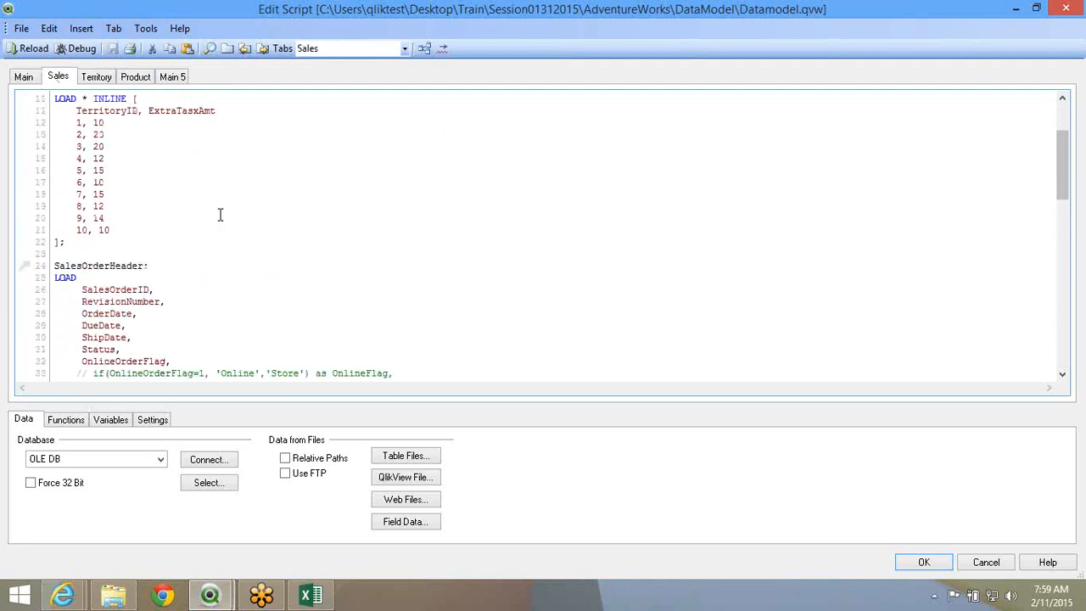
Check the TaxAmt * ApplyMap('Tax',TerritoryID) as UpdatedTax line in the Sales script and reload the document data
scroll(220, 215, down, 12)
scroll(221, 216, up, 3)
click(122, 264)
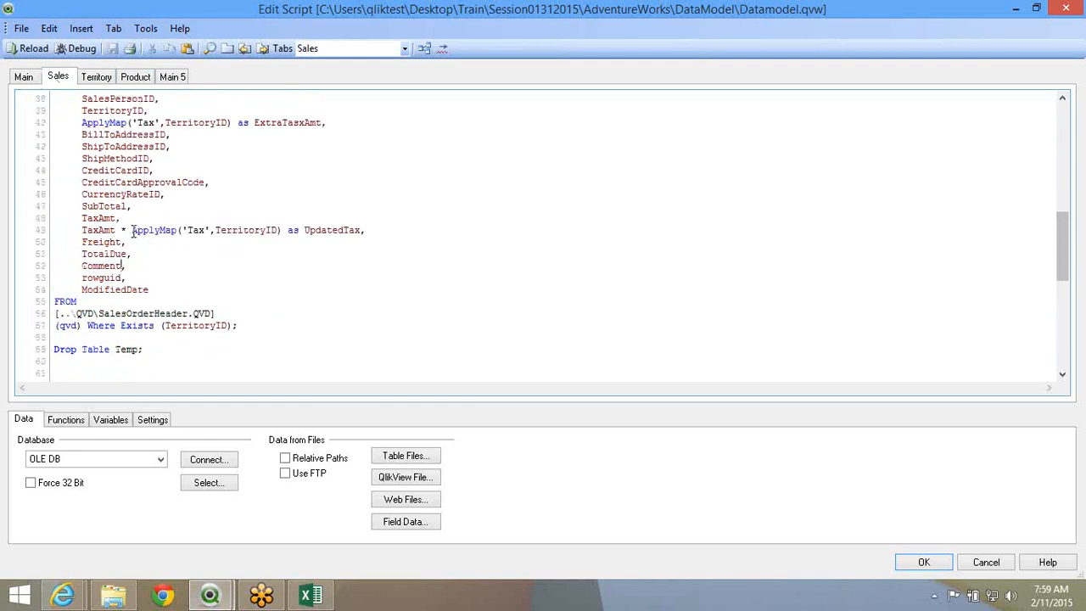
drag(132, 230, 284, 231)
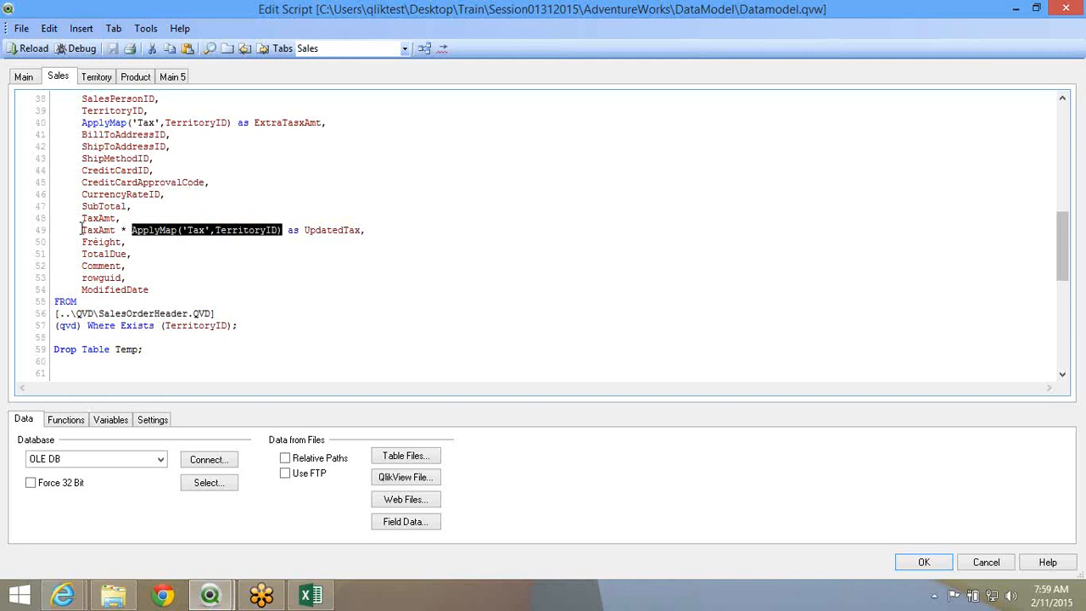
drag(81, 230, 376, 222)
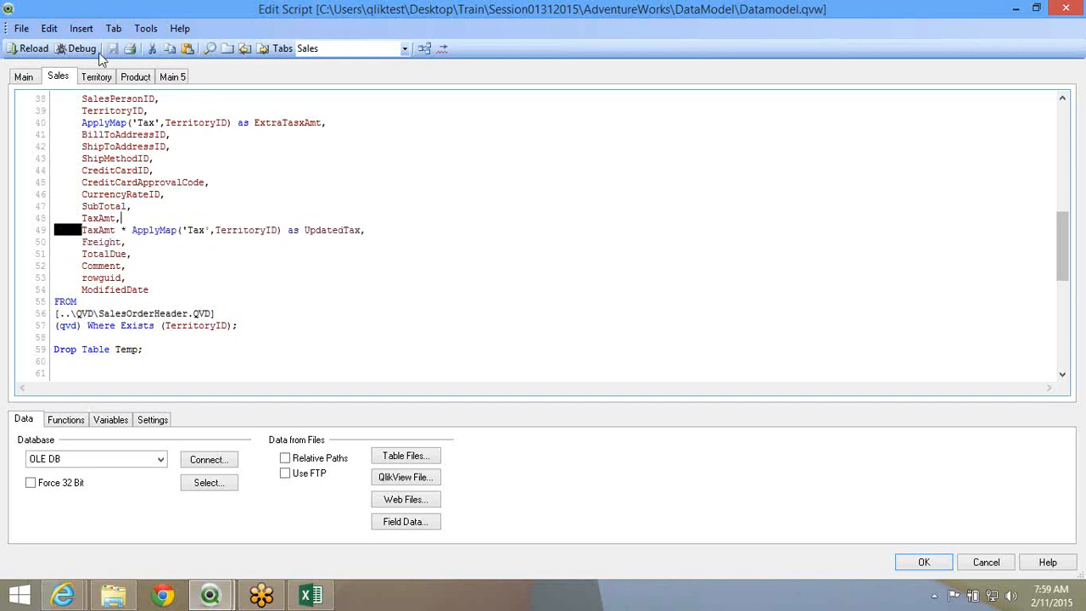
click(30, 49)
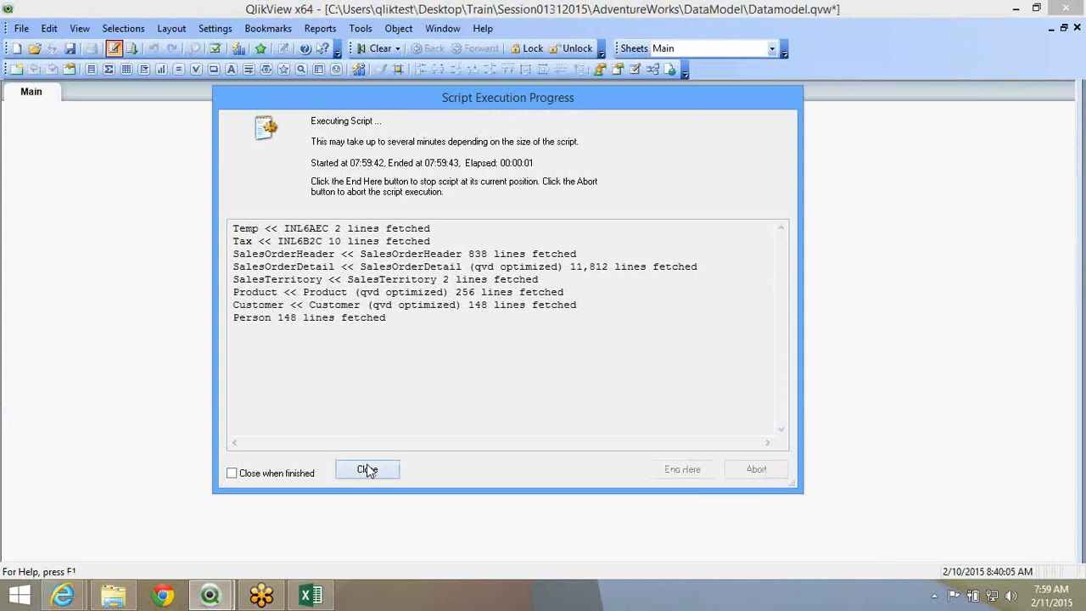
click(367, 470)
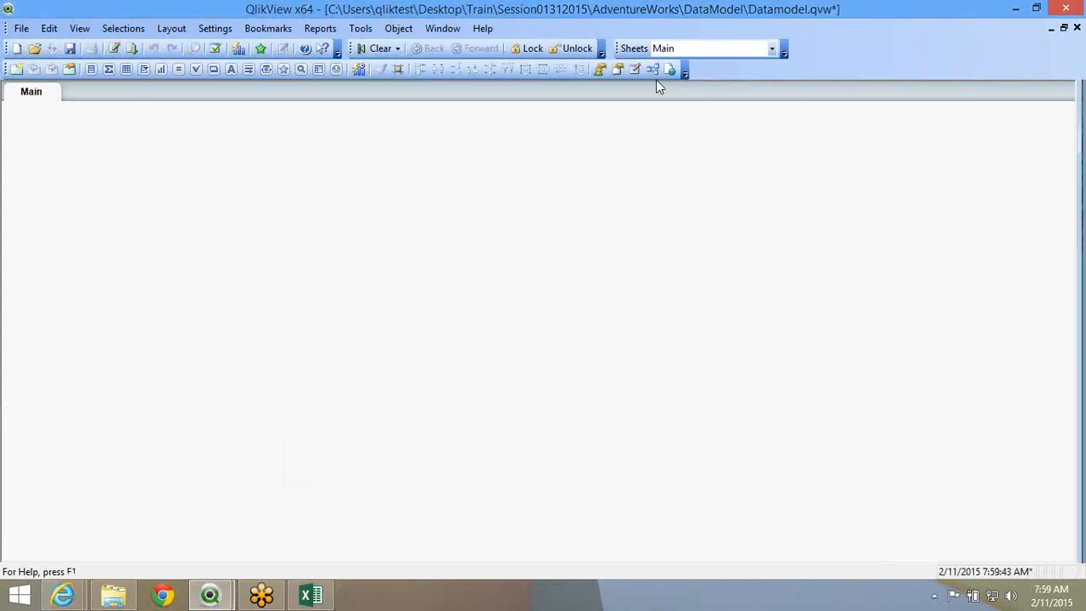
Preview the SalesOrderHeader table's data in the Table Viewer and compare its TaxAmt and UpdatedTax columns
click(652, 68)
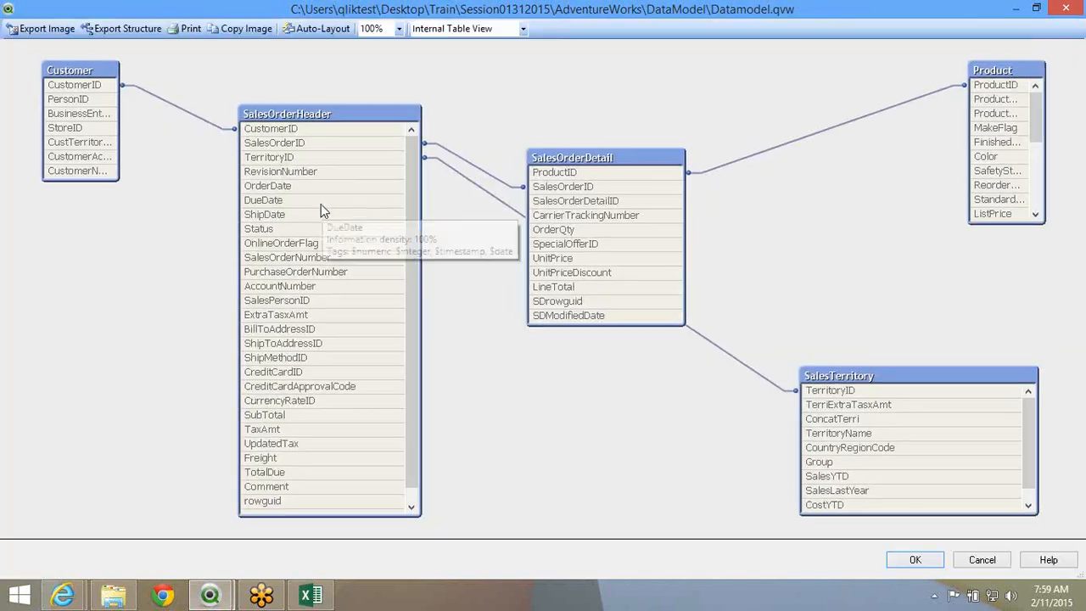
right_click(322, 204)
click(339, 209)
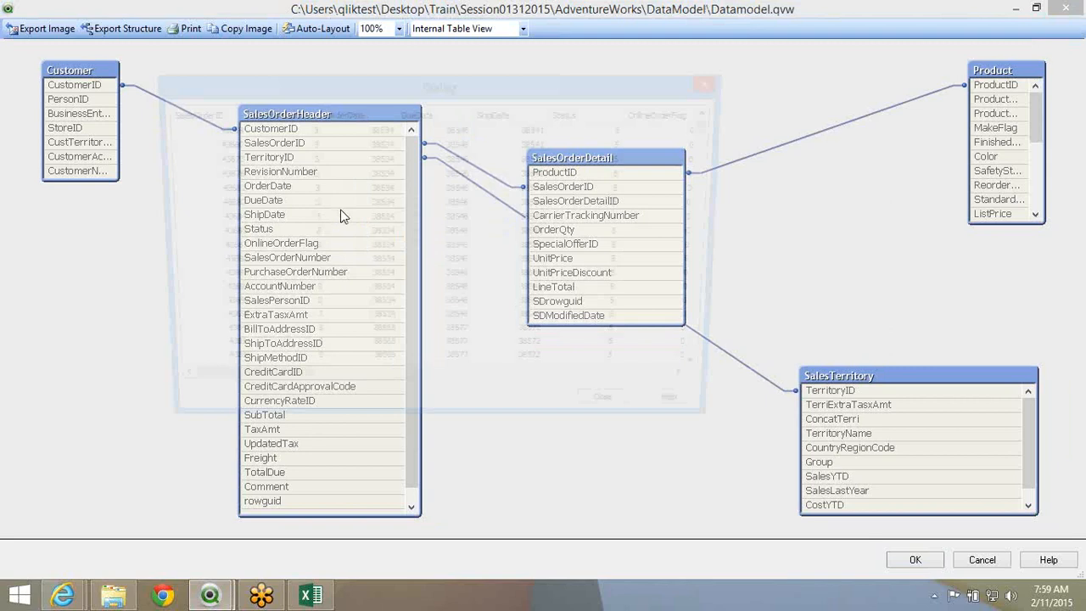
drag(270, 390, 567, 407)
click(511, 131)
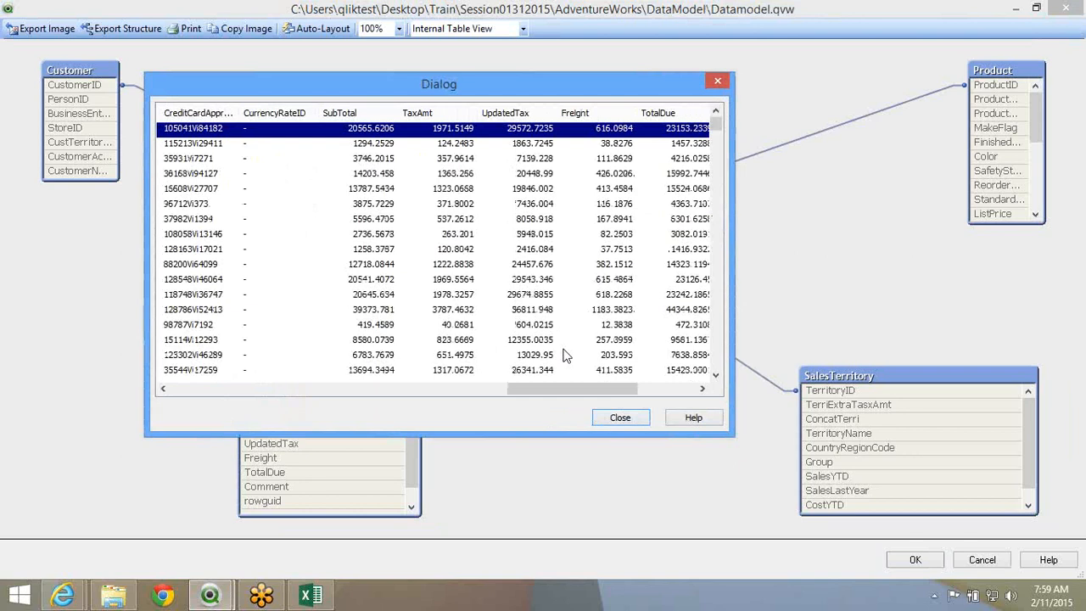
click(617, 422)
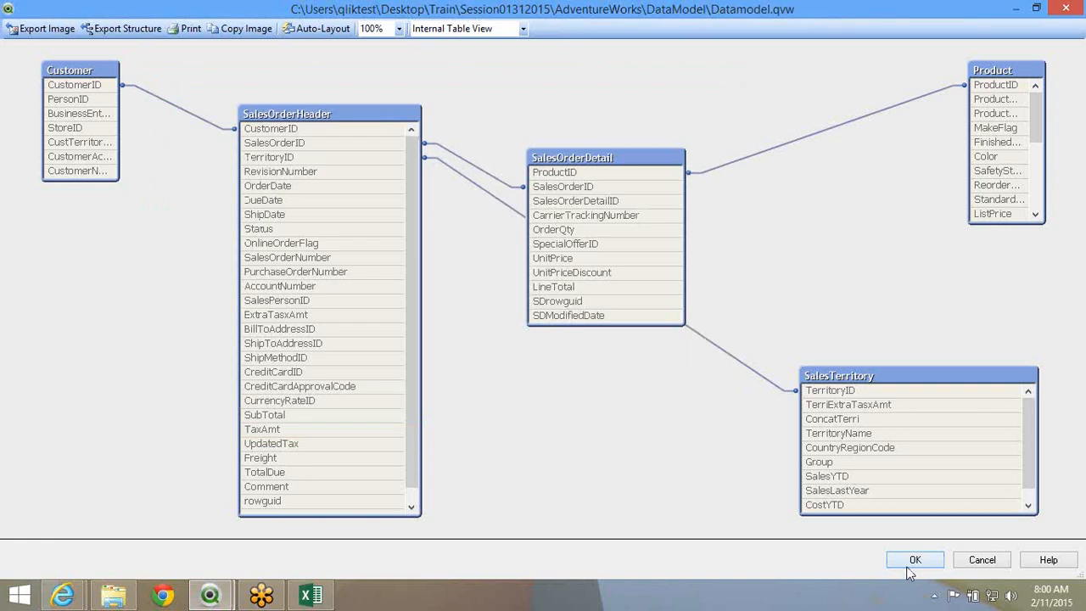
click(910, 564)
Review the SalesOrderHeader load in the Sales script, reload the data again, and accept the sheet properties without adding listbox fields
key(ctrl+e)
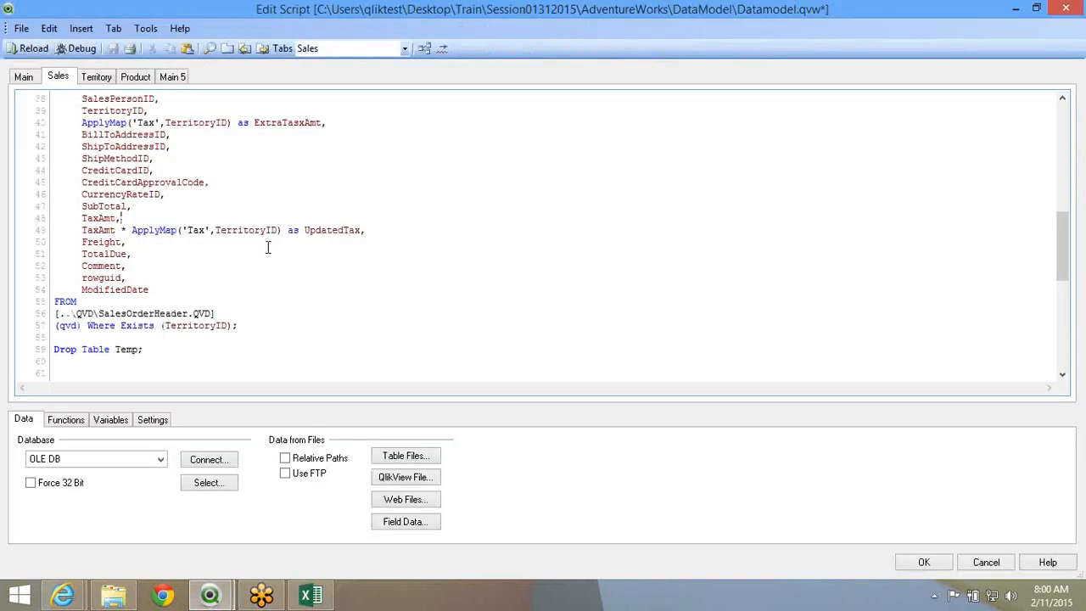
scroll(268, 247, up, 3)
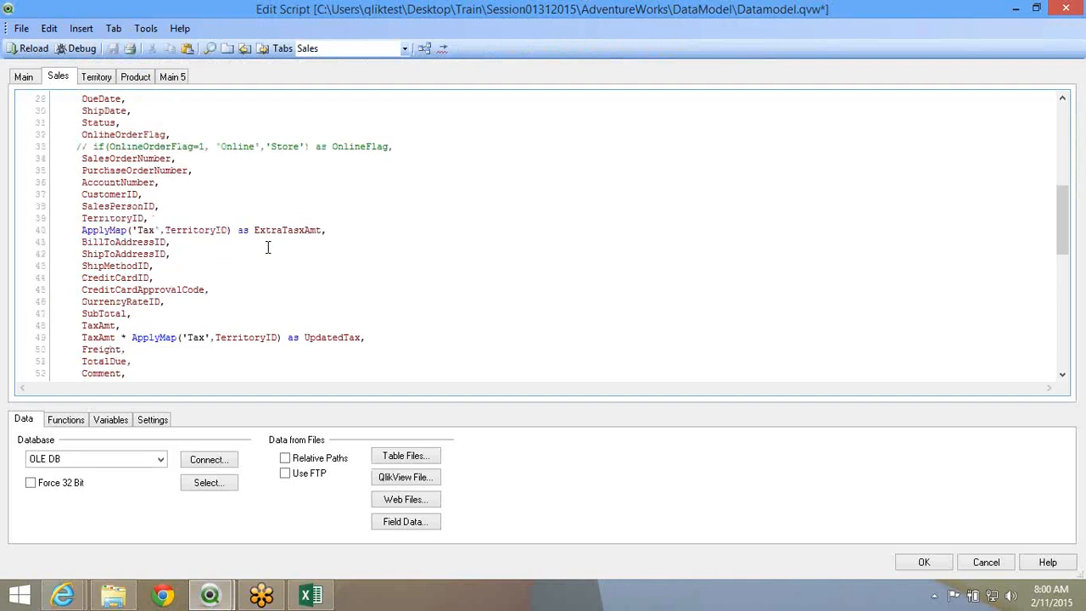
scroll(401, 223, up, 5)
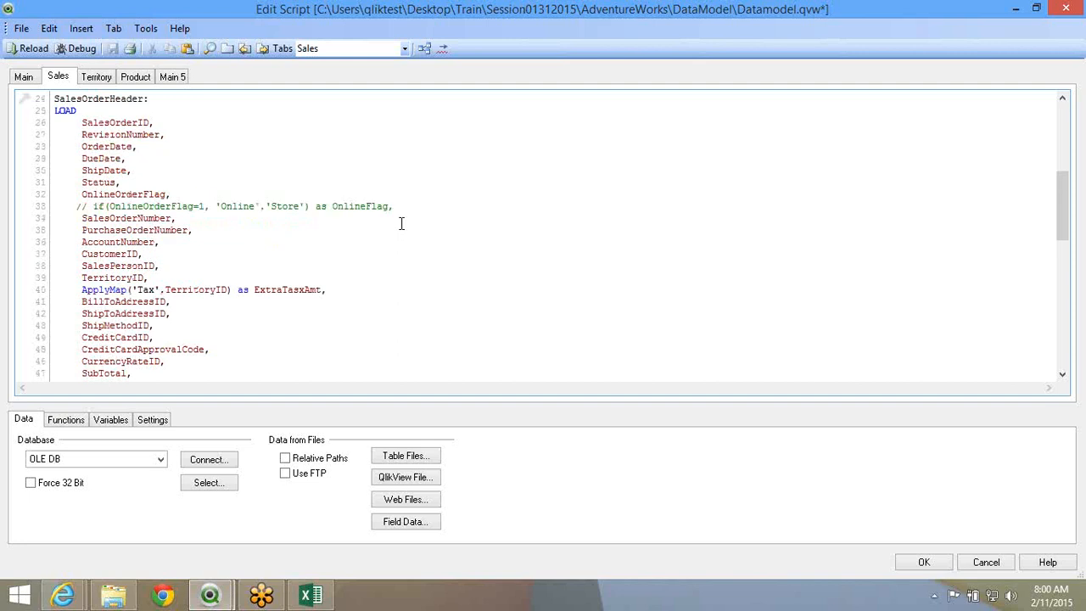
scroll(401, 223, down, 4)
scroll(401, 224, down, 4)
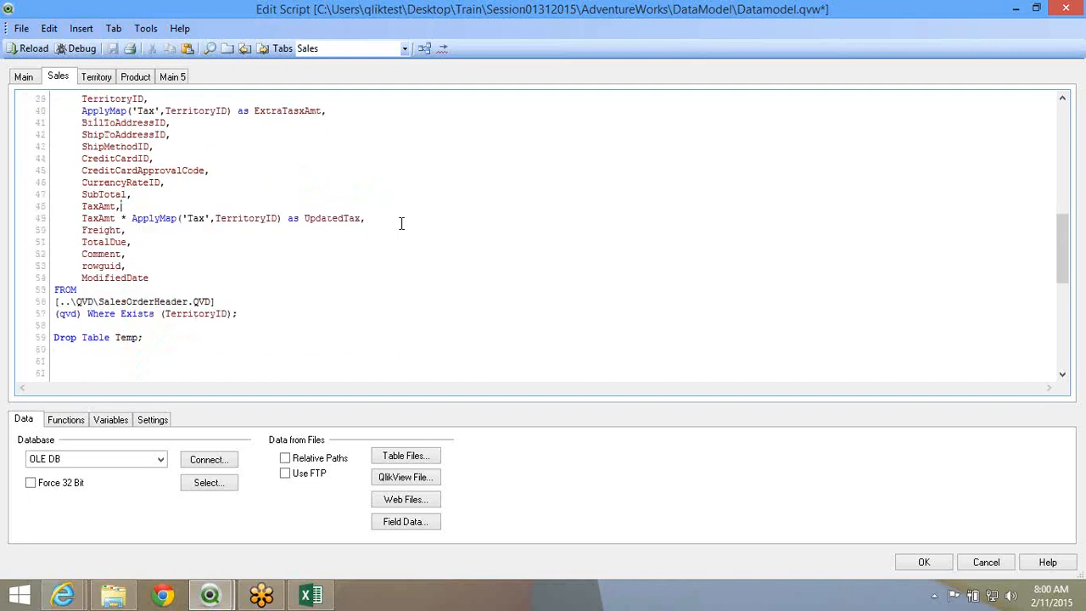
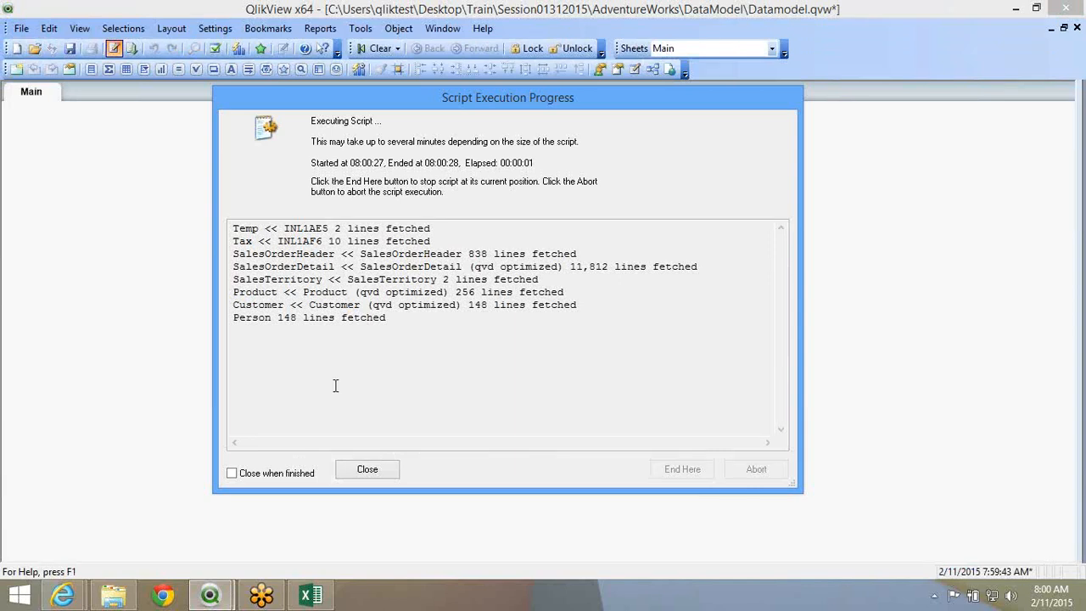
click(350, 470)
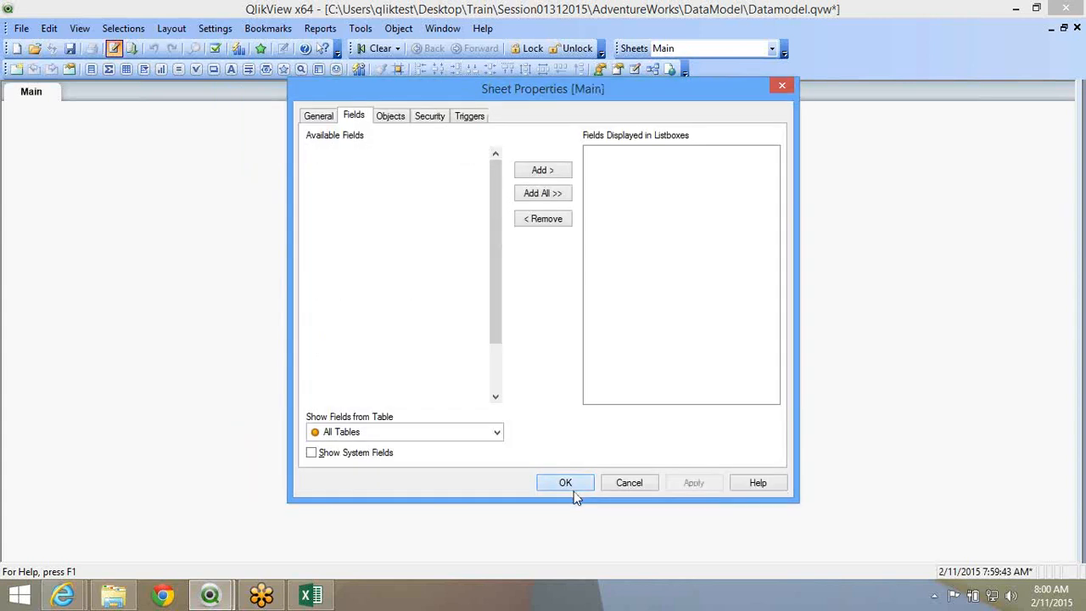
click(565, 482)
Review the Sales script from the Temp and Tax mapping tables through the commented-out resident load to the SalesOrderDetail load
key(ctrl+e)
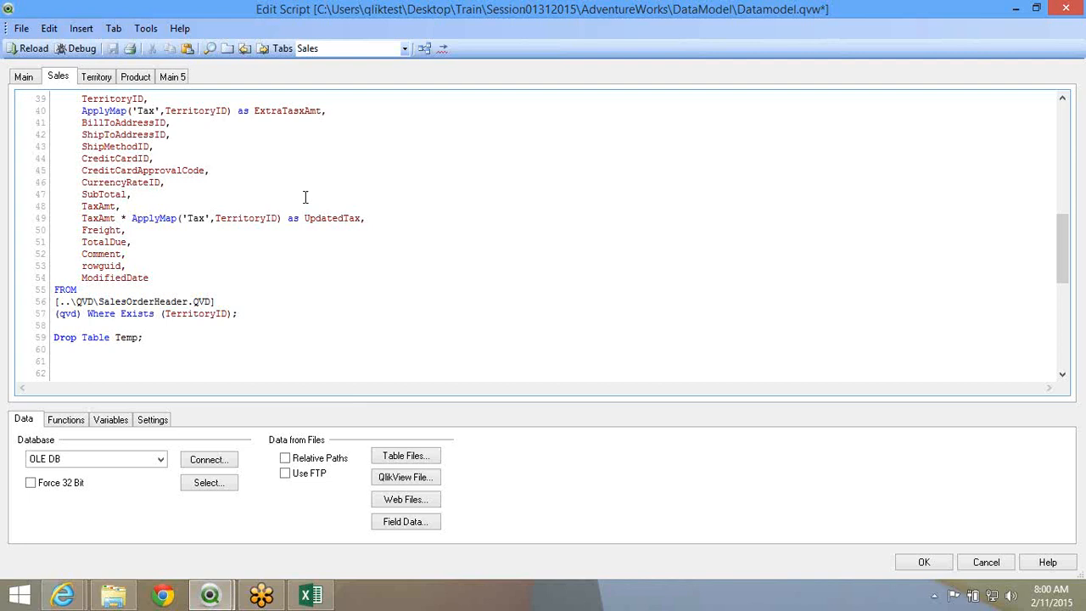
scroll(305, 197, down, 4)
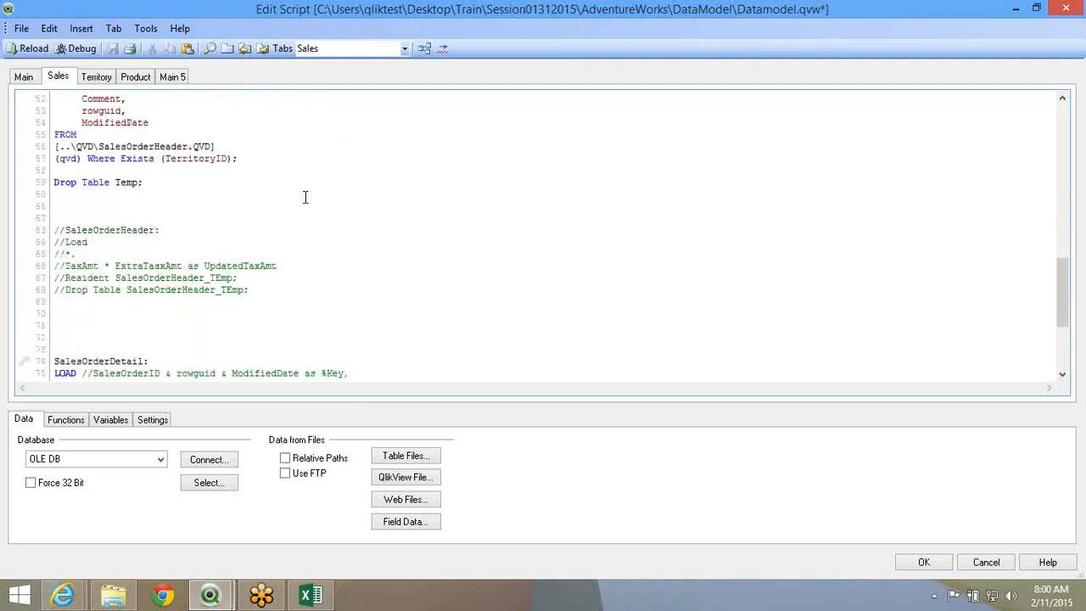
scroll(307, 204, up, 5)
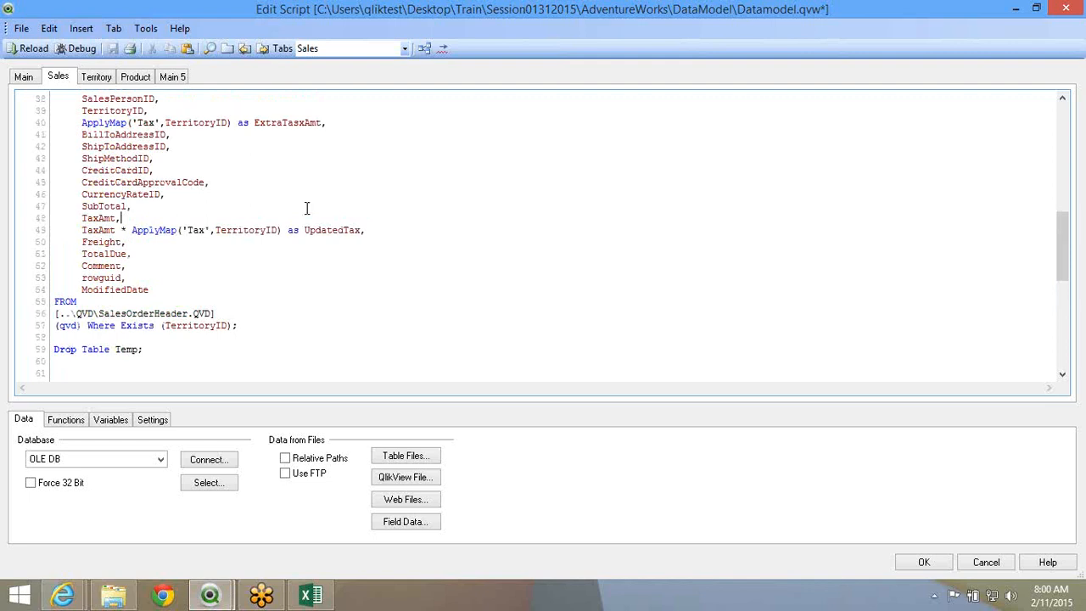
click(309, 218)
scroll(311, 225, up, 12)
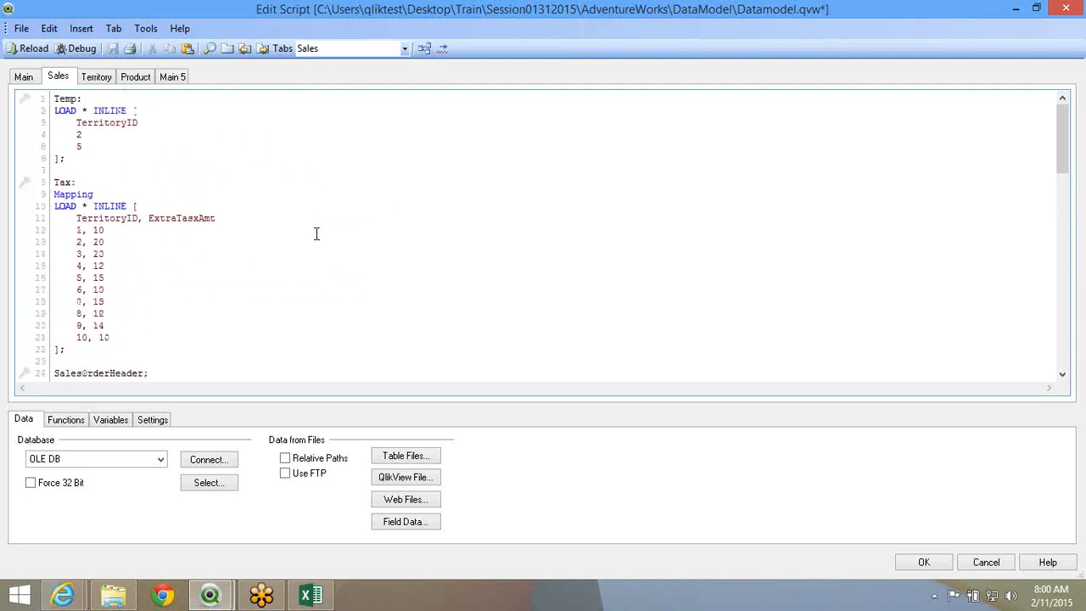
scroll(316, 231, down, 15)
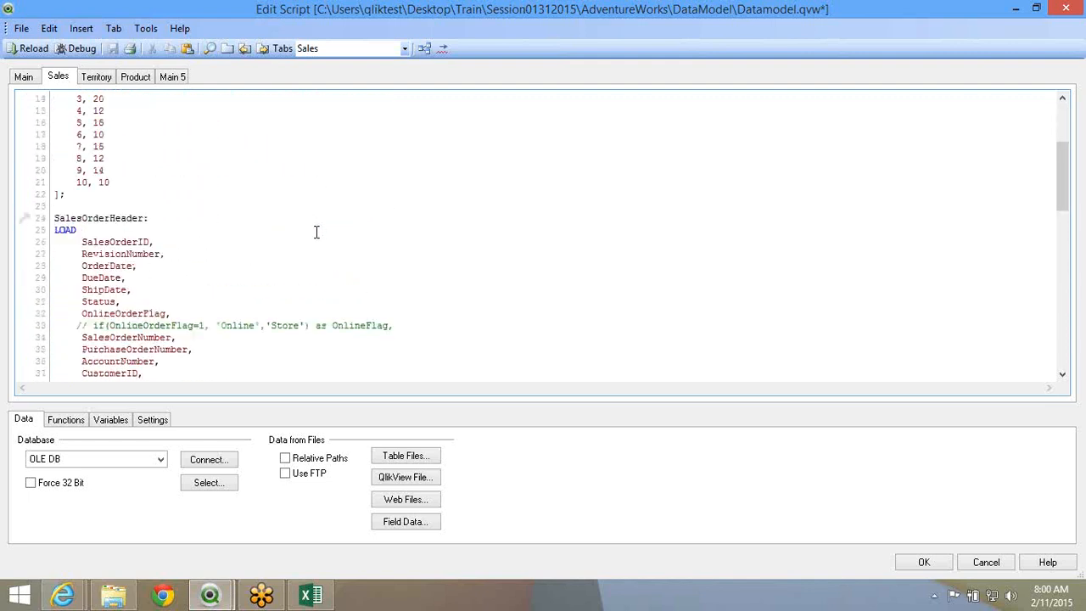
scroll(278, 322, down, 5)
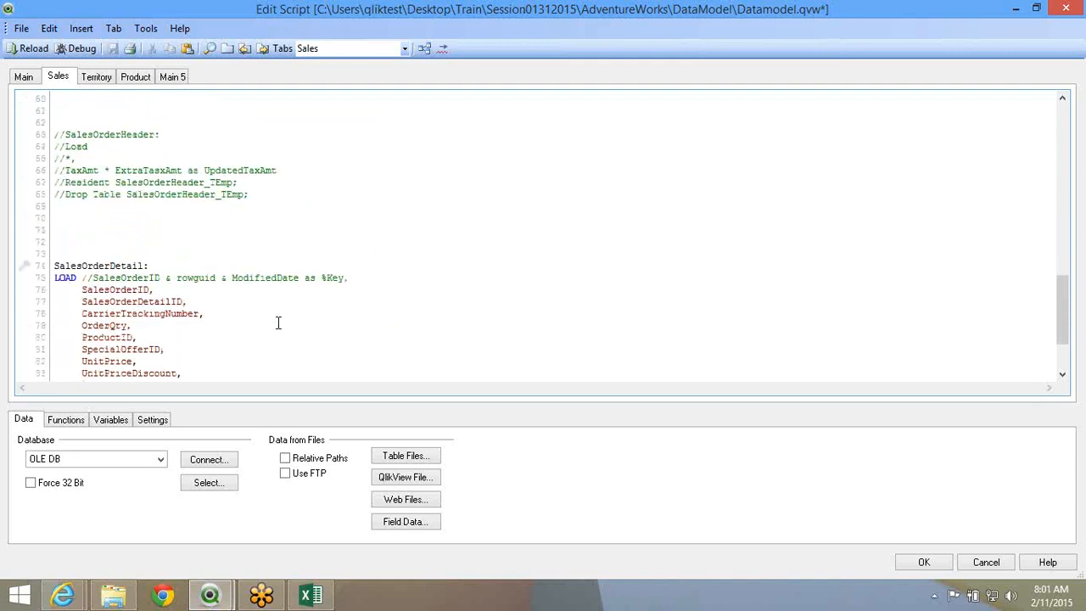
scroll(278, 322, down, 3)
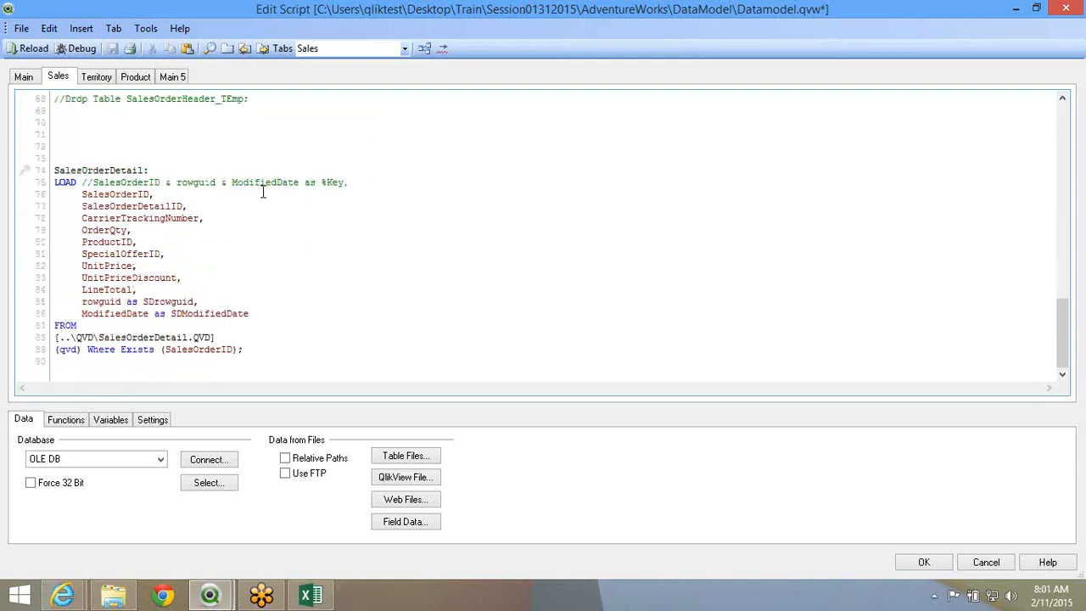
scroll(264, 191, up, 10)
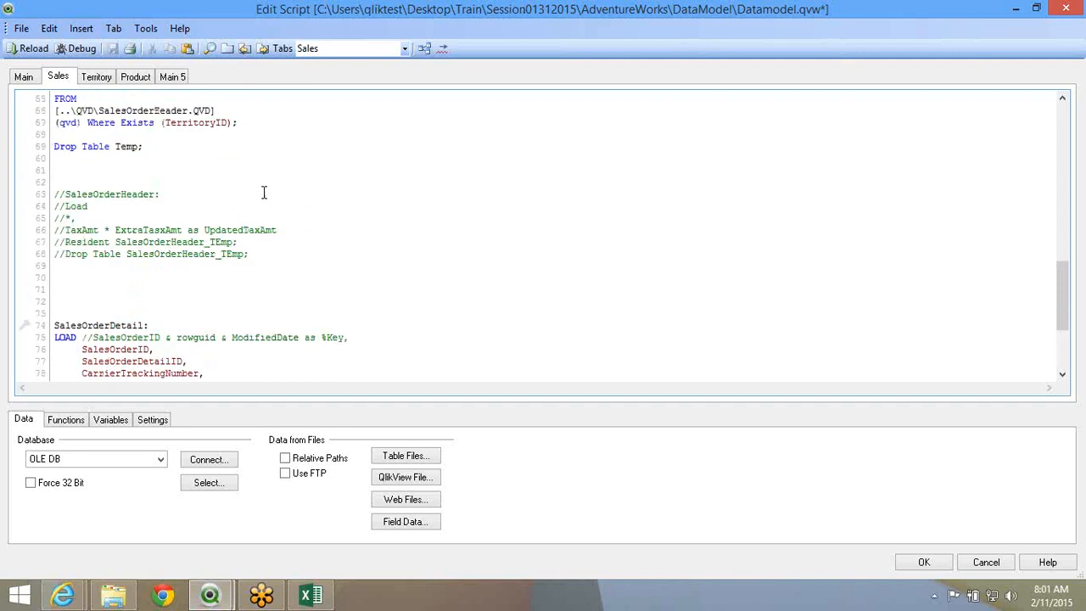
scroll(264, 210, up, 7)
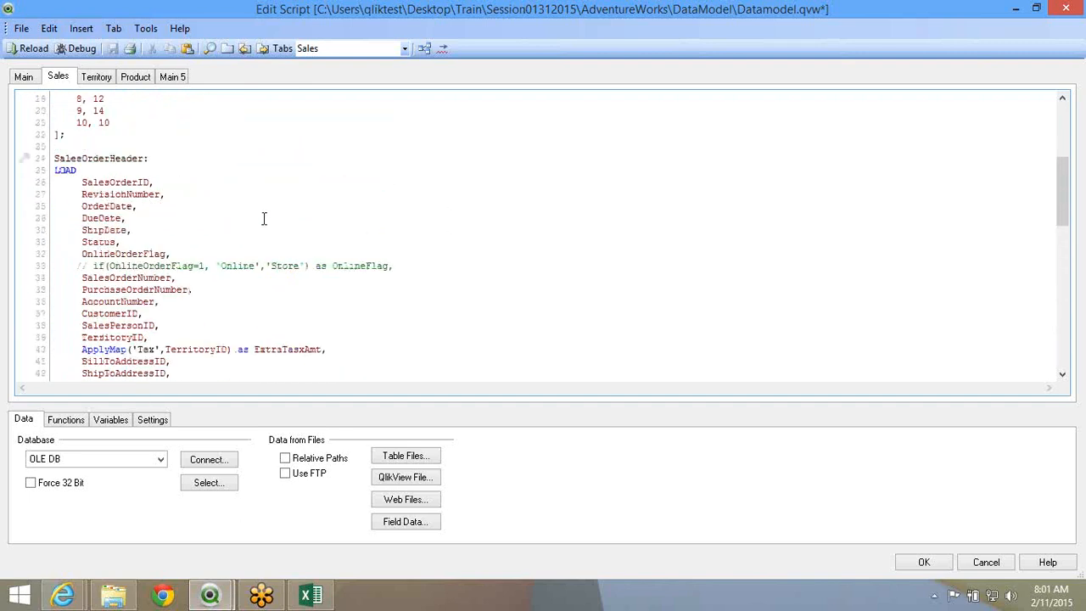
Insert a new line below OrderDate in the SalesOrderHeader load and start it with Today() -
key(super+c)
click(105, 210)
double_click(105, 208)
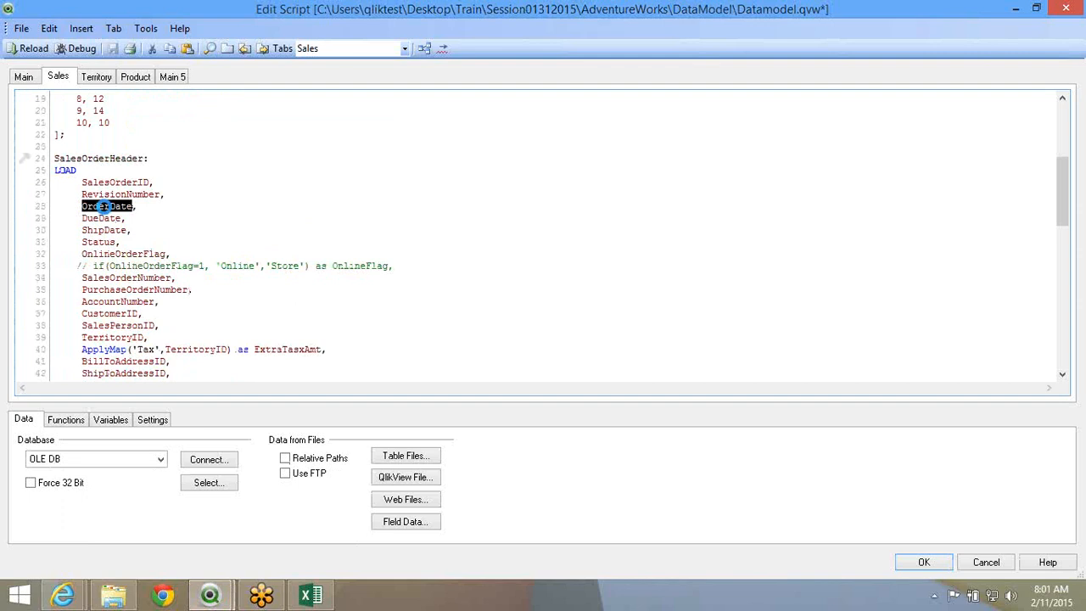
click(110, 227)
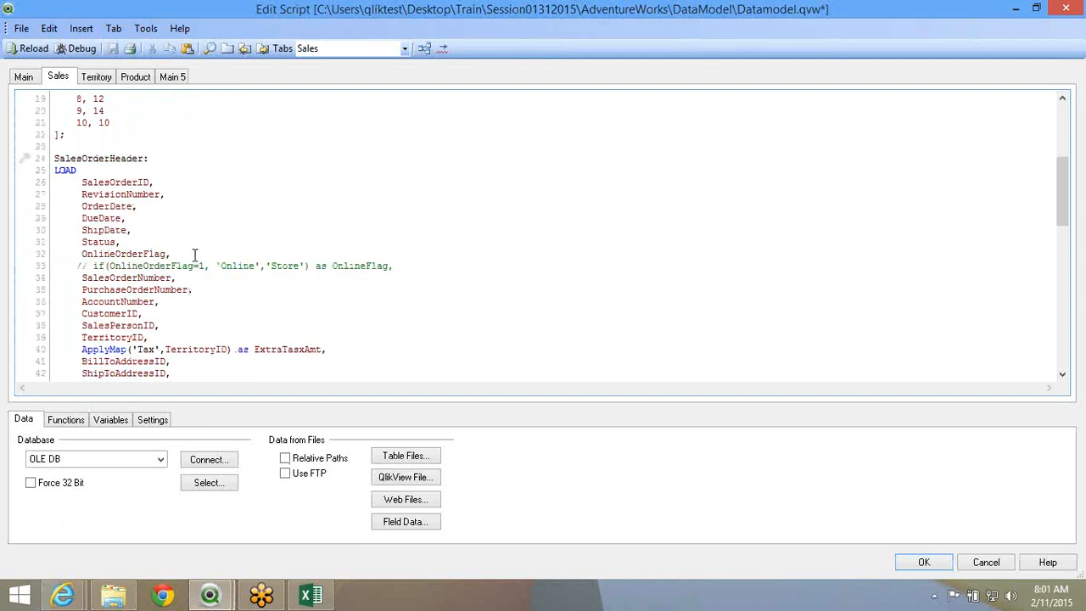
click(149, 206)
key(Return)
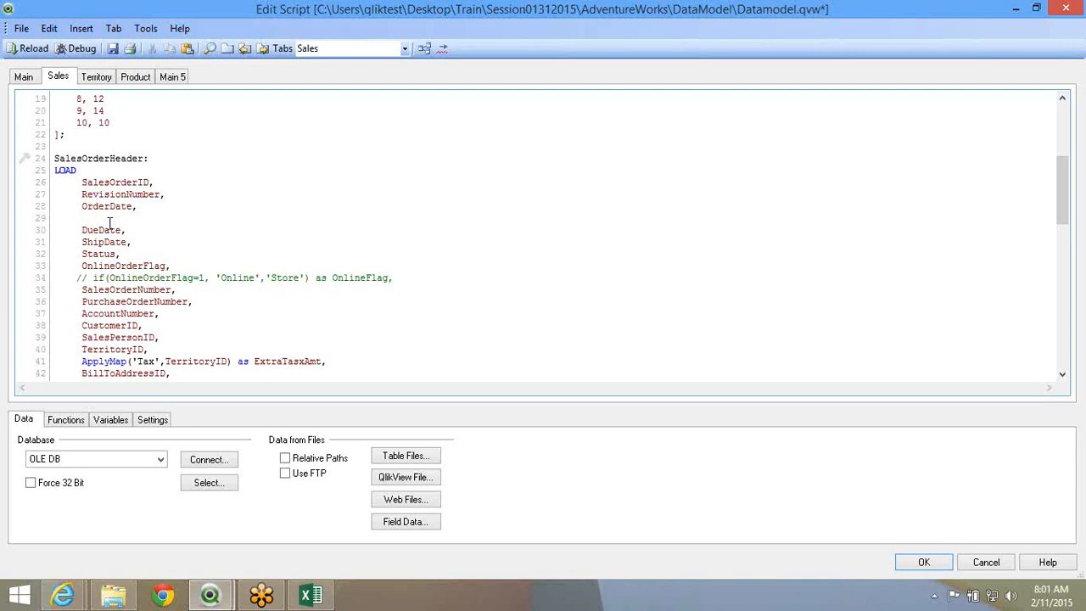
text(Ord)
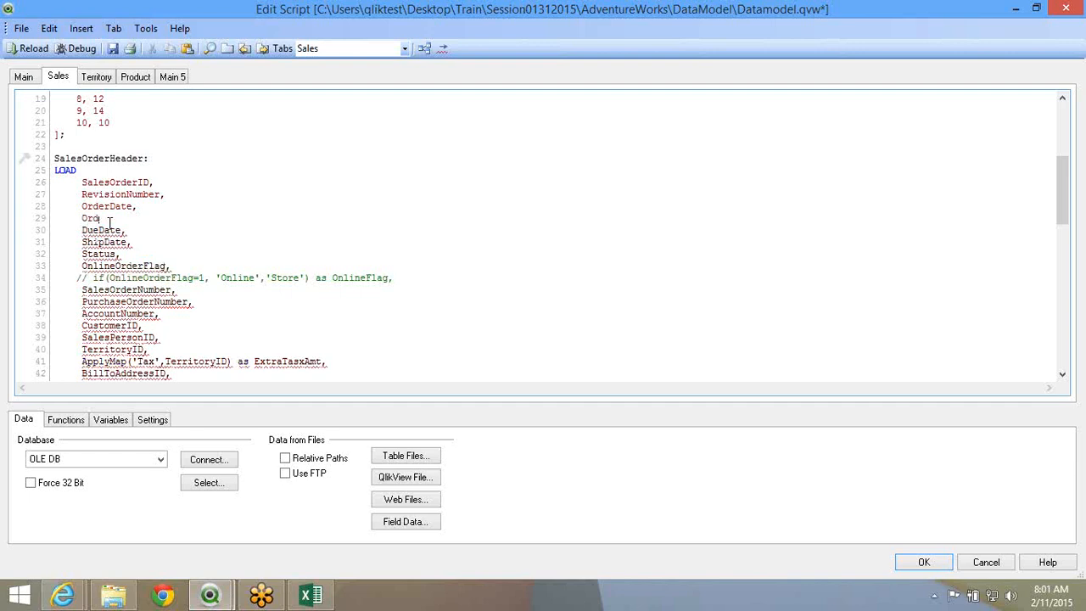
key(BackSpace)
key(BackSpace)
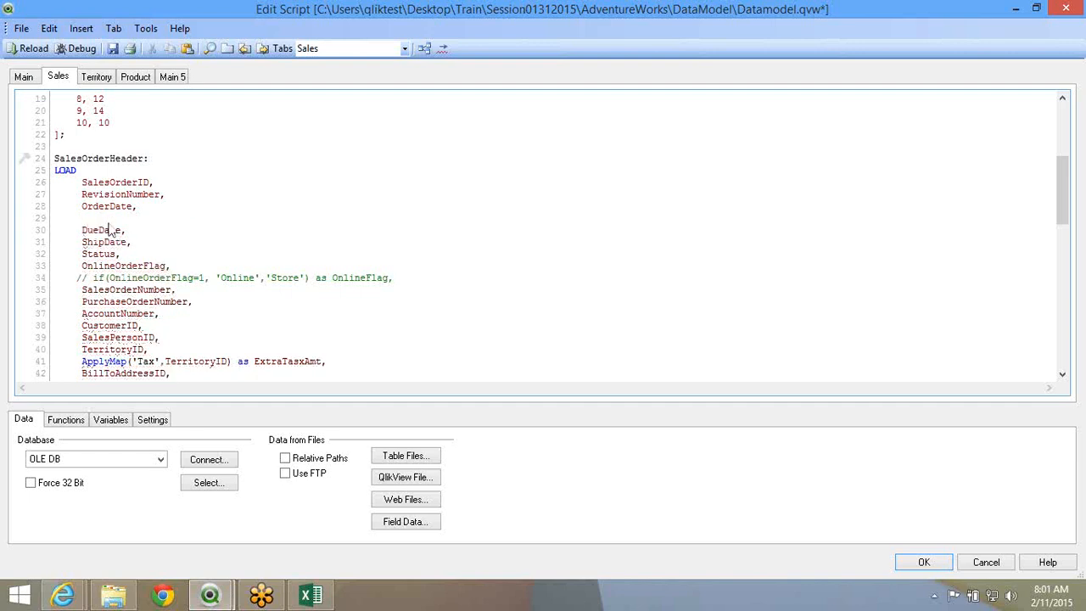
text(Today)
key(BackSpace)
key(BackSpace)
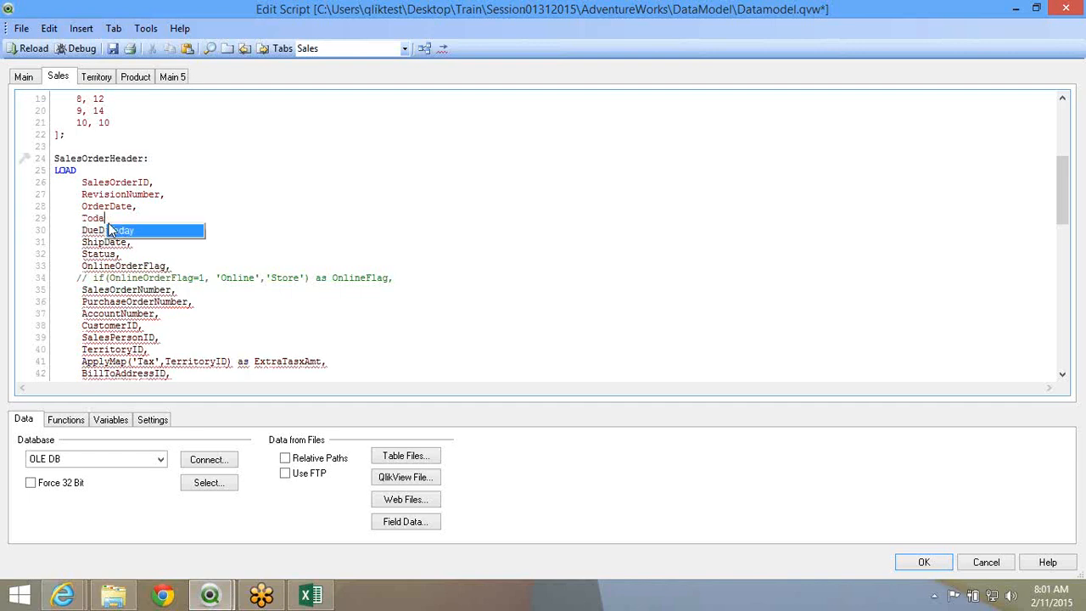
text(y() -)
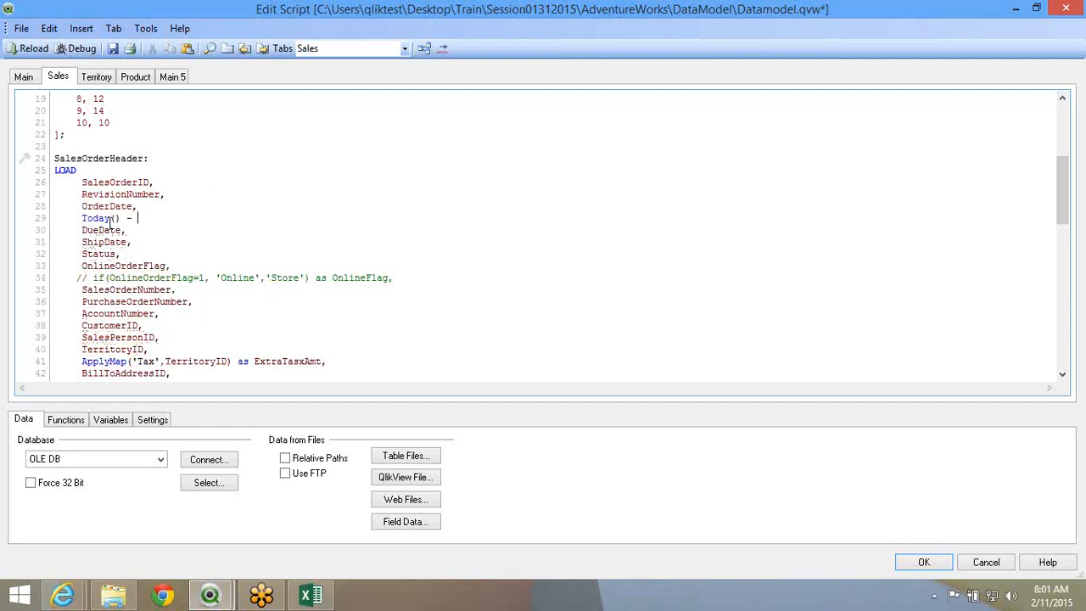
Complete the new line as Today() - OrderDate as DaysOpen, with a trailing comma
double_click(110, 195)
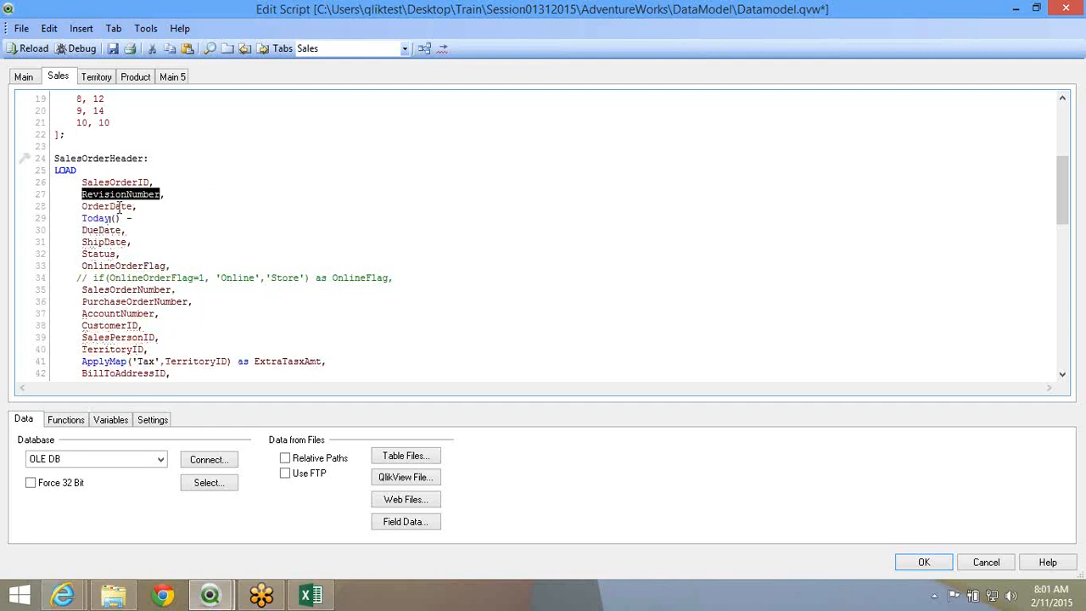
double_click(111, 207)
click(149, 222)
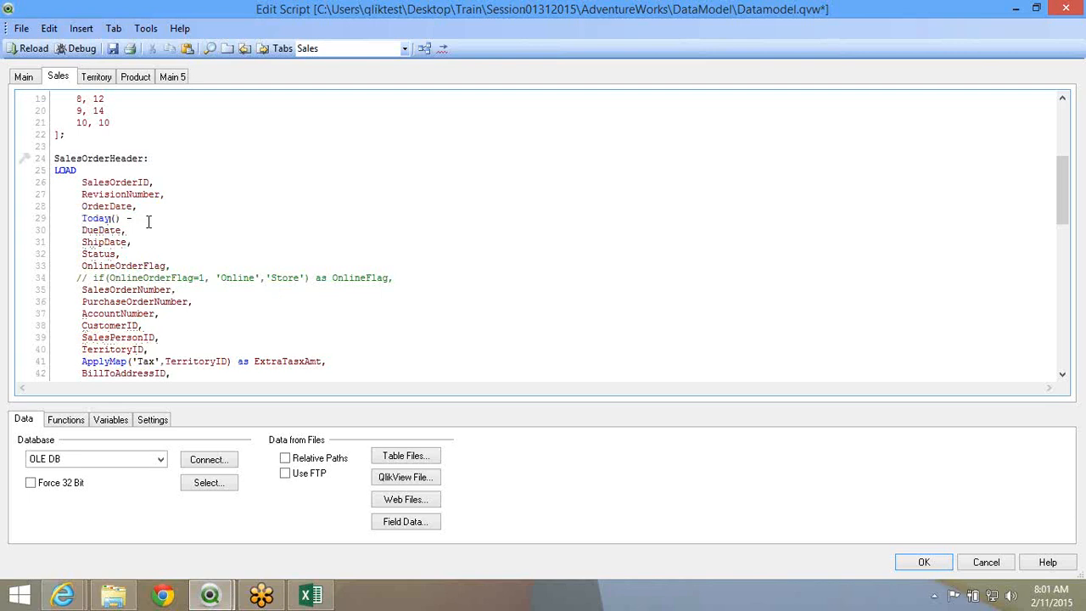
key(ctrl+v)
text(as Days)
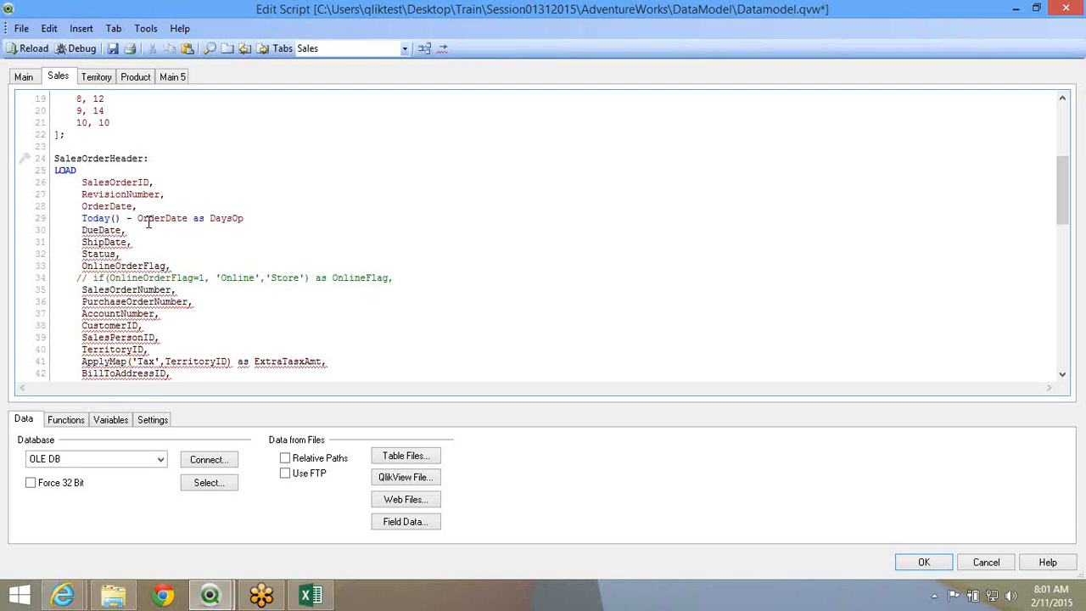
text(Open,)
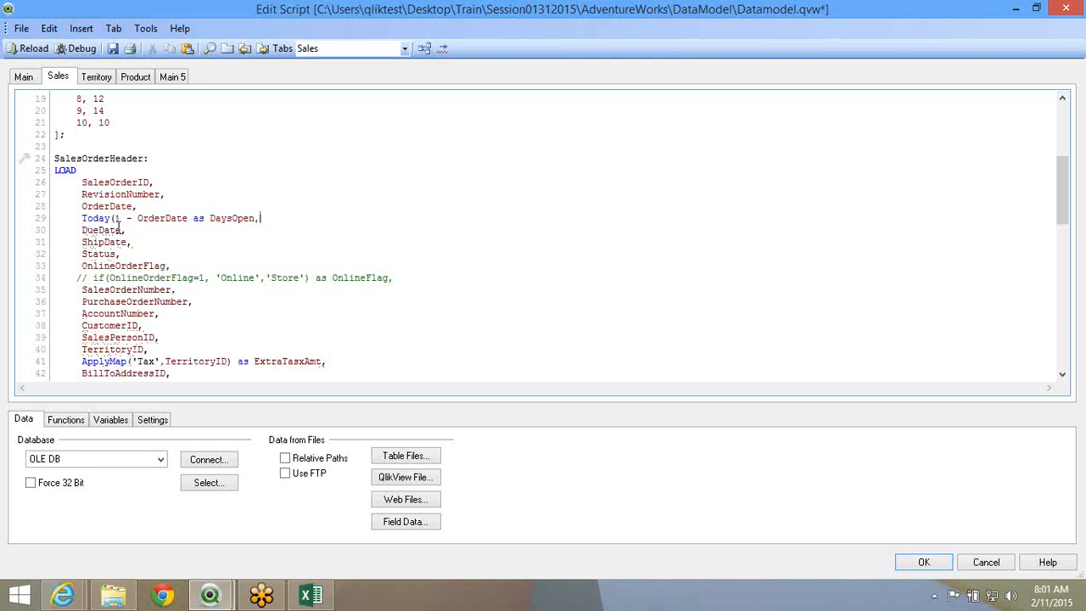
Save the script, reload the data, and accept the sheet properties without adding listbox fields
click(112, 50)
click(25, 51)
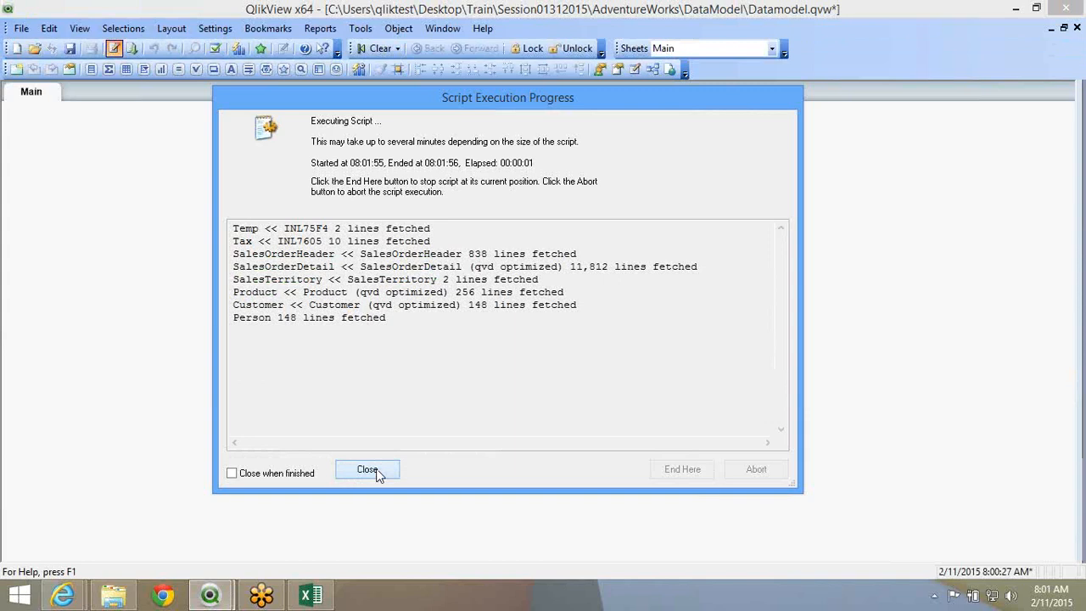
click(376, 472)
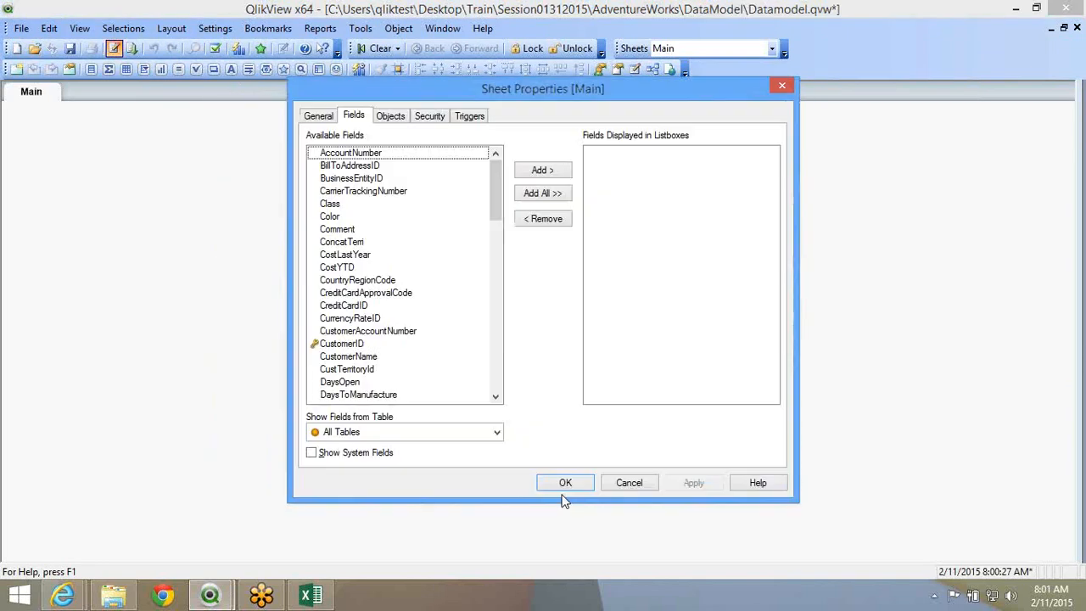
click(565, 490)
Add the DaysOpen field as a list box on the Main sheet
right_click(133, 167)
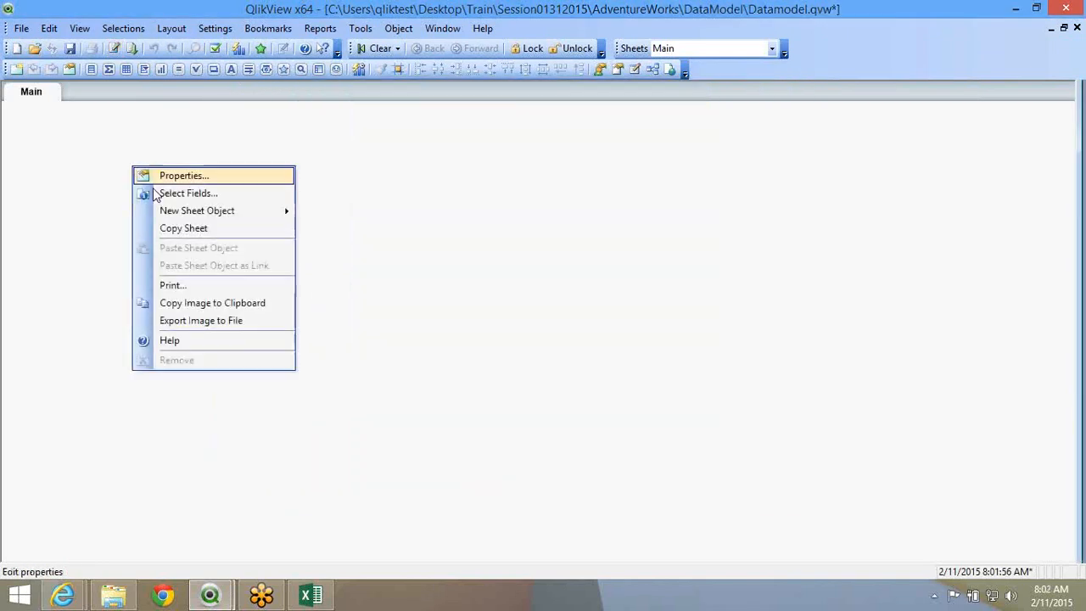
click(167, 198)
click(369, 332)
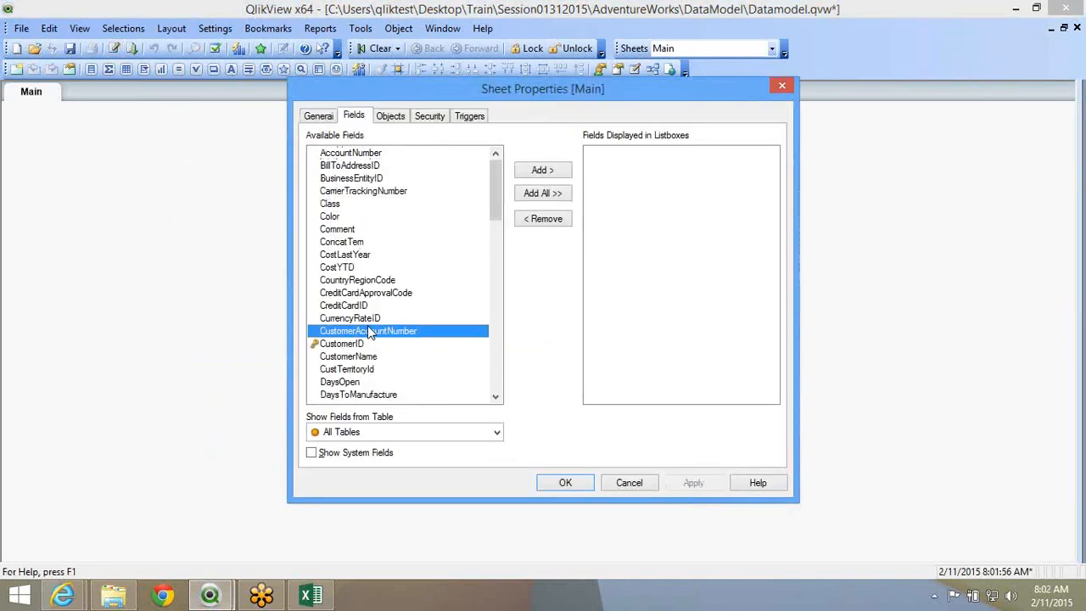
key(d)
click(548, 171)
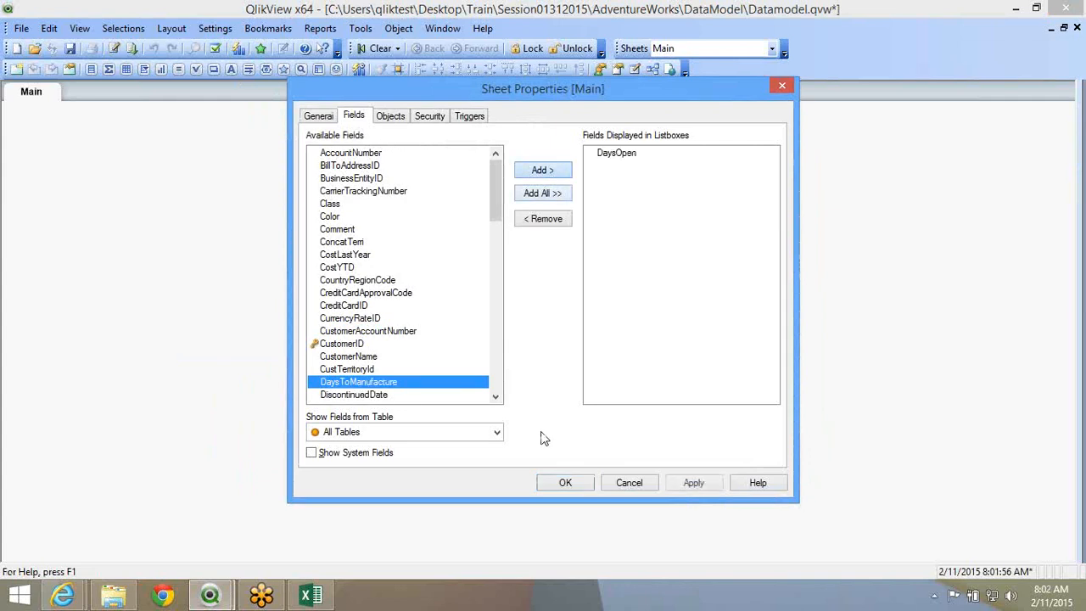
click(562, 488)
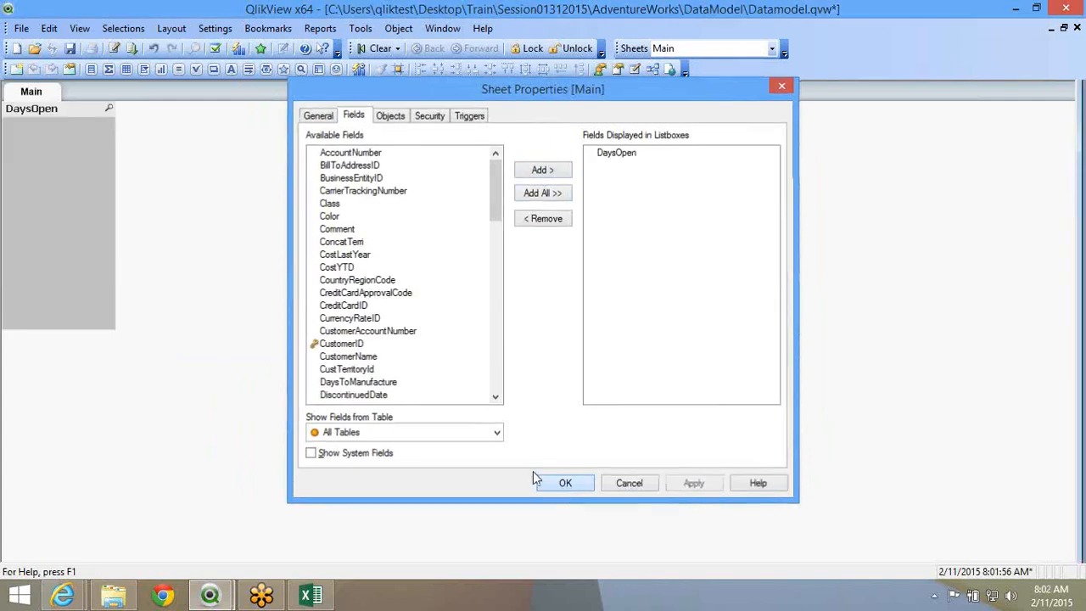
Move the DaysOpen list box in from the sheet's corner, check its range of values, and lengthen it to show more rows
drag(59, 109, 164, 133)
drag(217, 169, 173, 84)
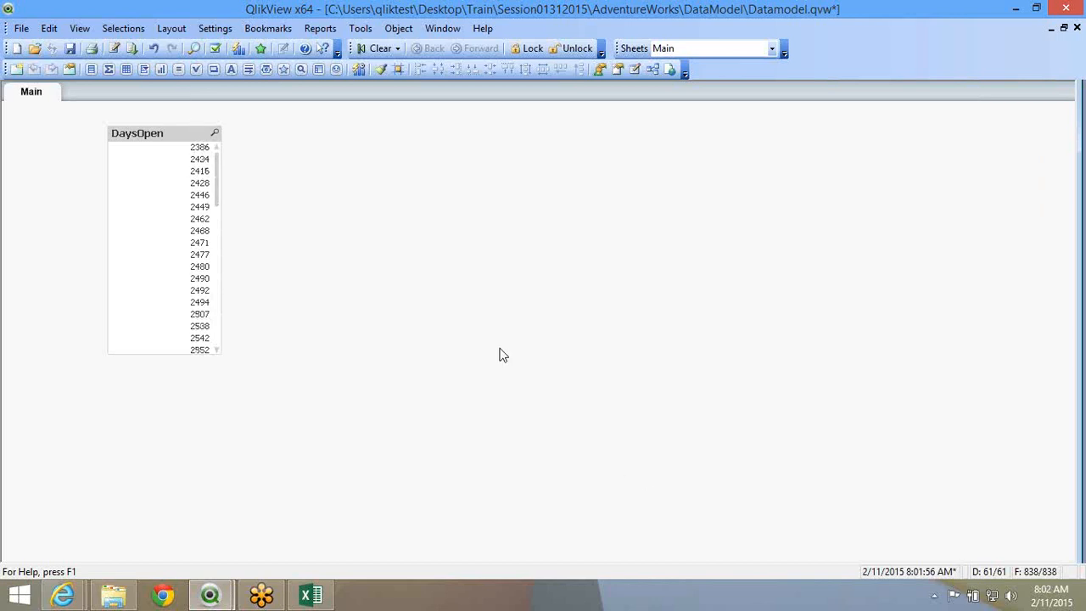
key(super+c)
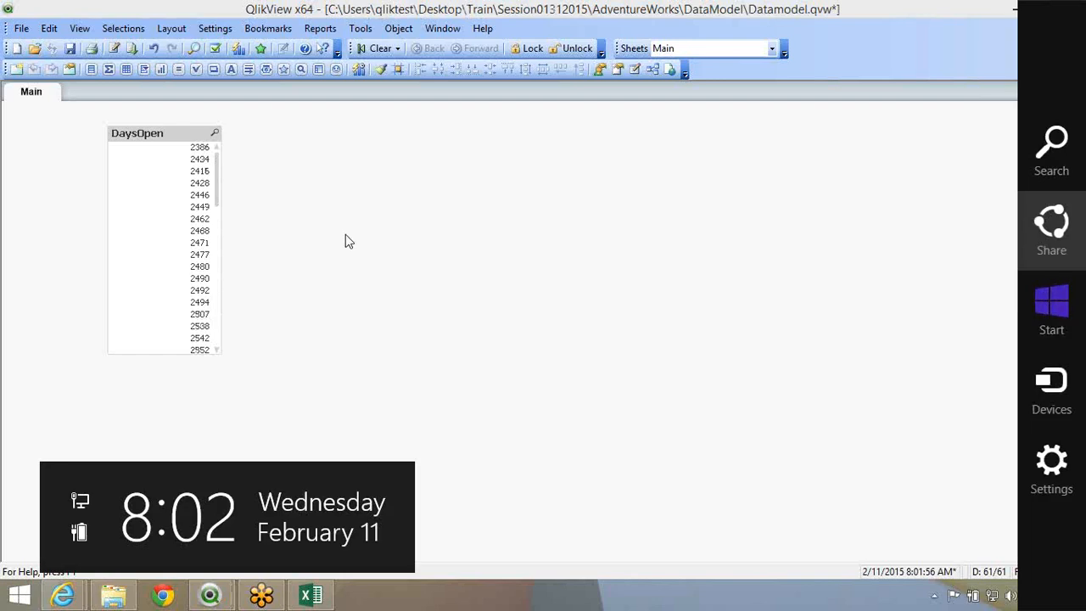
click(340, 229)
click(320, 218)
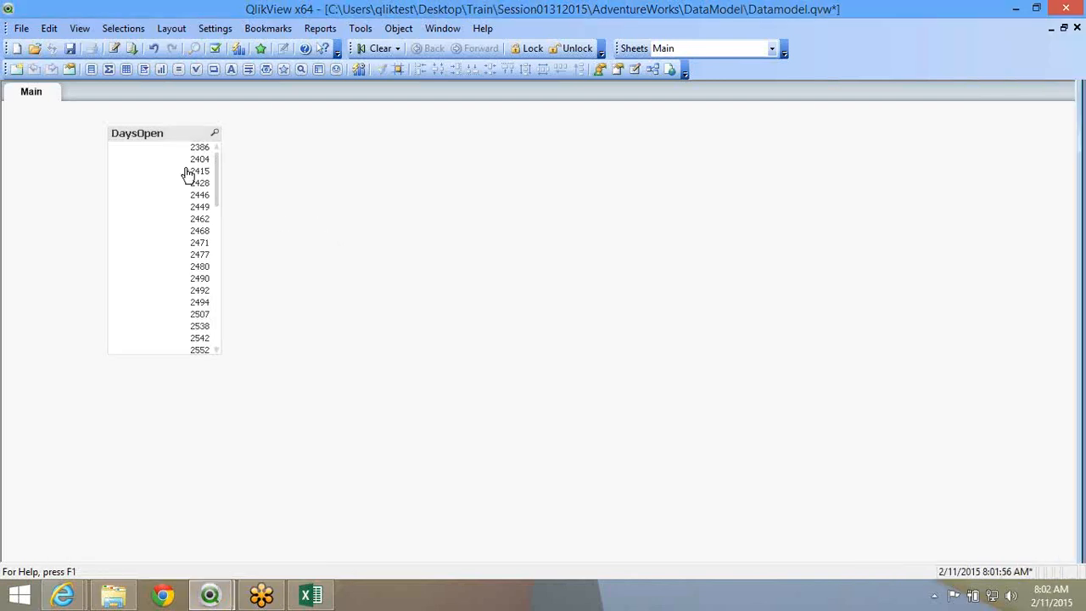
drag(215, 170, 213, 113)
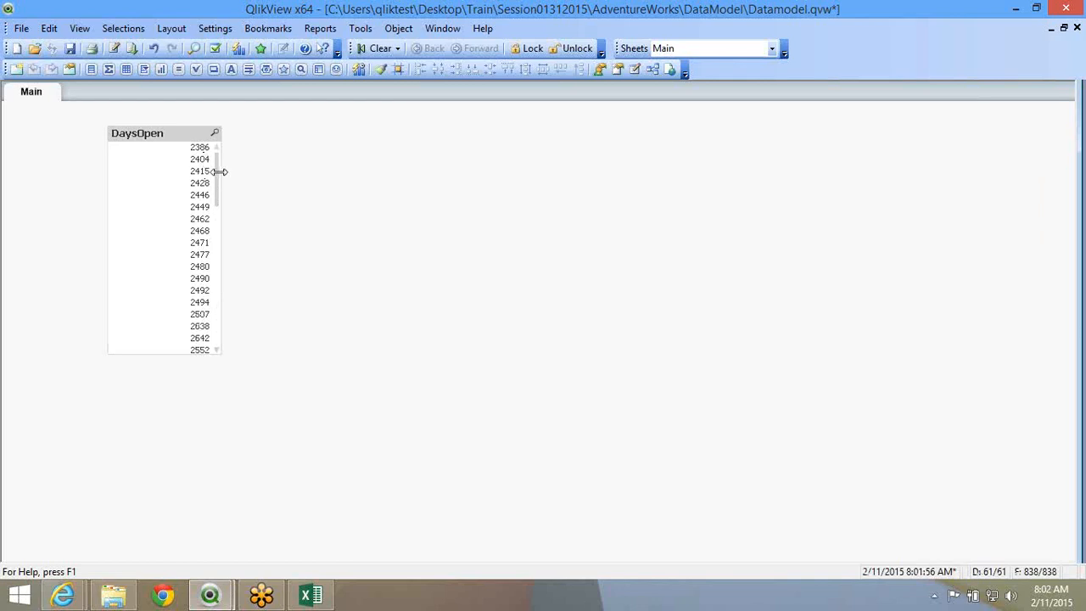
scroll(218, 186, down, 1)
drag(227, 207, 245, 335)
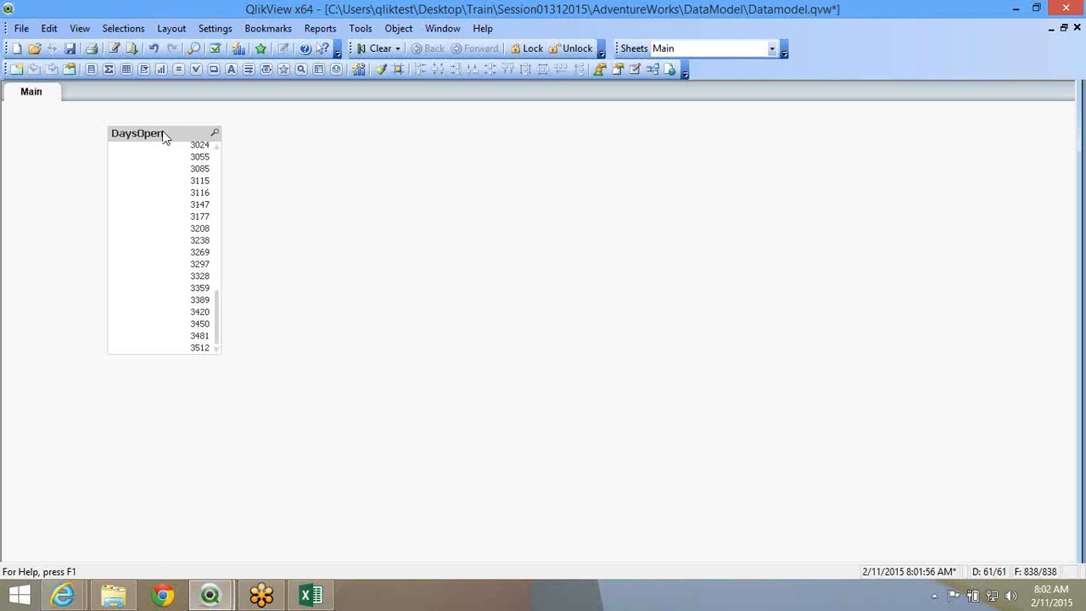
drag(162, 132, 162, 117)
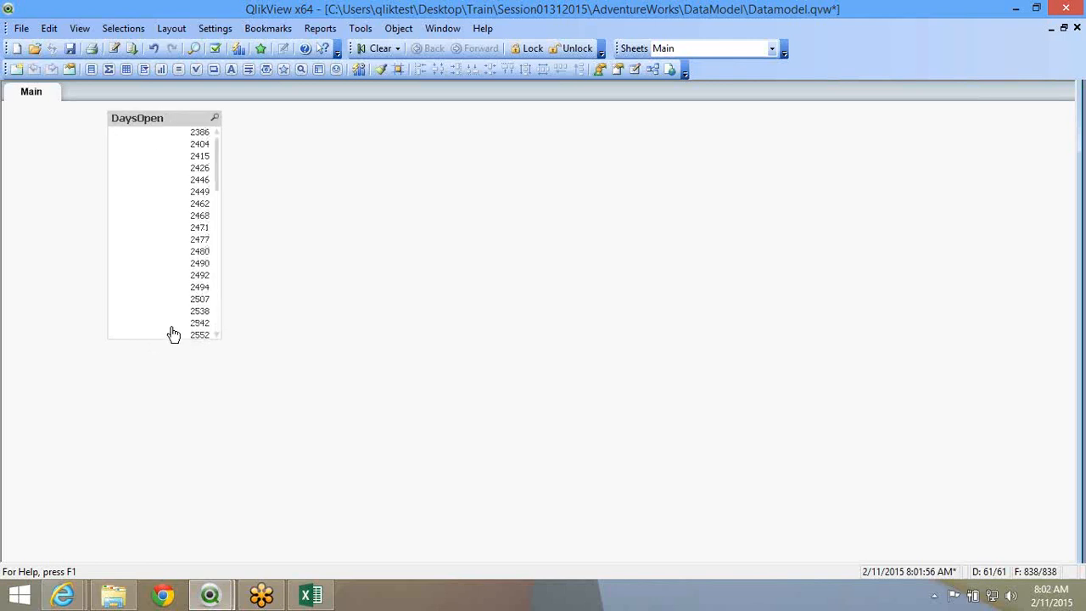
drag(176, 339, 185, 512)
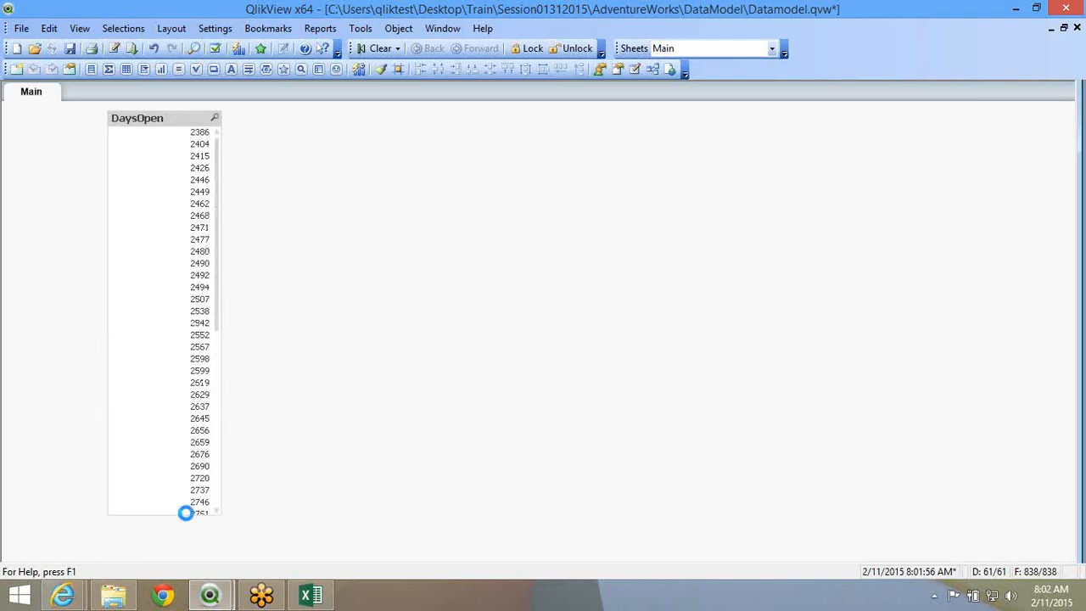
Create a new list box for the OrderDate field and check its values down to the last one
right_click(357, 259)
mouse_move(390, 299)
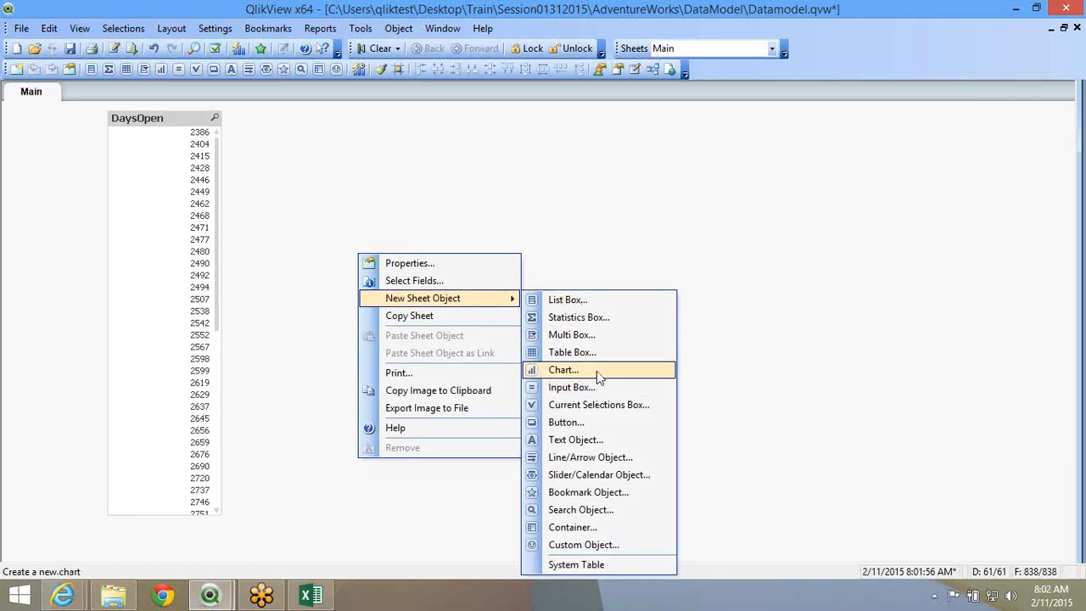
click(421, 241)
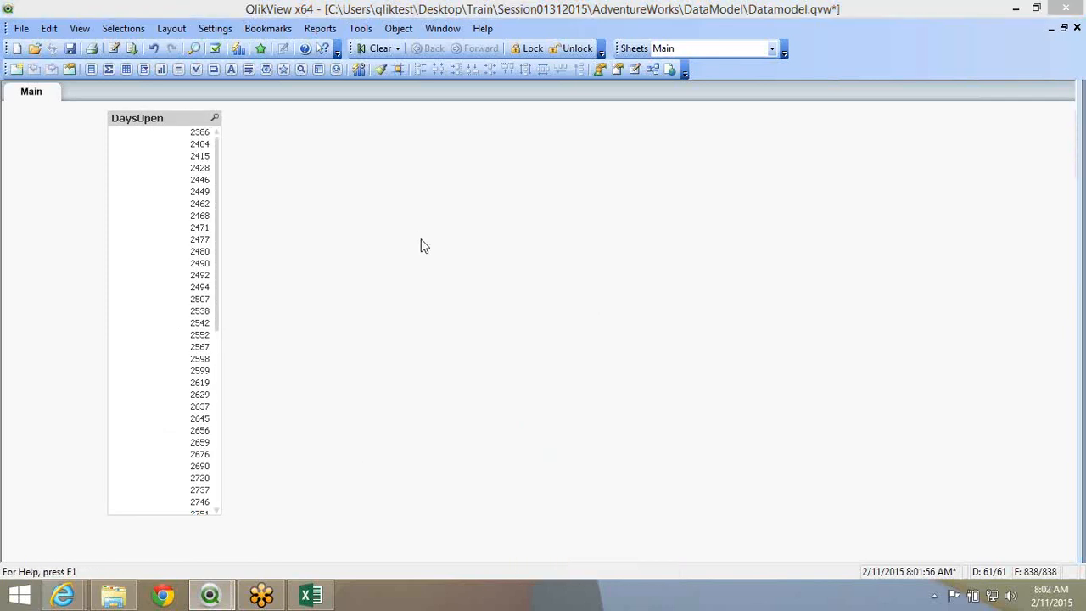
click(412, 189)
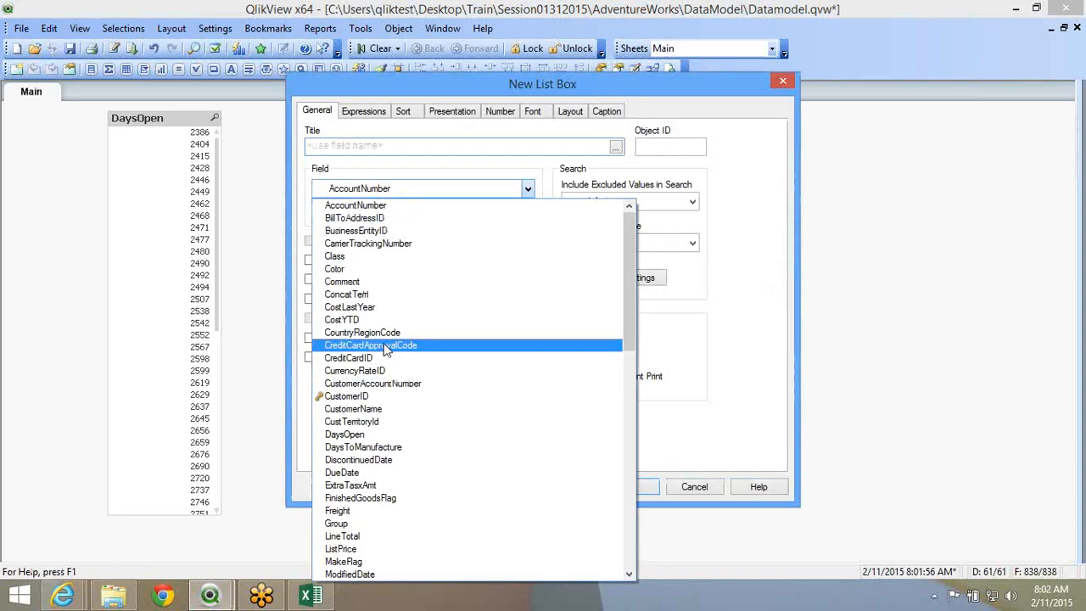
scroll(410, 439, down, 9)
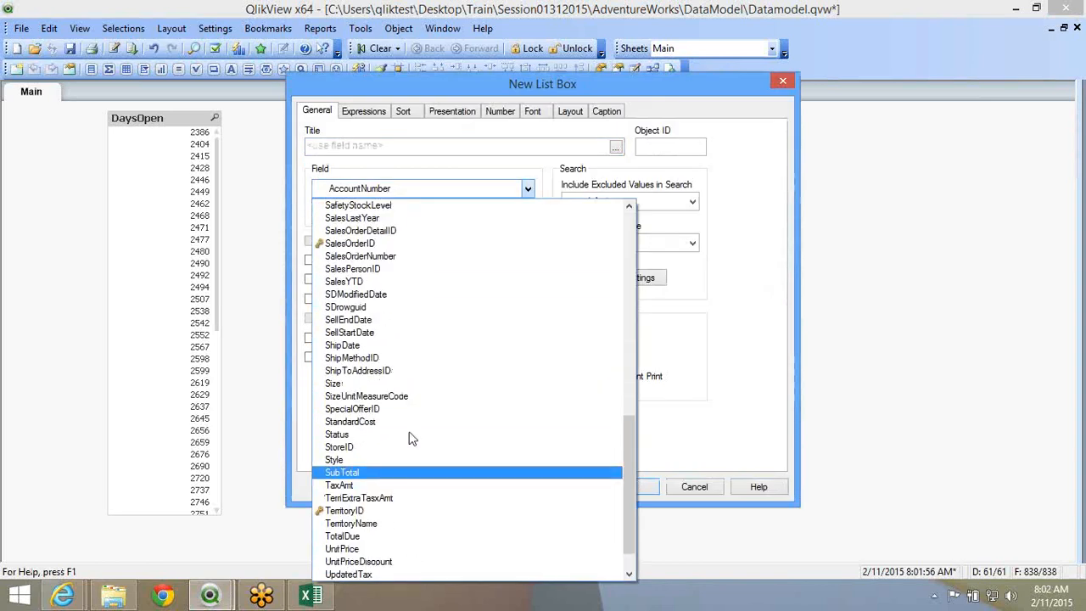
scroll(410, 438, up, 3)
click(370, 384)
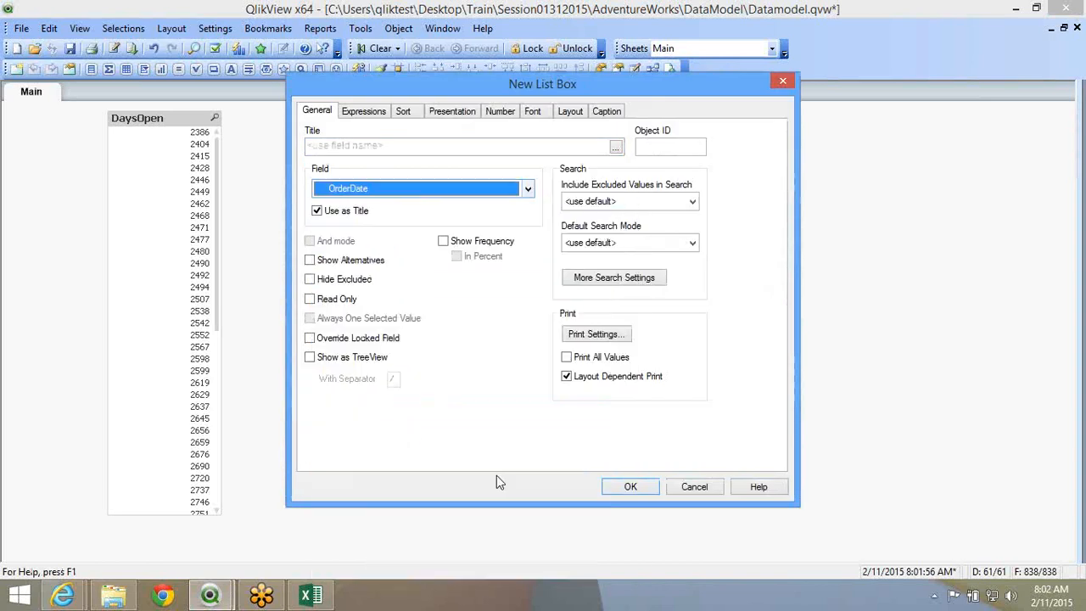
click(634, 478)
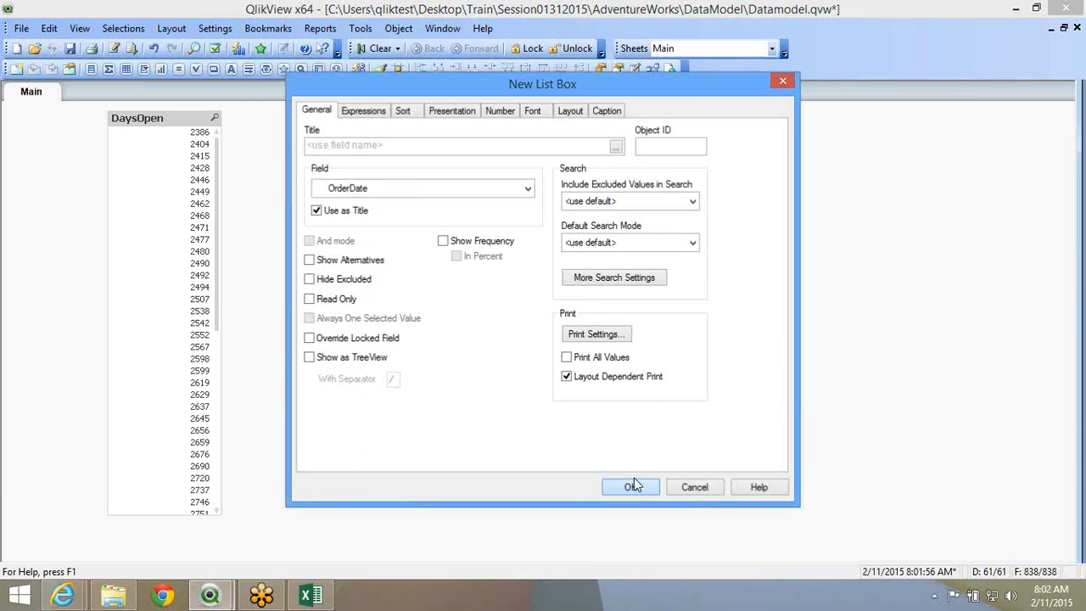
key(super+c)
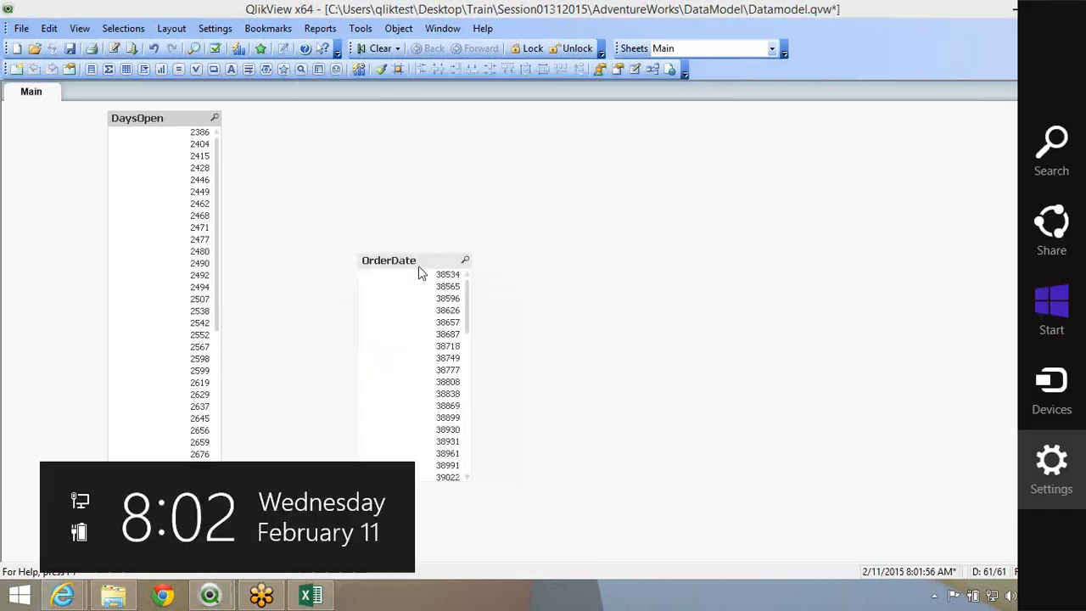
click(467, 380)
drag(466, 327, 469, 473)
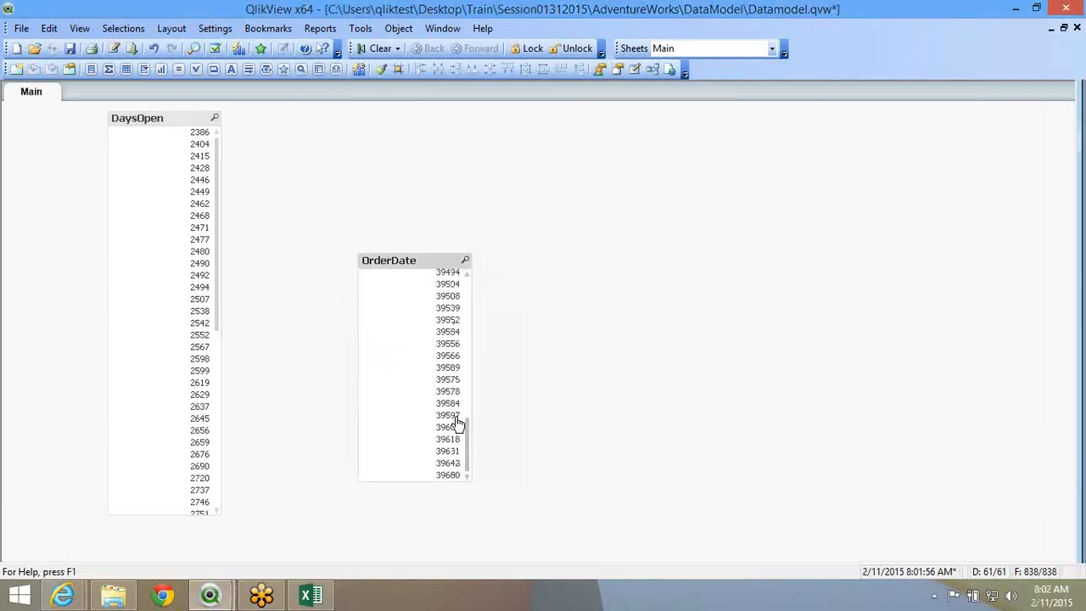
Override the document number settings of the OrderDate list box with the Date format M/D/YYYY
right_click(413, 271)
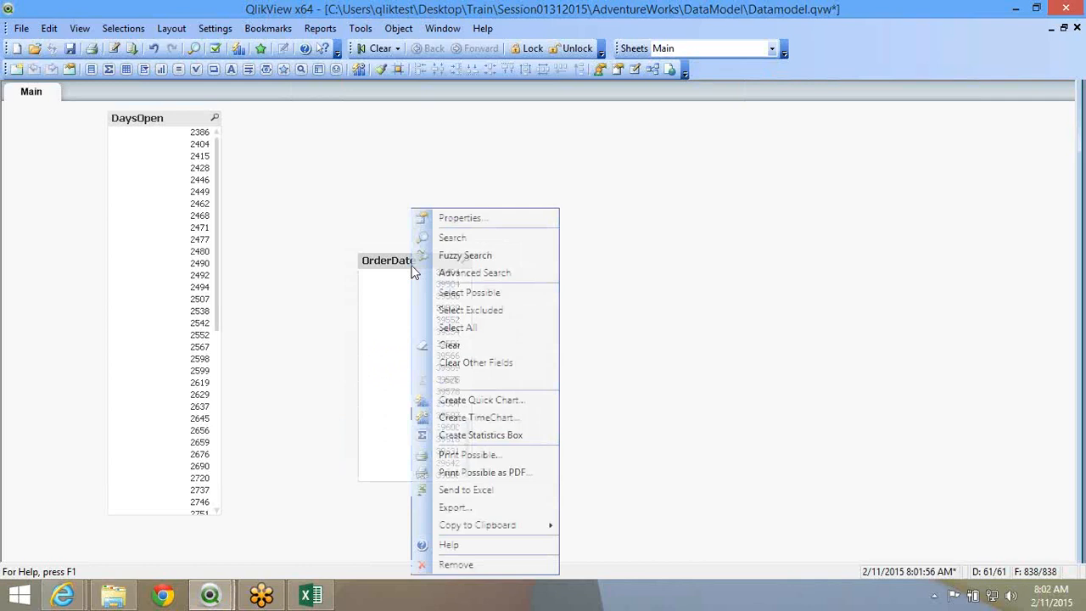
click(429, 218)
click(499, 111)
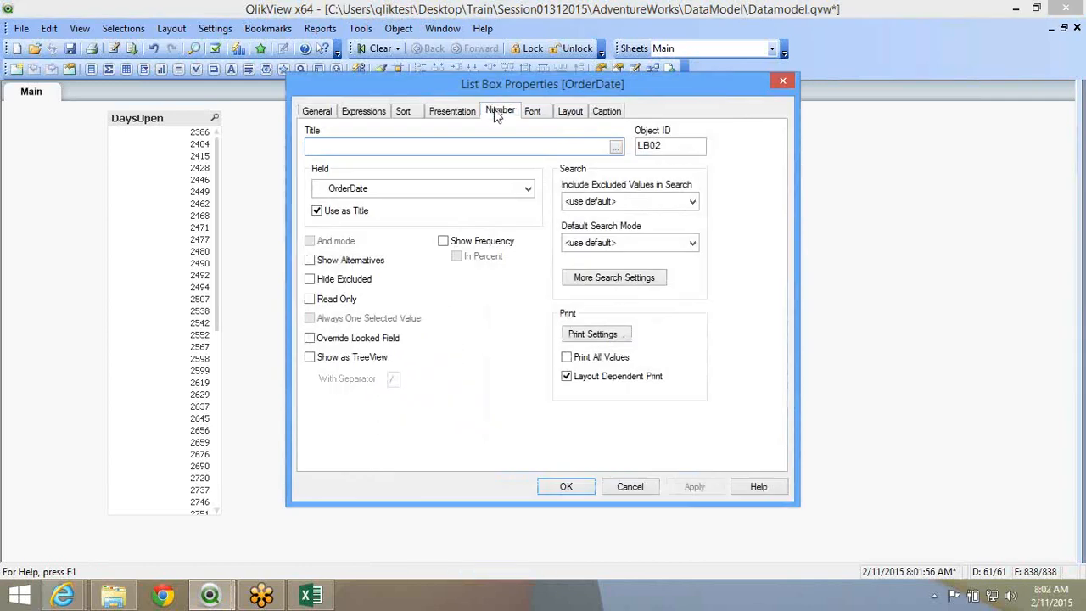
click(348, 129)
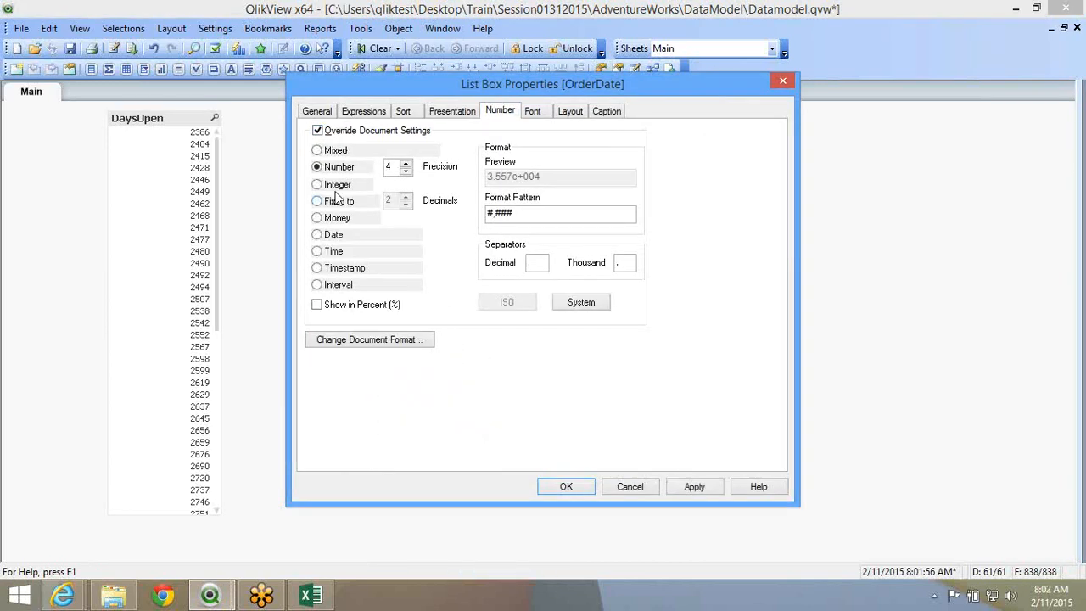
click(333, 235)
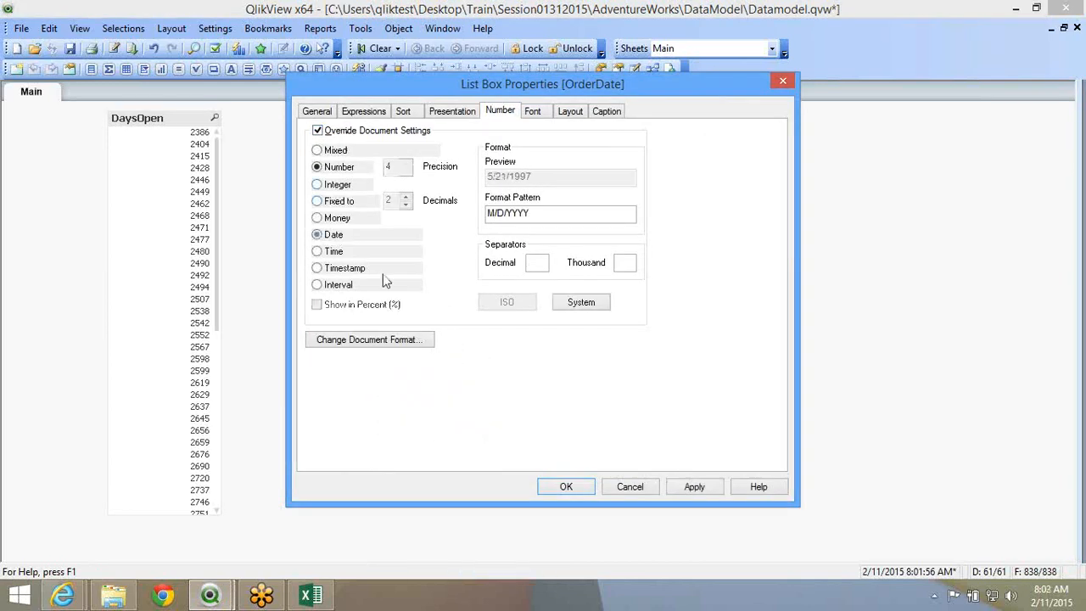
click(566, 486)
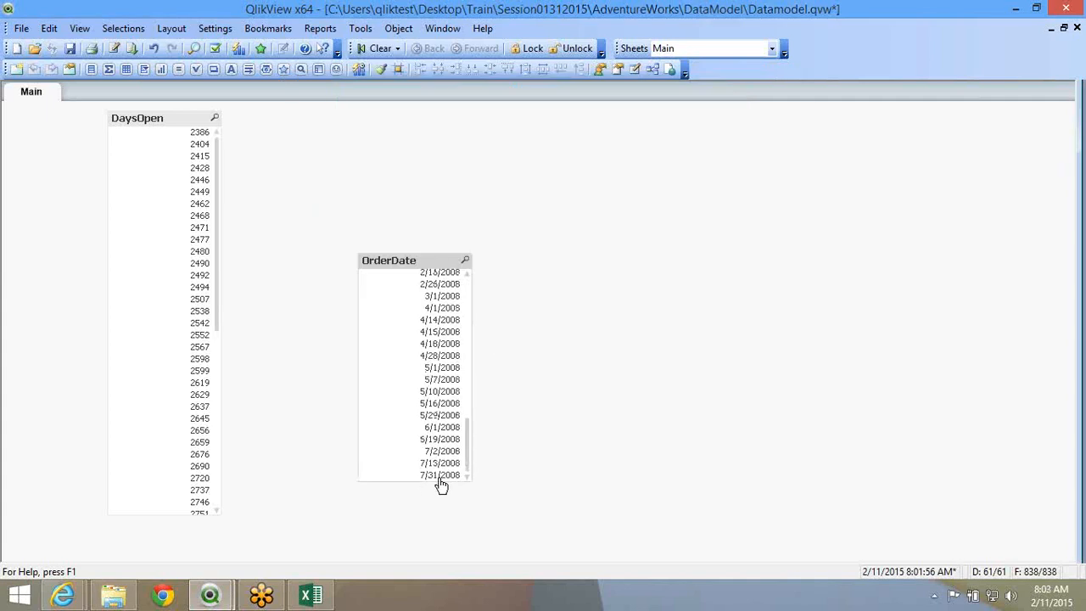
Replace Today() with MakeDate(2008,8,30) in the DaysOpen line of the SalesOrderHeader load in the Sales script
key(ctrl+g)
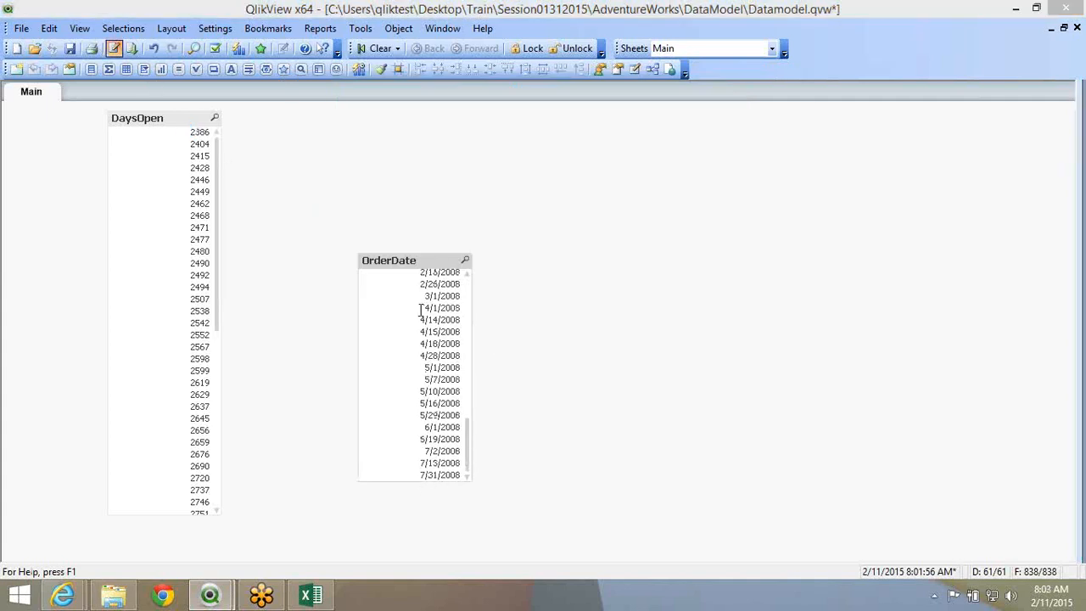
key(ctrl+e)
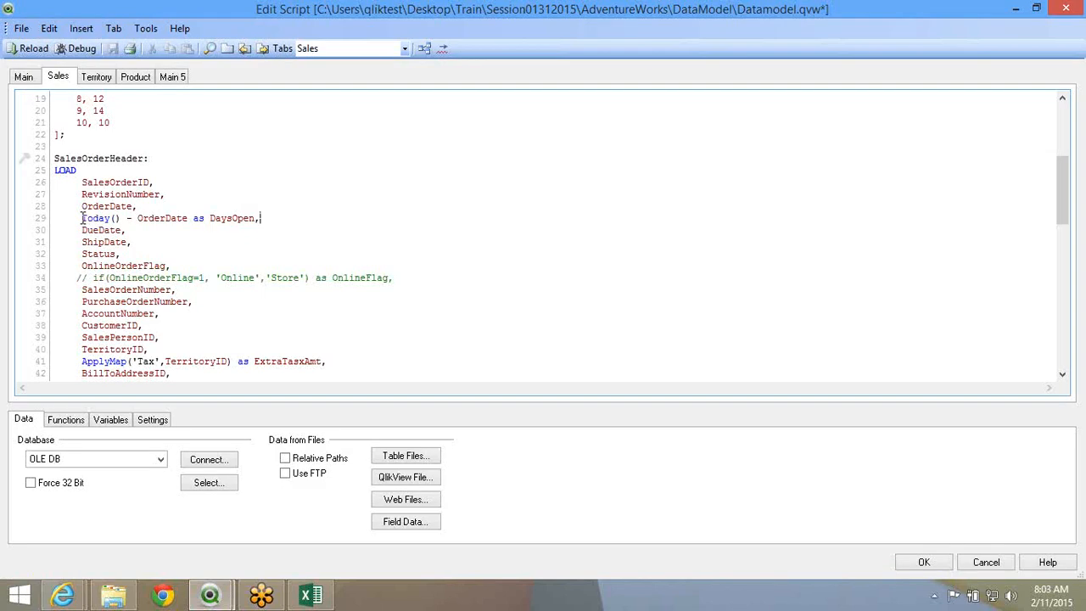
drag(84, 218, 120, 218)
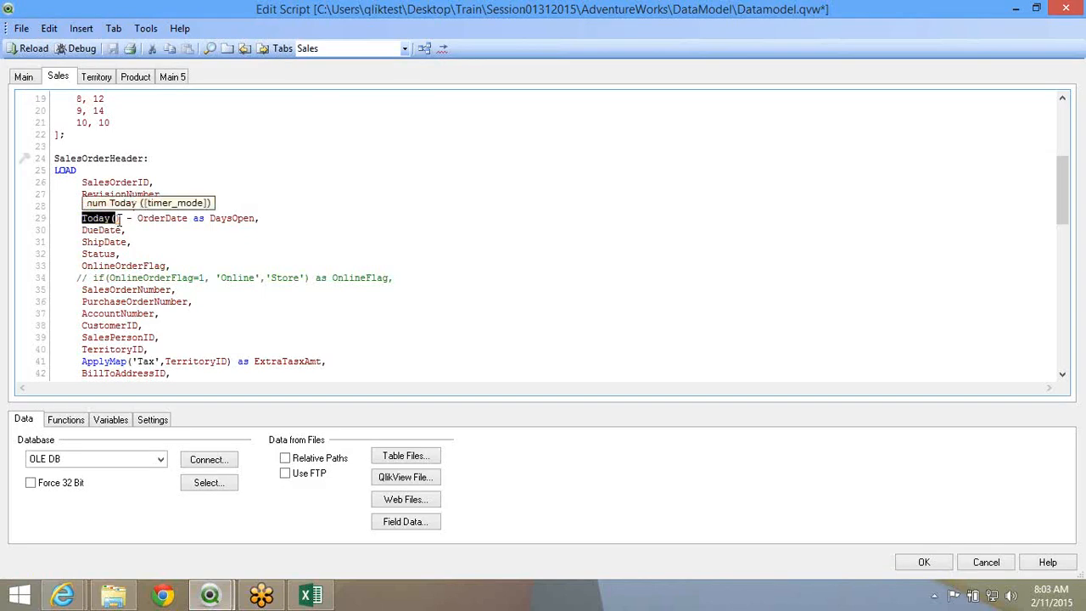
text(MakeDate()
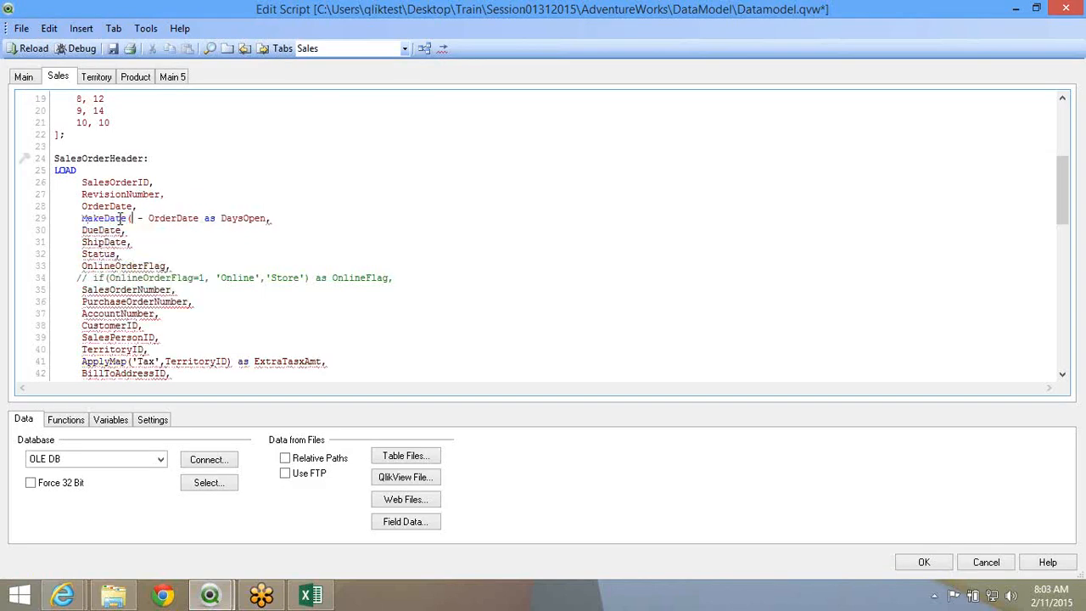
text(2)
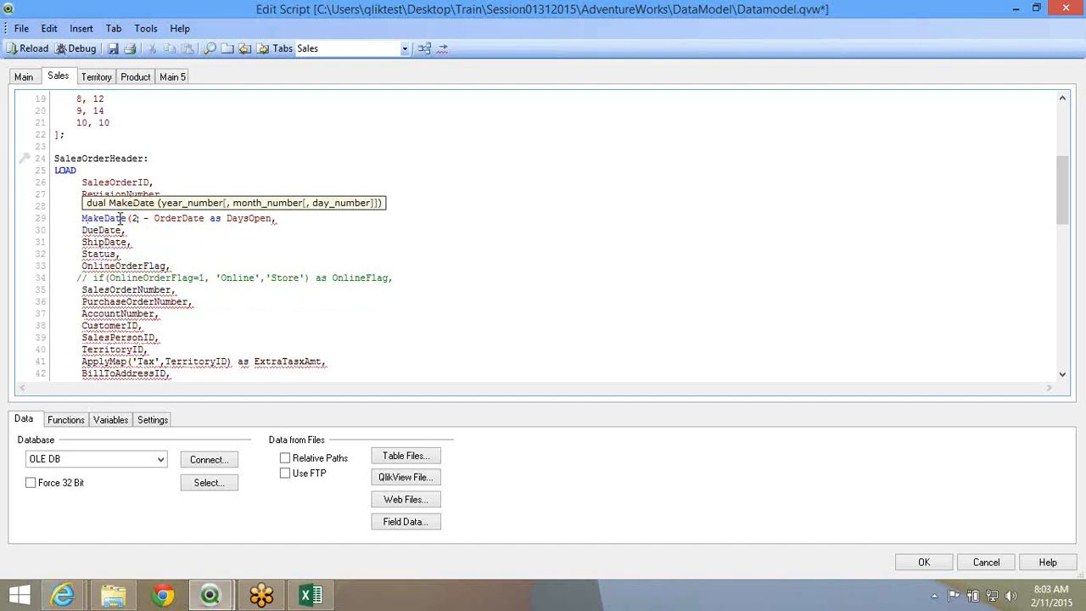
text(008,)
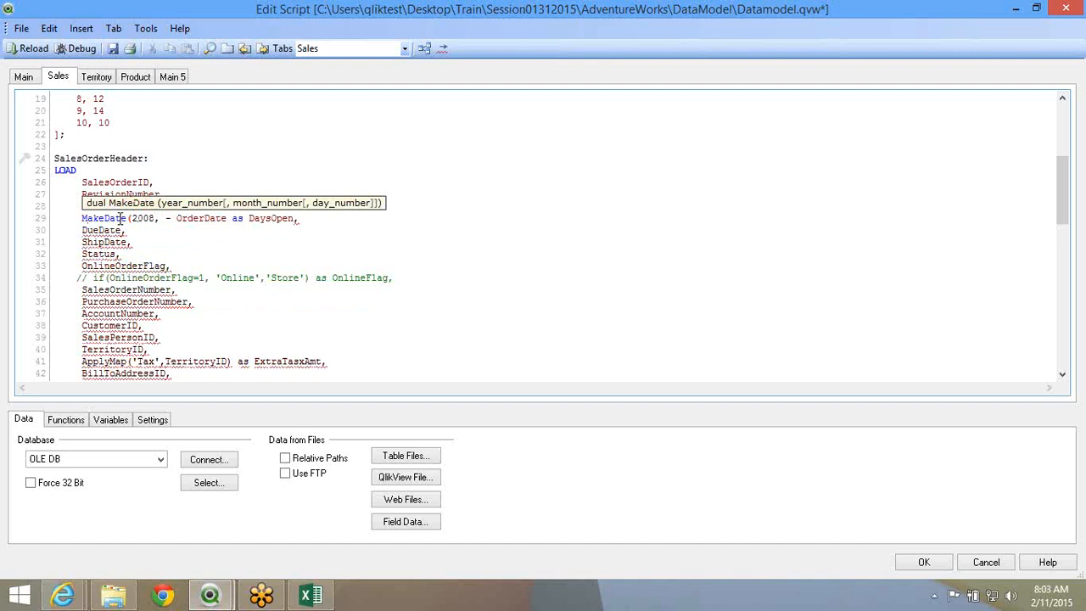
text(8,)
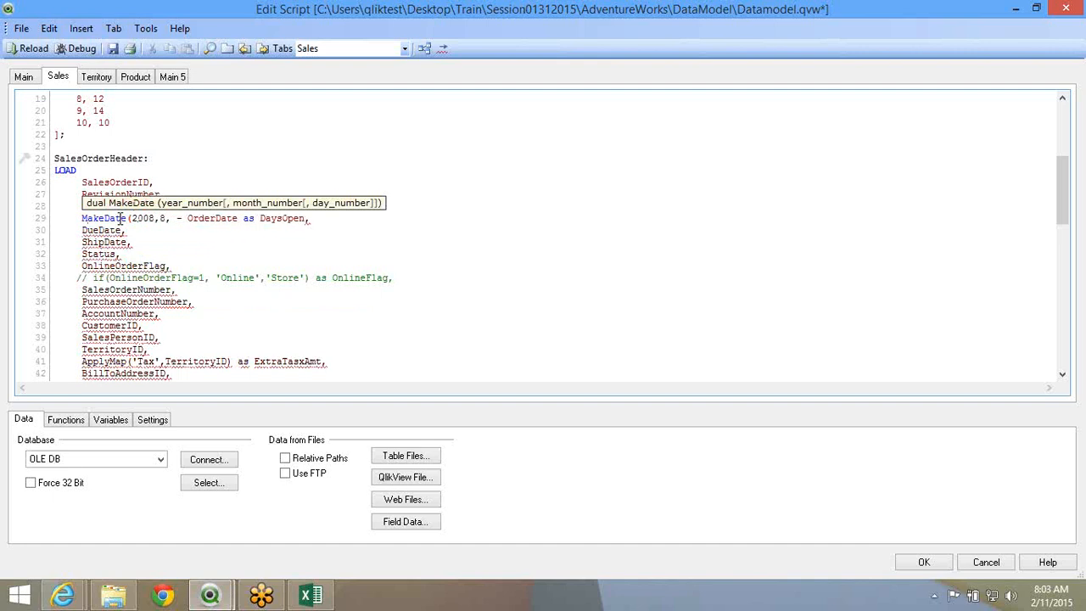
text(31)
key(BackSpace)
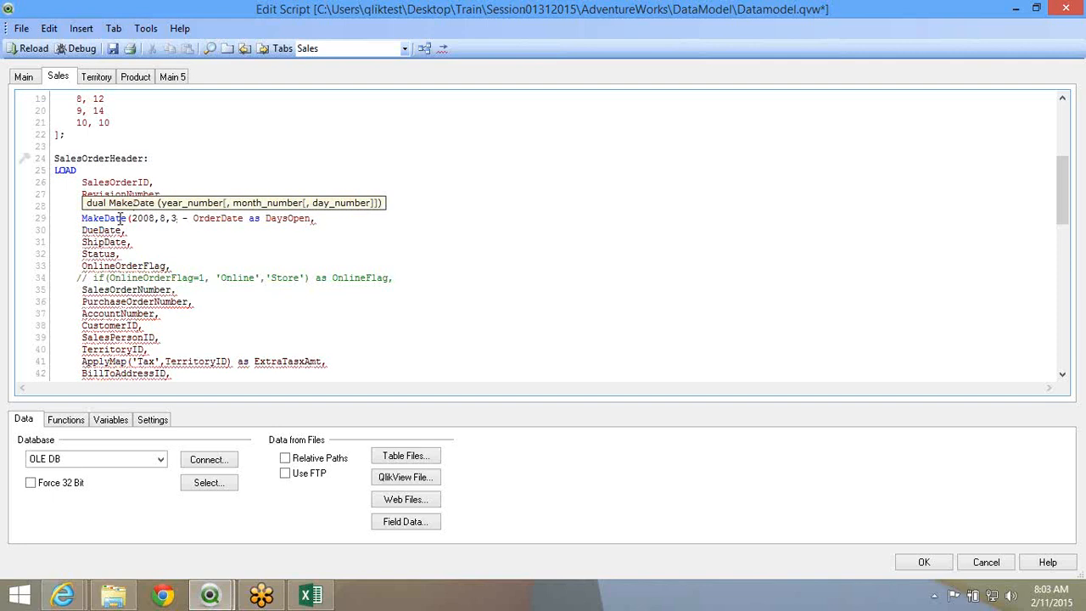
text(0))
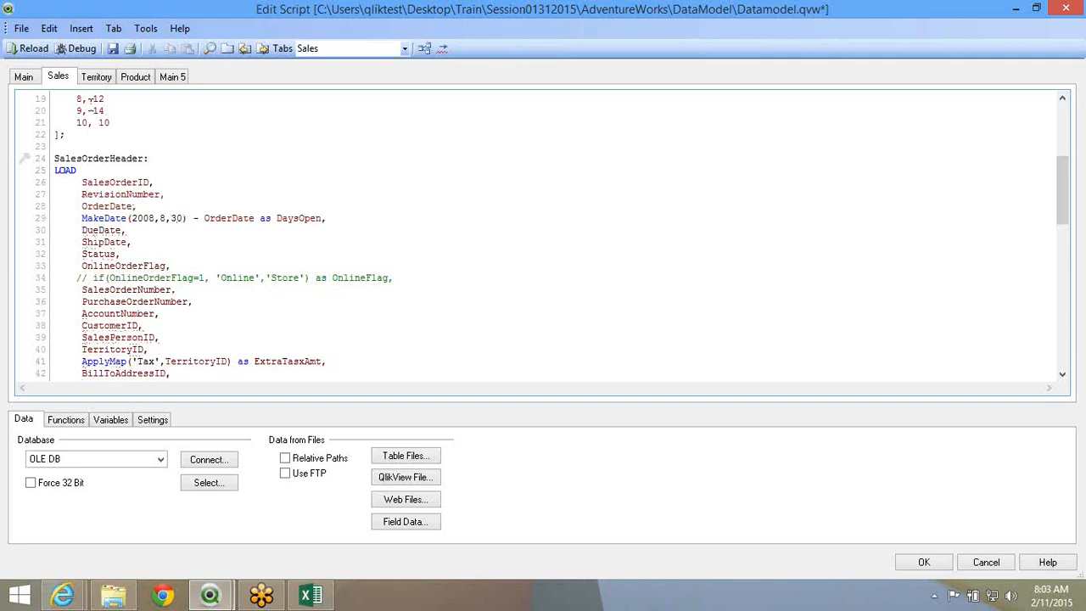
Reload the script and close the field selection with only DaysOpen and OrderDate displayed on the Main sheet
click(30, 49)
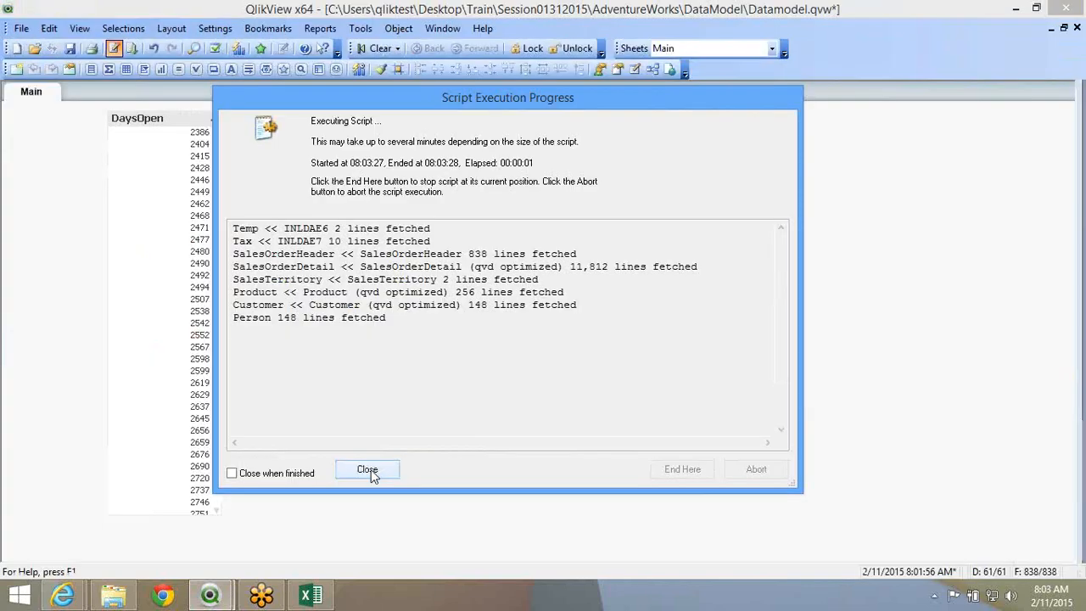
click(367, 470)
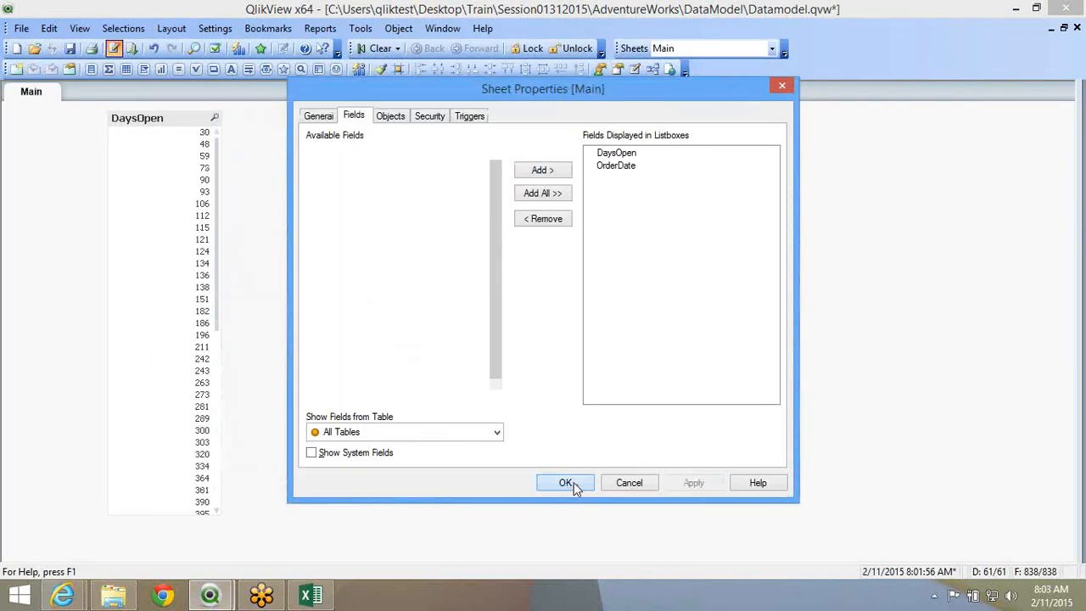
click(573, 484)
Check the DaysOpen values down to the last one and move the OrderDate list box farther away from it
drag(217, 179, 230, 436)
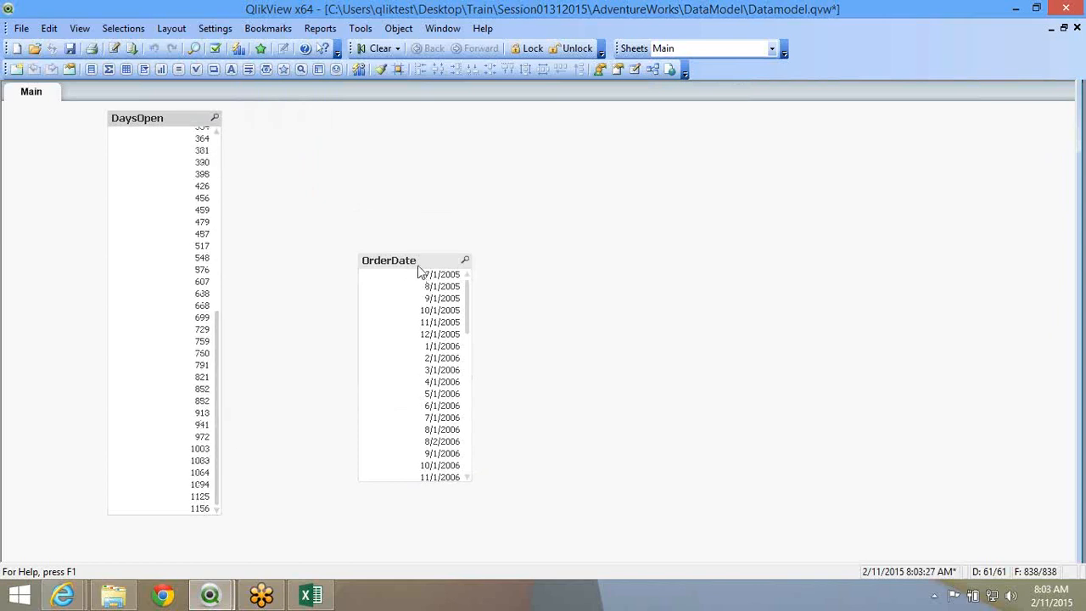
drag(417, 264, 599, 230)
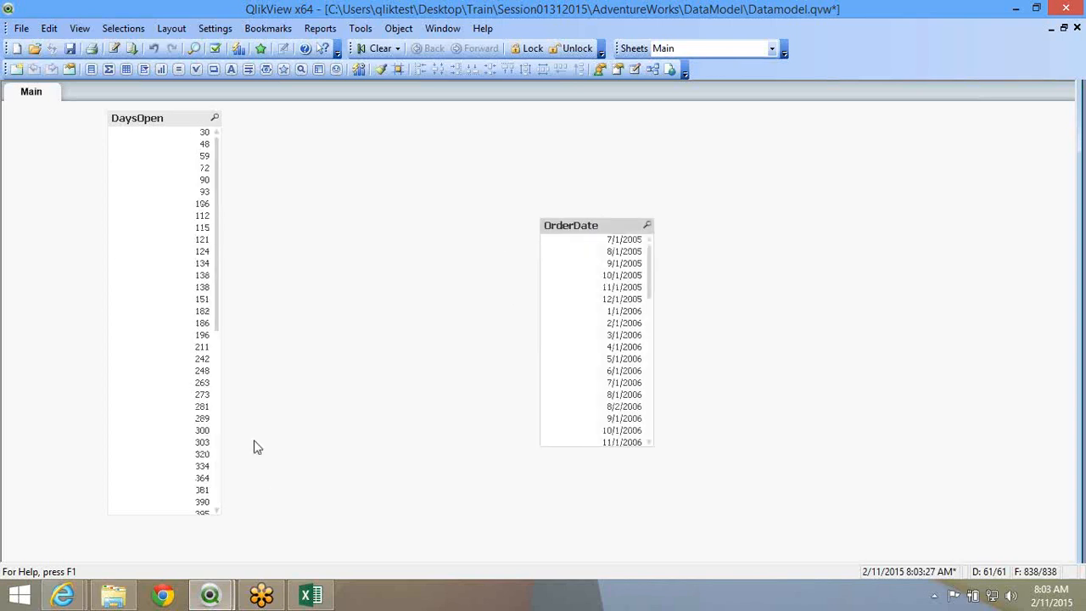
Switch to the Discussion_01312015 workbook in Excel and enter the ranges 0-30, 31-50 and 51-100 in D5:D7 of Sheet6
click(318, 600)
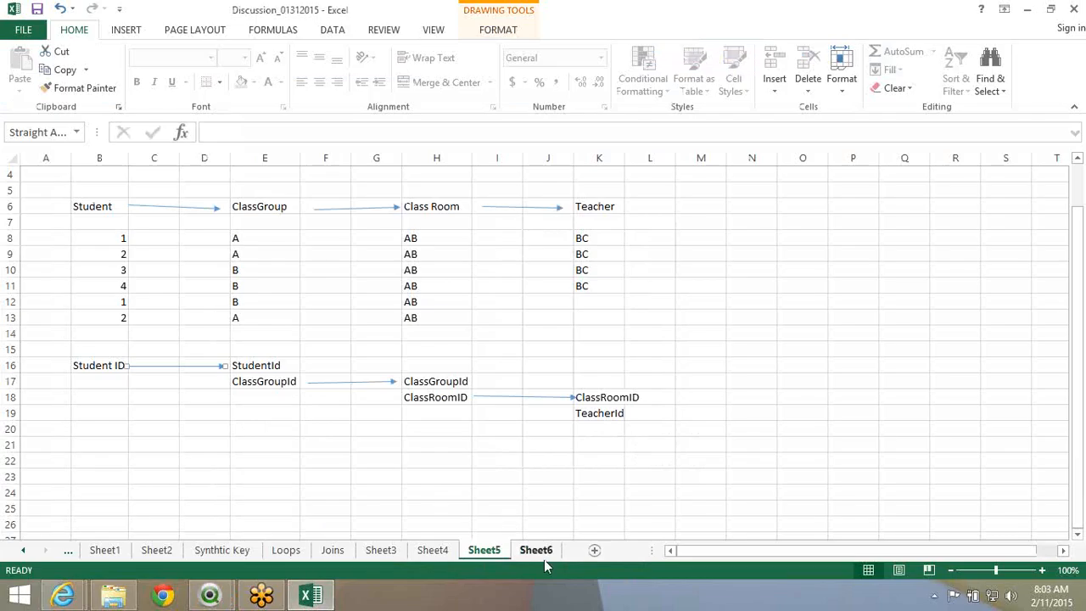
click(536, 550)
click(203, 224)
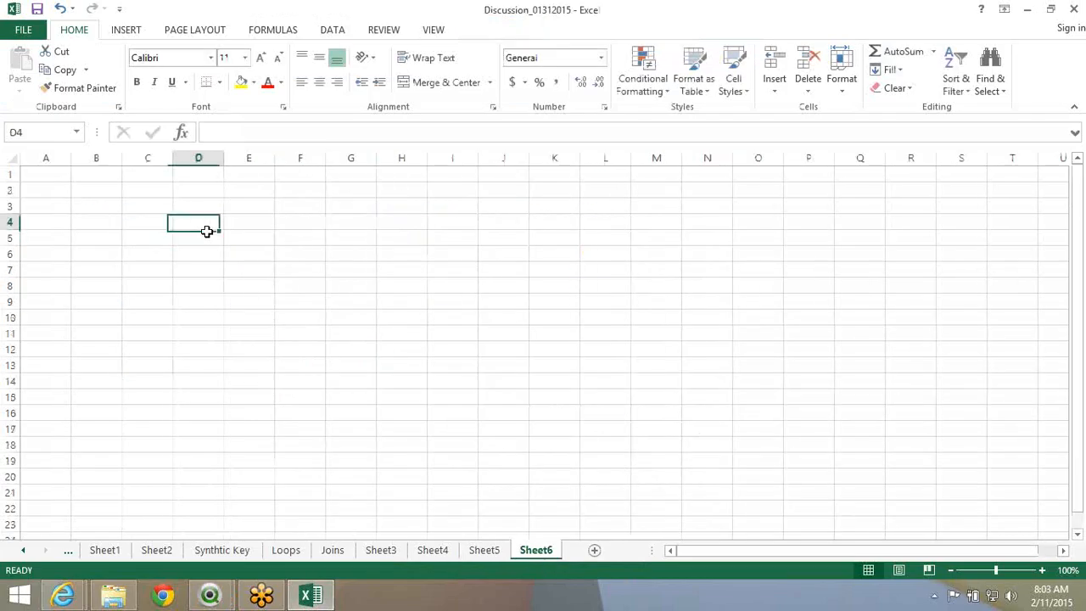
click(208, 239)
text(1)
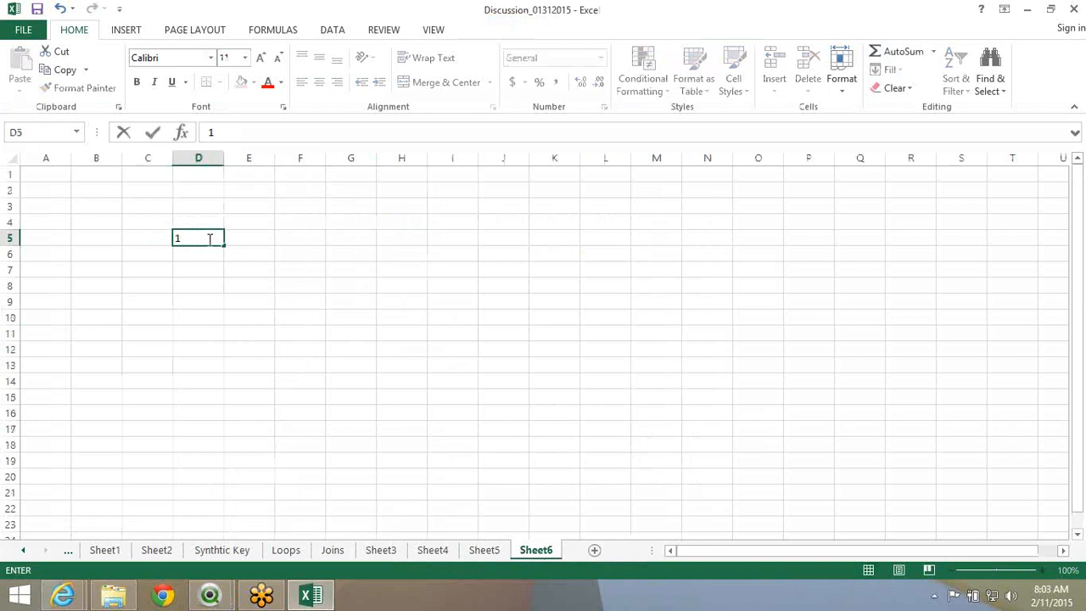
key(Escape)
text(0-30)
key(Return)
text(31)
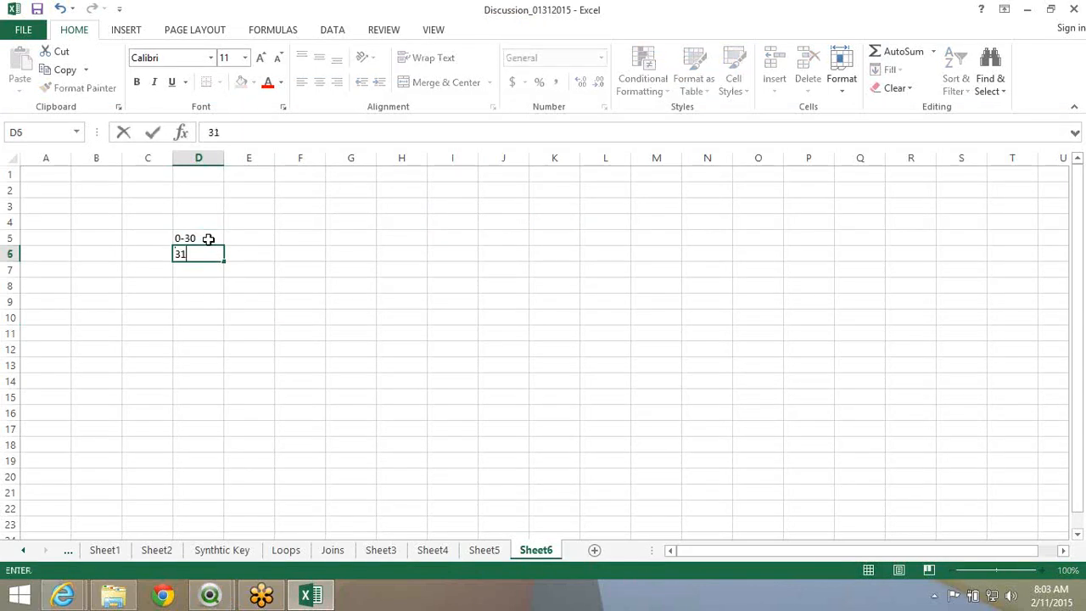
text(-50)
key(Return)
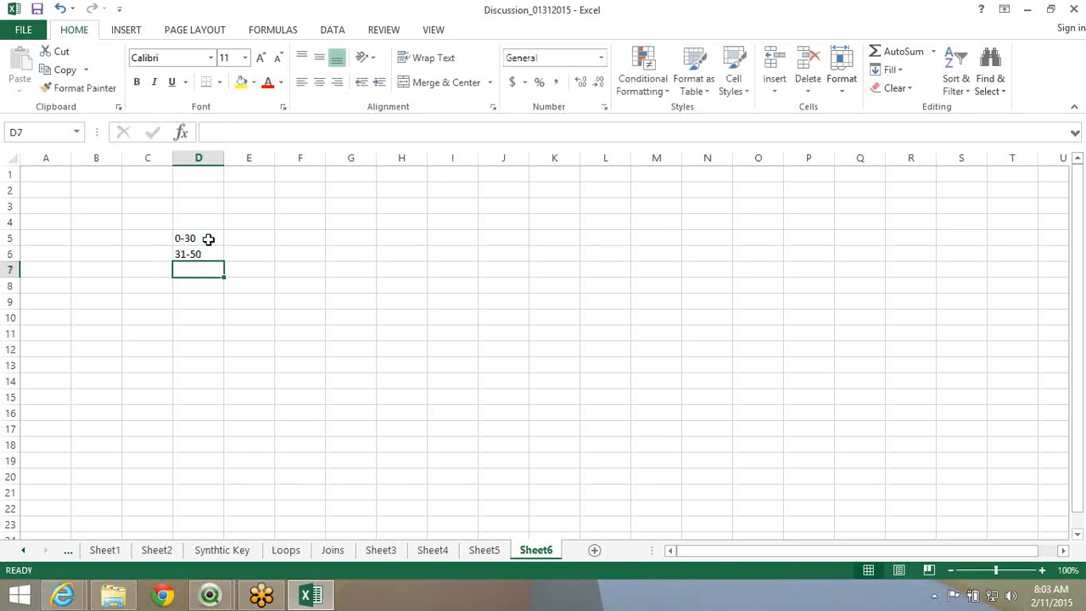
text(51-100)
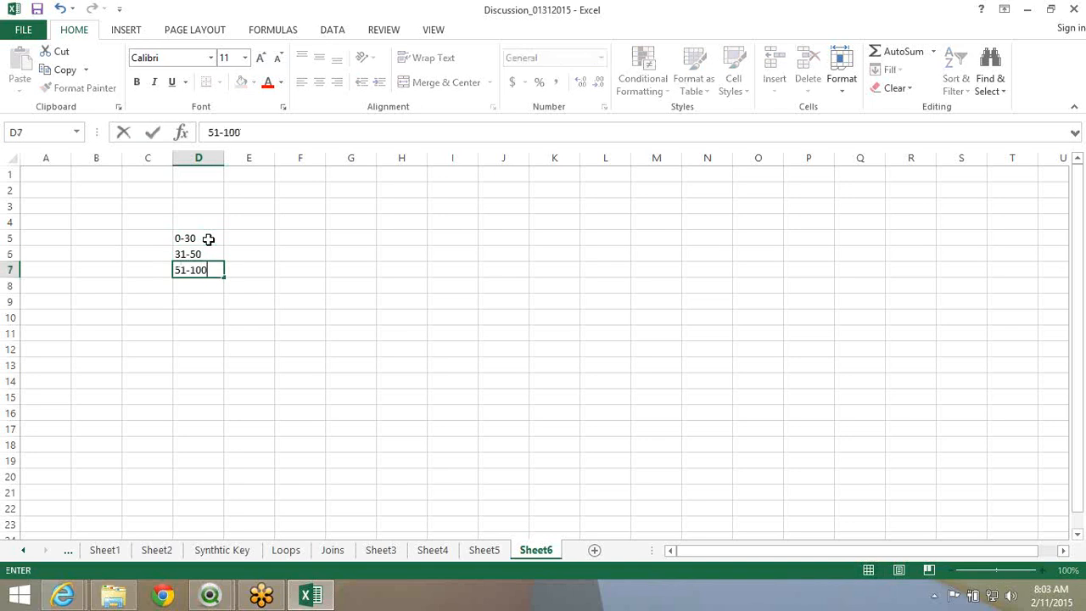
key(Return)
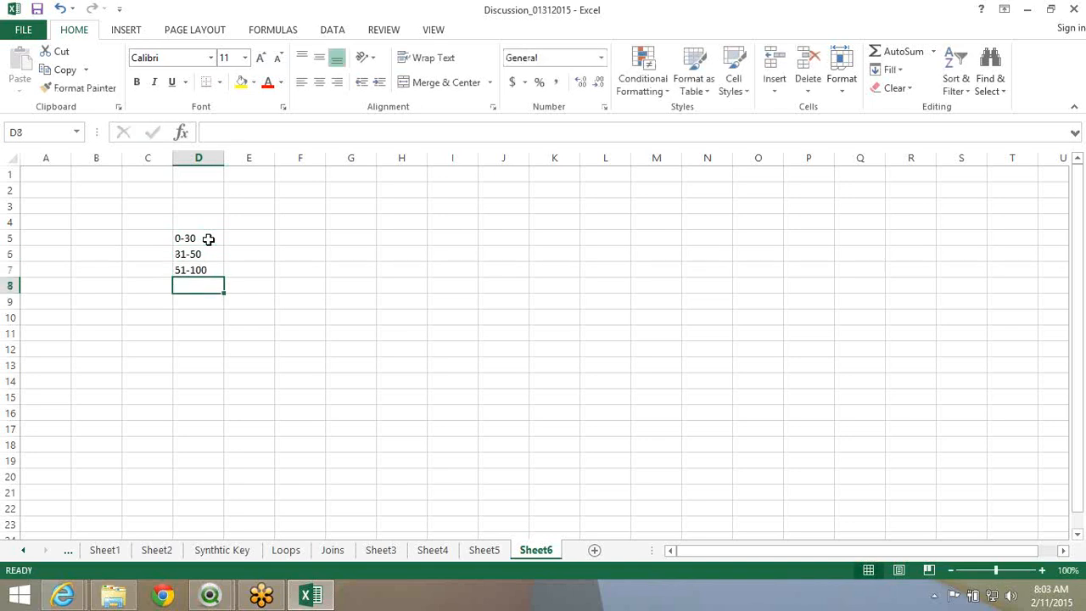
Change the range in D6 to 31-90 and the one in D7 to 91-180
key(Up)
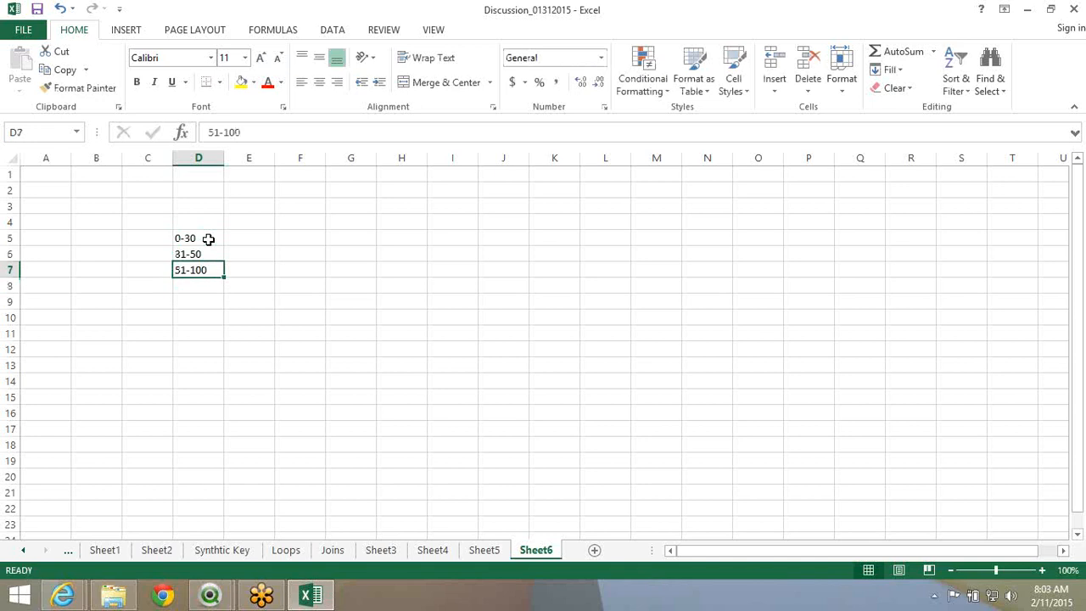
key(Up)
key(F2)
key(BackSpace)
key(BackSpace)
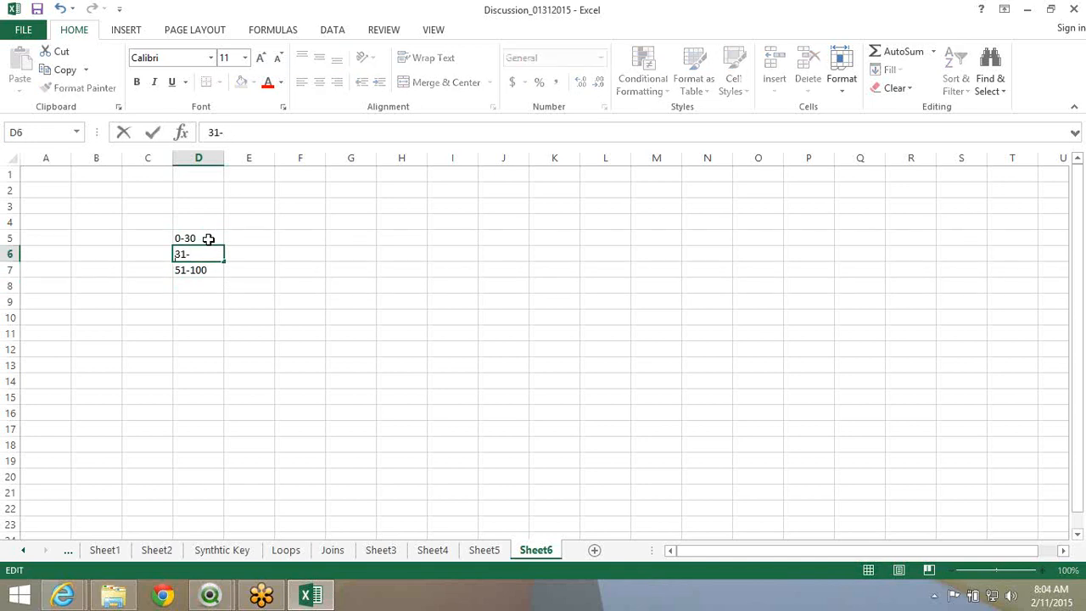
text(90)
key(Return)
text(9)
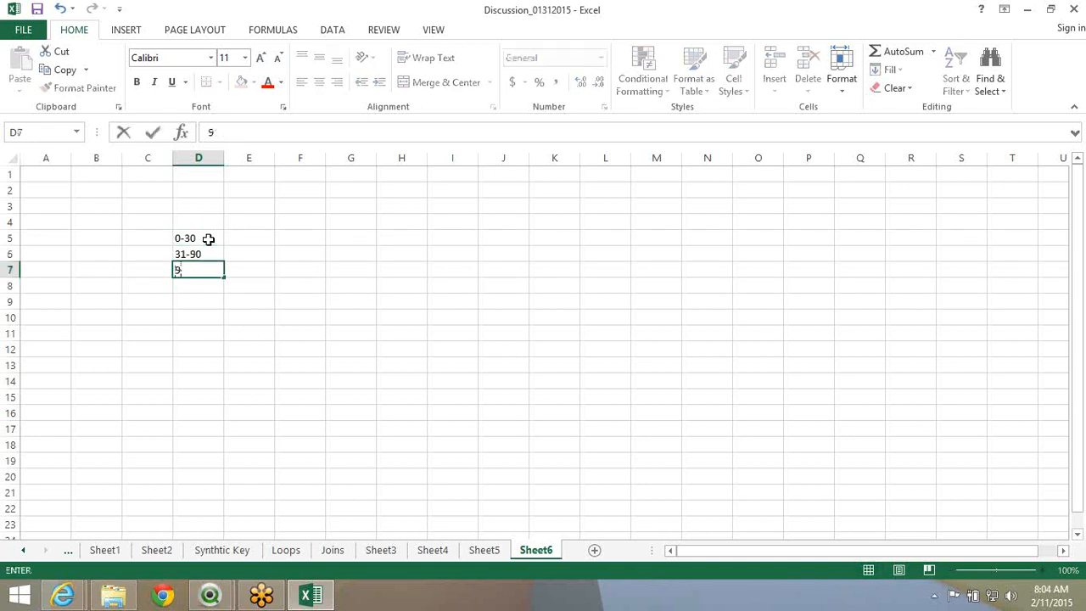
text(1-180)
key(Return)
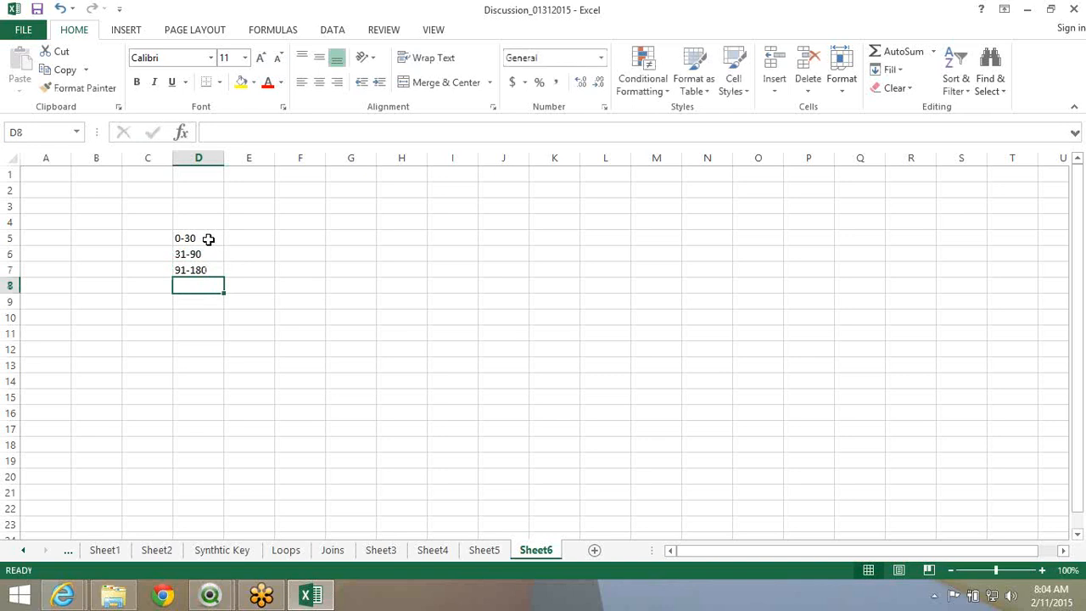
Enter the range 180-500 in D8
text(180-)
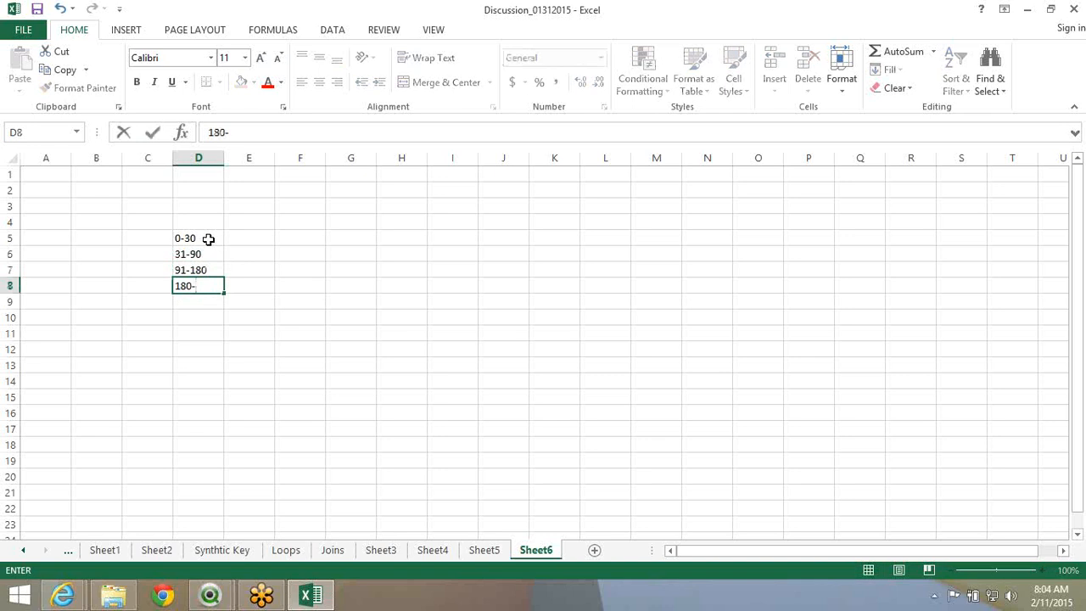
text(500)
key(Return)
click(1082, 63)
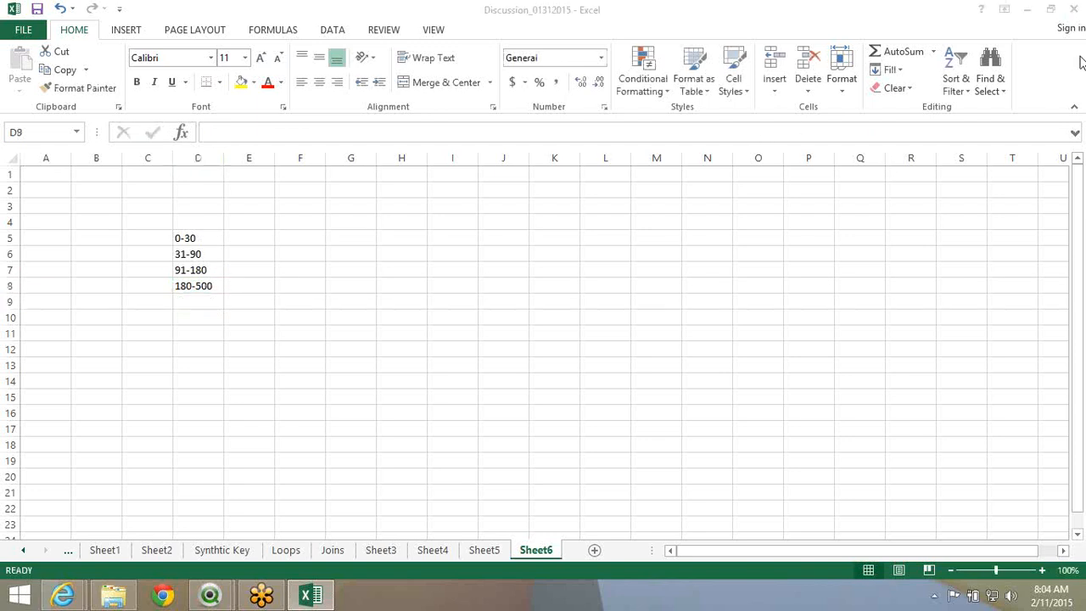
click(794, 126)
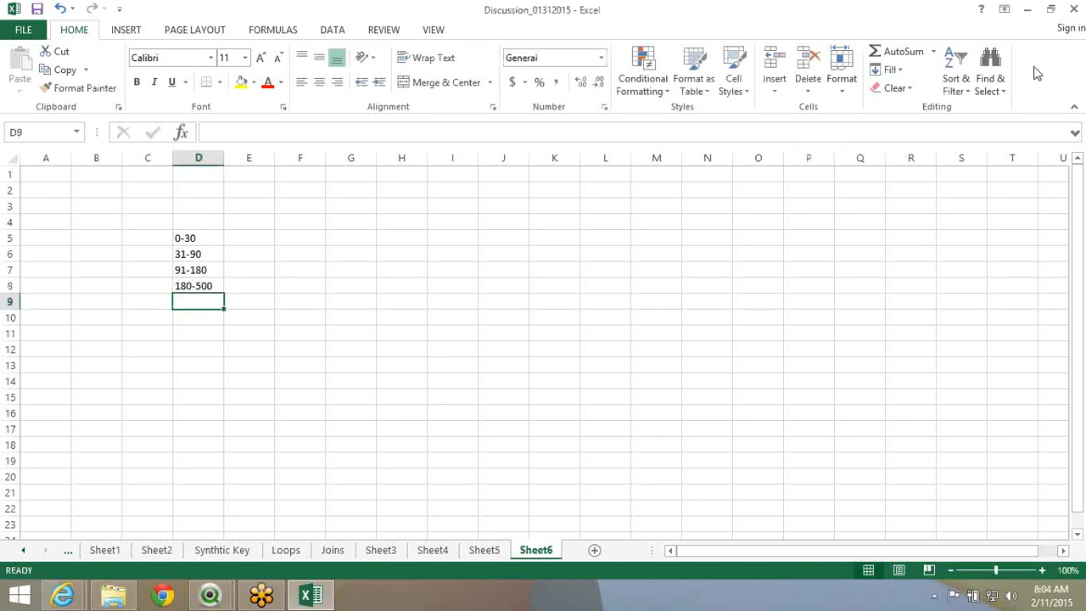
click(1070, 65)
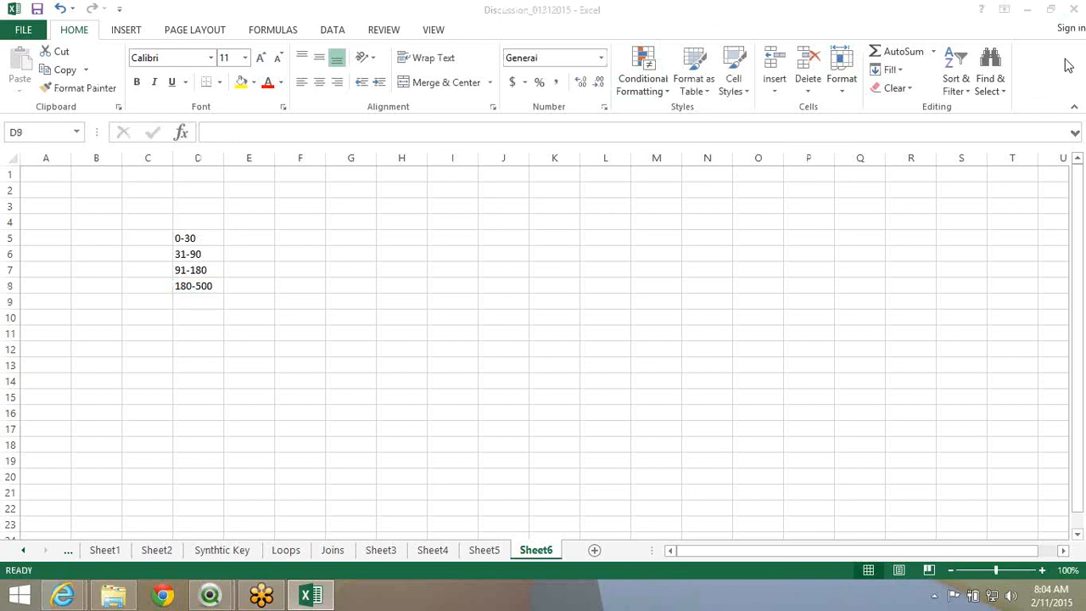
click(197, 301)
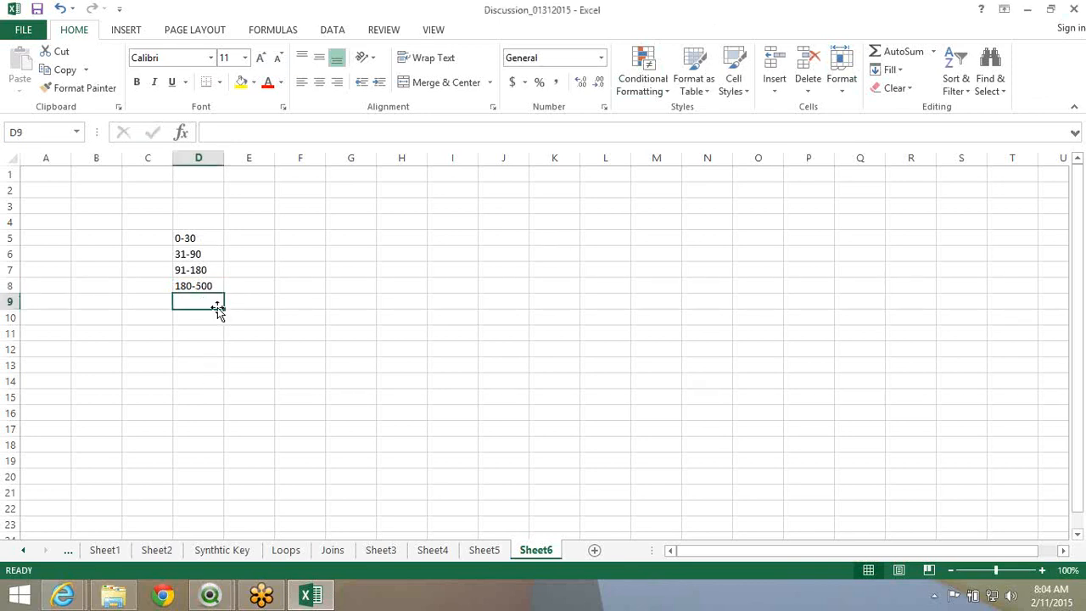
Go over the ranges in D5:D8, then switch to QlikView and examine the DaysOpen values down to the last one
drag(211, 245, 208, 284)
key(alt+Tab)
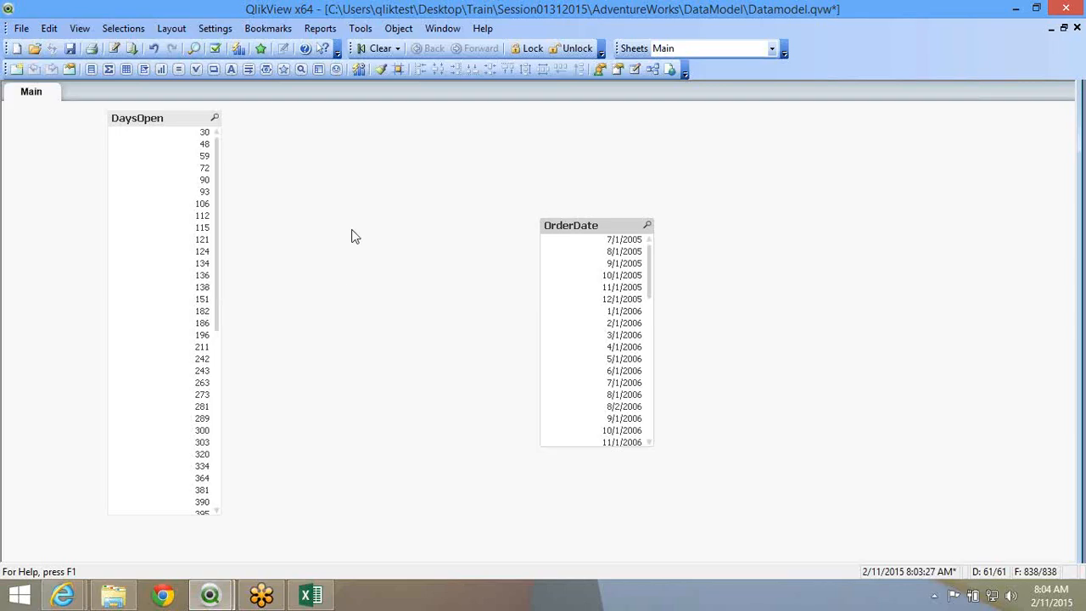
key(alt+Tab)
key(alt+Tab)
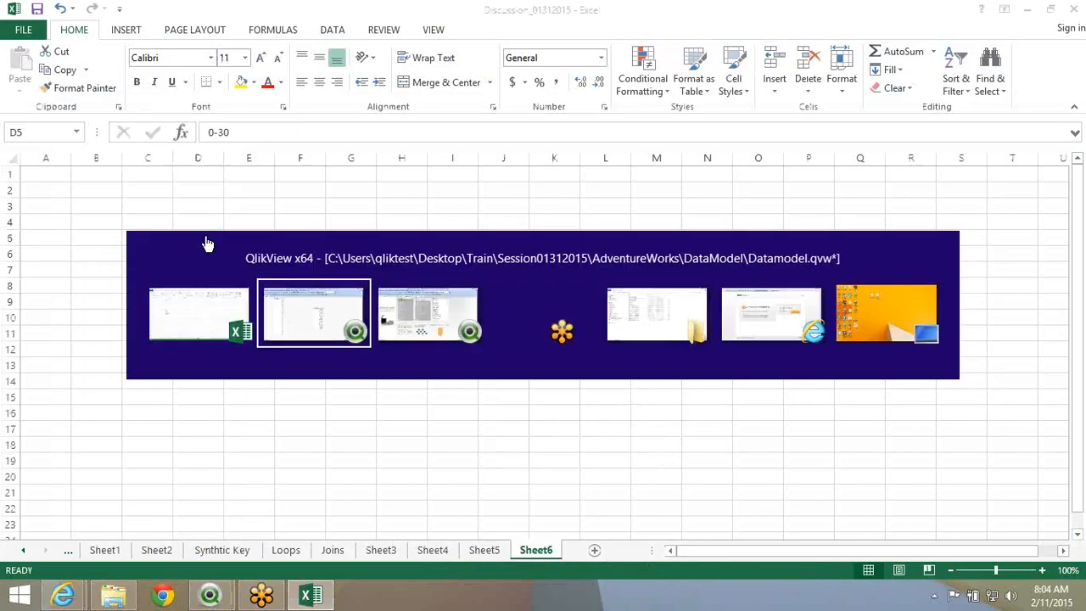
drag(216, 144, 211, 412)
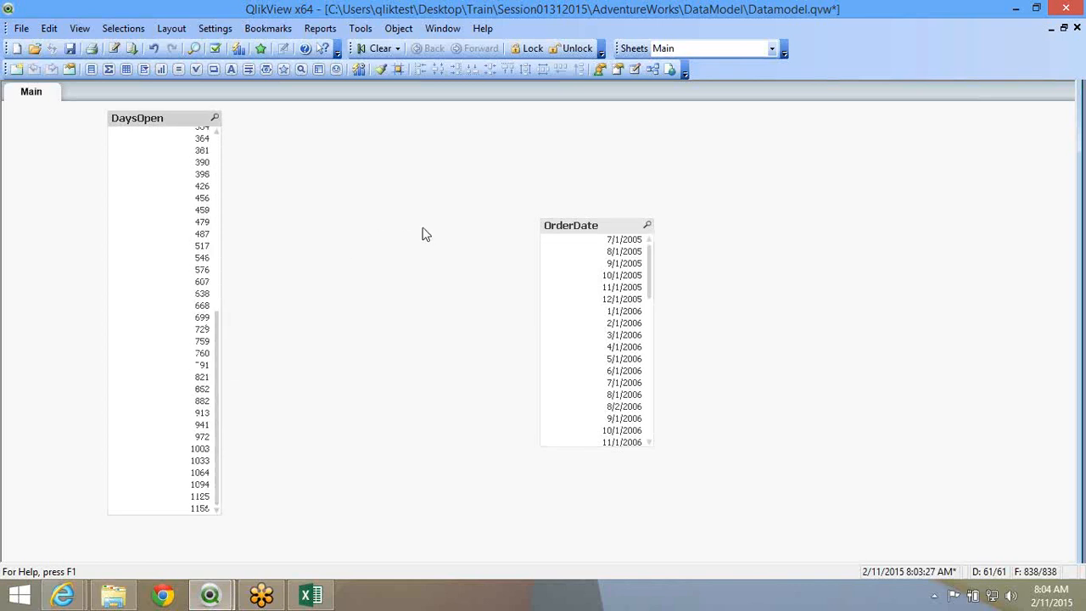
Switch back to Excel and enter >500 in D9 as the last range of the list
key(alt+Tab)
click(193, 303)
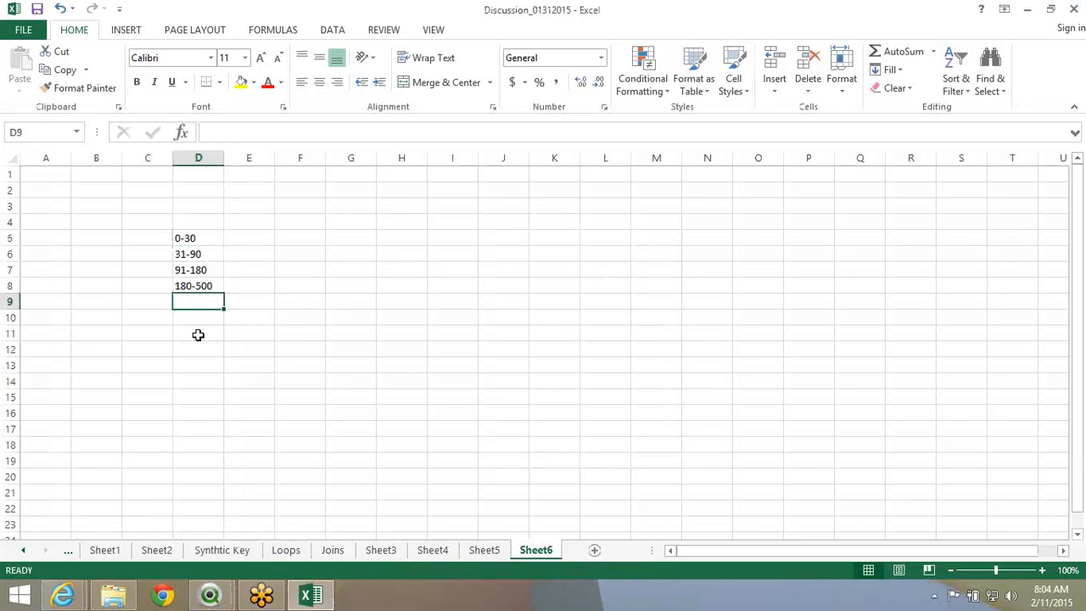
text(500)
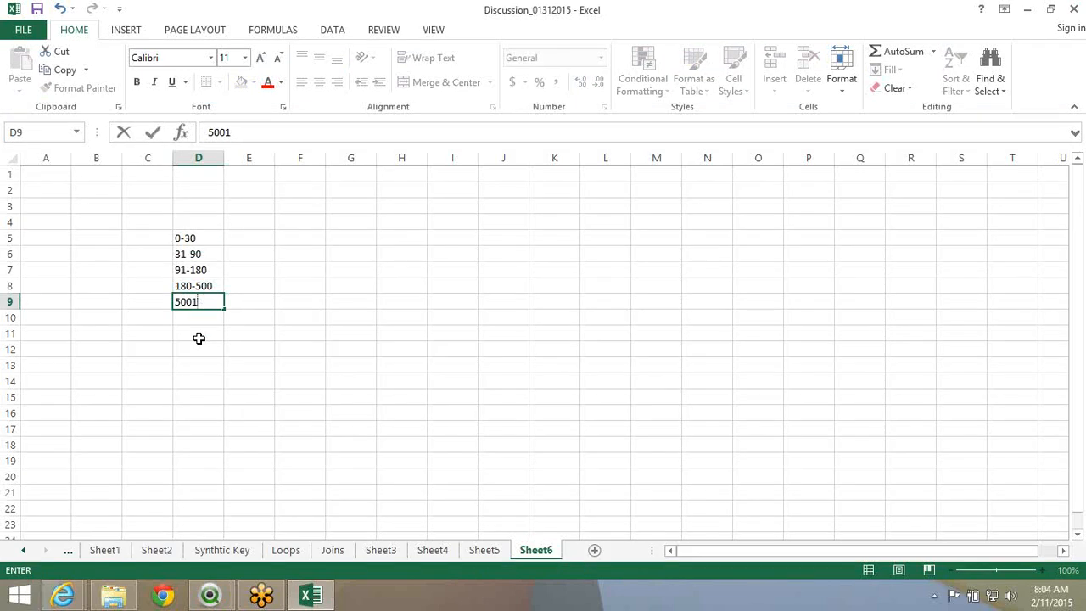
text(1)
key(Left)
key(Left)
key(Right)
key(Right)
key(Right)
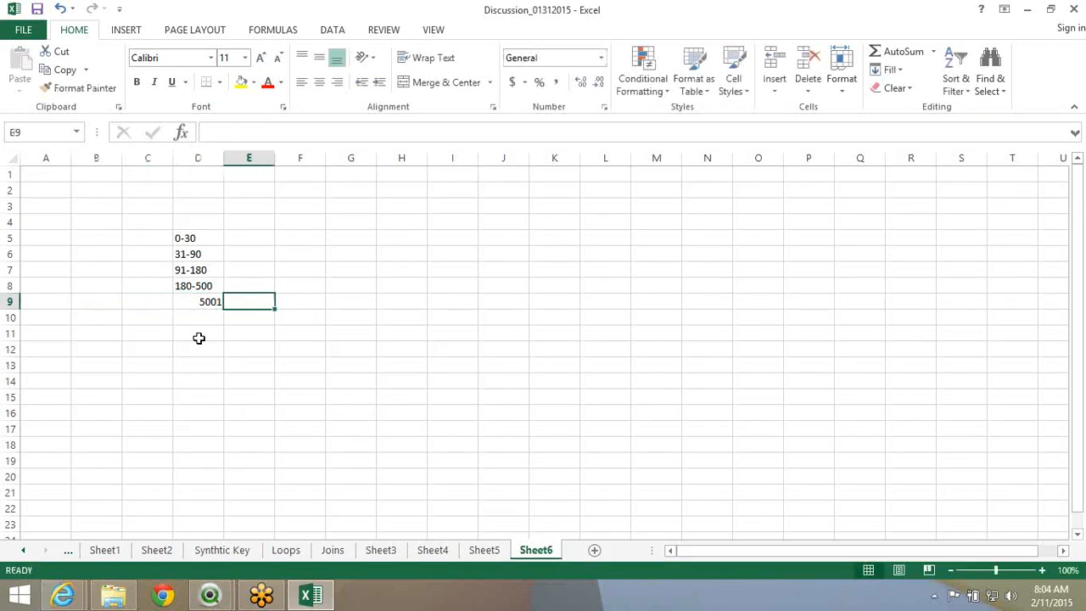
key(Left)
key(F2)
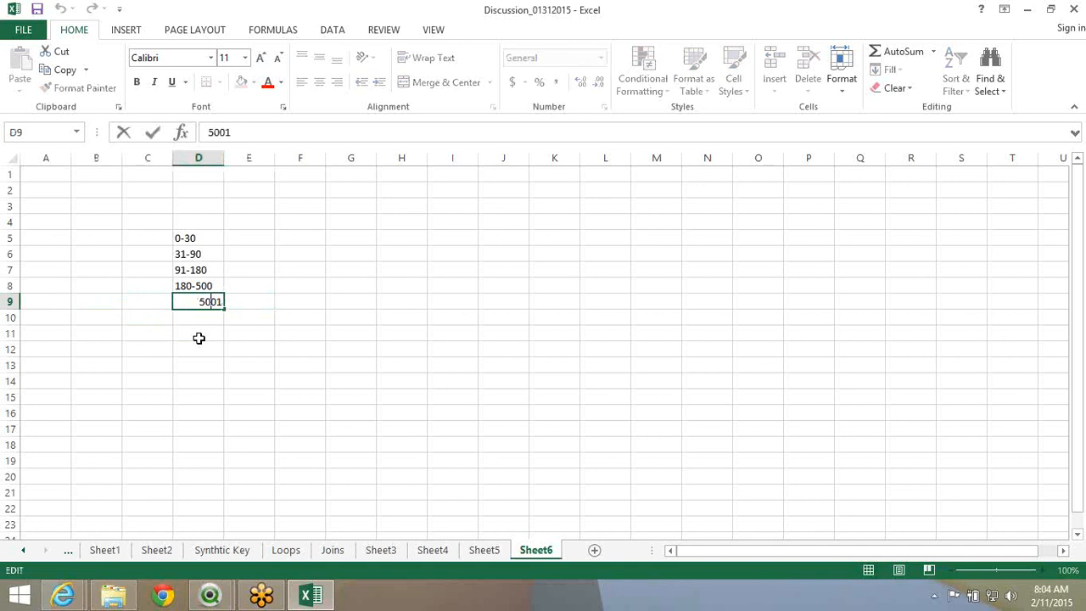
text(>)
key(BackSpace)
key(Return)
key(Up)
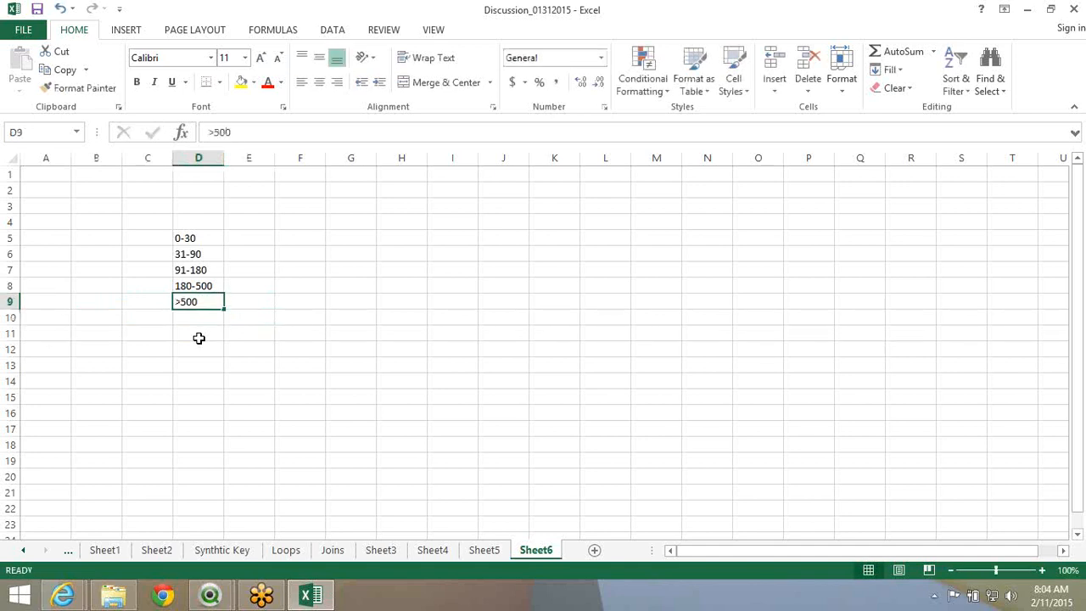
key(Up)
key(alt+Tab)
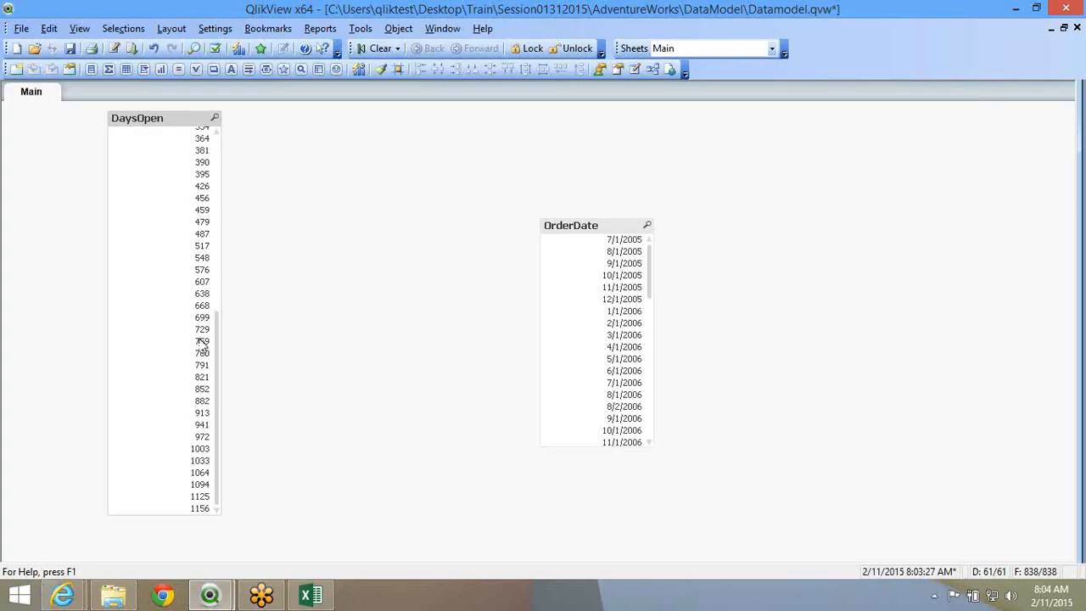
key(alt+Tab)
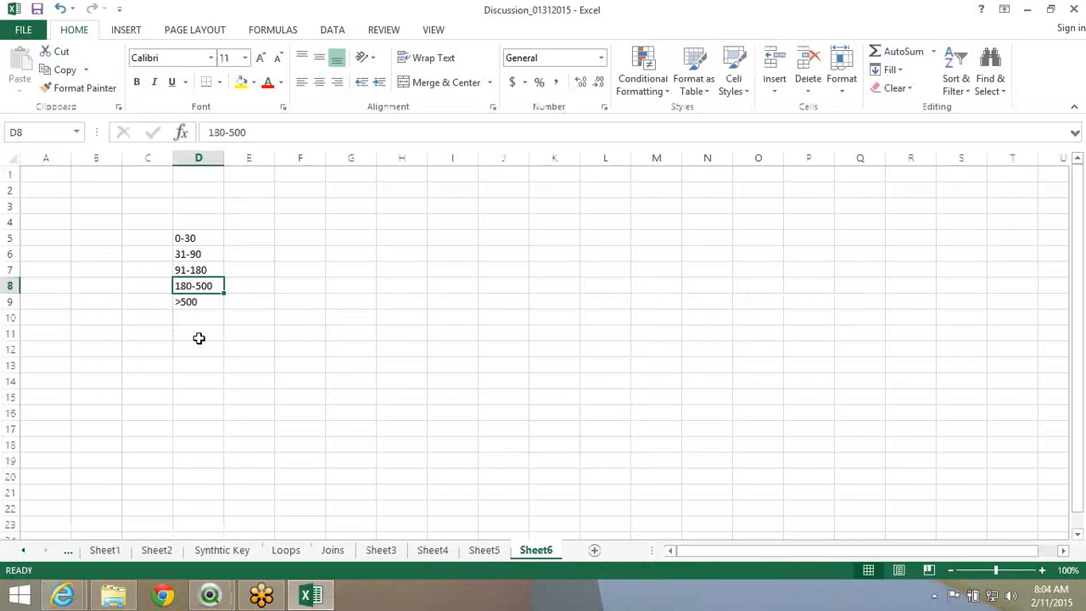
key(alt+Tab)
key(alt+Tab)
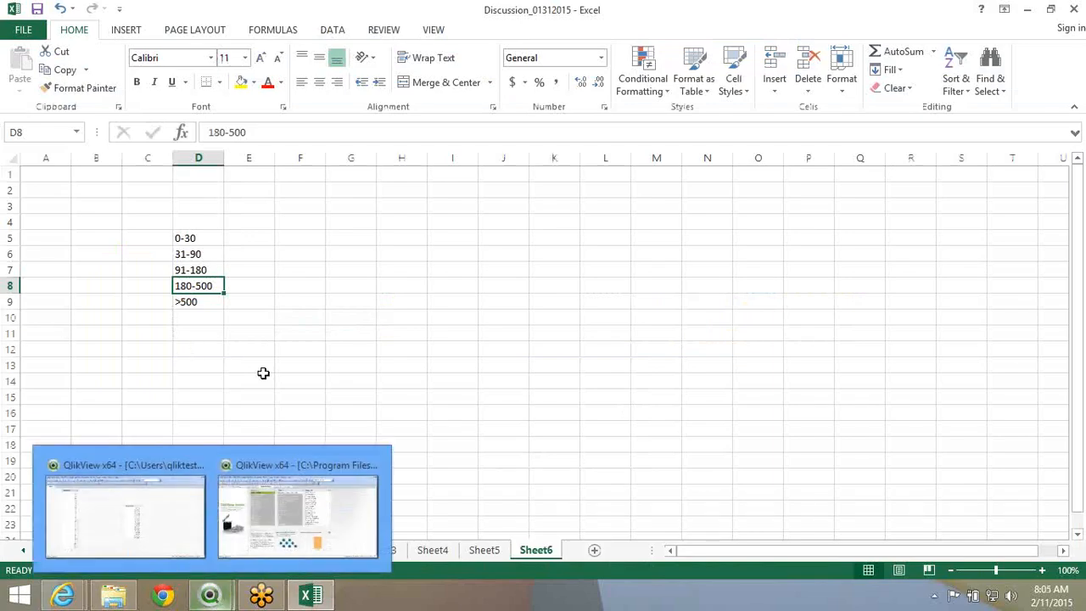
Switch to QlikView and open the load script for editing
click(293, 313)
key(alt+Tab)
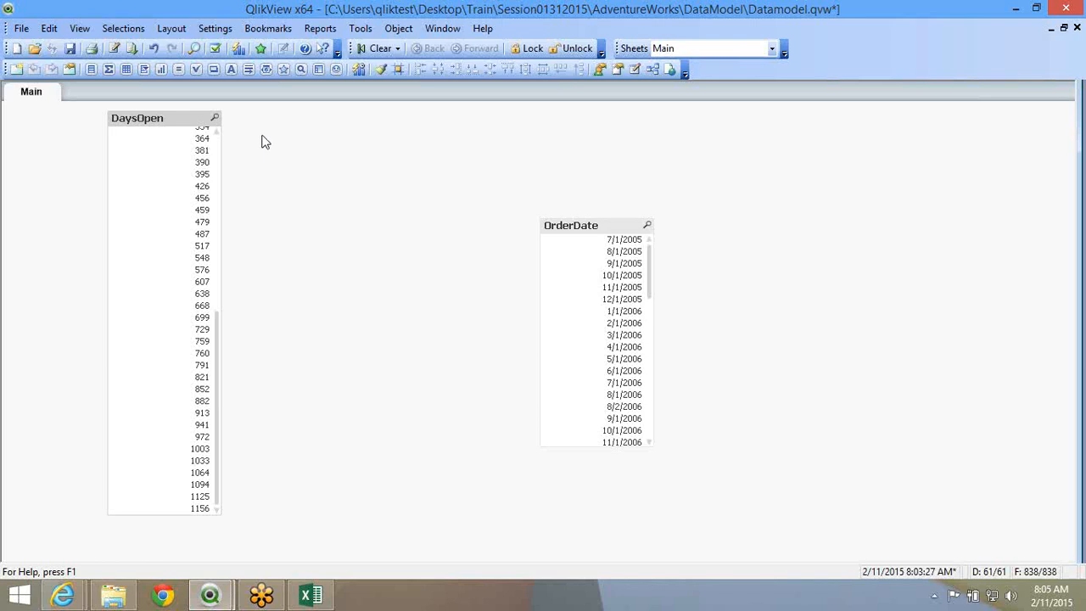
click(114, 48)
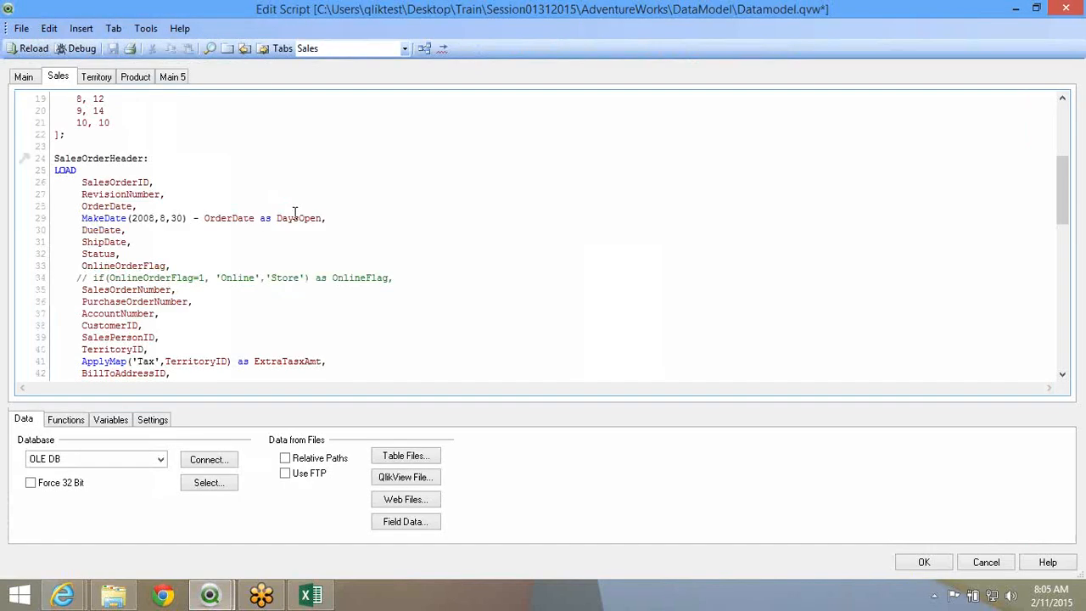
double_click(295, 218)
click(329, 222)
key(Return)
text(if(DaysOpen>)
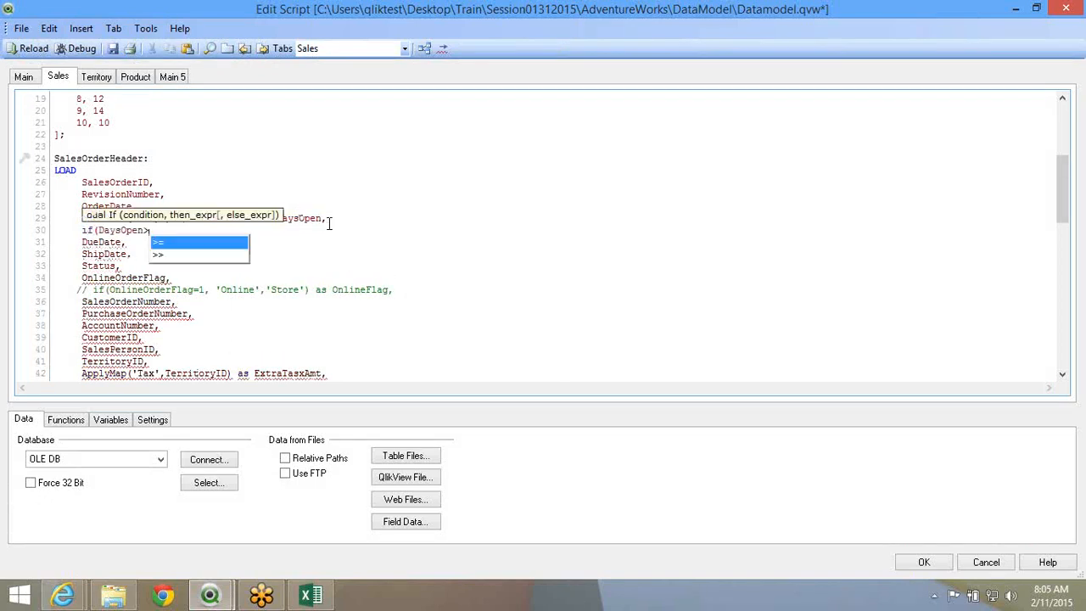
text(550,)
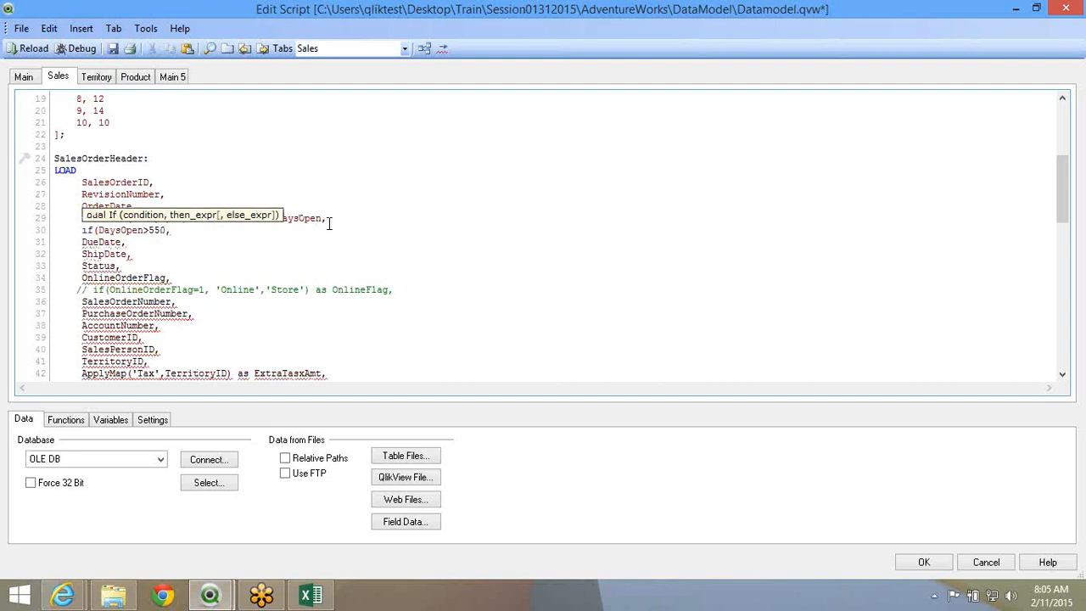
key(shift+Home)
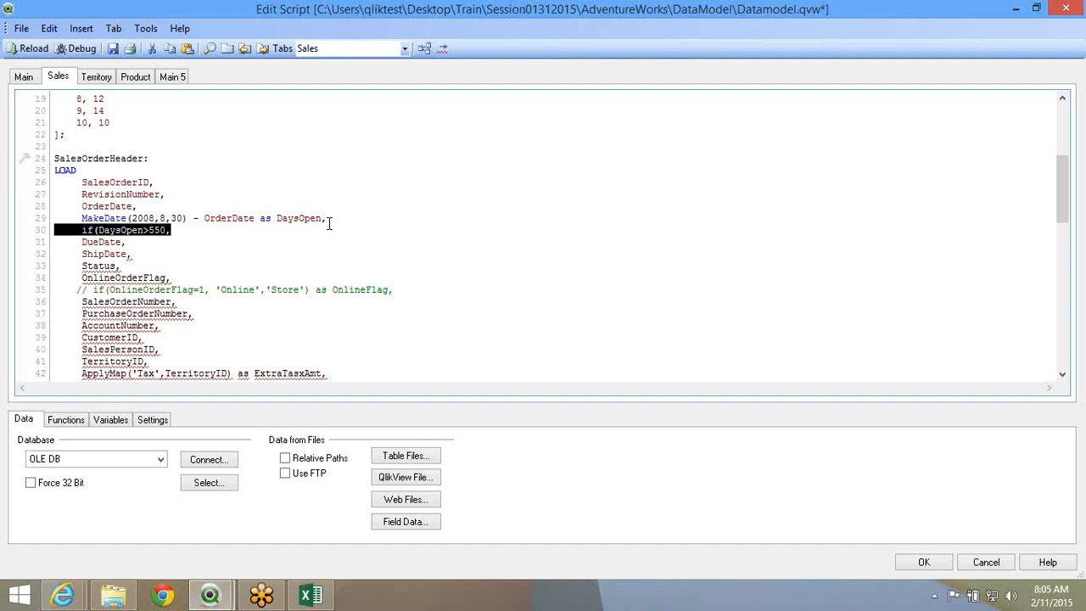
key(Delete)
key(Delete)
key(Delete)
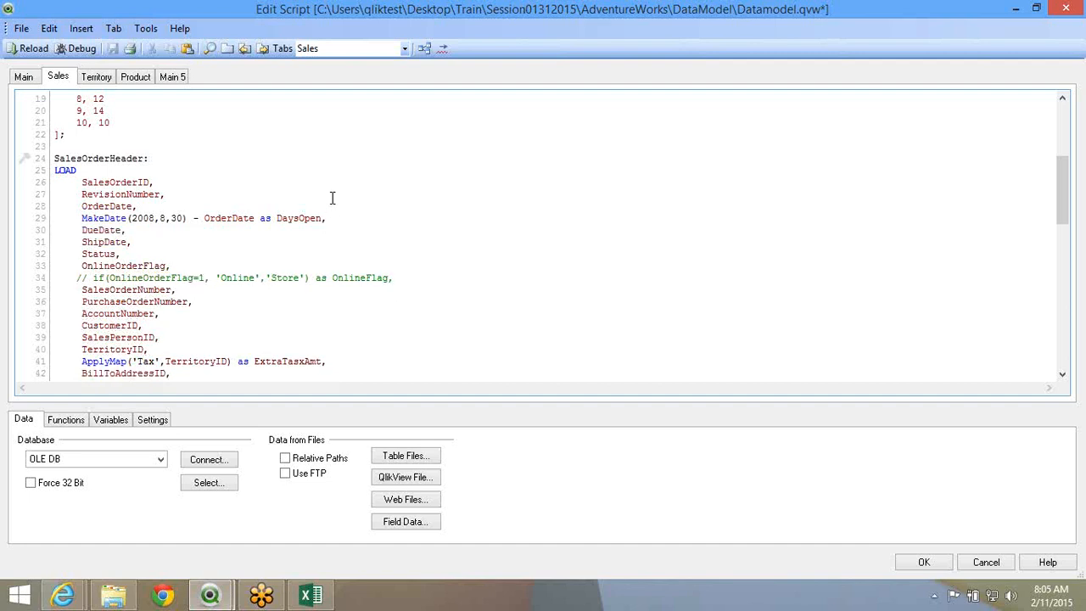
Delete the commented-out SalesOrderHeader resident load block, including its Drop Table line, below Drop Table Temp
scroll(332, 197, down, 10)
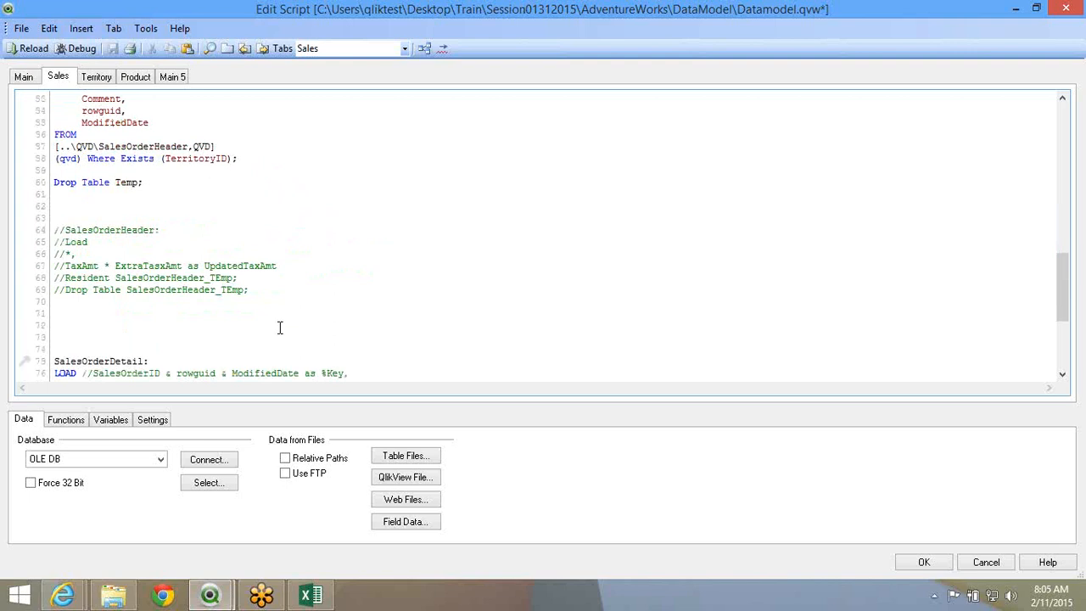
drag(250, 290, 55, 231)
key(Delete)
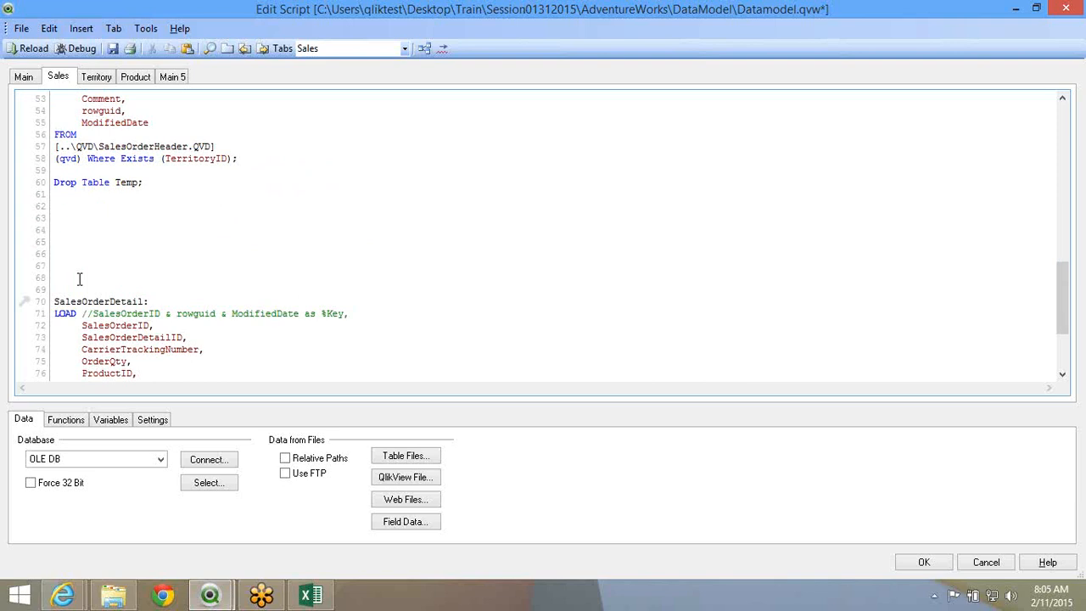
Switch to Excel, enter the heading Description in D4 above the ranges and fit column D to its contents
key(alt+Tab)
click(211, 240)
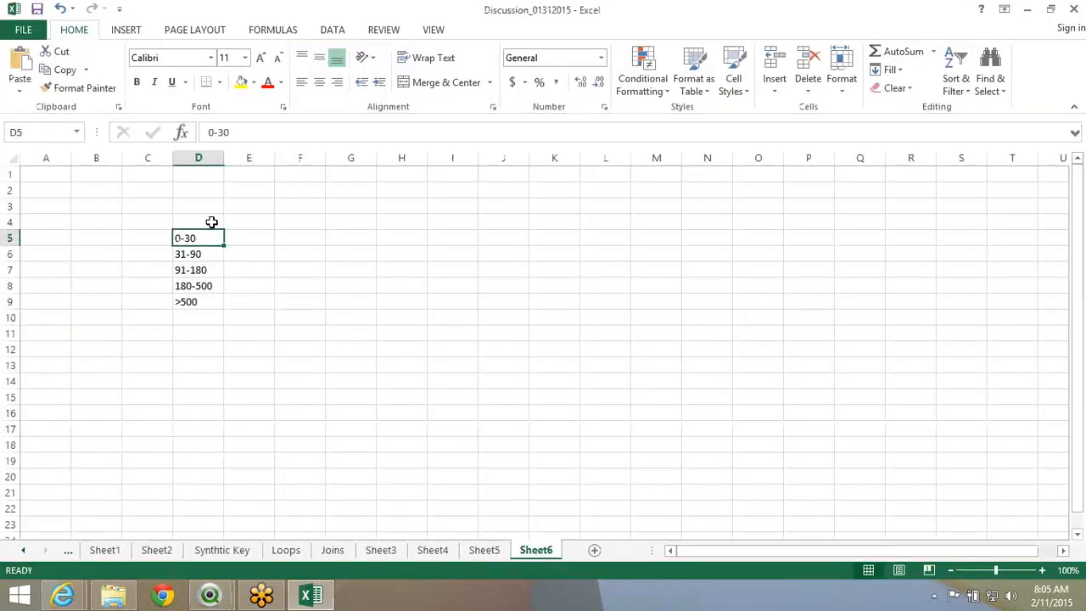
click(212, 222)
text(Descr)
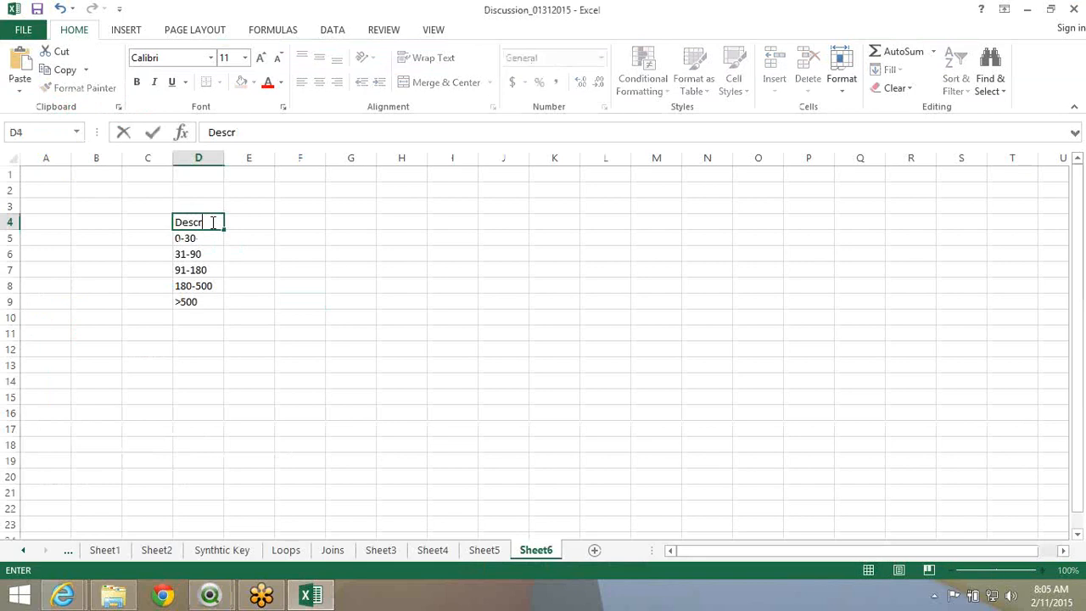
text(iption)
key(Return)
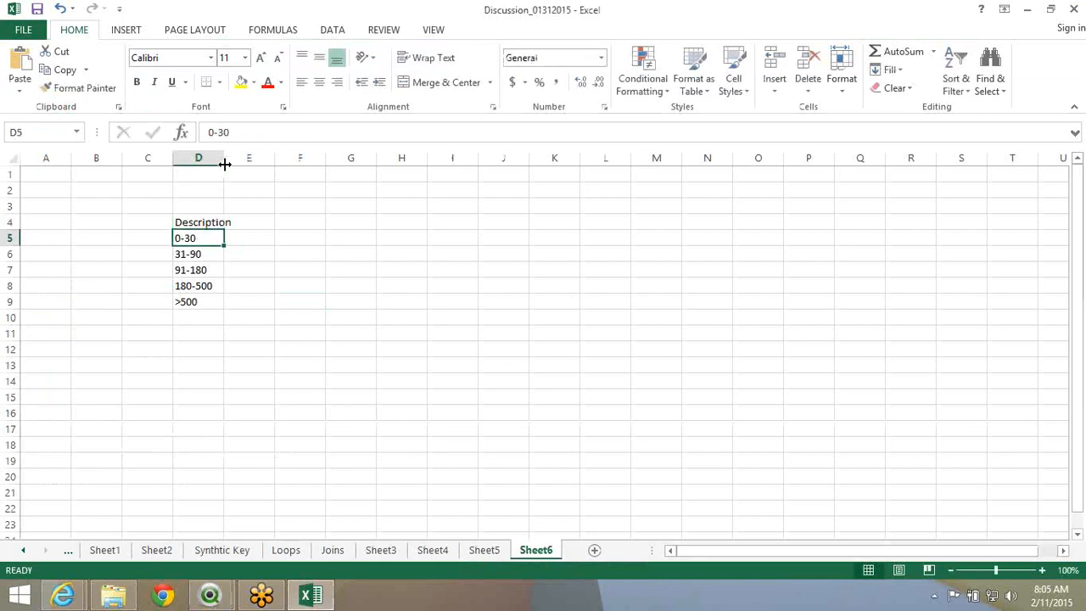
double_click(225, 164)
click(75, 229)
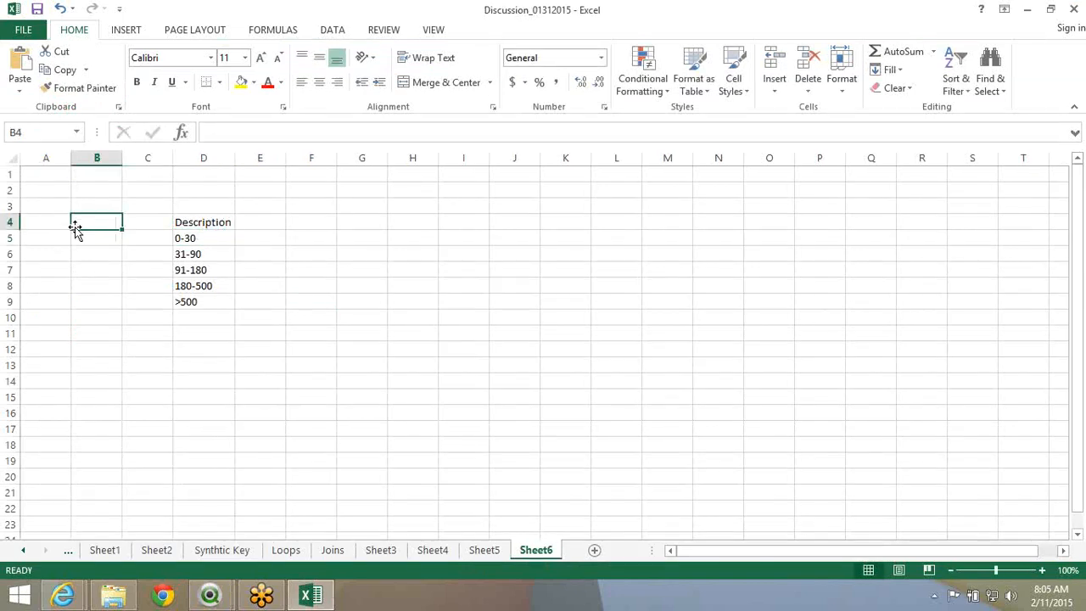
text(StartDate)
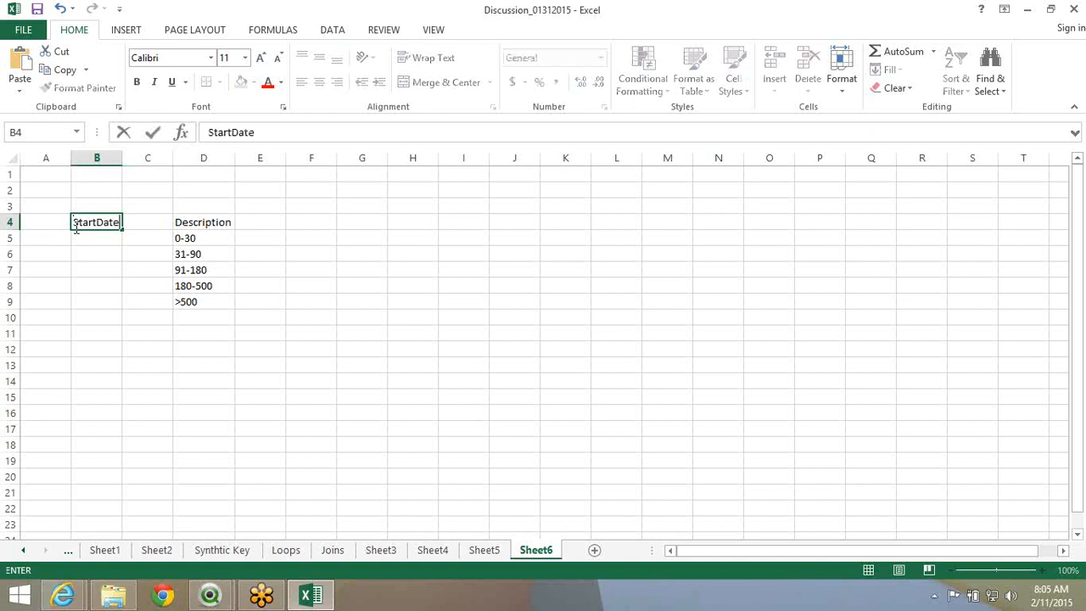
key(Tab)
text(End)
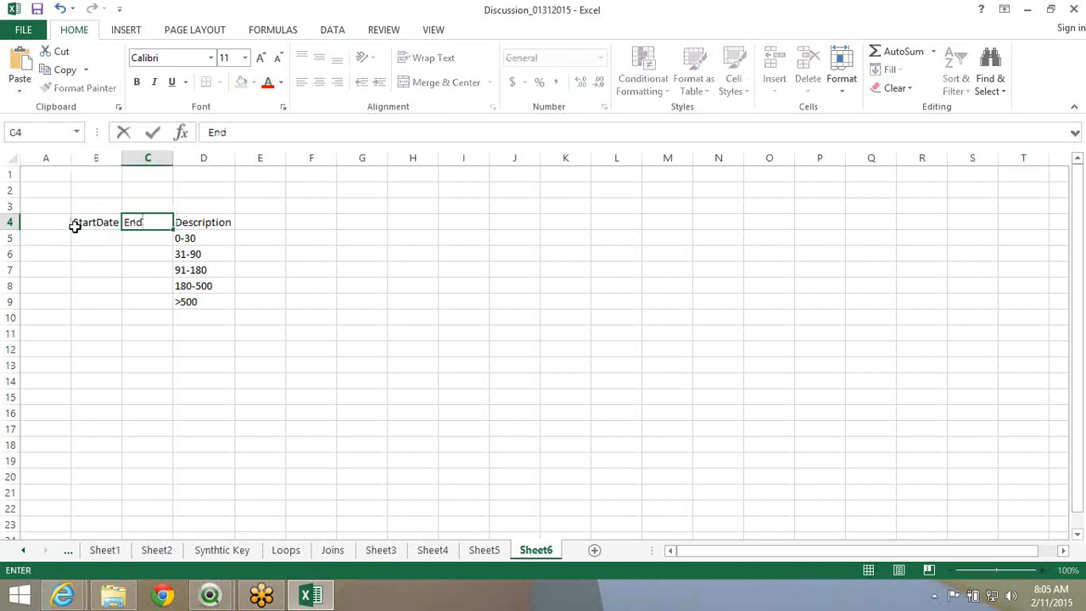
key(Escape)
Enter a new heading for the range-start column in B4, beginning with Star
click(76, 225)
text(Star)
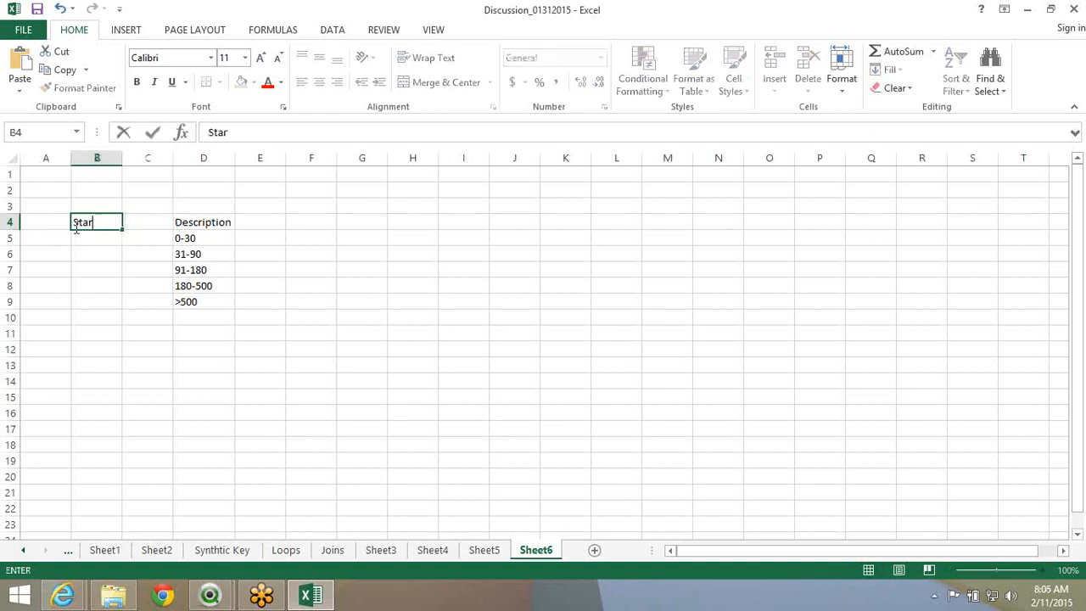
Complete the header Start in B4 and enter the header End in C4
text(t)
key(Tab)
text(End)
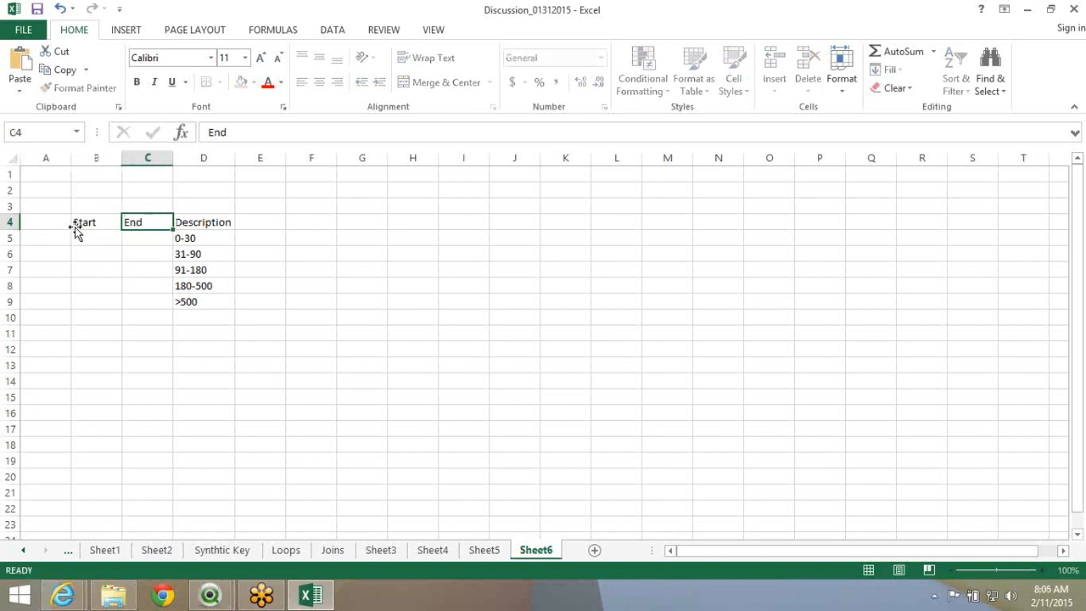
key(Return)
Enter 0 as the start and 30 as the end of the 0-30 range in row 5
text(0)
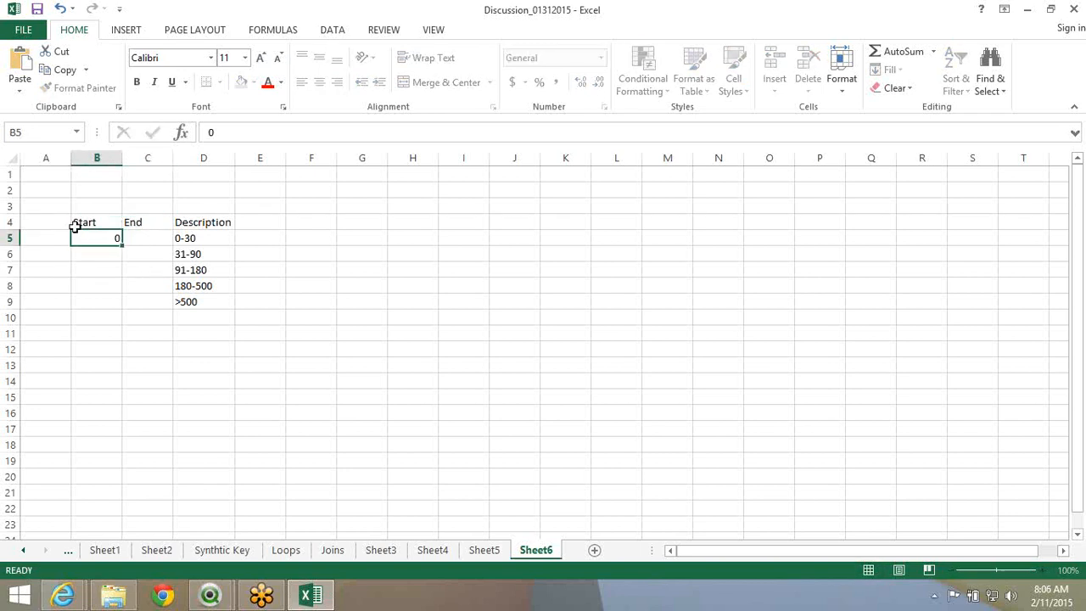
key(Tab)
text(30)
key(BackSpace)
key(BackSpace)
text(30)
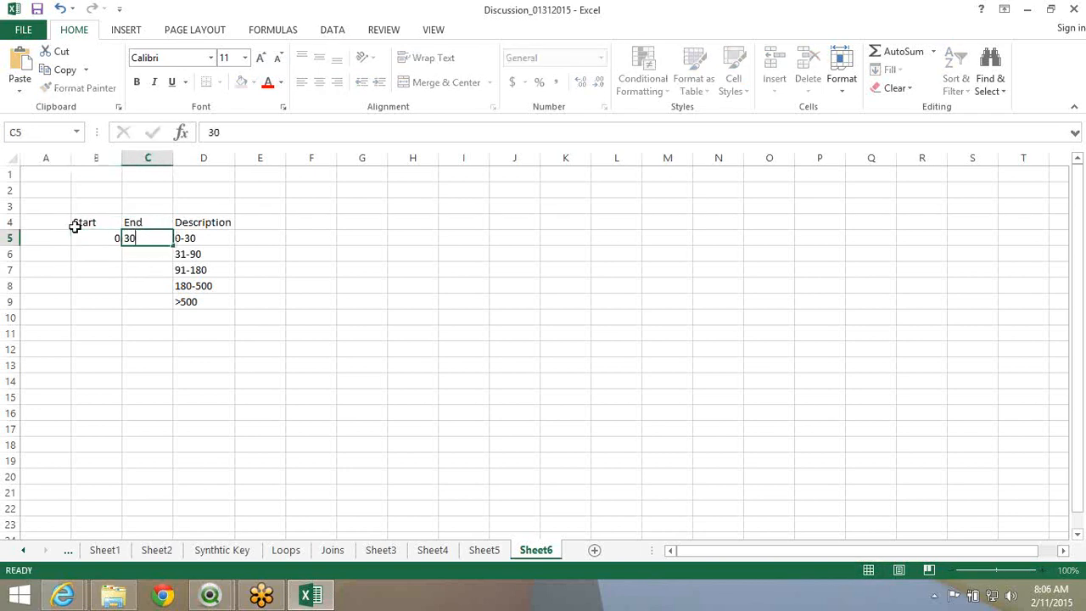
key(Return)
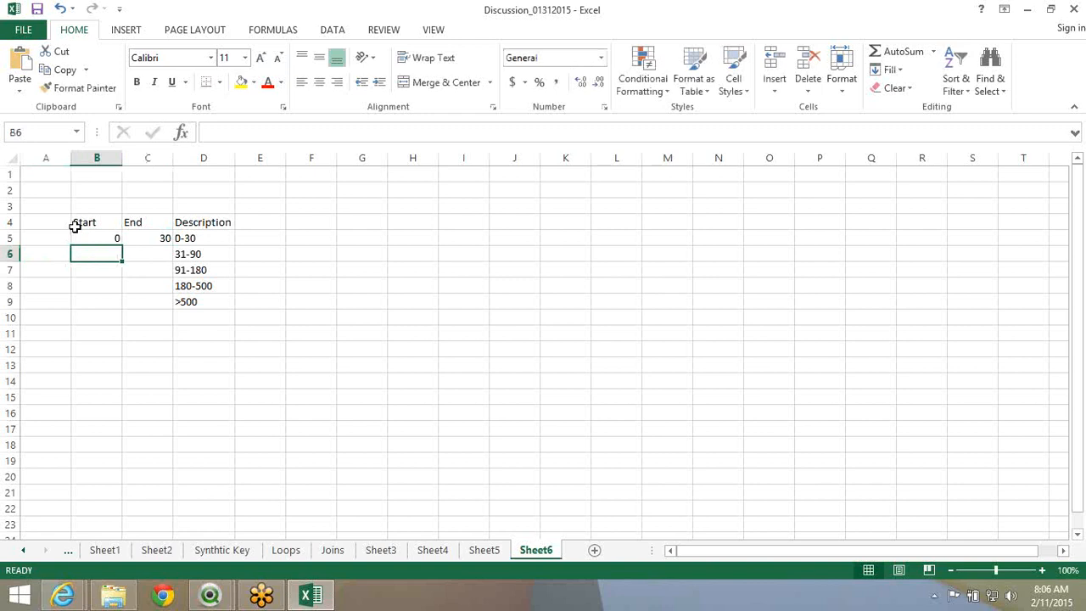
Fill in the start and end values 31 and 90 in row 6, and 91 and 180 in row 7
text(31)
key(Tab)
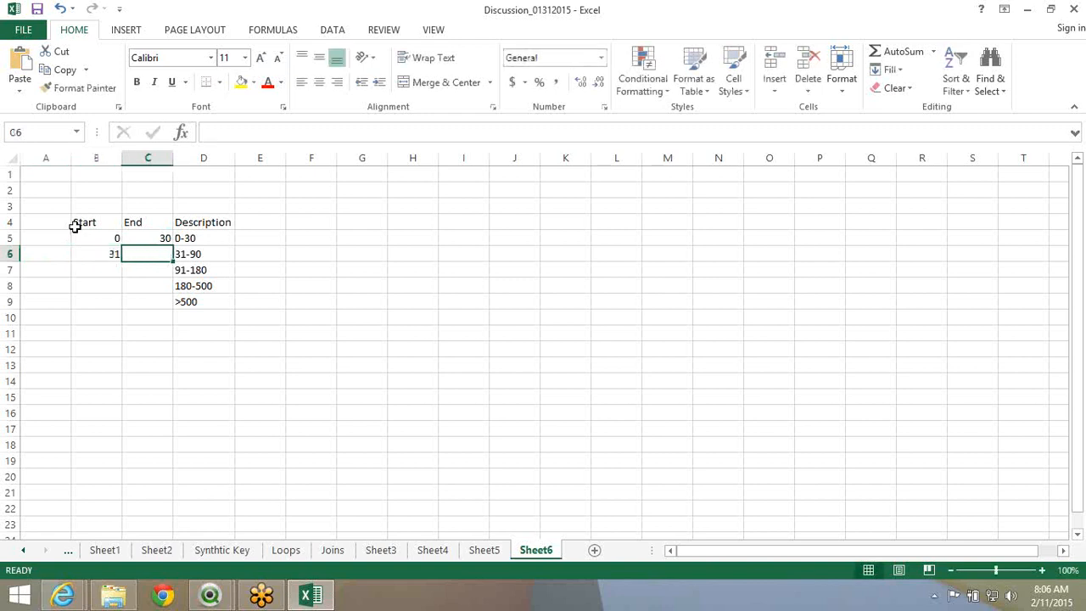
text(90)
key(Return)
text(91)
key(Tab)
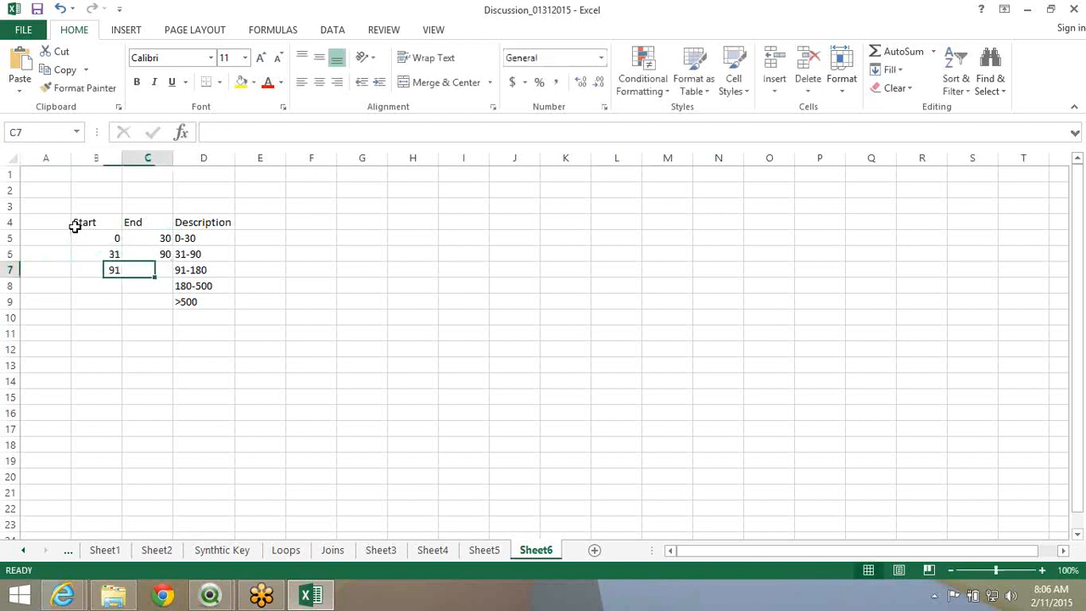
text(180)
key(Return)
Fill in the start and end values 180 and 500 in row 8, and 500 and 100000 in row 9
text(180)
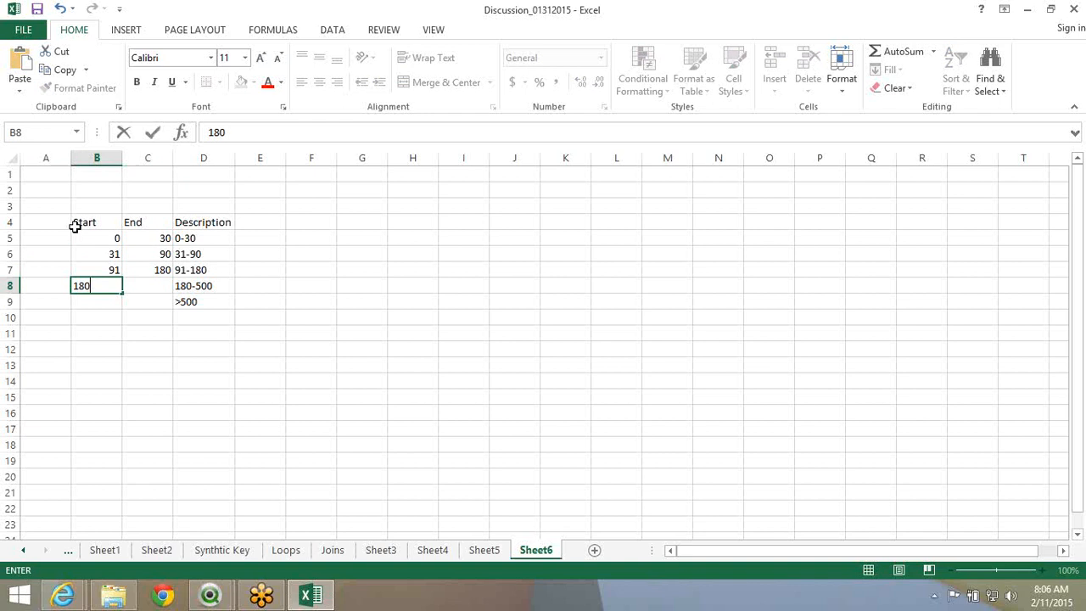
key(Tab)
text(500)
key(Return)
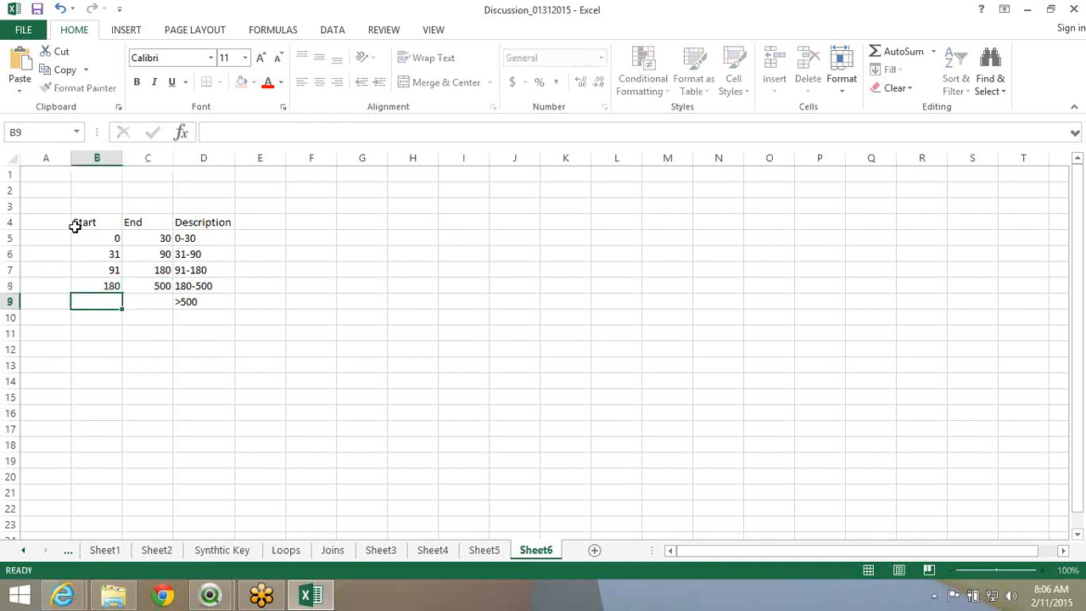
text(500)
key(Tab)
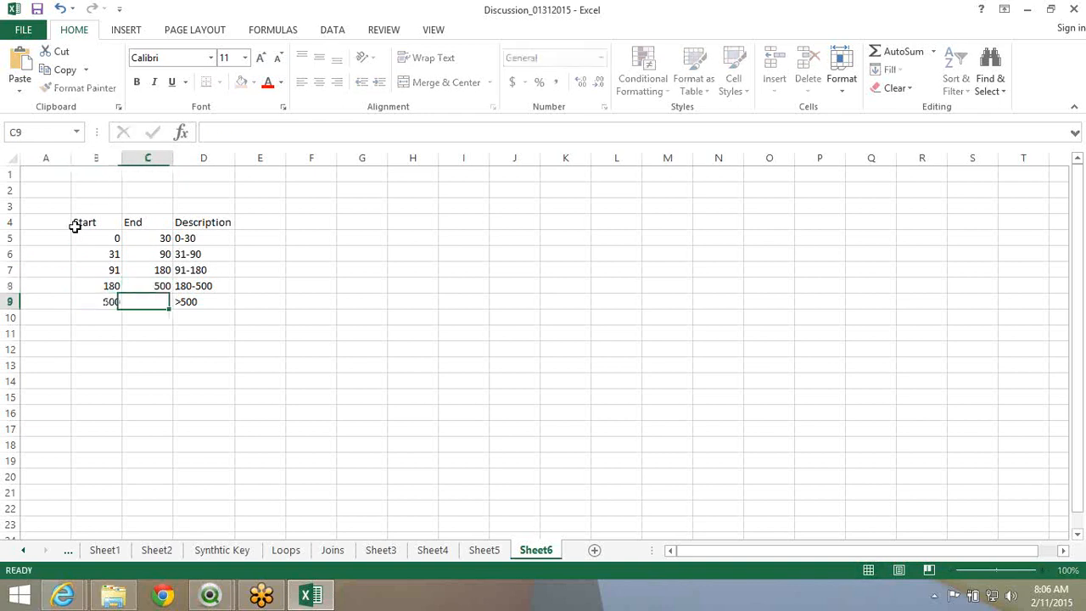
text(100000)
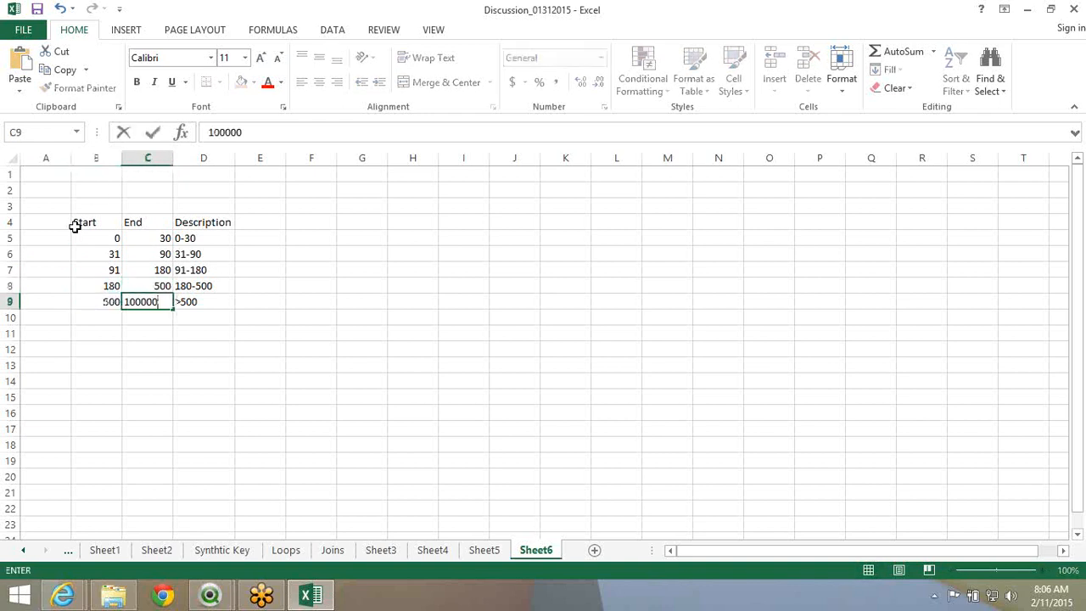
key(Return)
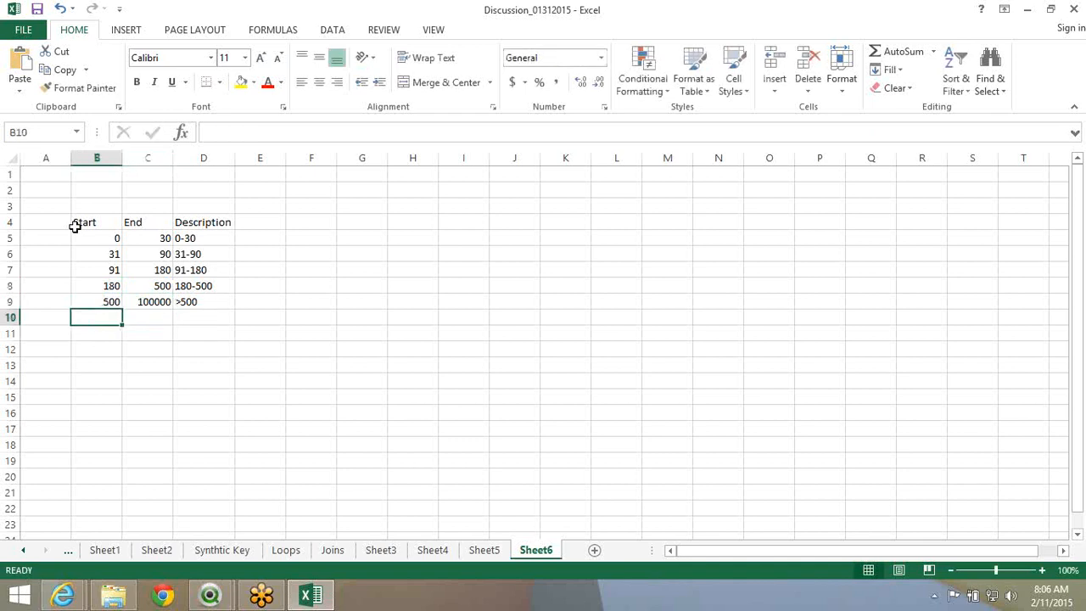
Copy the whole Start, End and Description table in B4:D9, including its headers
click(75, 226)
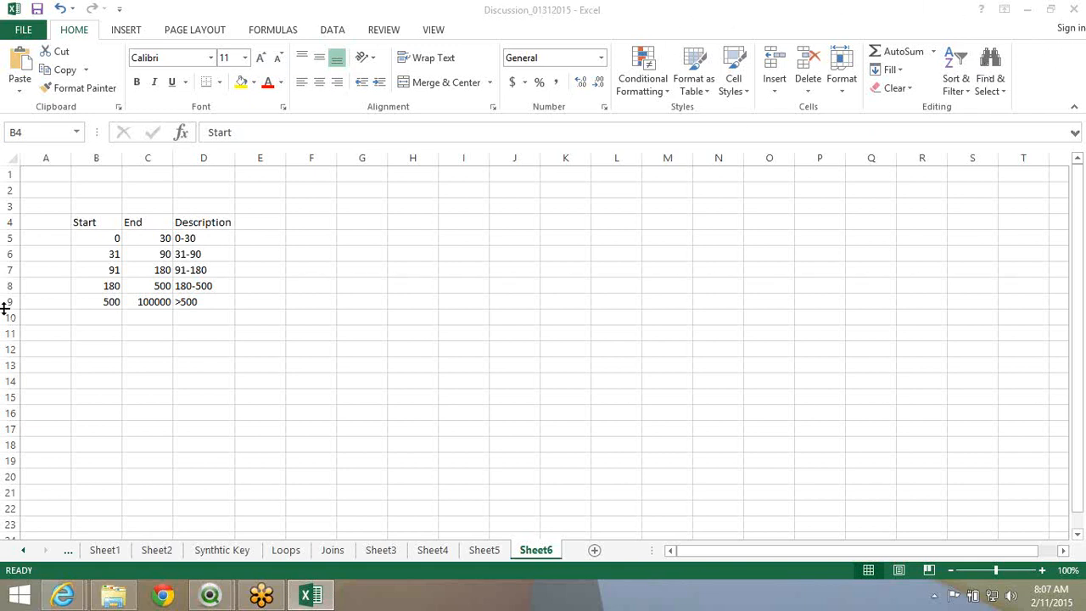
click(135, 330)
drag(201, 302, 90, 222)
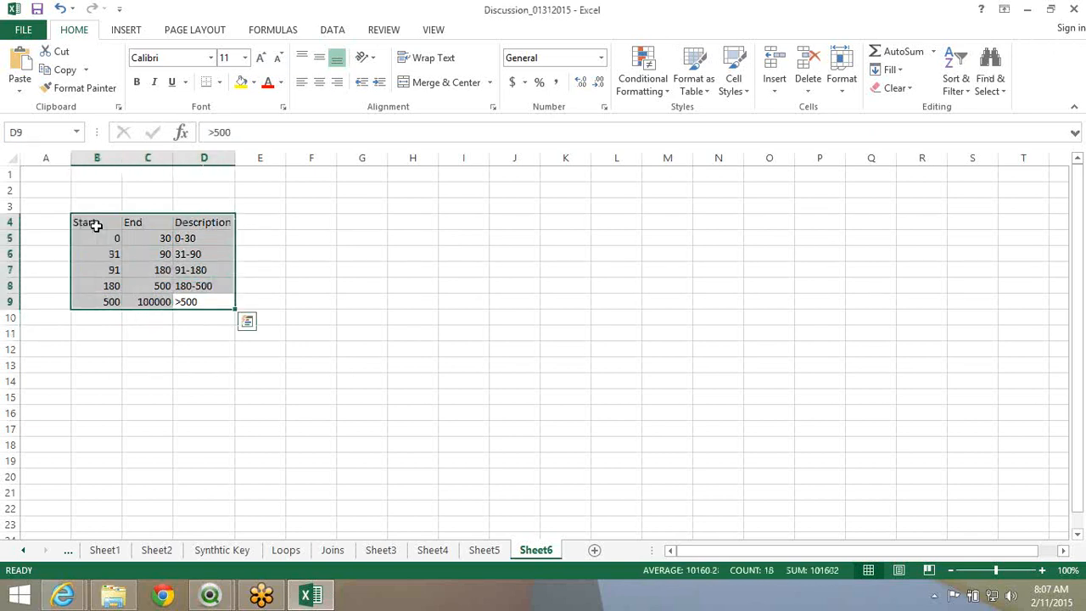
right_click(91, 223)
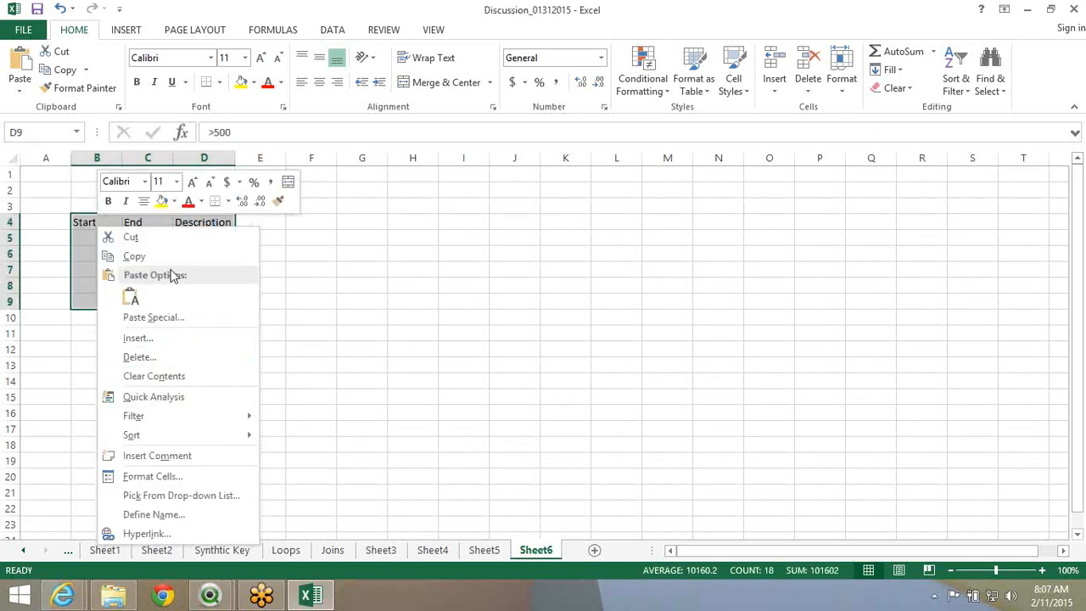
click(167, 256)
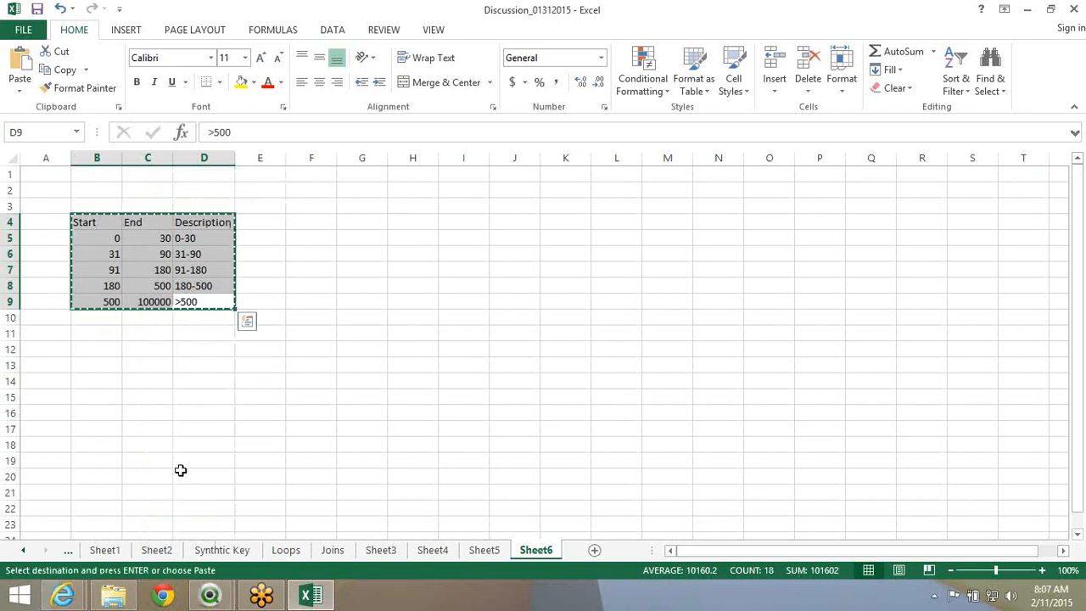
Switch to the QlikView script editor and insert the copied table as an inline load below the Drop Table Temp statement
click(210, 596)
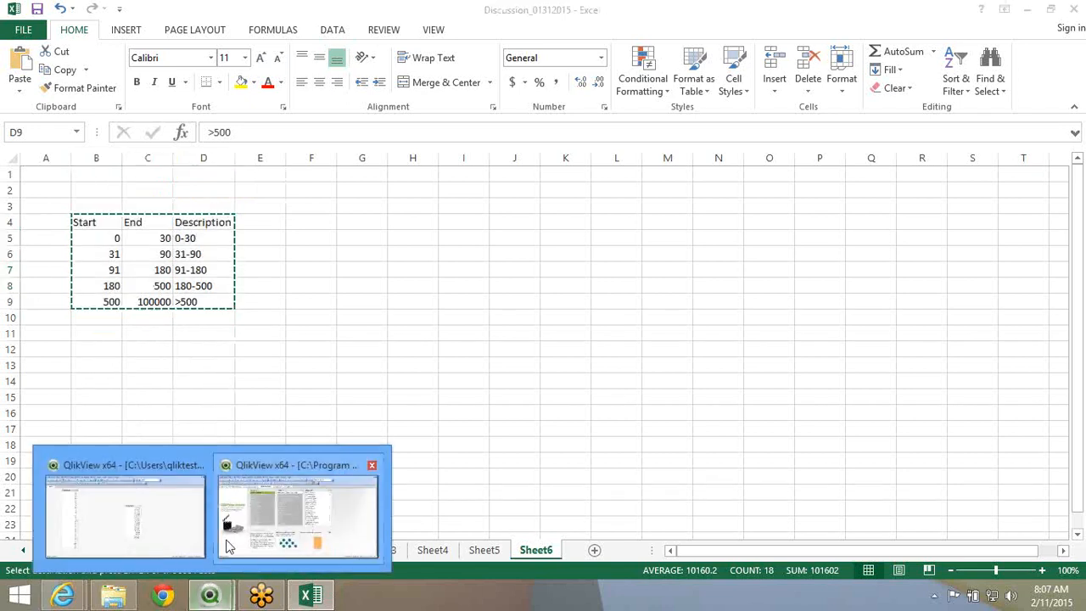
click(136, 518)
click(81, 29)
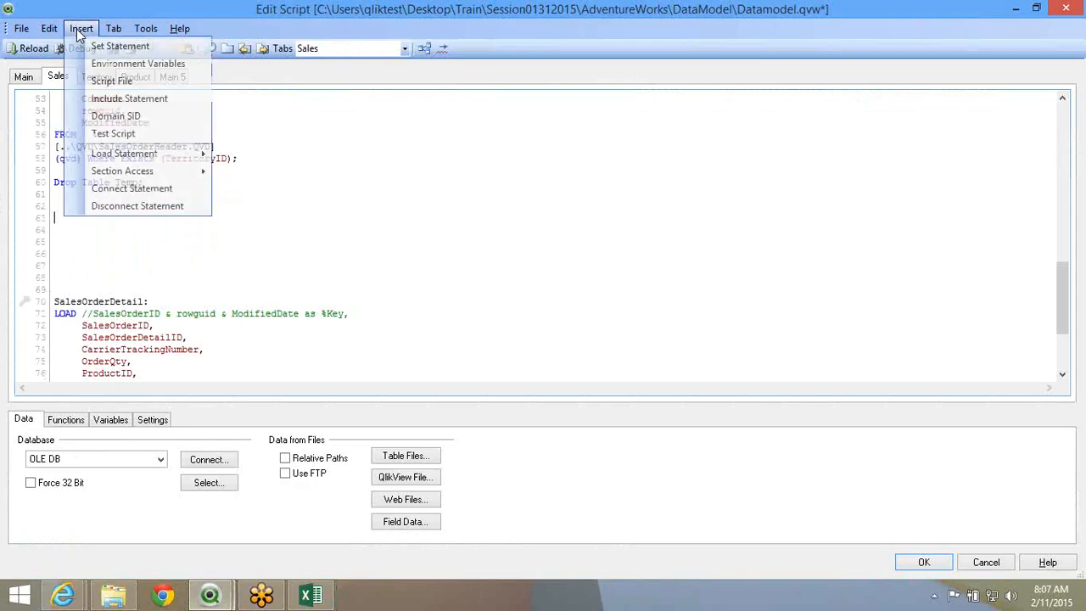
mouse_move(204, 155)
click(273, 180)
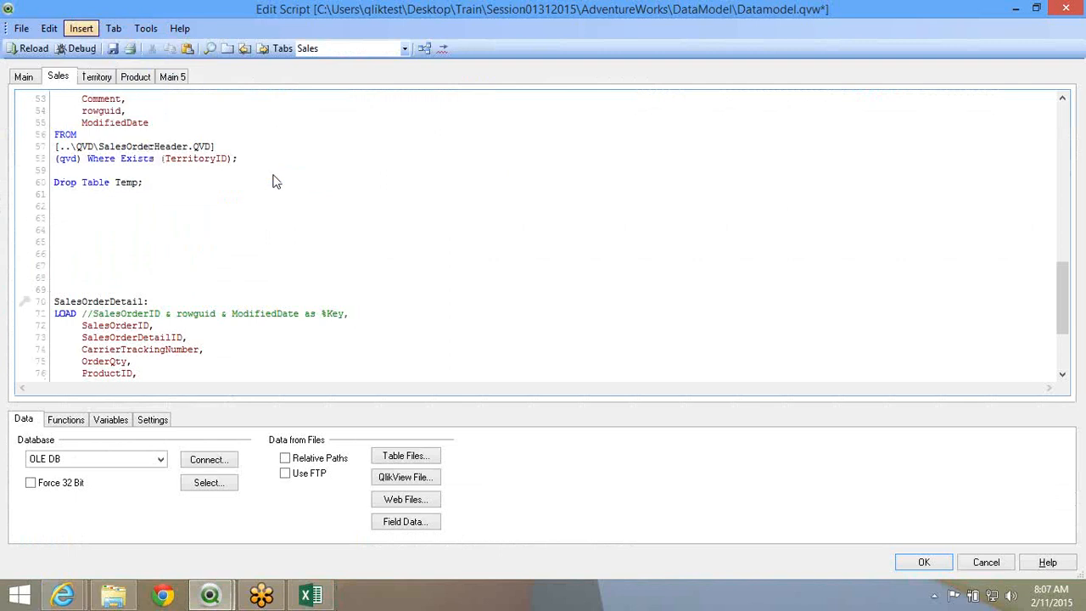
key(ctrl+v)
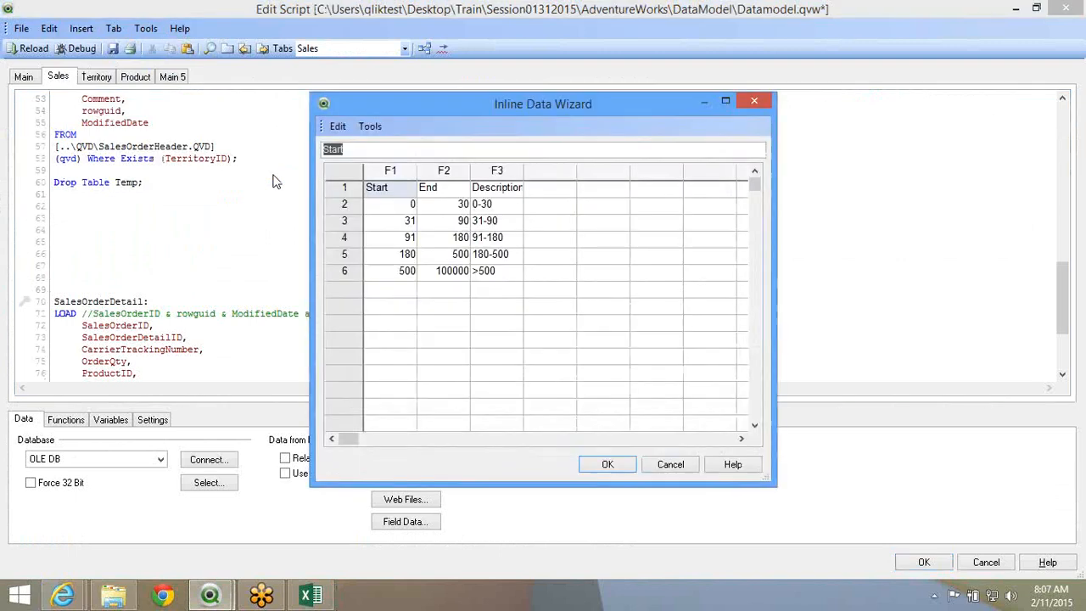
key(Return)
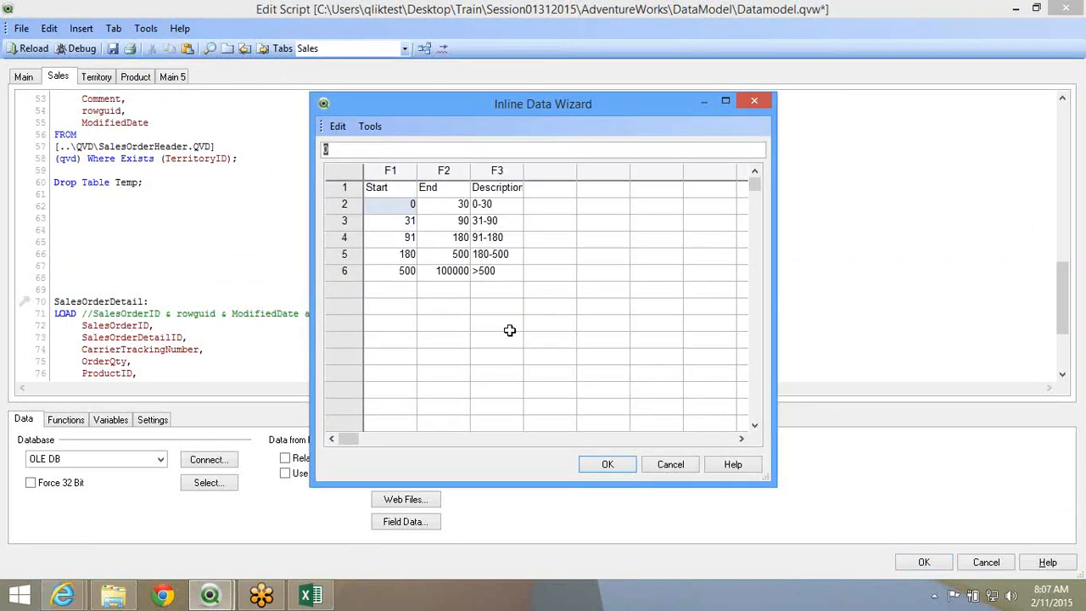
click(608, 465)
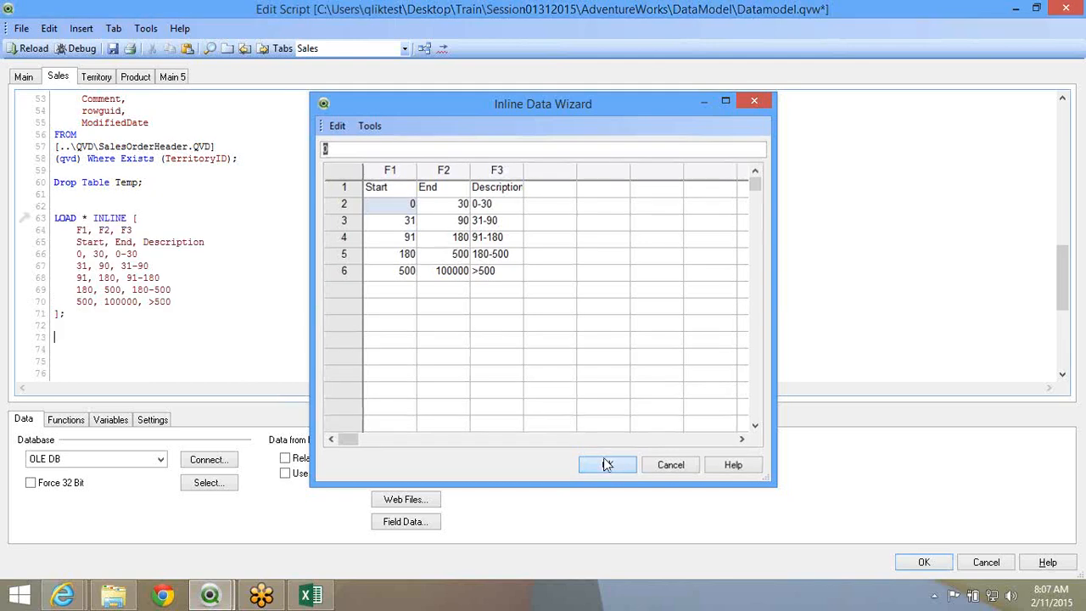
Delete the F1, F2, F3 line from the inline load so Start, End, Description serve as the field names
drag(73, 230, 146, 233)
key(Delete)
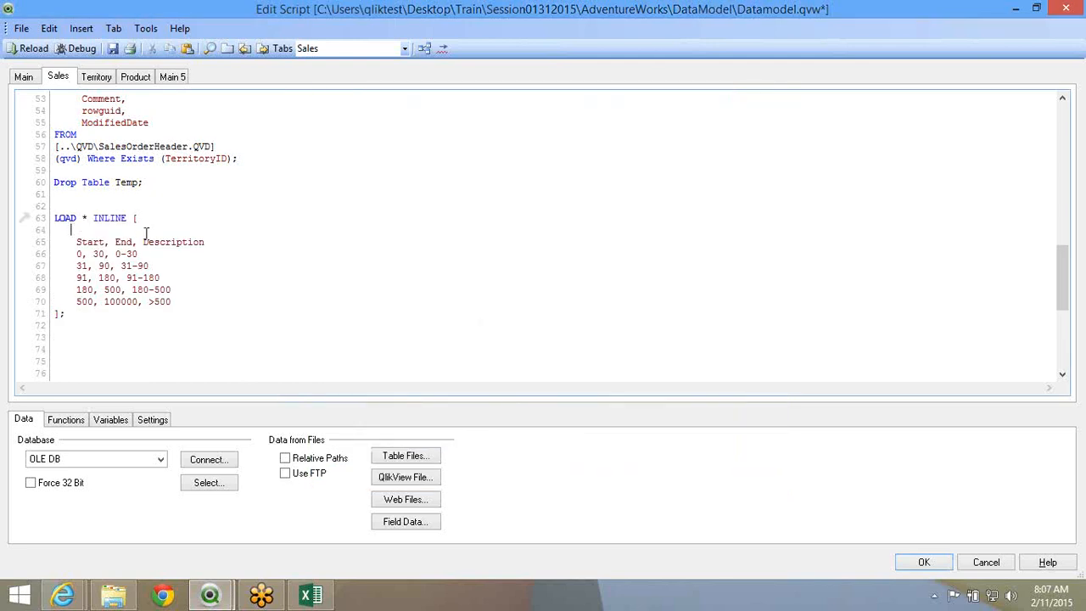
key(Delete)
key(BackSpace)
key(BackSpace)
key(BackSpace)
key(BackSpace)
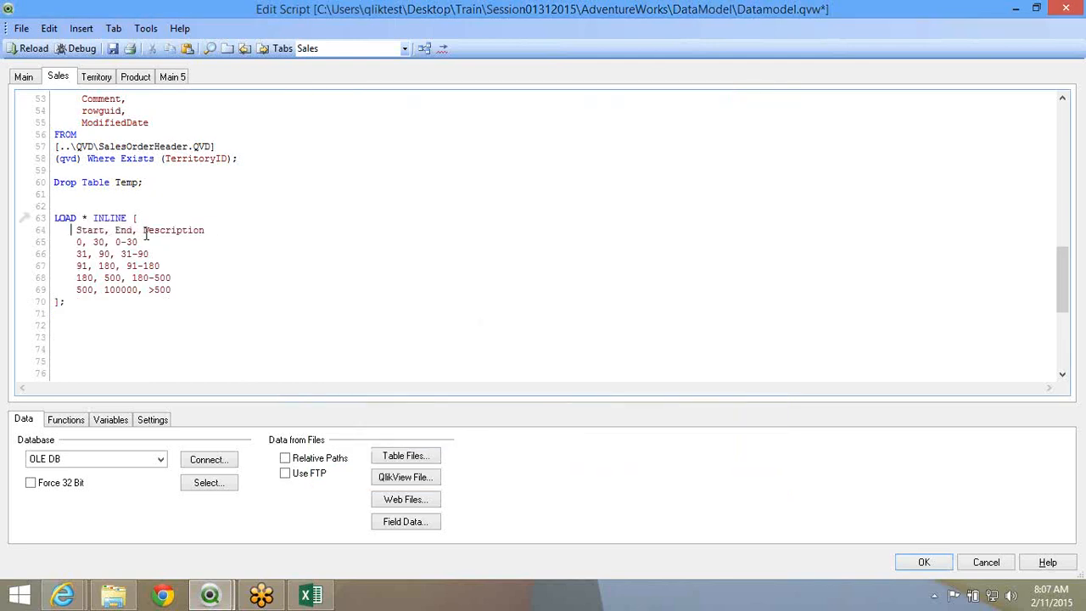
Label the inline load with the table name IntervalDesc: on the line above it
click(89, 208)
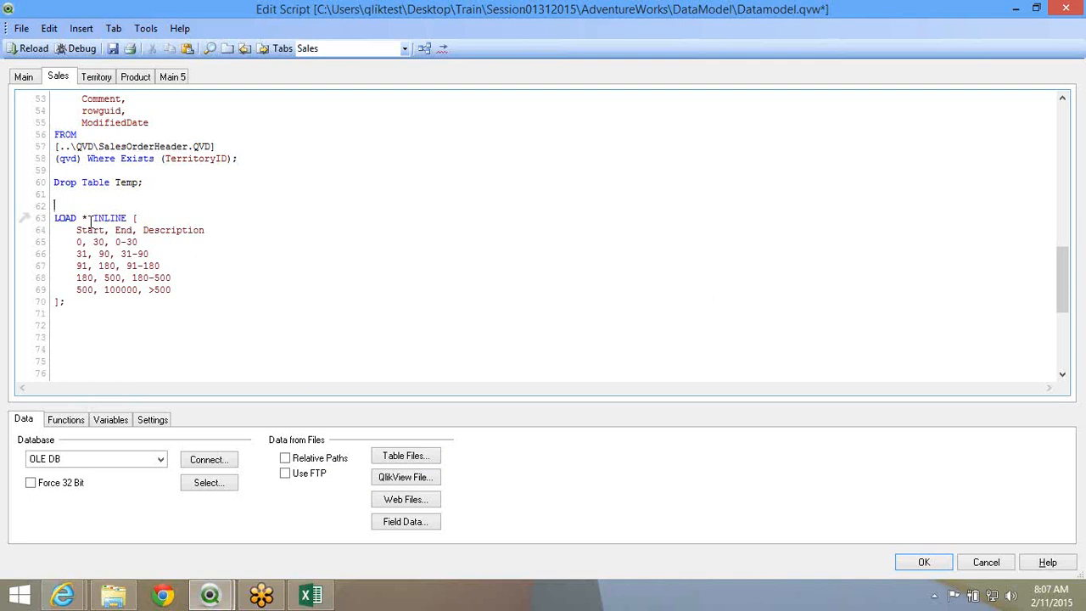
text(Inte)
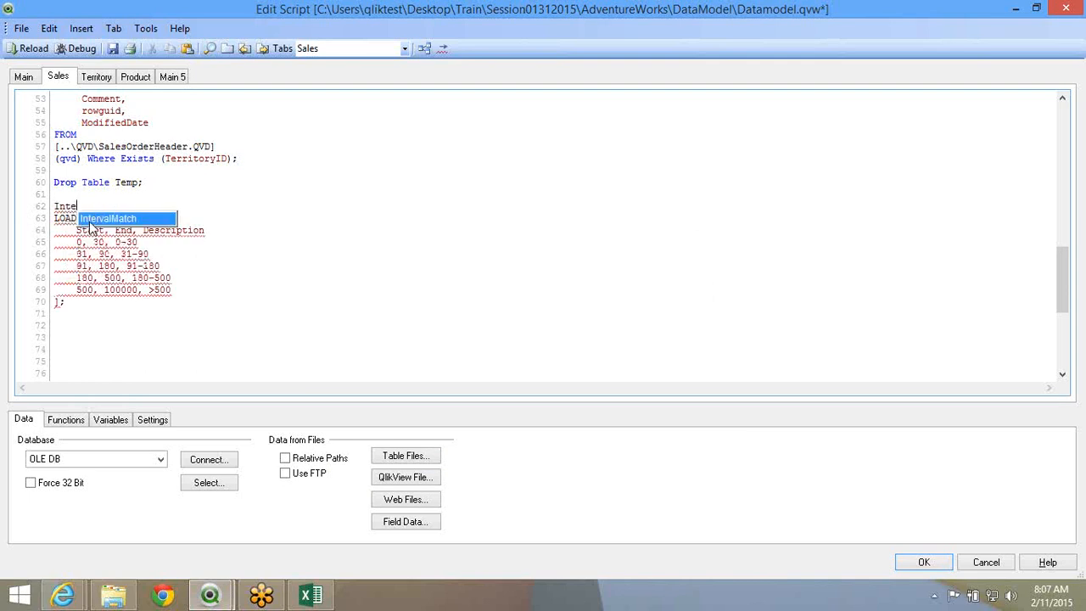
text(rval)
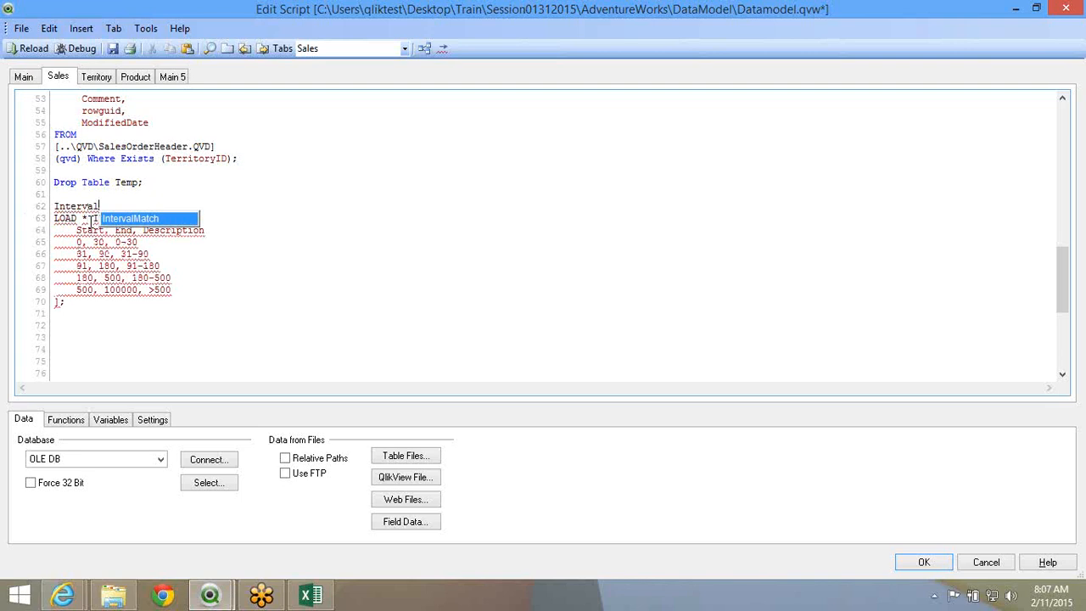
text(Desc:)
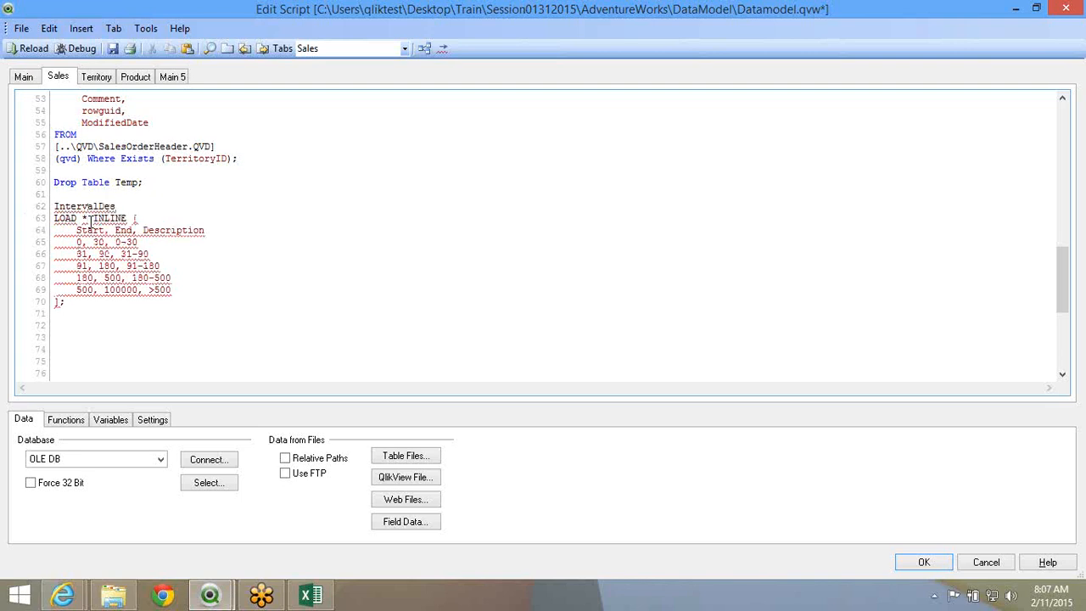
Below the inline table, add a Left Join line followed by IntervalMatch with an opening parenthesis
click(71, 331)
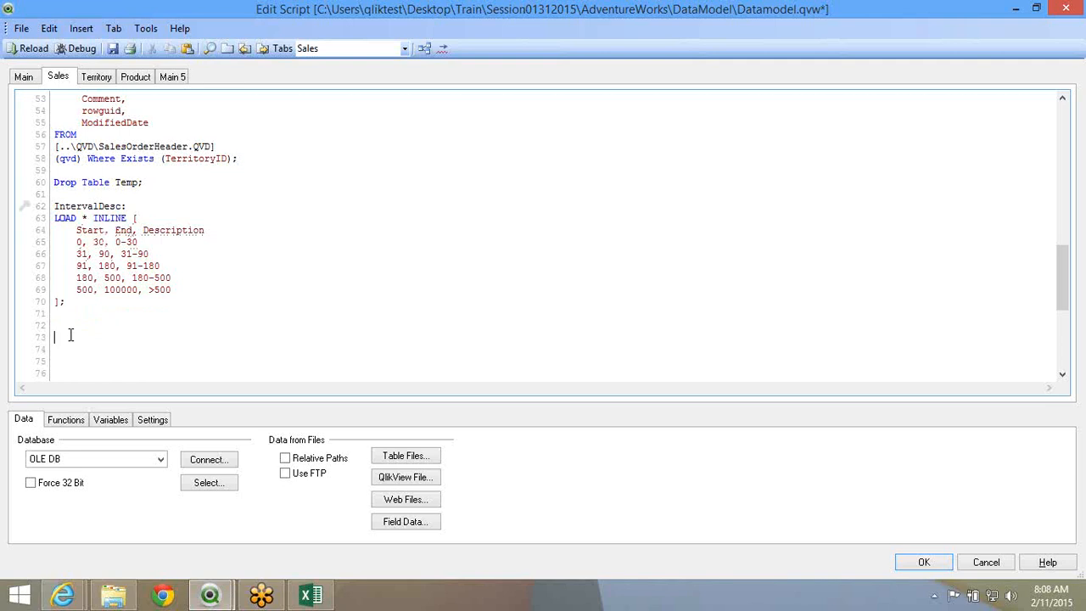
text(le)
key(Return)
text(j)
key(Return)
key(Return)
text(Int)
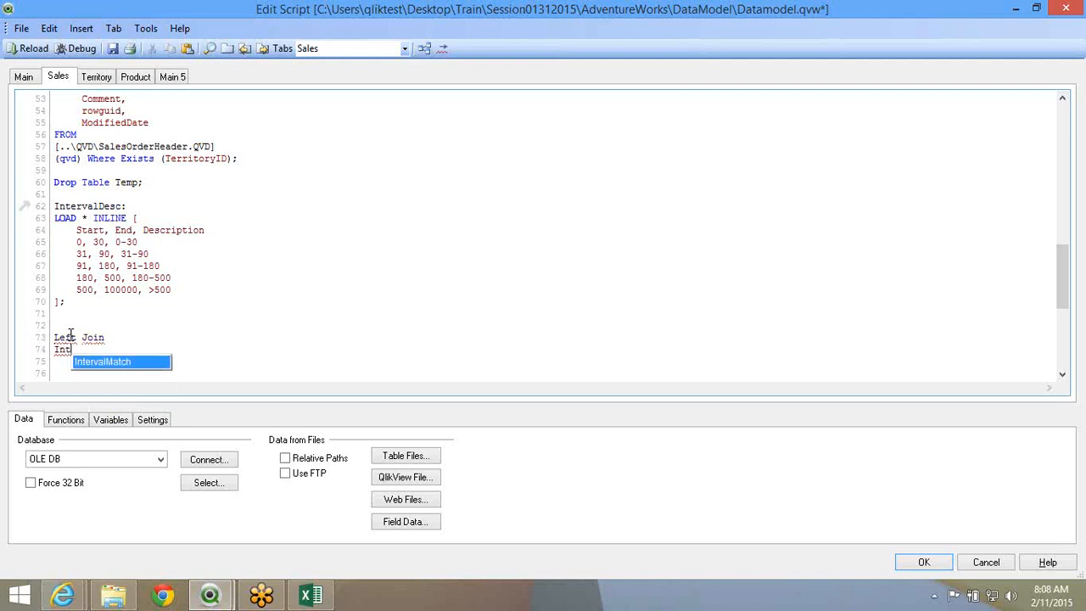
text(e)
key(Return)
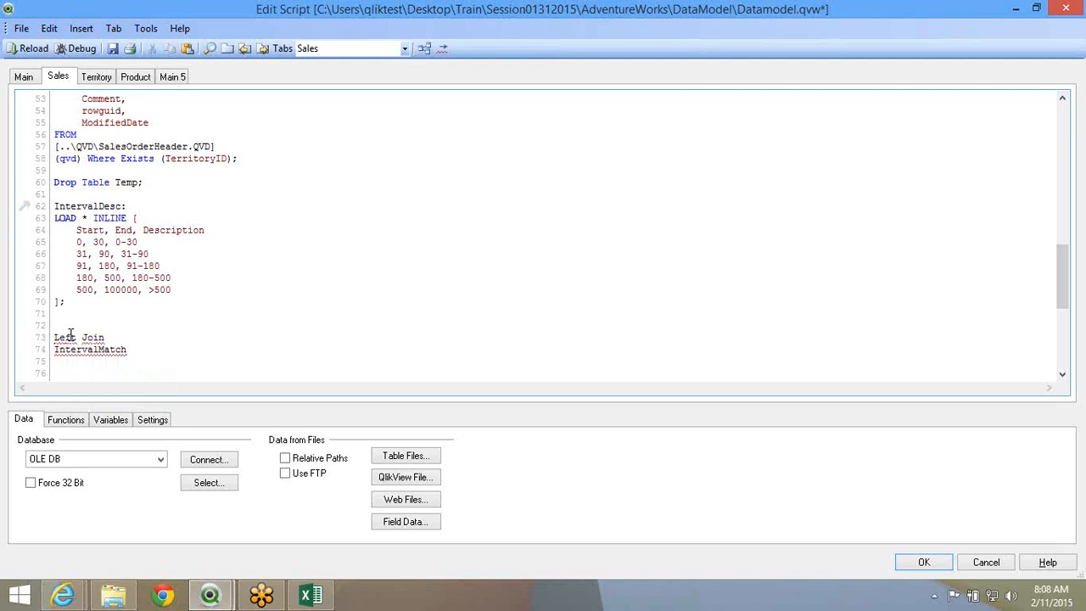
text(()
Copy the DaysOpen field name from the SalesOrderHeader load and insert it as the IntervalMatch argument, closing the parenthesis
scroll(256, 270, up, 1)
scroll(256, 270, up, 1)
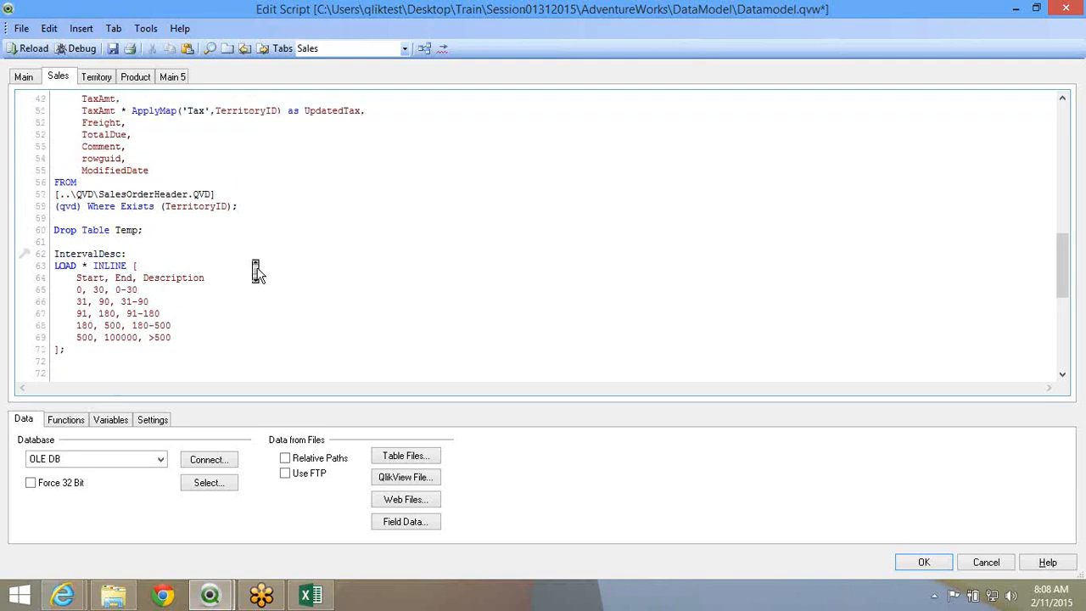
scroll(256, 270, up, 8)
double_click(293, 146)
right_click(290, 146)
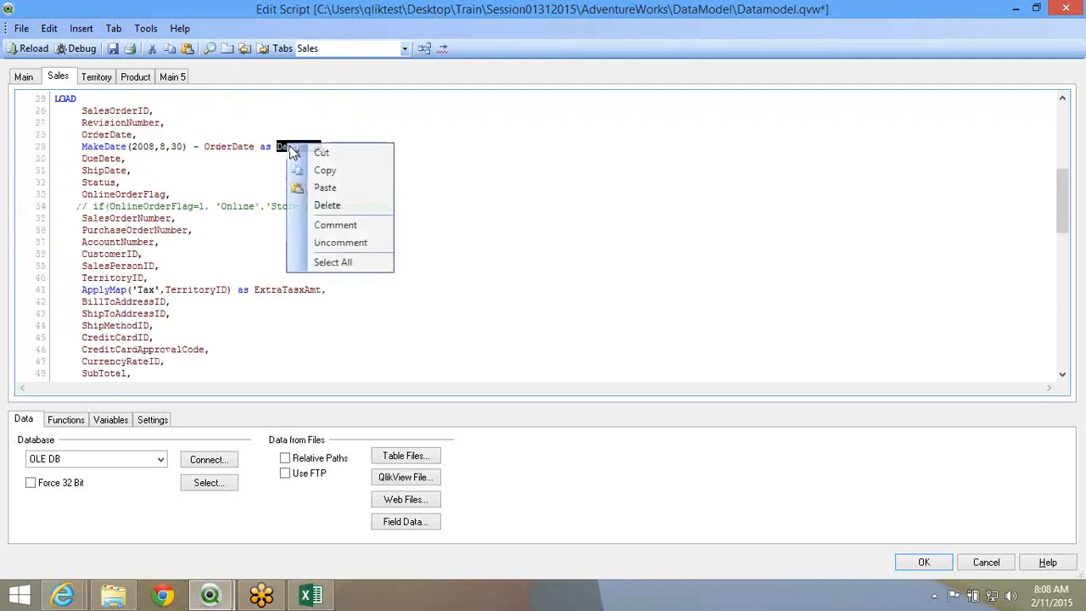
click(306, 170)
scroll(236, 219, down, 13)
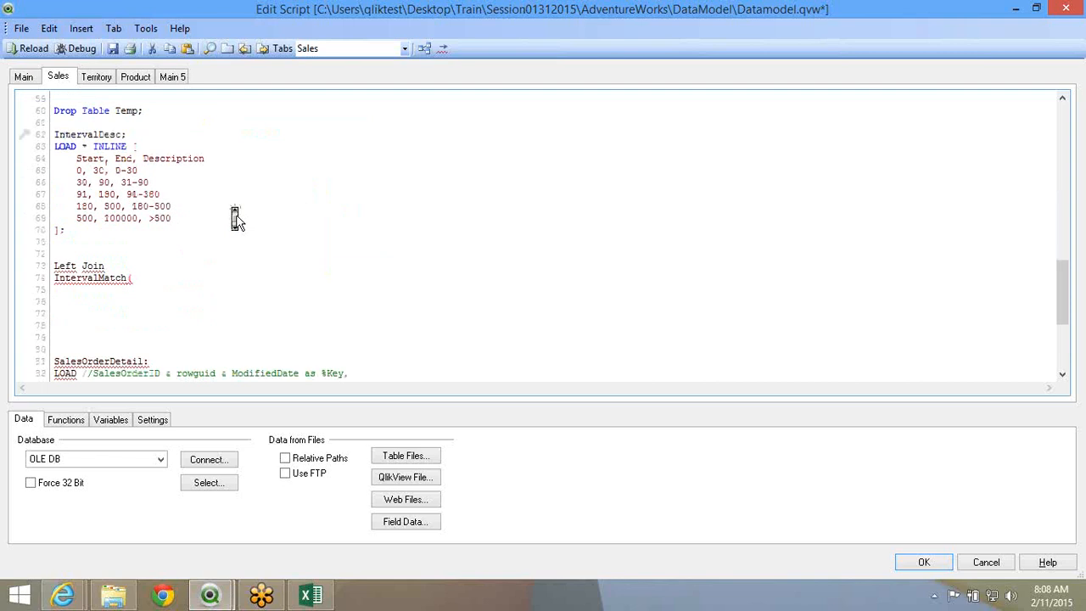
scroll(236, 219, down, 4)
scroll(213, 298, up, 3)
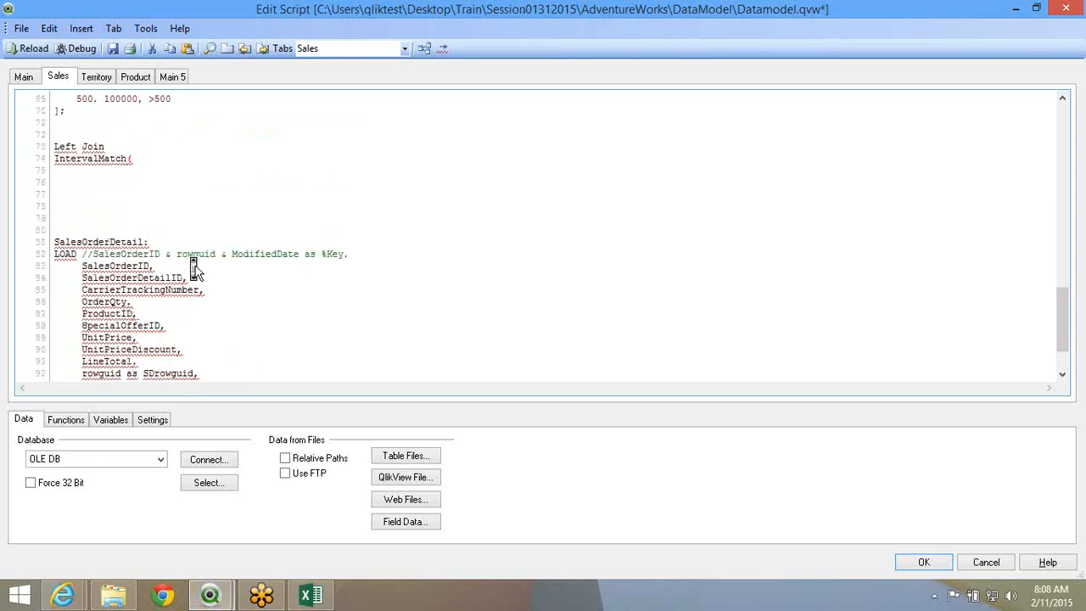
scroll(194, 270, up, 2)
click(146, 230)
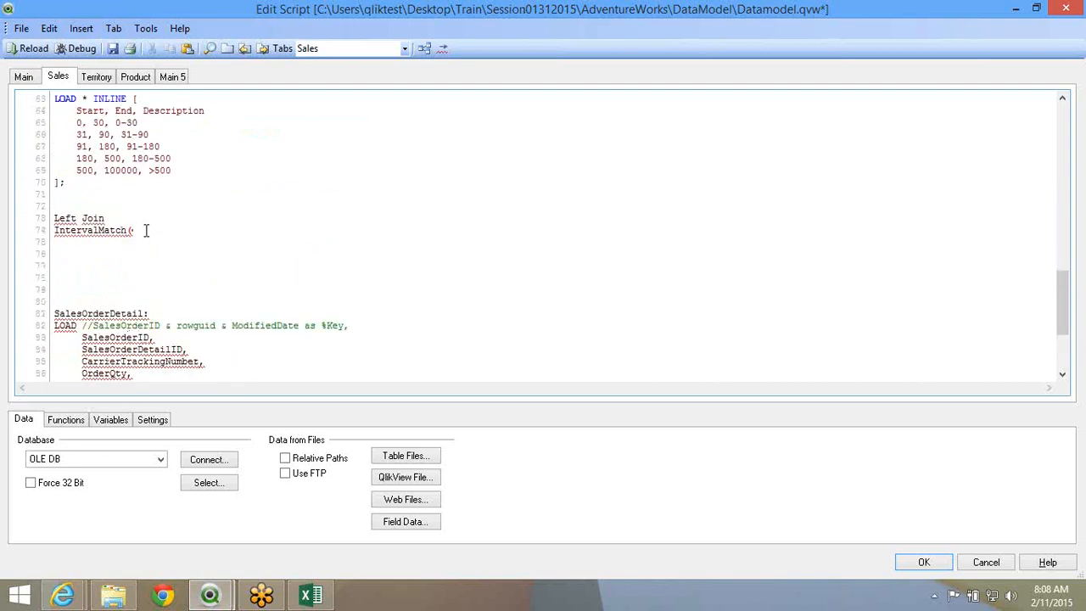
key(ctrl+v)
text())
key(Return)
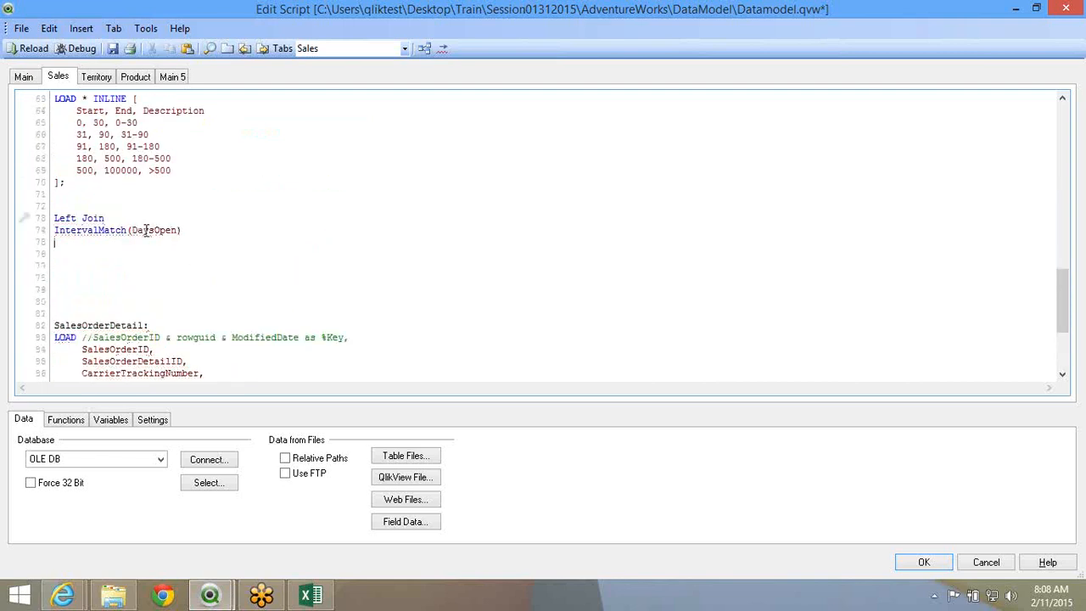
Below IntervalMatch(DaysOpen), add a LOAD line with the fields Start, End copied from the inline table's header
text(LOAD)
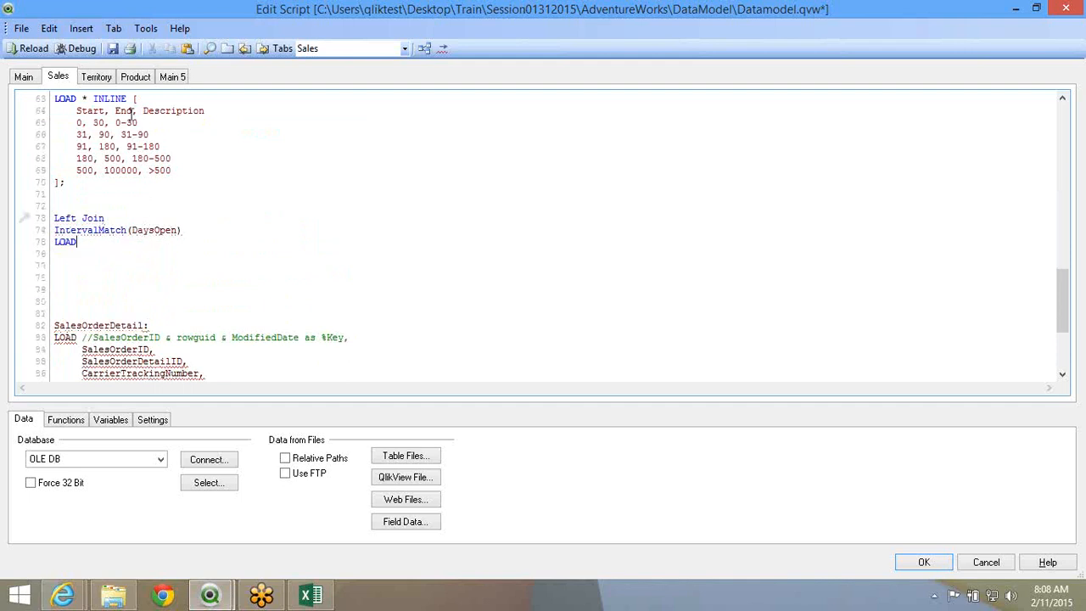
double_click(96, 113)
right_click(96, 112)
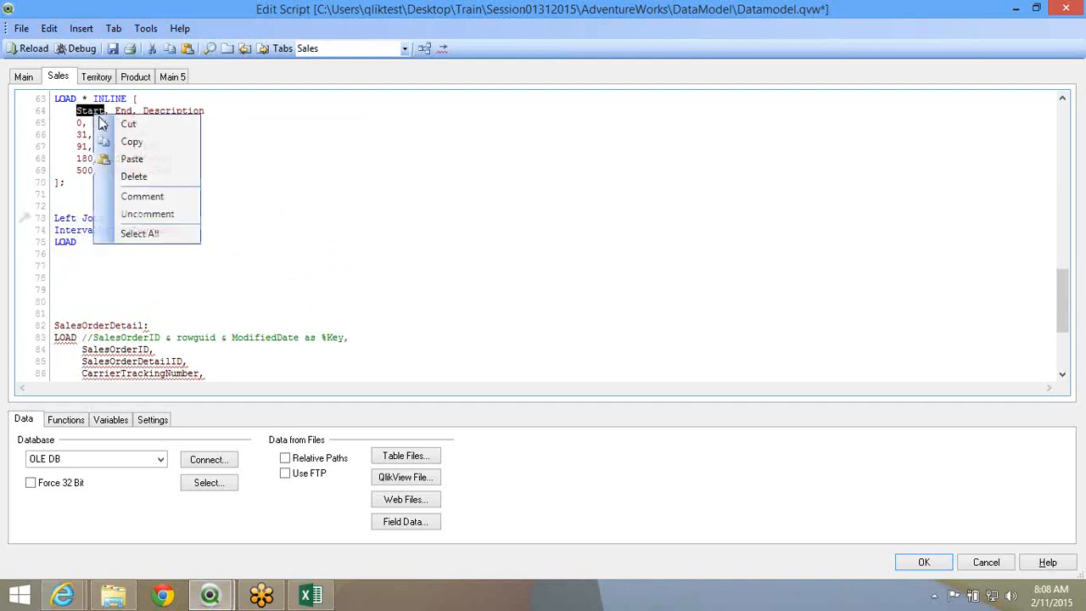
drag(71, 111, 133, 112)
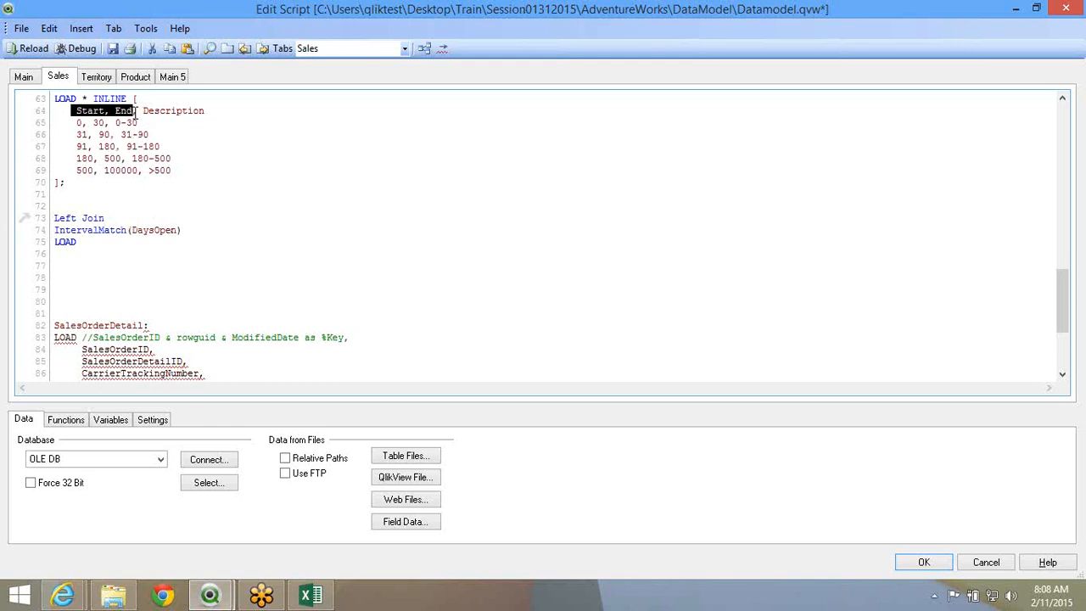
right_click(131, 110)
click(151, 138)
click(123, 241)
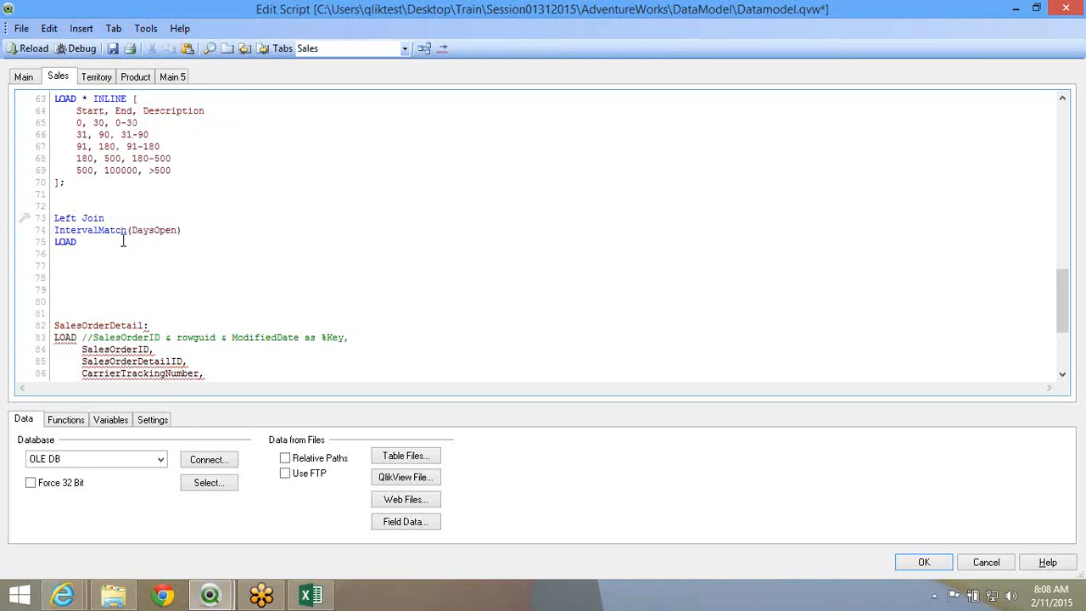
key(ctrl+v)
Complete the Start, End load with Resident IntervalDesc; reusing the inline table's name
scroll(119, 238, up, 3)
double_click(89, 122)
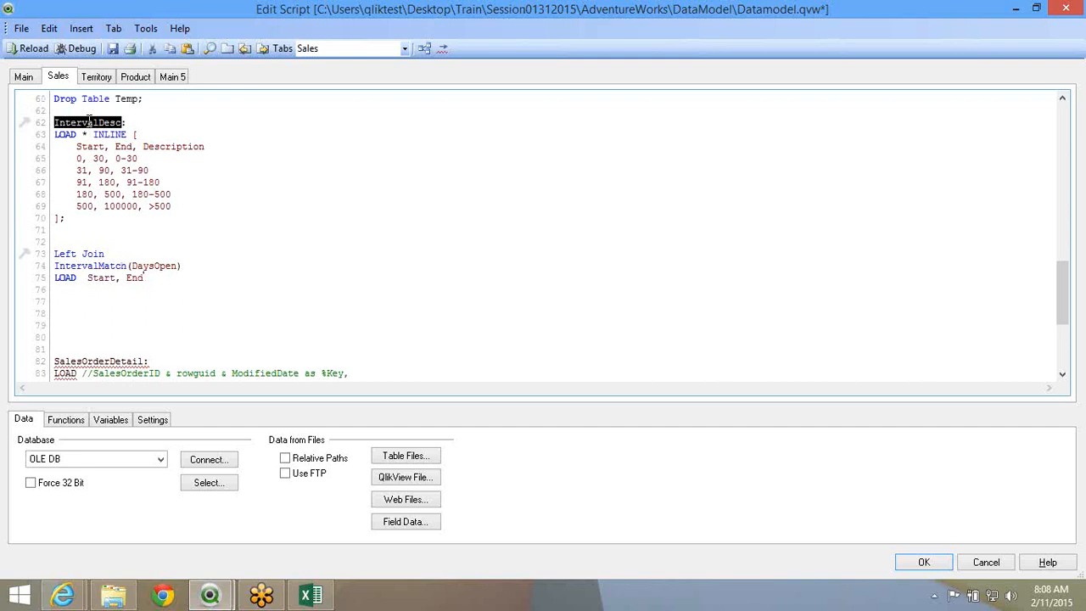
right_click(89, 122)
click(119, 146)
click(149, 279)
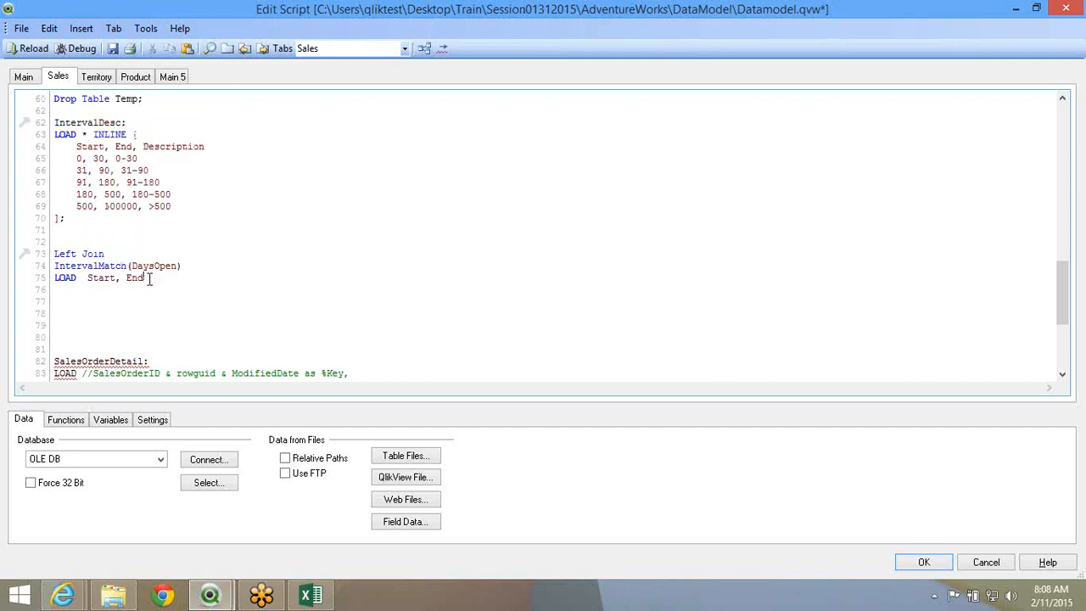
text(Resident)
key(ctrl+v)
text(;)
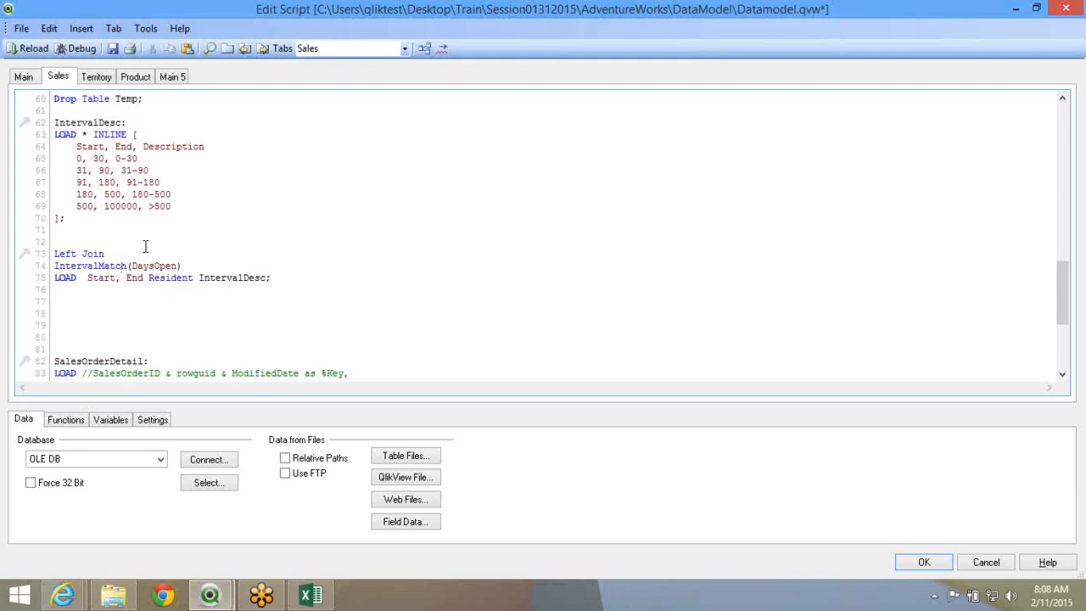
double_click(147, 264)
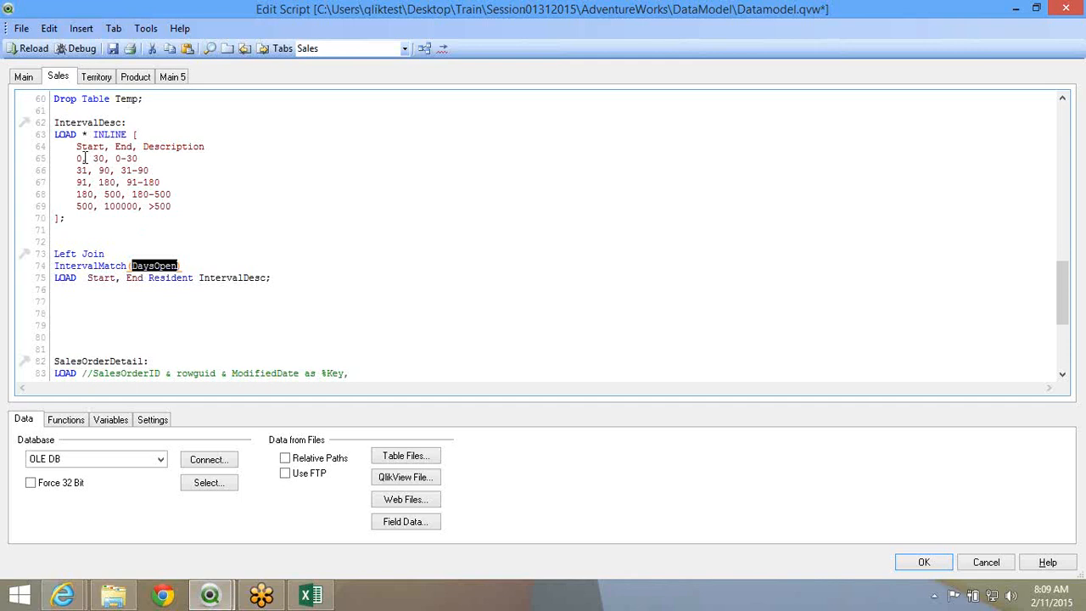
drag(78, 159, 99, 159)
drag(53, 253, 138, 253)
drag(298, 285, 54, 268)
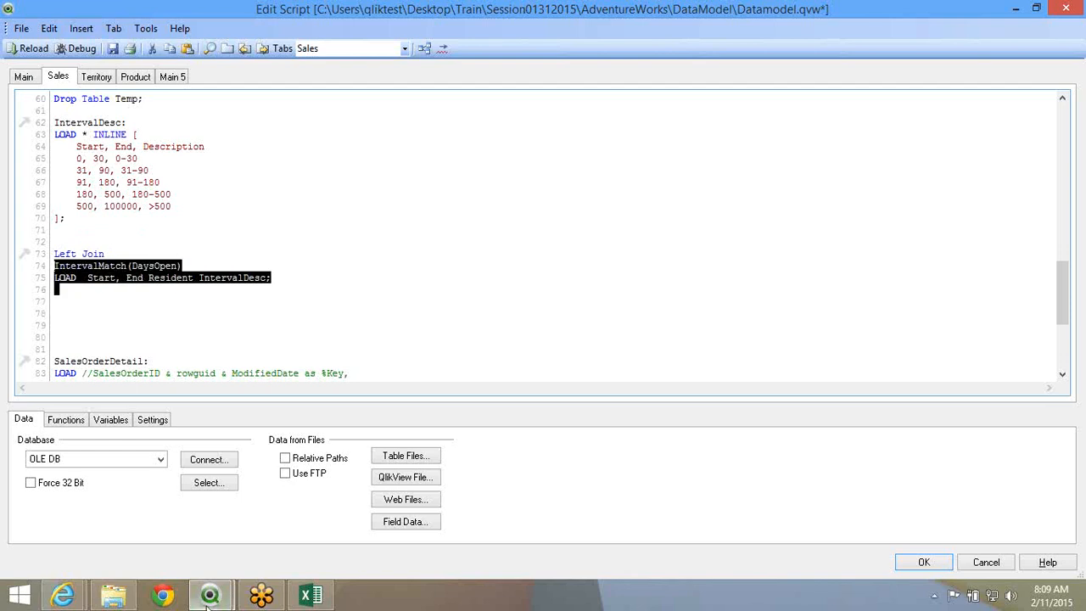
Switch to the Excel workbook and enter the sample values 0, 30 and 20 in cells I6, J6 and K6 of Sheet6
click(311, 595)
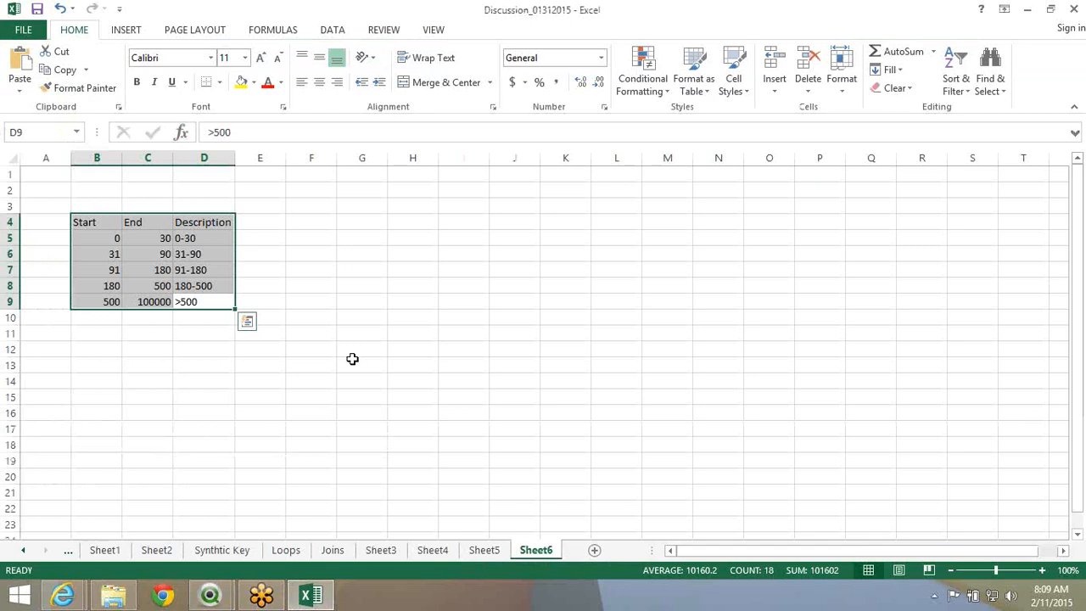
click(354, 359)
click(488, 259)
text(0)
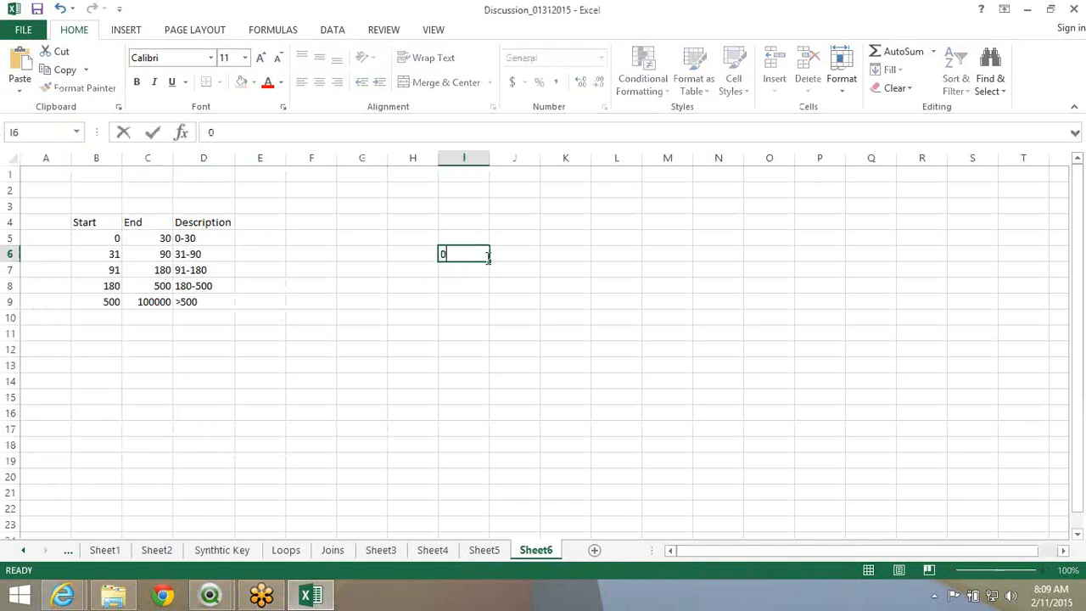
key(Tab)
text(30)
key(Return)
key(Tab)
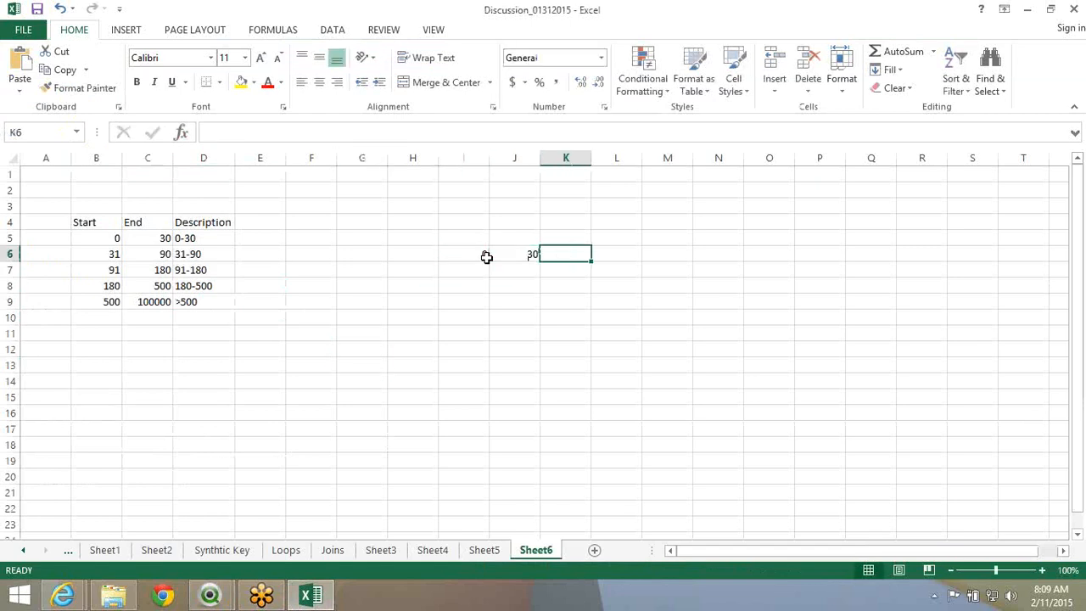
text(20)
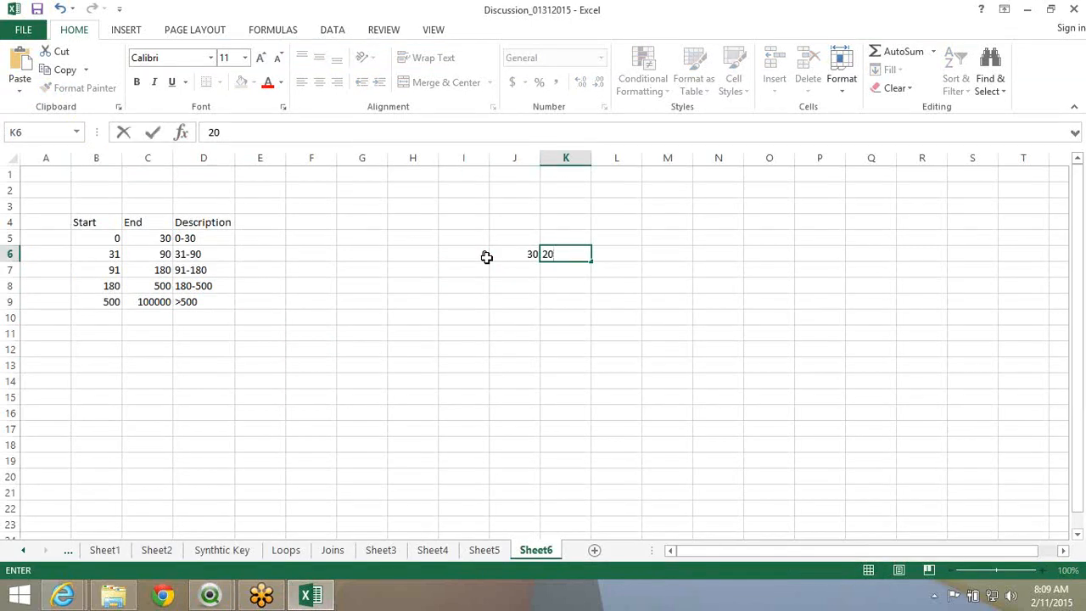
Label the sample values with the headers satr, endf and days op in cells I5 to K5
click(486, 257)
key(Up)
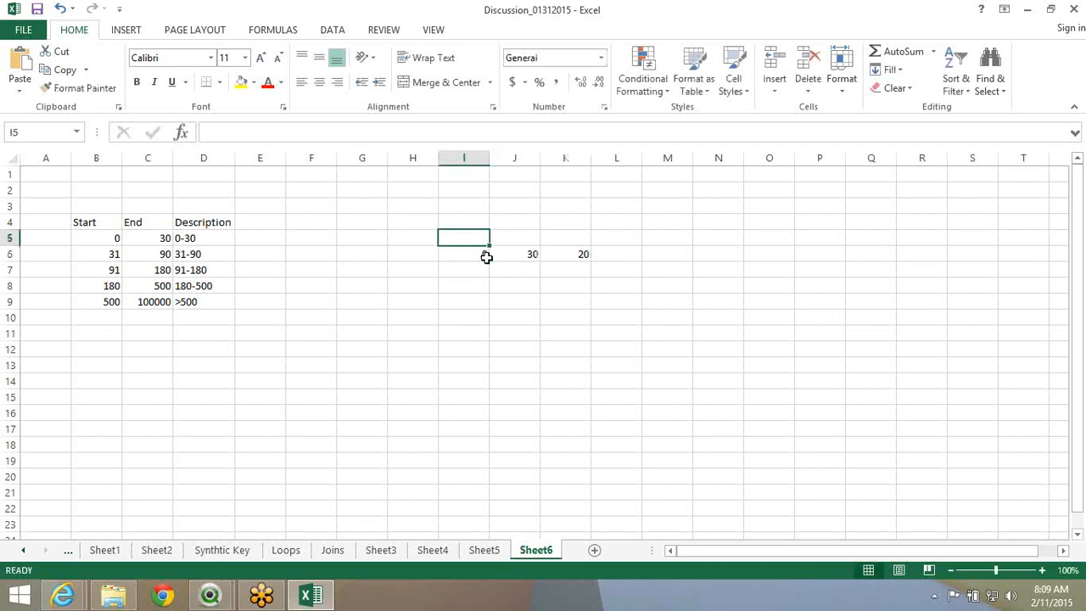
text(satr)
key(Tab)
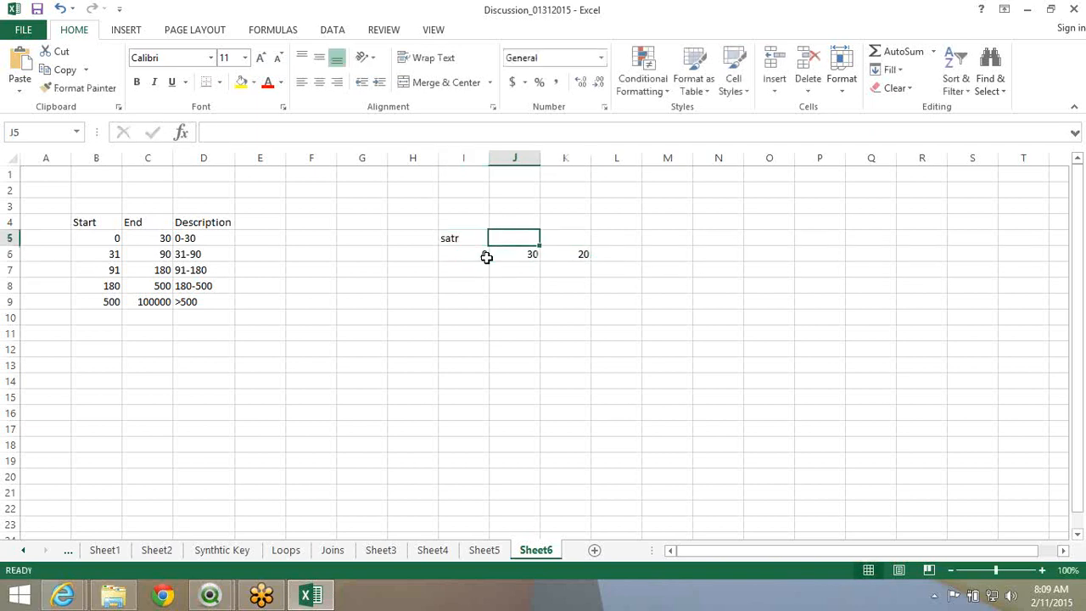
text(endfi)
key(Tab)
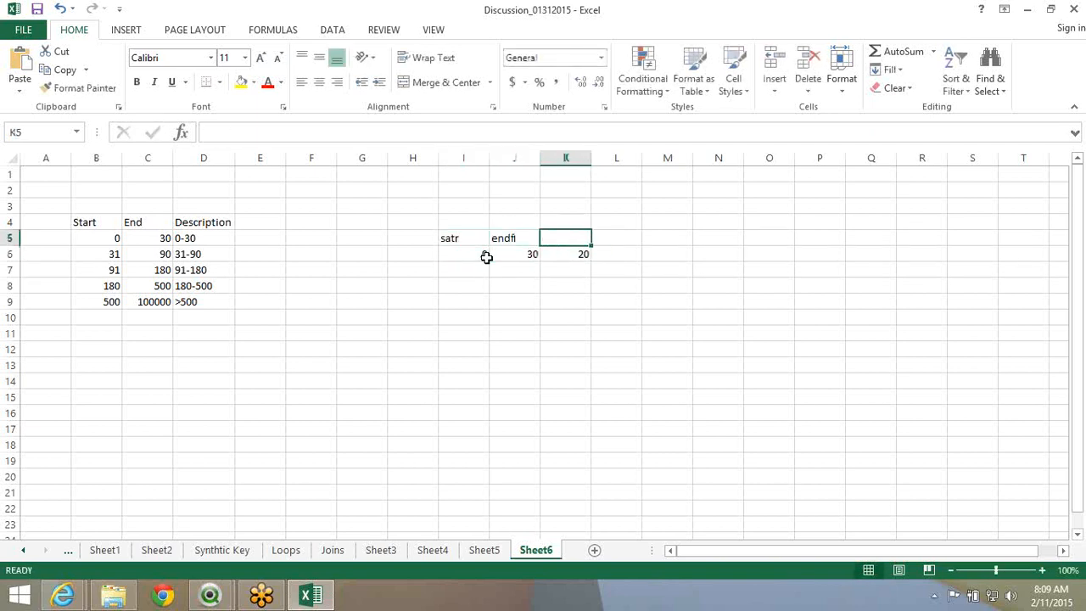
text(days on)
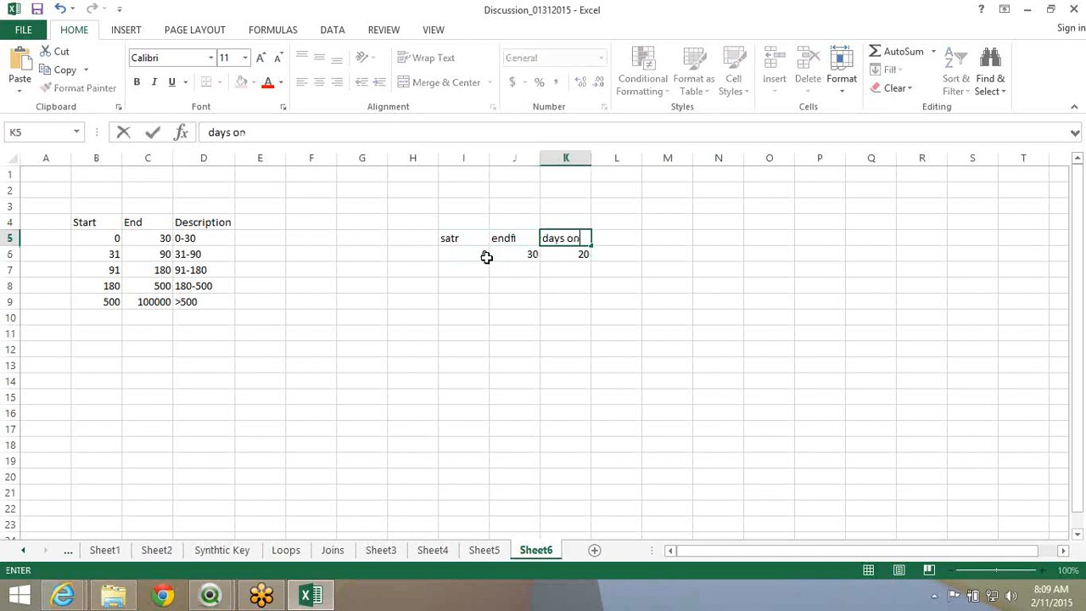
key(BackSpace)
text(p)
click(484, 256)
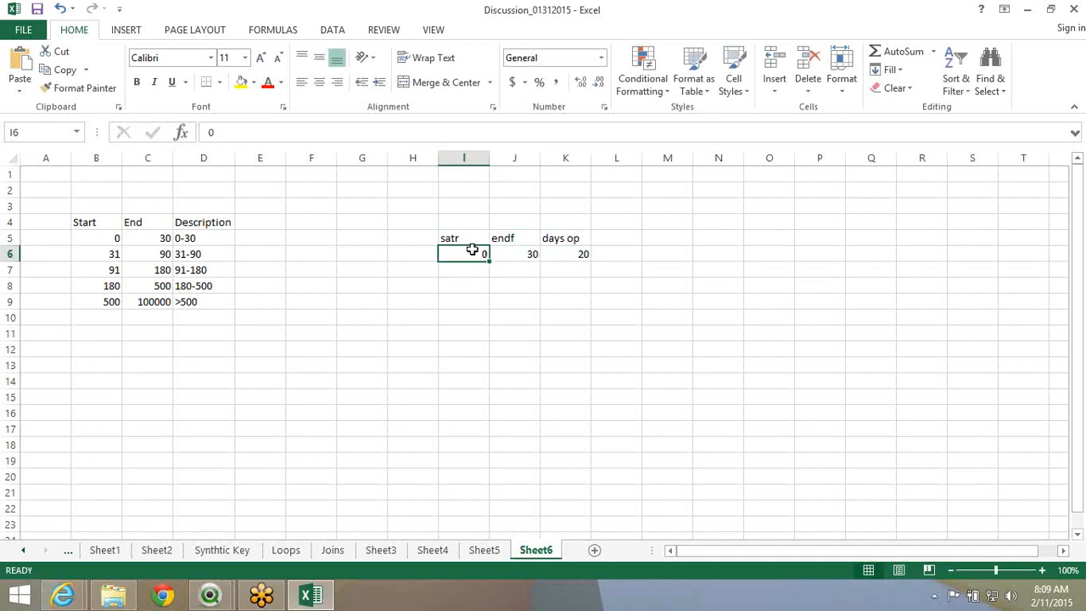
drag(460, 240, 563, 257)
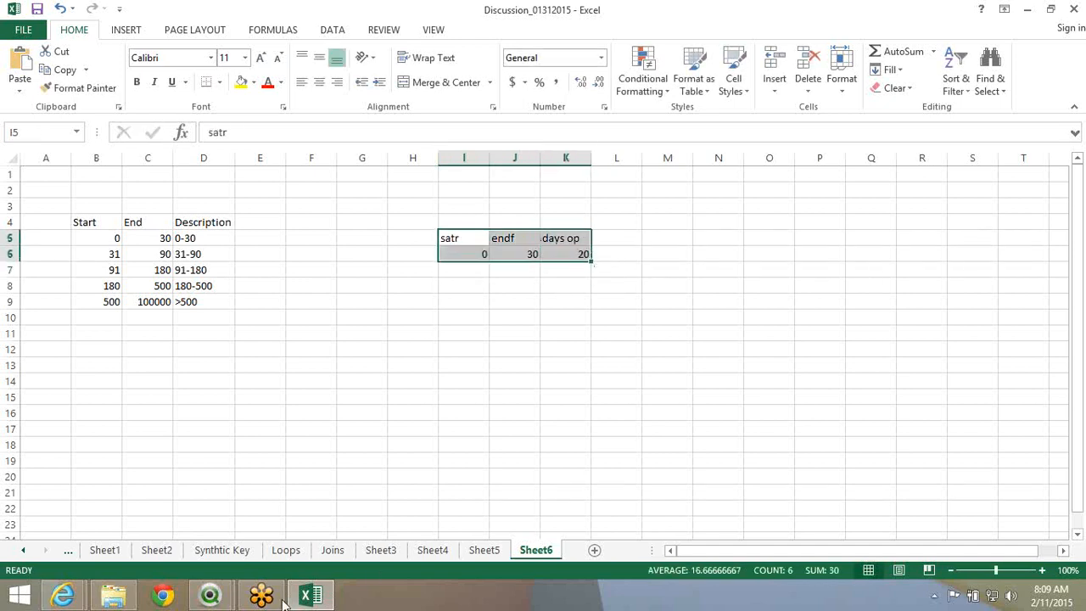
Switch back to the QlikView script editor and compare the IntervalDesc inline table with the sample row in Excel
mouse_move(210, 597)
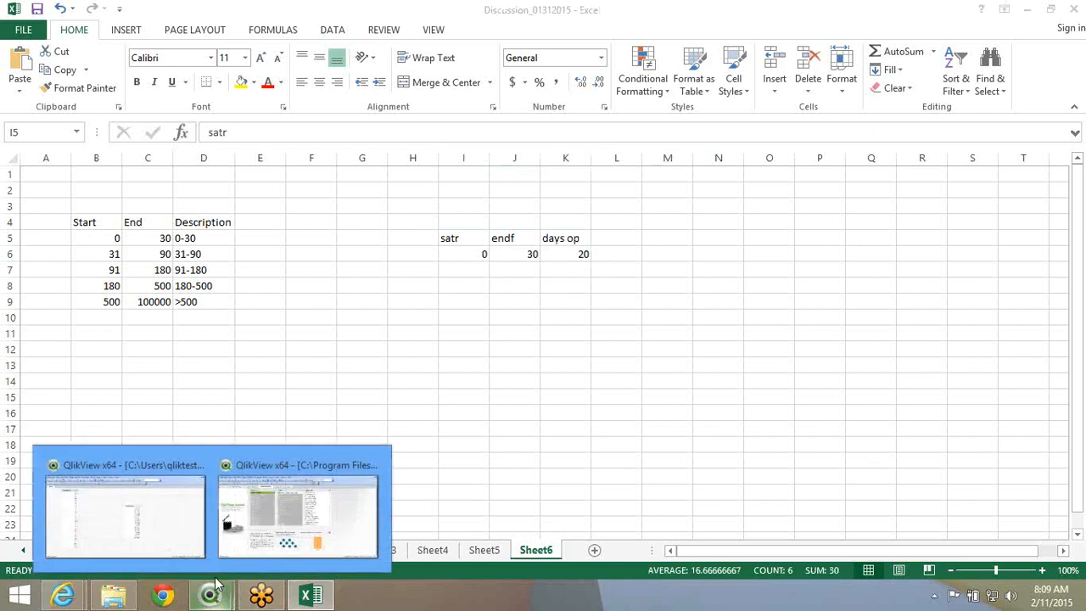
click(123, 509)
click(100, 150)
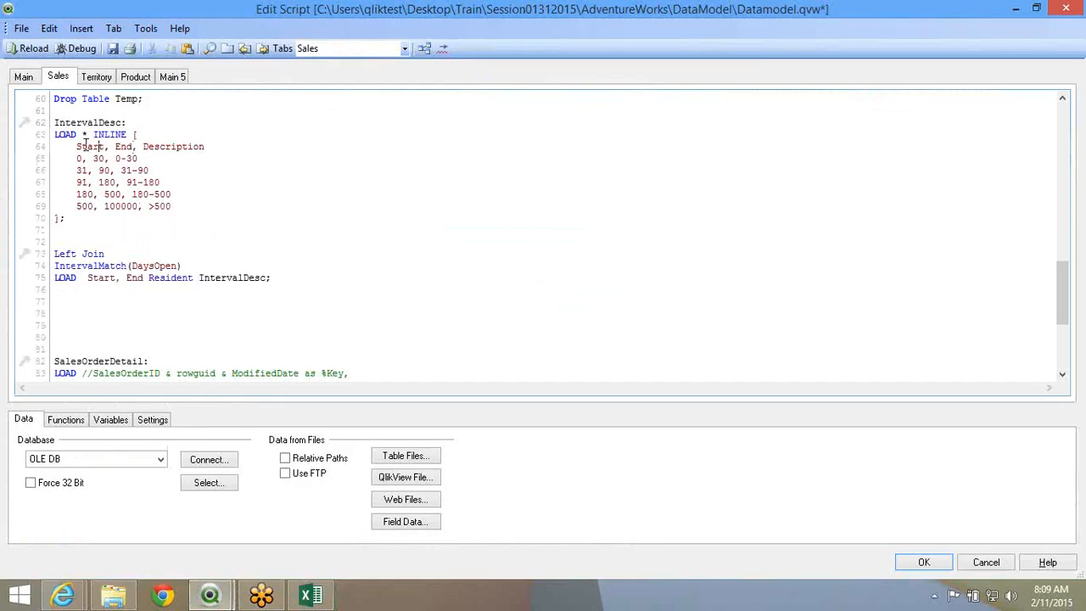
drag(73, 145, 146, 149)
drag(92, 222, 58, 129)
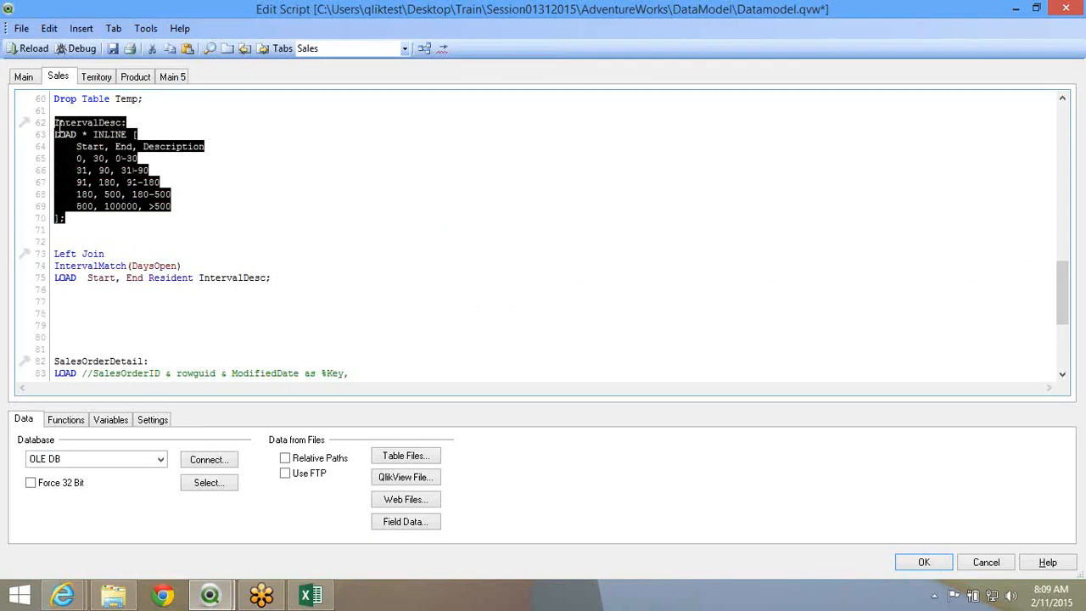
click(100, 174)
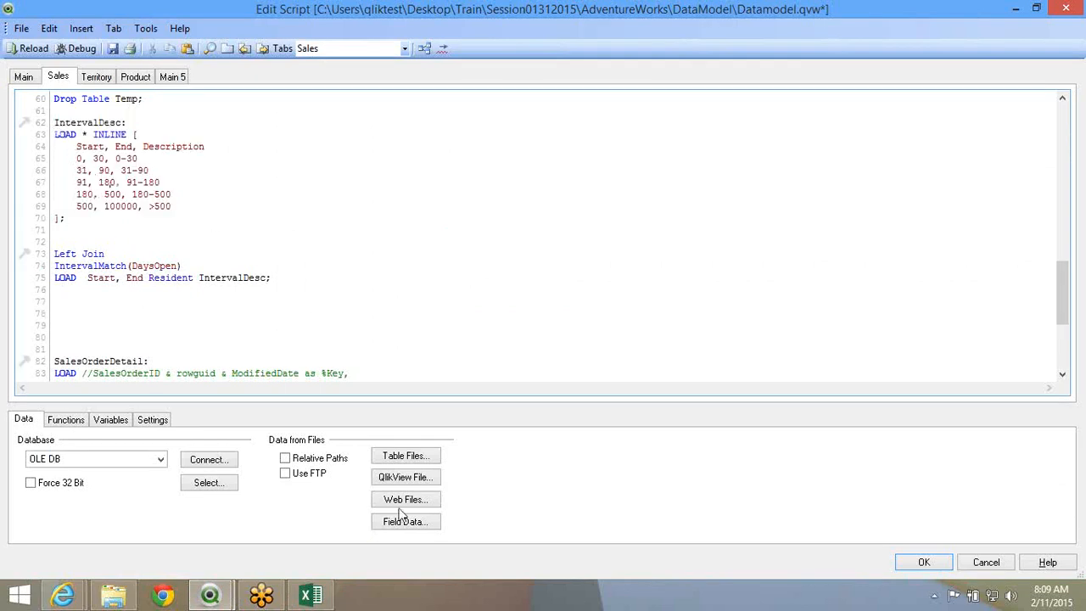
click(326, 596)
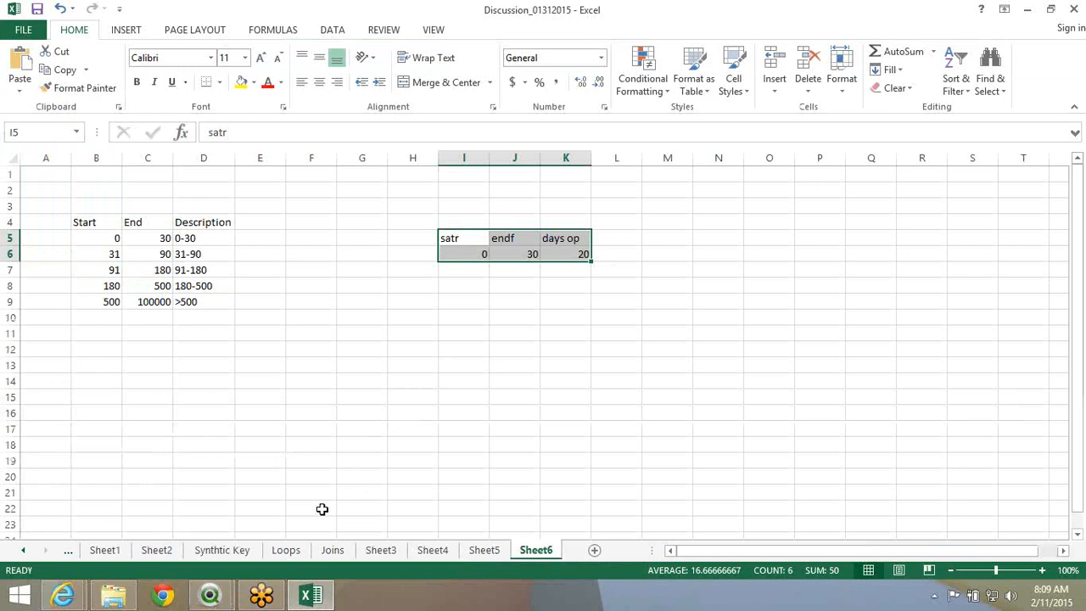
click(223, 591)
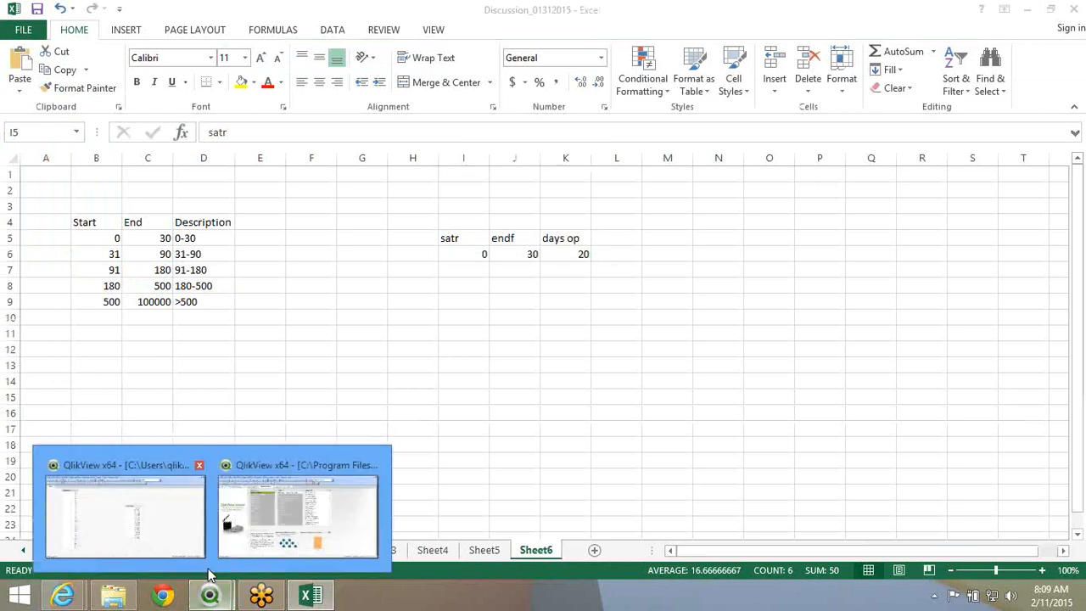
click(185, 532)
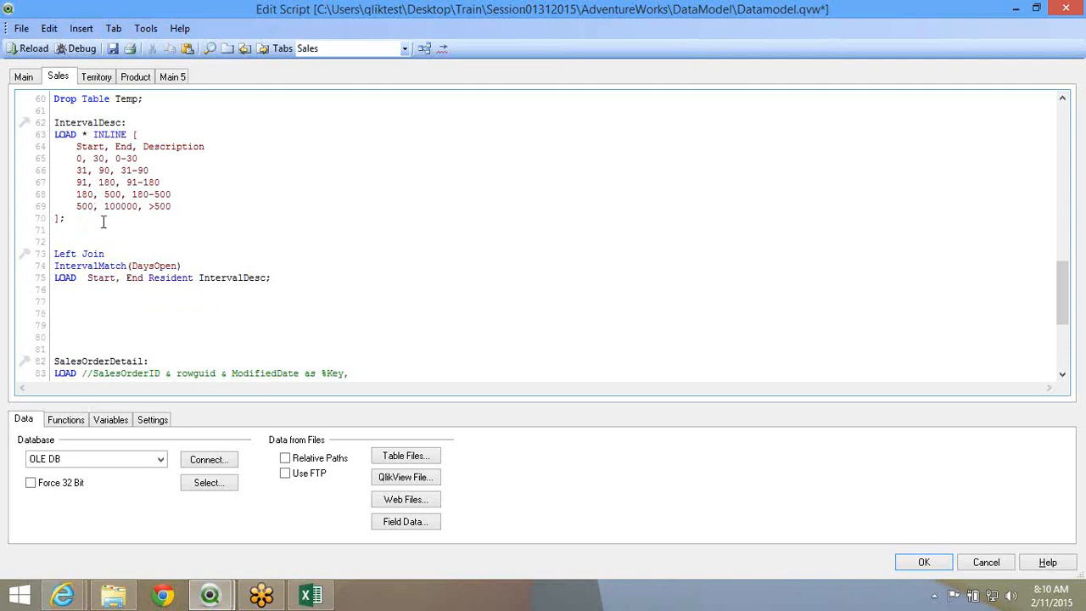
Save the document and reload the script, then close the execution progress and accept the sheet properties unchanged
click(113, 49)
click(47, 51)
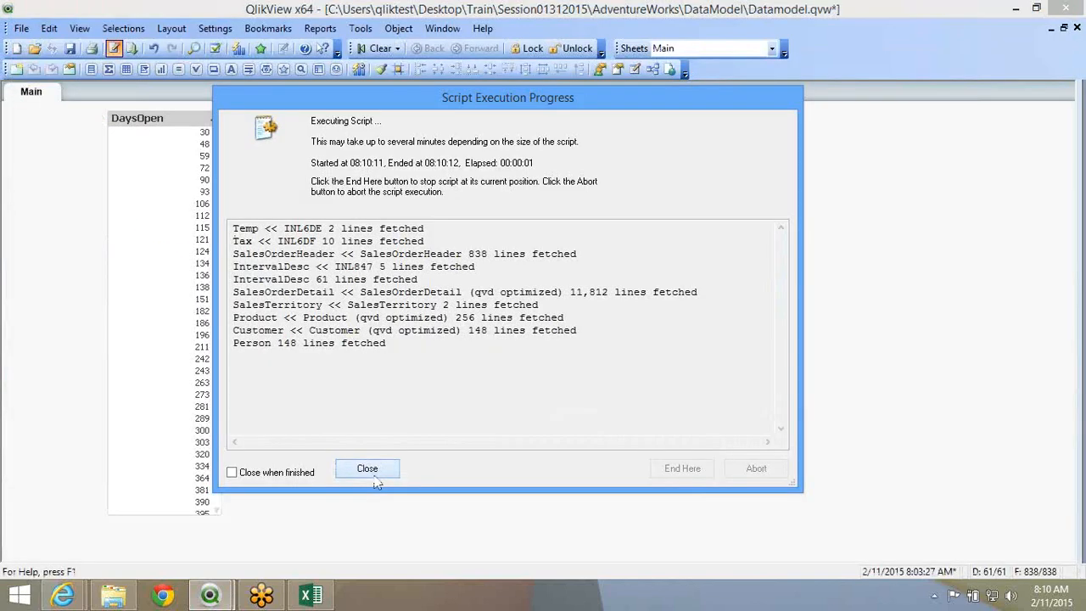
click(374, 476)
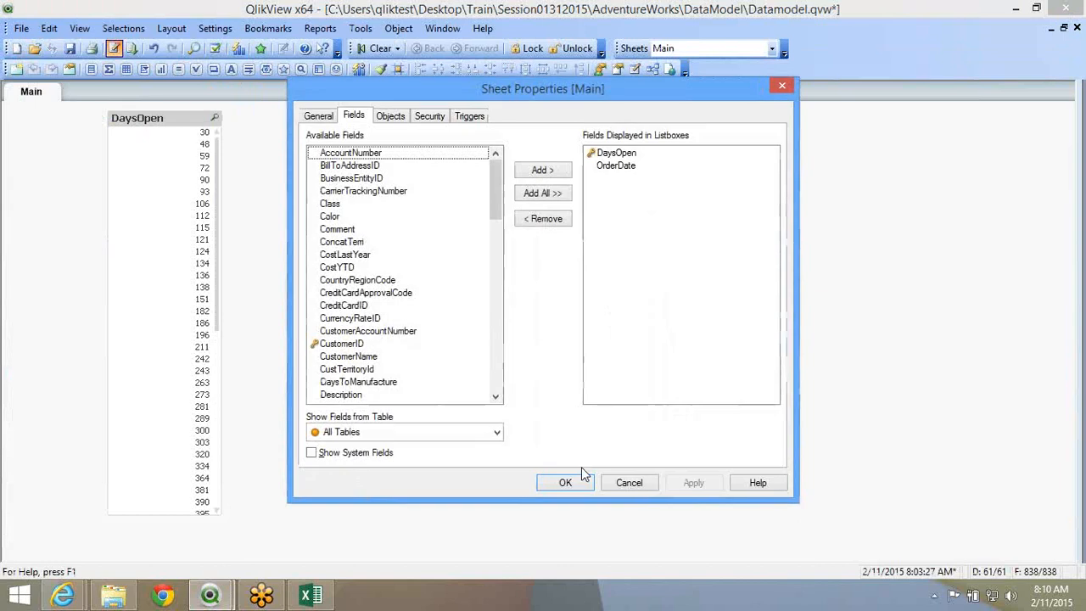
click(581, 472)
Open the table viewer, preview the IntervalDesc table's ranges against their DaysOpen values, then close the preview and the viewer
right_click(274, 156)
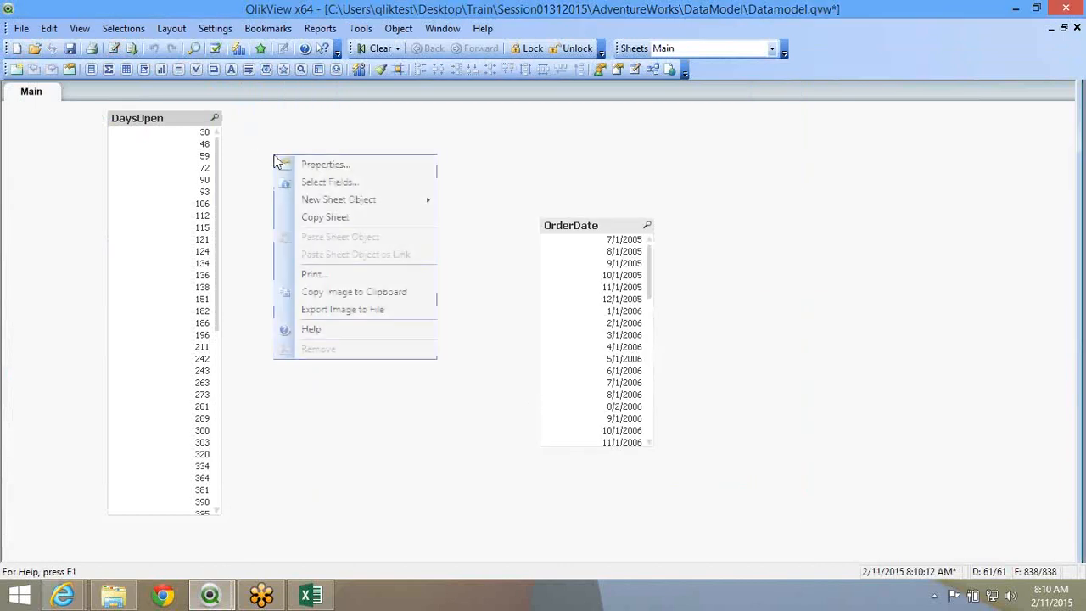
click(653, 75)
click(652, 76)
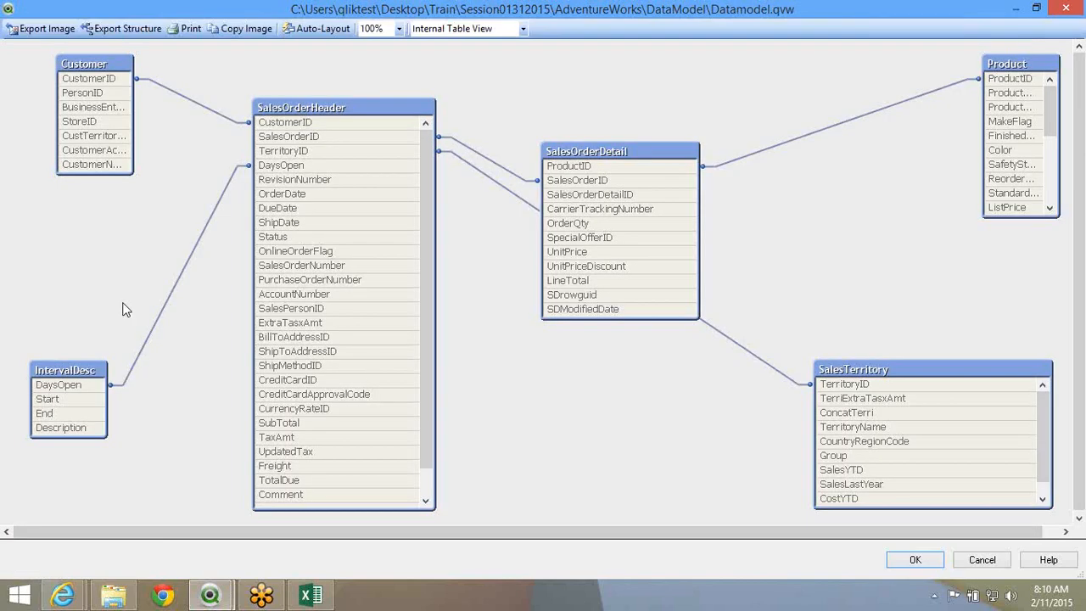
right_click(77, 403)
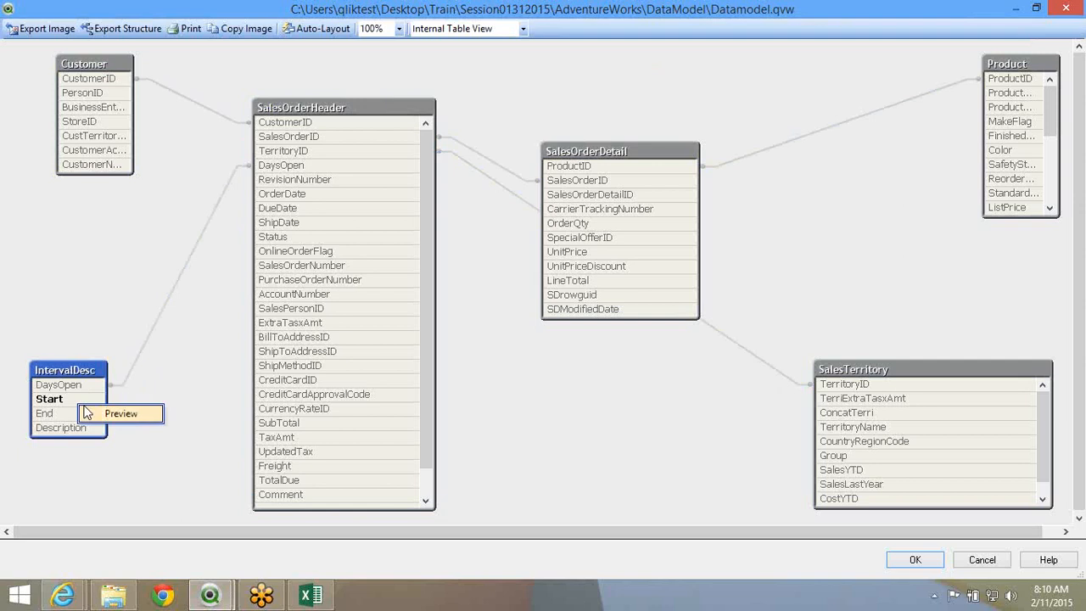
click(86, 412)
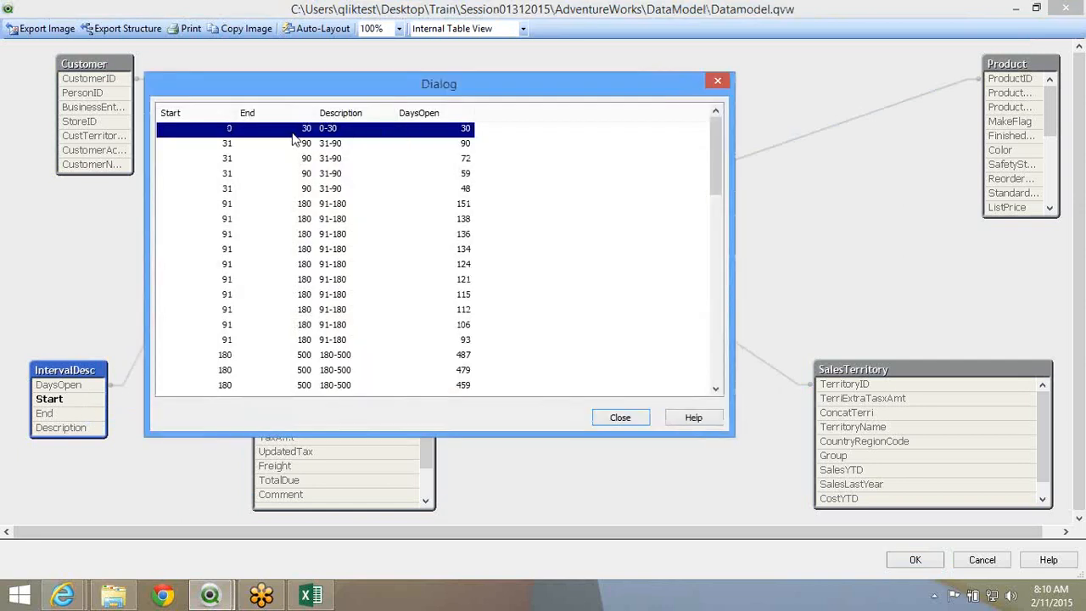
click(387, 161)
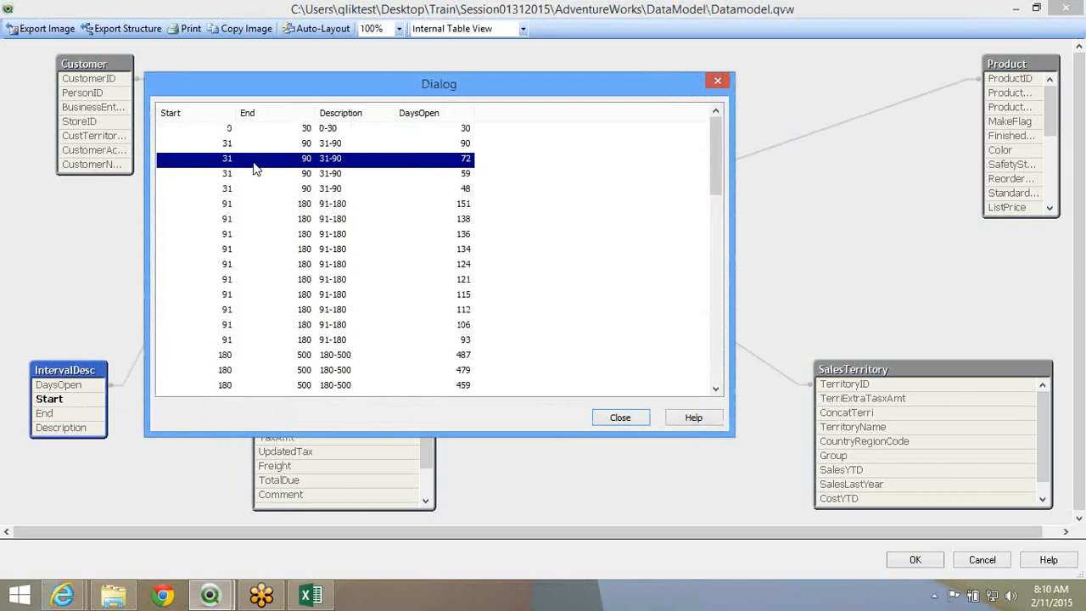
click(421, 205)
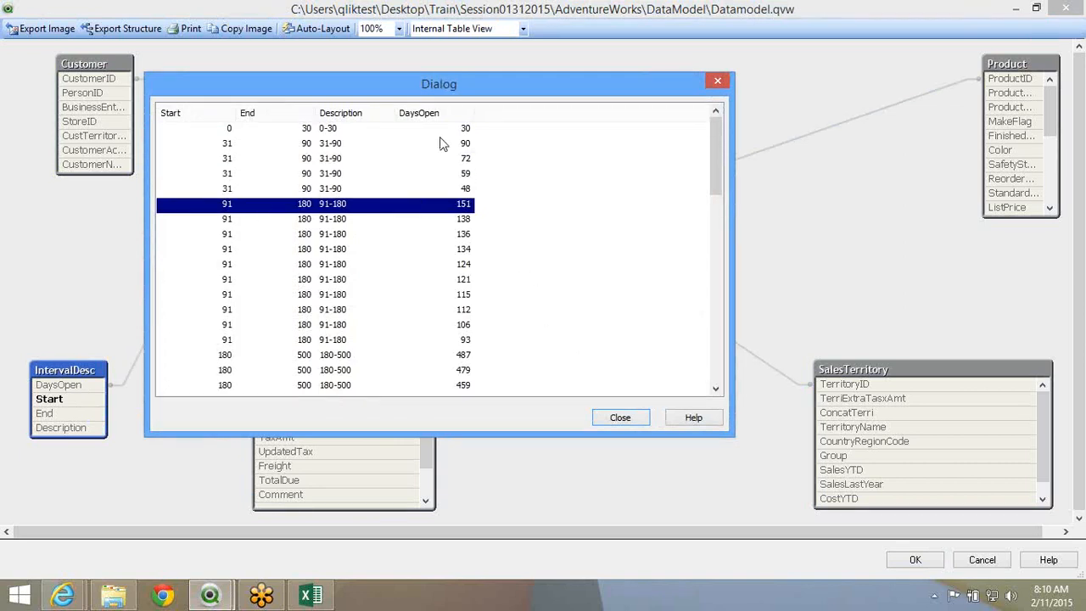
click(620, 421)
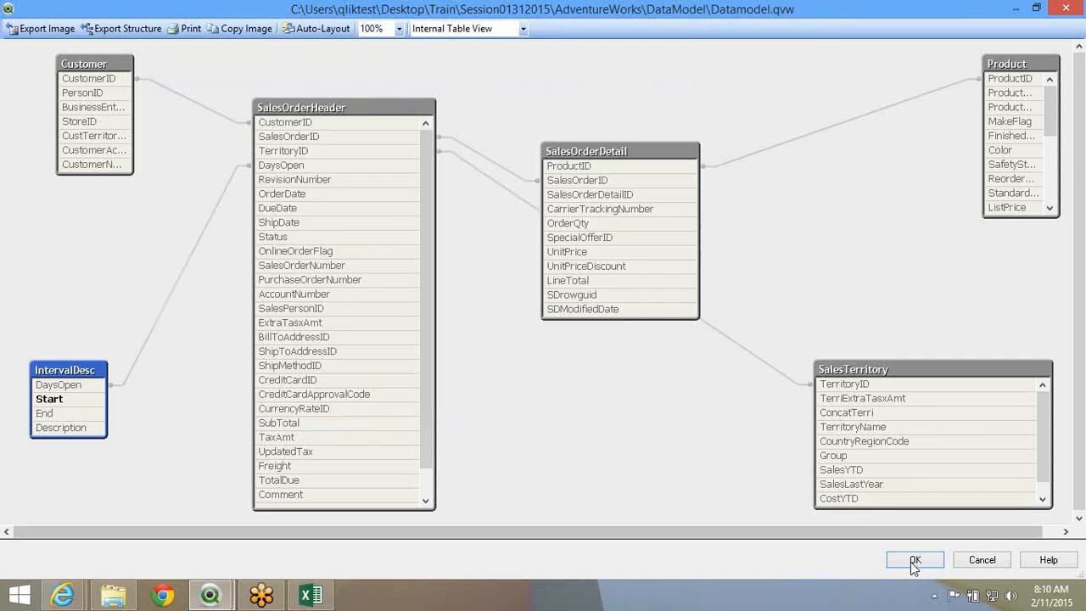
click(914, 561)
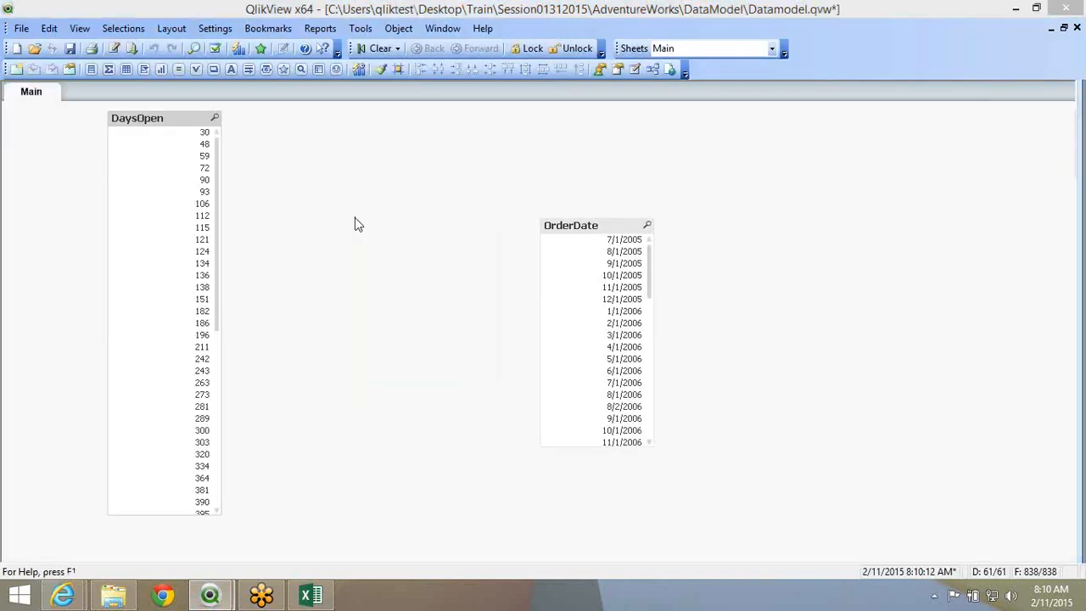
Add a list box for the Description field to the Main sheet and place it between DaysOpen and OrderDate
click(387, 268)
key(d)
scroll(388, 265, down, 1)
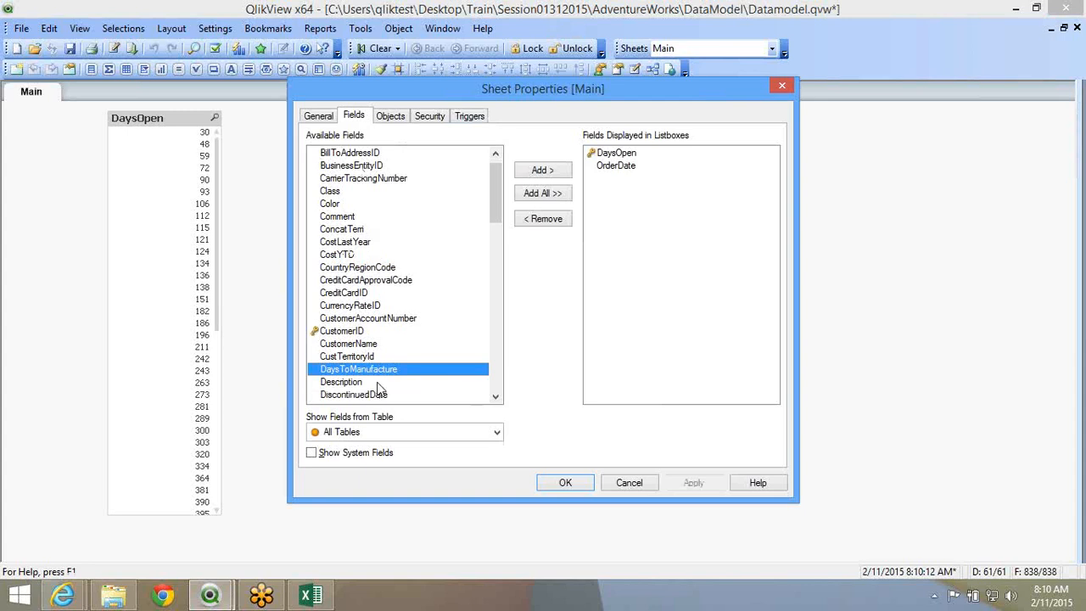
click(377, 382)
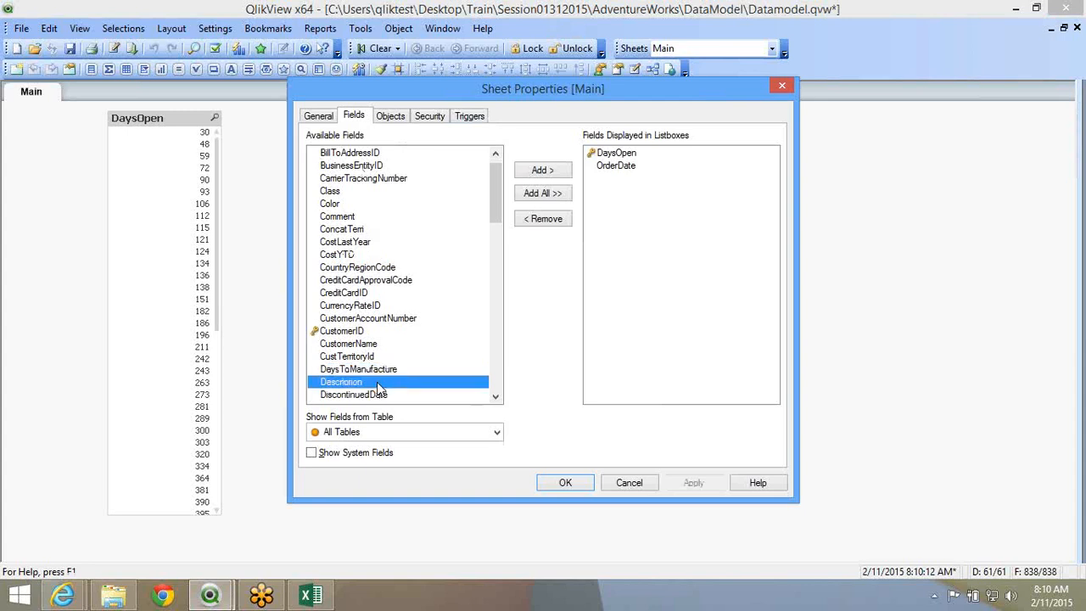
click(543, 171)
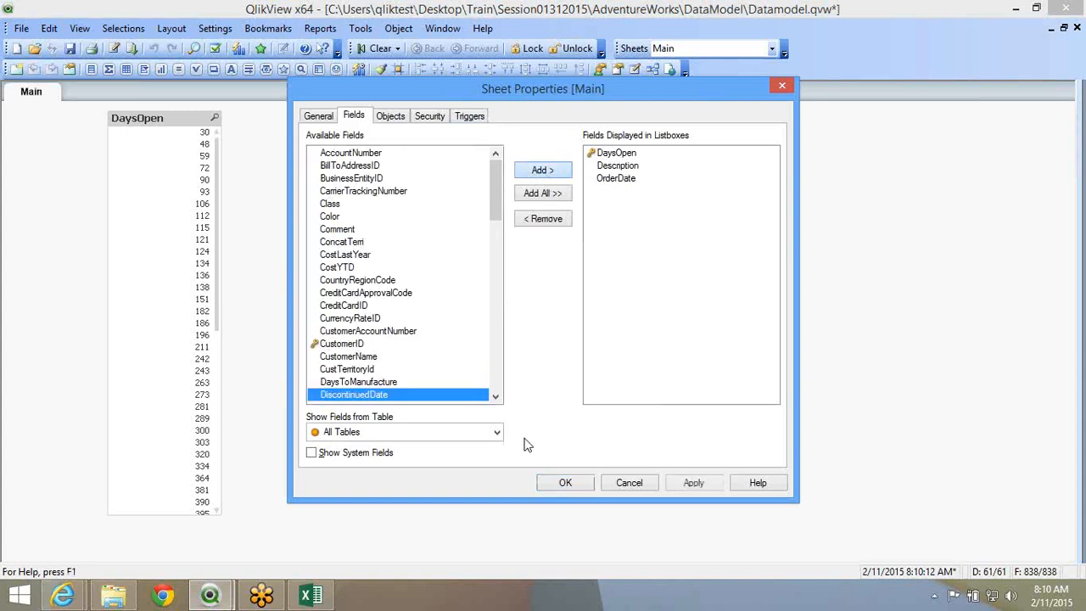
click(565, 482)
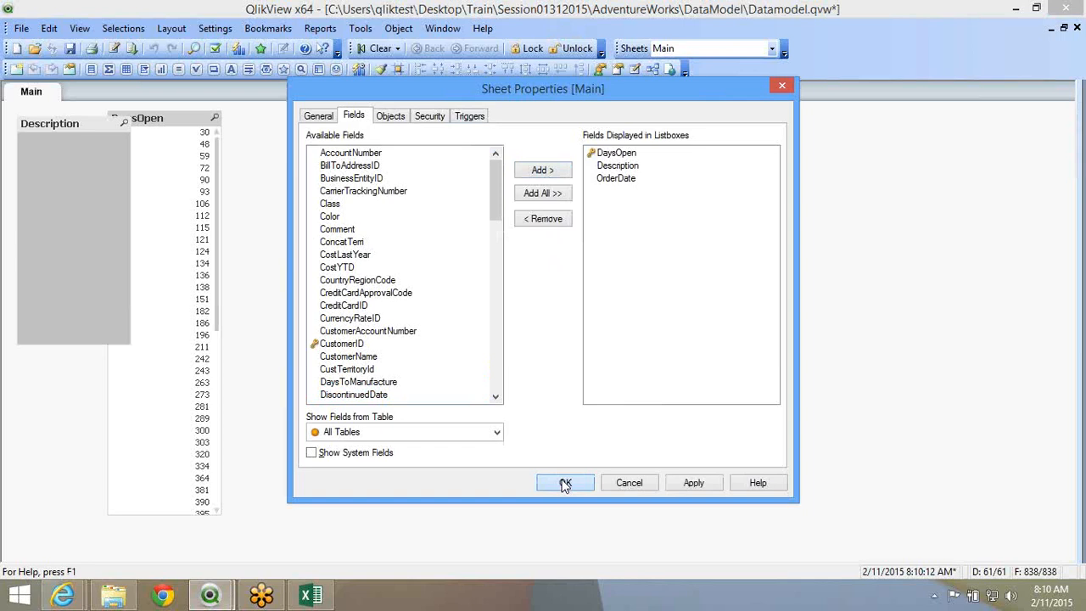
drag(46, 123, 370, 119)
Select the Description ranges 31-90, 91-180 and 180-500 in turn to examine the matching DaysOpen values
click(386, 164)
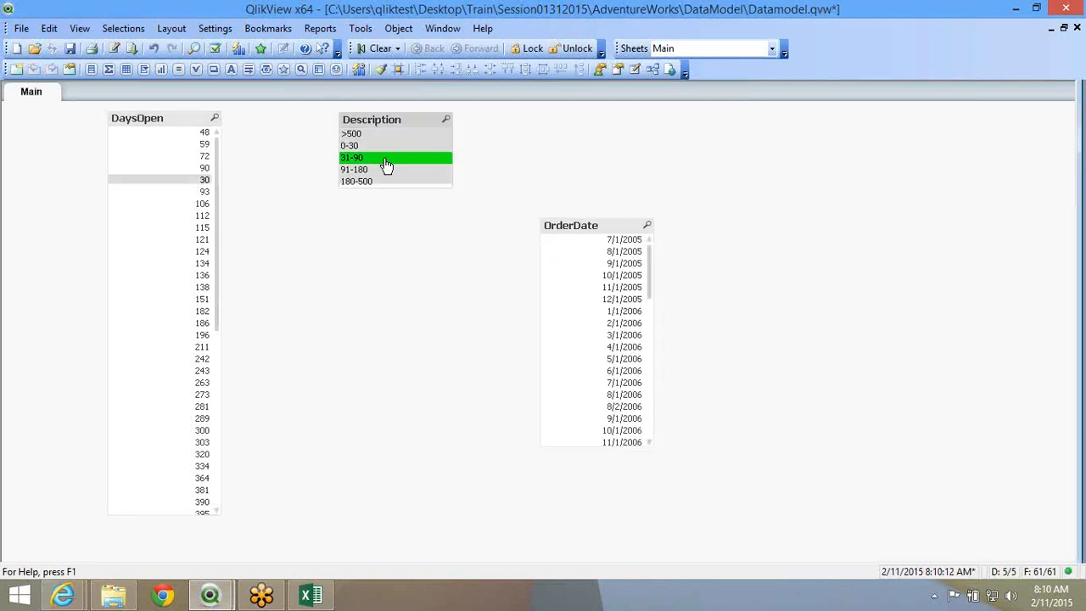
click(386, 170)
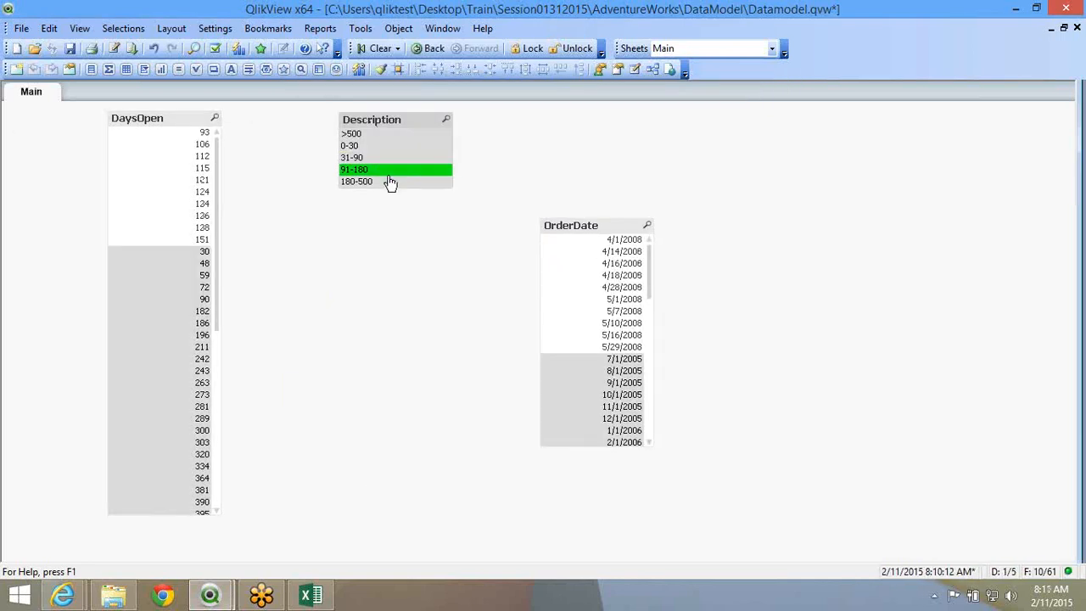
click(390, 182)
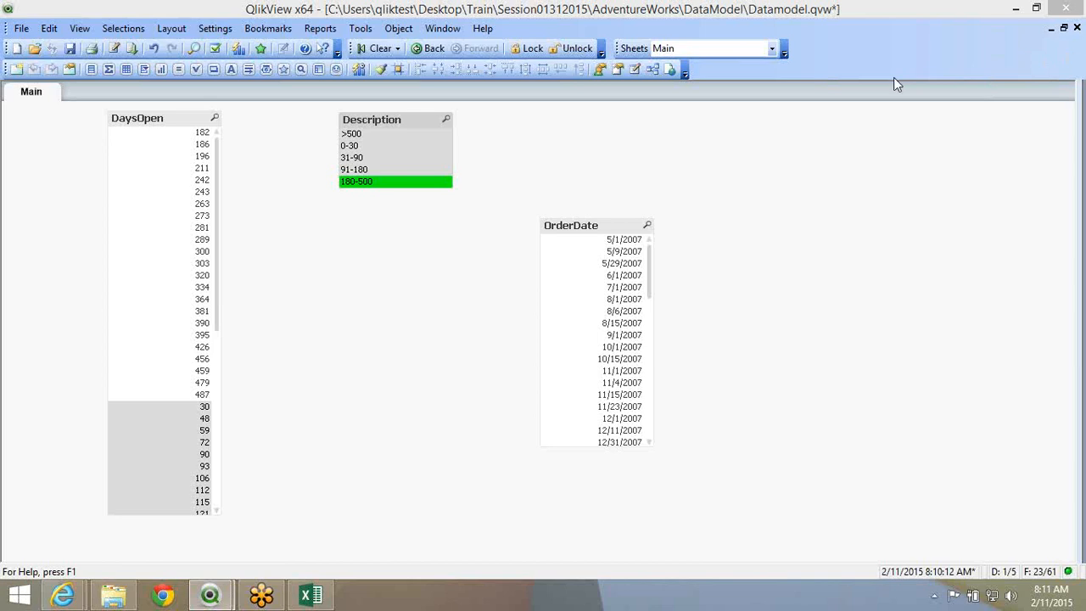
In the load script's IntervalDesc inline table, insert the row 31, 45, 31-45 below the 0-30 row
click(113, 49)
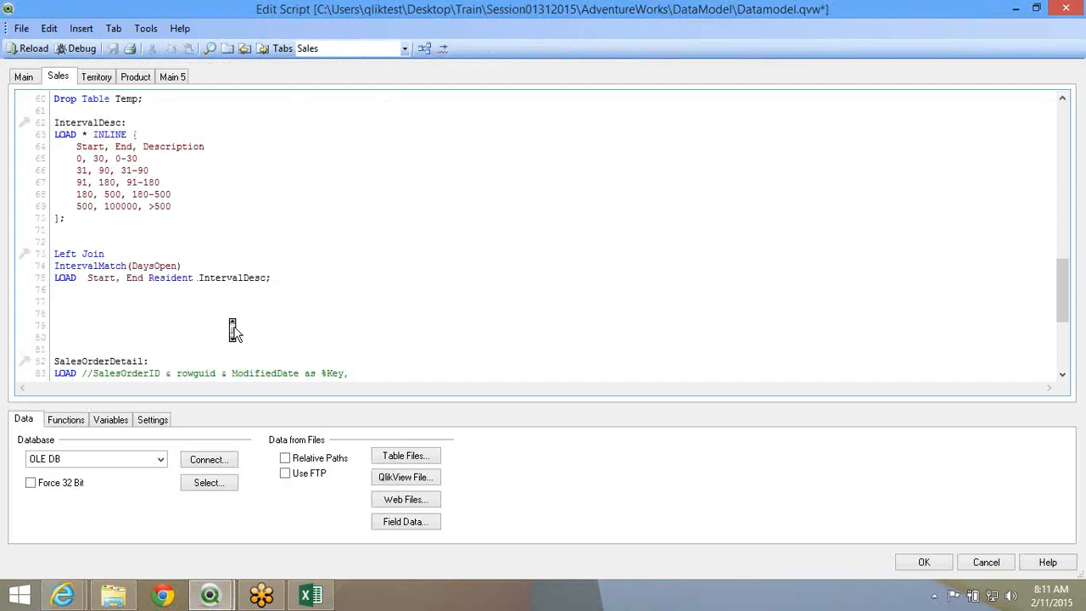
scroll(235, 330, up, 1)
drag(291, 319, 312, 293)
click(97, 229)
click(312, 313)
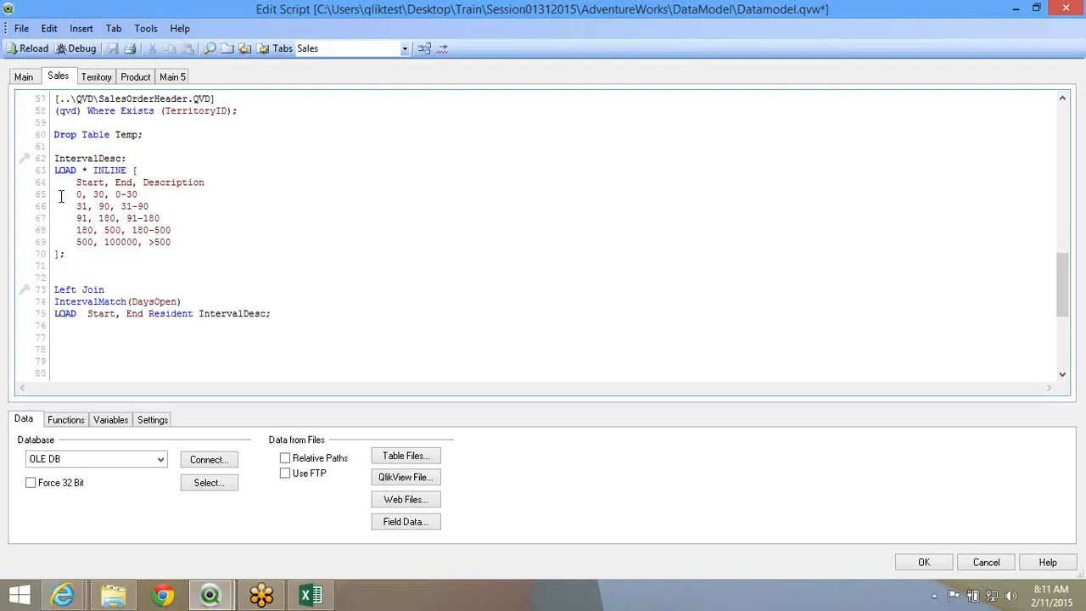
double_click(96, 195)
click(167, 217)
key(Return)
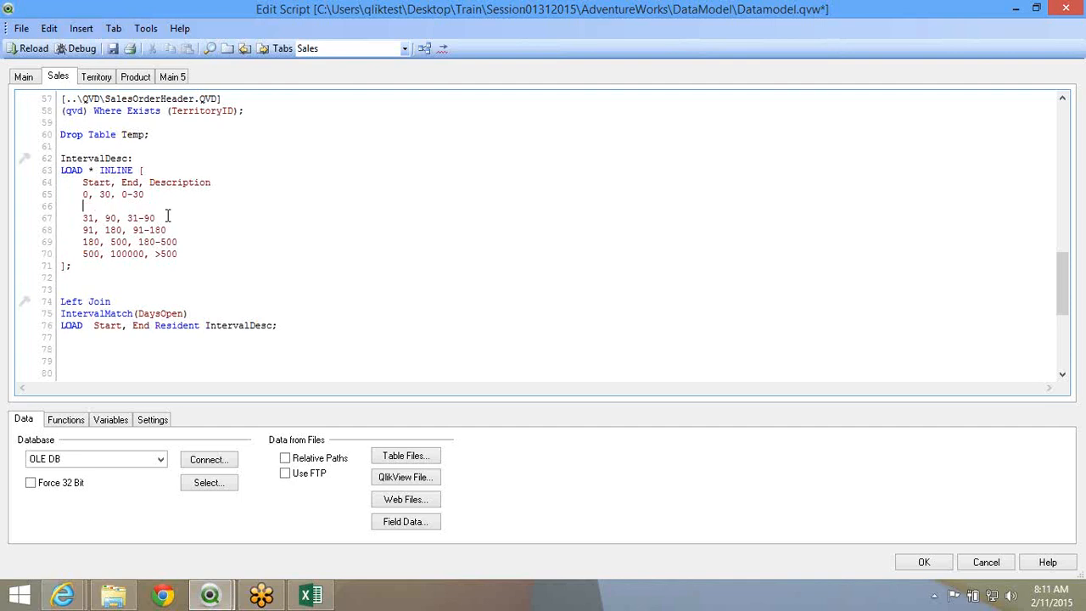
text(31, 45, 31-45)
key(BackSpace)
key(BackSpace)
key(BackSpace)
text(-45)
Set the Start value of the 31-90 row in the IntervalDesc inline table to 46
drag(83, 218, 95, 218)
text(46)
double_click(88, 207)
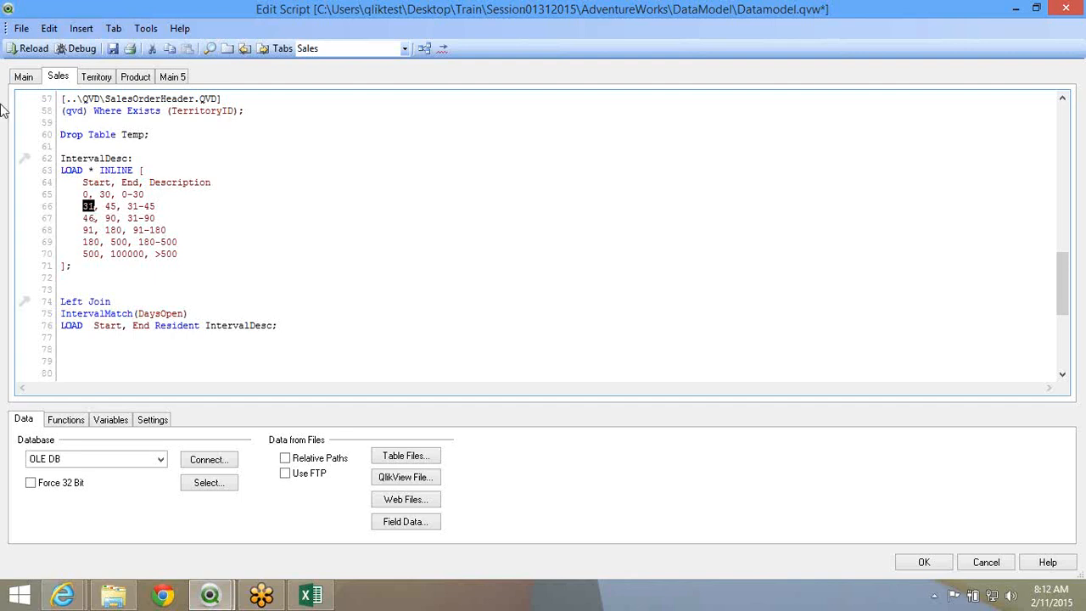
Save the document and reload the script, then dismiss the execution progress and accept the sheet properties without changes
click(113, 49)
click(25, 51)
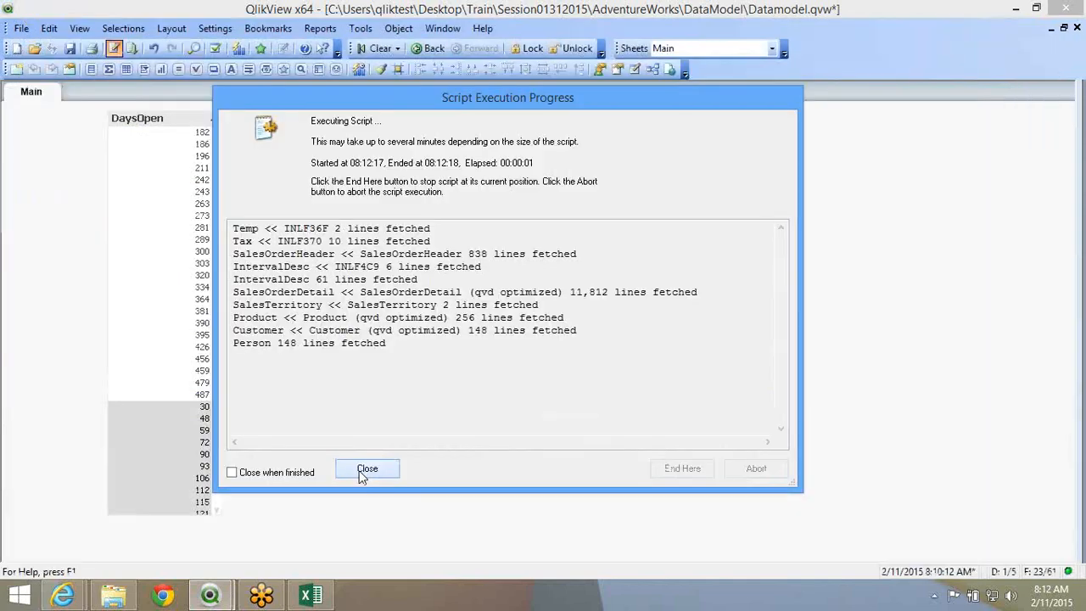
click(366, 469)
click(558, 480)
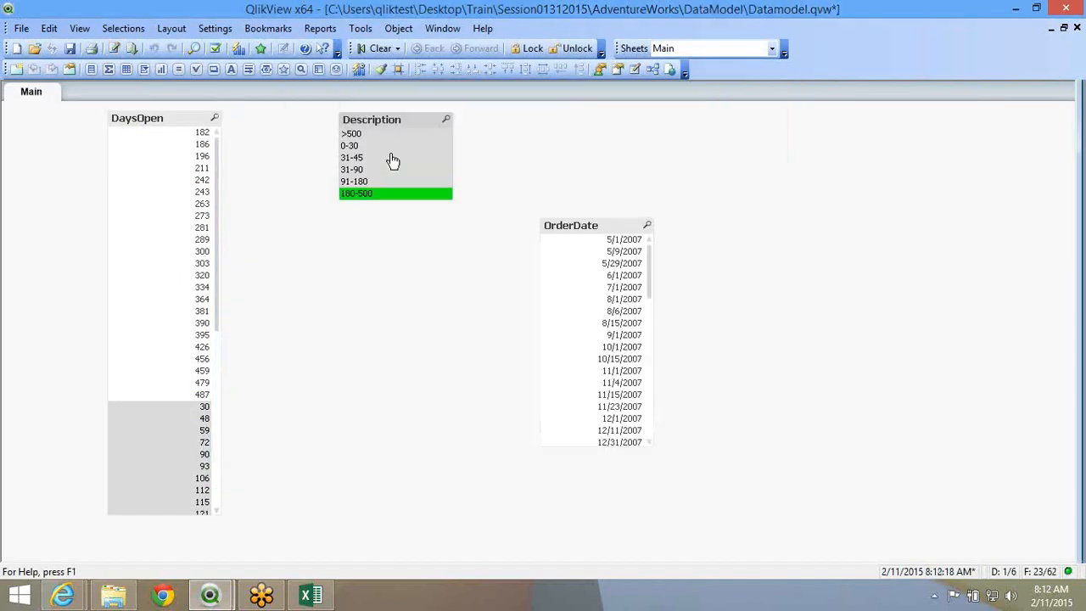
Select the Description ranges from 0-30 to 180-500 one by one to check the matching DaysOpen values, then clear the selection
click(393, 159)
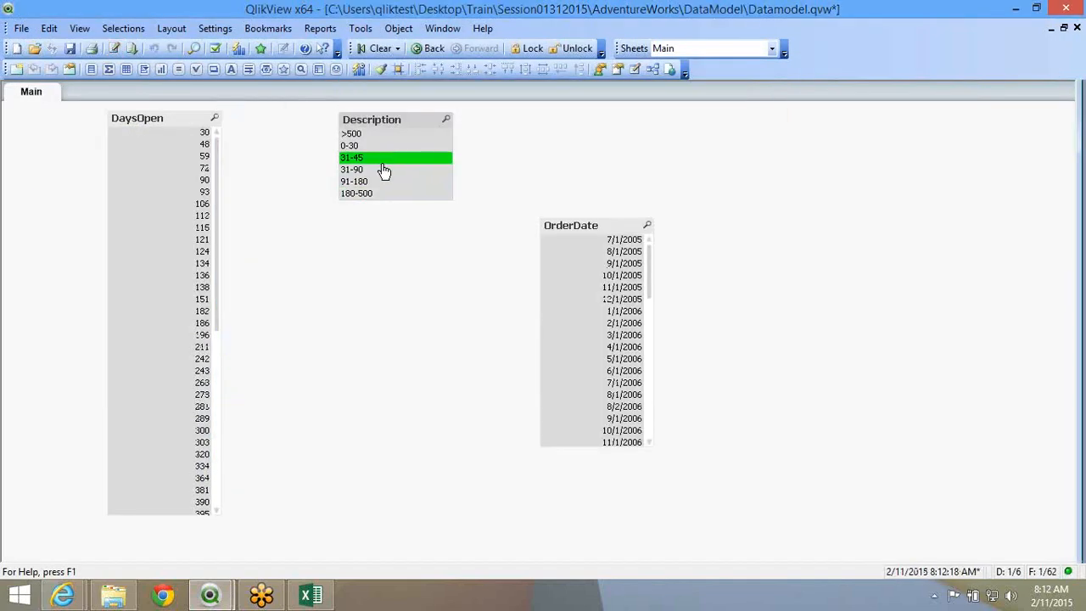
click(382, 163)
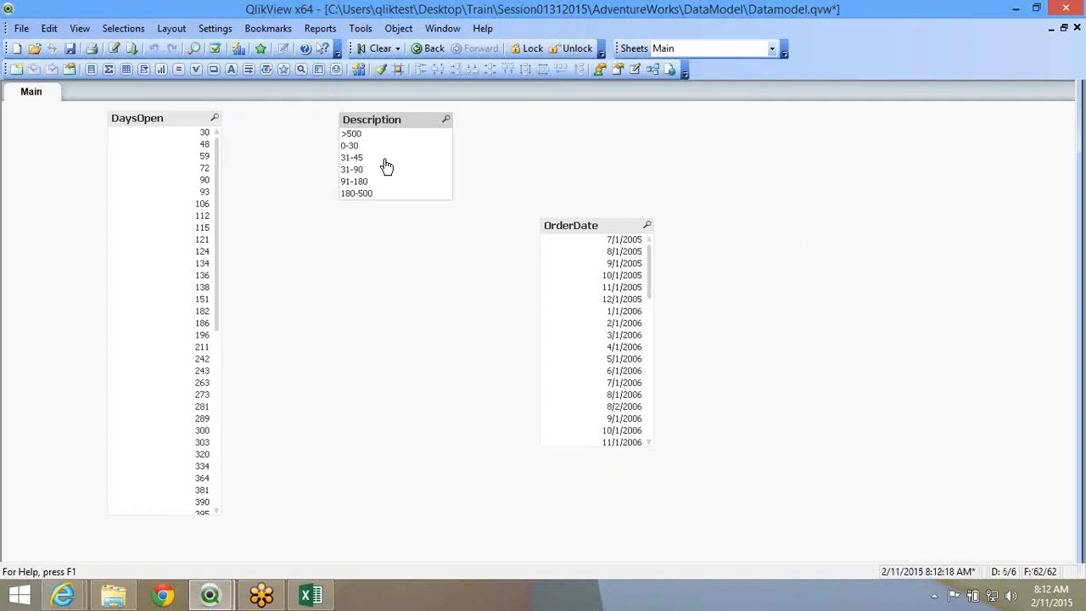
click(385, 159)
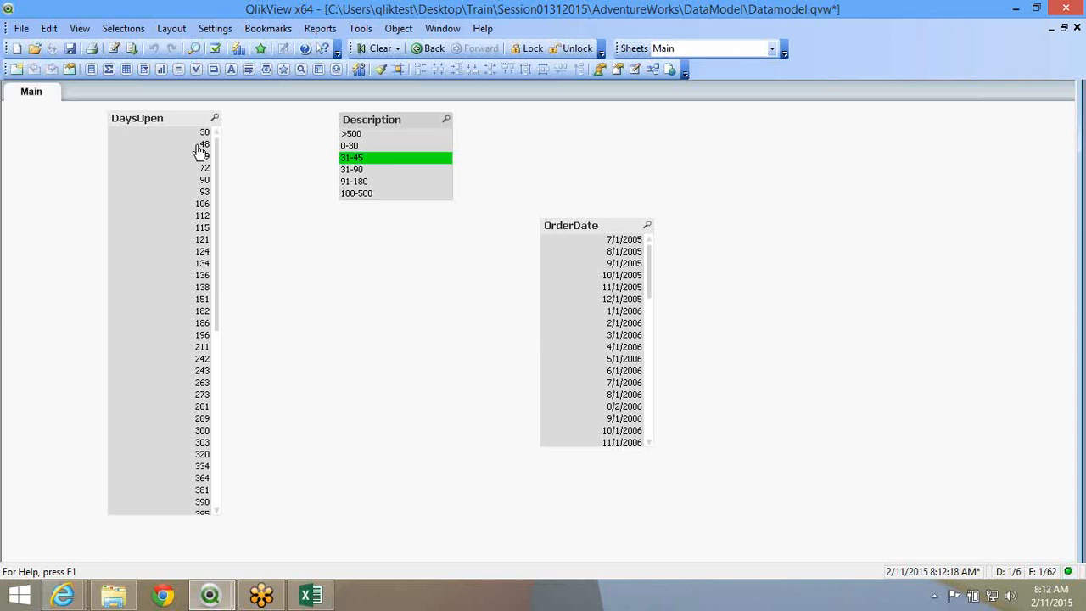
click(407, 174)
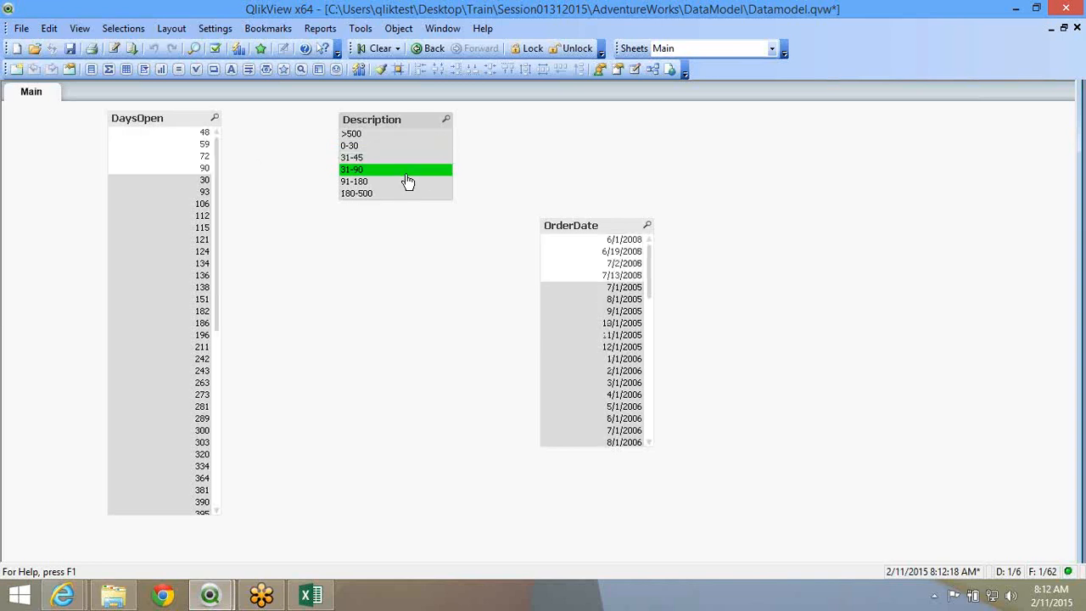
click(394, 158)
click(396, 148)
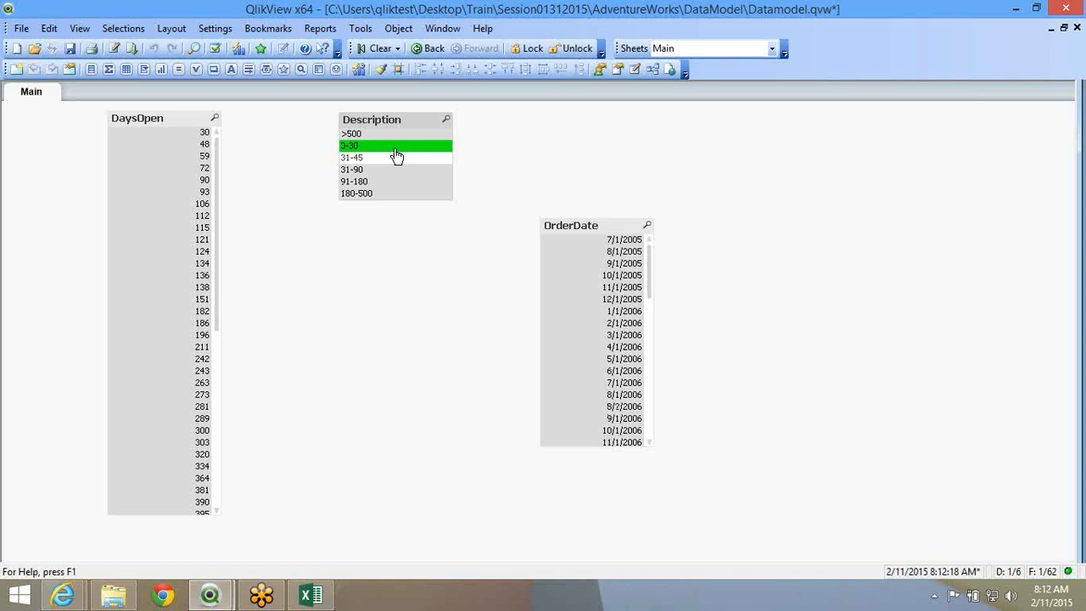
click(393, 172)
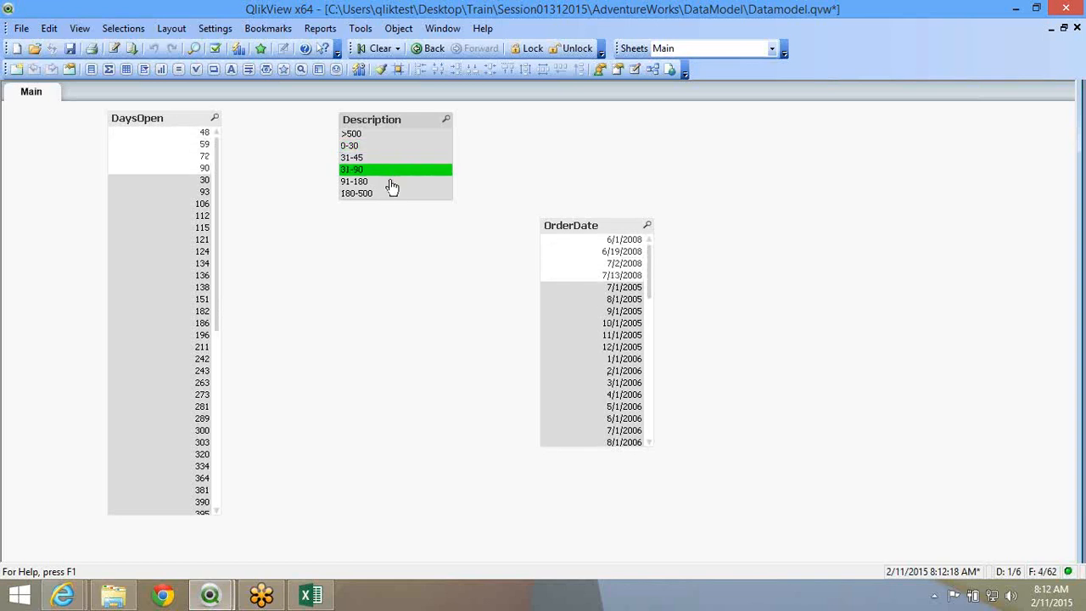
click(390, 182)
click(393, 195)
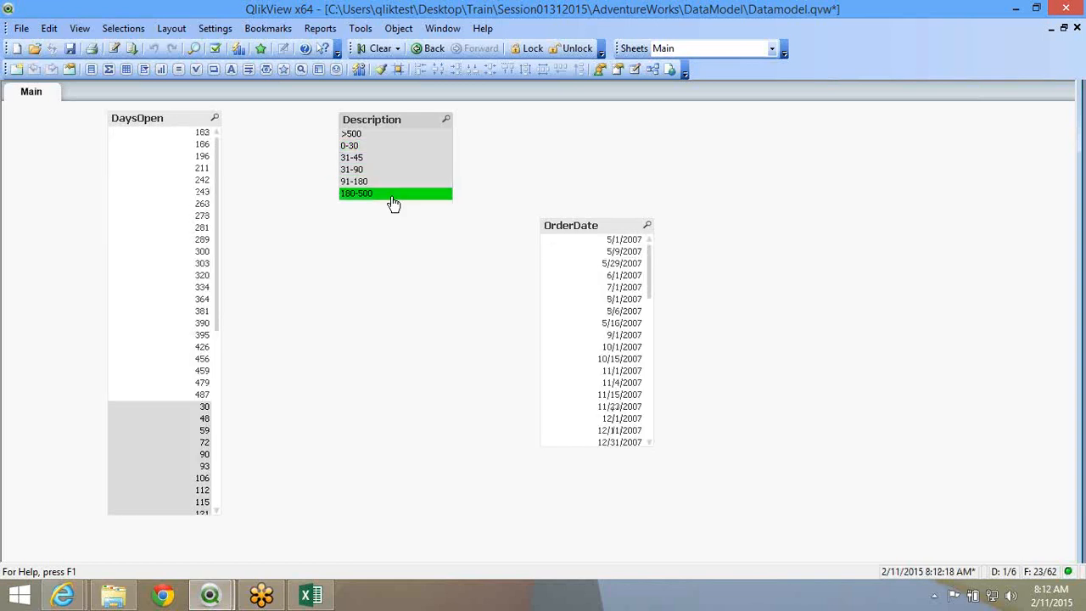
click(438, 194)
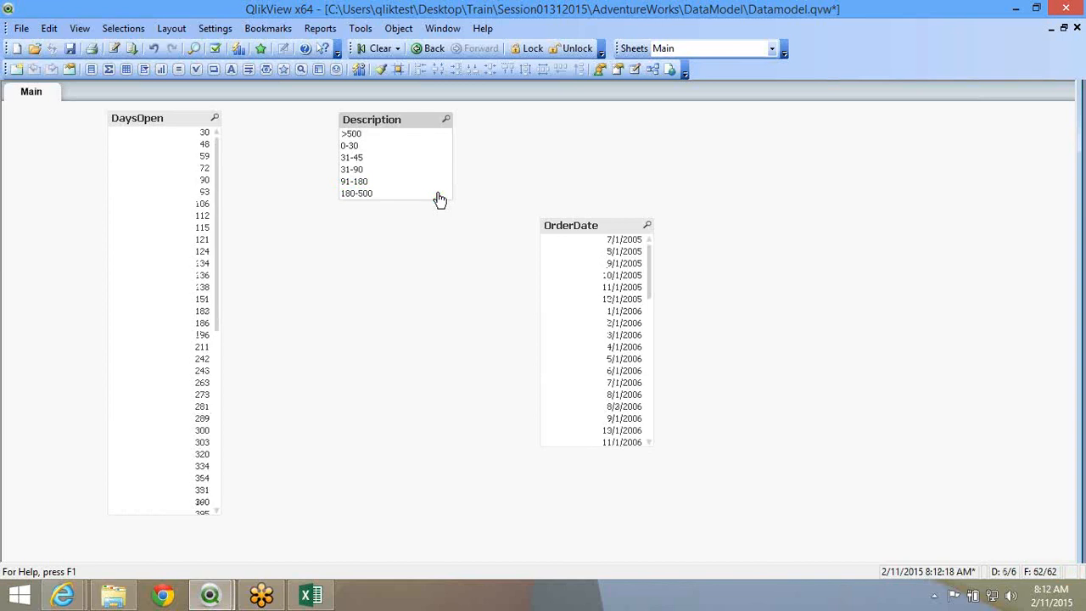
Reopen the load script and review the whole block from the IntervalDesc table through the IntervalMatch join
click(118, 44)
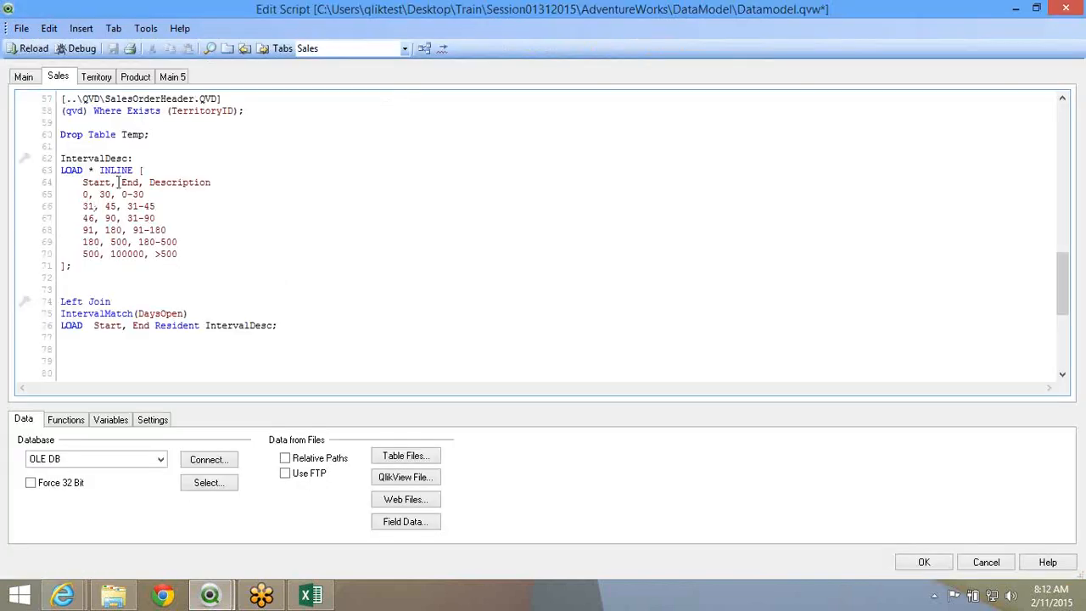
click(90, 194)
click(303, 325)
drag(280, 325, 60, 158)
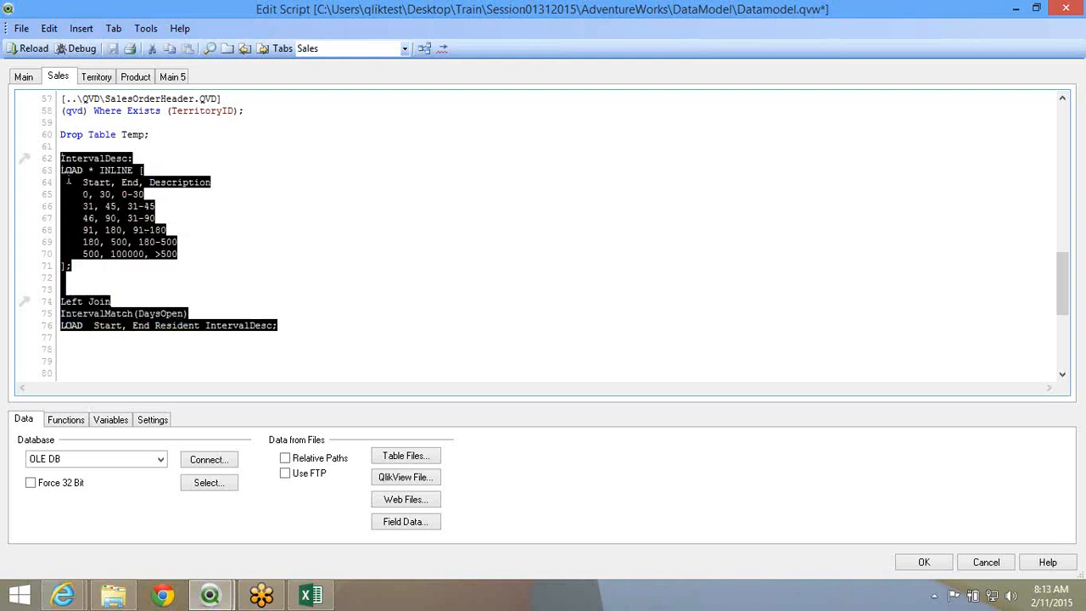
click(1078, 69)
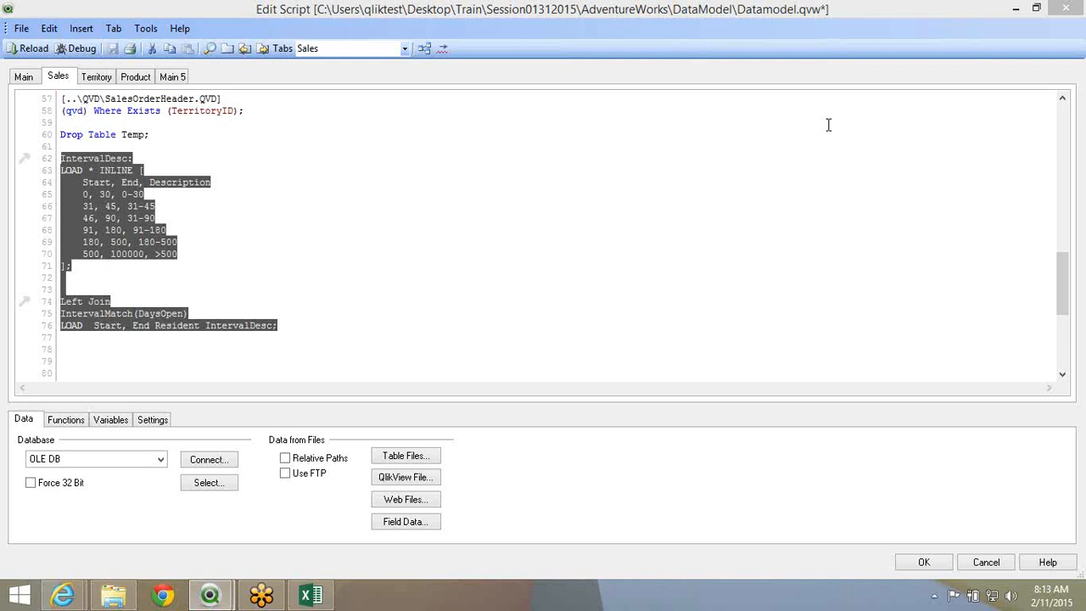
click(345, 192)
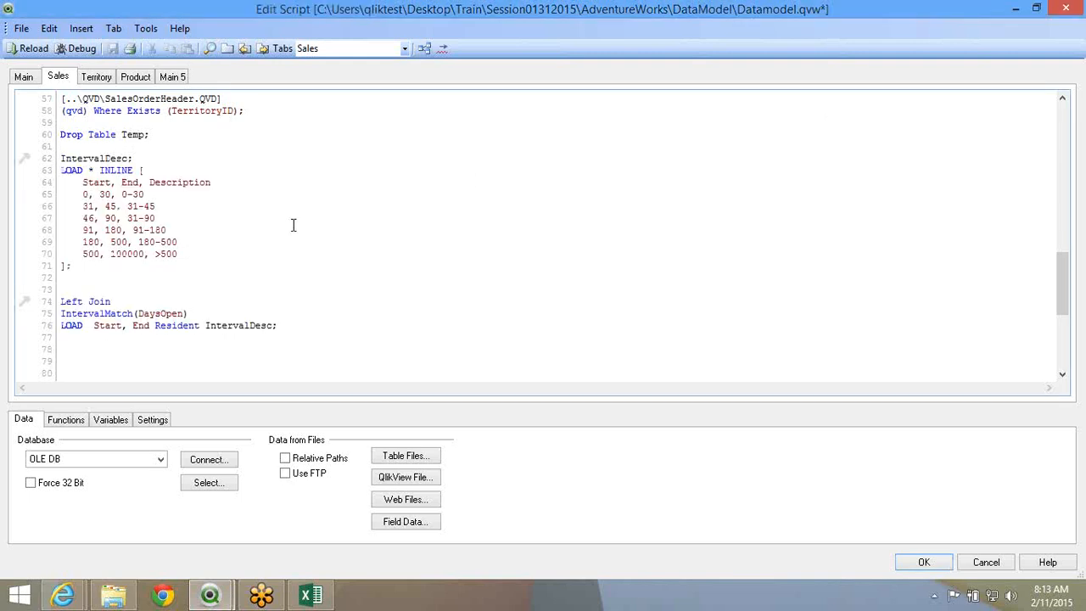
Compare the Start field in the IntervalMatch LOAD statement with the Start column of the IntervalDesc inline table
click(106, 325)
drag(60, 326, 114, 325)
double_click(107, 325)
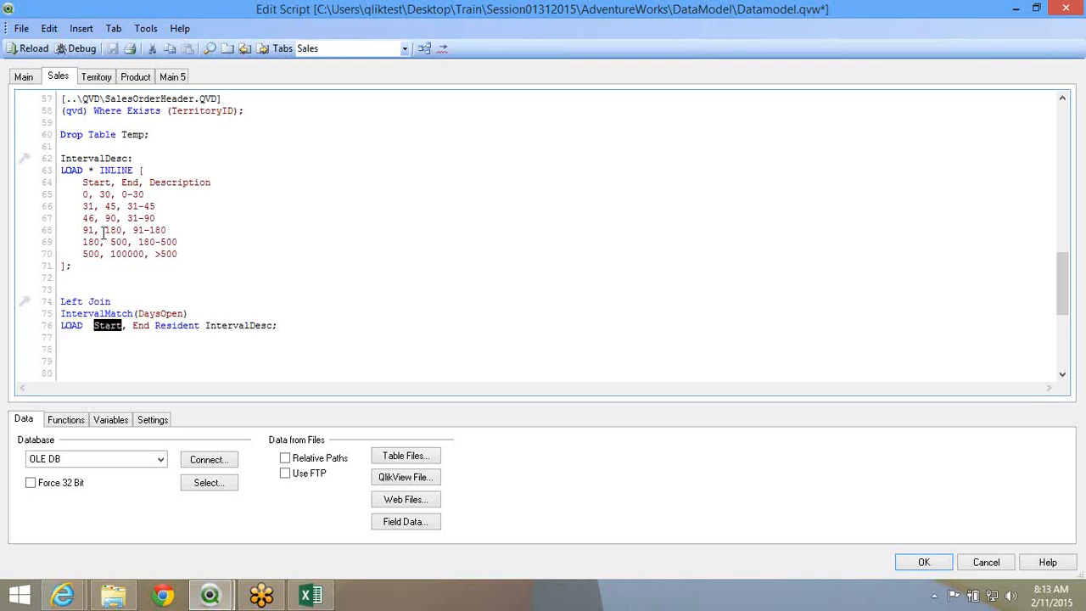
double_click(94, 181)
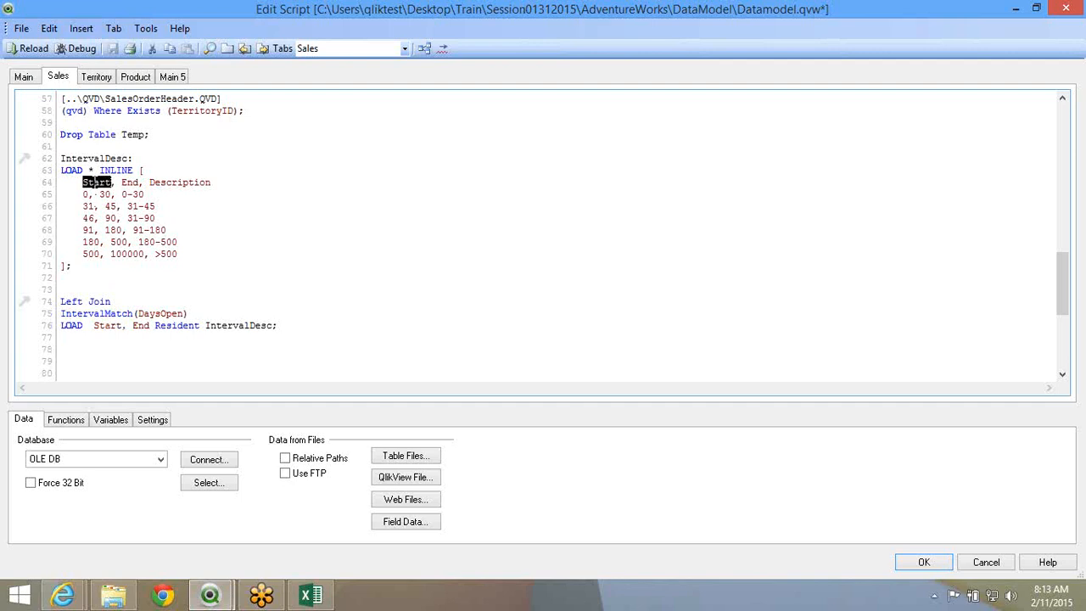
Compare the Start and End fields in the IntervalMatch LOAD statement with the column headers of the IntervalDesc inline table
double_click(95, 183)
click(117, 182)
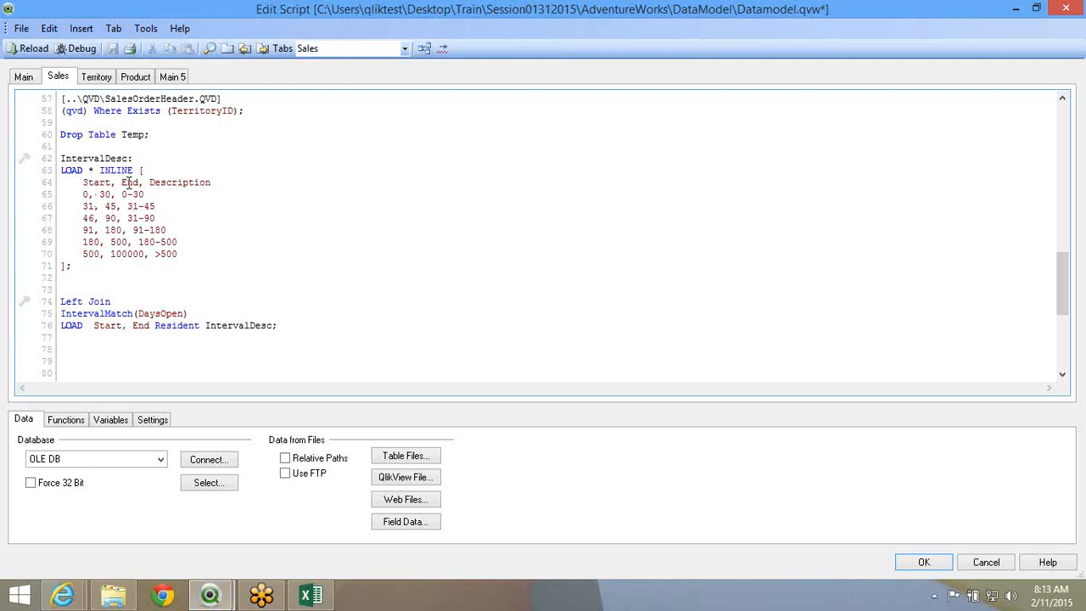
double_click(119, 326)
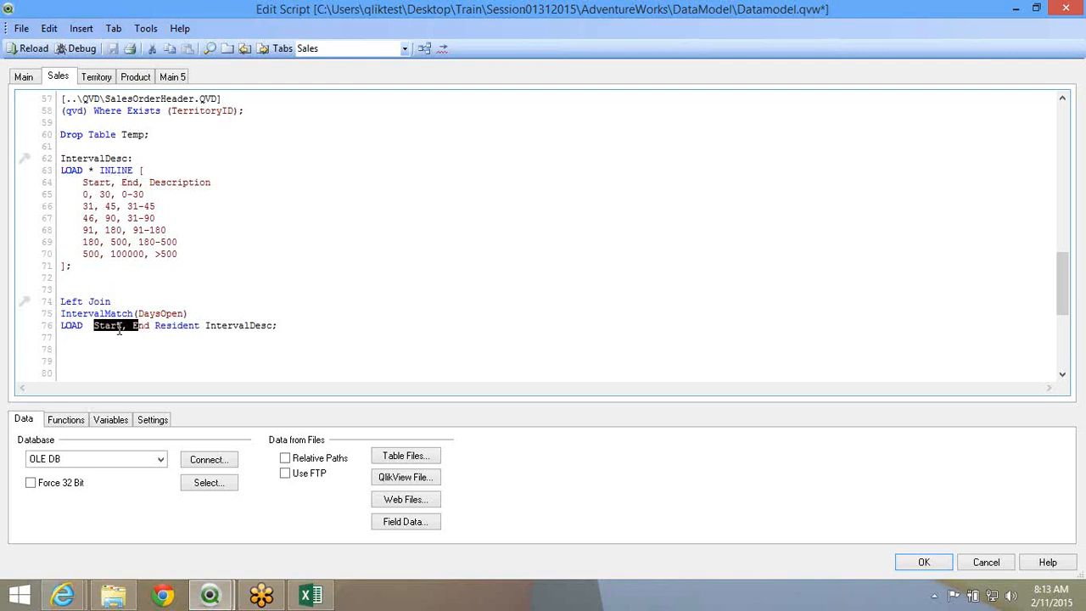
click(109, 326)
drag(95, 326, 152, 326)
click(107, 326)
double_click(105, 326)
double_click(147, 337)
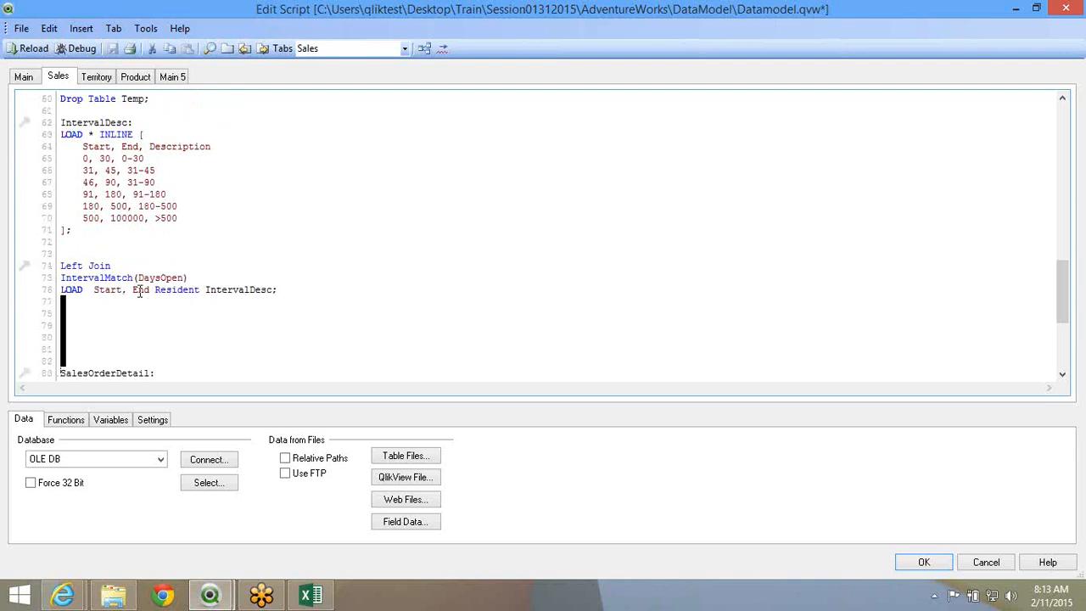
double_click(140, 290)
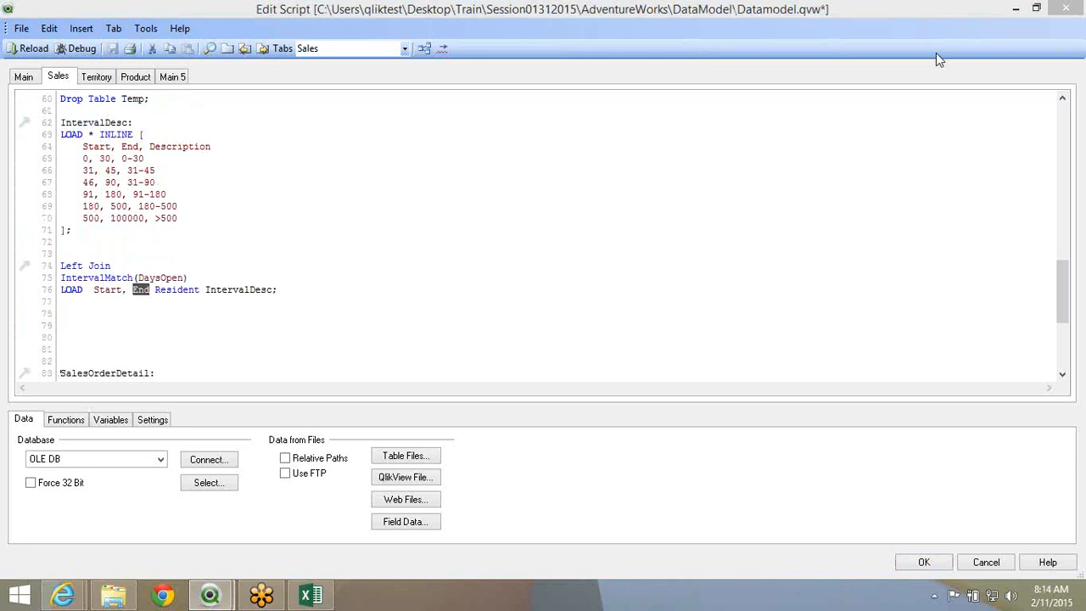
Review the script block from the IntervalDesc inline load, including its 31-45 range, through the Left Join IntervalMatch statement
click(846, 346)
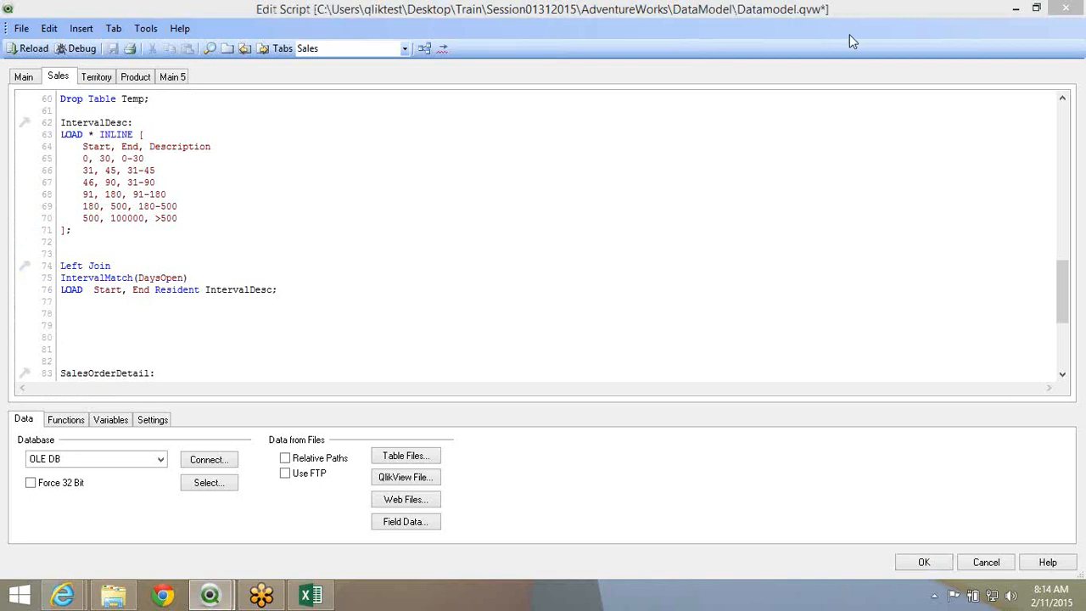
click(238, 165)
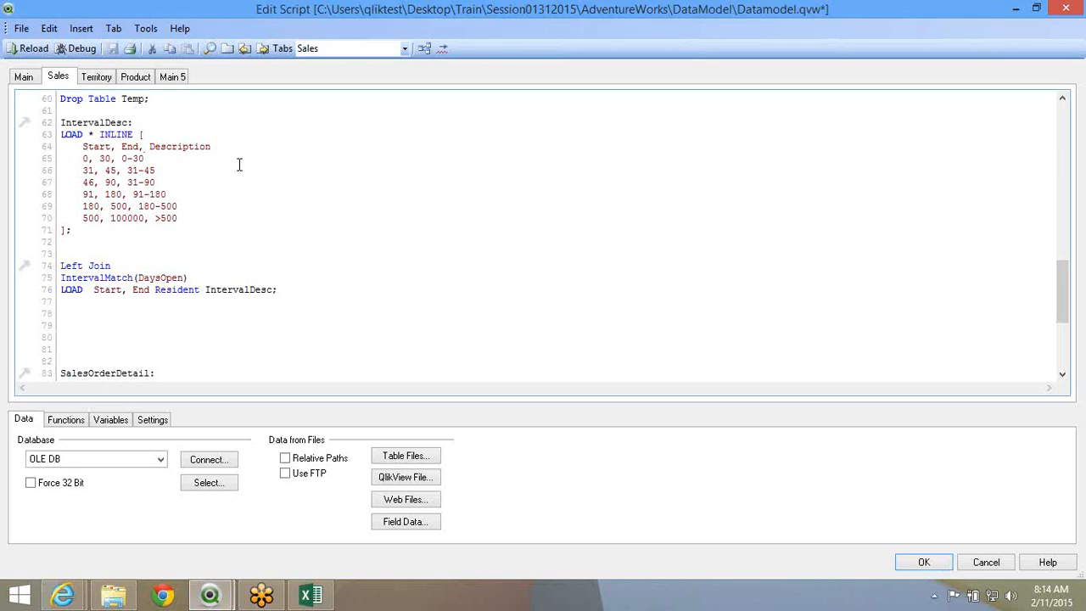
double_click(150, 170)
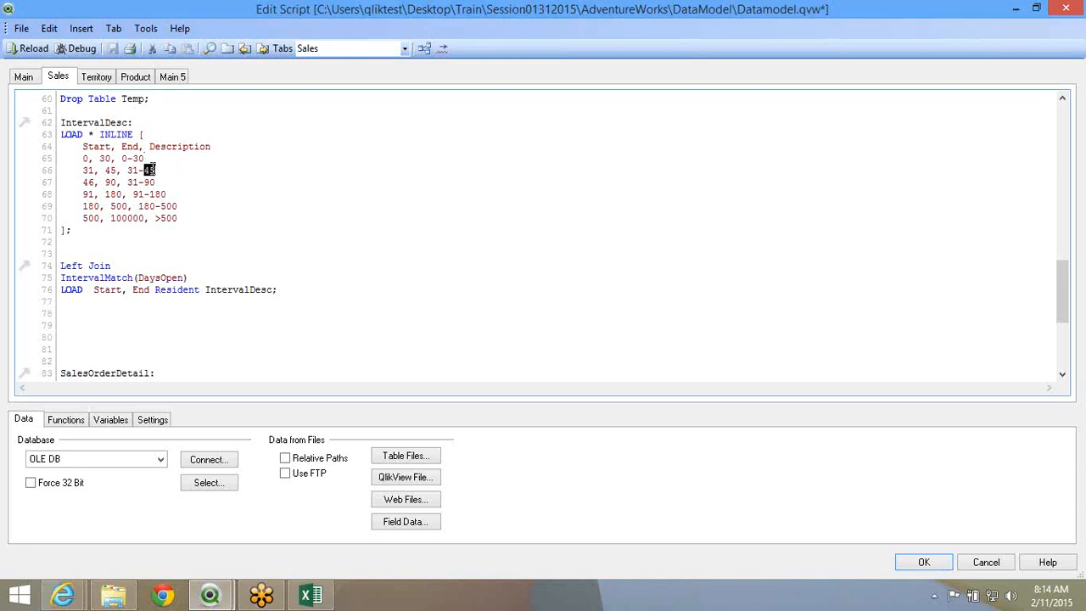
click(238, 239)
drag(295, 289, 67, 134)
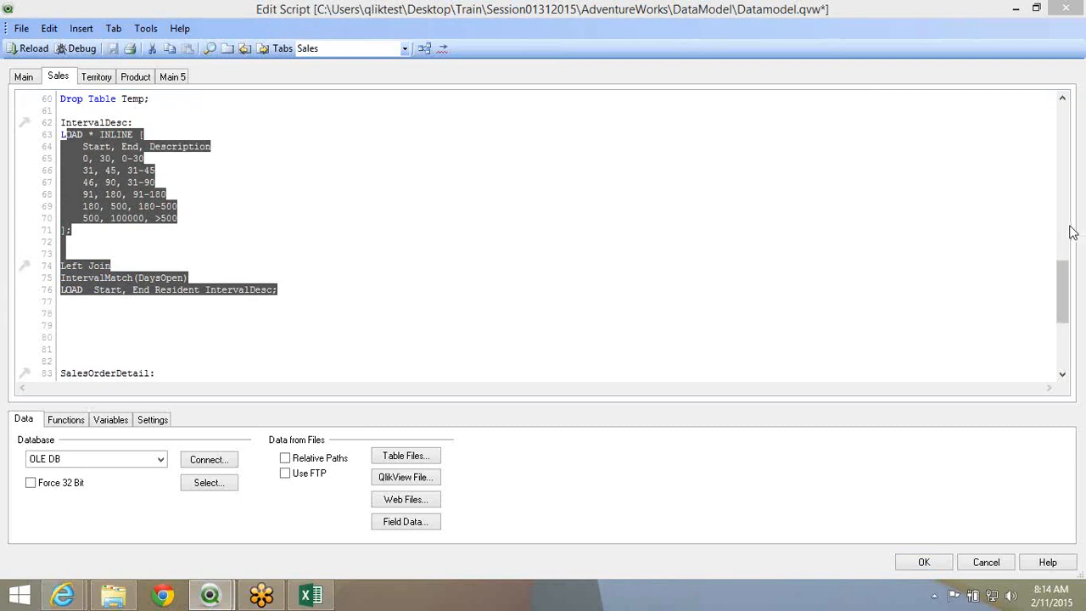
click(745, 333)
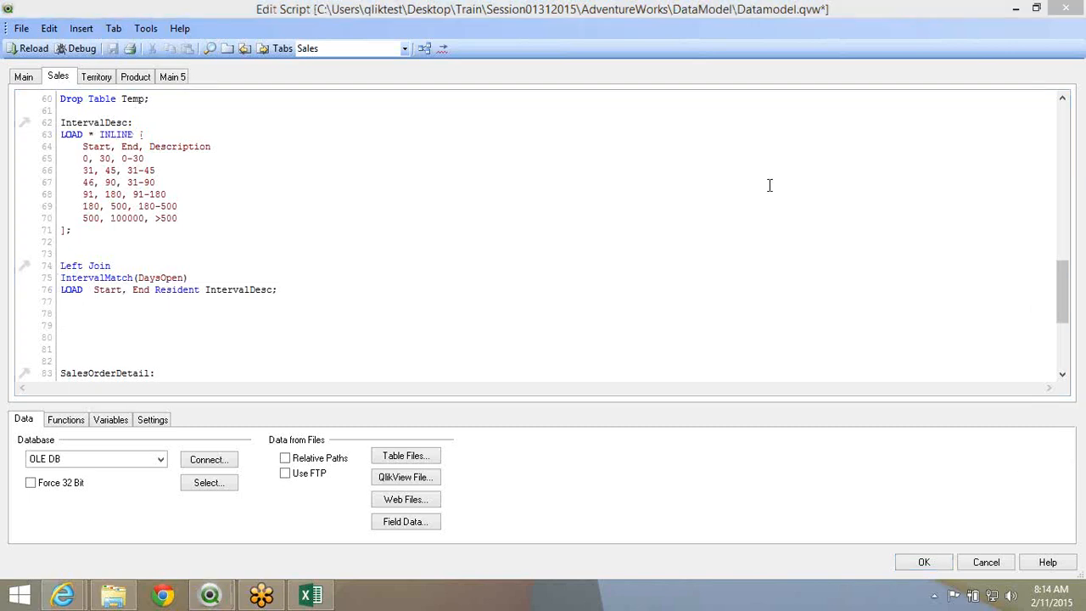
click(596, 229)
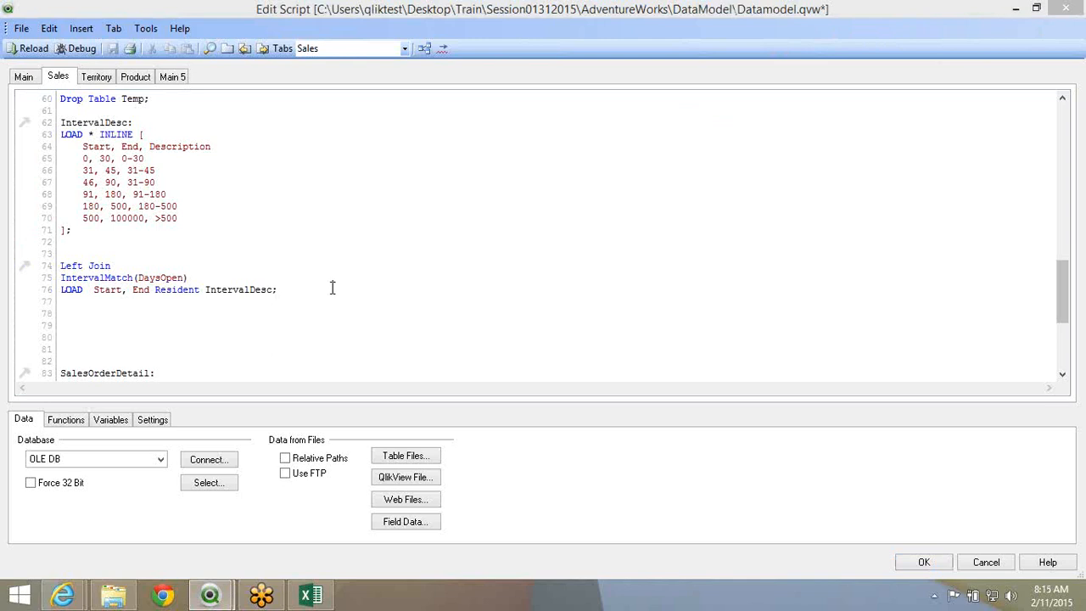
click(246, 264)
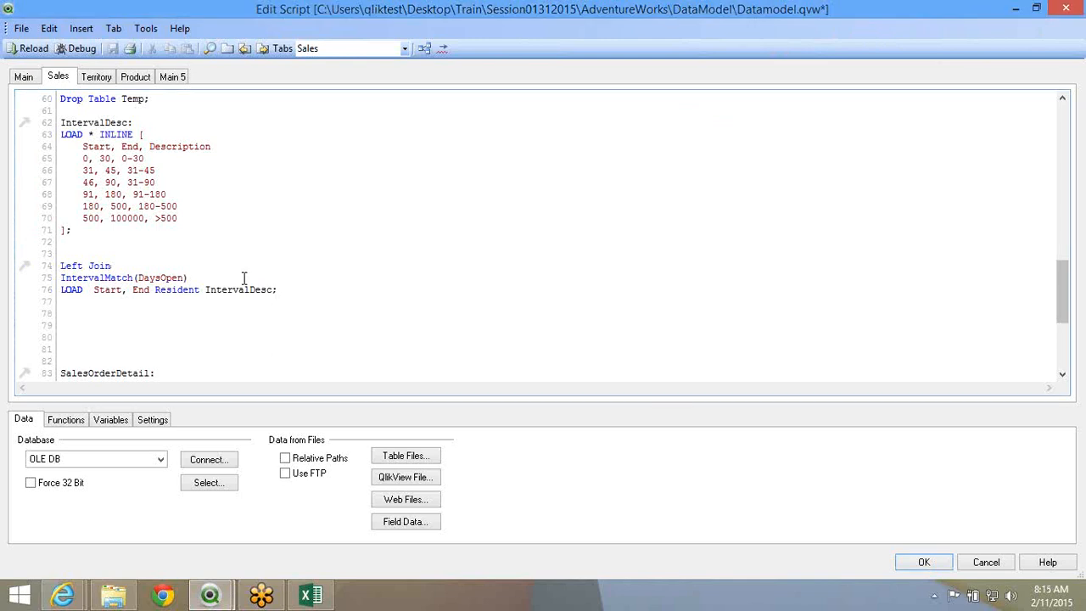
Examine the Sales script around the interval block, from the SalesOrderHeader load to the SalesOrderDetail load
scroll(243, 278, up, 1)
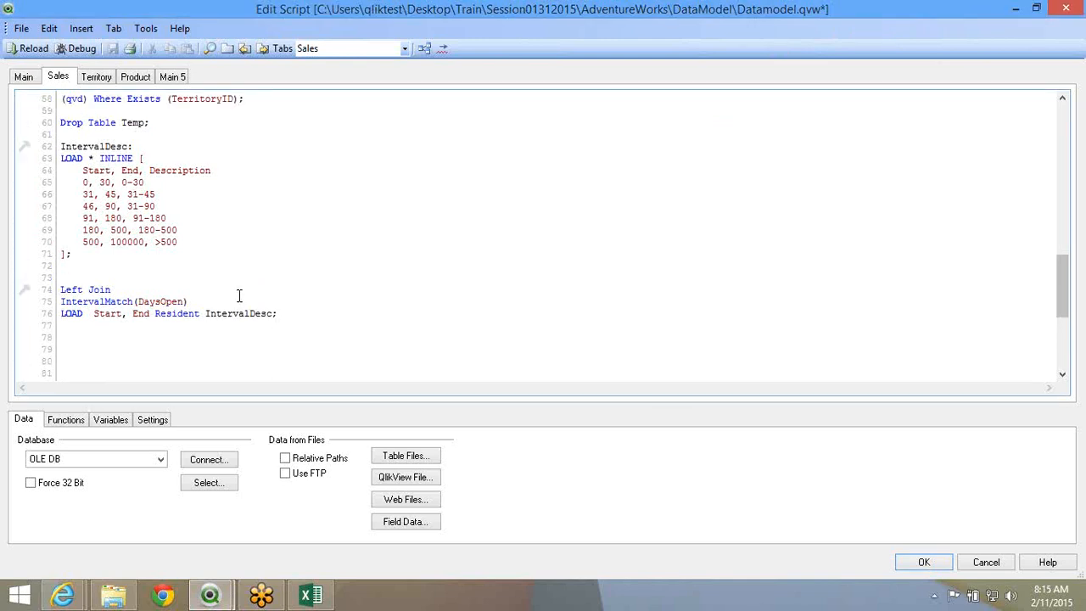
scroll(239, 296, up, 1)
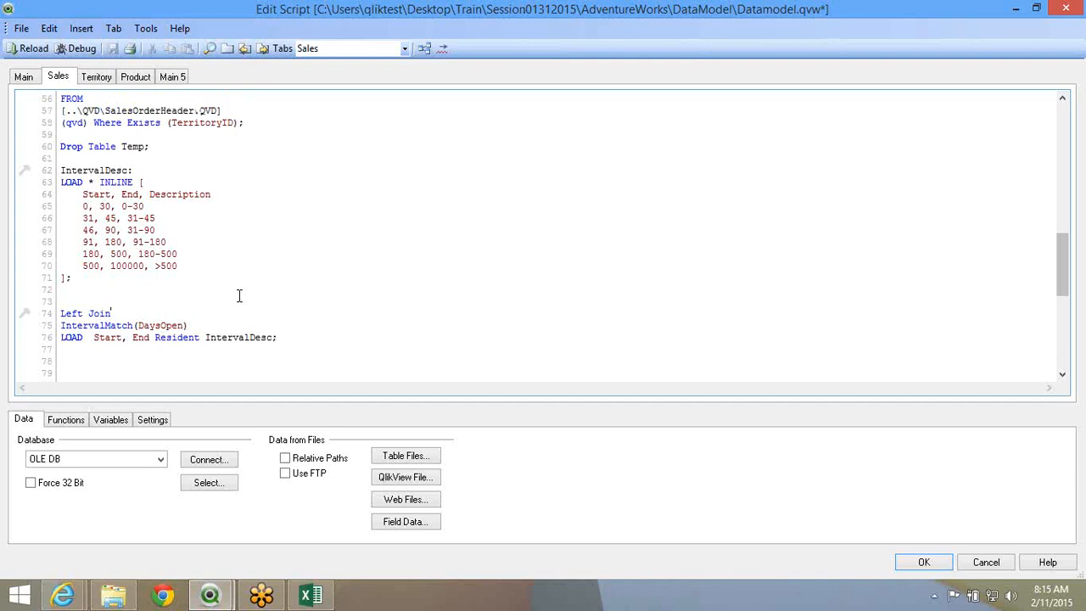
scroll(239, 295, up, 6)
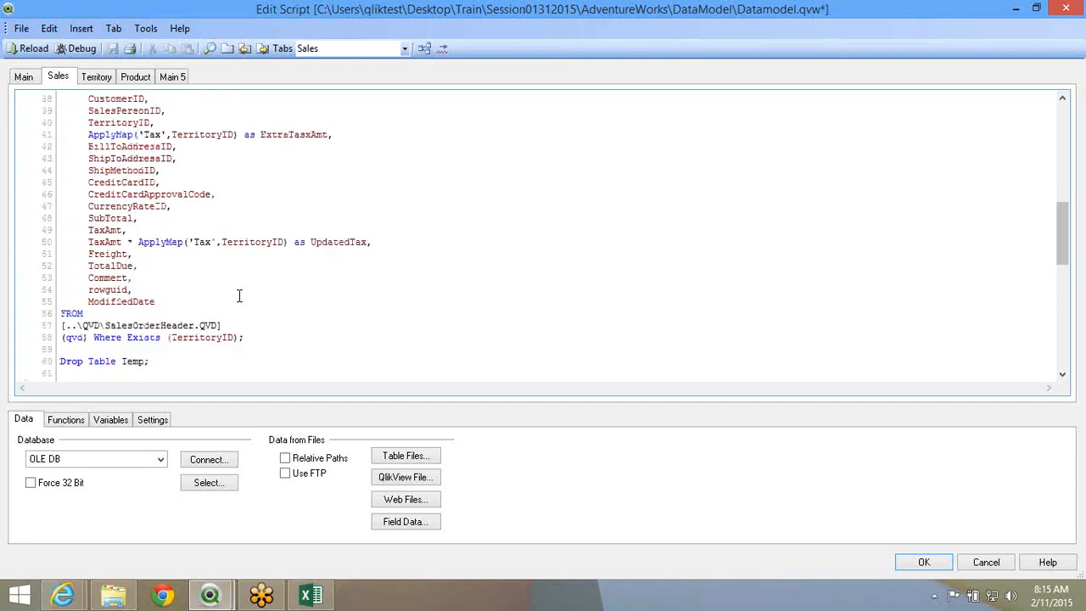
scroll(240, 295, down, 7)
scroll(308, 204, down, 6)
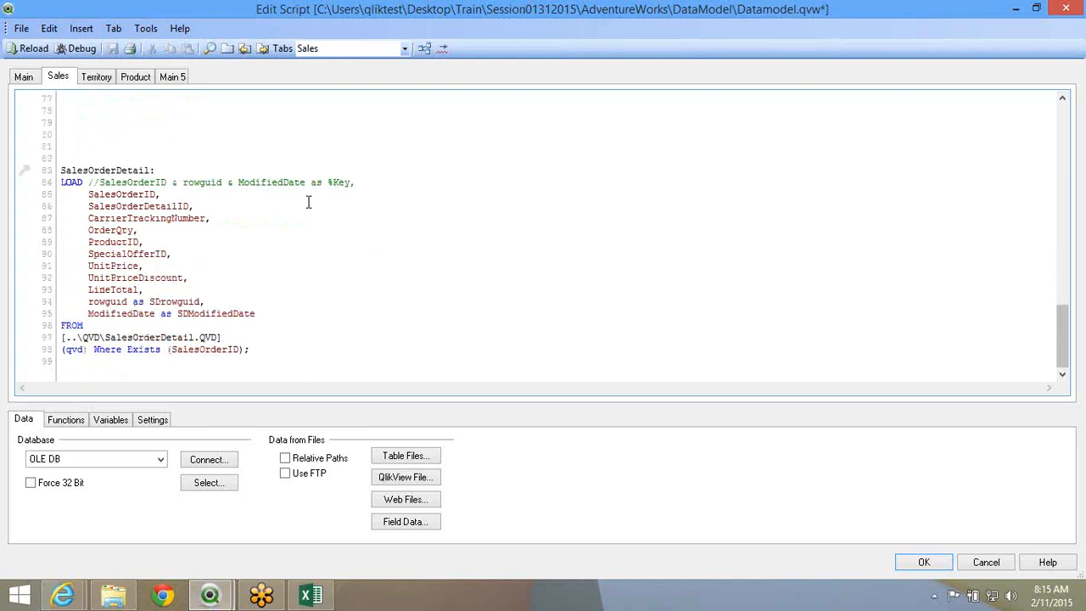
scroll(308, 202, up, 4)
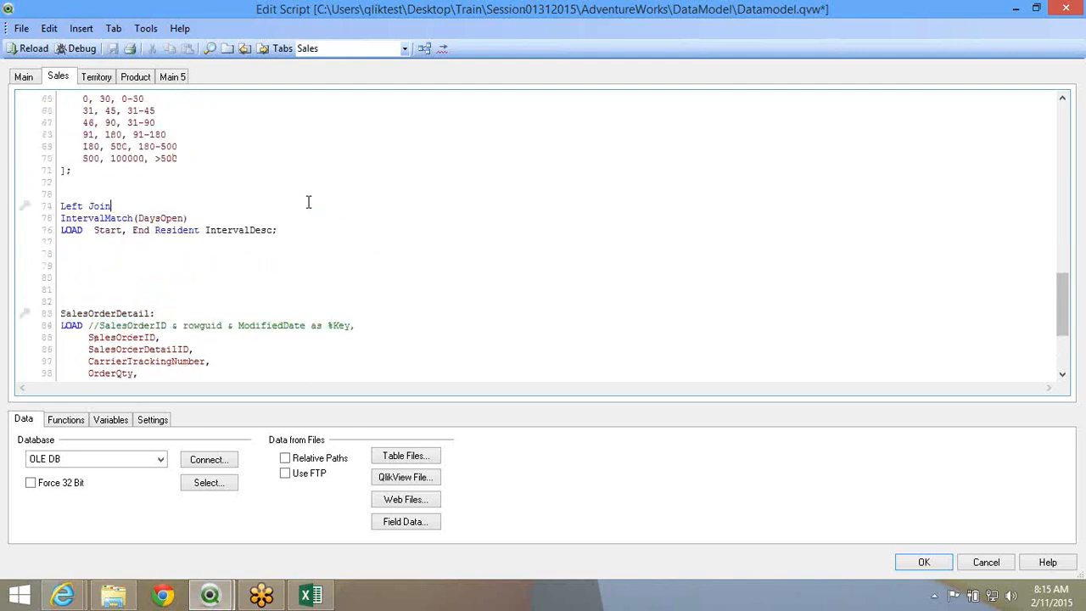
scroll(308, 202, up, 7)
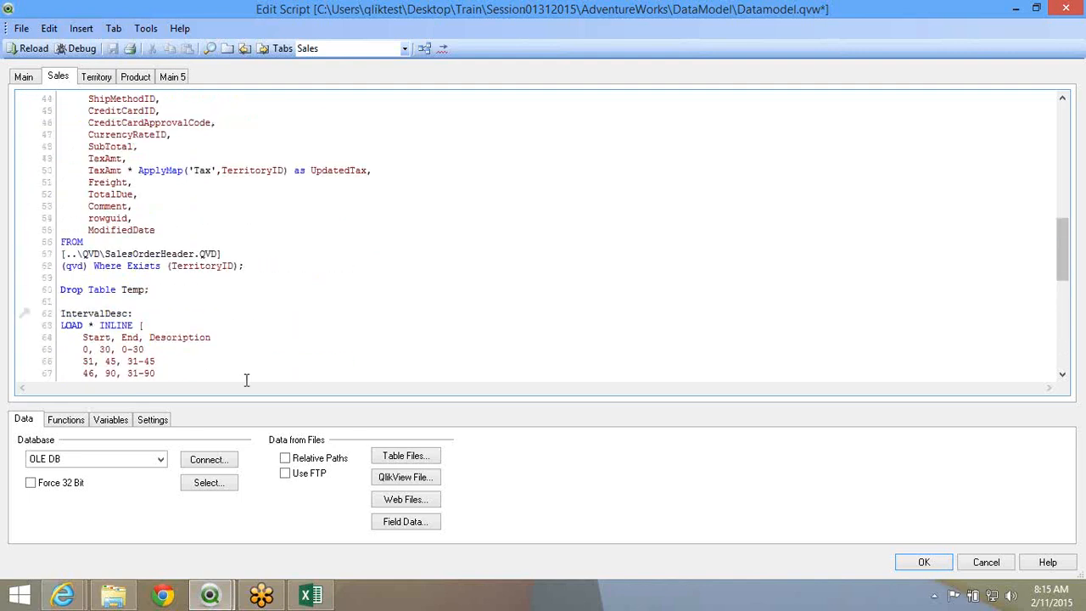
Switch to the QlikView window with Movies Database, close its table viewer and close the document
click(219, 599)
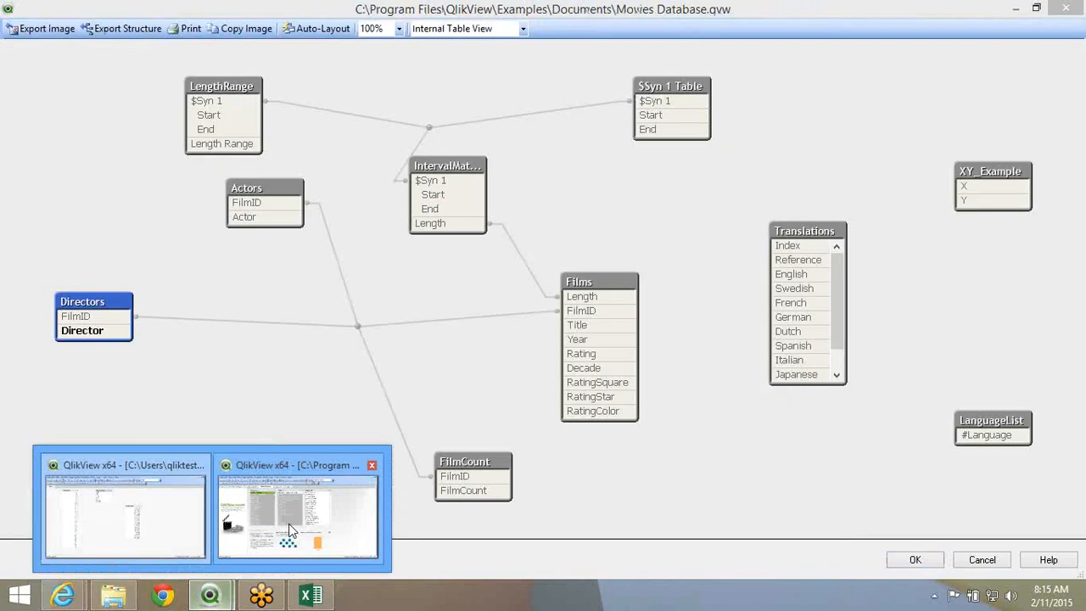
click(295, 535)
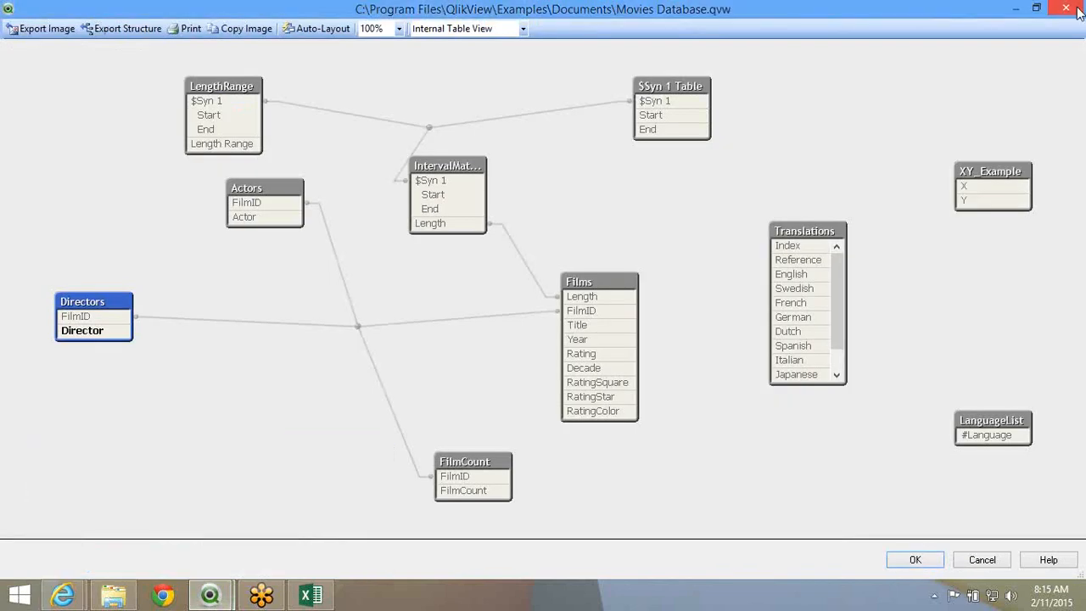
click(1076, 10)
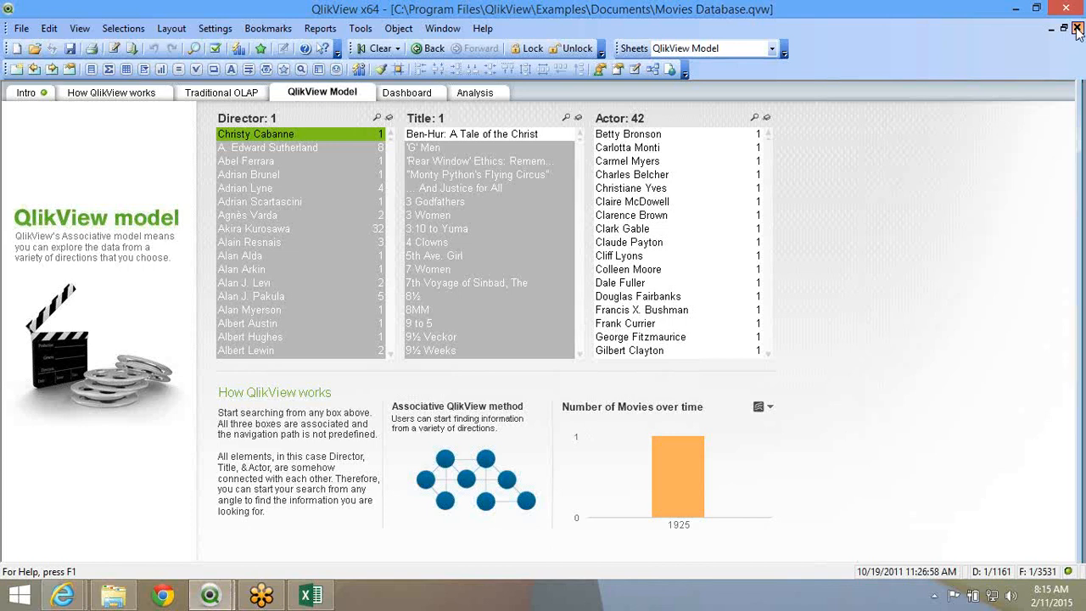
click(1077, 28)
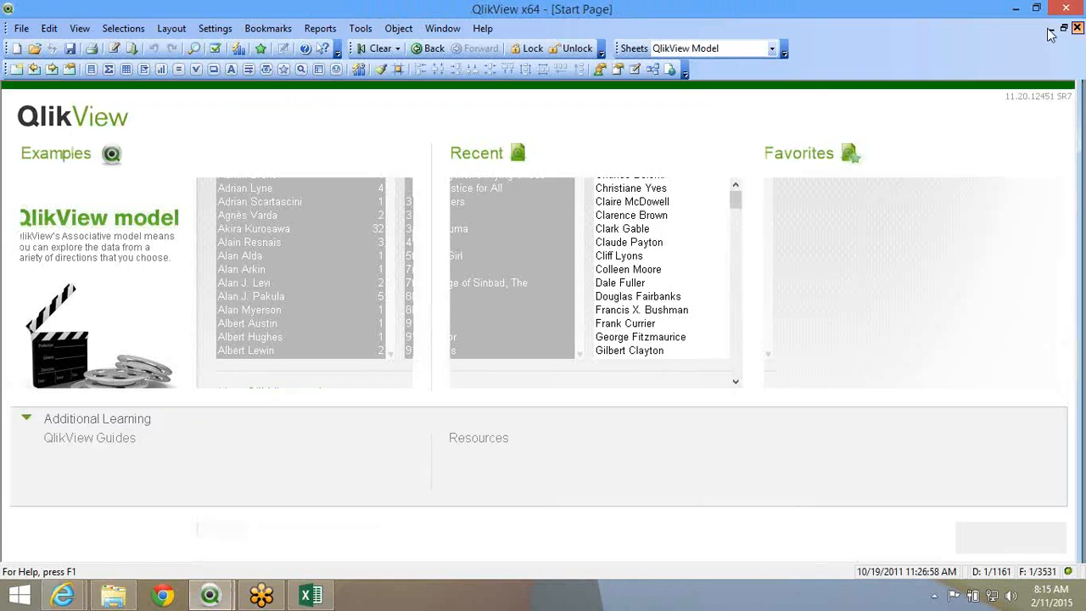
Switch to File Explorer and go up from the Session01312015 folder to the Train folder
mouse_move(64, 594)
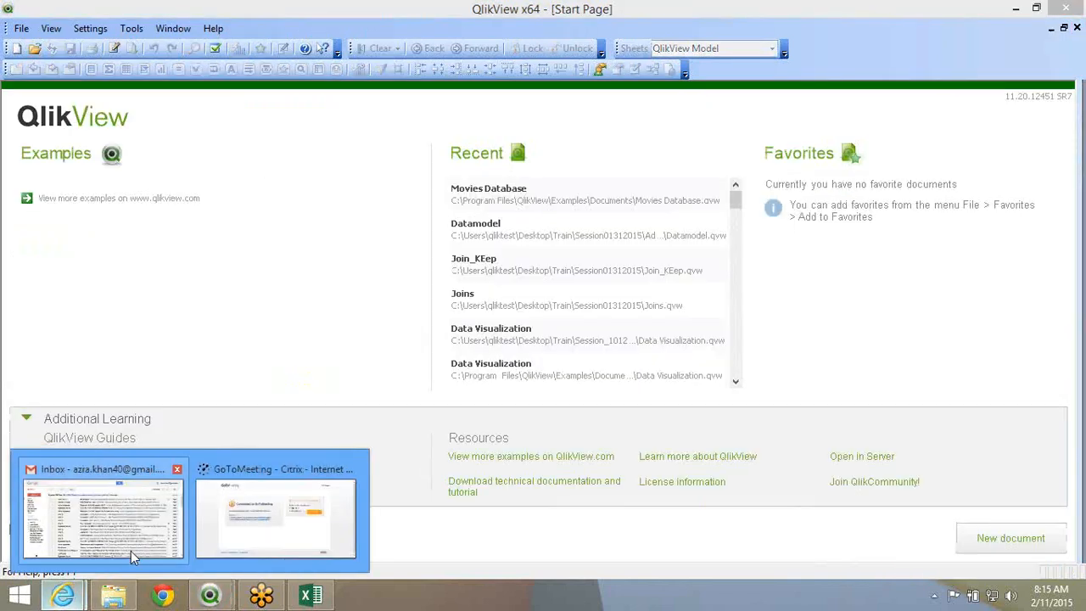
mouse_move(131, 551)
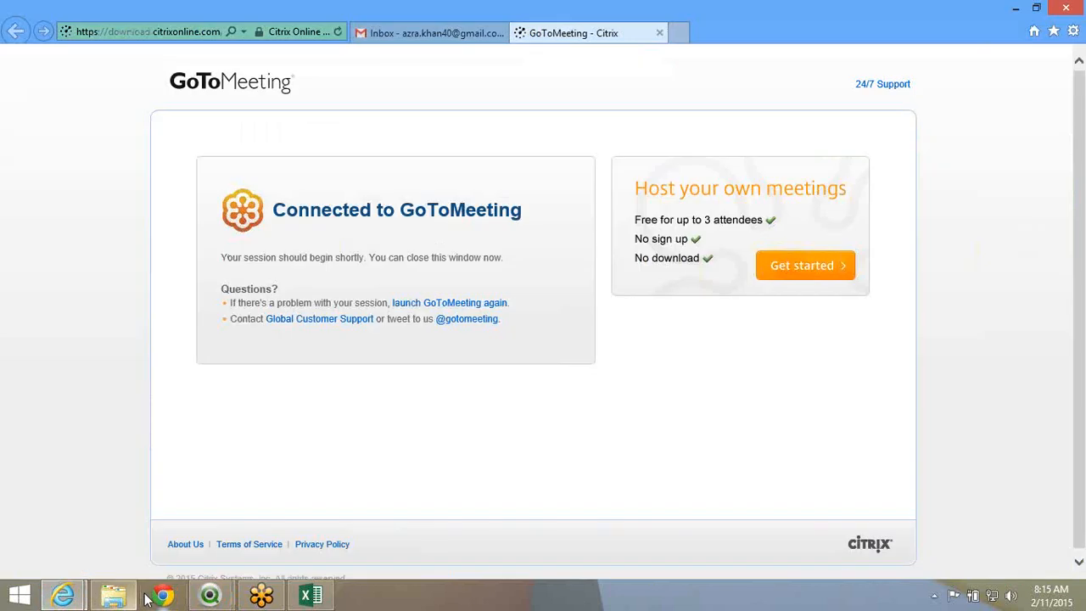
click(113, 596)
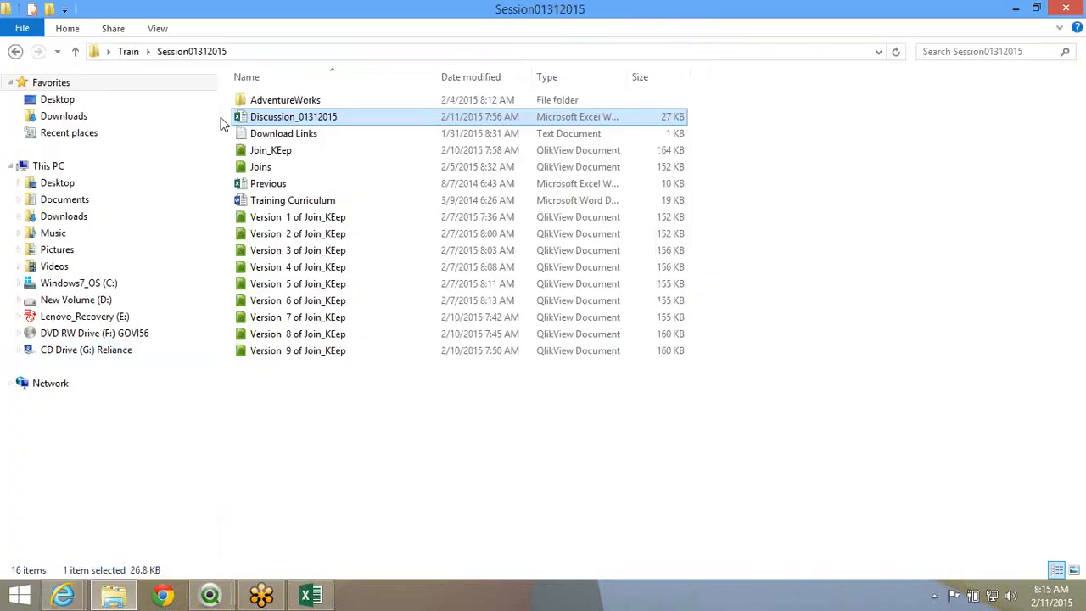
click(132, 52)
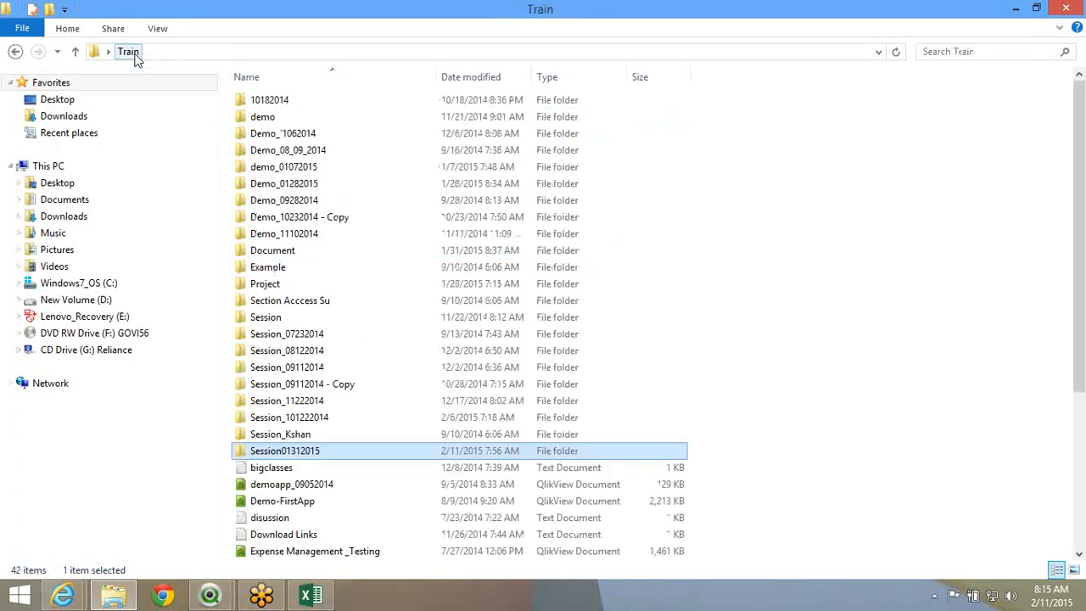
Look through the Train folder and the contents of its Example subfolder, then return to Train
click(297, 286)
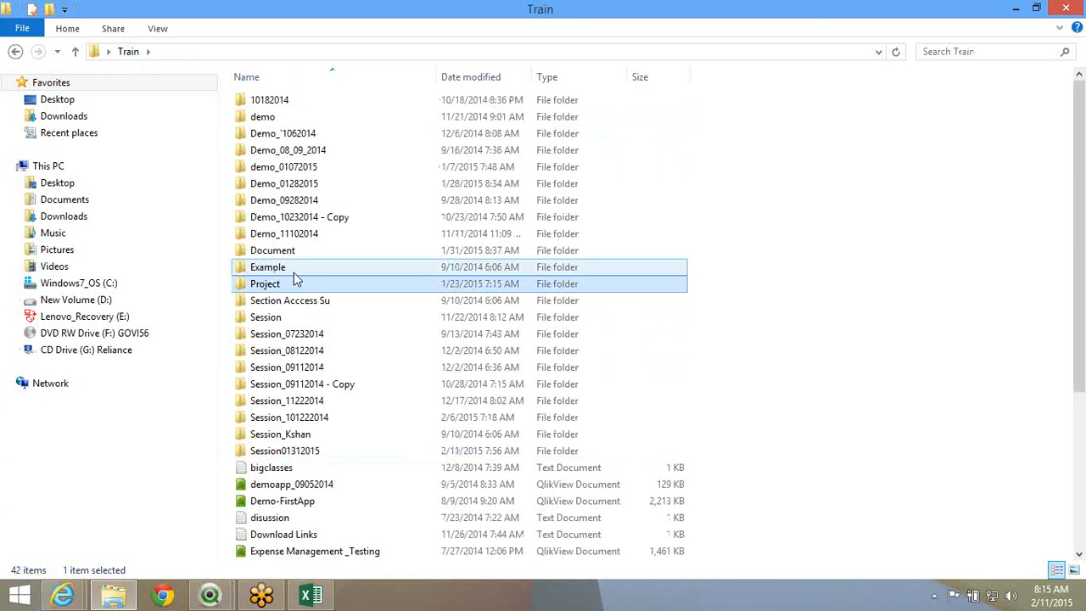
double_click(294, 273)
key(BackSpace)
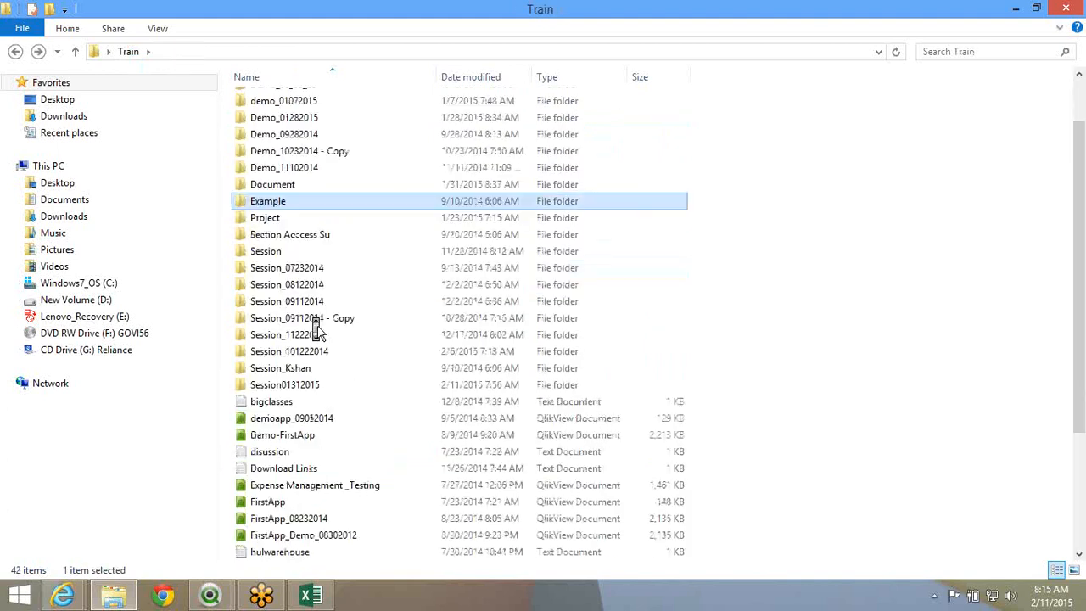
scroll(317, 333, down, 3)
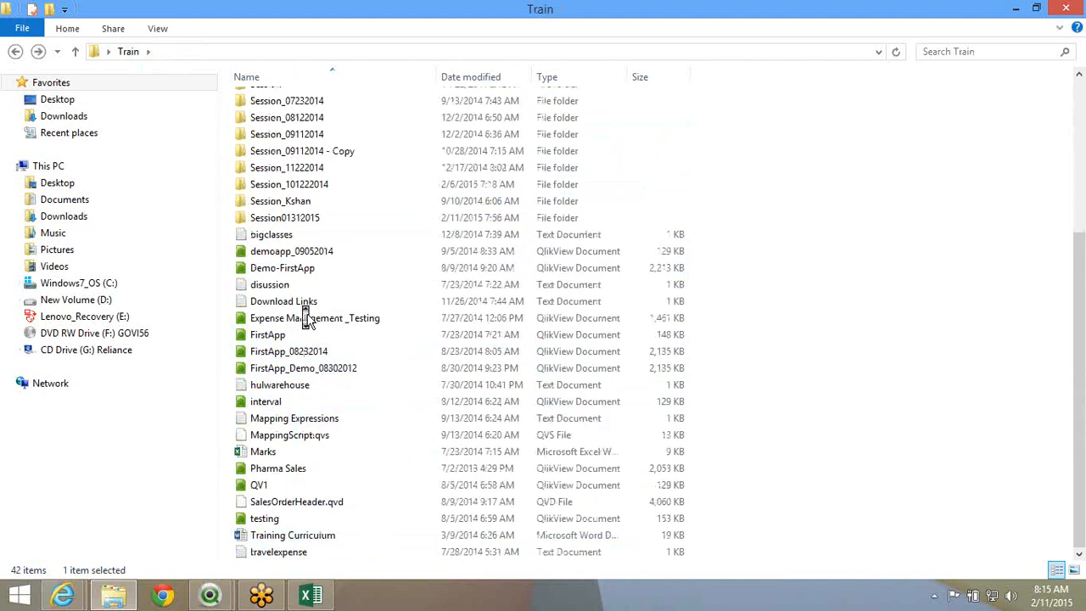
scroll(308, 318, up, 1)
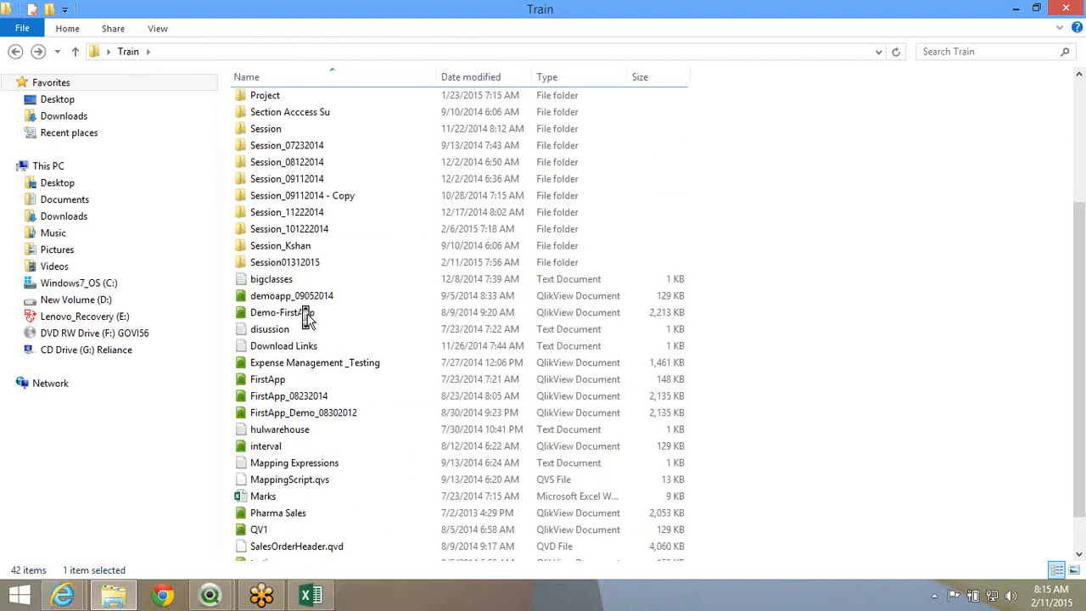
scroll(307, 318, up, 2)
double_click(299, 179)
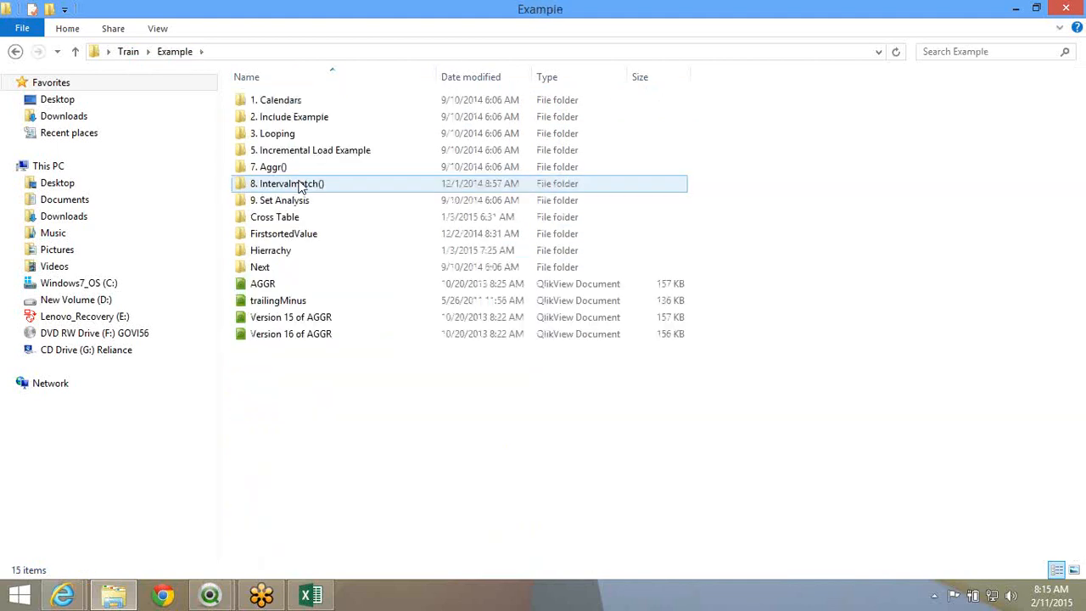
key(BackSpace)
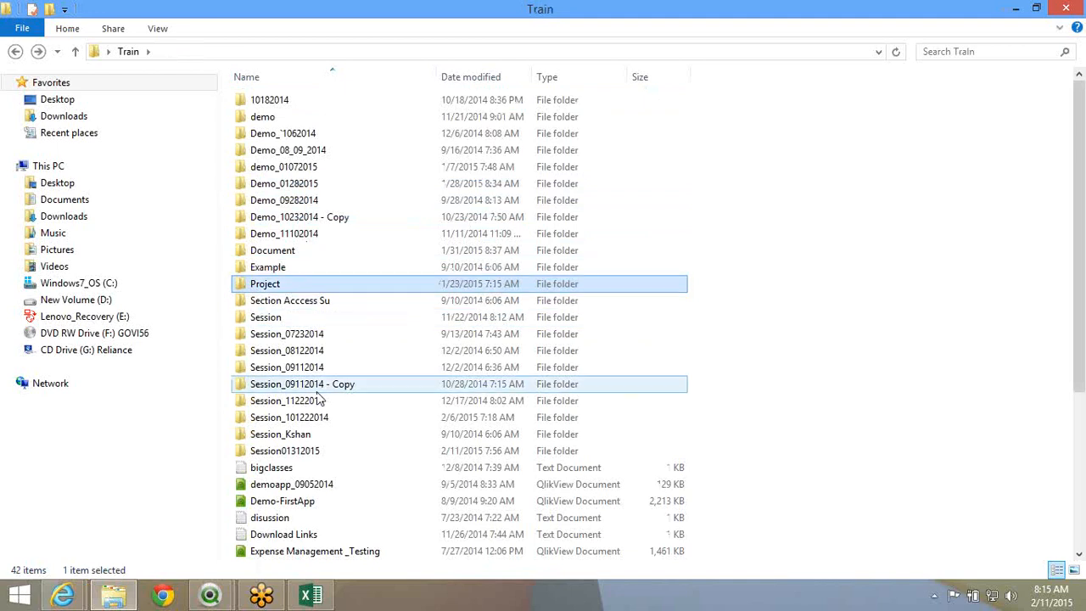
Check the AdventureWorks subfolders of Session_11222014, including DataModel, and return to the Train folder
double_click(286, 401)
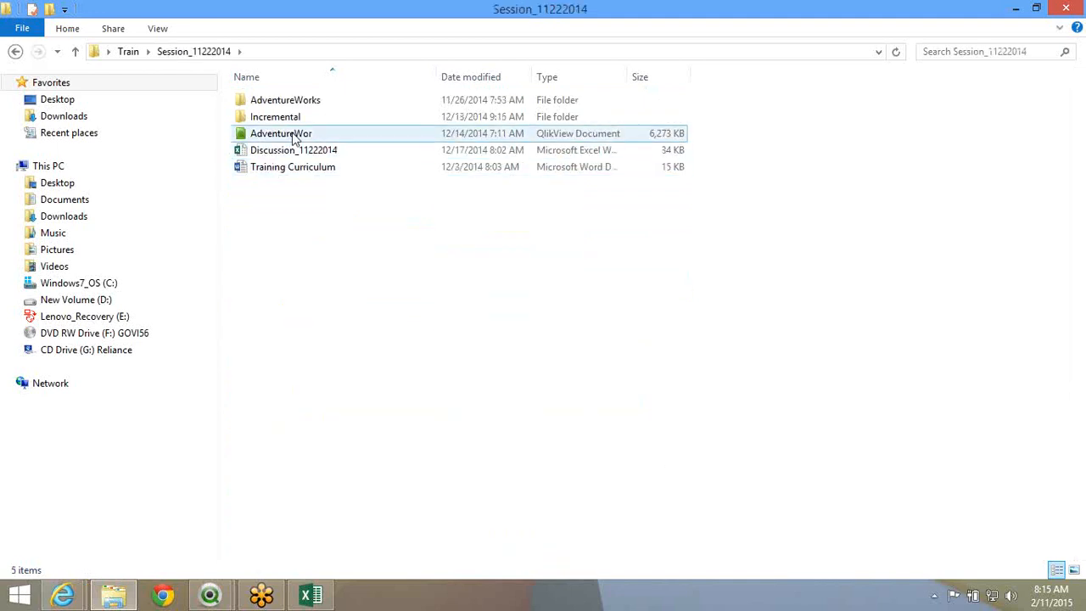
double_click(276, 100)
double_click(284, 102)
key(BackSpace)
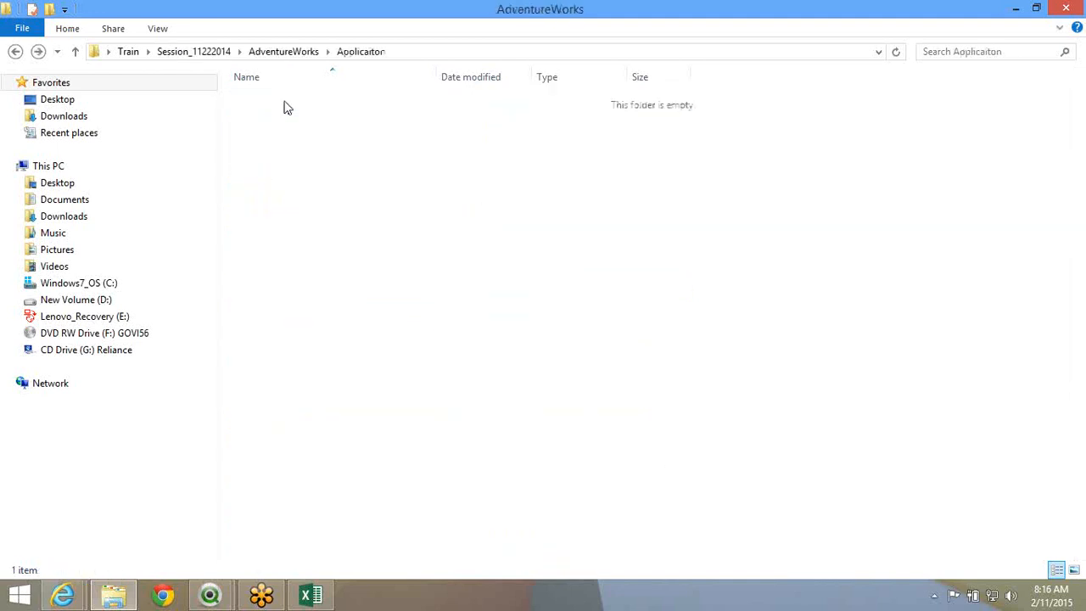
key(Down)
key(Return)
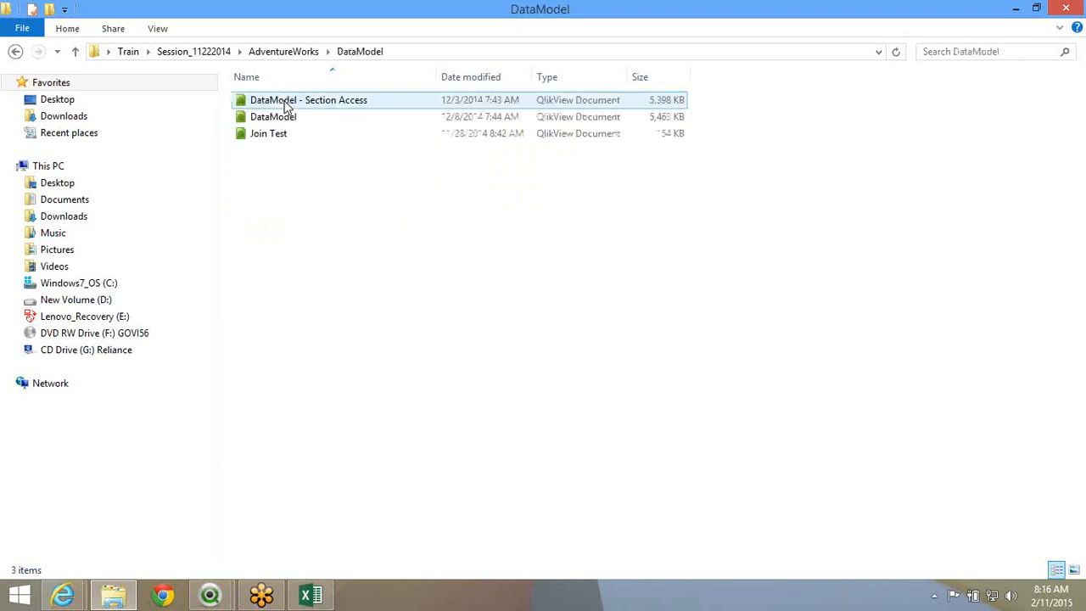
key(BackSpace)
key(BackSpace)
key(BackSpace)
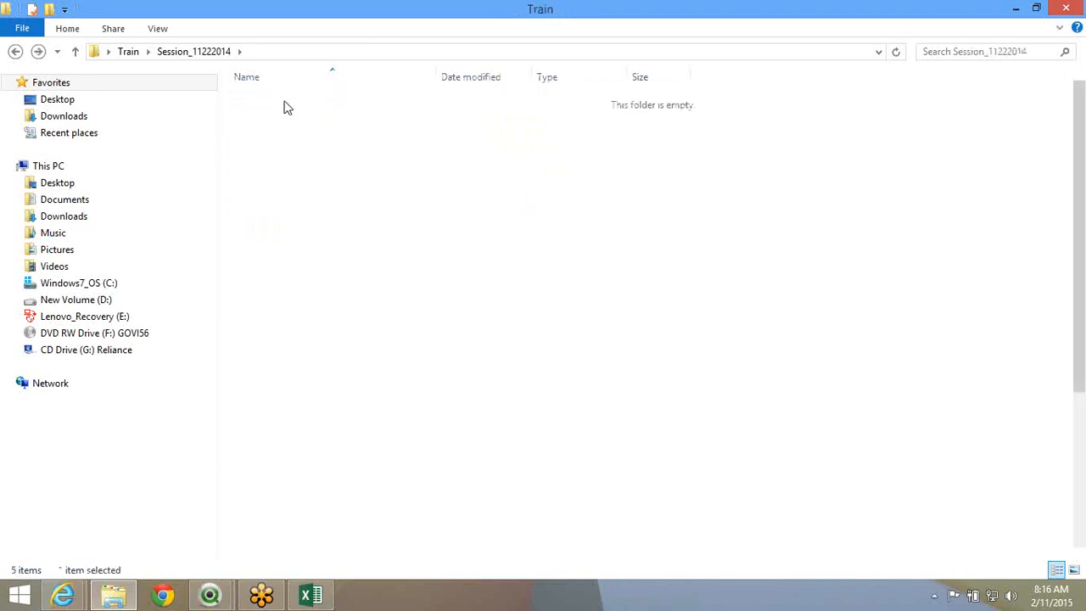
Open the Session_101222014 folder inside Train and look over its contents
key(Down)
key(Return)
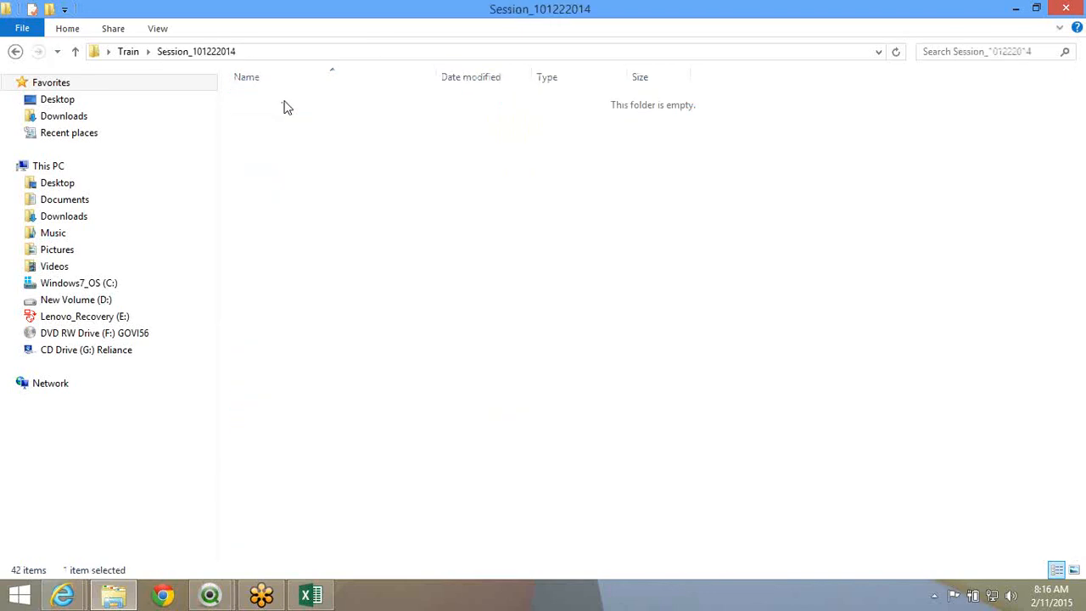
key(Down)
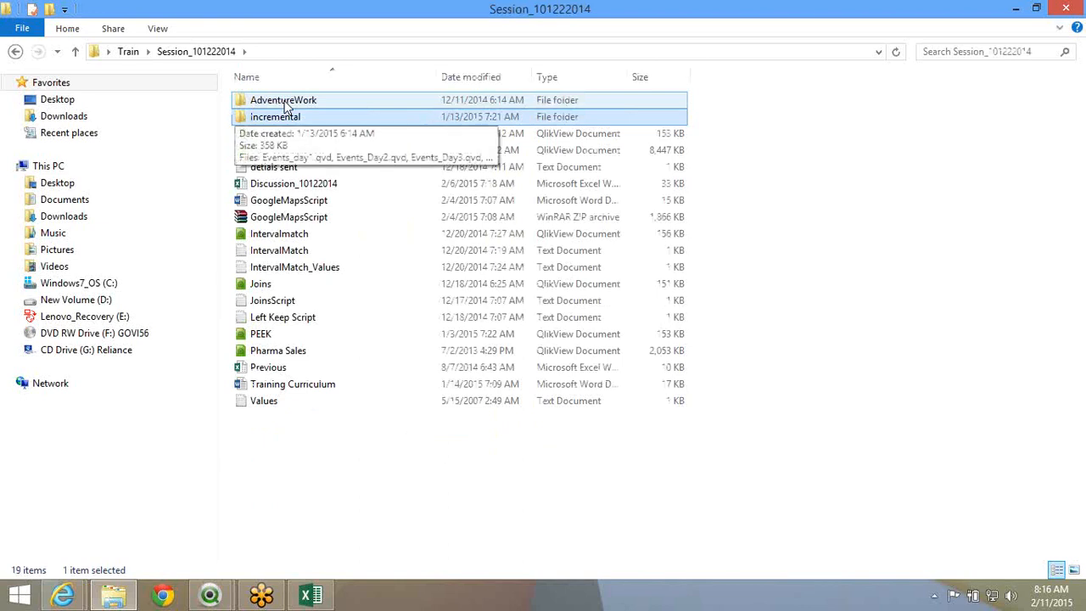
key(Up)
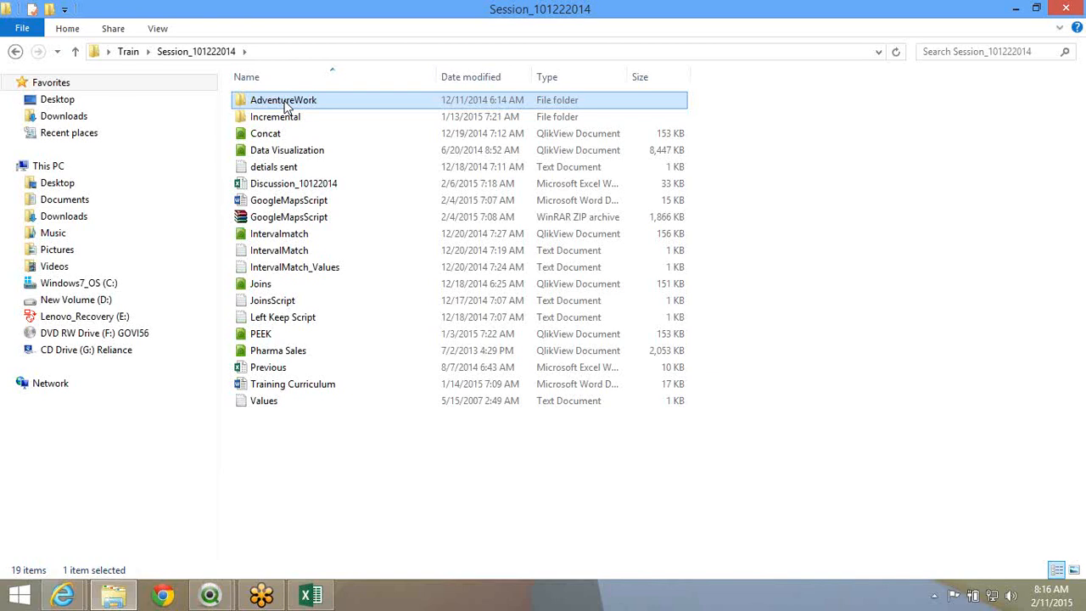
Copy the PEEK QlikView document and the Previous Excel workbook from Session_101222014
click(330, 337)
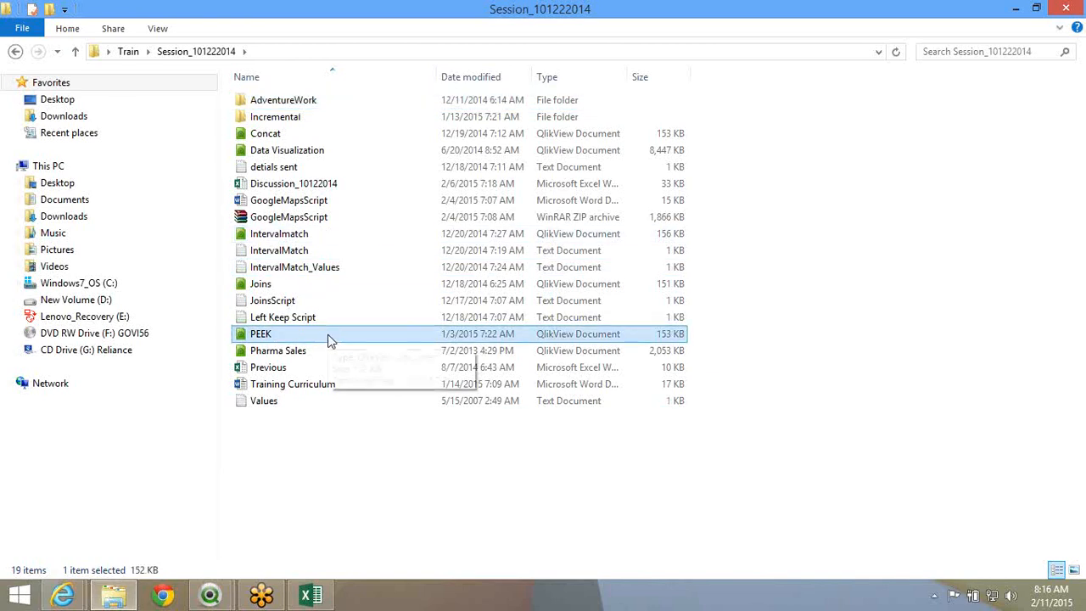
ctrl+click(311, 370)
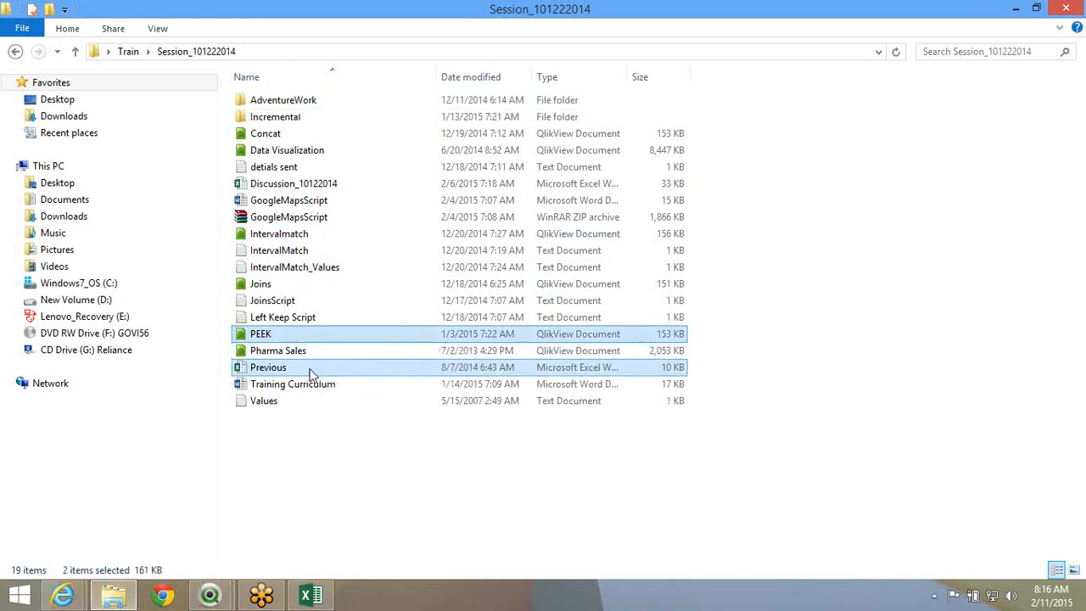
key(alt+Tab)
key(alt+Tab)
right_click(316, 364)
click(369, 274)
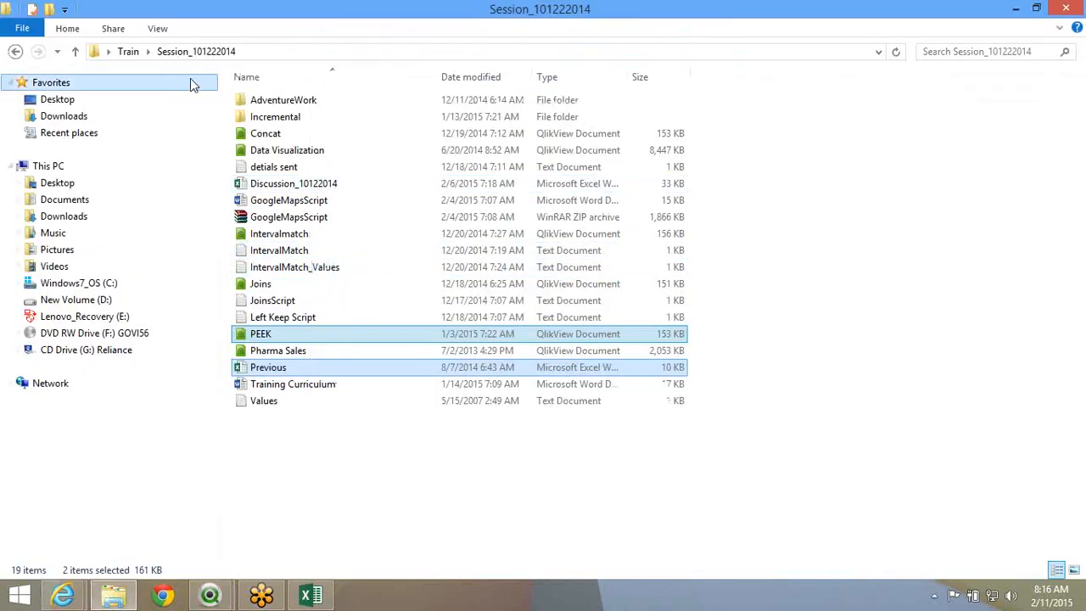
Paste both copied files into Train's Session01312015 folder, replacing the existing Previous.xlsx
click(128, 52)
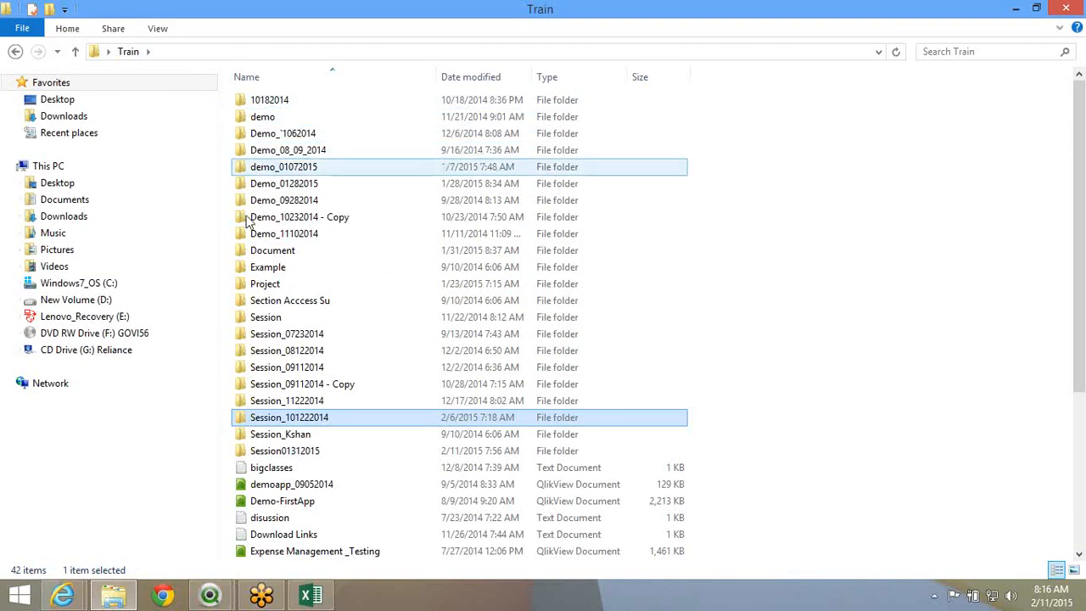
double_click(246, 451)
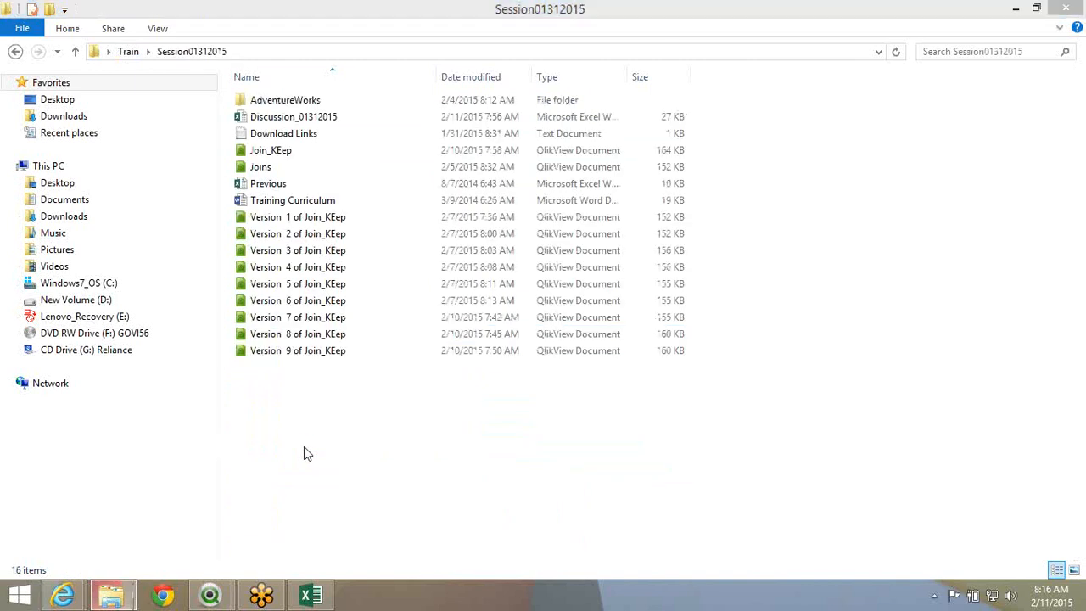
key(ctrl+v)
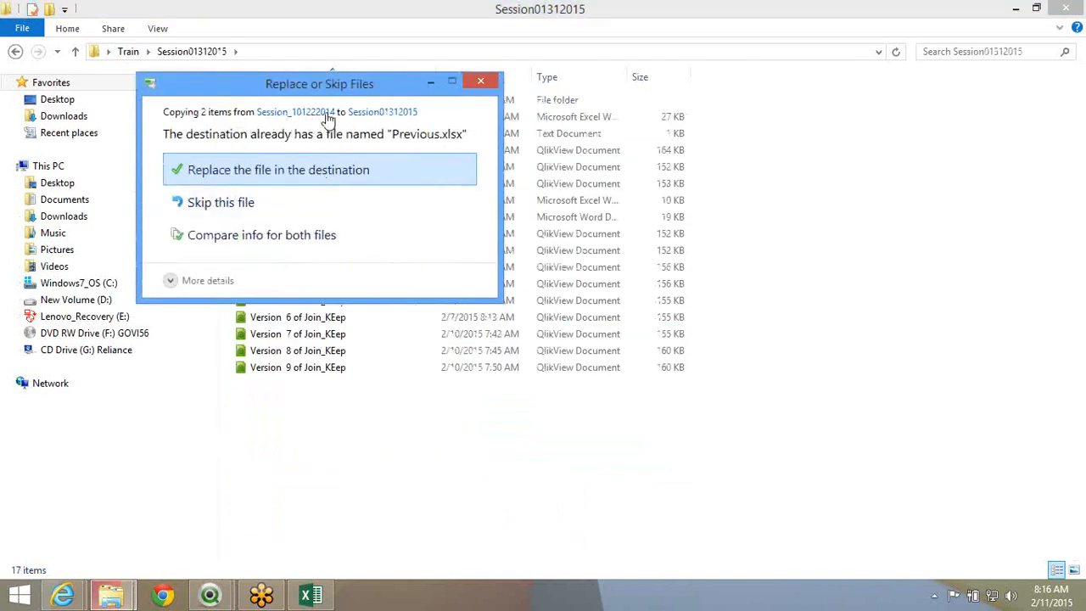
drag(331, 99, 625, 96)
click(540, 168)
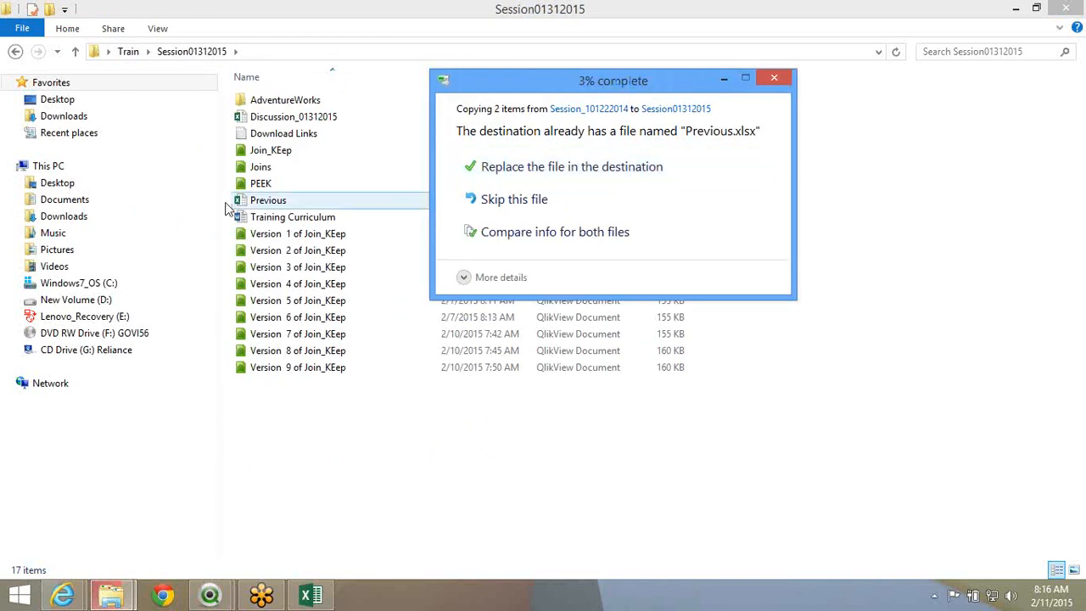
Open the Previous workbook and look through its SalesManID and Data columns on Sheet1
double_click(331, 206)
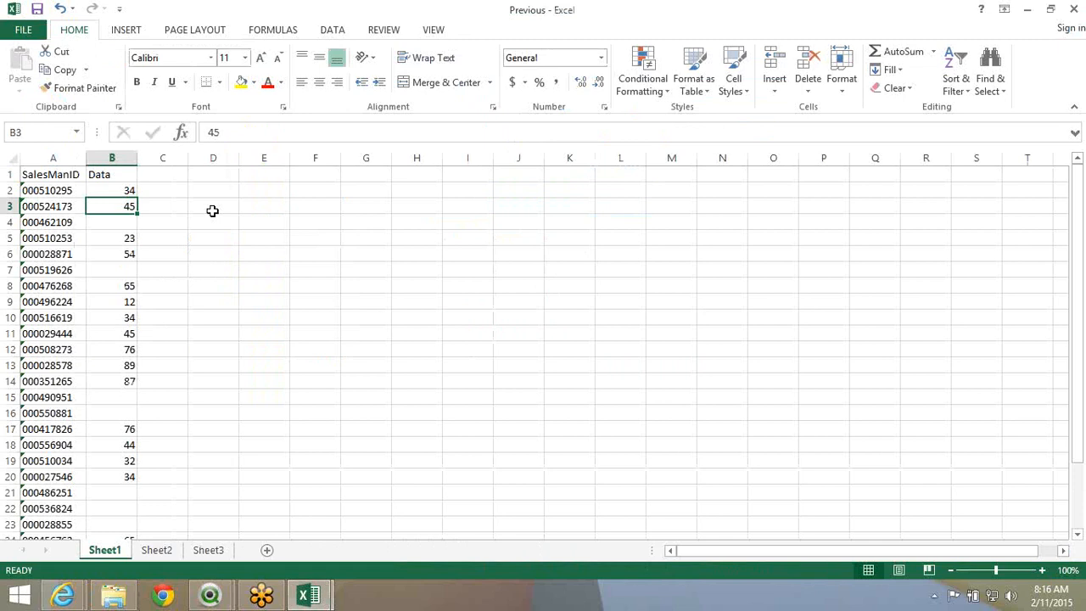
scroll(206, 272, down, 6)
scroll(207, 271, up, 6)
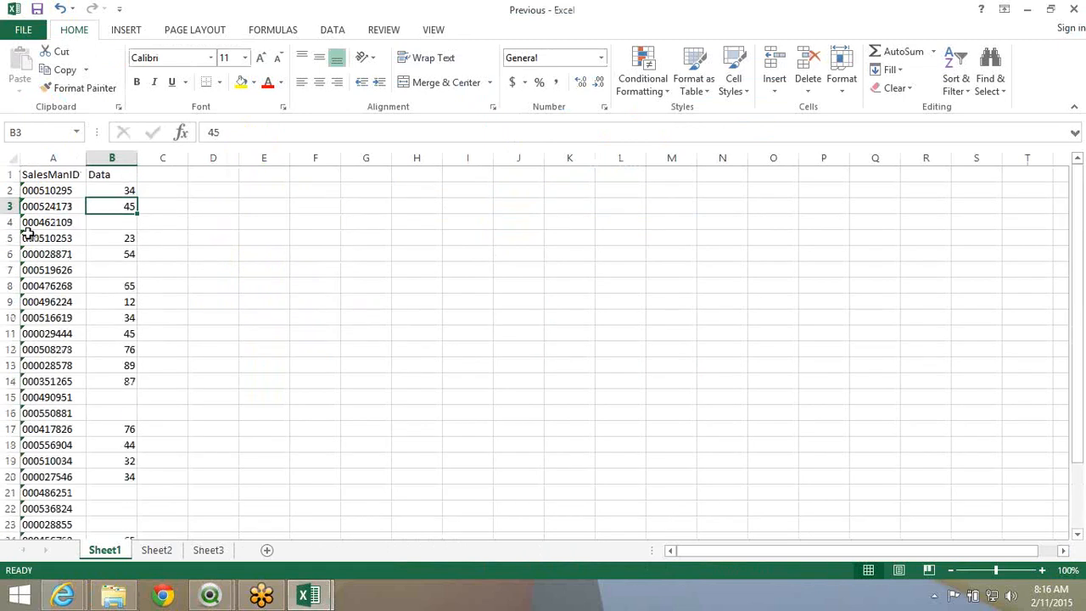
click(60, 204)
drag(73, 161, 128, 164)
drag(51, 255, 51, 265)
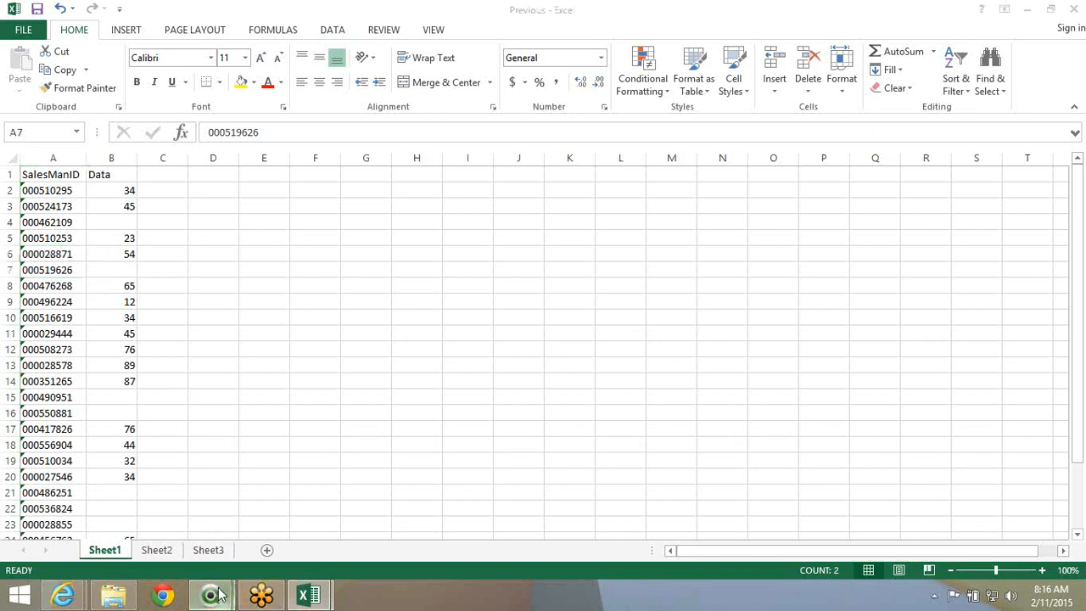
Switch to QlikView's Datamodel script, scroll to the start of the Sales script and close the editor, accepting the script
mouse_move(212, 596)
click(174, 485)
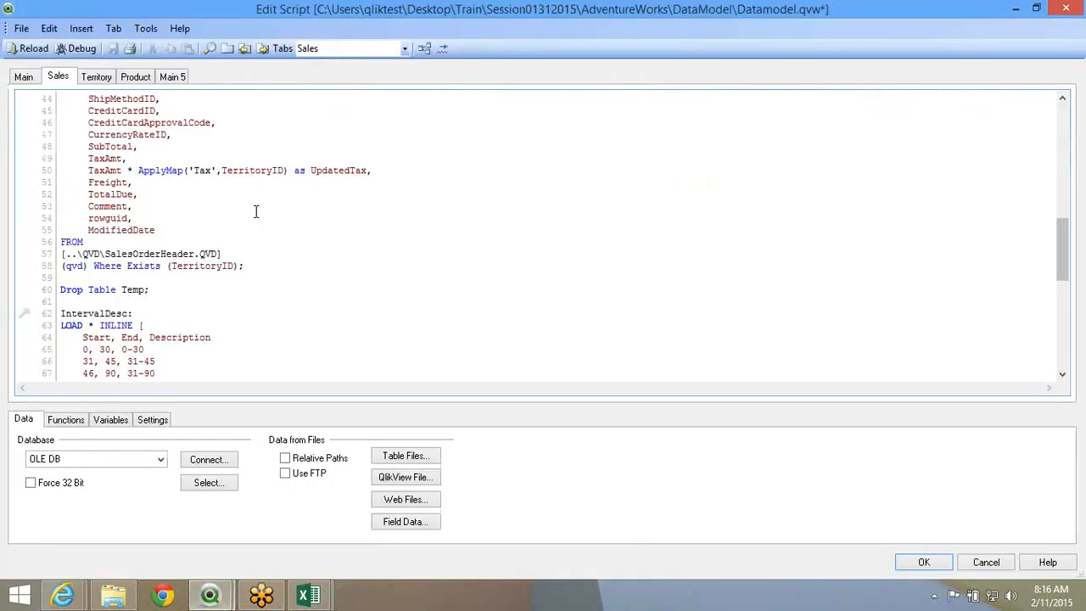
scroll(254, 211, up, 14)
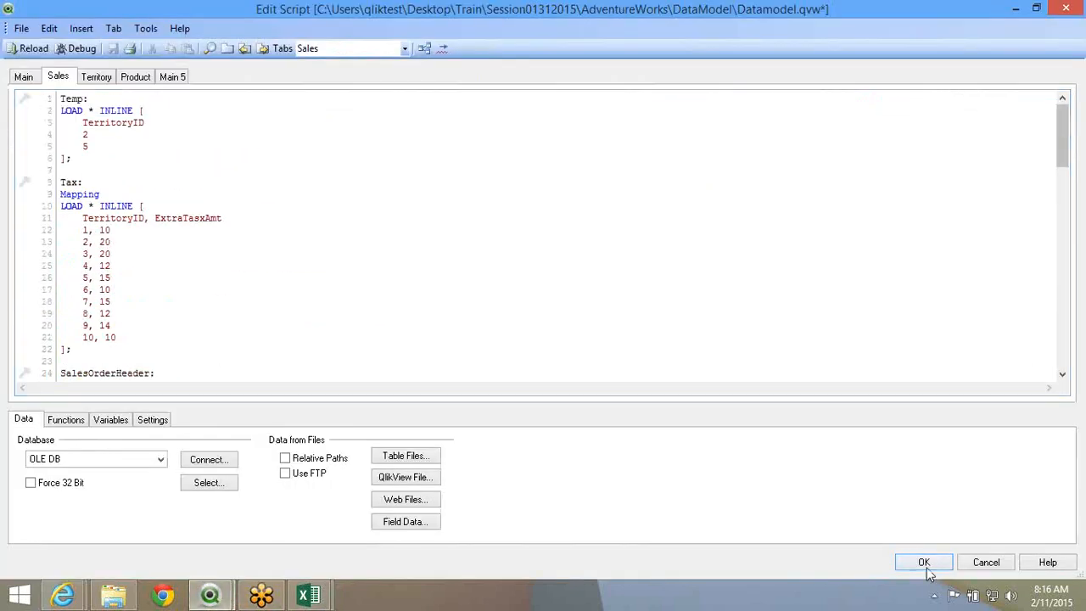
click(925, 565)
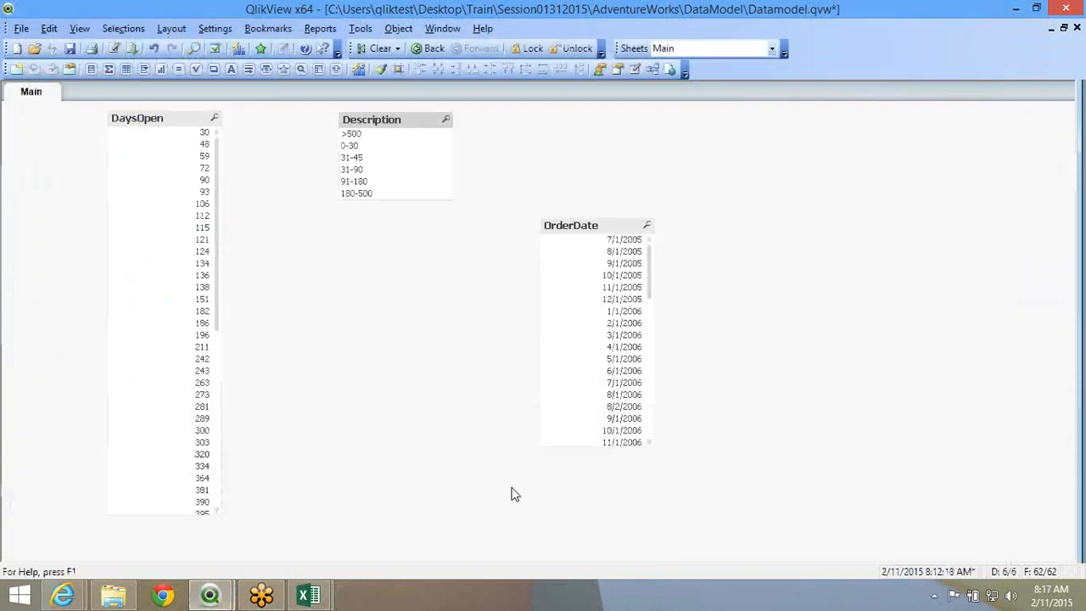
Return to the Previous workbook in Excel and convert the SalesManID column to numbers using Text to Columns with the Delimited option
key(alt+Tab)
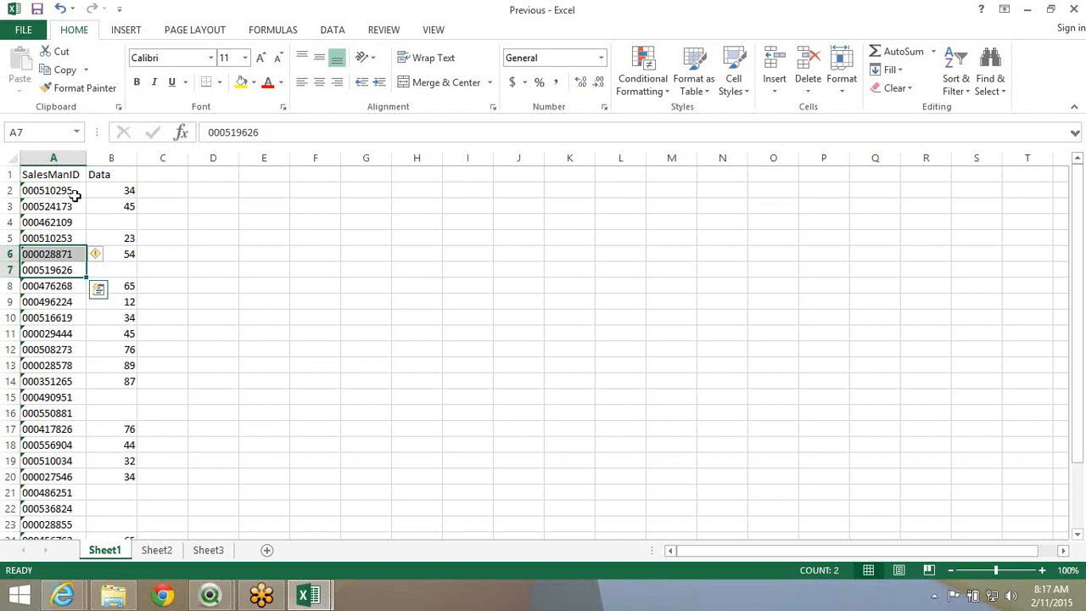
double_click(75, 190)
click(49, 237)
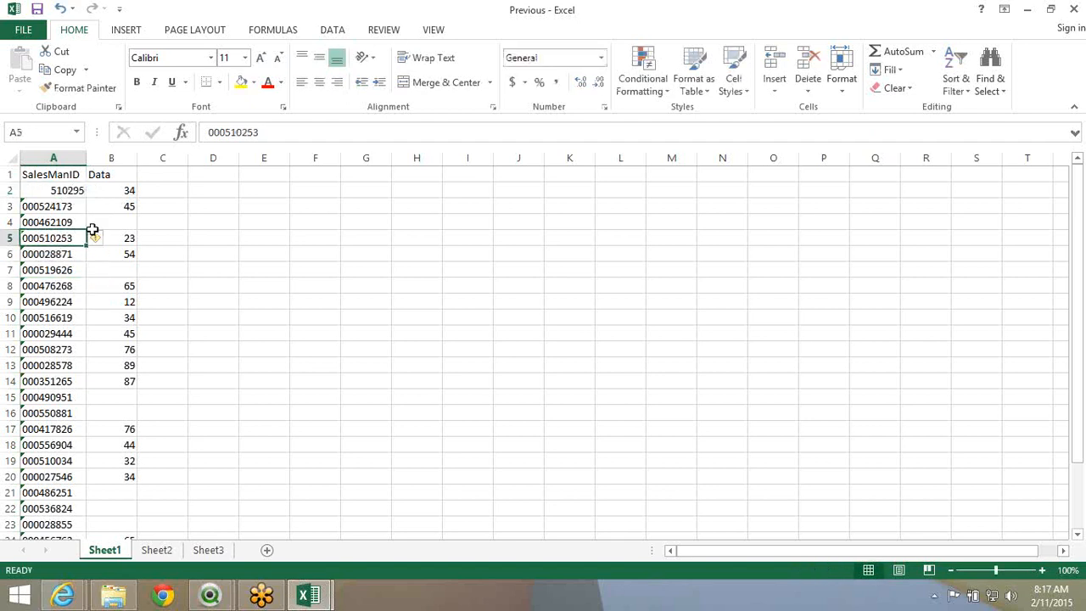
click(64, 221)
click(73, 157)
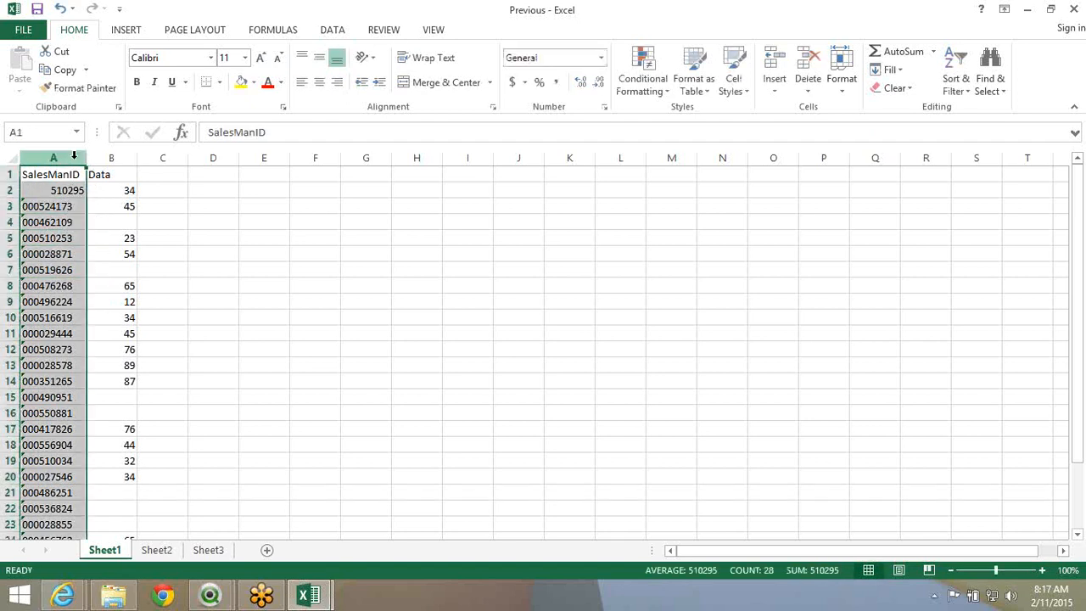
key(alt+a)
key(e)
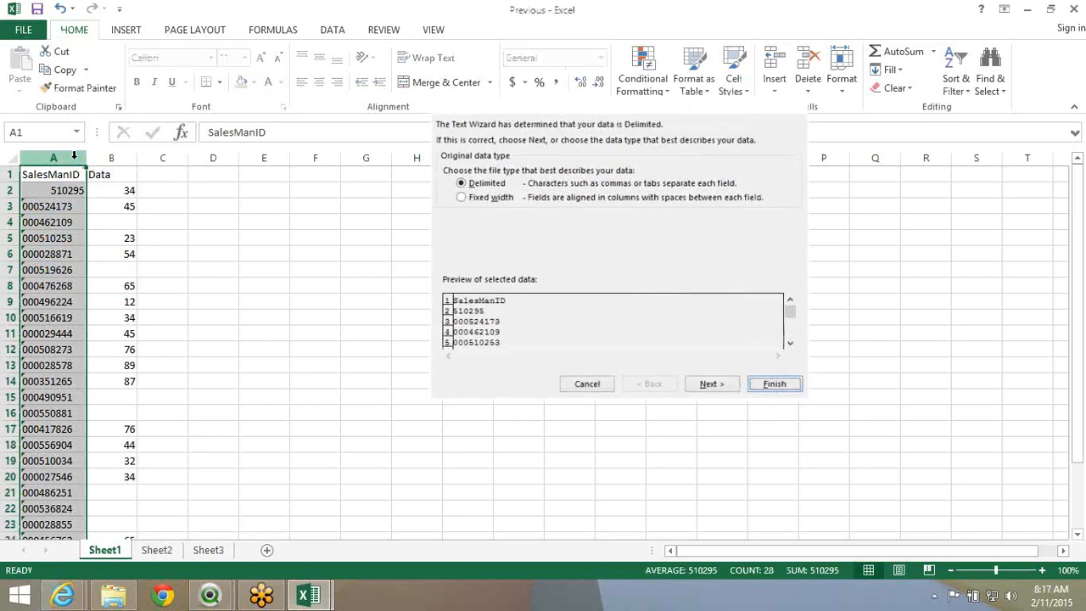
key(f)
click(115, 232)
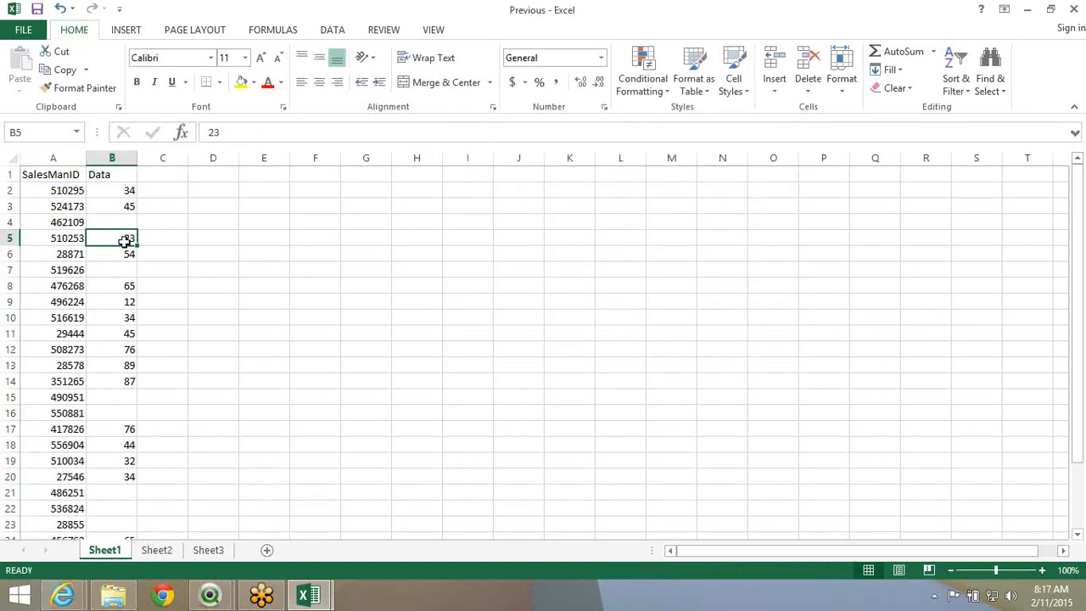
Examine the blank cells in the Data column, comparing B4 with the value in the row above
scroll(125, 242, down, 4)
scroll(102, 237, up, 2)
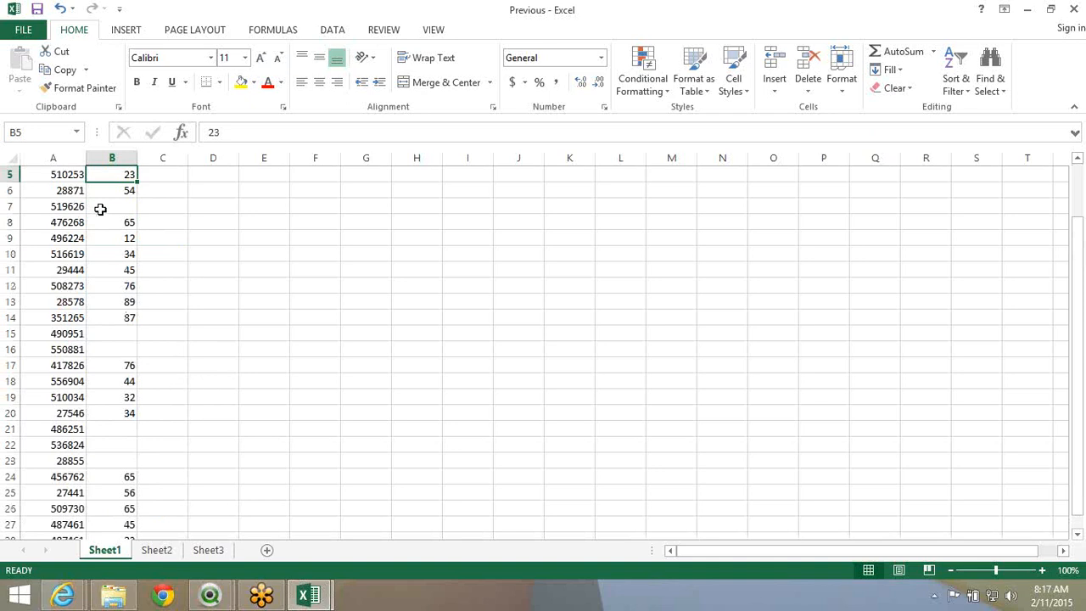
scroll(99, 211, up, 1)
click(110, 219)
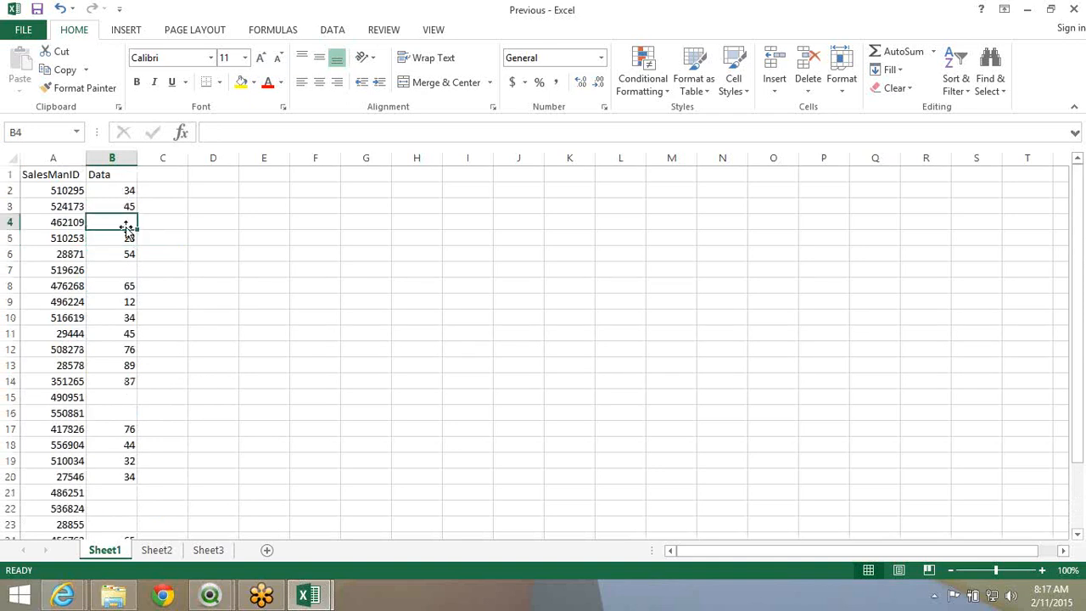
click(144, 224)
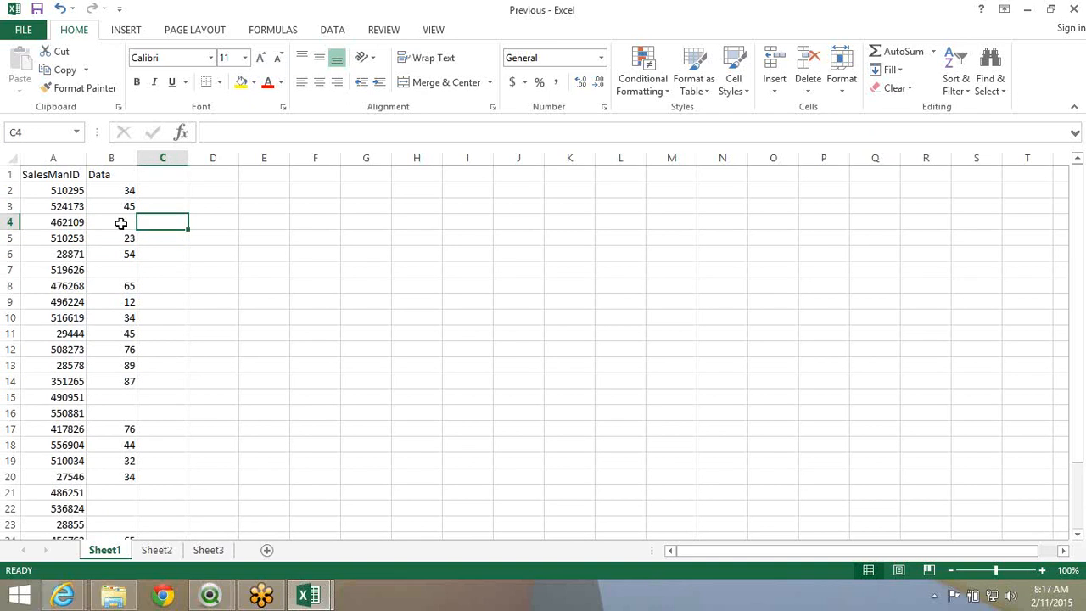
click(120, 223)
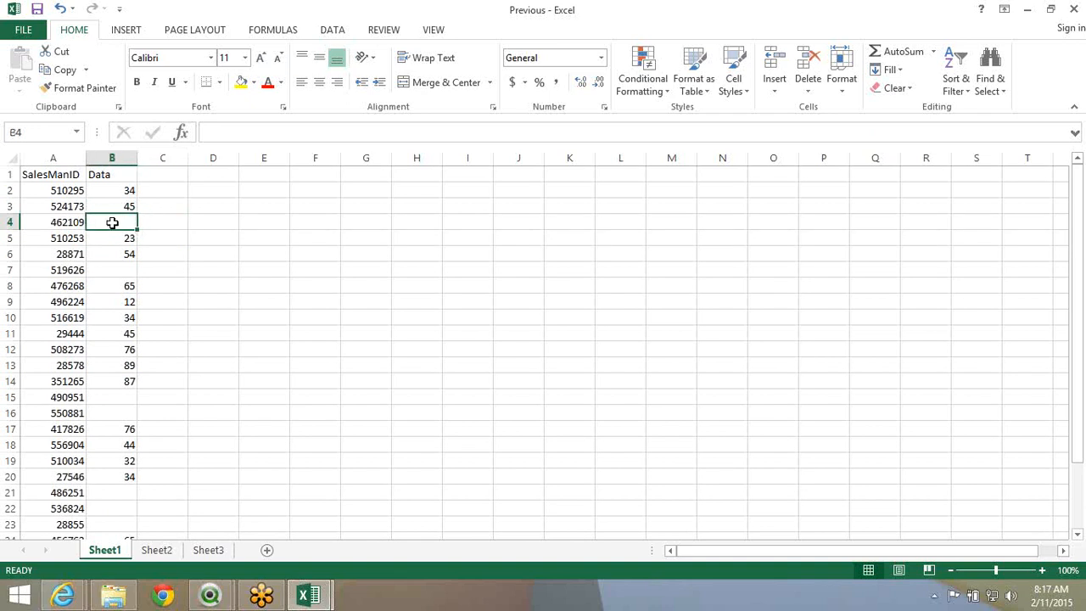
drag(112, 222, 121, 211)
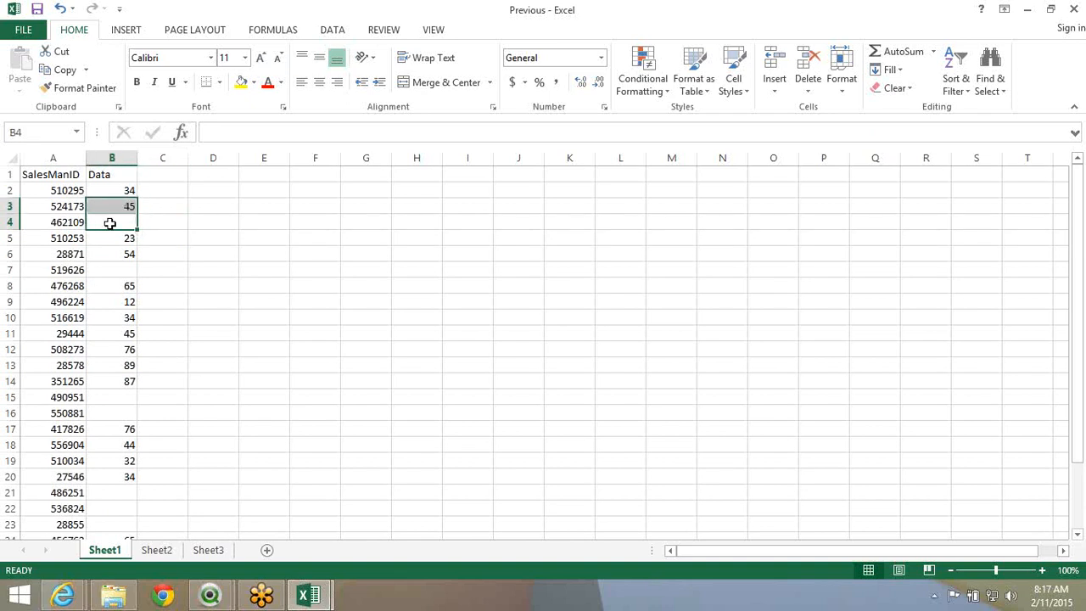
click(112, 223)
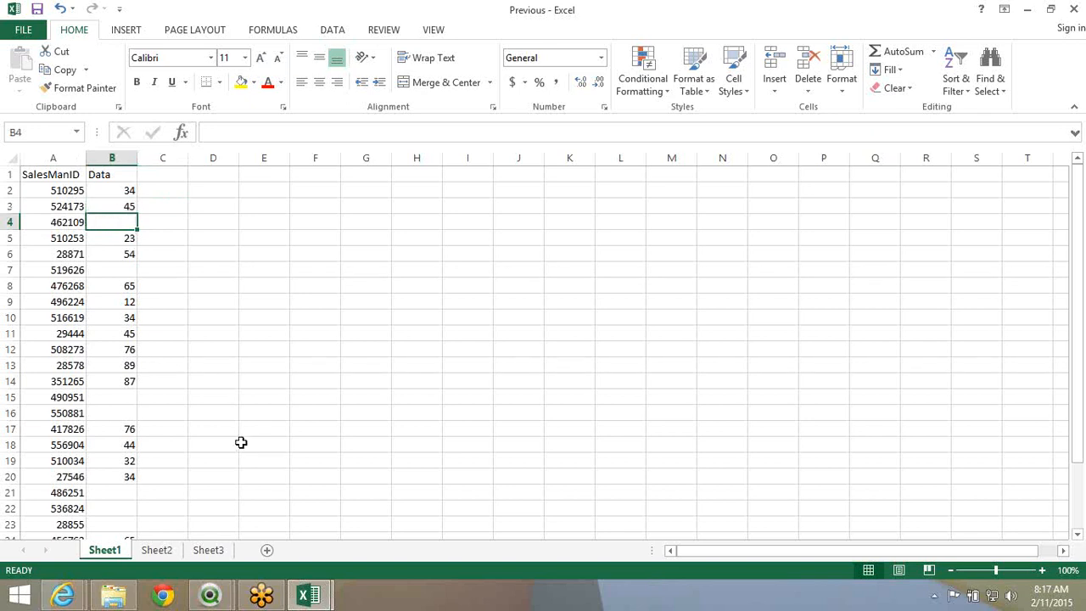
Open PEEK.qvw from Session01312015 in the QlikView Start Page window and open its script for editing
click(210, 595)
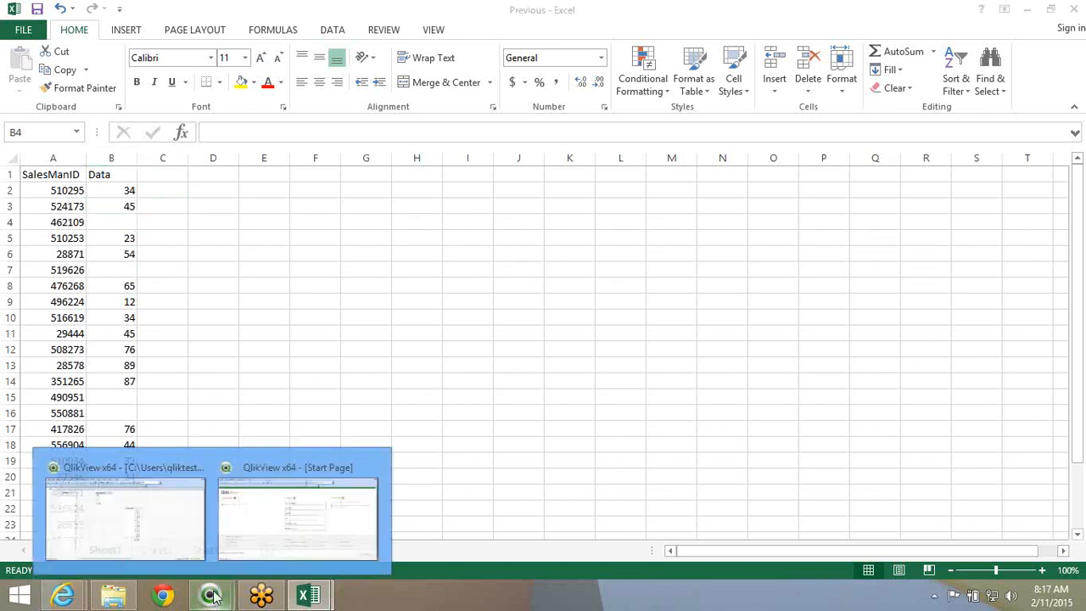
click(260, 536)
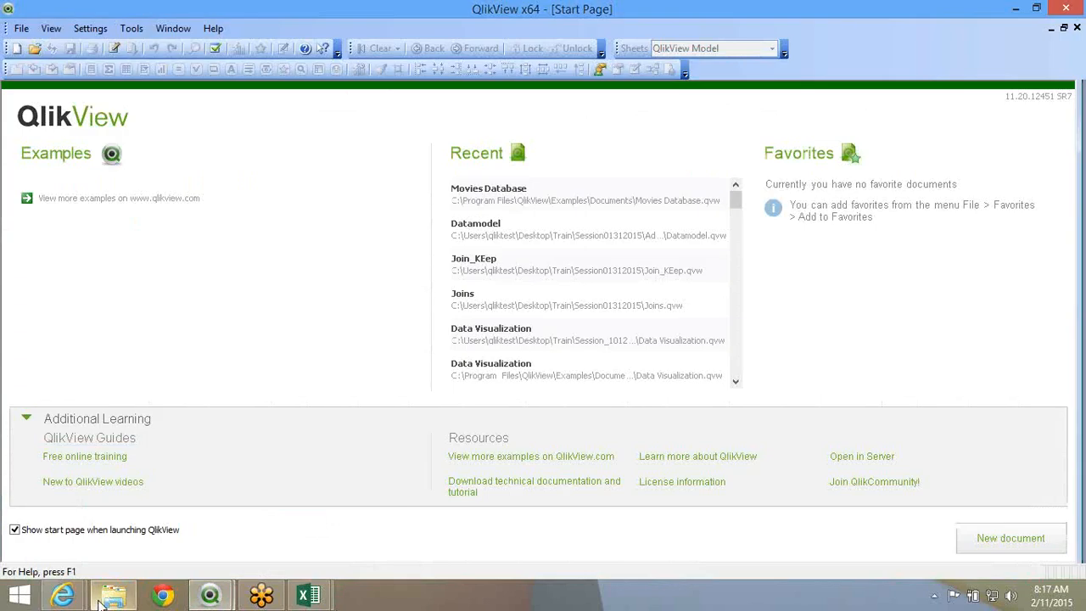
click(101, 601)
drag(268, 186, 313, 385)
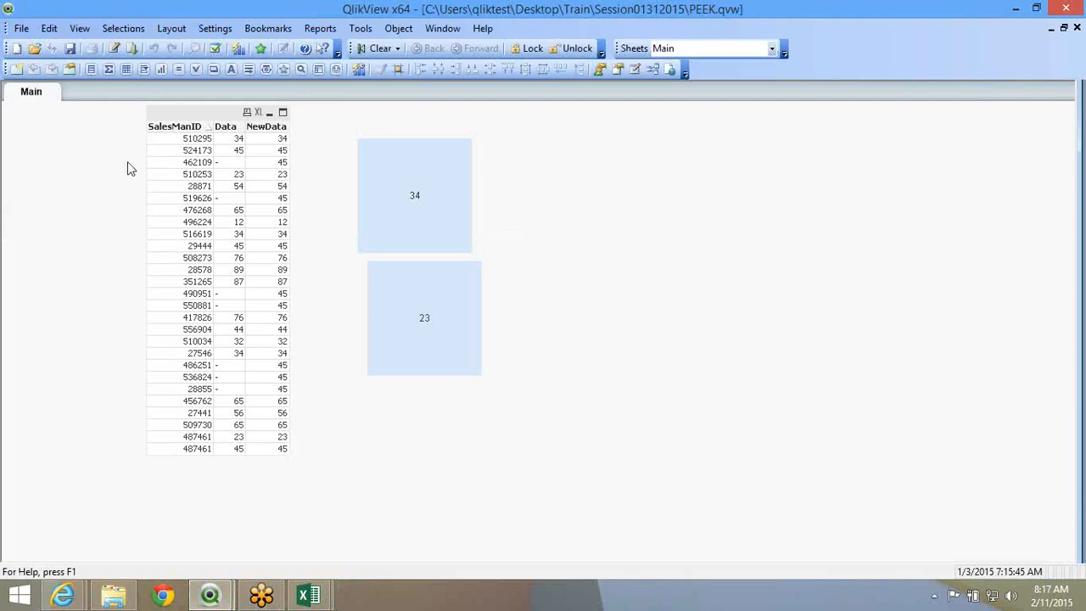
click(114, 49)
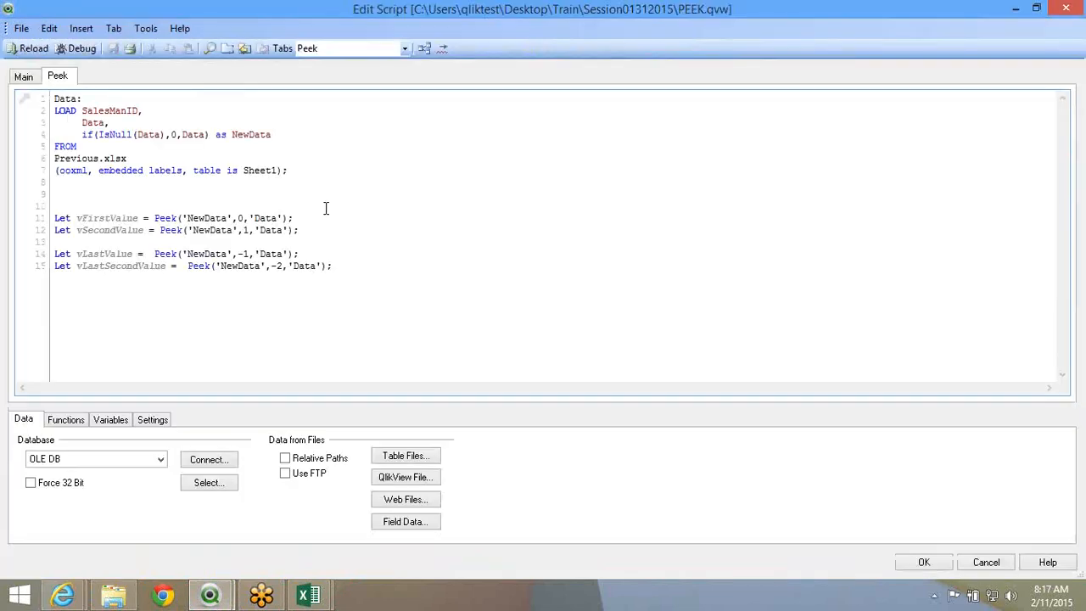
Comment out the entire script in the Peek section, from the Data load through the vLastSecondValue variable
click(23, 77)
click(57, 77)
drag(346, 269, 52, 99)
right_click(53, 98)
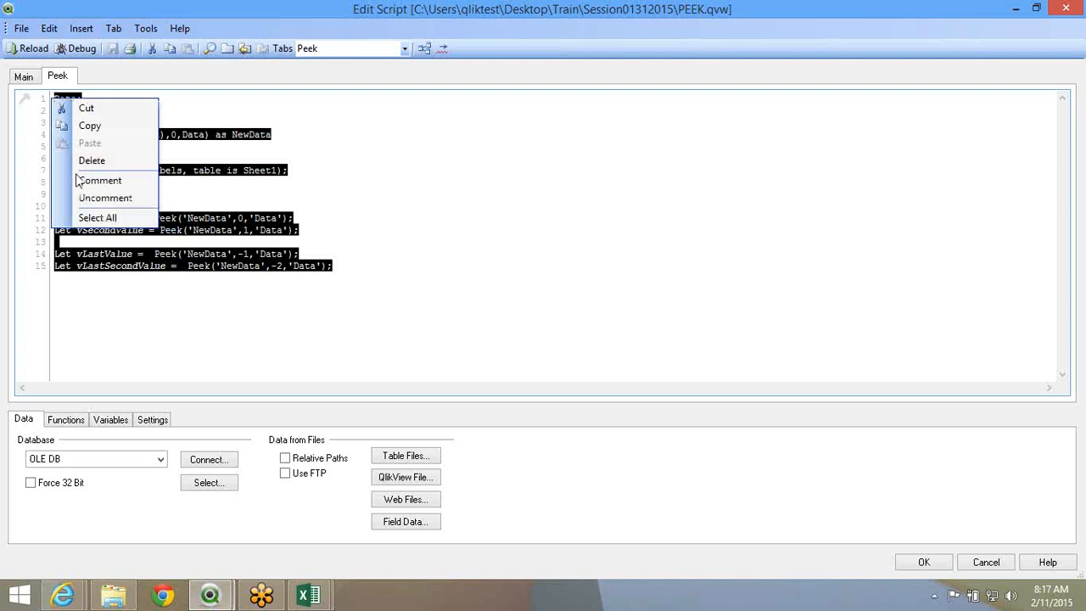
click(93, 181)
In the Main section, add a load of SalesManID and Data from Sheet1 of Previous.xlsx in Session01312015, with embedded labels
click(23, 76)
click(67, 243)
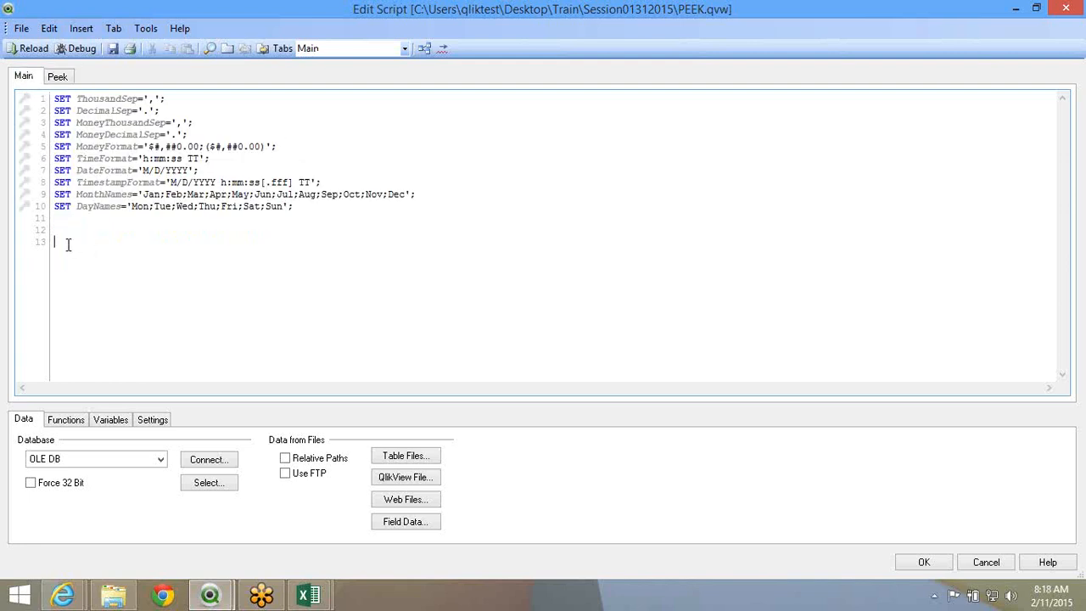
click(397, 459)
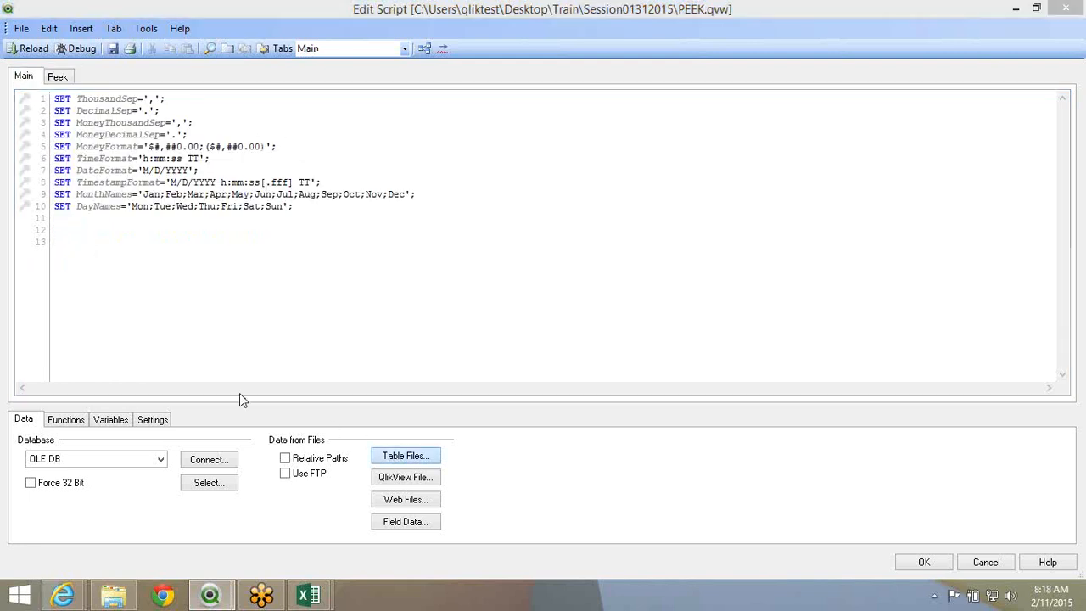
click(113, 594)
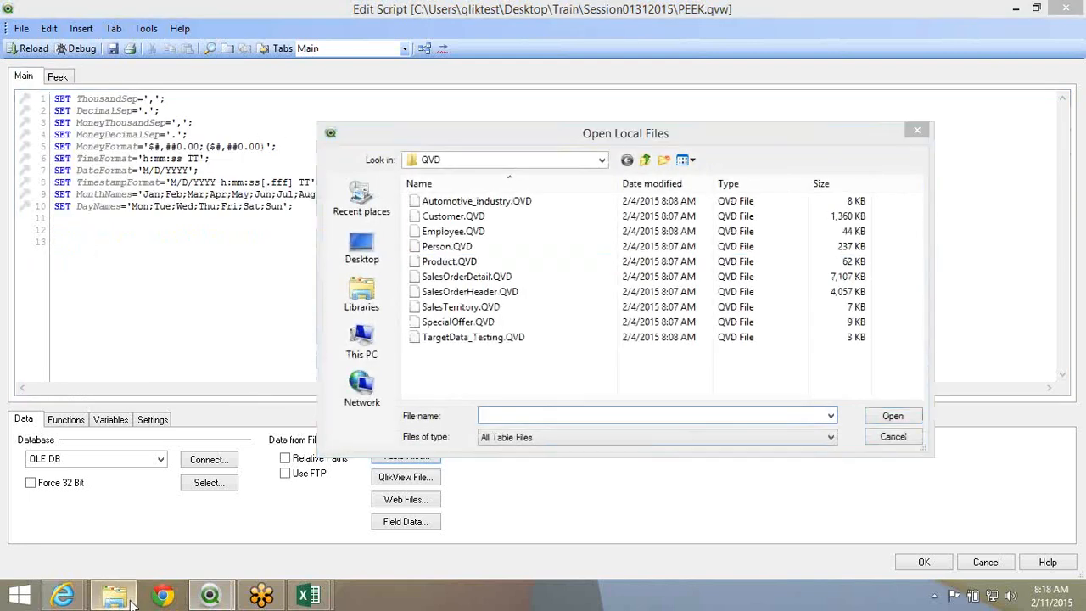
click(388, 51)
key(ctrl+c)
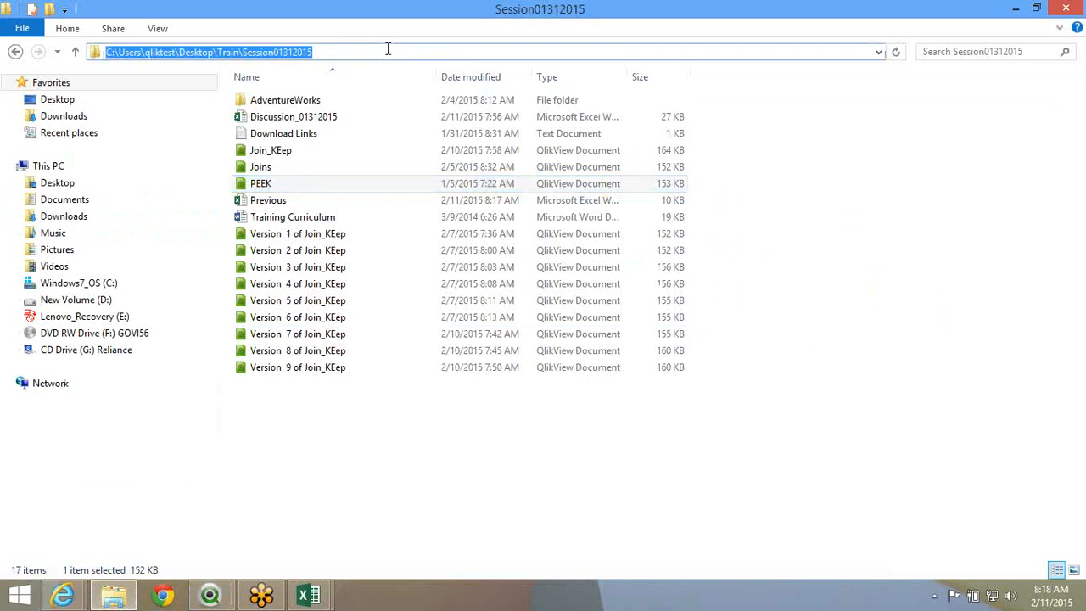
key(Escape)
key(alt+Tab)
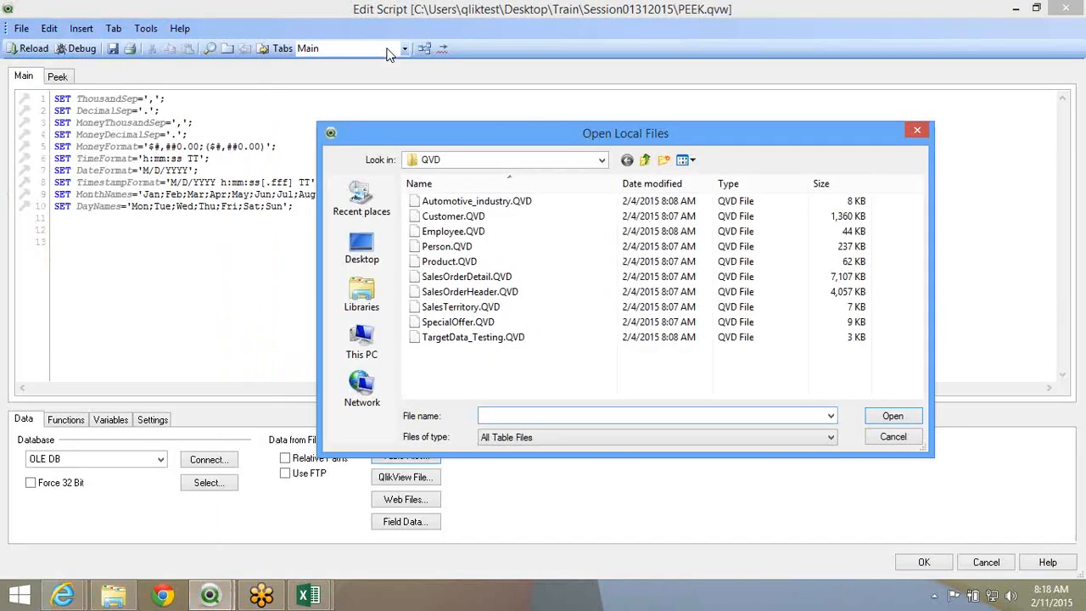
key(ctrl+v)
key(Return)
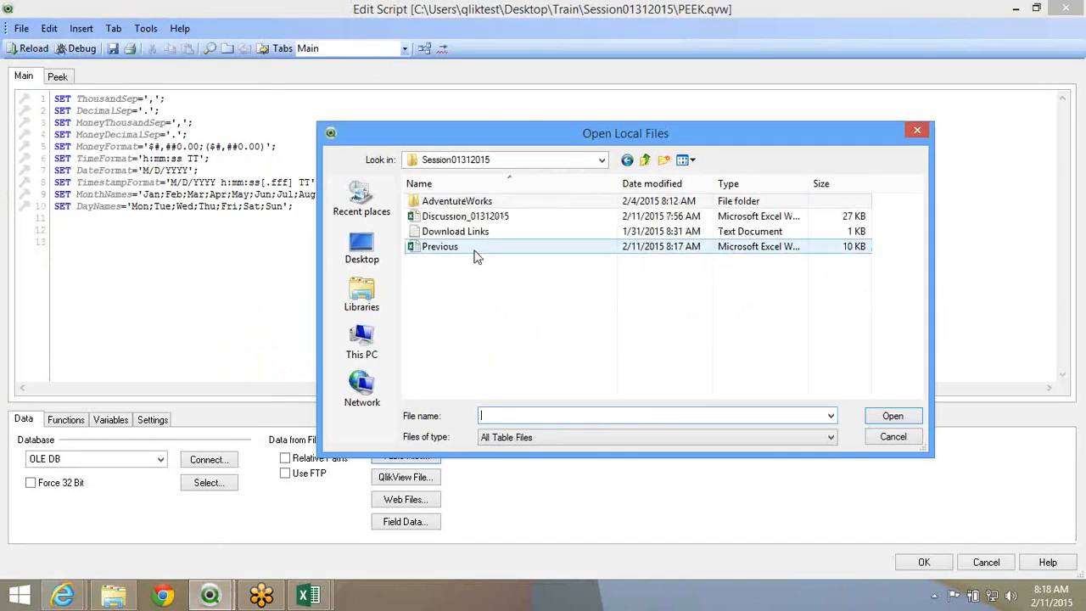
double_click(475, 247)
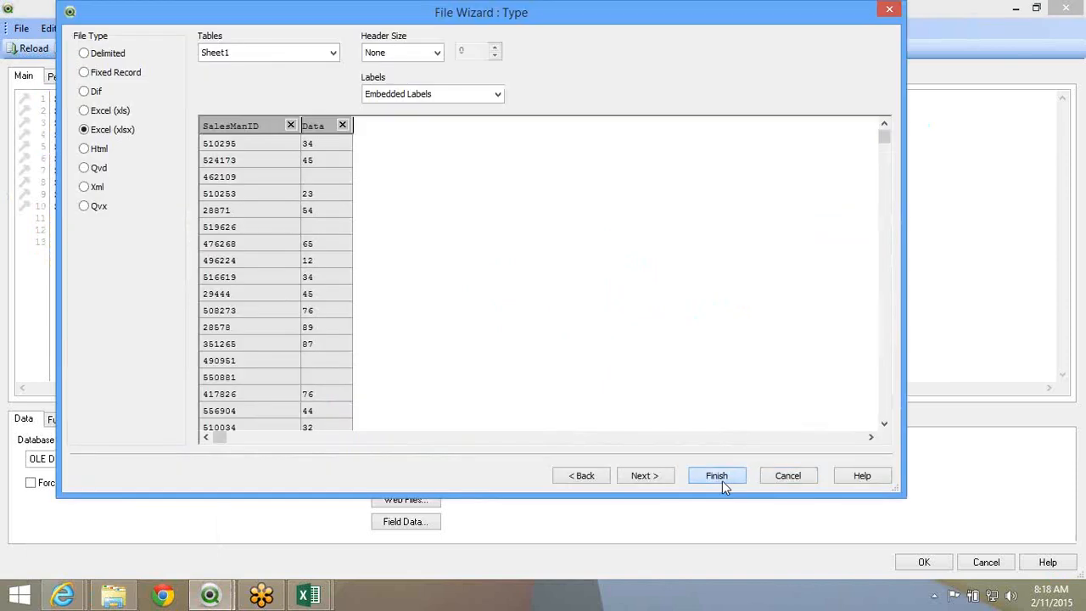
click(716, 408)
Label the new load statement as table Test: and remove the indentation before the label
drag(71, 222, 70, 231)
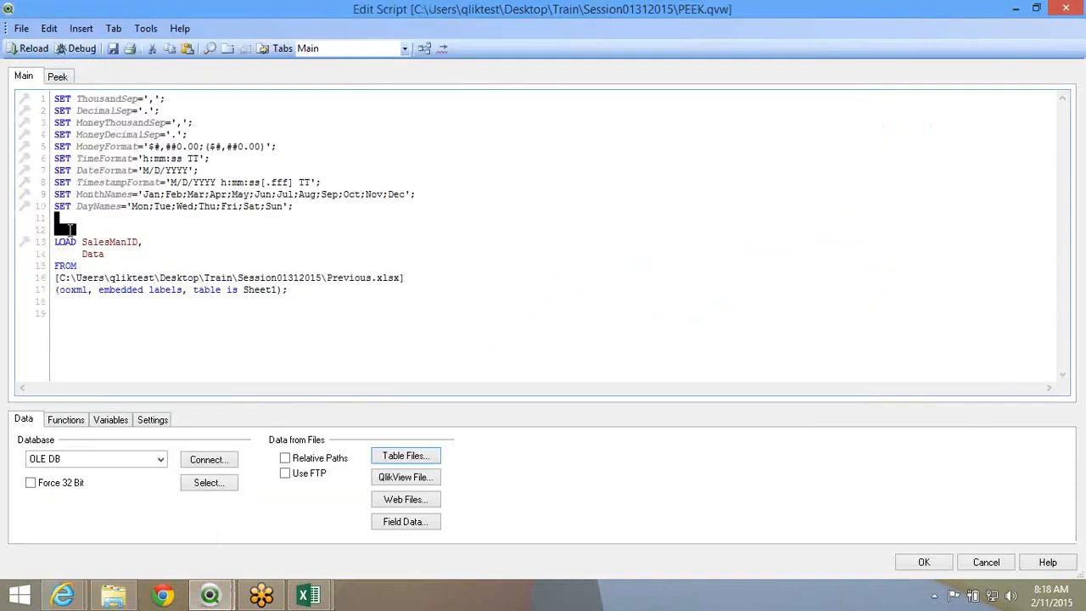
click(71, 231)
text(st)
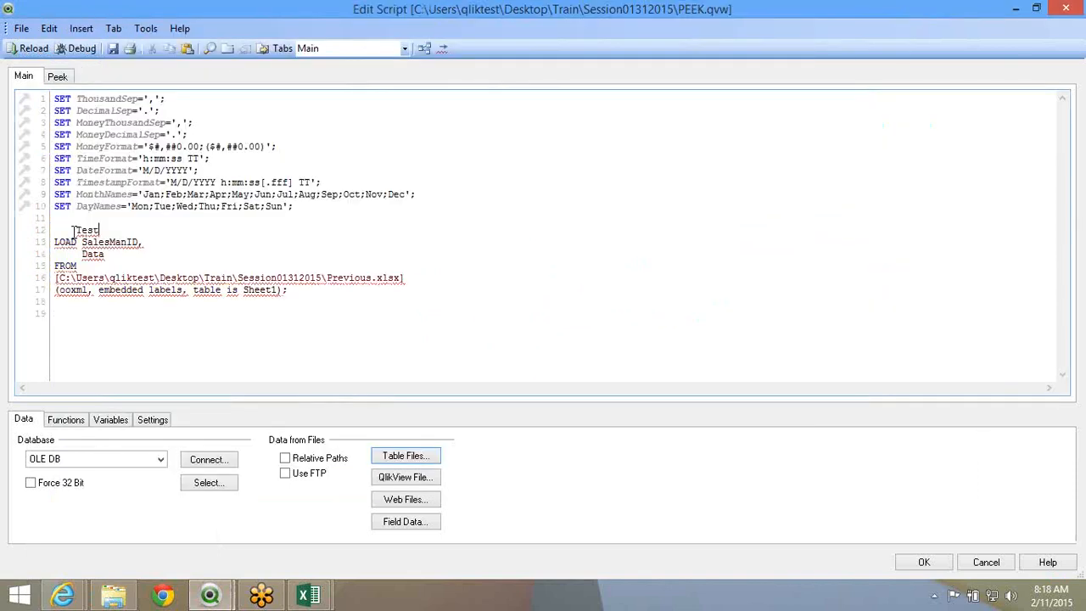
text(:)
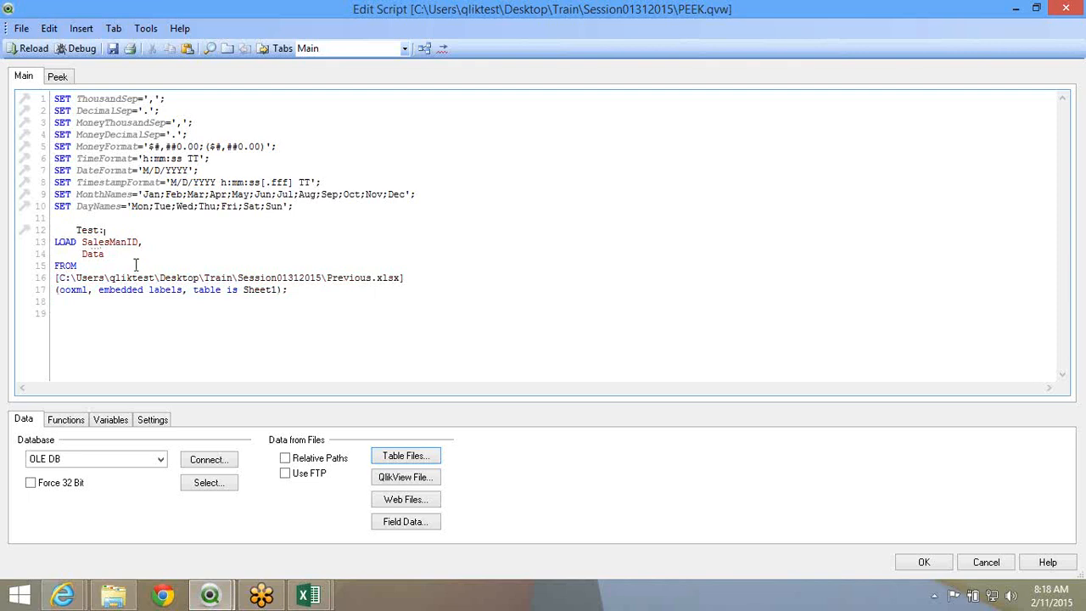
drag(75, 230, 47, 241)
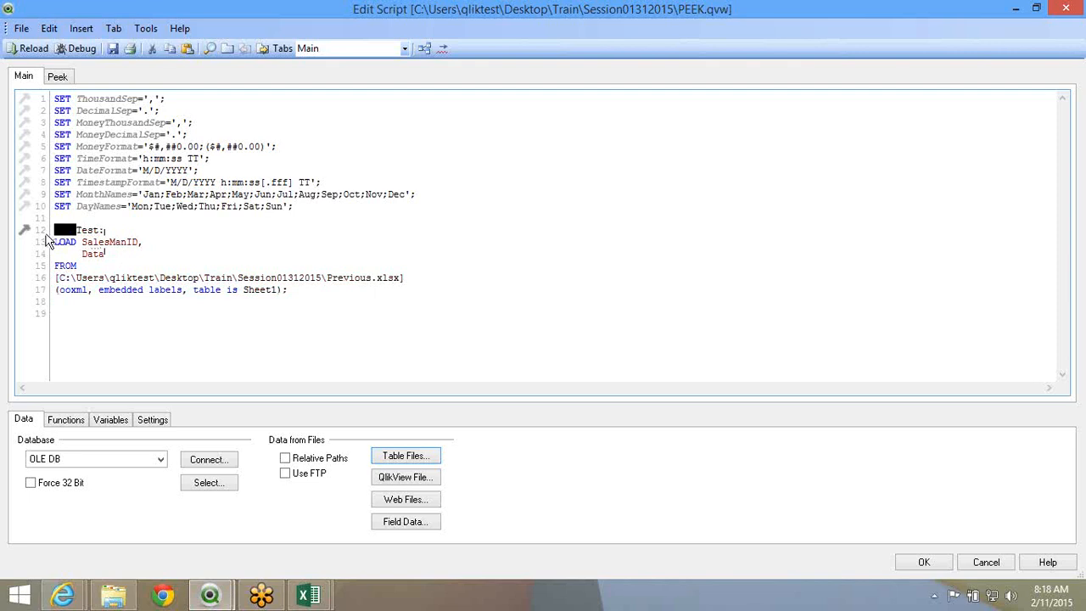
key(BackSpace)
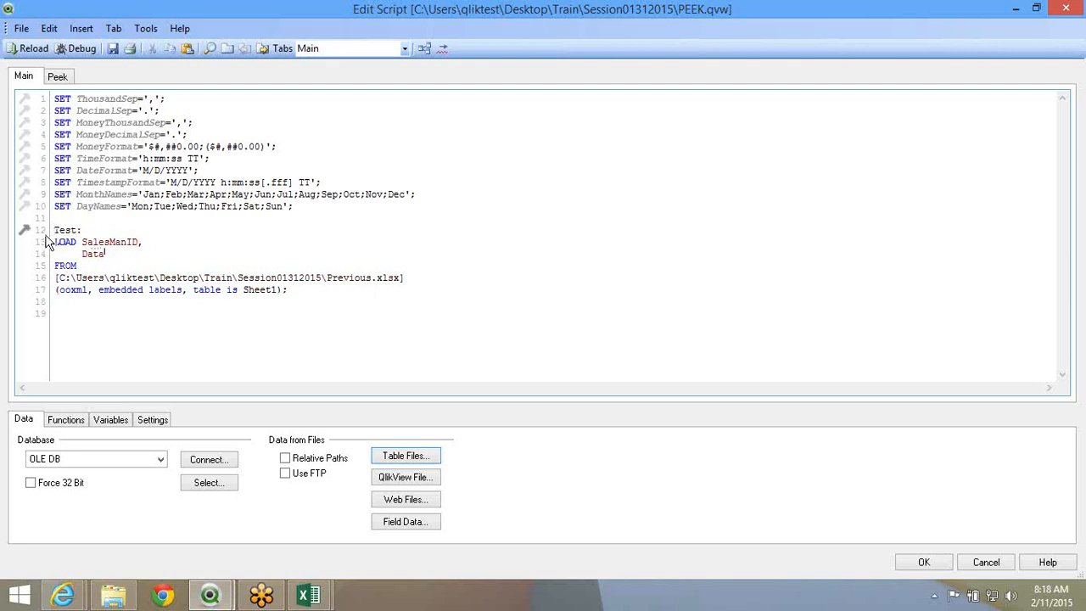
Add the field If(IsNull(Data),Previous(Data),Data) as UpdatedData below Data in the Test load
double_click(95, 253)
click(123, 254)
key(Return)
key(BackSpace)
text(,)
key(Return)
text(If()
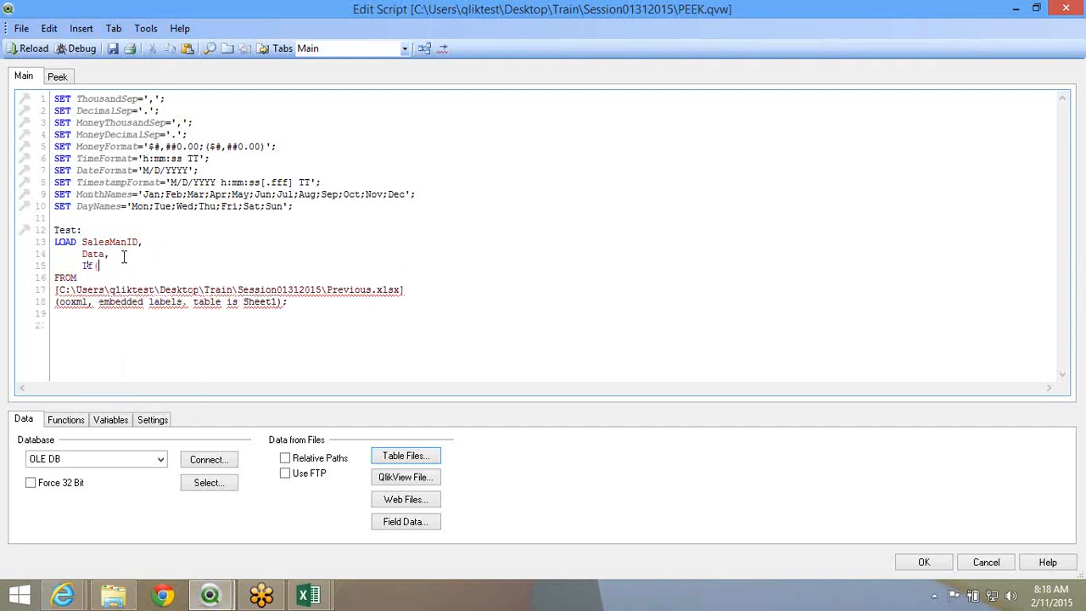
text(Is)
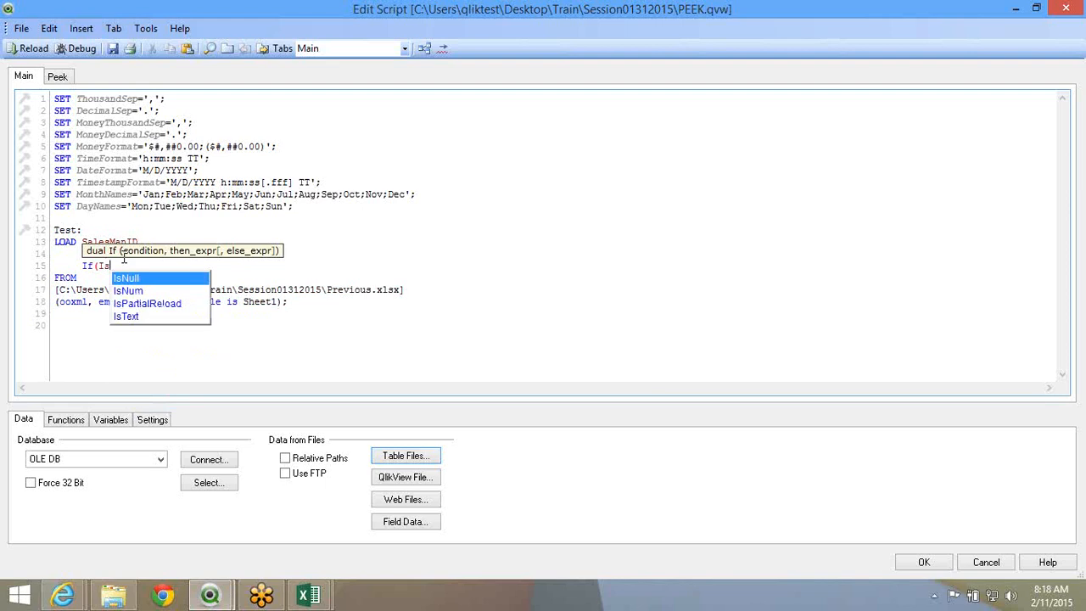
text(Null()
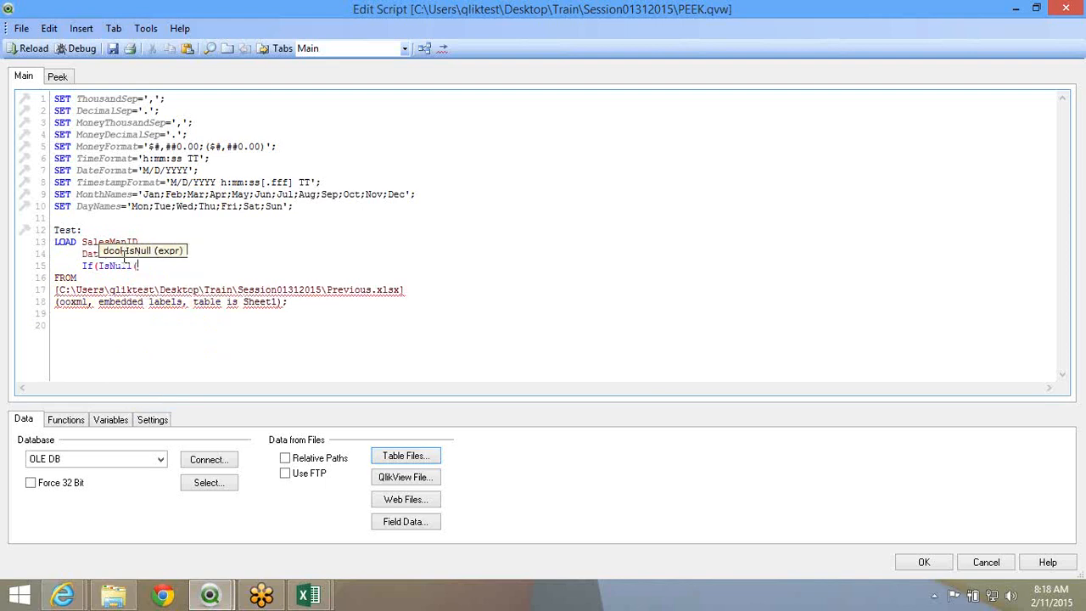
text(Data))
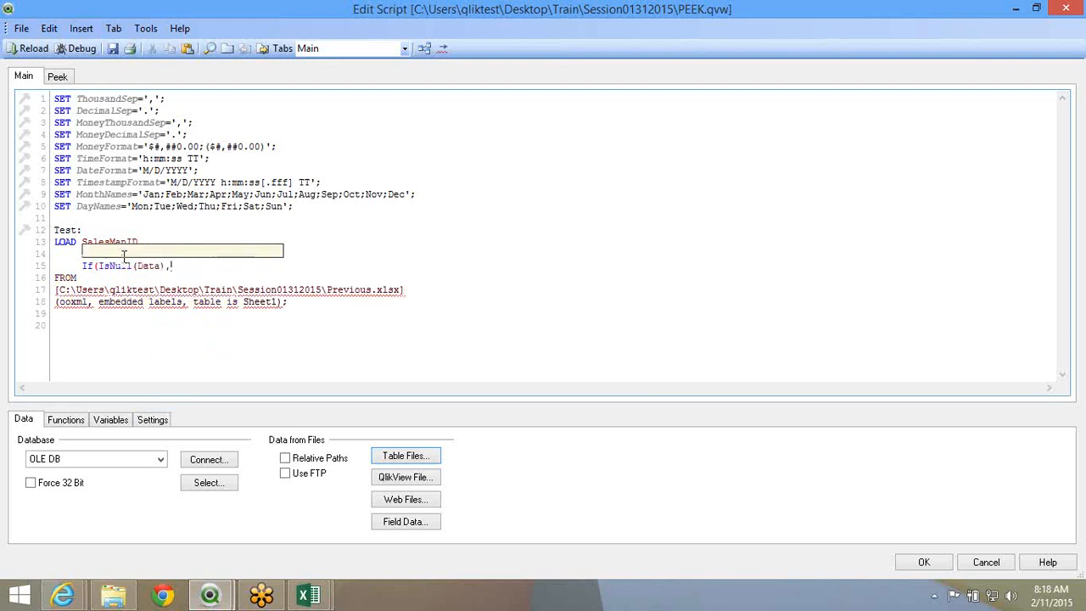
text(,Previou)
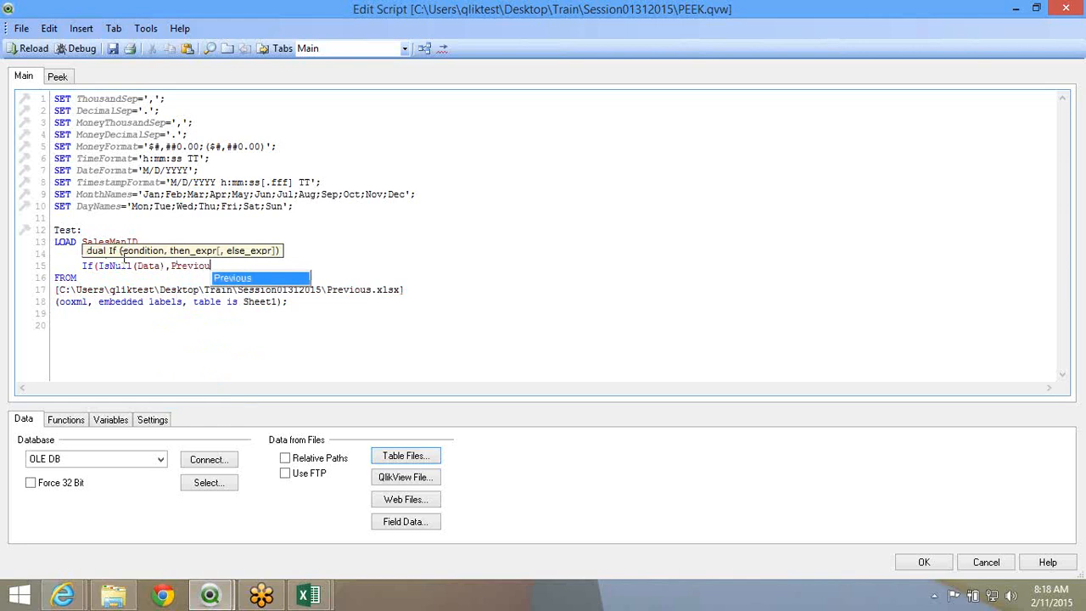
text(s(Data))
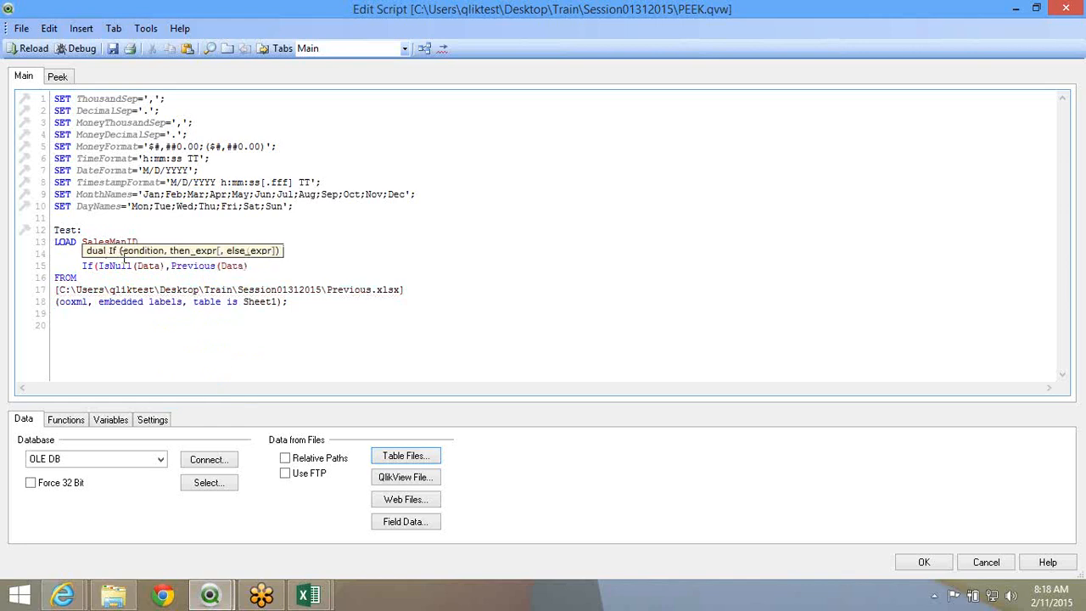
text(,)
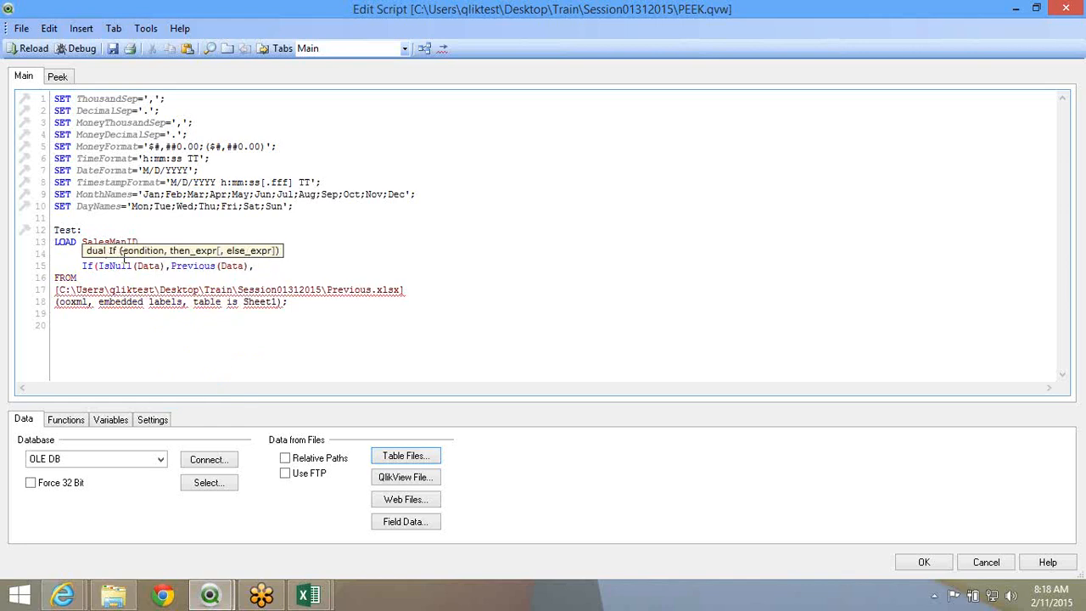
text(Data) as)
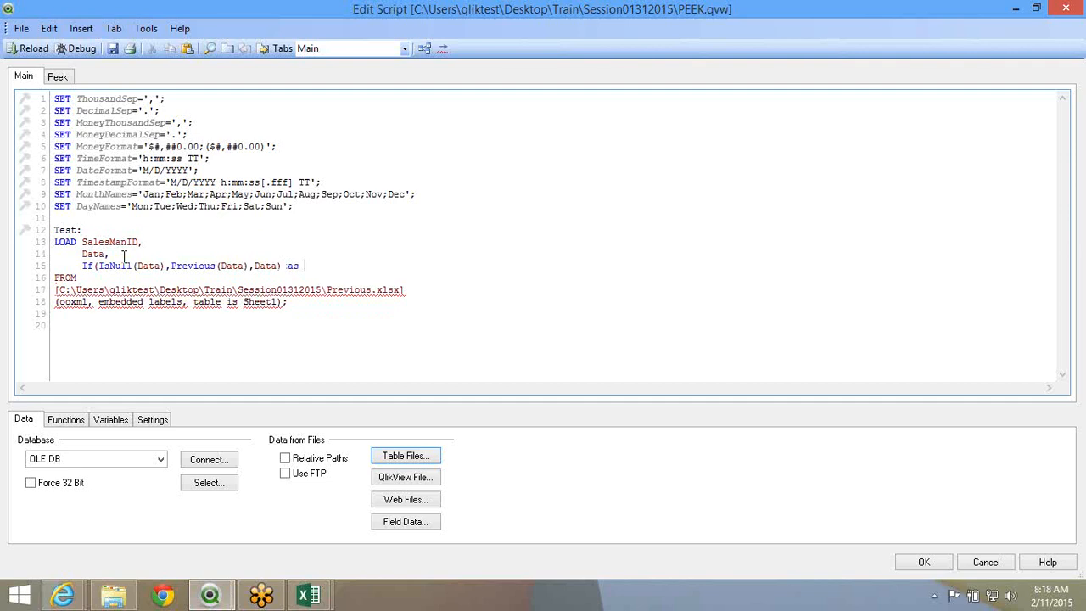
text( UpdatedData)
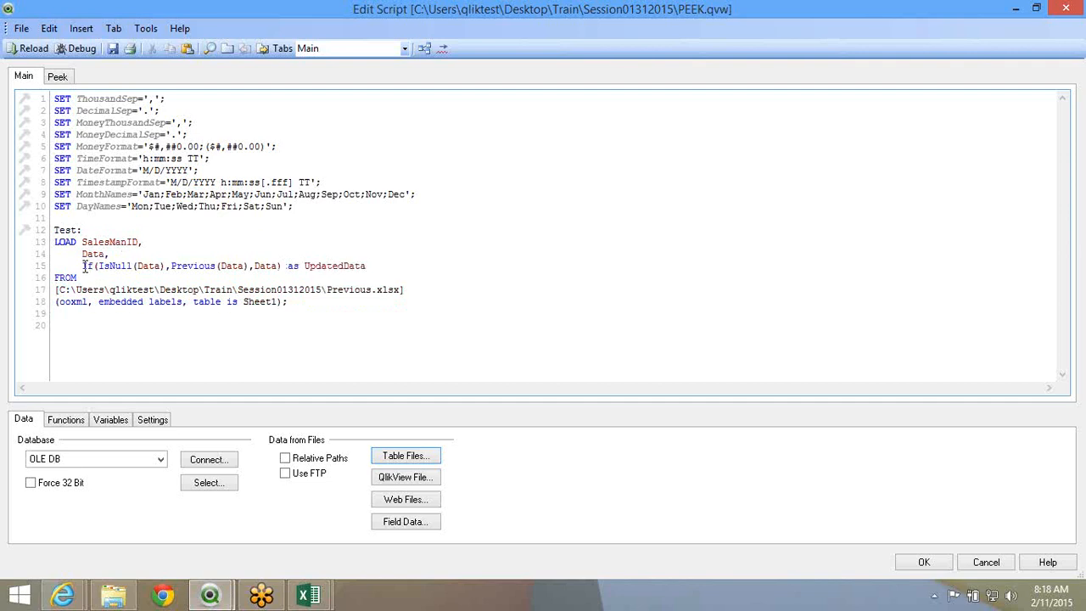
Review how the UpdatedData expression in the Test load uses IsNull and Previous on the Data field
drag(84, 253, 113, 268)
click(90, 266)
click(97, 254)
double_click(95, 253)
double_click(188, 266)
drag(83, 268, 319, 277)
click(88, 254)
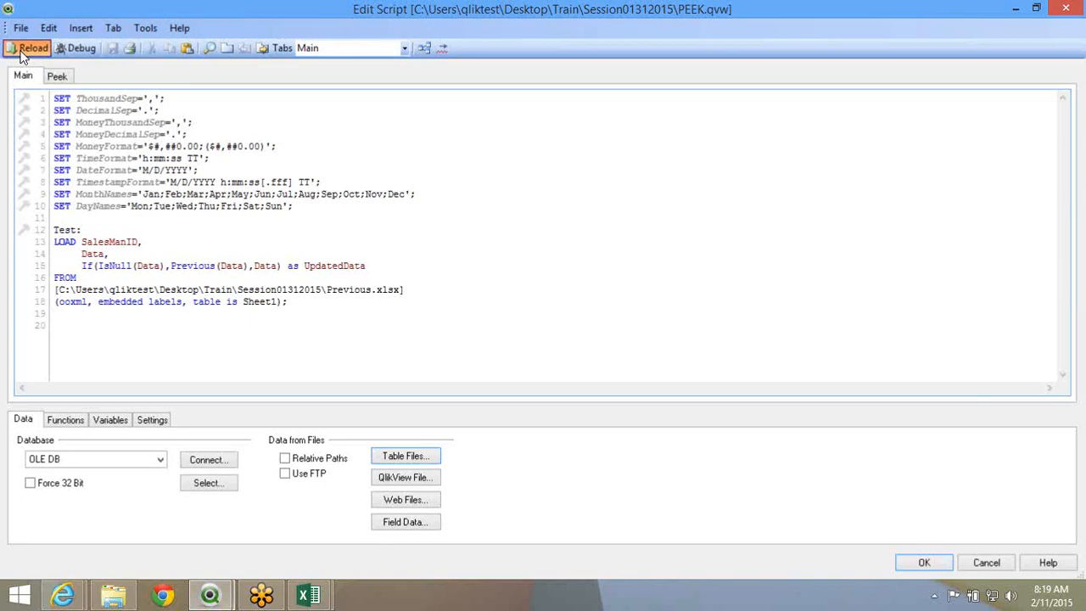
Reload the script, accept the sheet properties unchanged, and widen the UpdatedData column to show its full heading
click(26, 49)
click(378, 473)
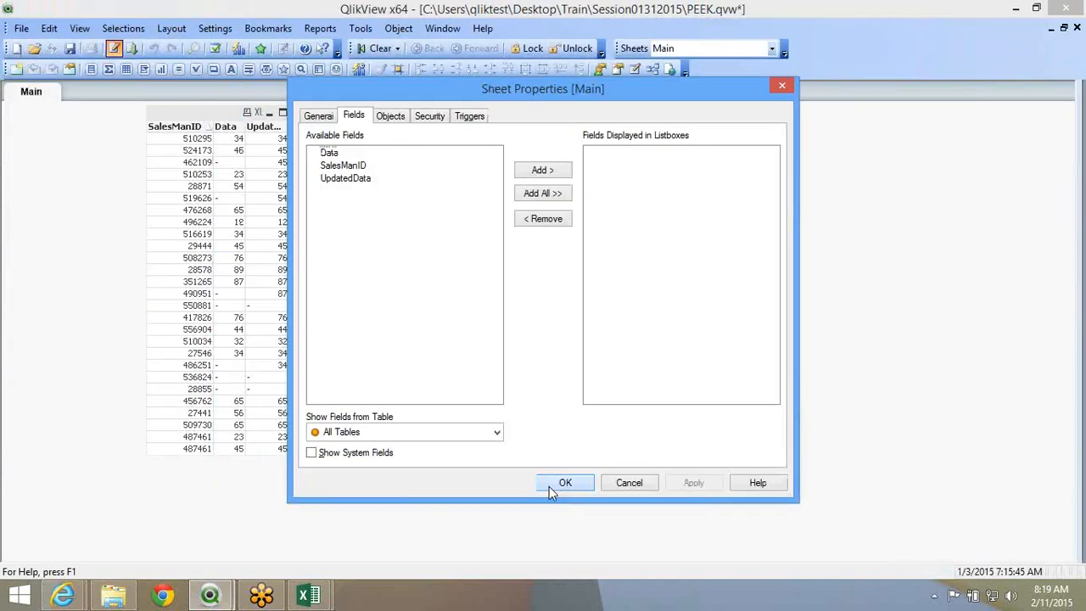
click(562, 483)
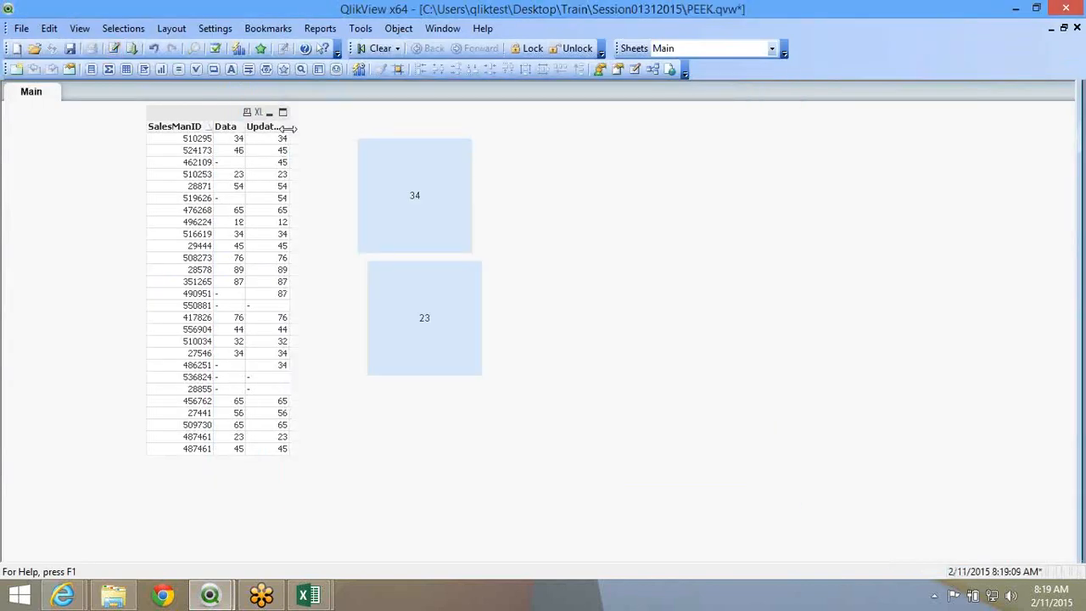
click(287, 128)
drag(287, 128, 361, 136)
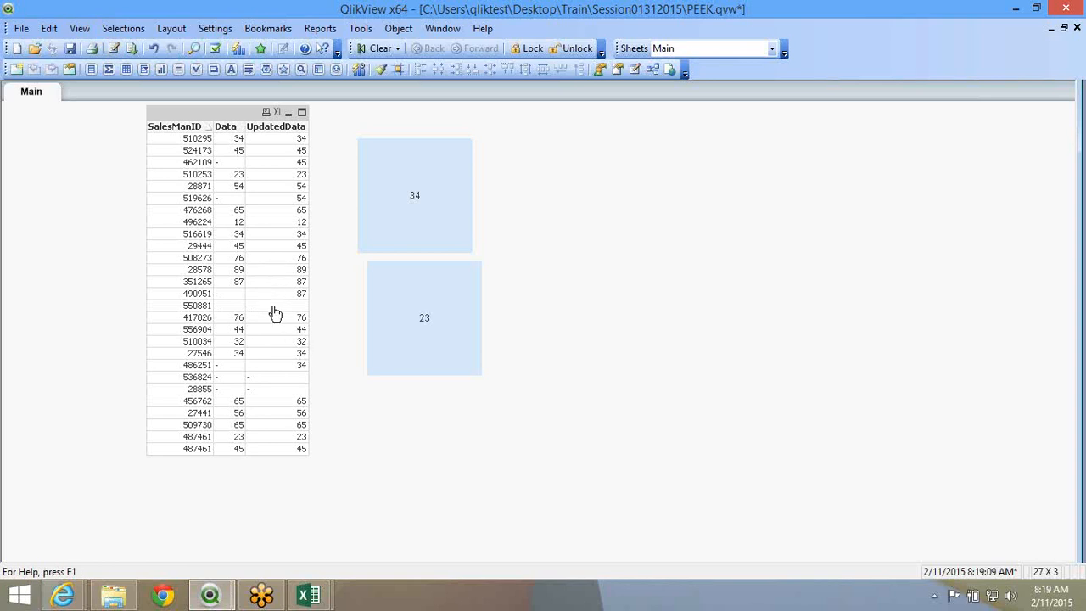
Reopen the script and comment out the whole Test load in the Main section
click(113, 49)
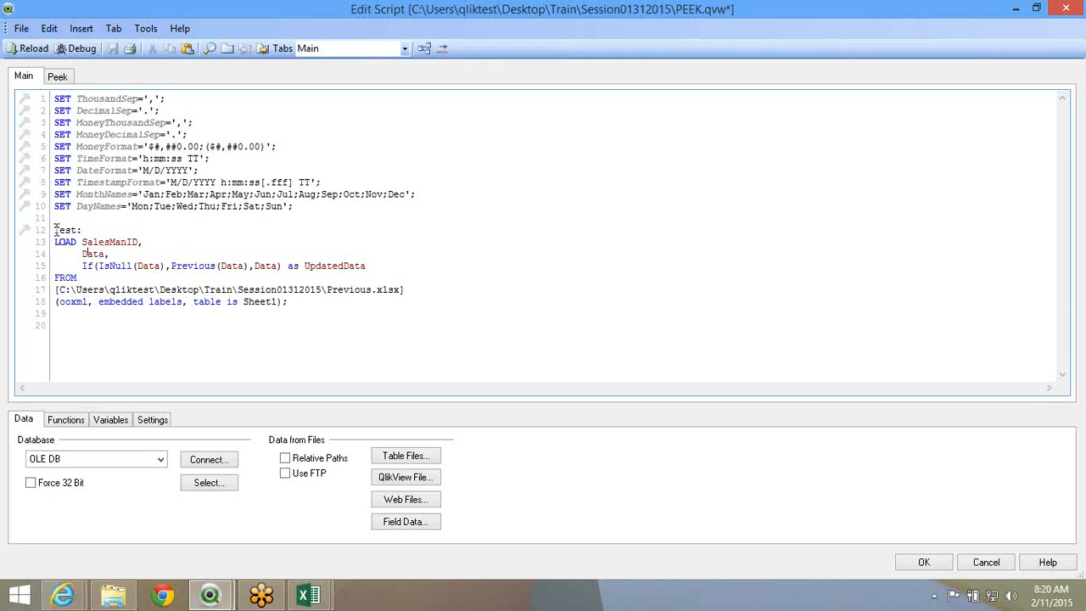
drag(55, 230, 56, 326)
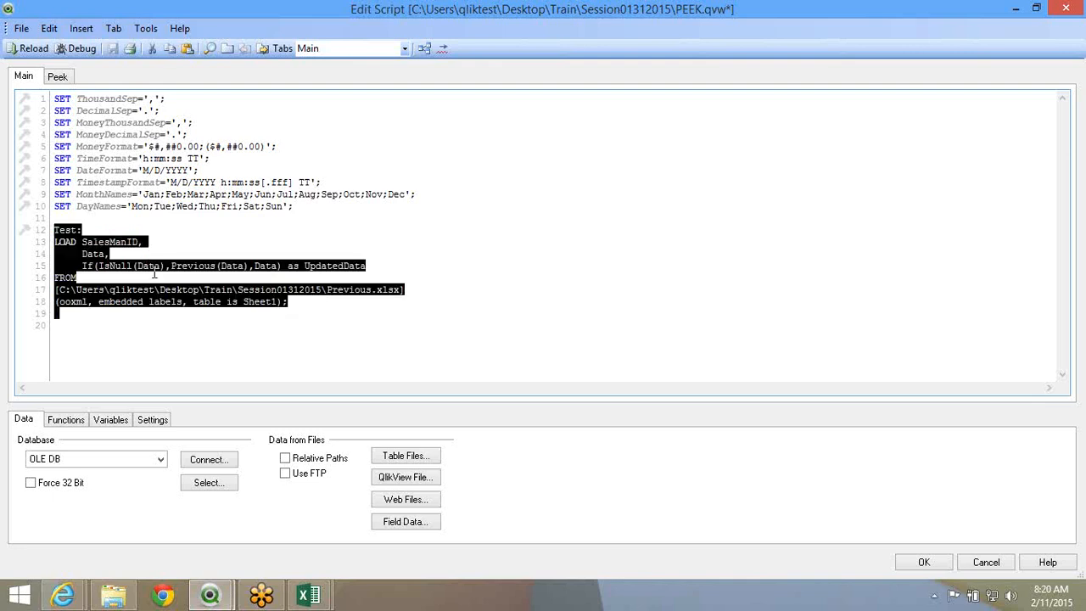
right_click(154, 285)
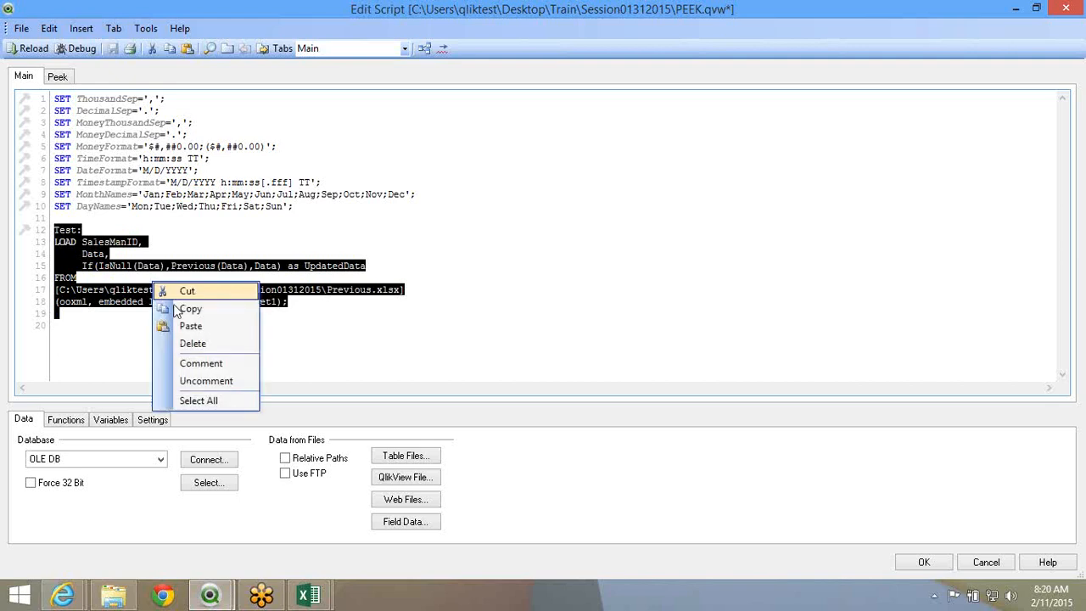
click(205, 362)
In the Peek section, uncomment only the Data load statement, leaving the Peek variable lines commented
click(57, 77)
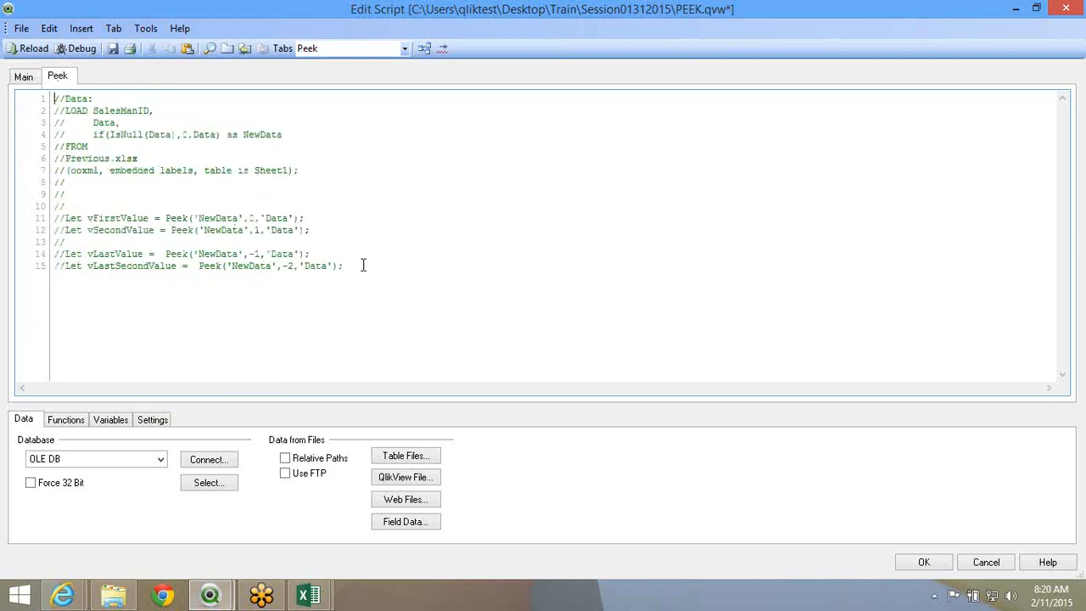
drag(364, 266, 72, 40)
drag(321, 174, 53, 98)
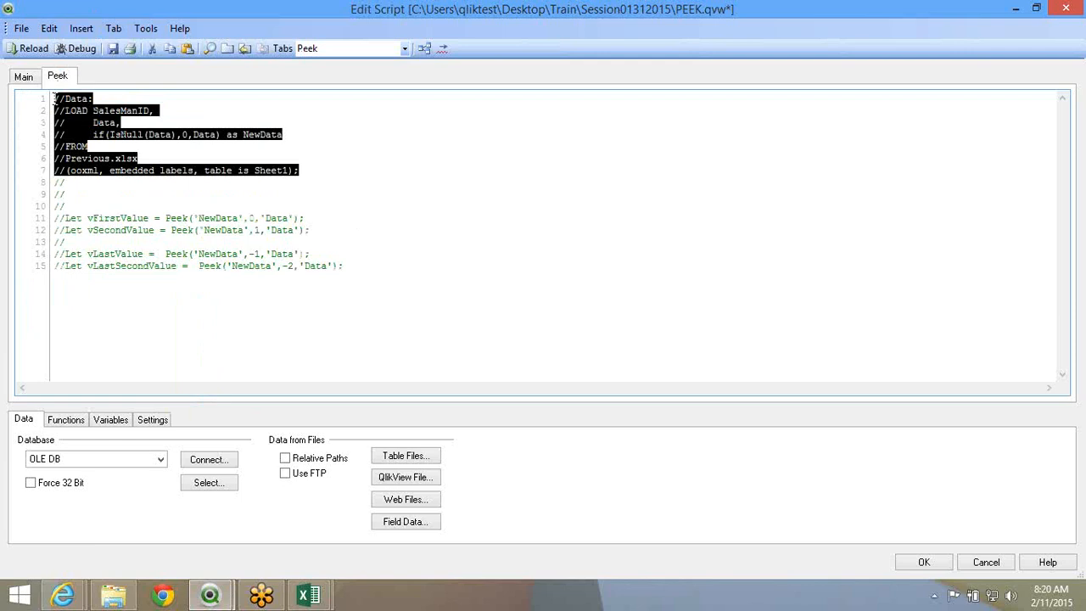
right_click(54, 99)
click(100, 196)
click(67, 182)
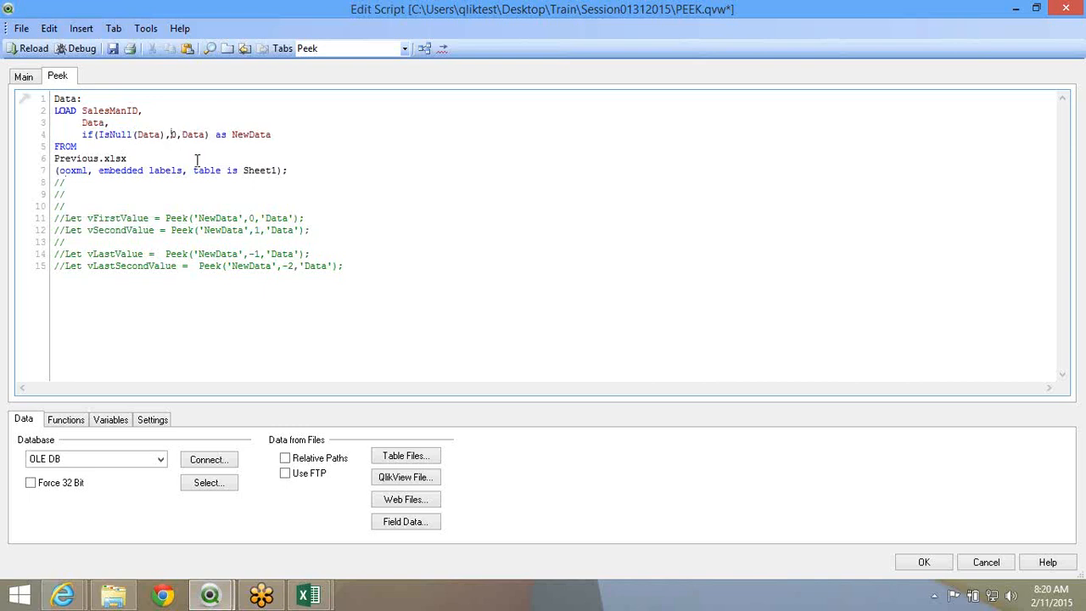
Replace the 0 in the NewData expression with Peek(NewData), giving if(IsNull(Data),Peek(NewData),Data) as NewData
text(Peek()
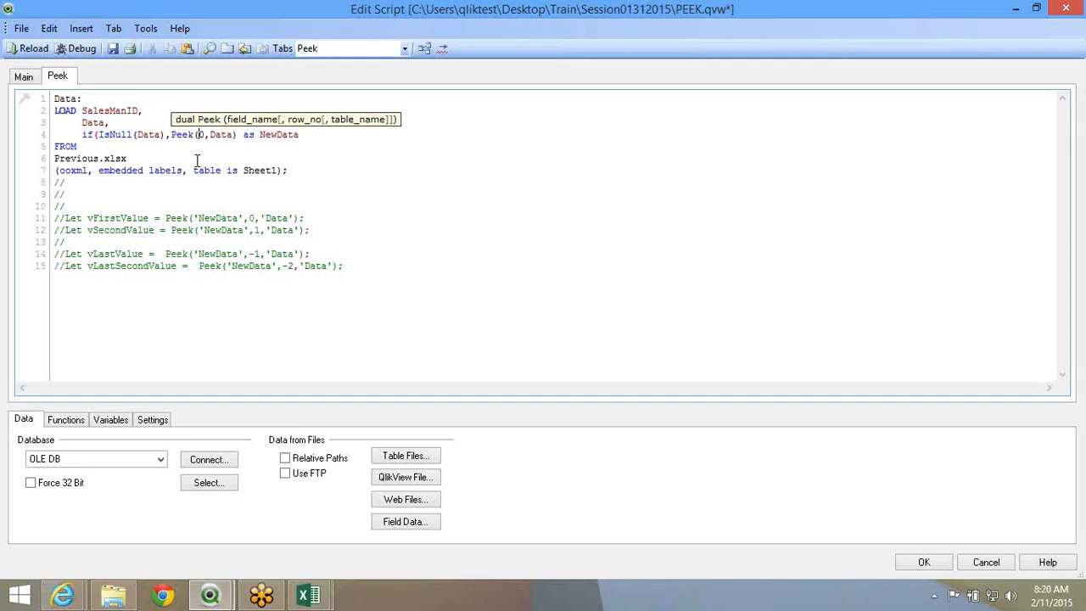
double_click(280, 134)
key(ctrl+c)
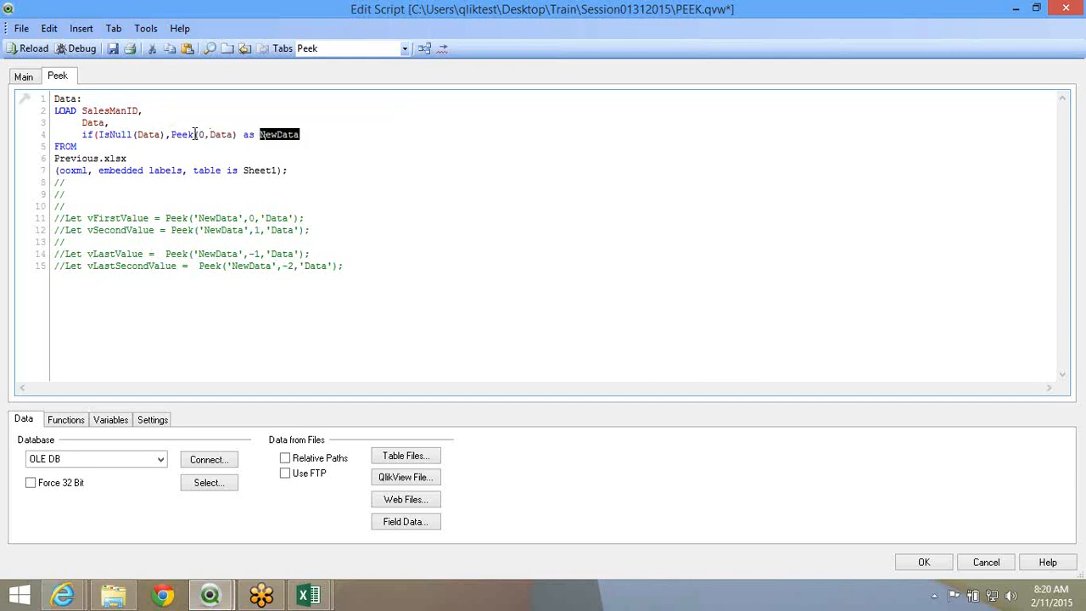
click(202, 134)
key(BackSpace)
key(ctrl+v)
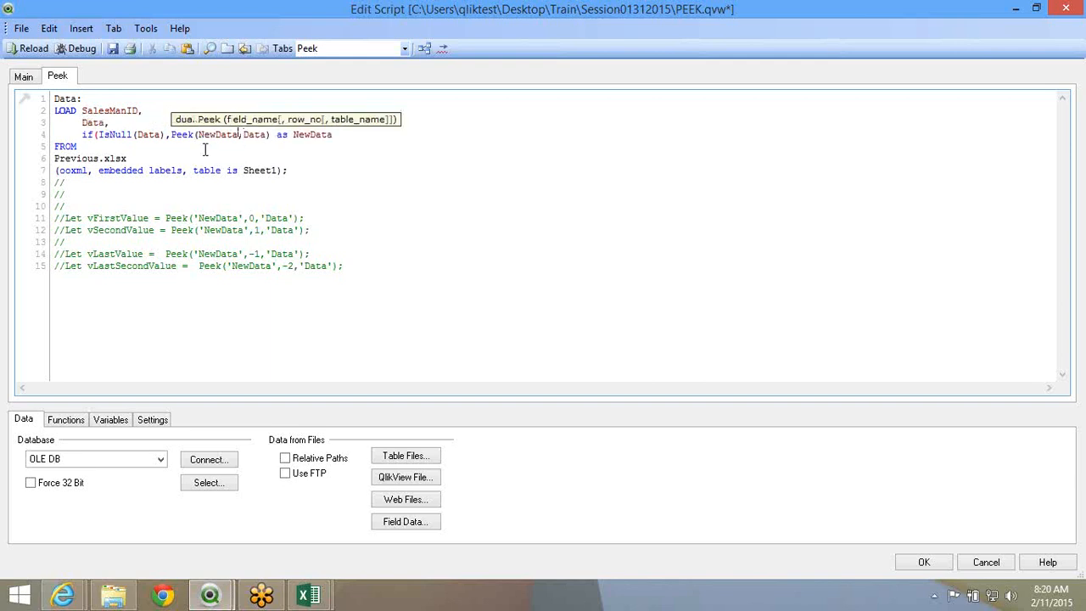
text())
click(255, 158)
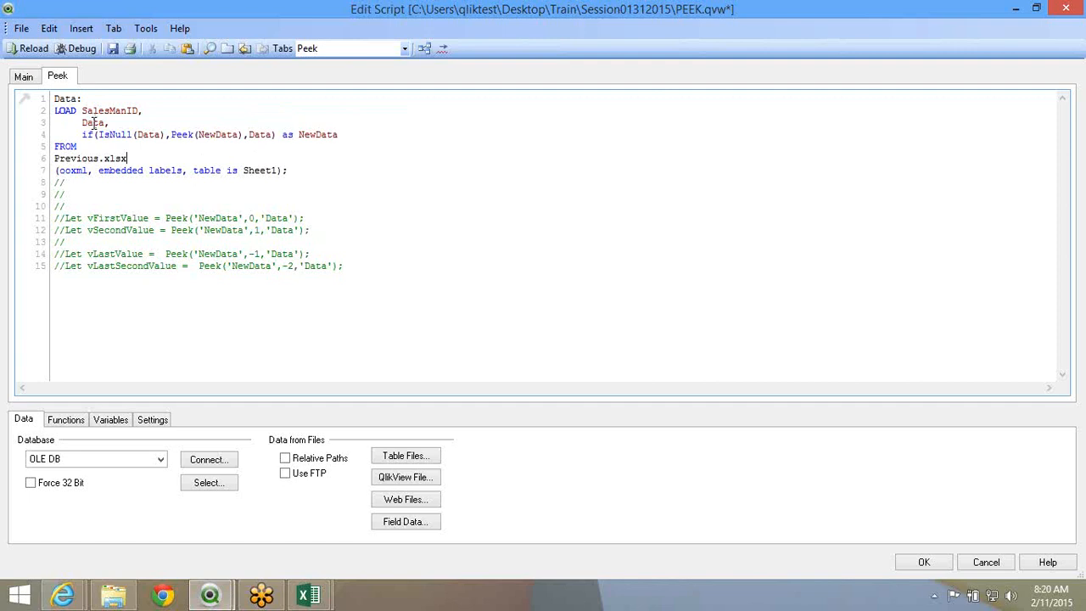
Add -1 as the row argument of the Peek call, giving if(IsNull(Data),Peek(NewData,-1),Data) as NewData
drag(88, 110, 110, 122)
double_click(149, 135)
double_click(95, 123)
double_click(143, 137)
click(264, 135)
drag(243, 136, 172, 135)
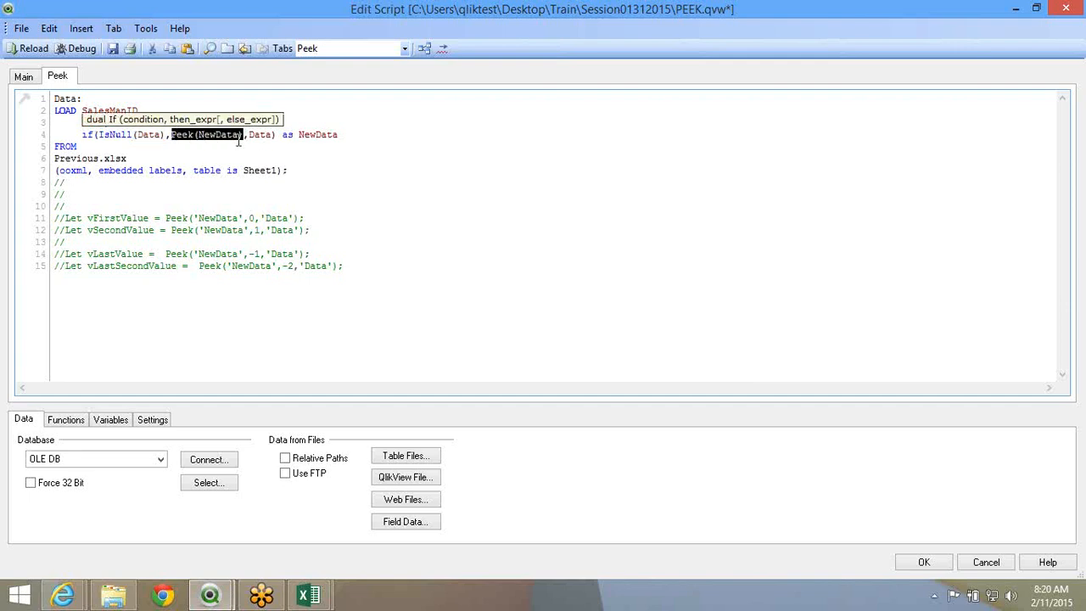
click(241, 135)
text(,)
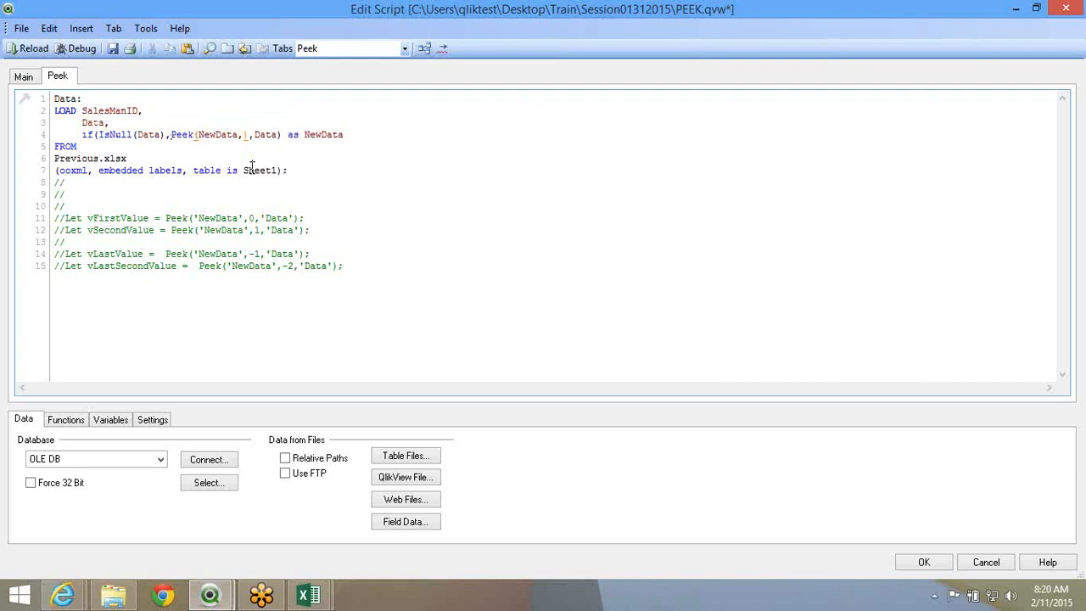
text(-1)
Examine the Peek(NewData,-1) call, its field name and its row argument within the NewData expression
drag(175, 135, 250, 135)
click(204, 136)
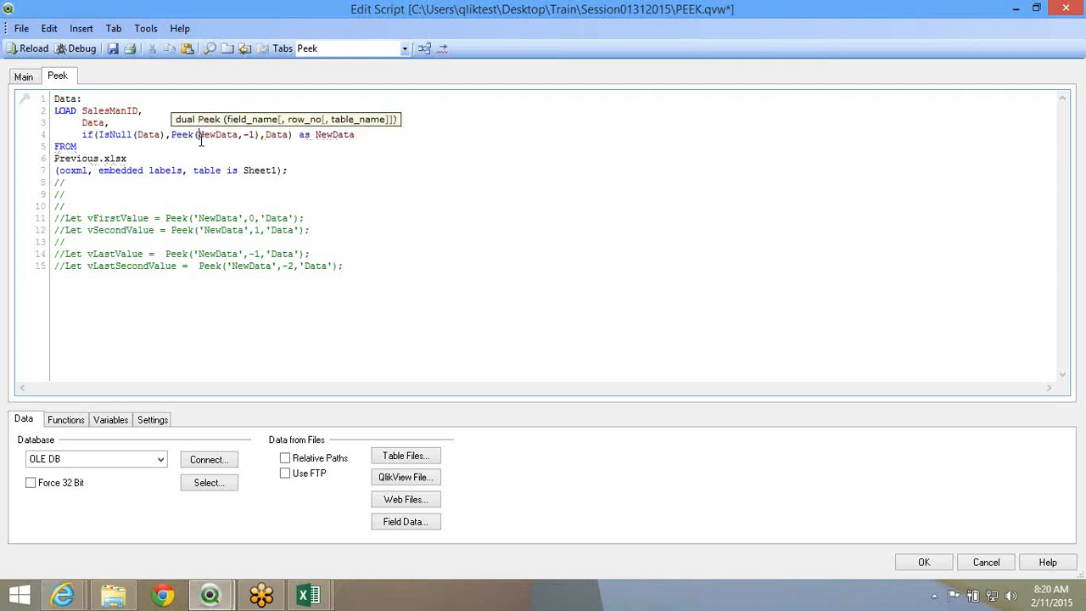
double_click(190, 135)
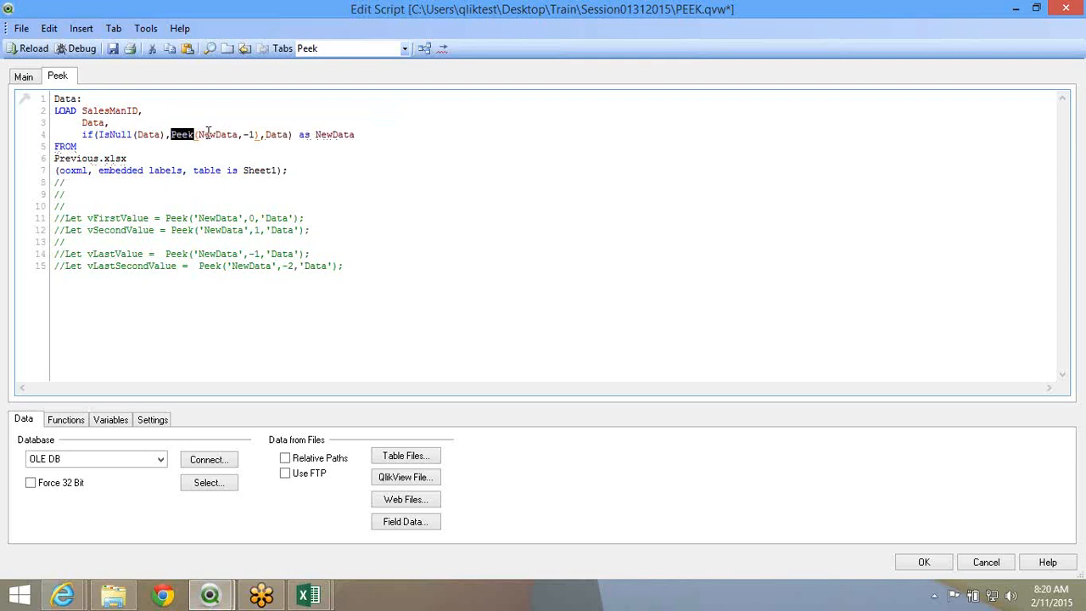
double_click(208, 134)
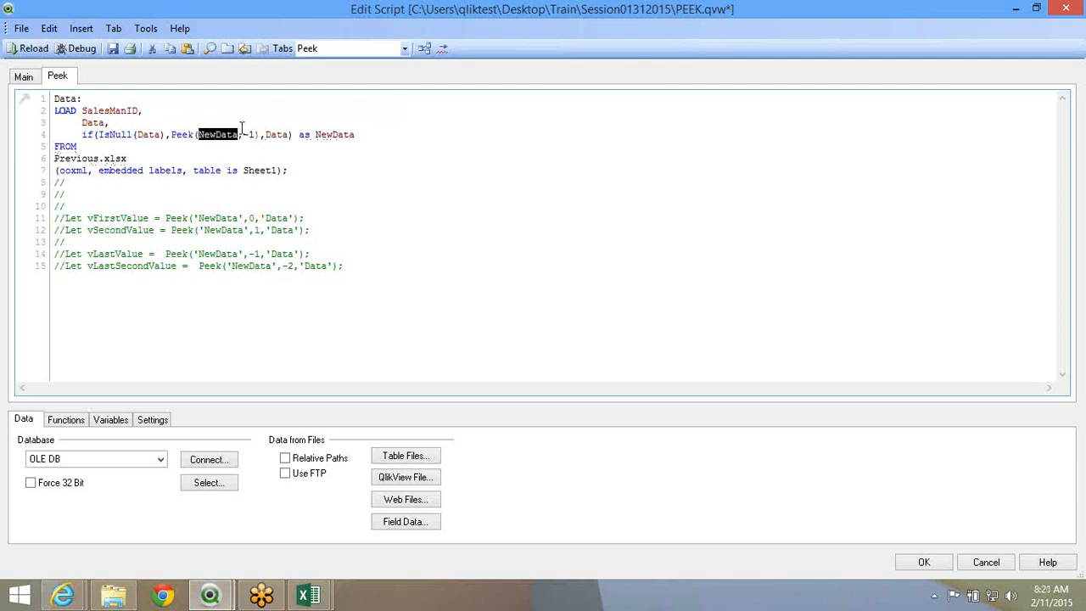
drag(243, 135, 252, 136)
click(257, 135)
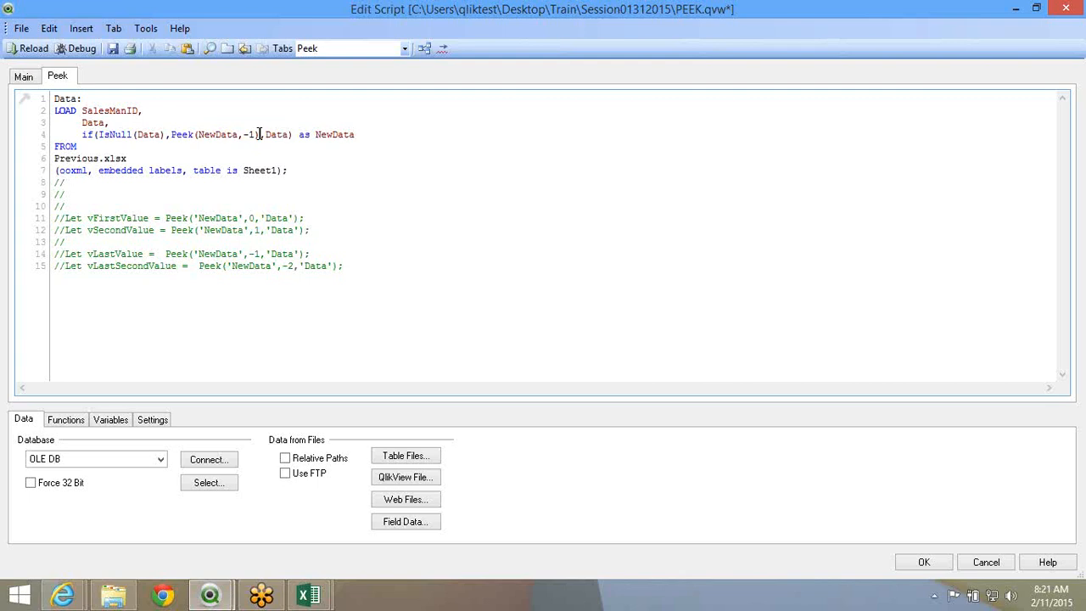
drag(258, 135, 172, 133)
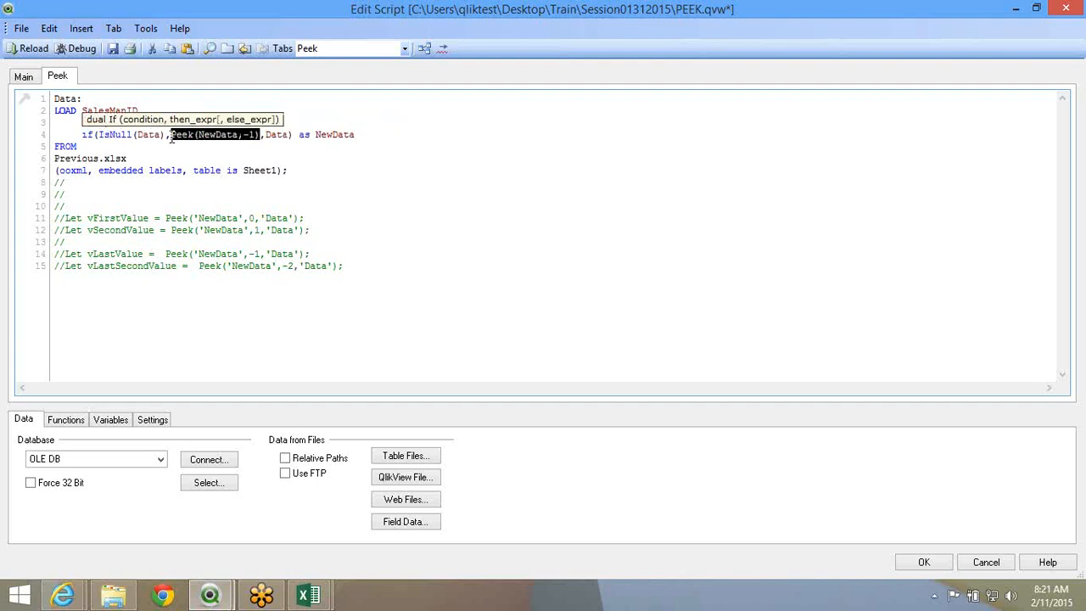
click(267, 134)
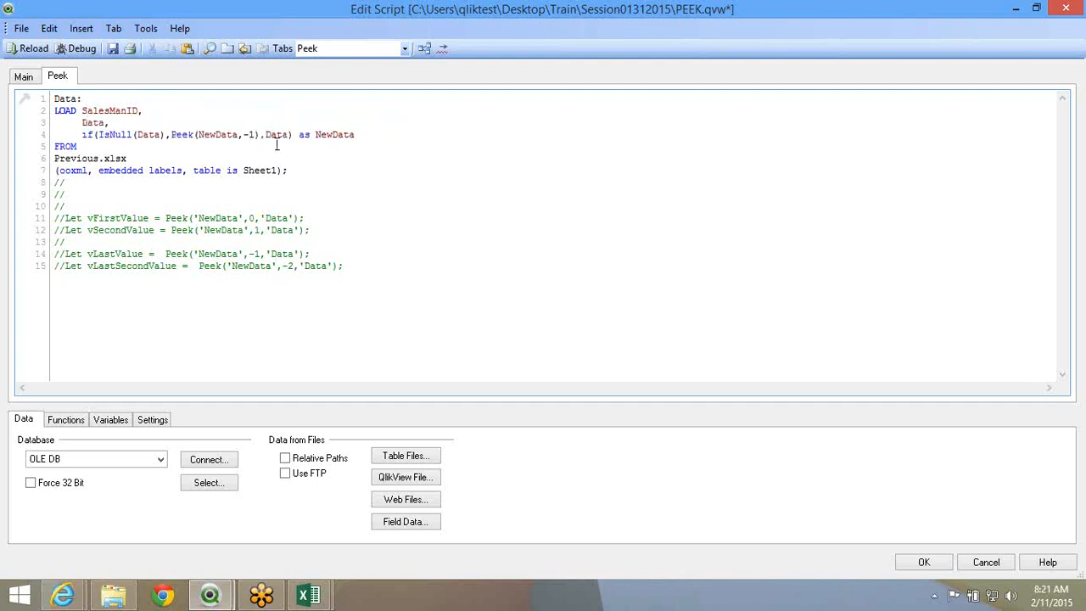
Save the document, reload the script, and accept the sheet properties unchanged
click(113, 50)
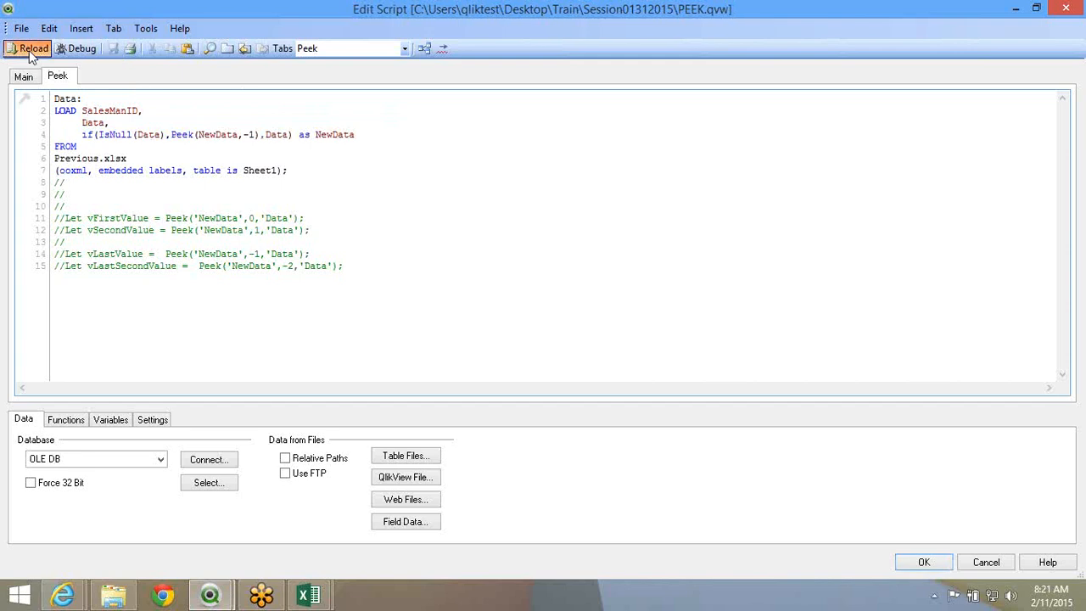
click(29, 50)
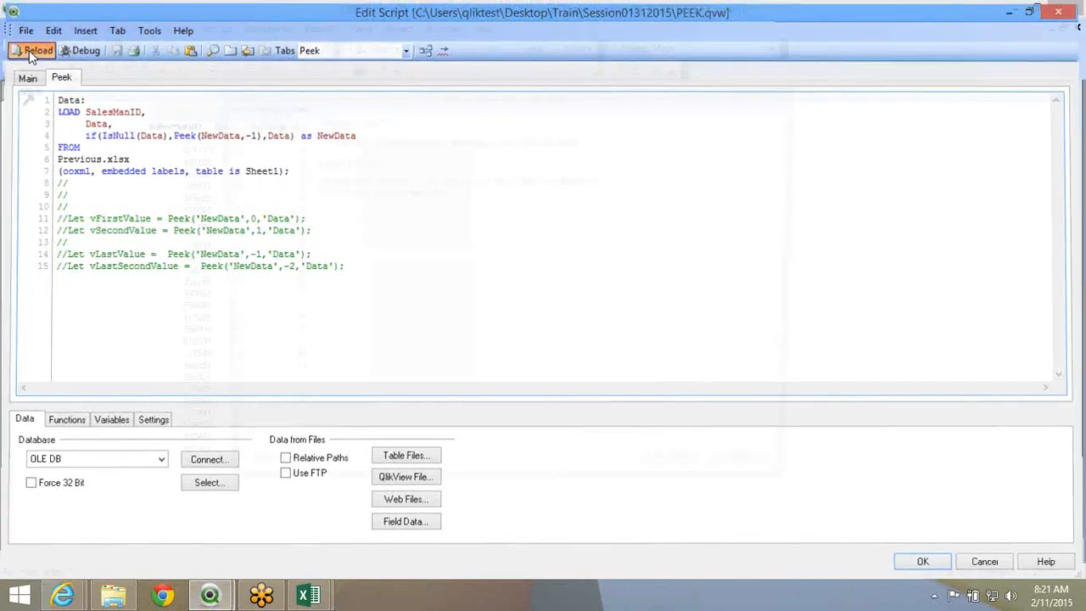
click(395, 476)
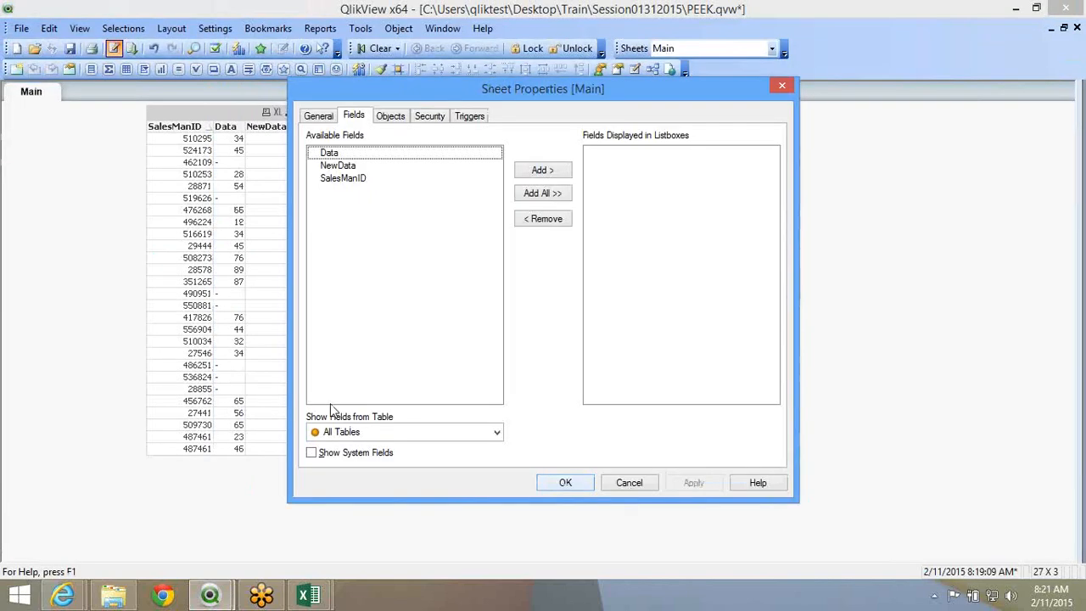
click(571, 488)
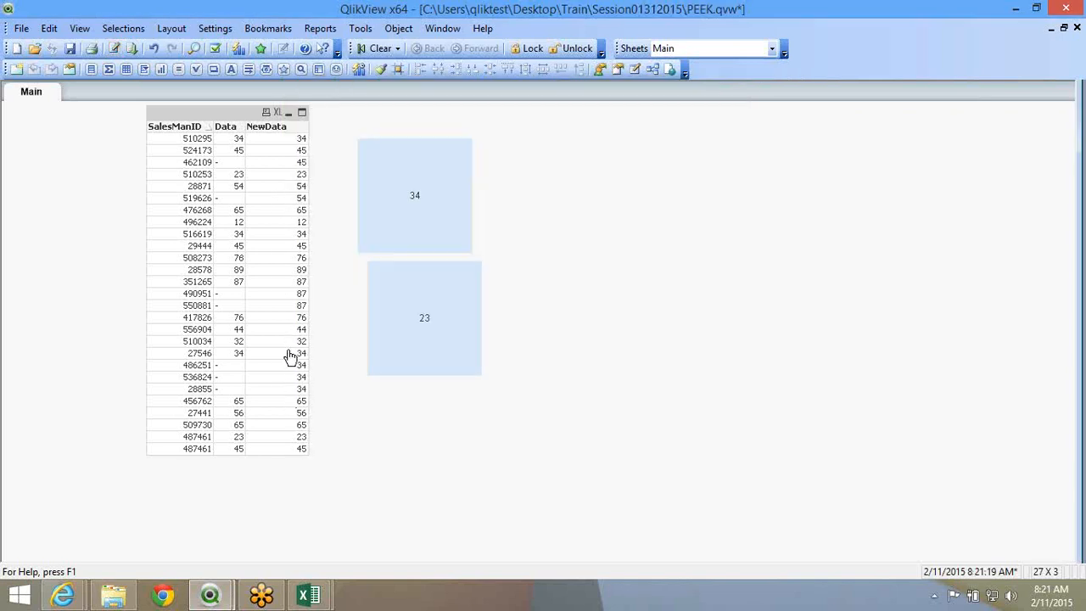
Send the table to Excel and convert the exported NewData column to numbers with Text to Columns
right_click(242, 199)
click(327, 448)
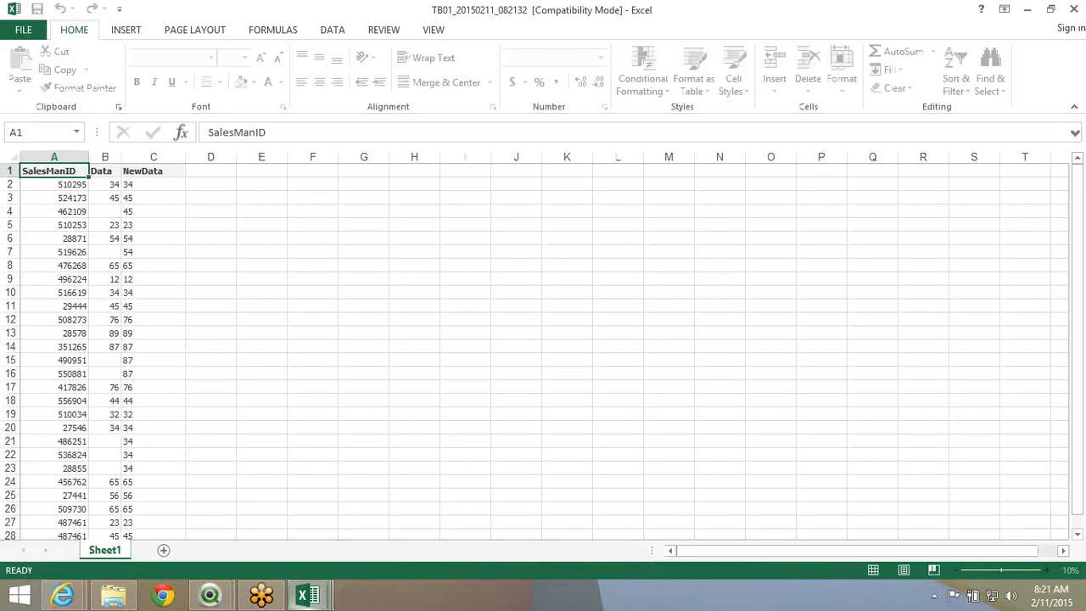
click(155, 157)
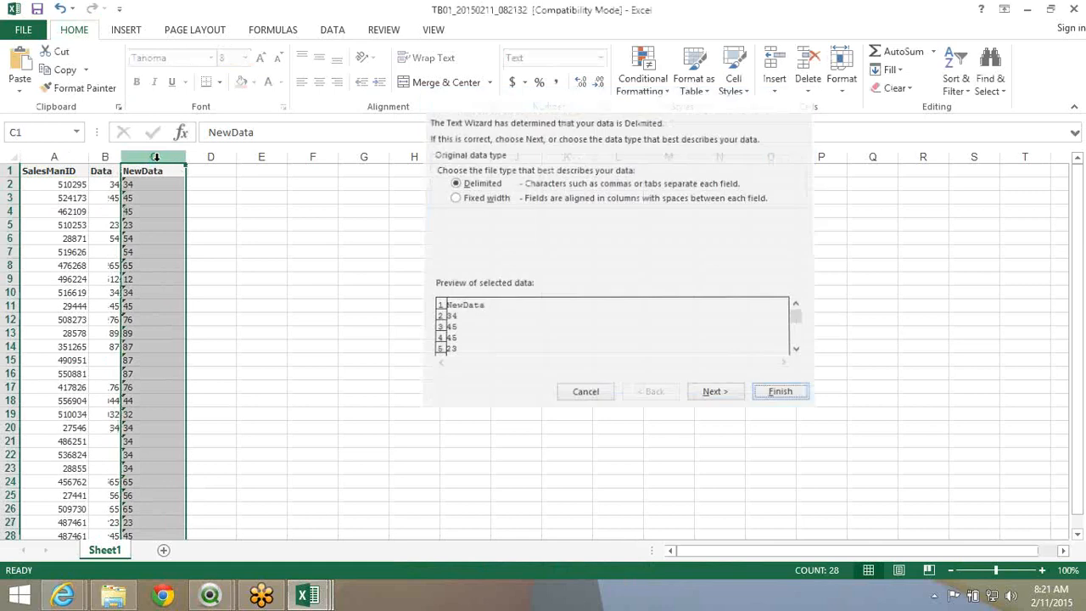
key(Return)
click(214, 235)
Right-align the NewData column in the exported sheet
click(154, 157)
click(154, 157)
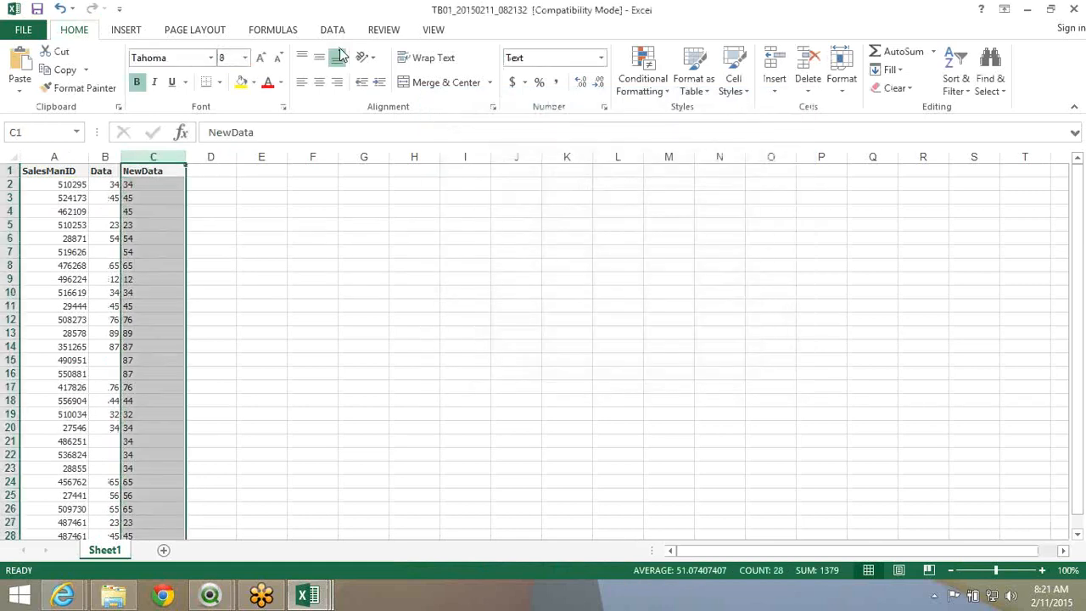
click(337, 82)
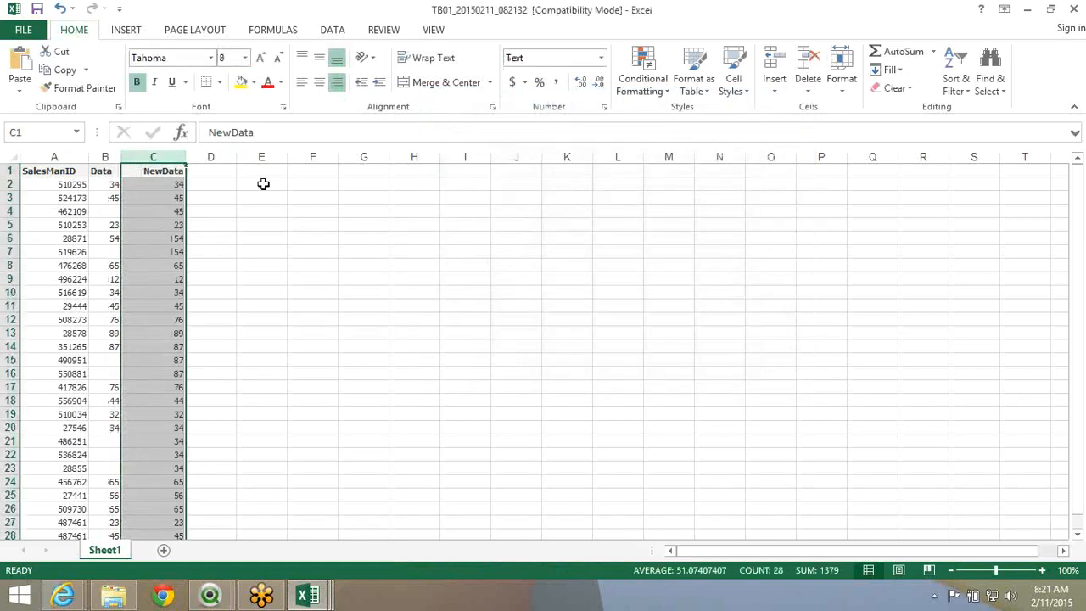
click(263, 183)
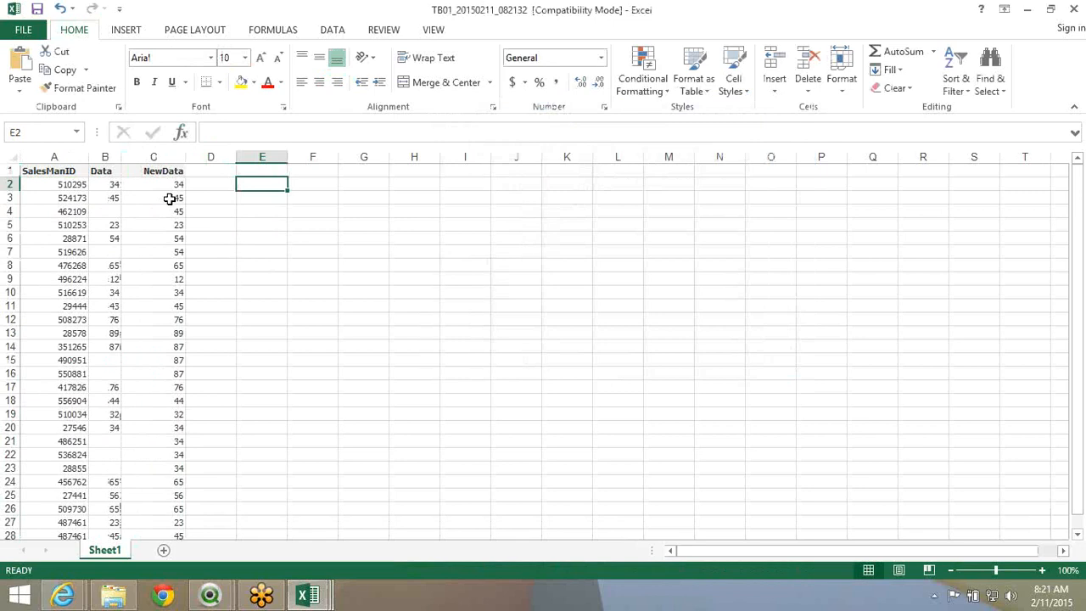
Switch back to QlikView and reopen the script editor
key(alt+Tab)
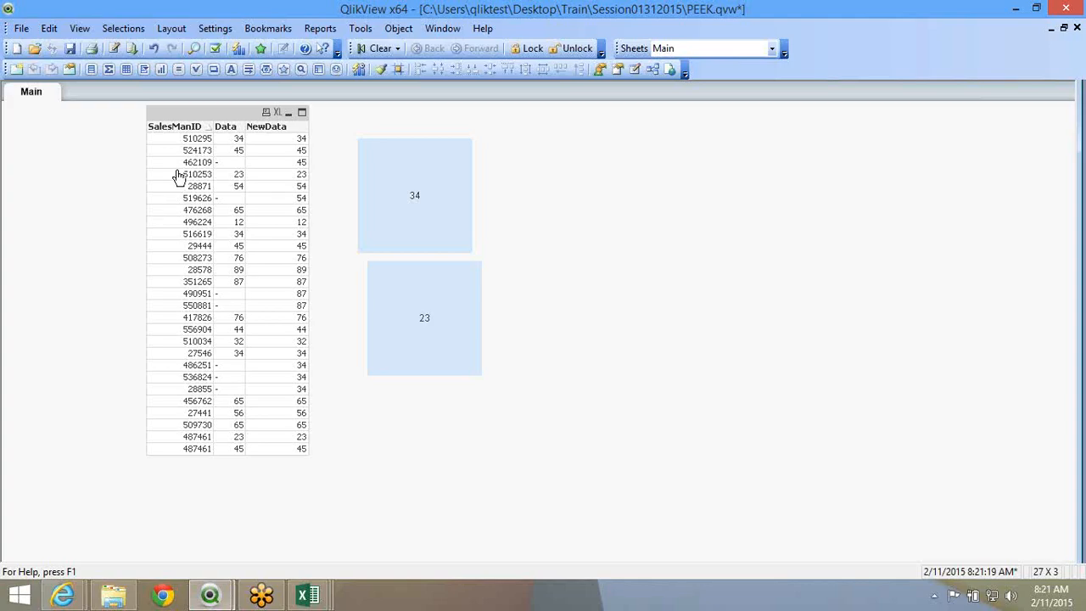
click(114, 49)
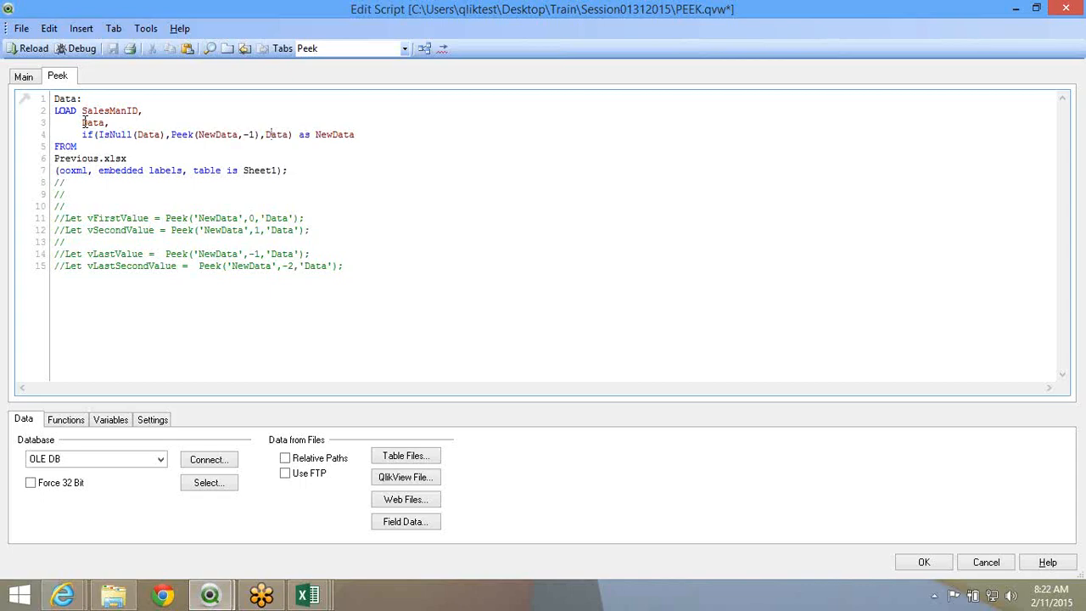
Switch to the exported Excel sheet and examine rows 15, 20, 23 and 24 against the rows loaded before them
key(alt+Tab)
click(38, 185)
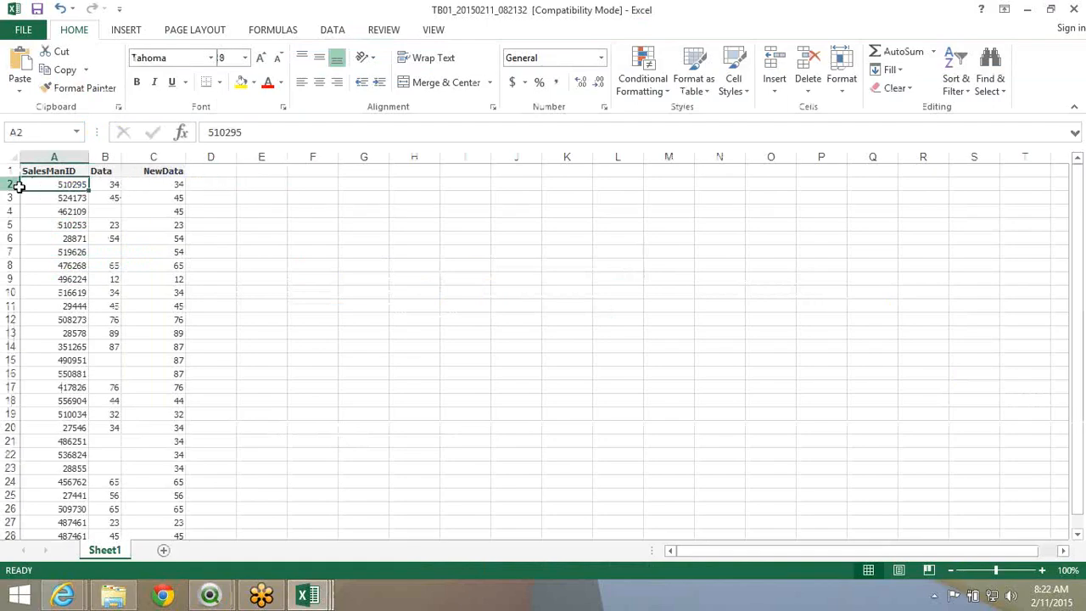
click(17, 185)
click(296, 184)
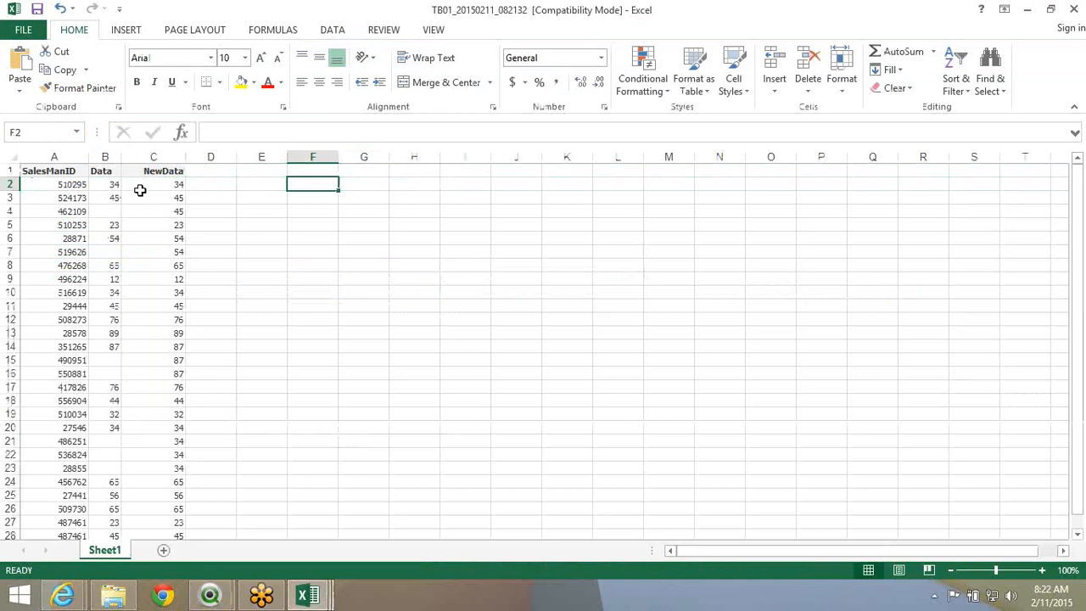
drag(11, 185, 22, 344)
click(44, 268)
drag(44, 288, 43, 305)
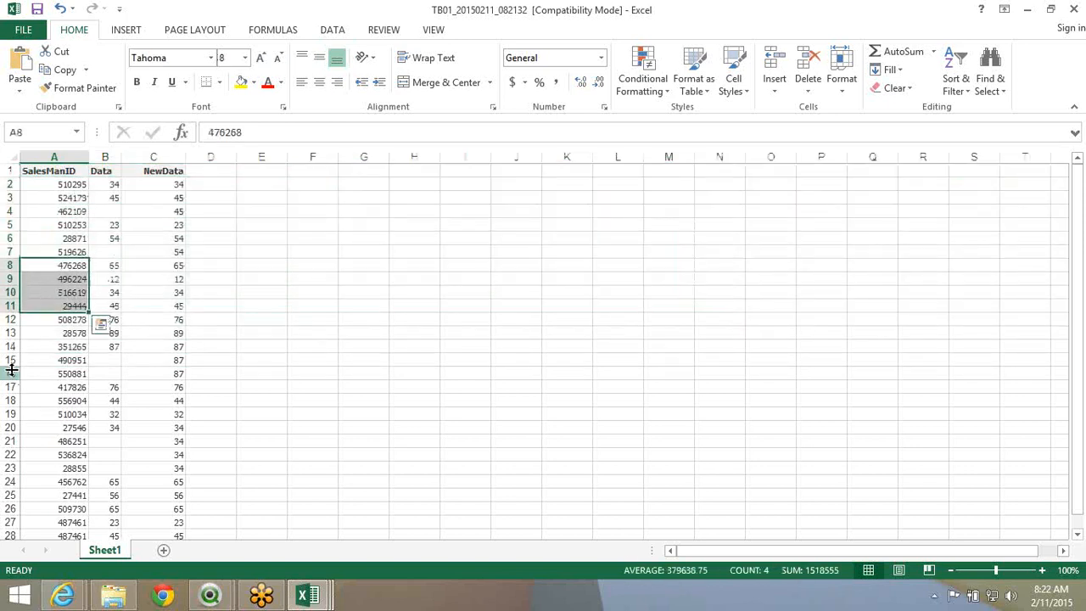
click(11, 361)
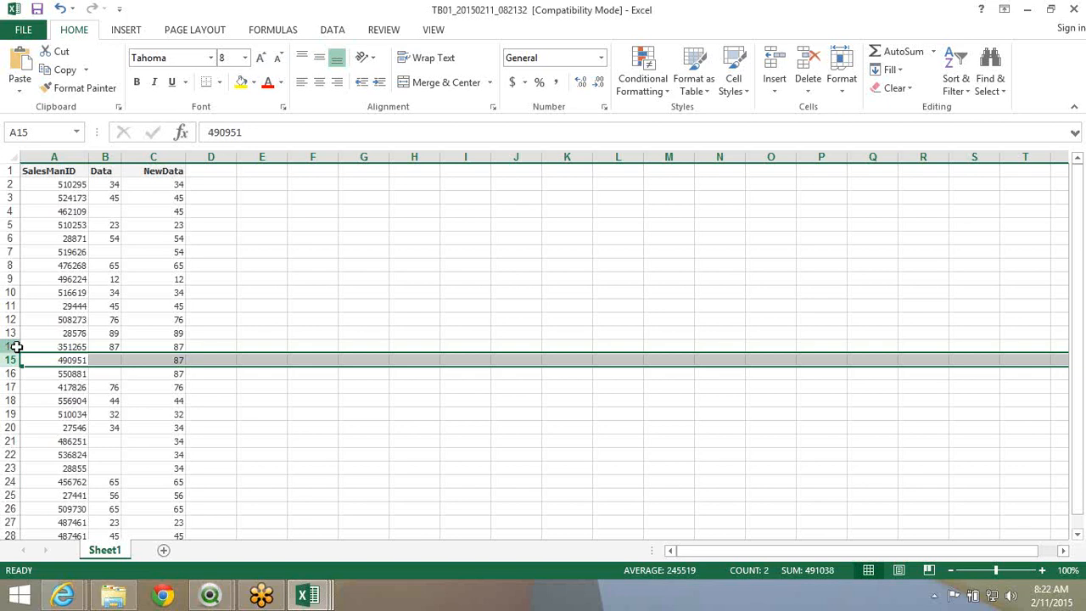
drag(11, 346, 26, 187)
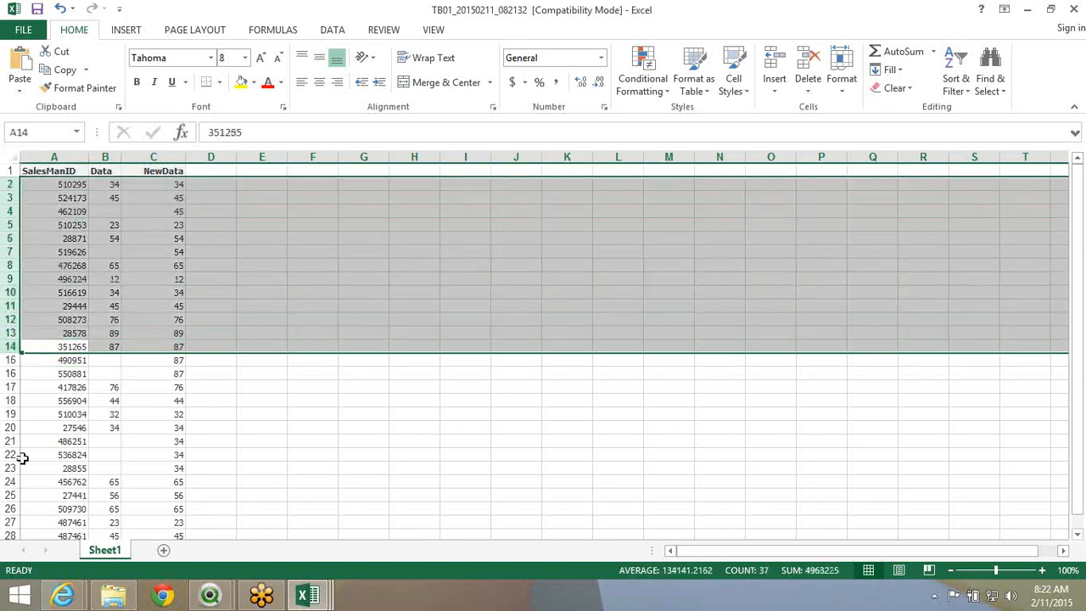
click(7, 429)
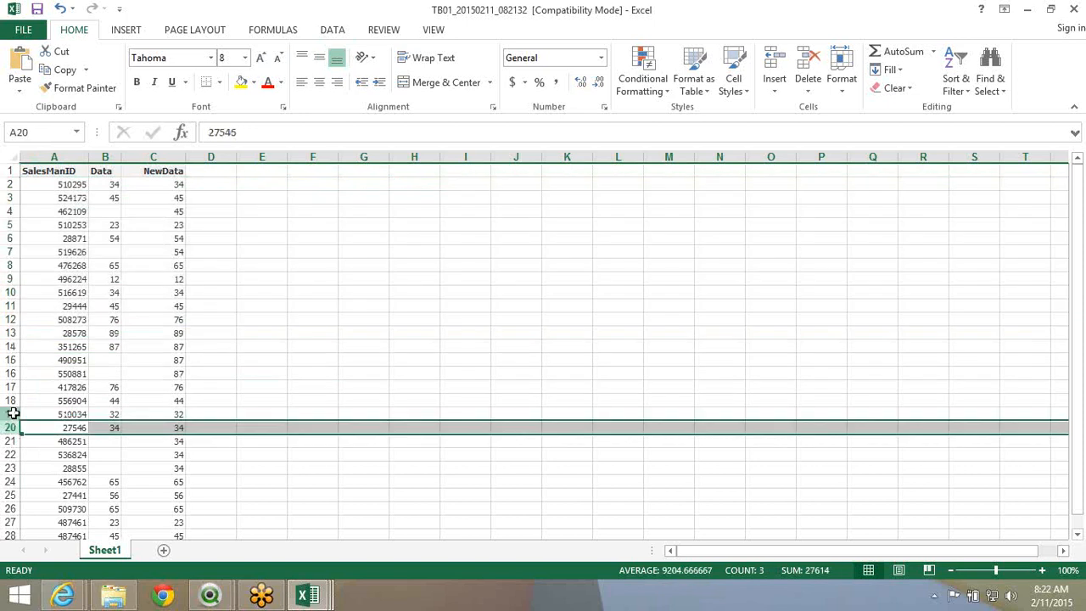
drag(7, 414, 10, 185)
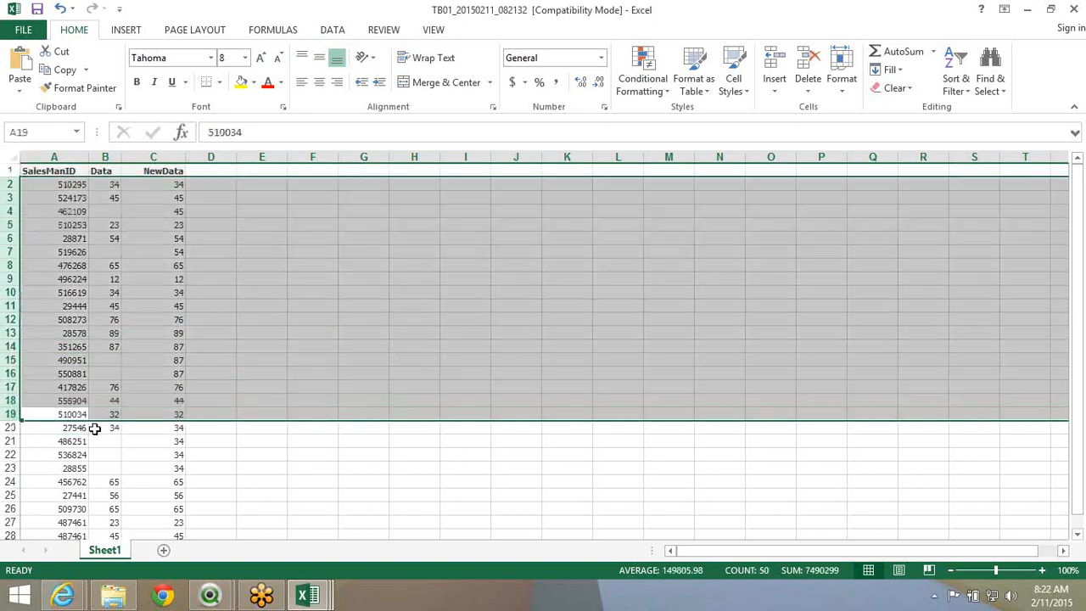
click(7, 468)
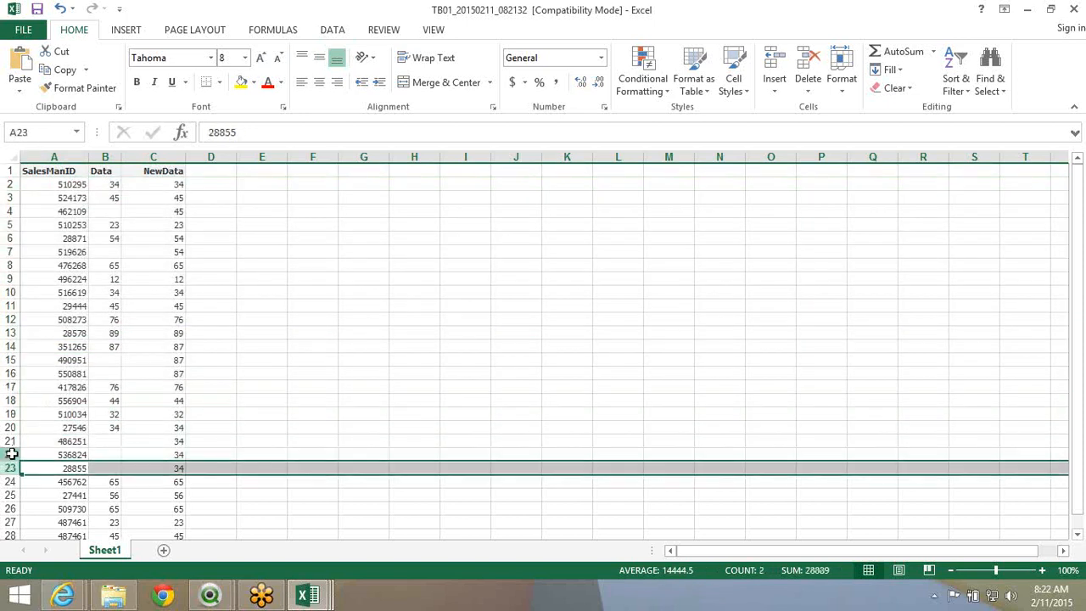
drag(7, 455, 79, 182)
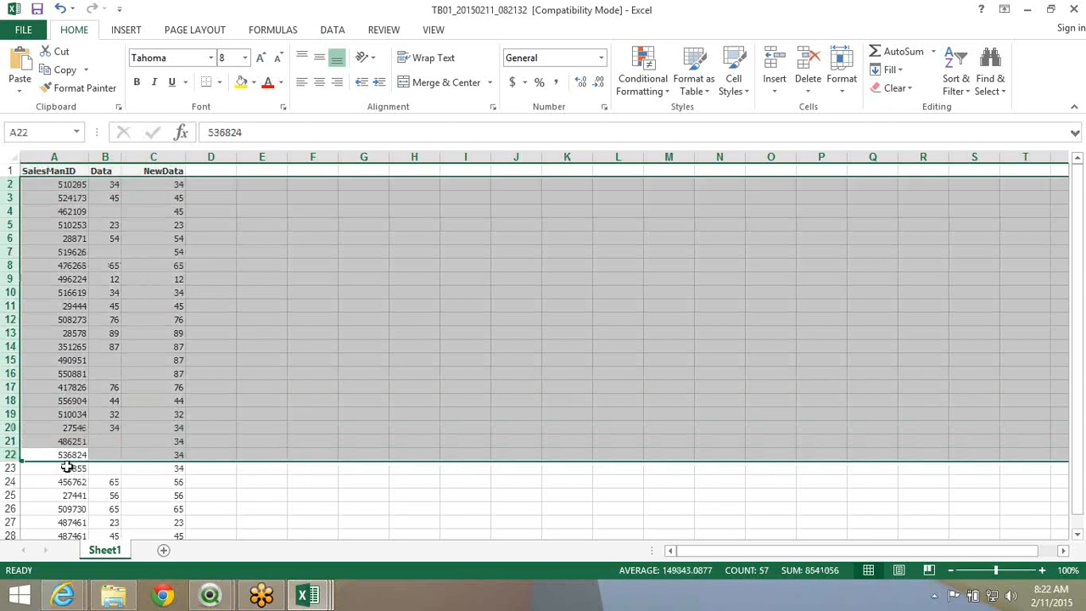
click(7, 481)
click(90, 466)
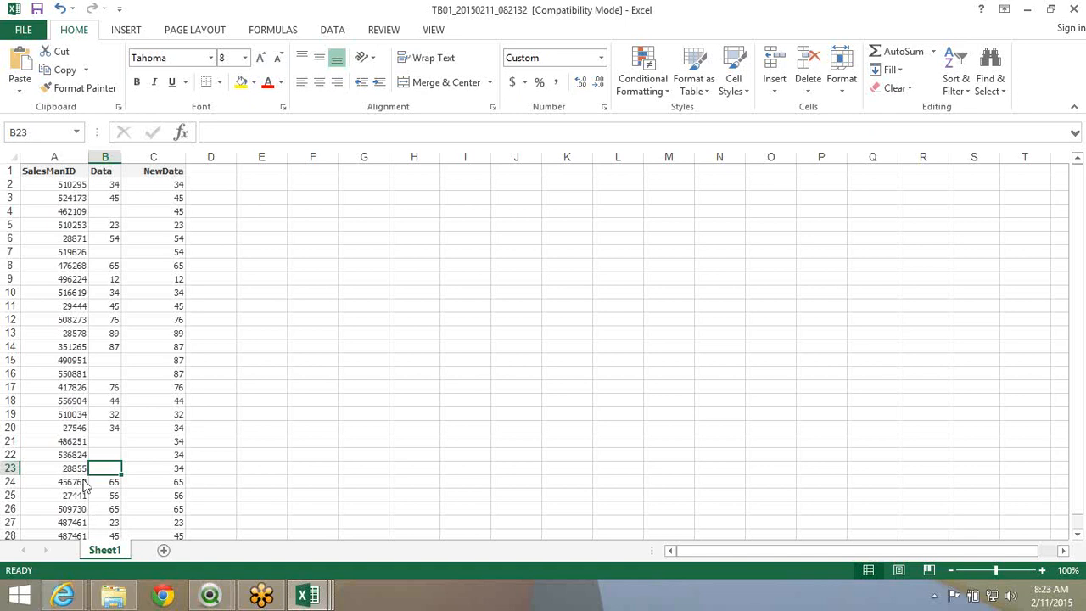
Return to the QlikView script and review the Data field and its use in the IsNull condition
key(alt+Tab)
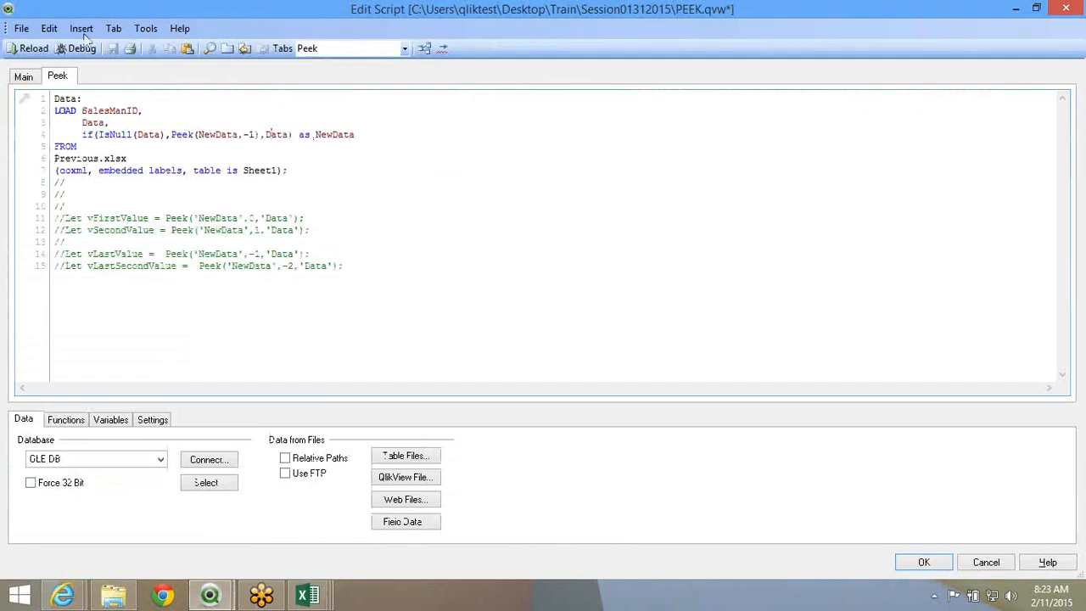
drag(88, 121, 128, 116)
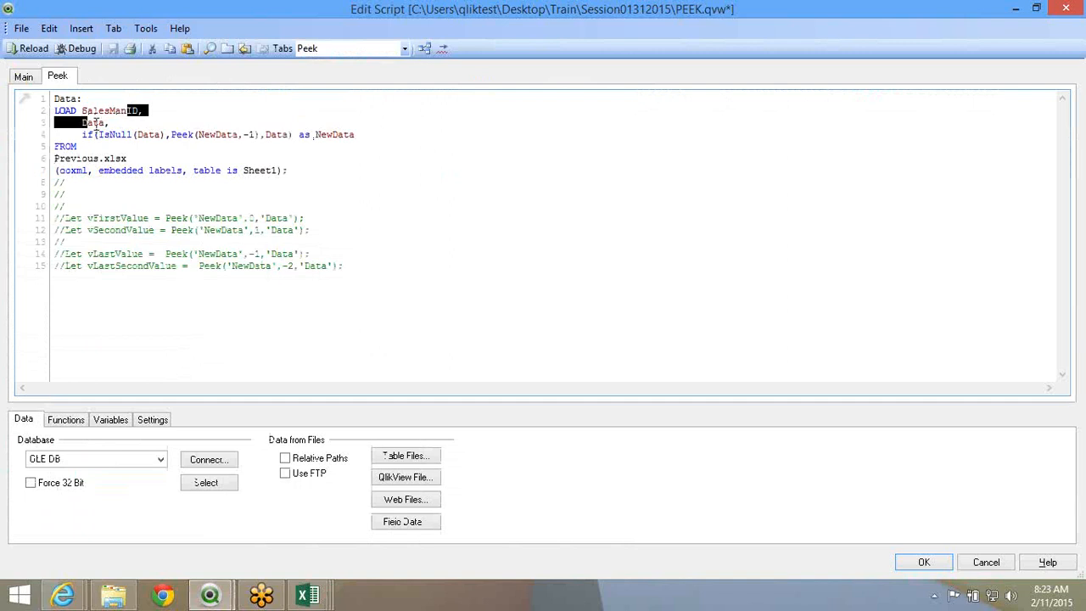
double_click(89, 124)
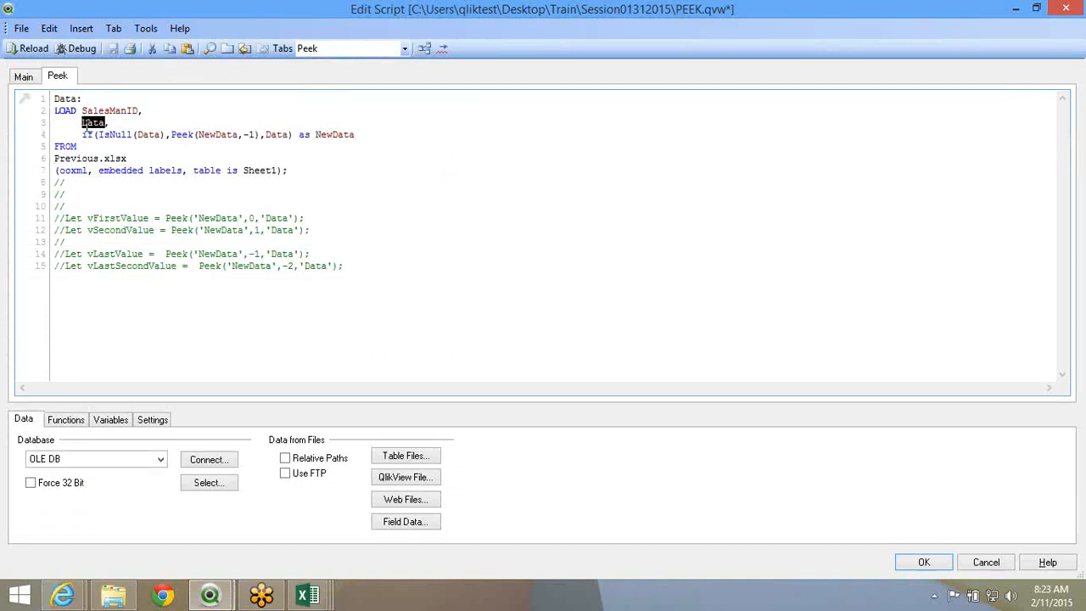
double_click(146, 137)
In the exported Excel sheet, compare the first Data rows with NewData and fill cell C3 yellow
key(alt+Tab)
drag(110, 184, 140, 197)
click(109, 200)
click(93, 211)
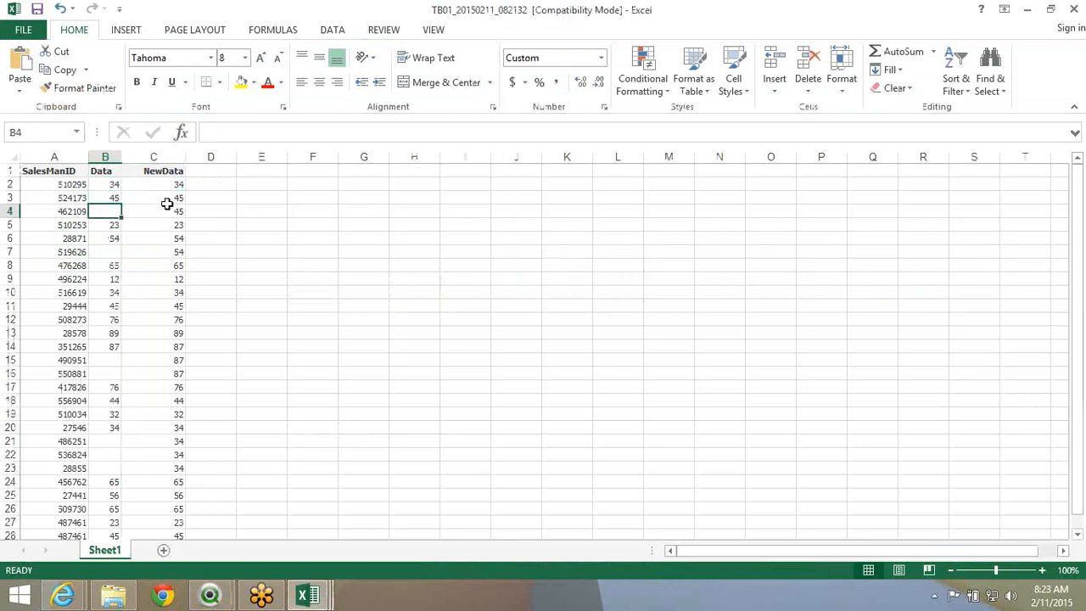
click(144, 200)
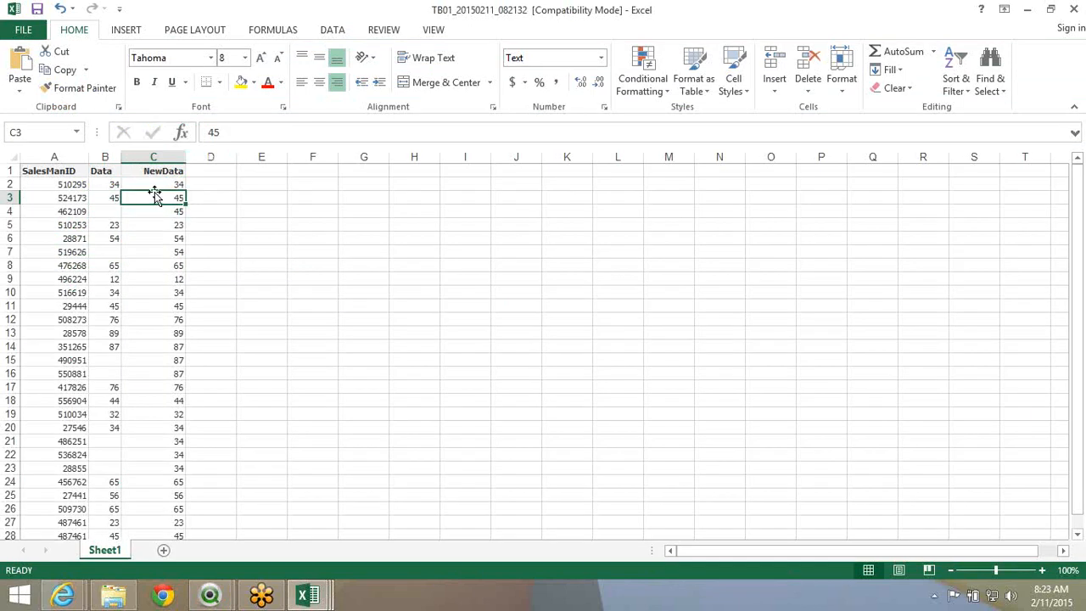
click(241, 83)
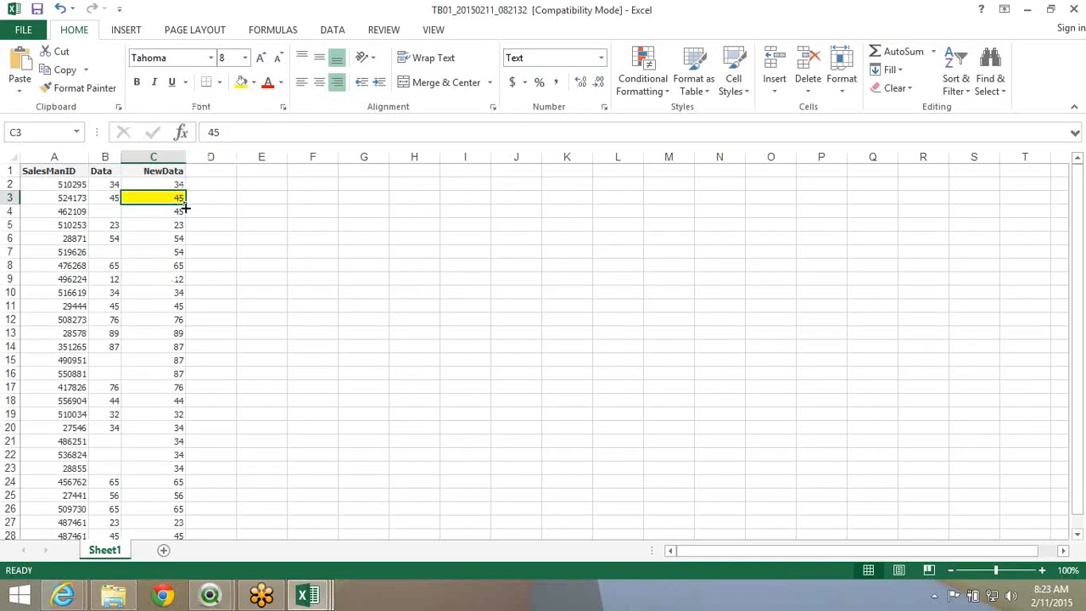
Compare the blank Data cells in rows 15 and 16 with NewData and fill cell C14 yellow
click(208, 212)
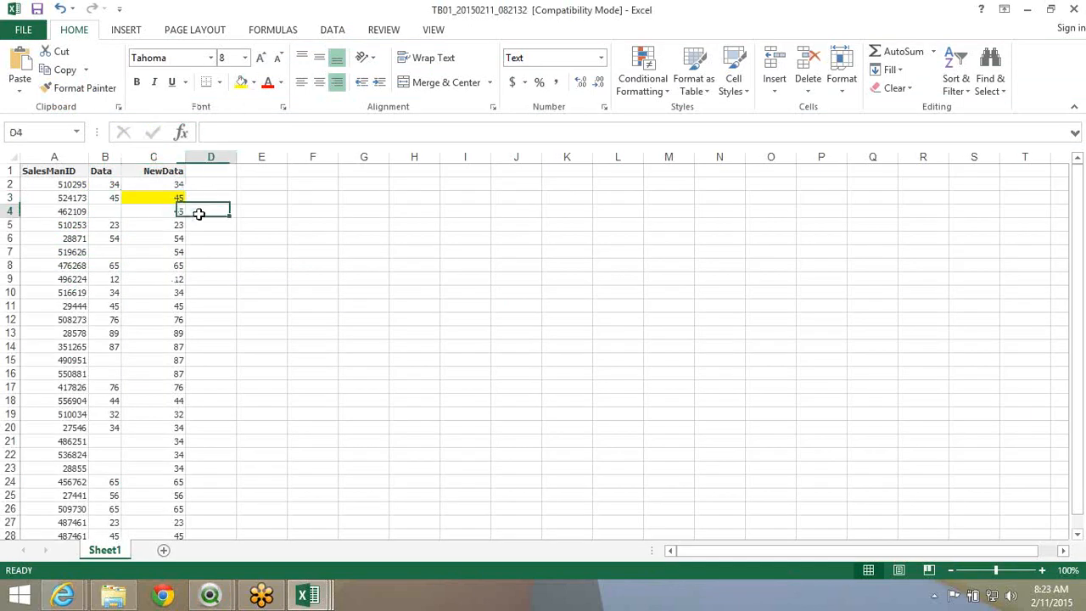
click(176, 212)
scroll(170, 252, down, 1)
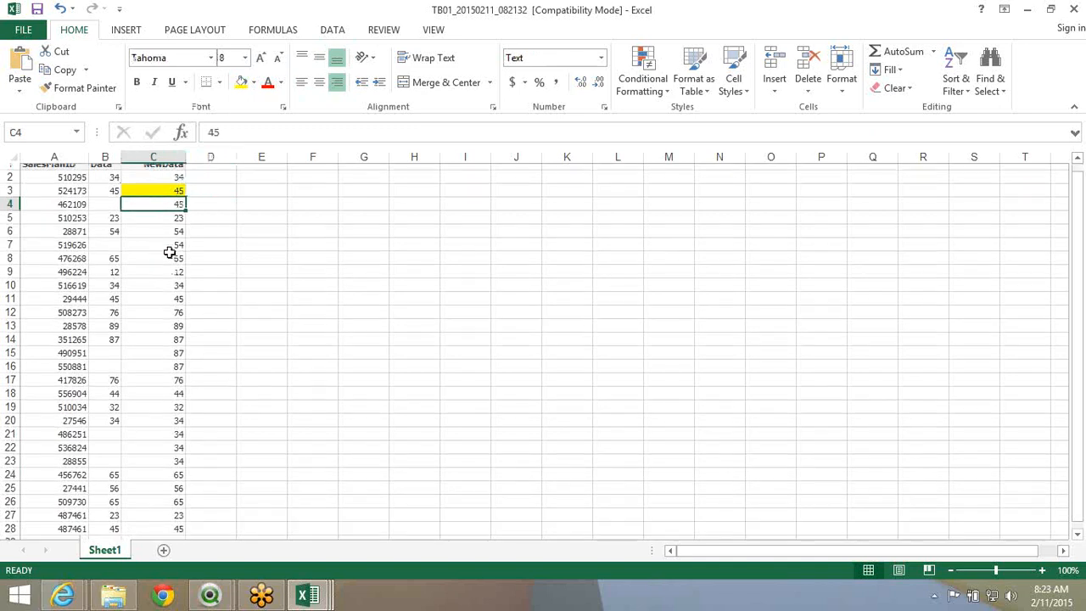
click(167, 347)
click(104, 358)
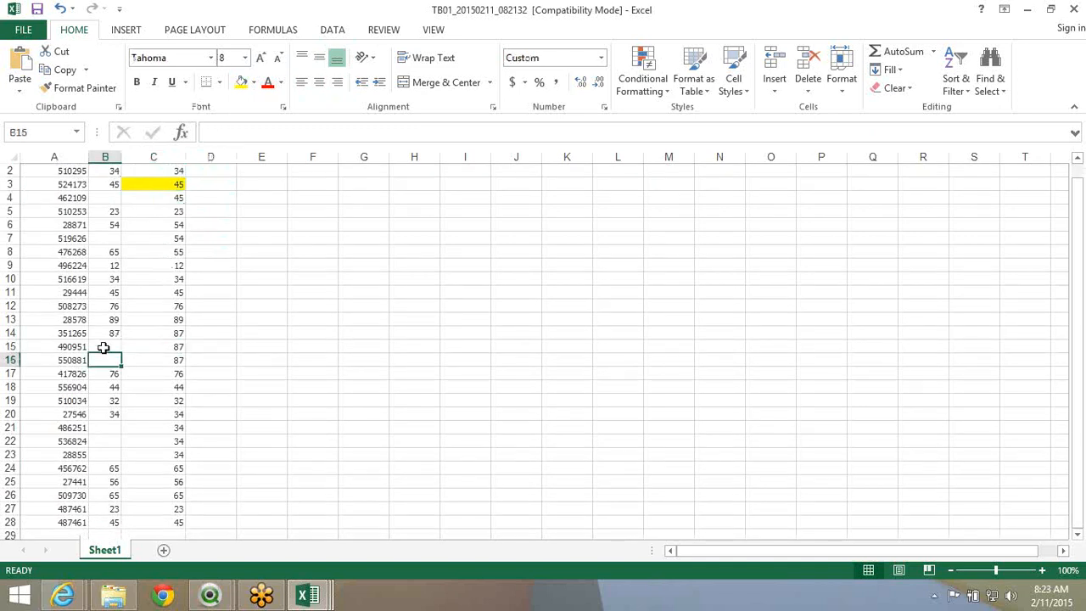
click(175, 346)
click(175, 334)
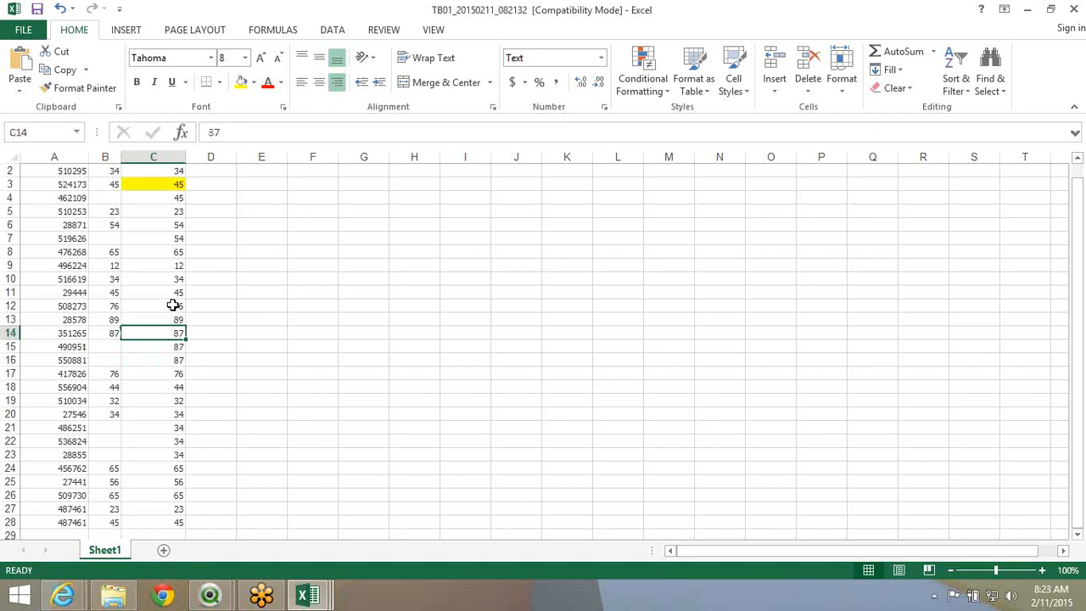
click(243, 81)
Compare blank cell B16 with the NewData values beside it and fill cell C15 yellow
click(115, 359)
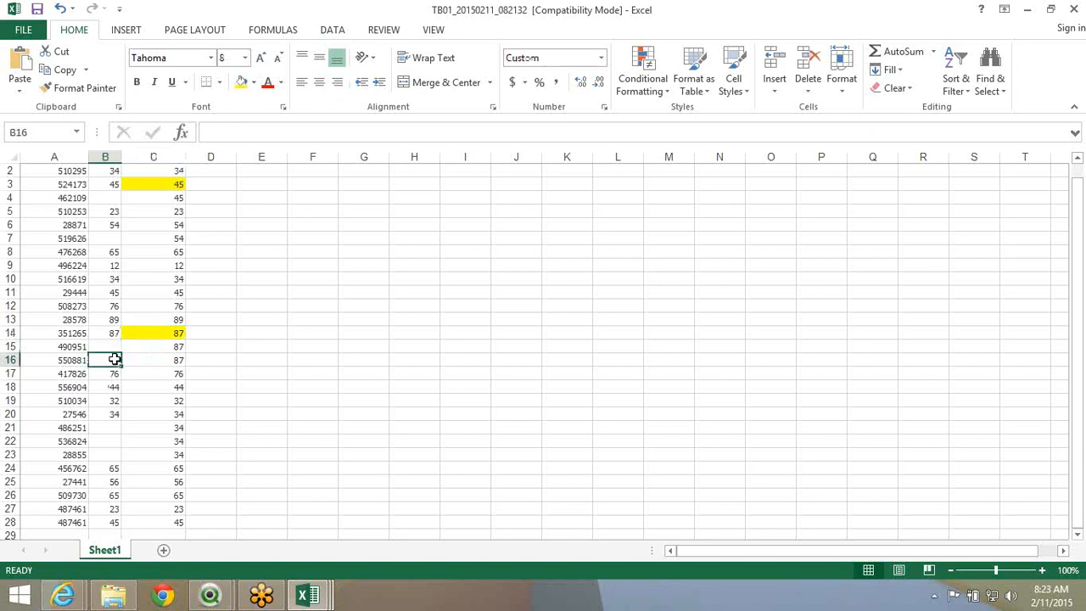
click(174, 362)
click(174, 347)
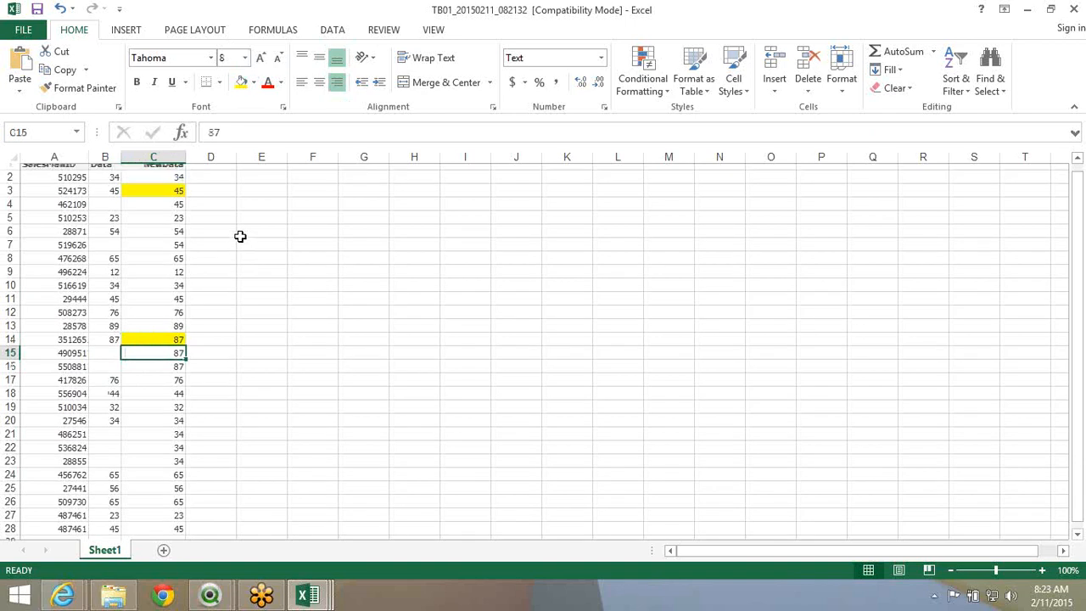
scroll(240, 237, up, 1)
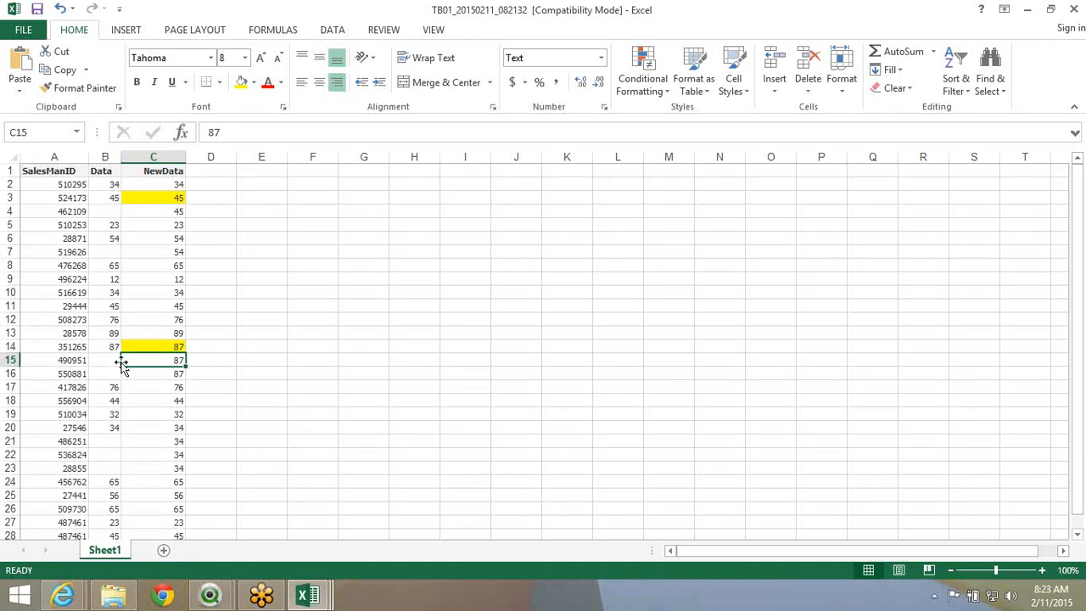
click(241, 83)
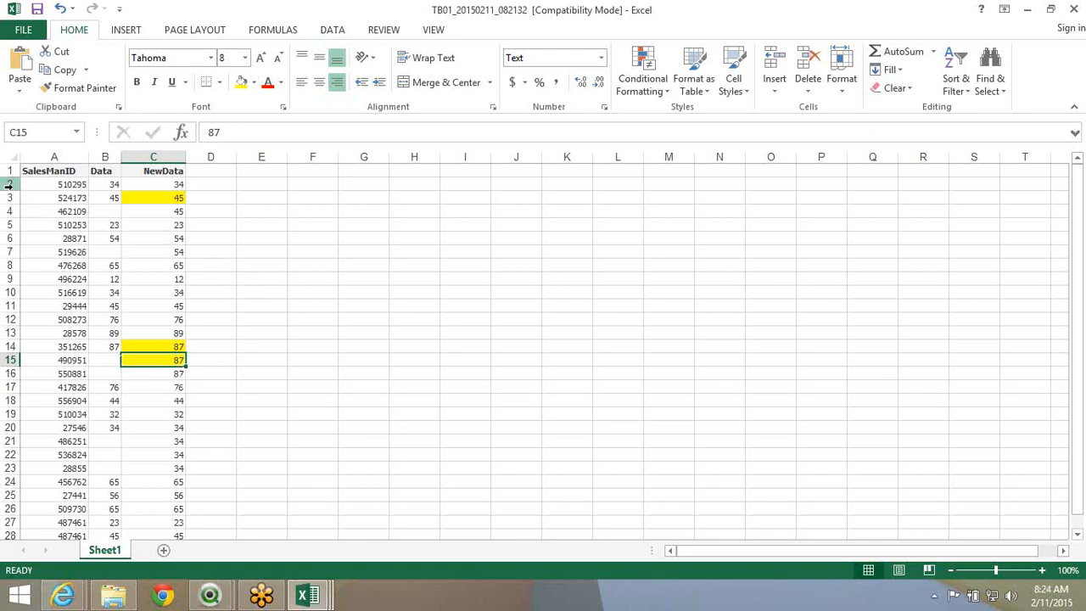
Number the data rows in column E, entering 0 through 6 in cells E2 to E8
drag(9, 184, 12, 254)
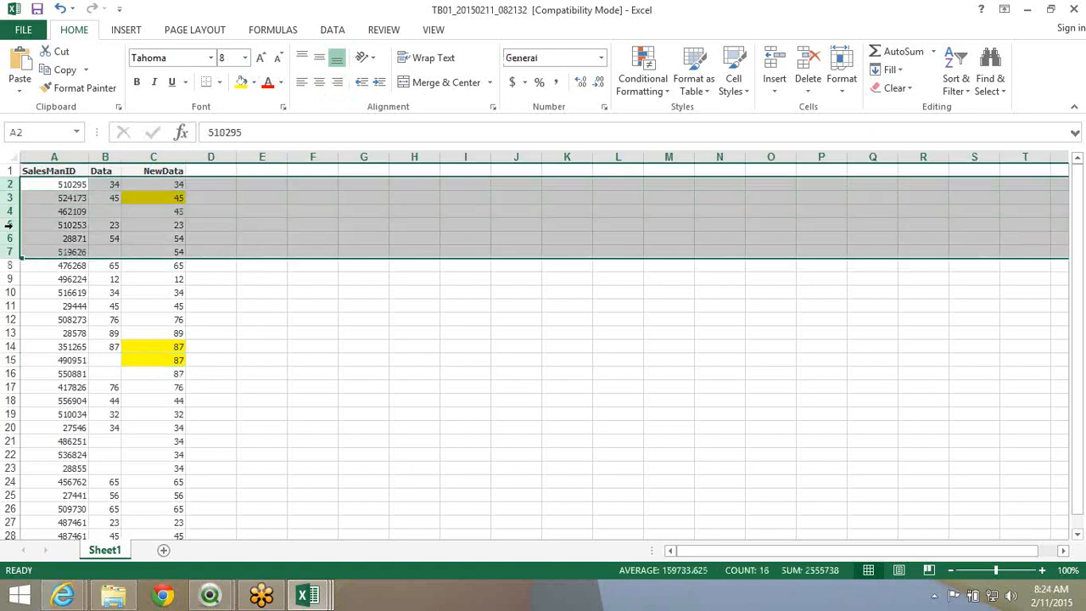
click(11, 267)
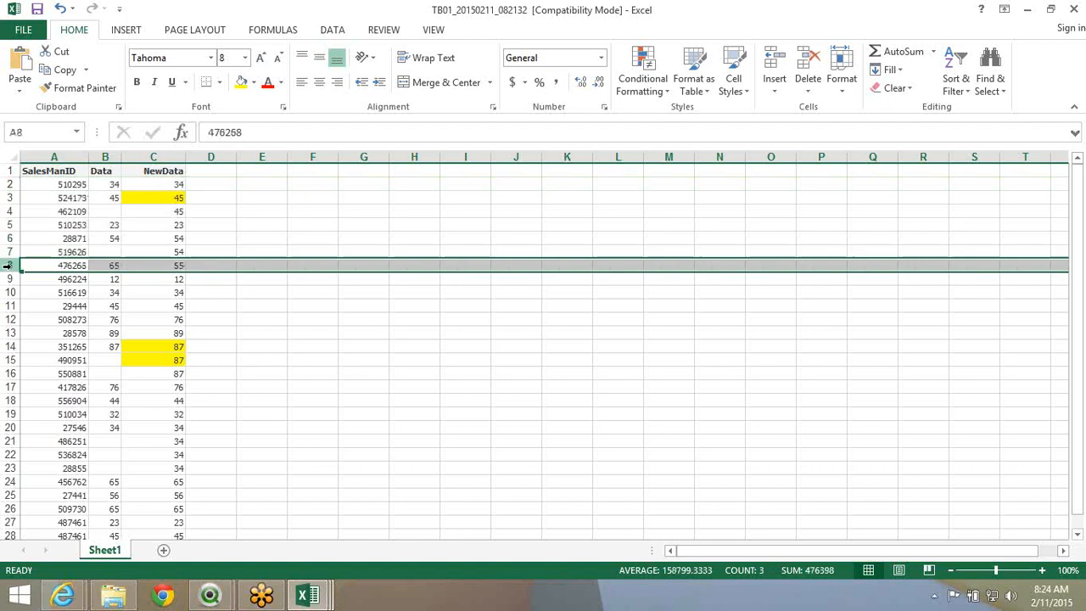
click(268, 184)
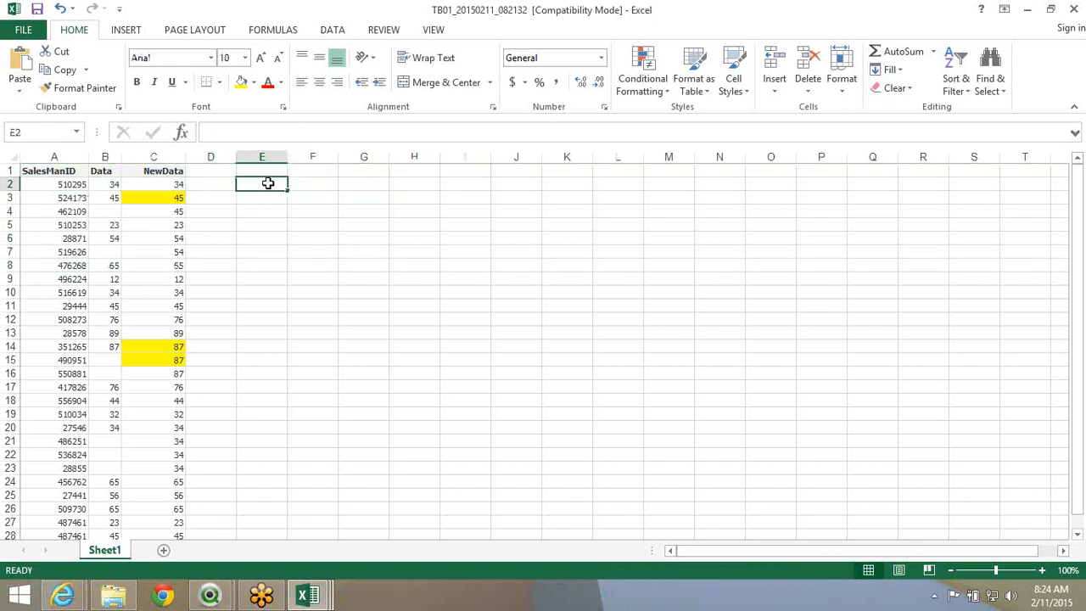
text(0)
key(Return)
text(1)
key(Return)
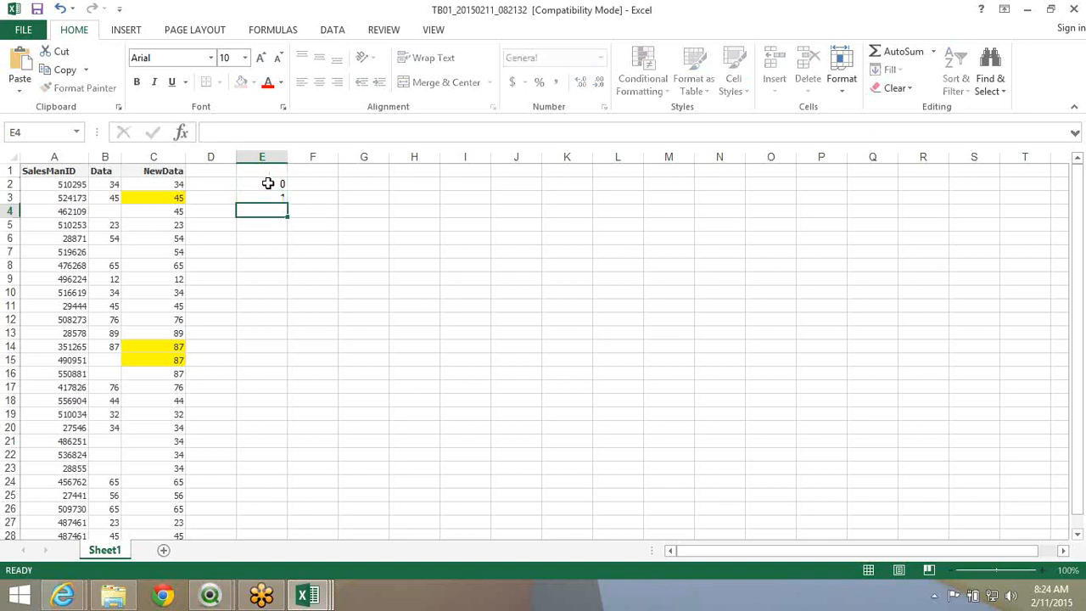
text(2 3 4 5 6)
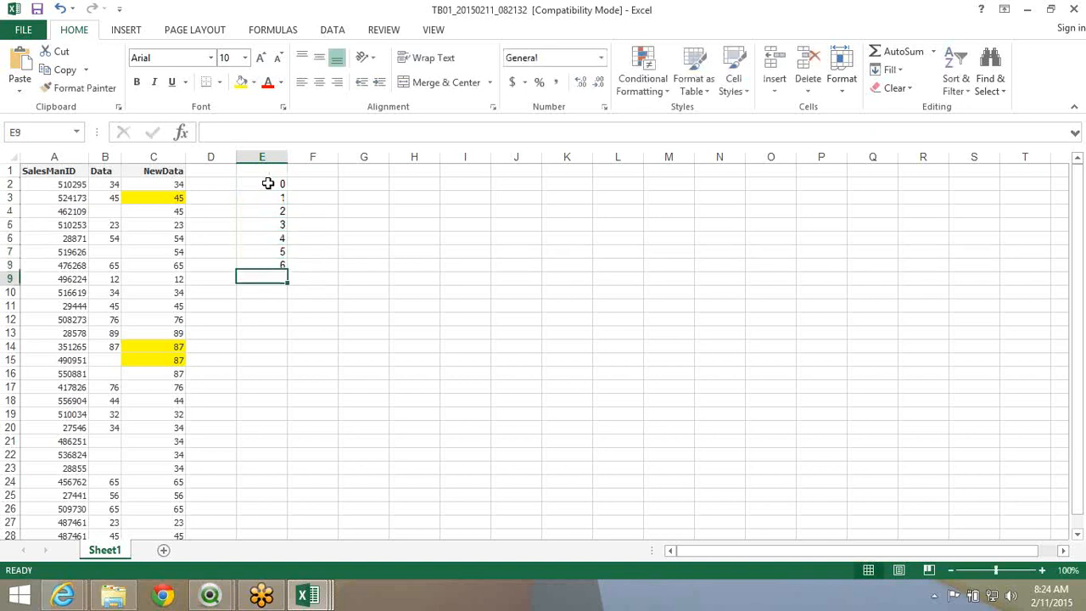
Continue the row numbering with 7 in cell E9 and 8 in cell E10
key(shift+space)
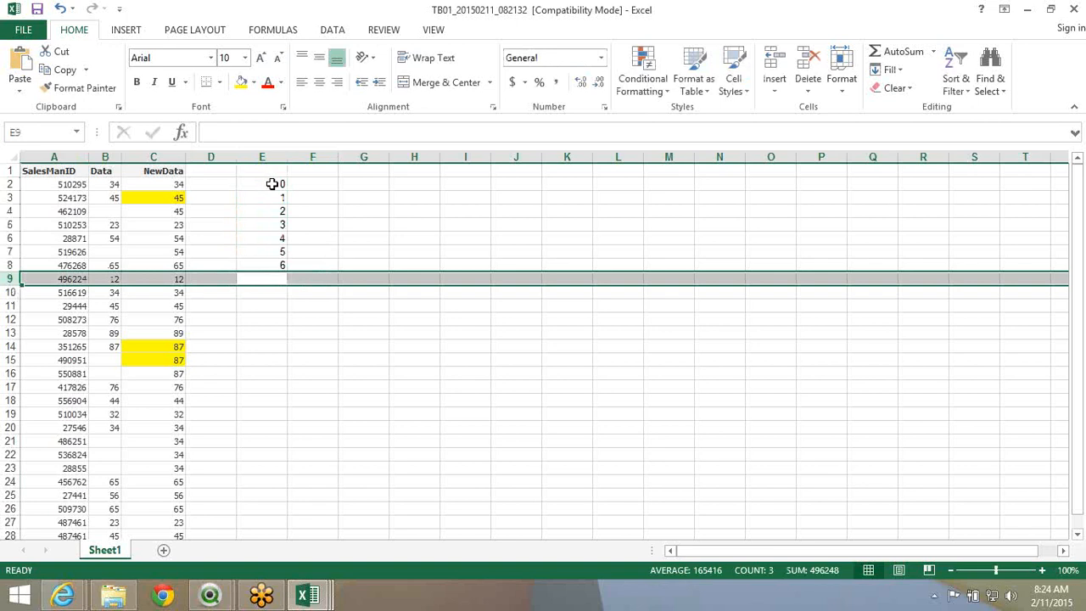
click(259, 279)
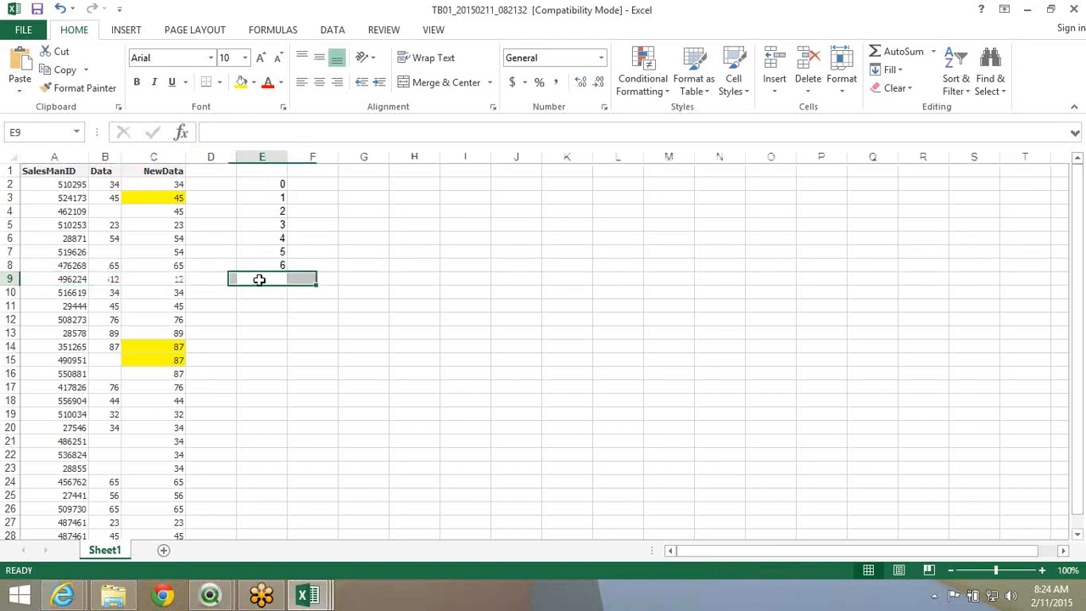
text(7)
key(Return)
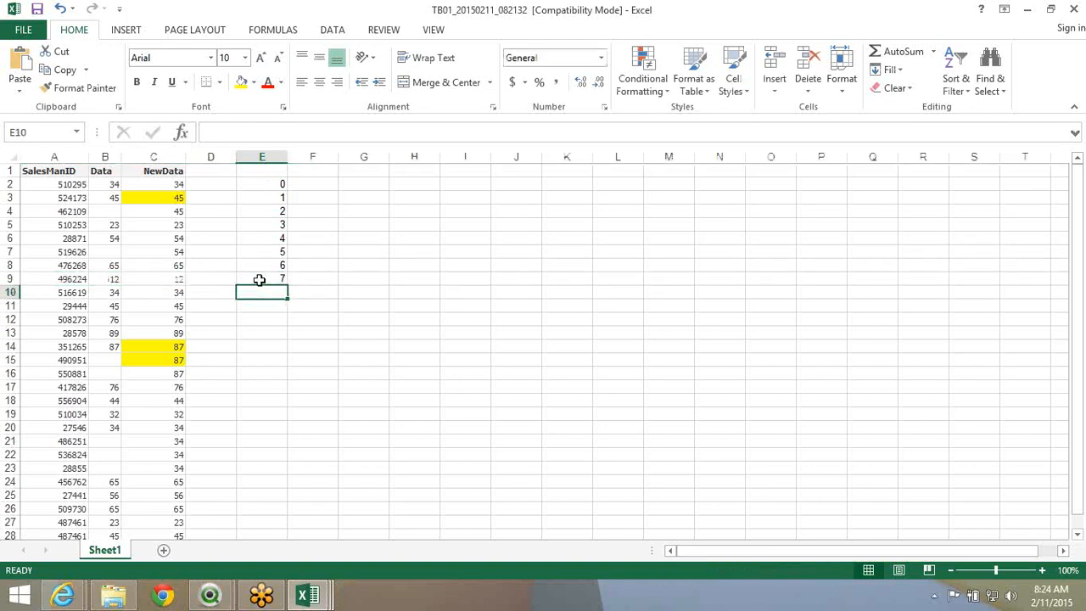
text(8)
key(Return)
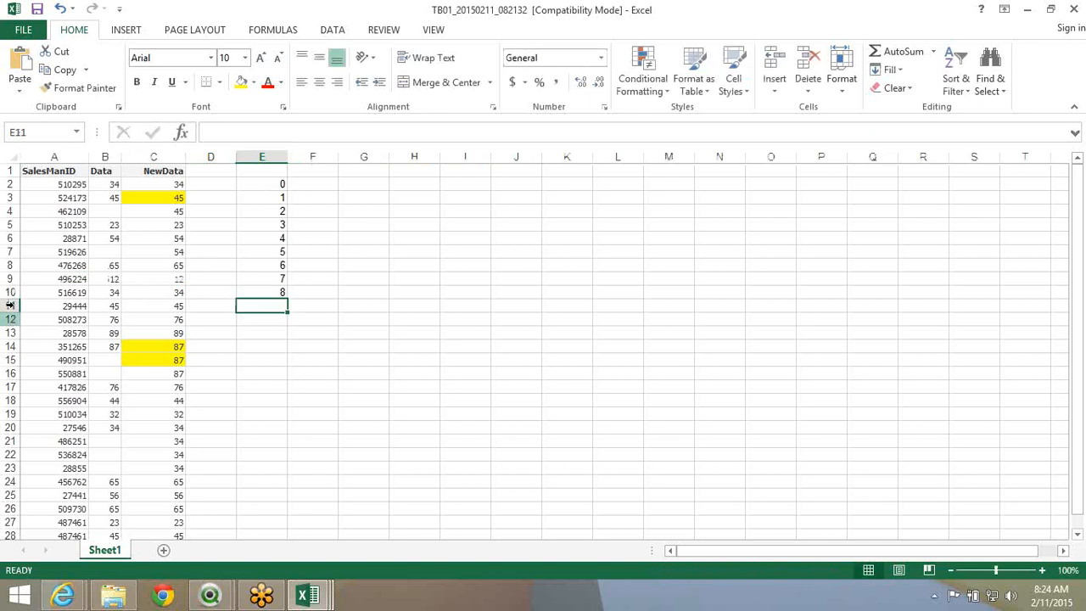
Highlight the whole of row 11 in yellow as the current row
drag(11, 299, 11, 300)
click(11, 309)
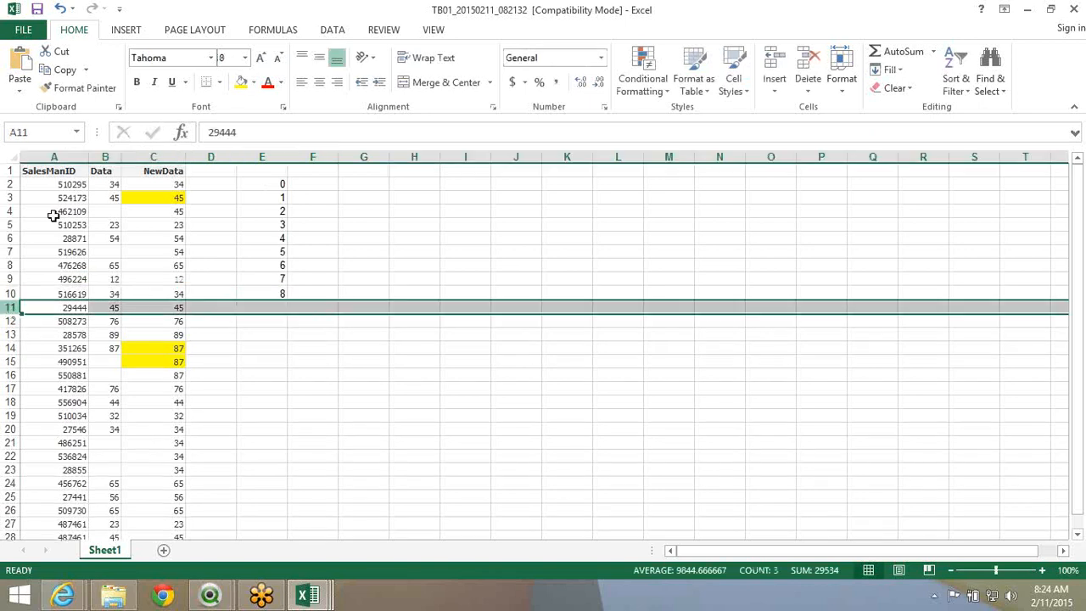
click(242, 82)
click(324, 291)
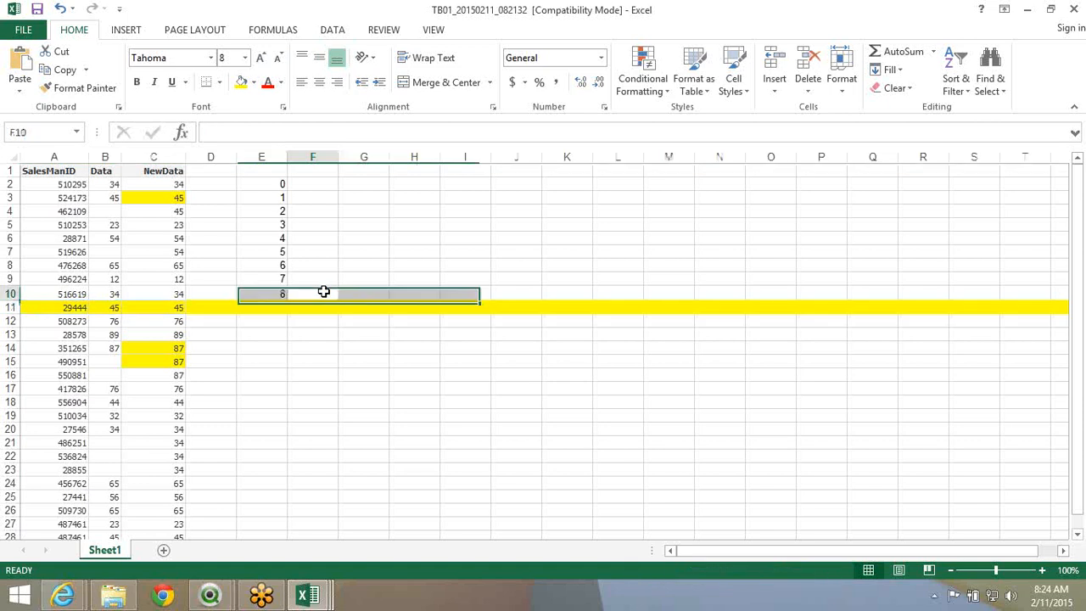
click(14, 309)
click(262, 294)
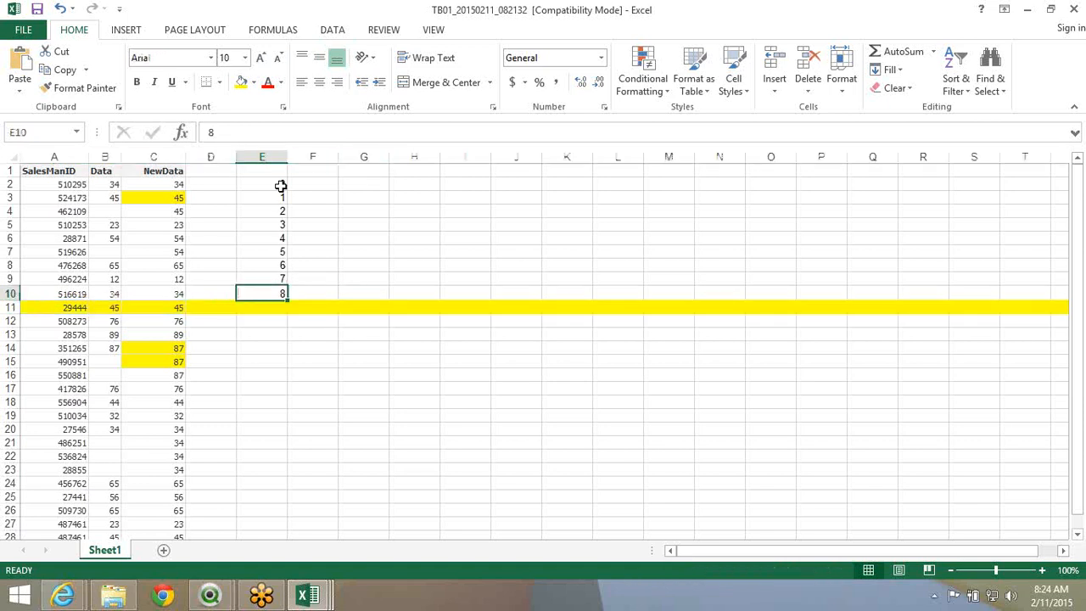
Enter the negative row offsets -1, -2 and -3 in cells F10, F9 and F8, counting upward from row 11
drag(281, 188, 281, 296)
click(307, 296)
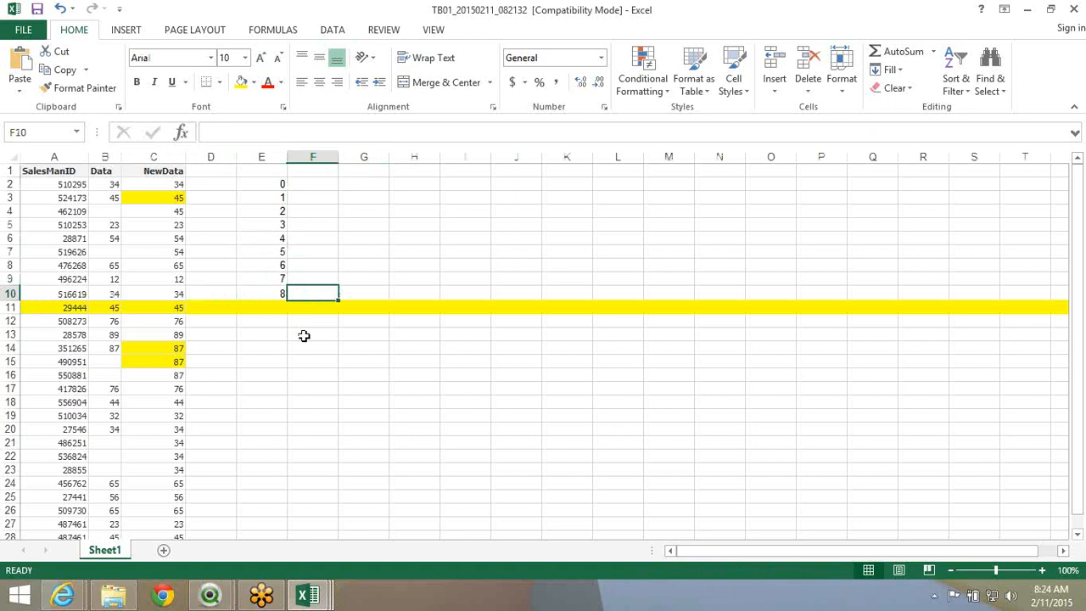
text(-1)
key(Return)
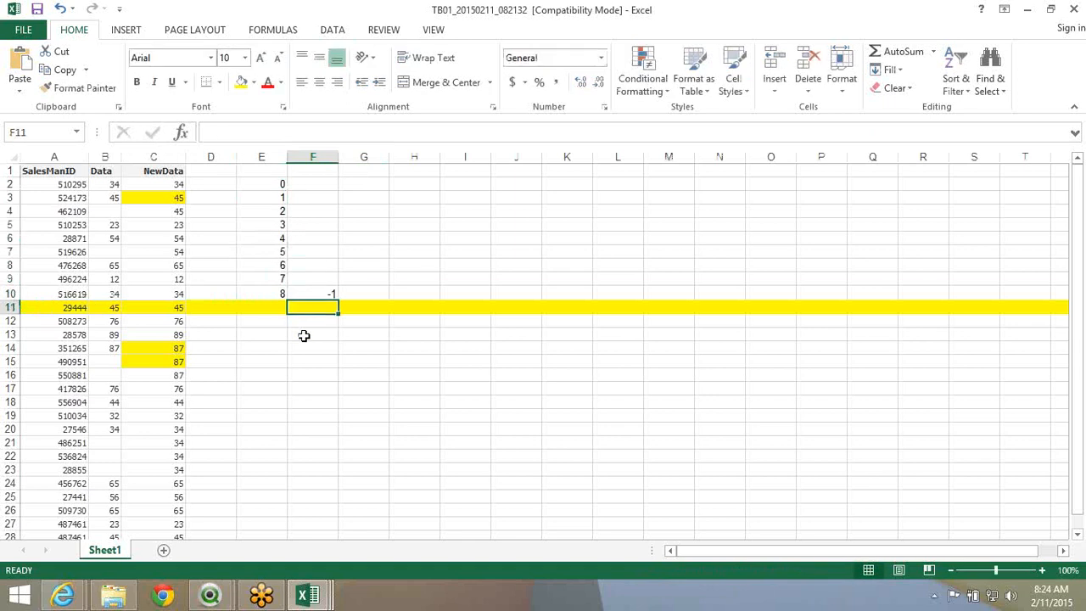
key(Up)
key(Up)
text(-2)
key(Return)
key(Up)
key(Up)
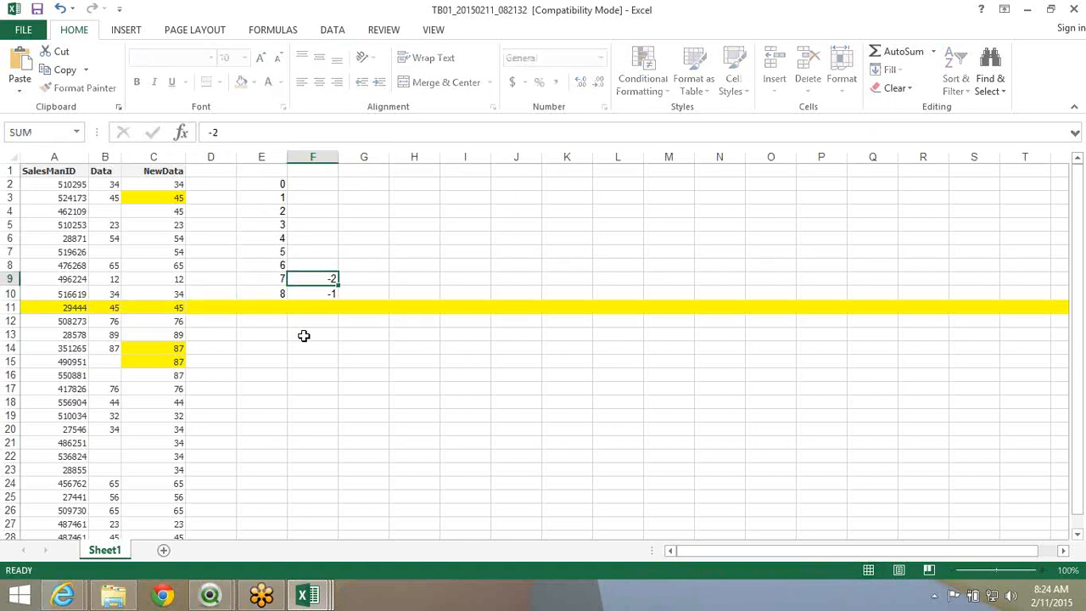
text(-3)
key(Return)
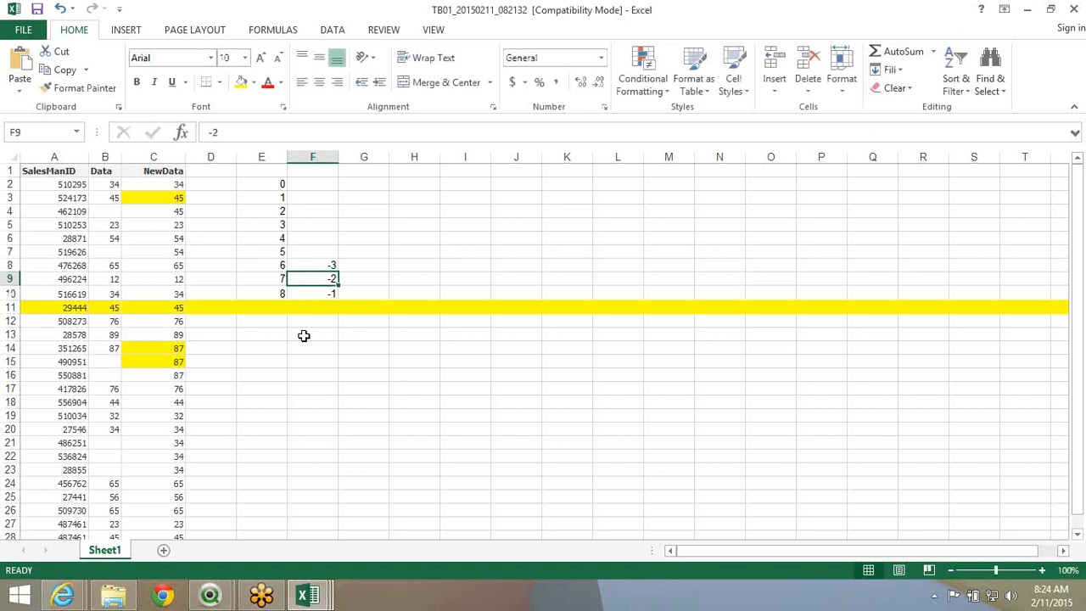
Extend the negative offsets up column F to -9 in cell F2 and compare both numberings for row 6
drag(310, 296, 337, 181)
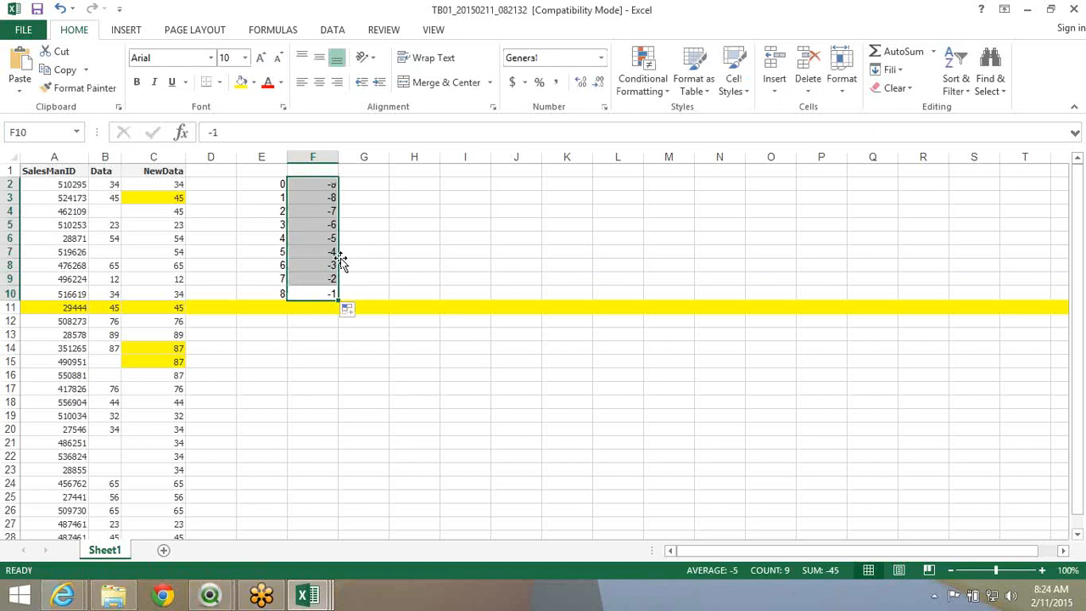
click(307, 252)
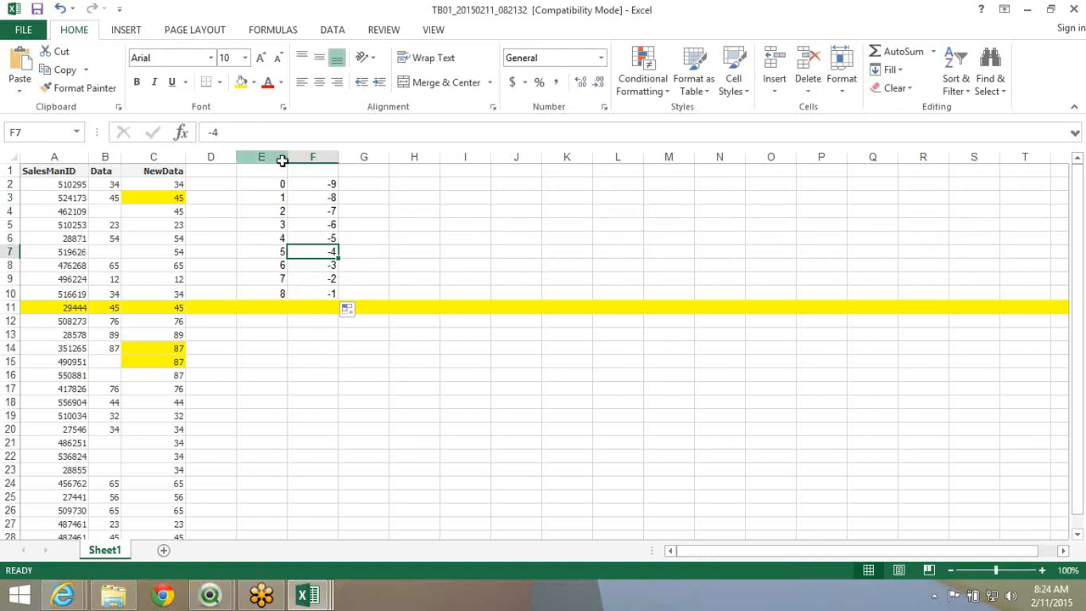
drag(282, 160, 313, 159)
click(7, 238)
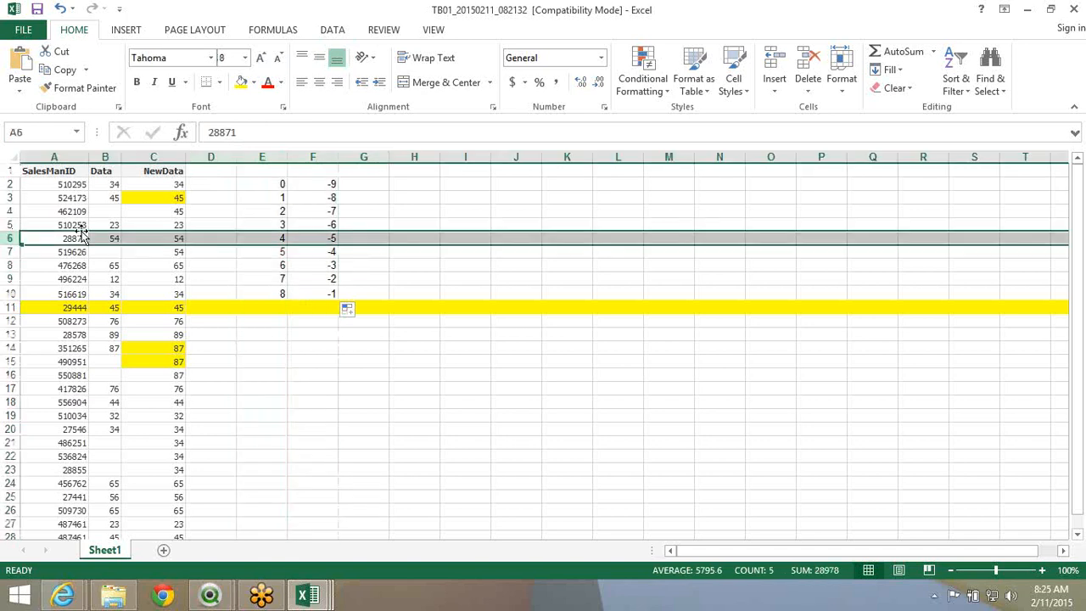
click(319, 308)
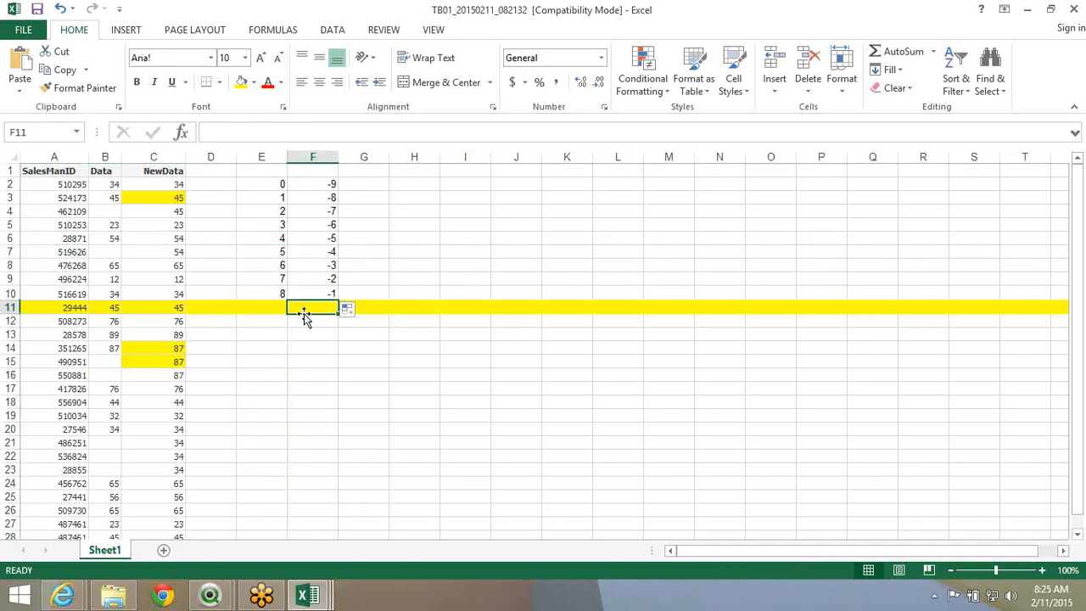
Enter the example expression Peek(NewData,-4 in cell H11
click(406, 305)
text(Pe)
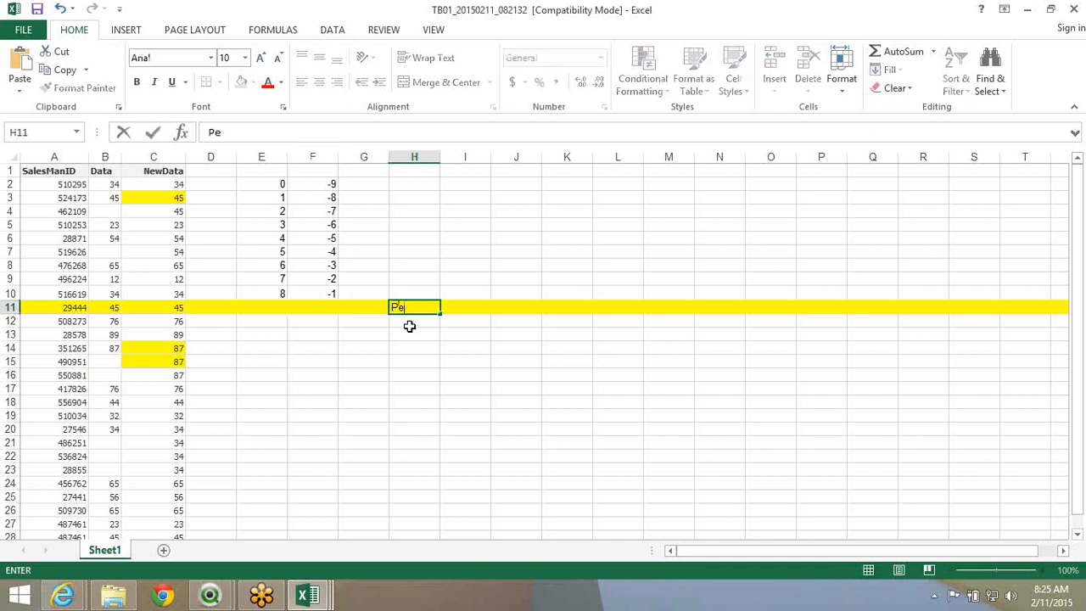
text(ek(NewData)
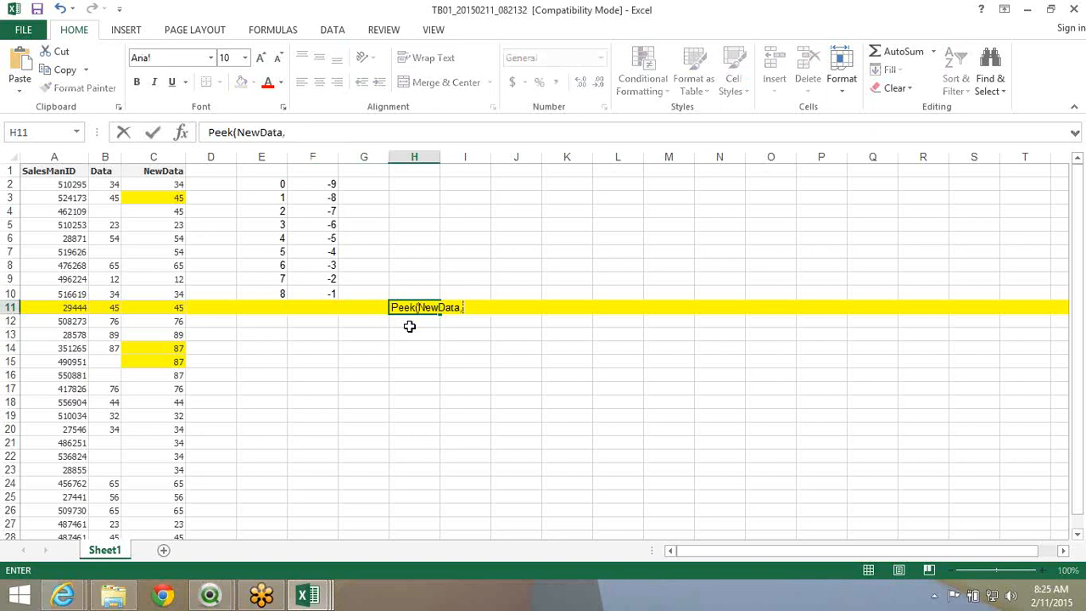
text(,-4)
Examine which data rows the offsets -4, -3 and -1 and the row number 0 point to
drag(333, 252, 51, 252)
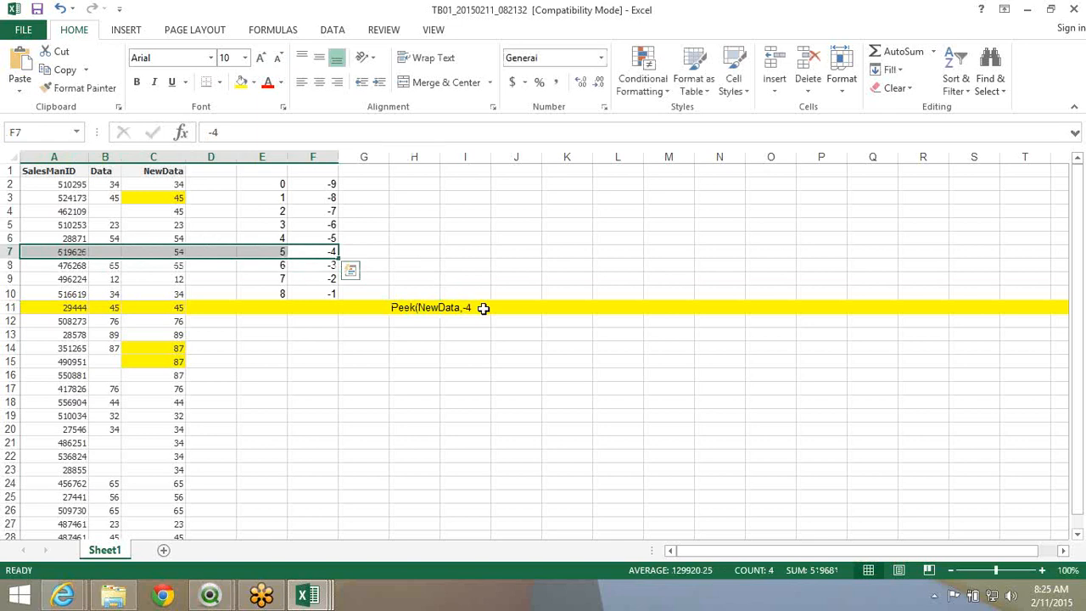
click(419, 308)
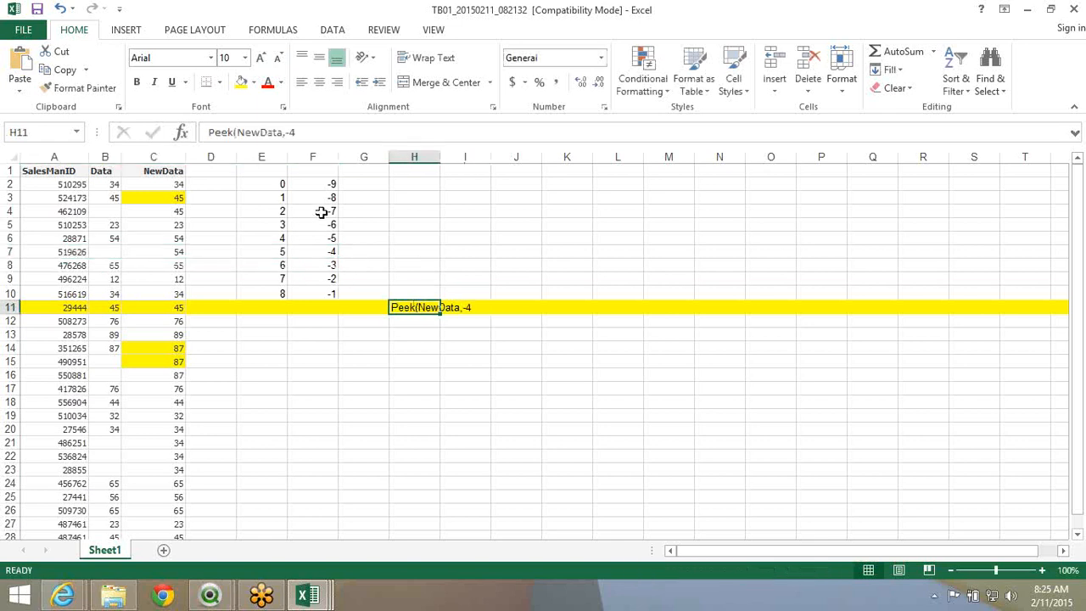
drag(327, 265, 162, 264)
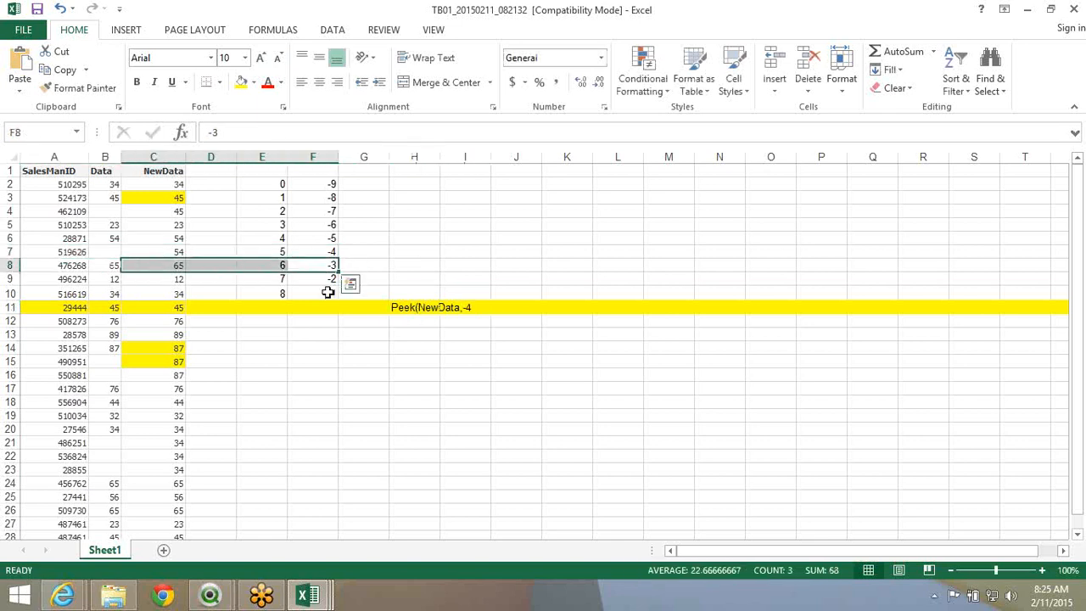
drag(326, 292, 30, 293)
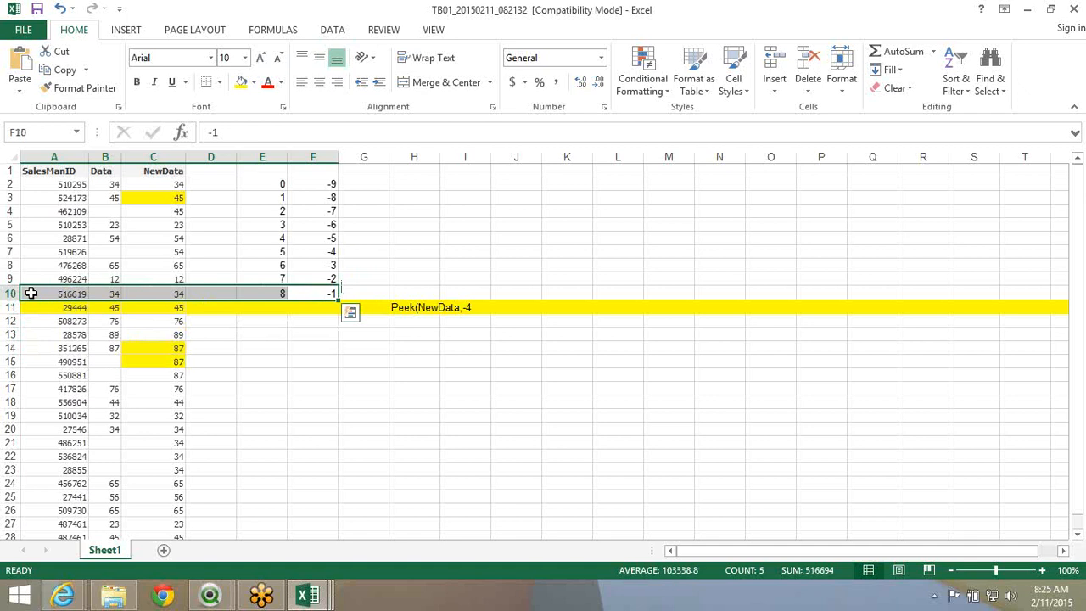
drag(253, 186, 8, 184)
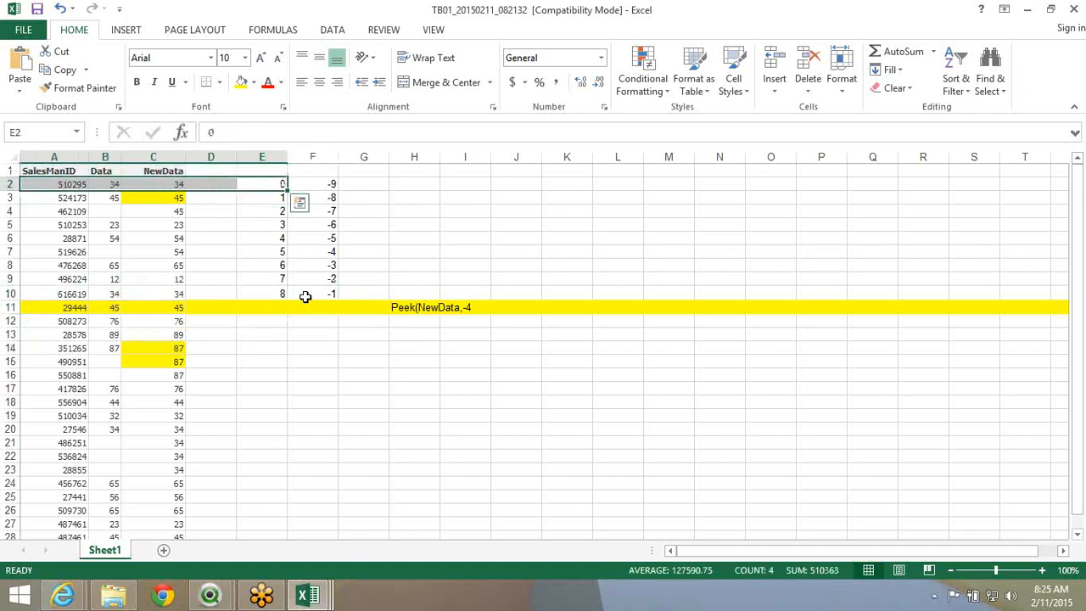
Compare the positive and negative row numbers in columns E and F for the rows above row 11
drag(300, 294, 264, 183)
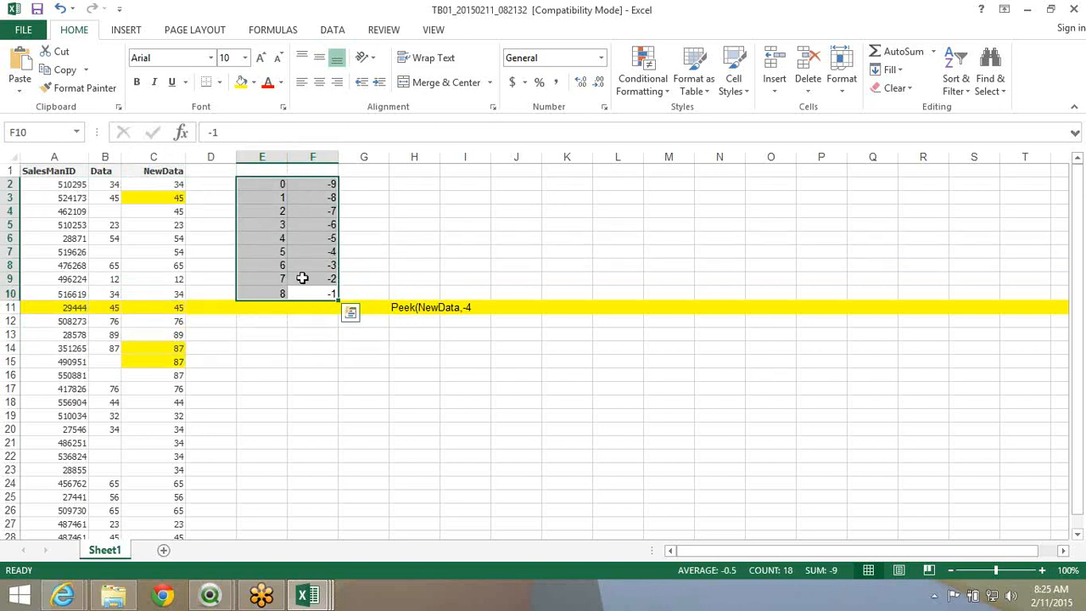
drag(300, 278, 277, 226)
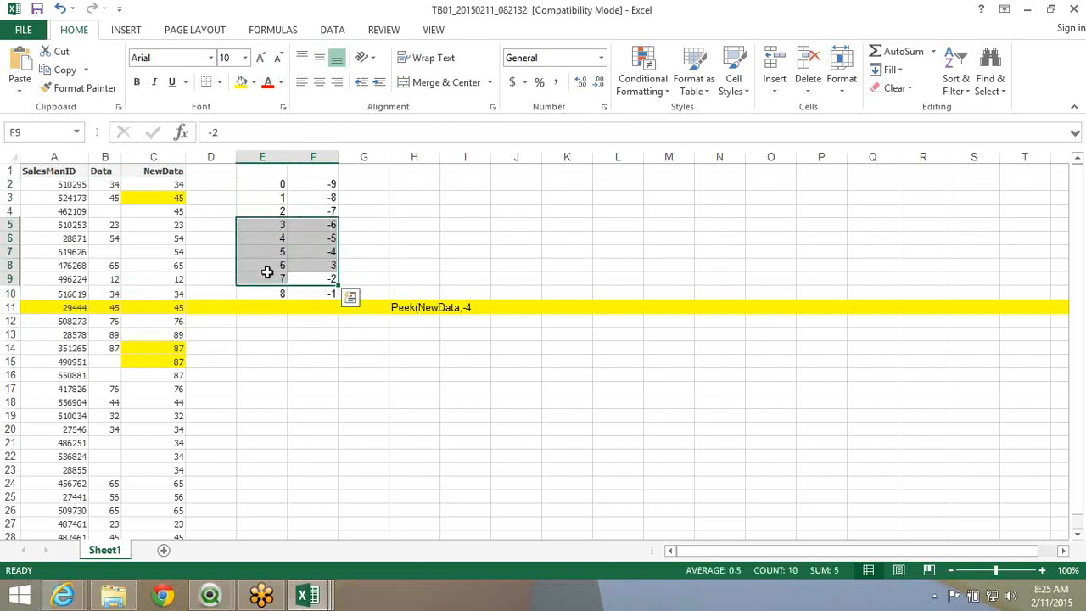
click(318, 294)
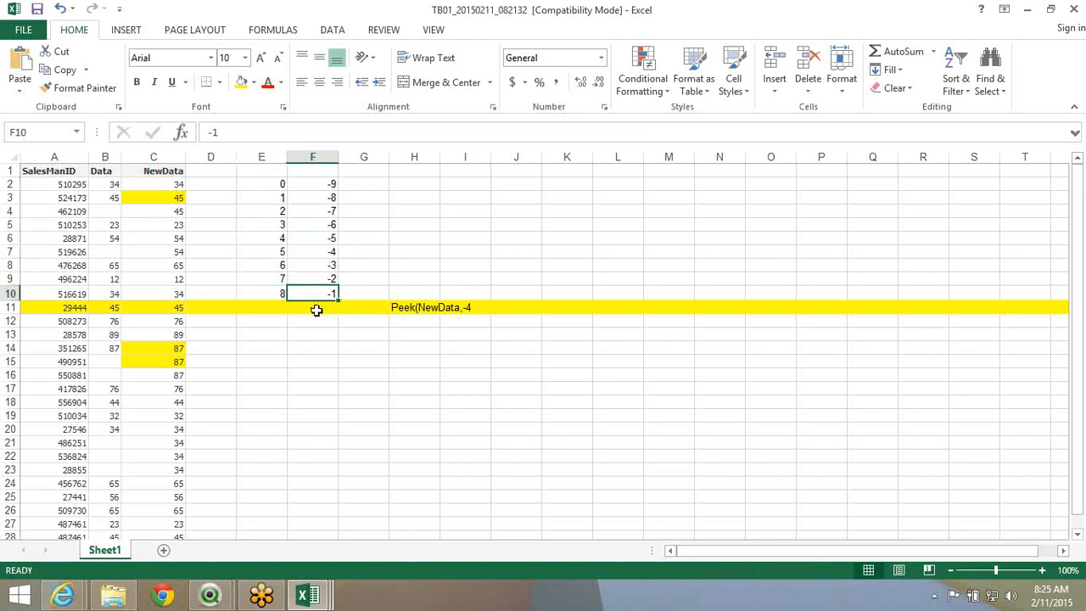
Remove the fill from row 11 and highlight the whole of row 15 in yellow
click(4, 308)
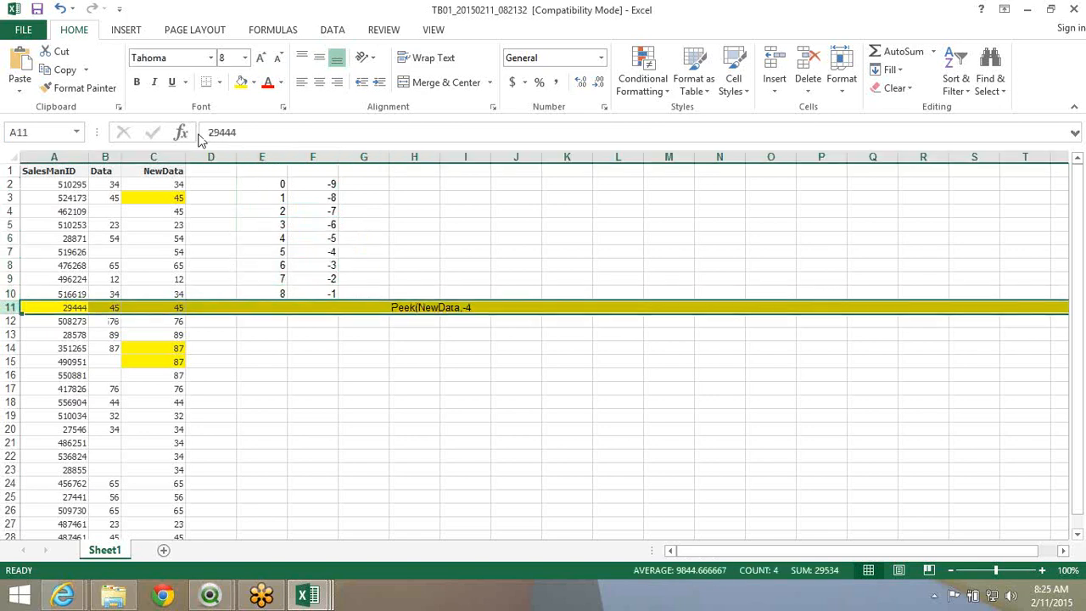
click(254, 82)
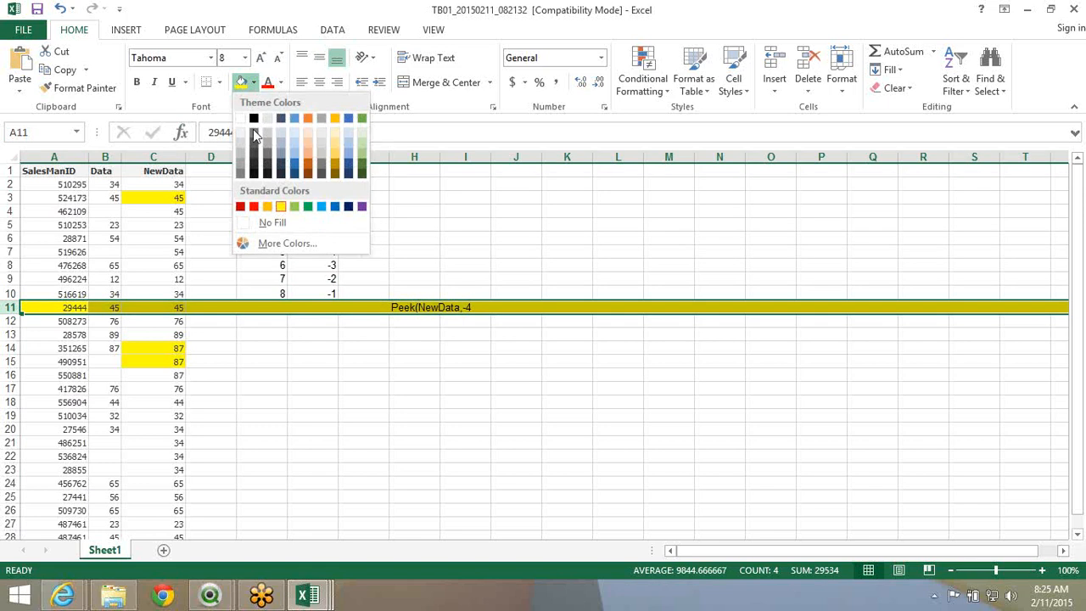
click(260, 223)
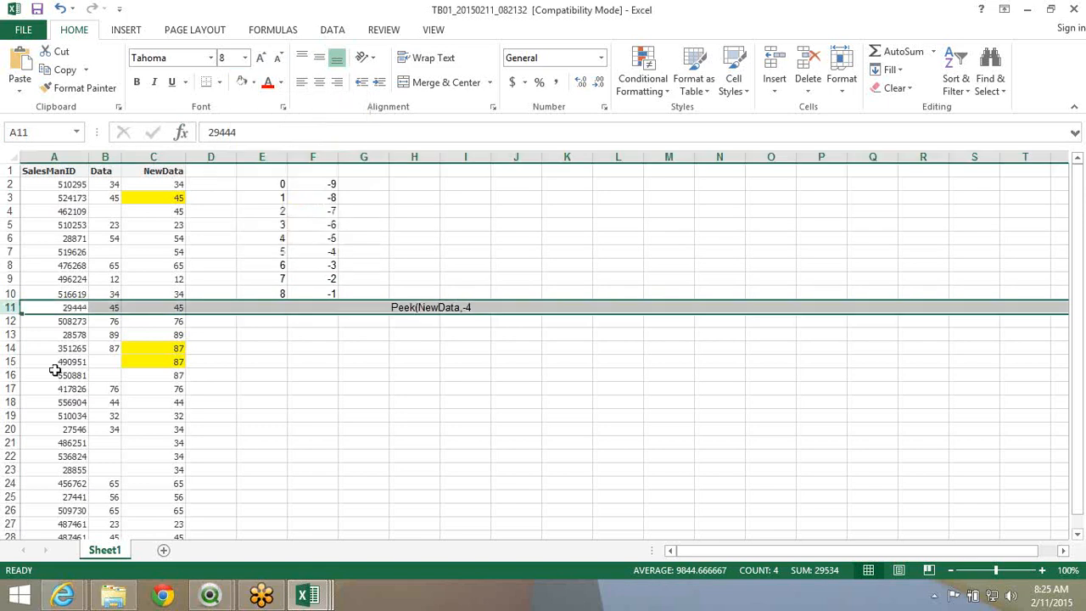
click(6, 361)
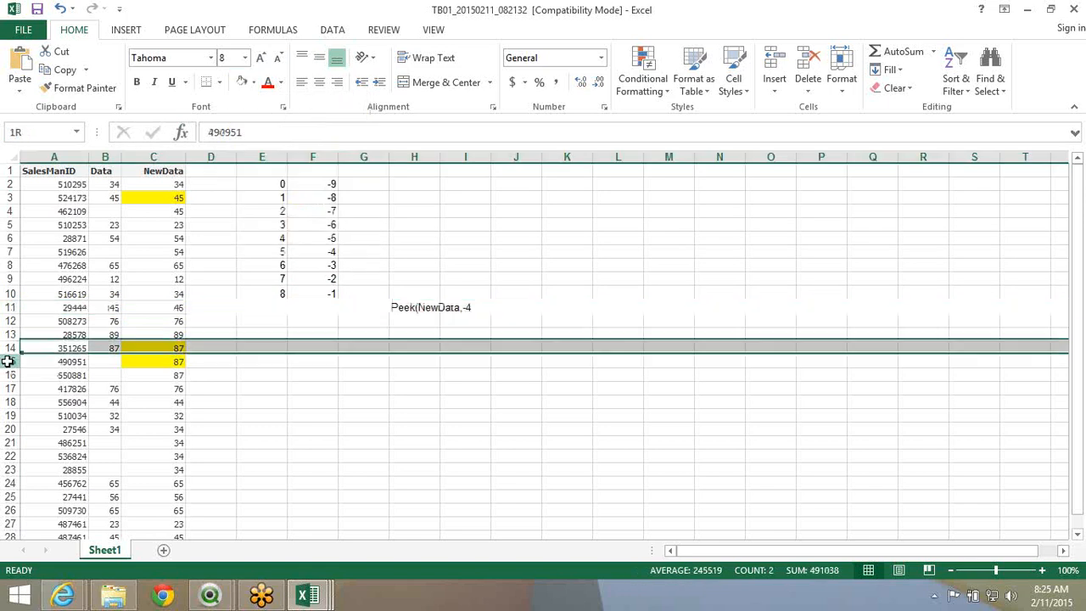
click(253, 82)
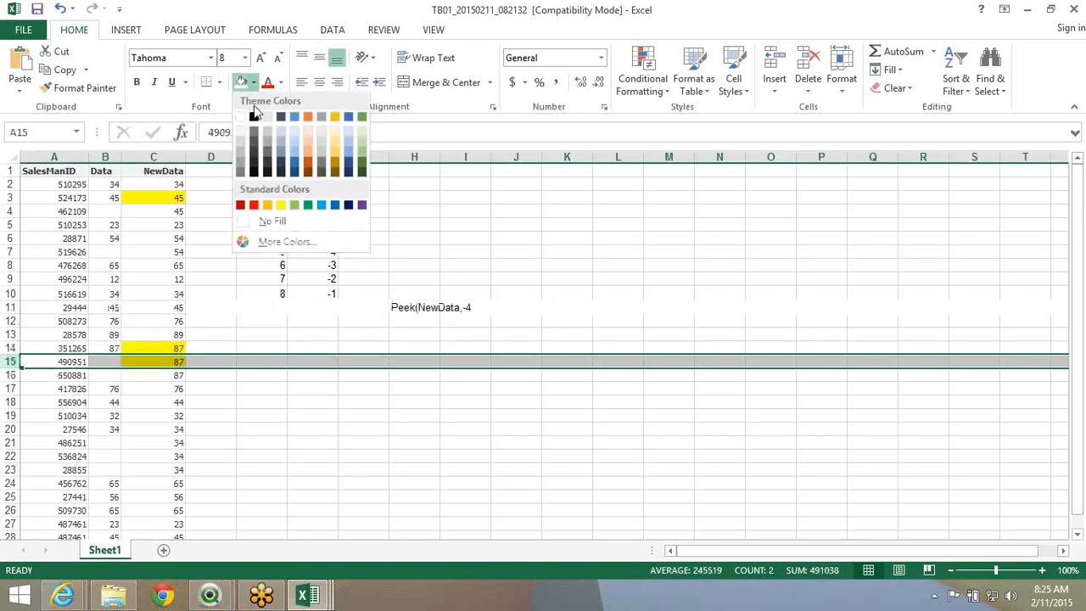
click(281, 205)
Extend the positive row numbers in column E down to 12 in cell E14
click(278, 266)
drag(278, 278, 283, 355)
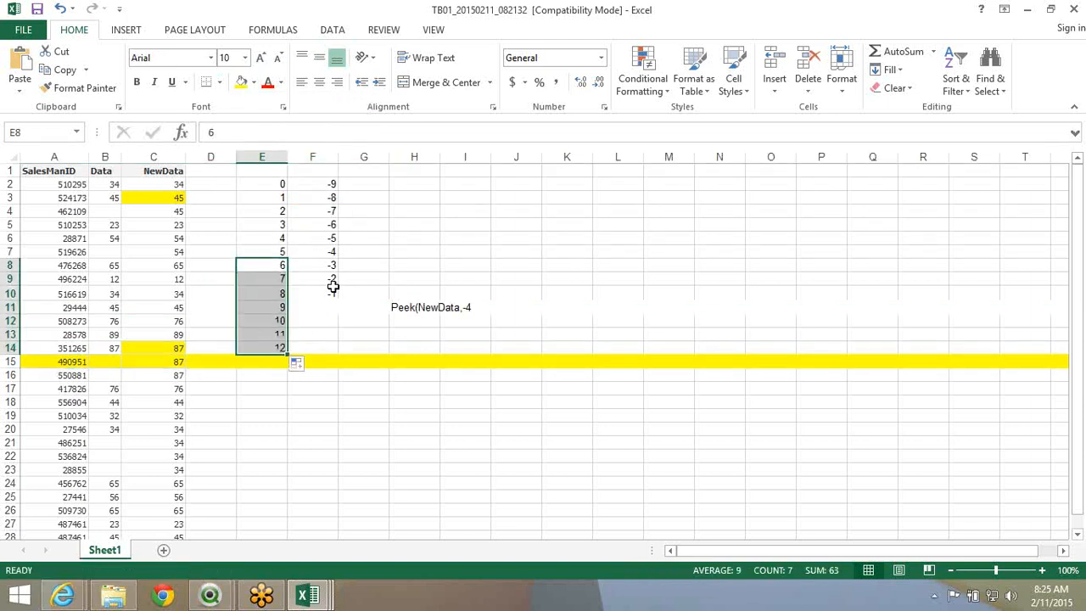
drag(330, 288, 320, 240)
key(ctrl+c)
key(Escape)
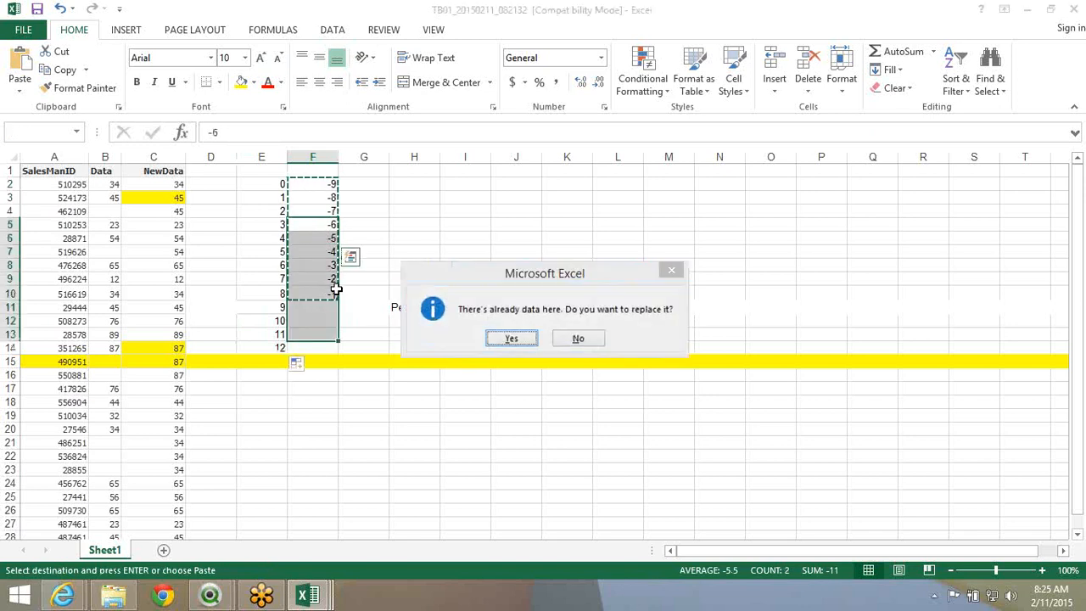
click(323, 349)
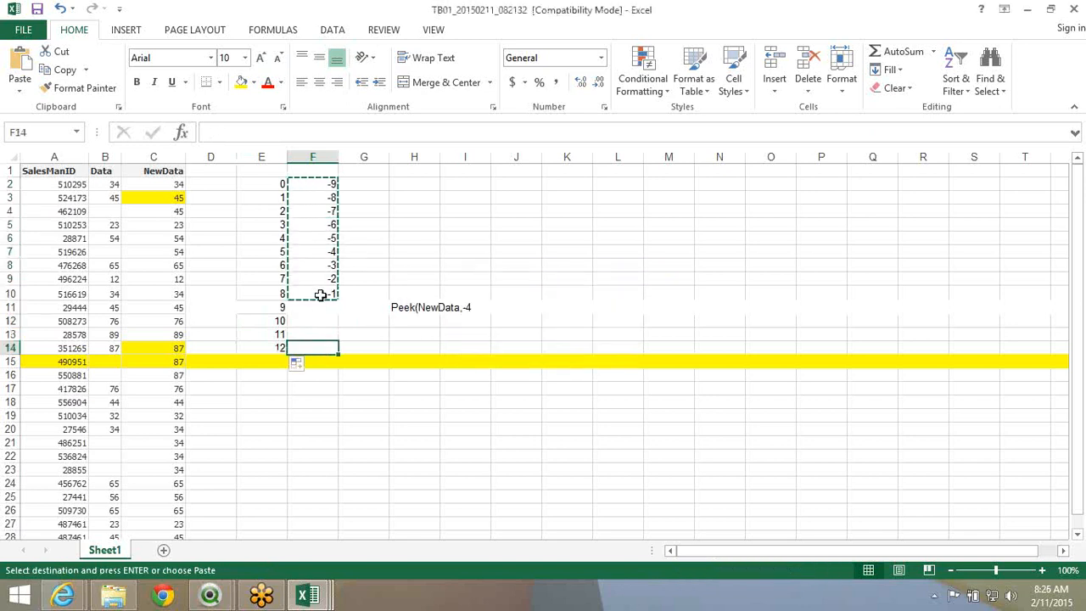
Copy the offsets -3 to -1 into F12:F14 and extend the series up column F to -13 in F2
drag(318, 294, 317, 268)
key(ctrl+c)
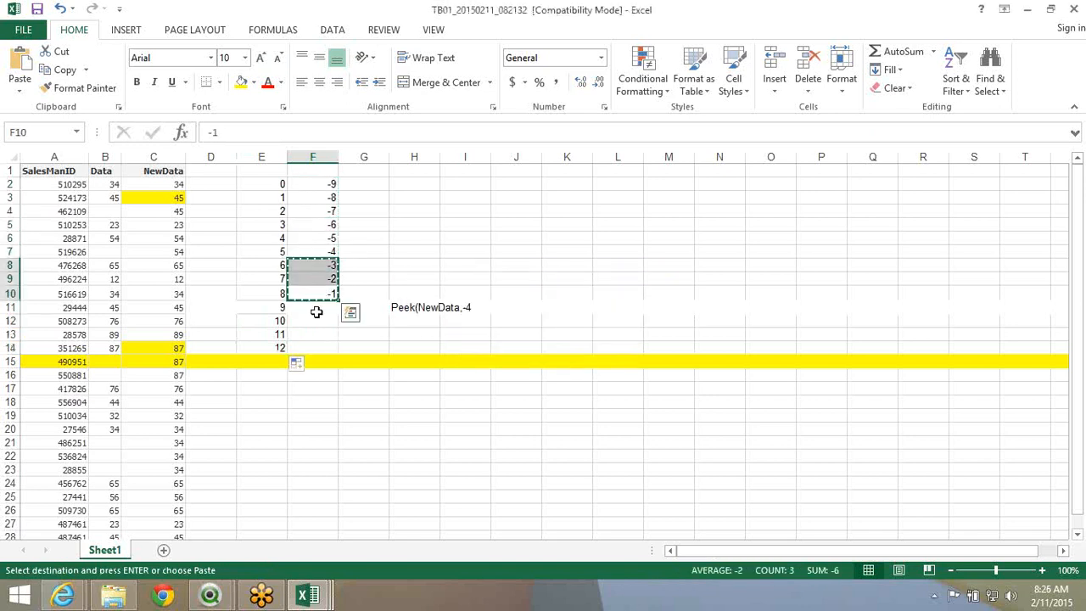
click(315, 311)
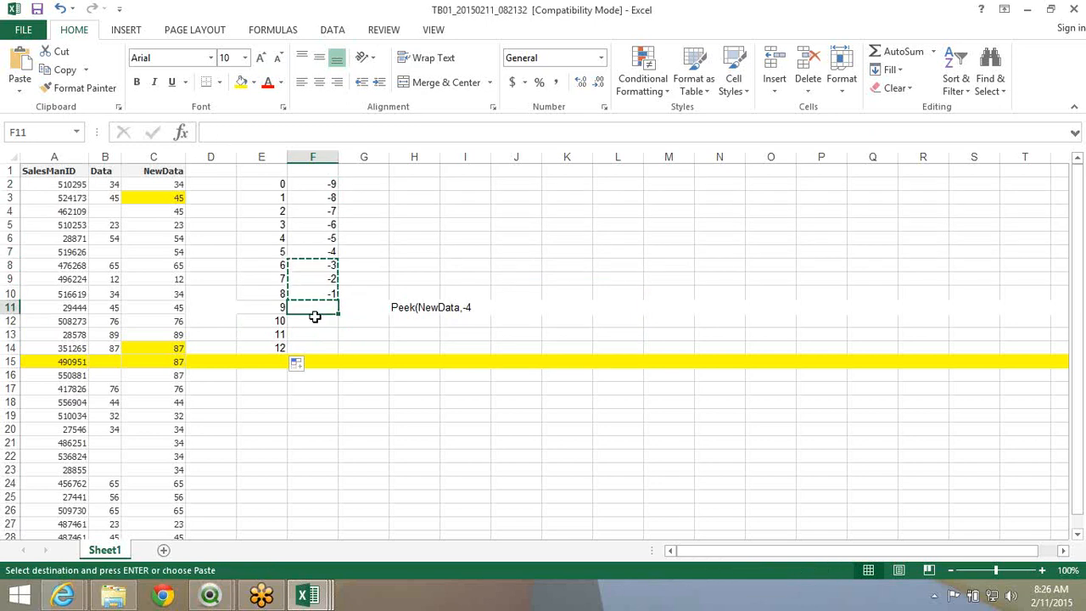
click(315, 321)
key(ctrl+v)
drag(337, 355, 327, 185)
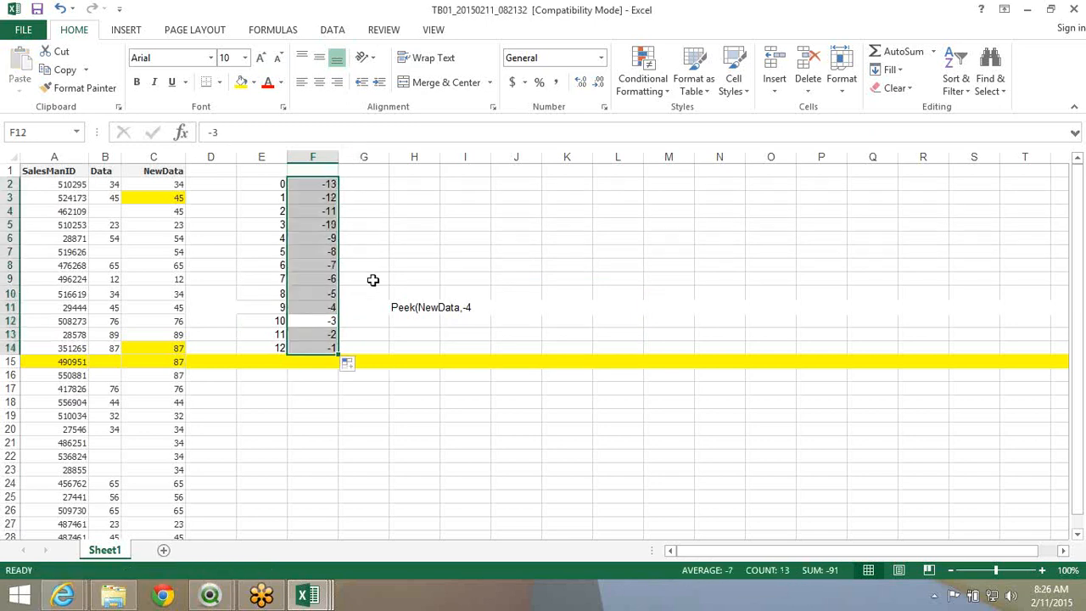
click(373, 280)
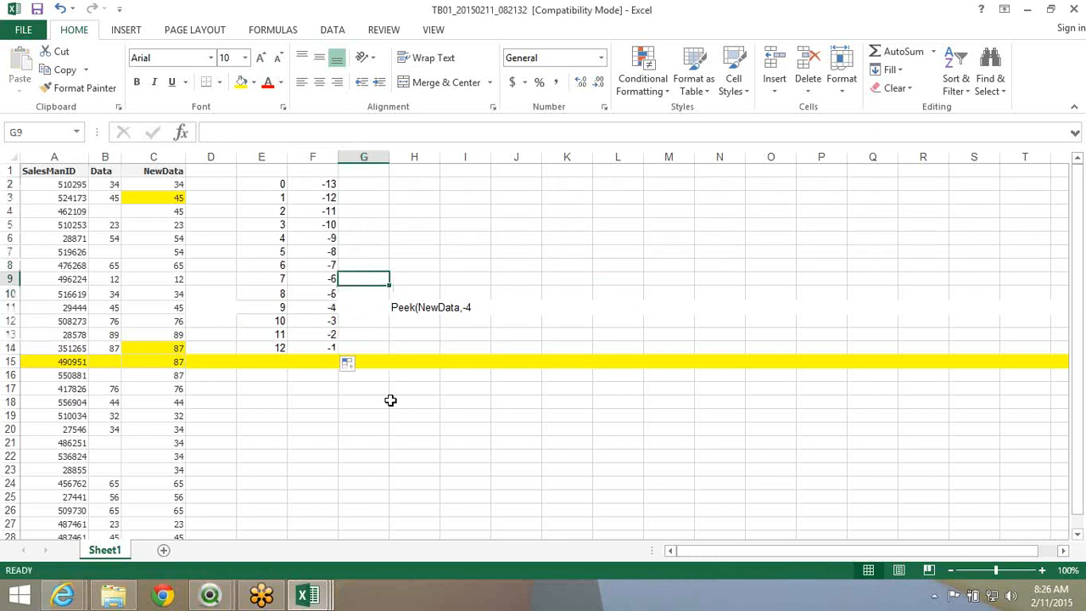
Examine how the row numbers 0 to 12 and the offsets -1 to -13 locate the rows above row 15
click(263, 351)
click(1067, 92)
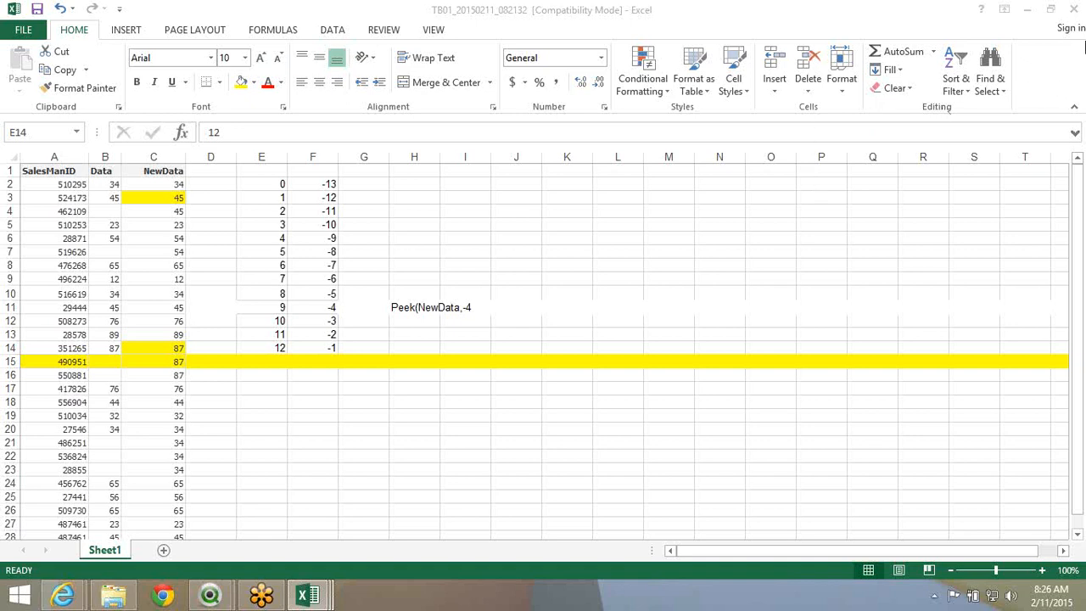
click(266, 346)
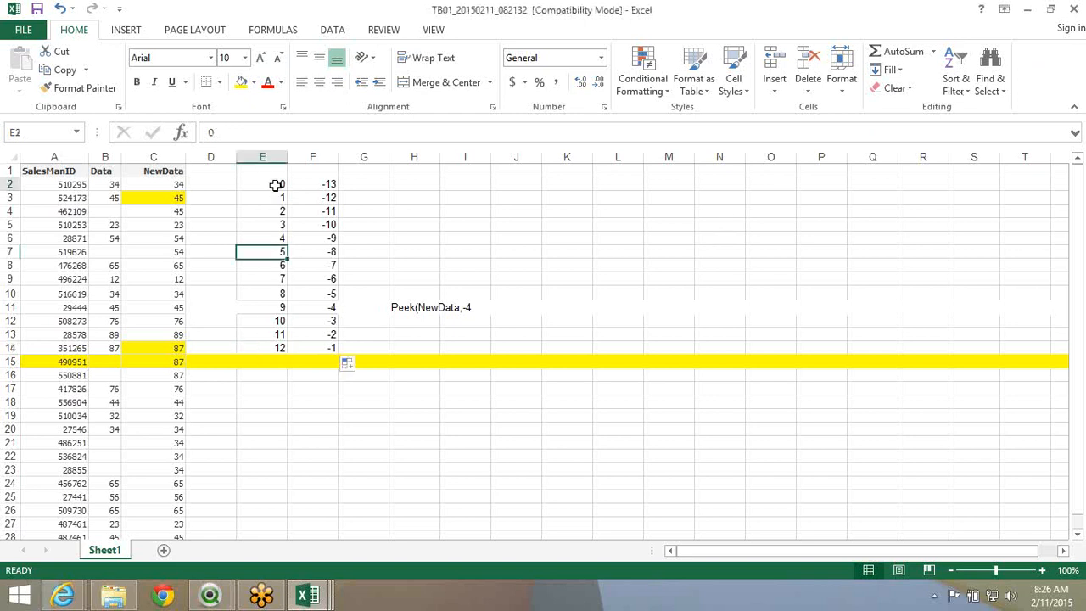
drag(274, 184, 280, 346)
click(279, 349)
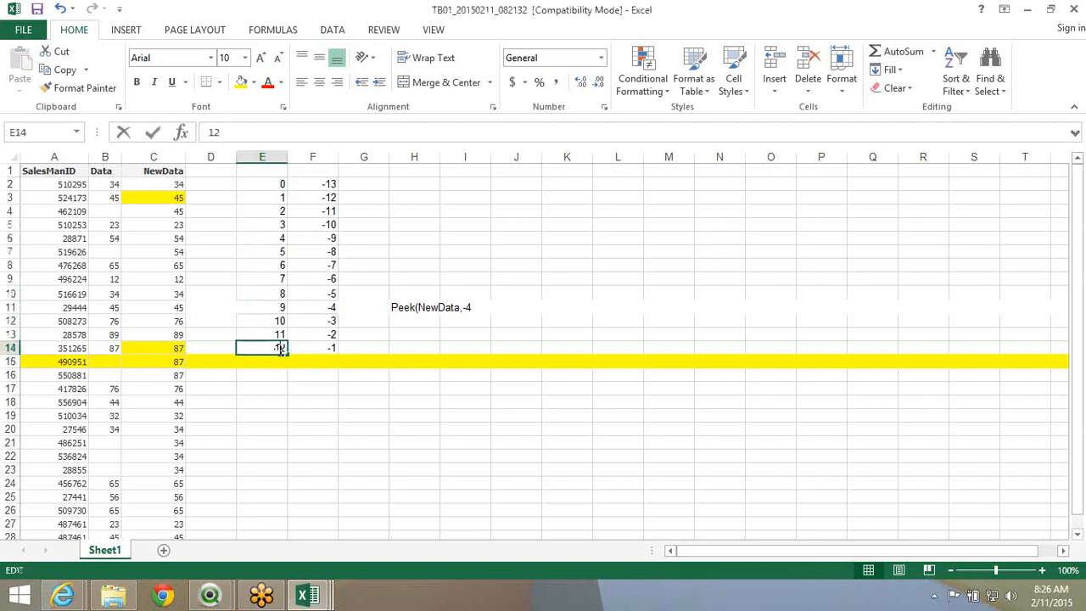
click(310, 389)
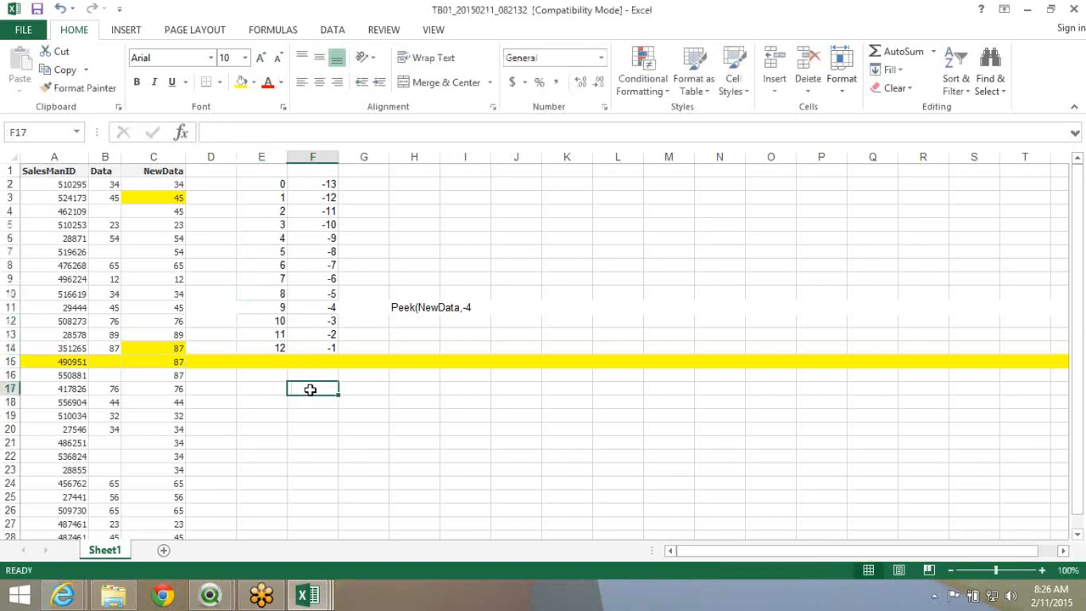
drag(308, 388, 316, 223)
click(321, 347)
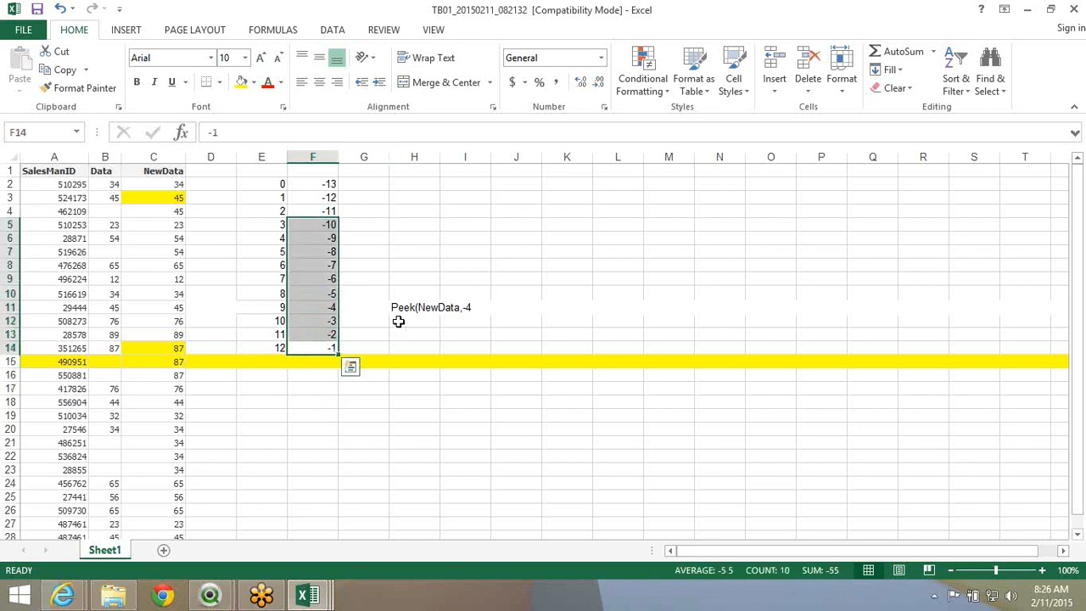
click(448, 319)
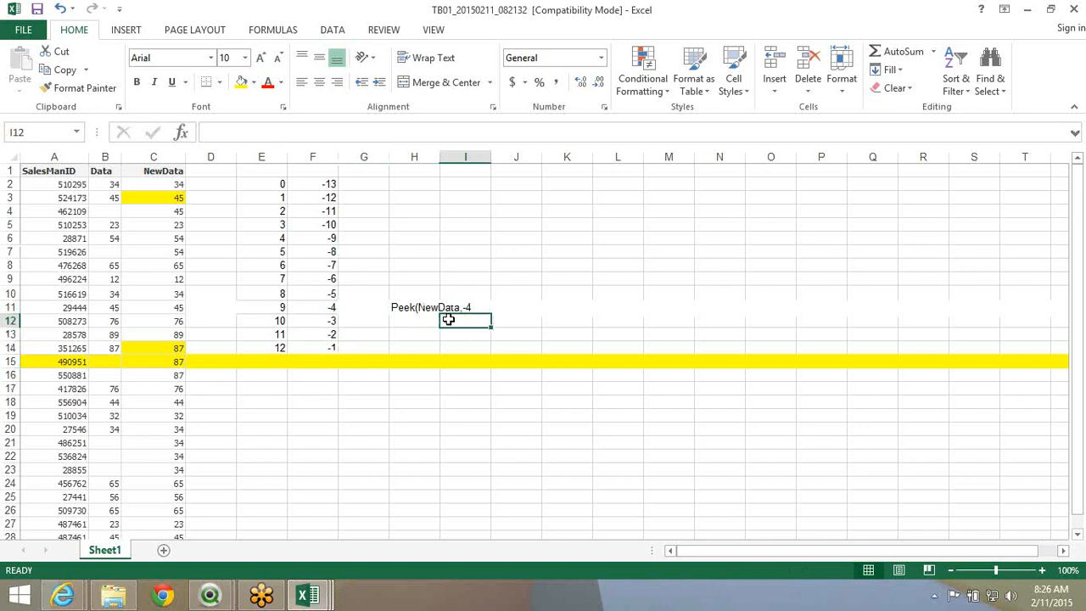
click(1059, 260)
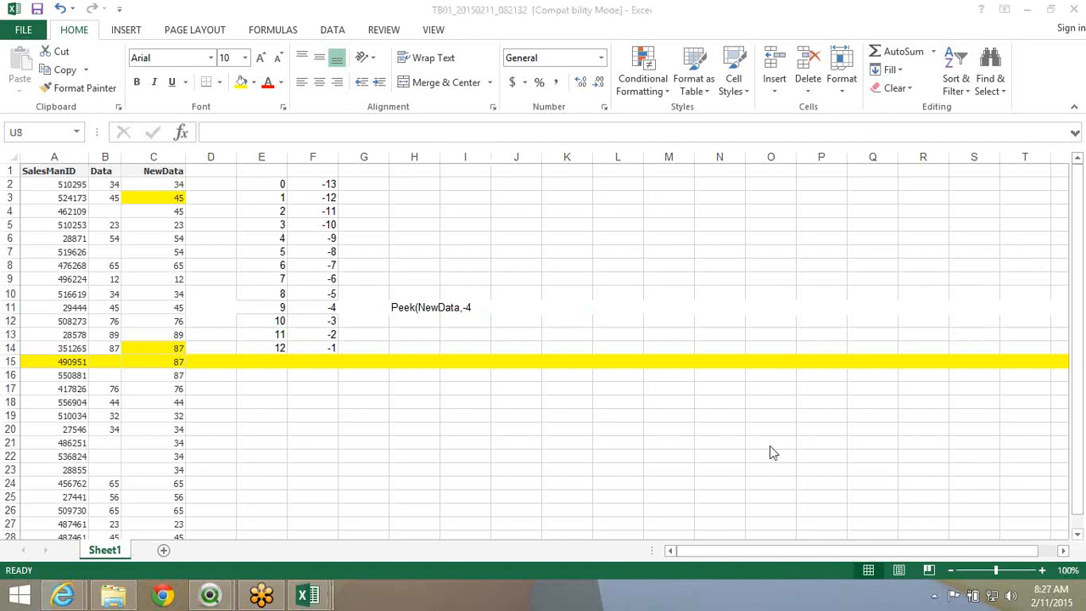
click(686, 363)
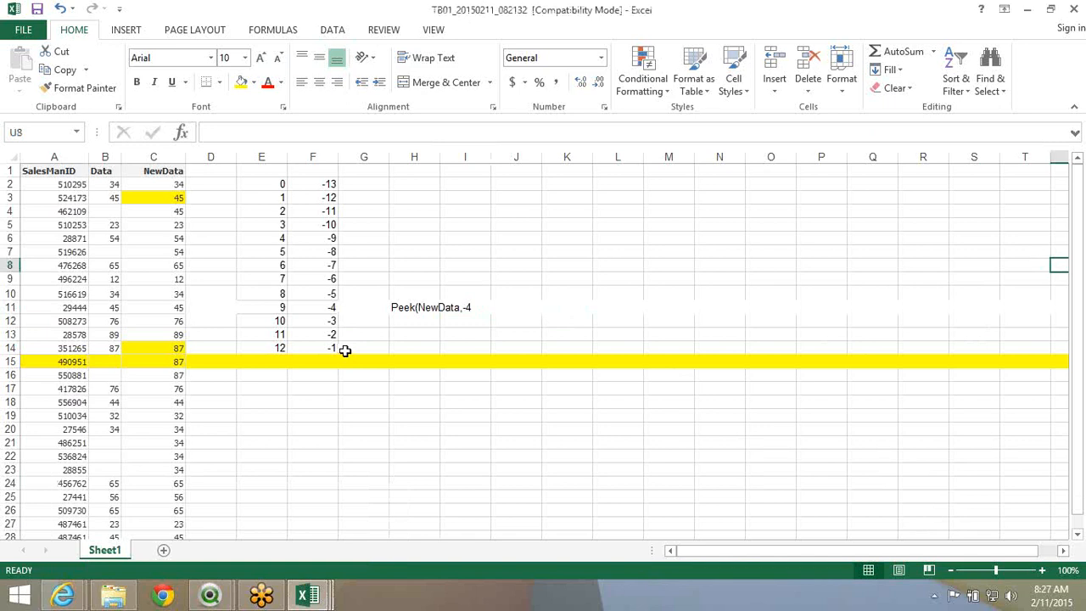
click(72, 364)
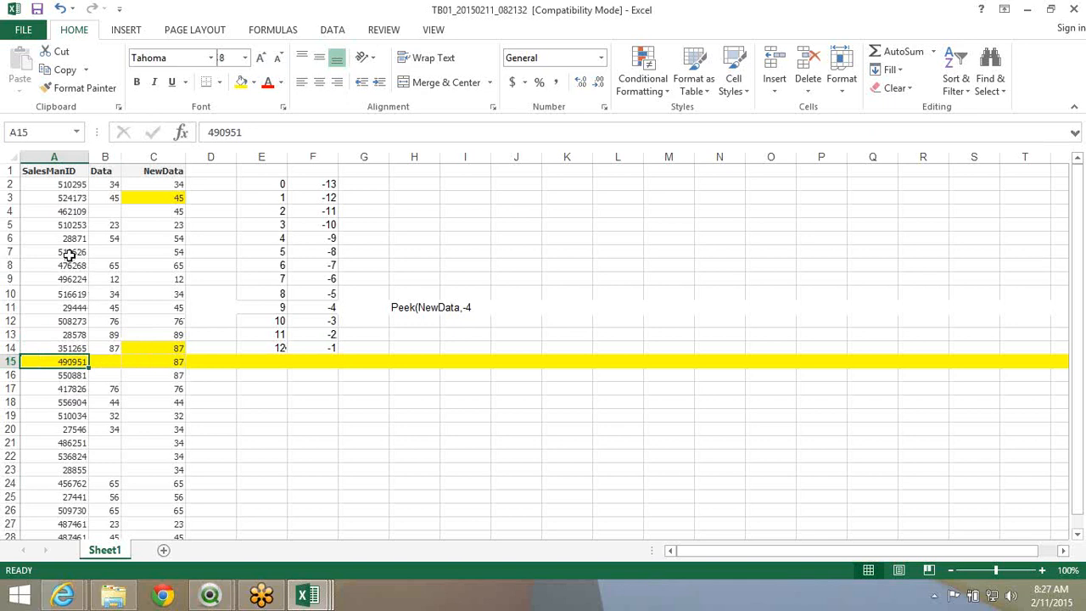
Try clearing the SalesManID and Data cells in row 7, and undo each deletion
click(69, 255)
key(Delete)
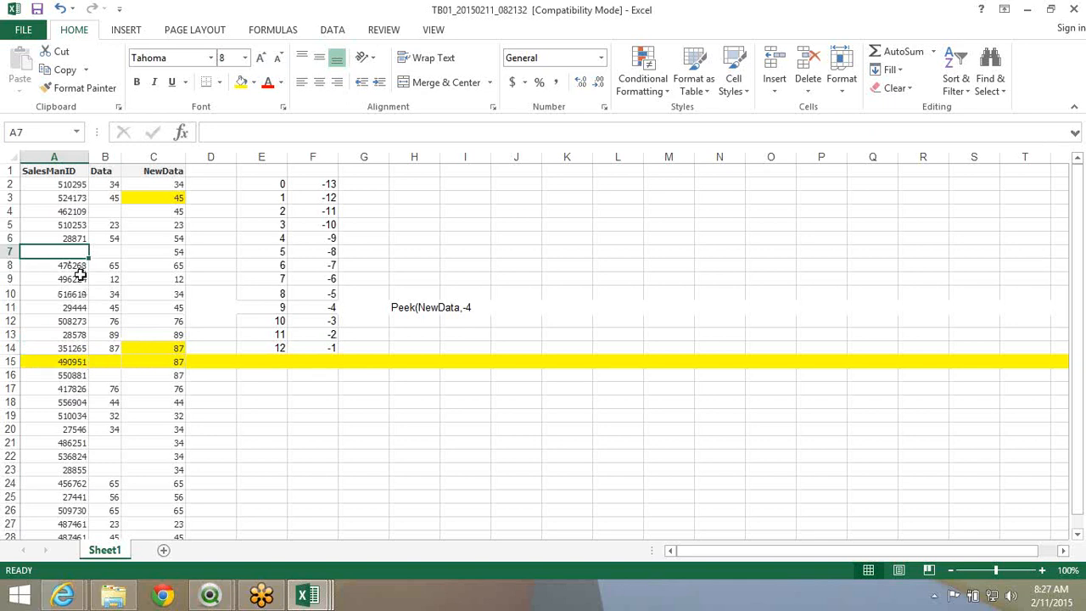
key(ctrl+z)
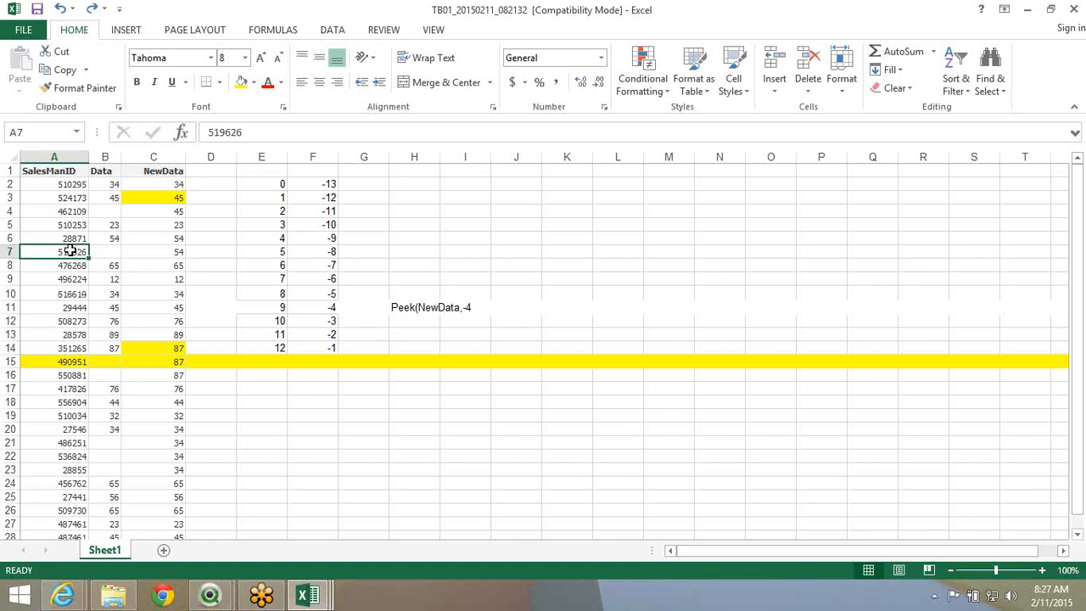
key(Delete)
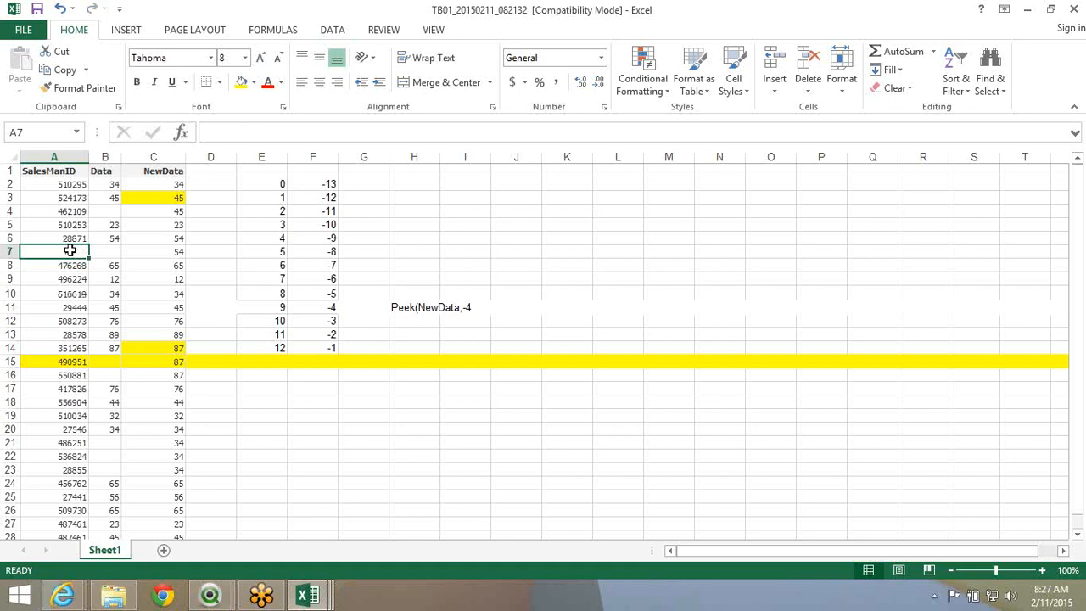
click(170, 252)
mouse_move(87, 252)
mouse_down()
mouse_move(106, 252)
mouse_move(95, 252)
mouse_up()
click(67, 252)
key(ctrl+z)
key(Delete)
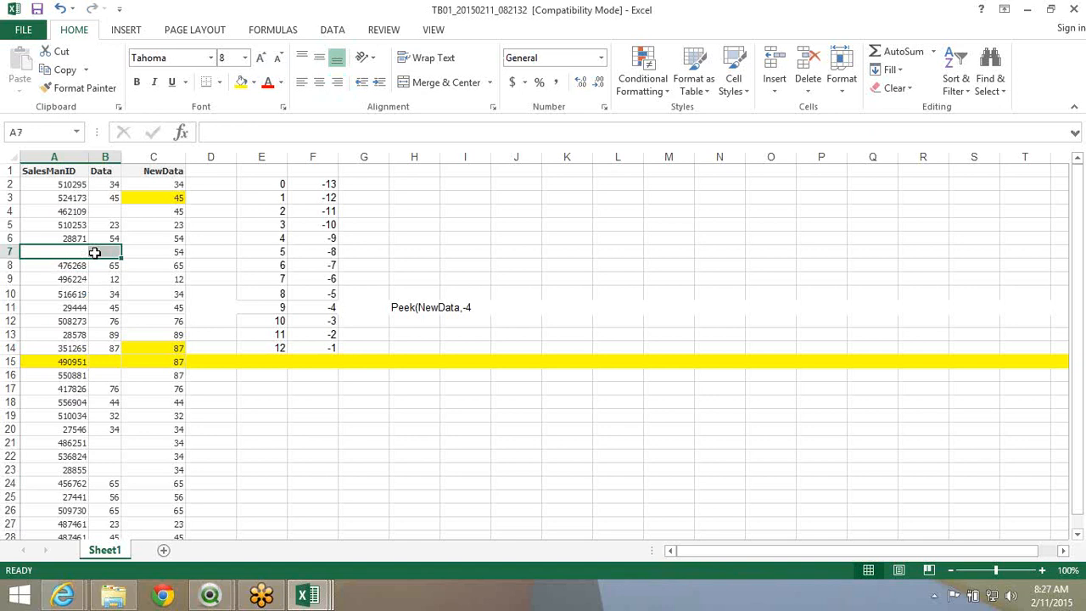
key(ctrl+z)
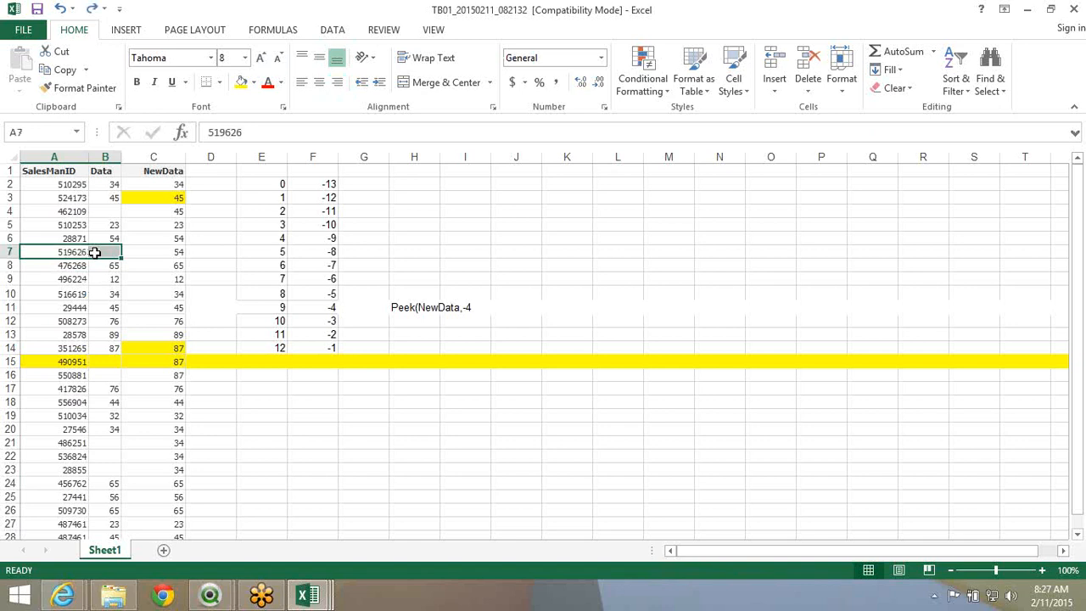
Clear the SalesManID and Data values of the first record in cells A2 and B2
click(75, 213)
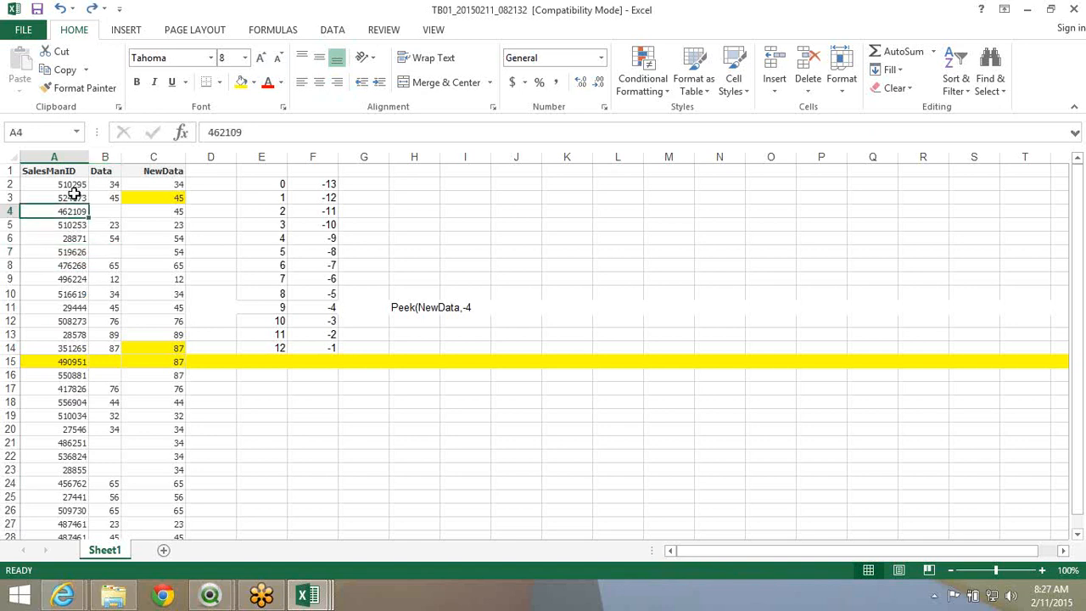
click(75, 194)
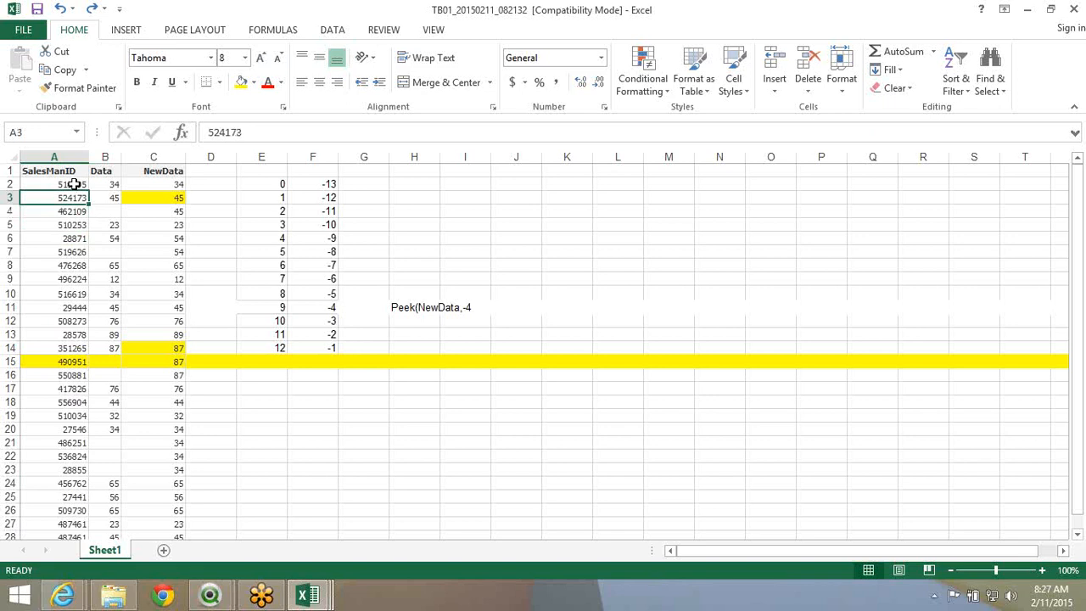
drag(75, 185, 110, 185)
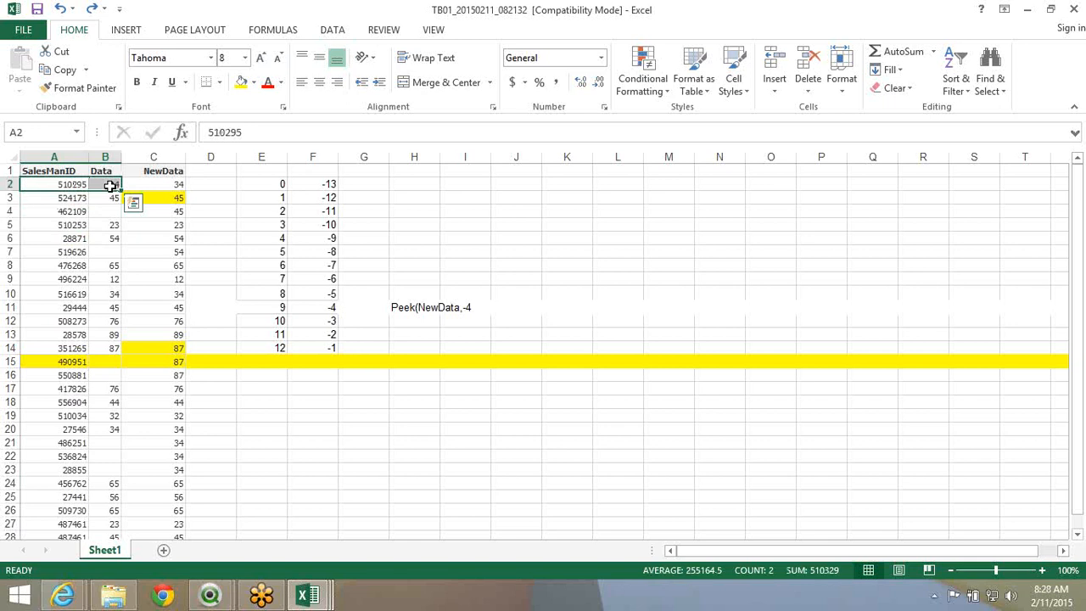
click(111, 185)
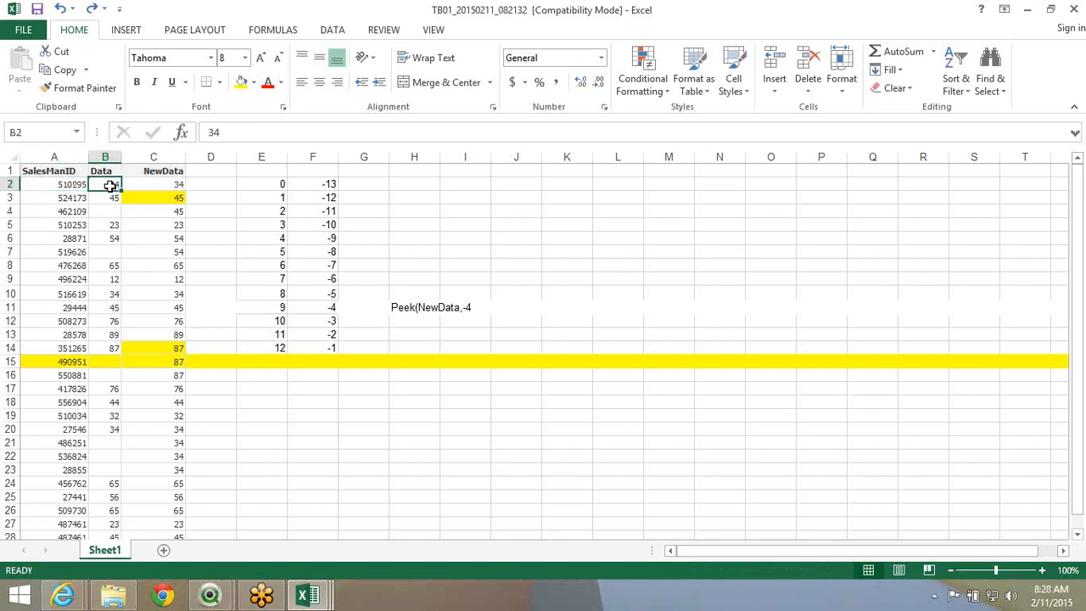
key(Delete)
drag(84, 184, 100, 184)
key(Delete)
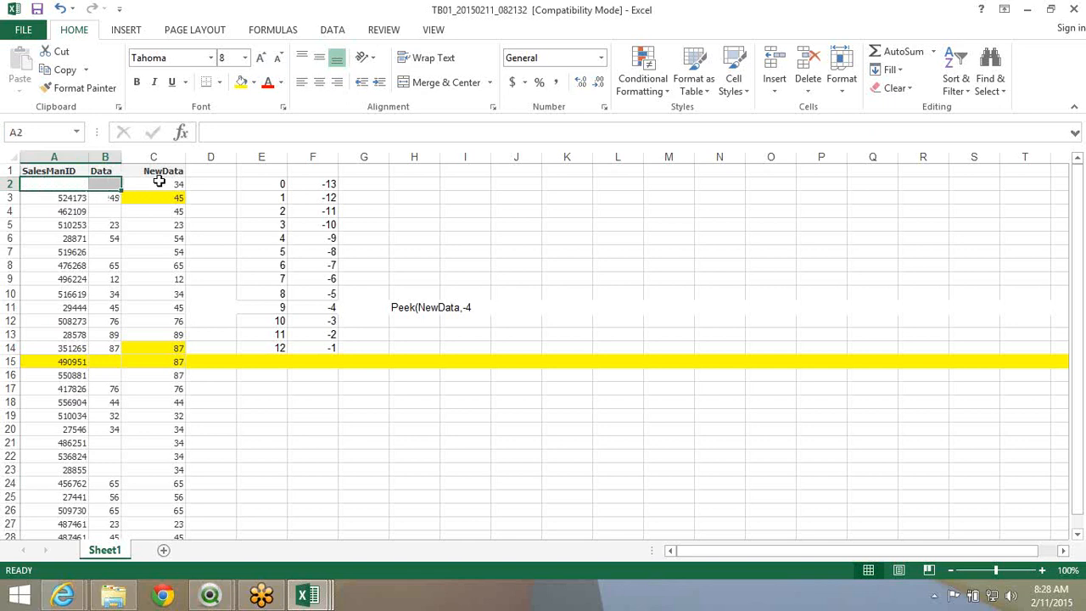
click(144, 184)
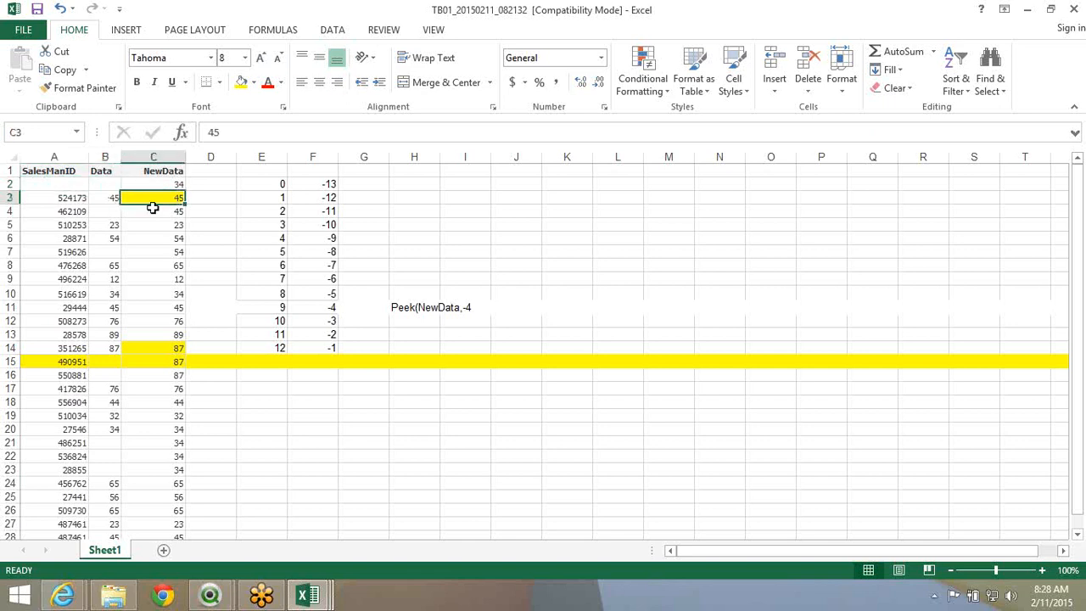
Try setting the first record's NewData value in C2 to 0, and undo back to before its SalesManID was cleared
click(112, 185)
click(138, 186)
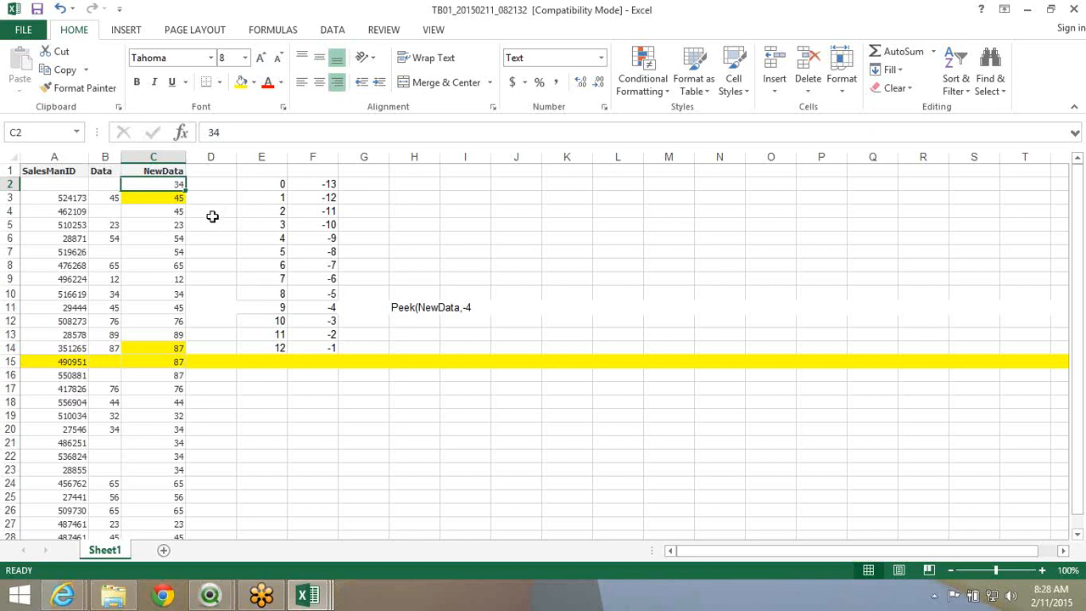
text(0)
key(Return)
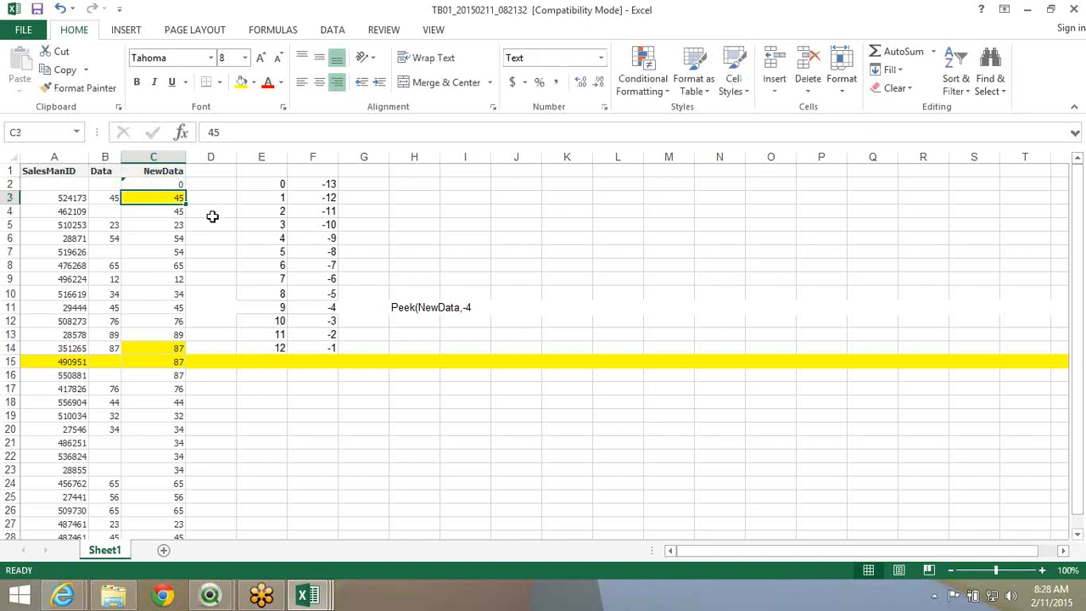
key(Up)
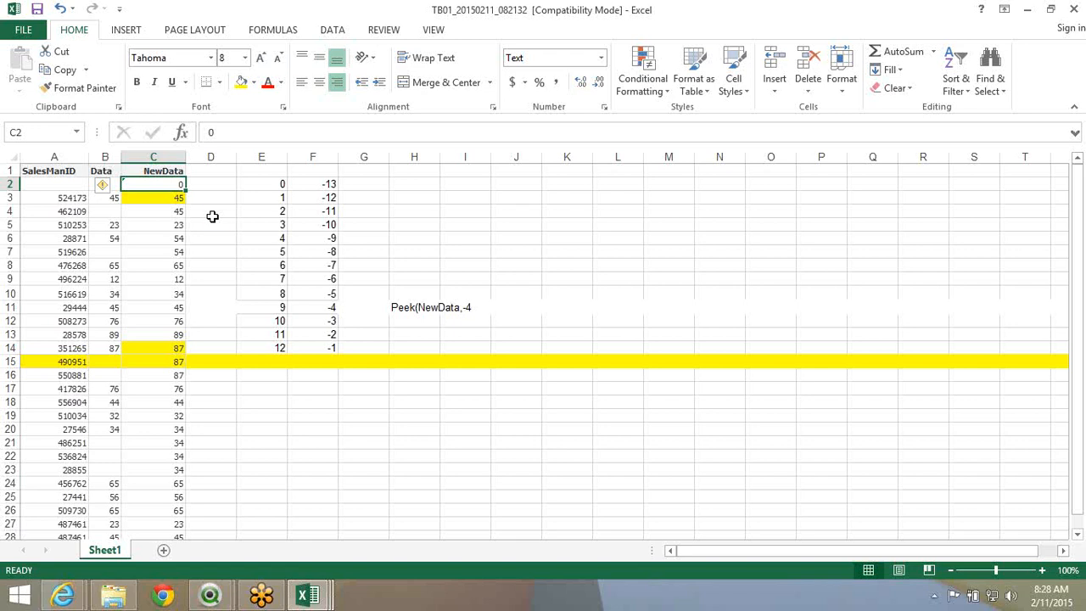
key(ctrl+z)
Try clearing the SalesManID in cell A13, and undo the deletion
key(Down)
key(Down)
key(Down)
key(Down)
key(Down)
key(Down)
key(Down)
key(Down)
key(Down)
key(Down)
key(Down)
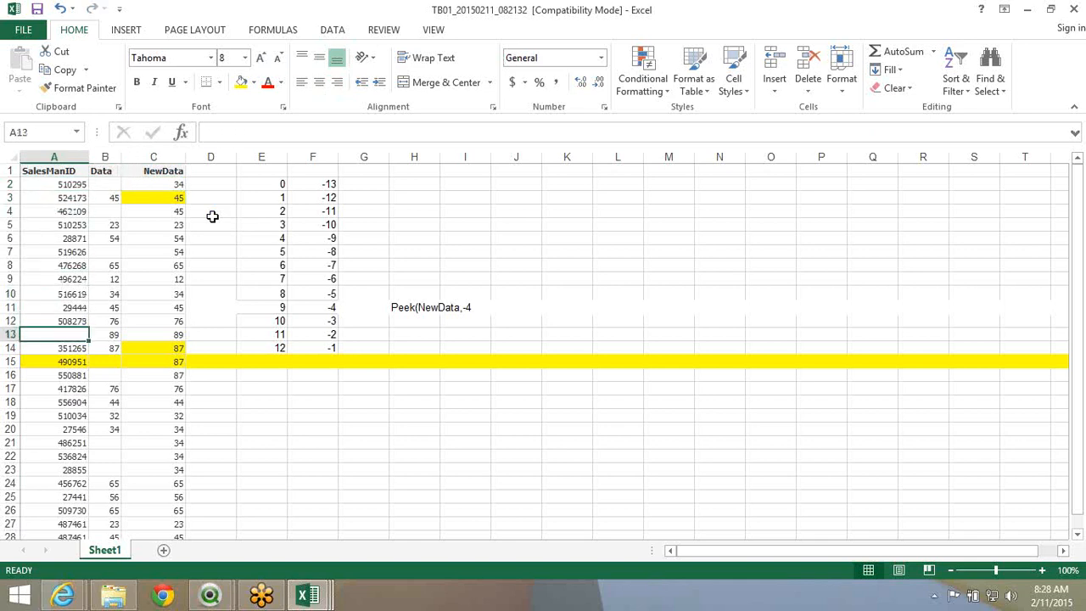
key(Right)
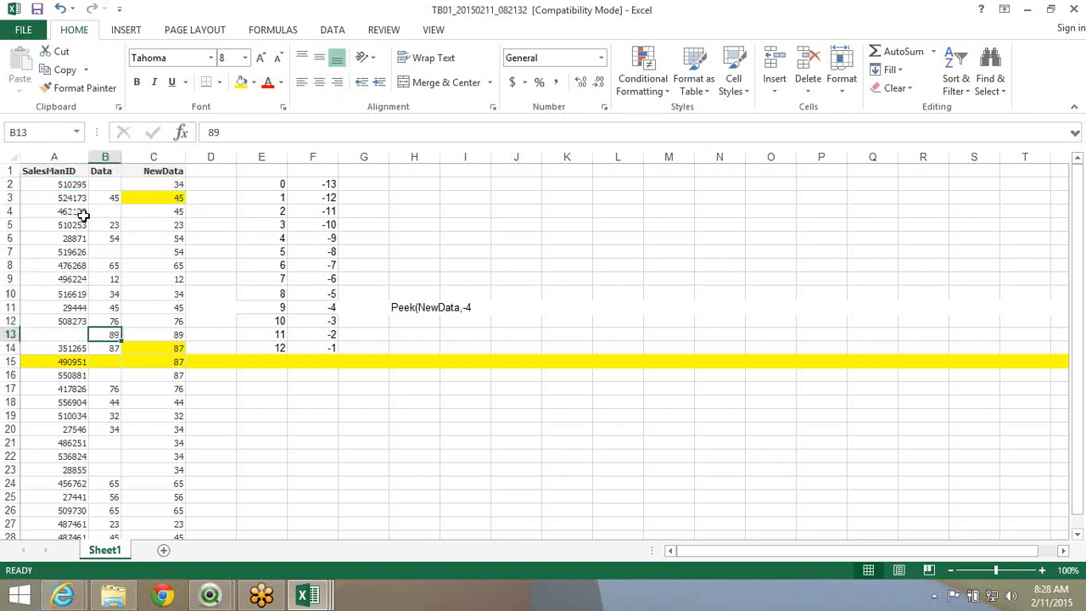
click(69, 334)
click(113, 335)
drag(74, 338, 116, 335)
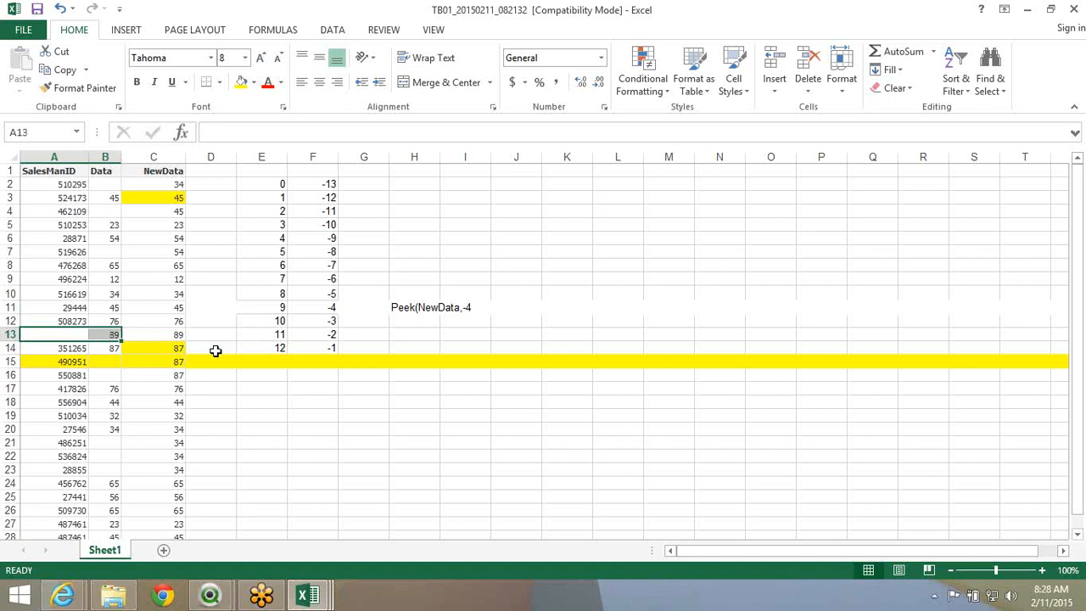
click(115, 176)
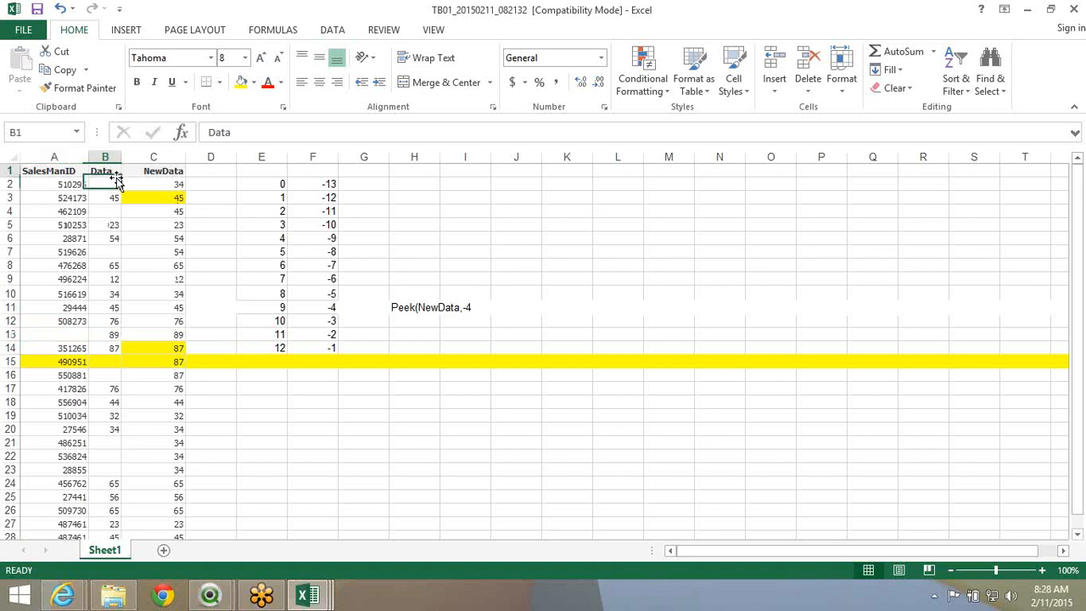
click(85, 334)
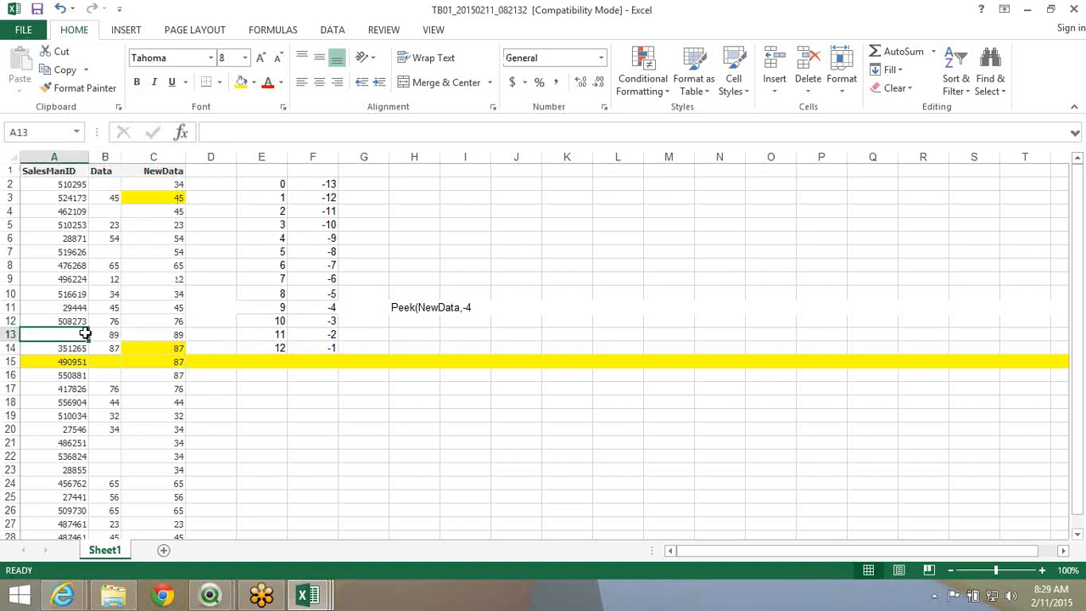
key(ctrl+z)
Switch to the QlikView script editor, set the row argument of Peek in the NewData expression to 0, and accept the script
key(alt+Tab)
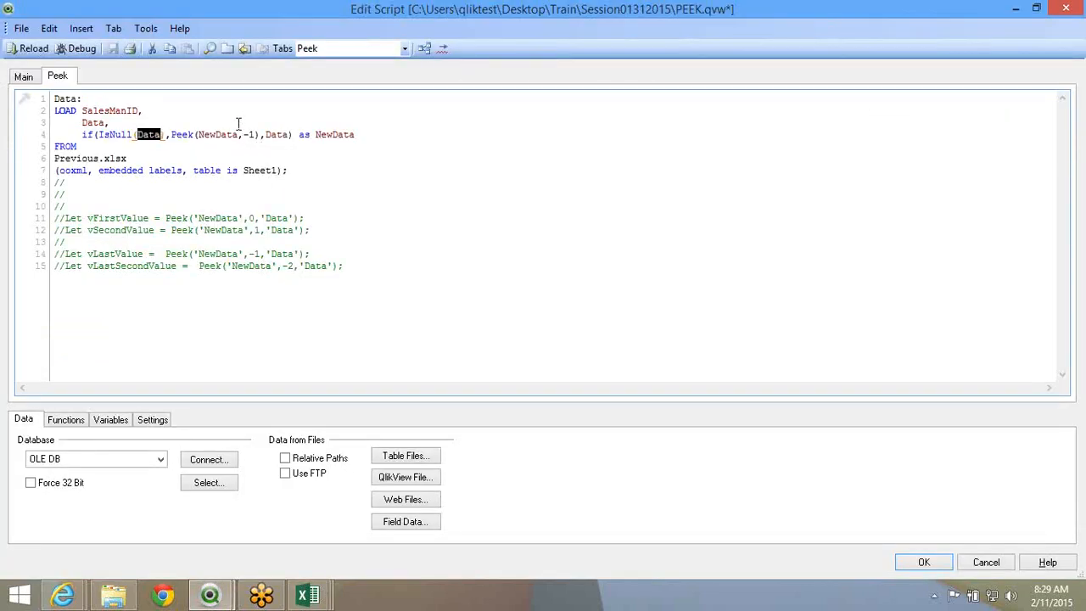
drag(242, 134, 251, 136)
text(0)
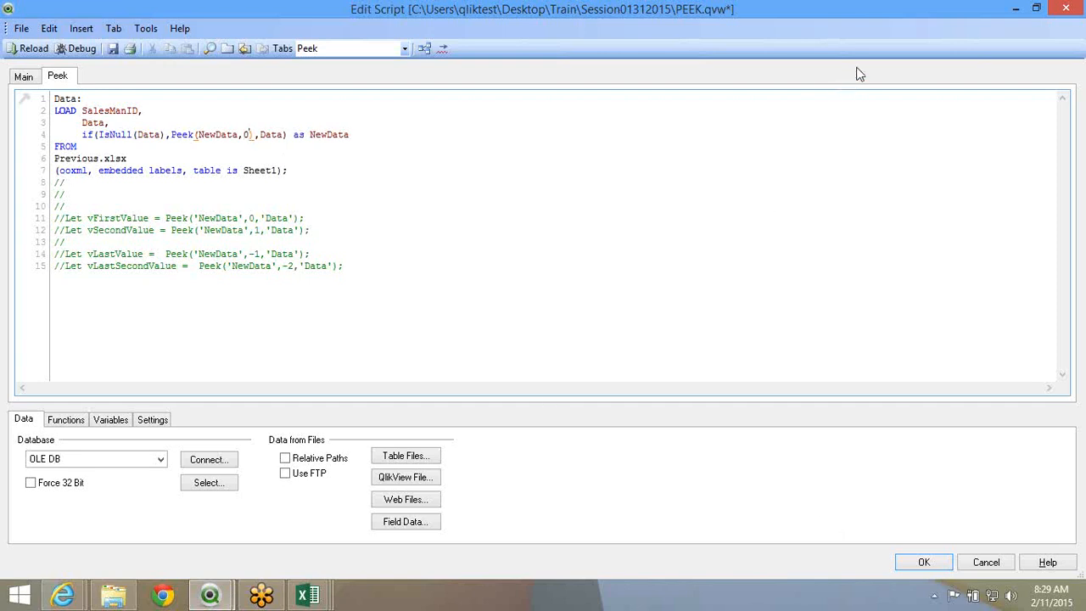
click(925, 562)
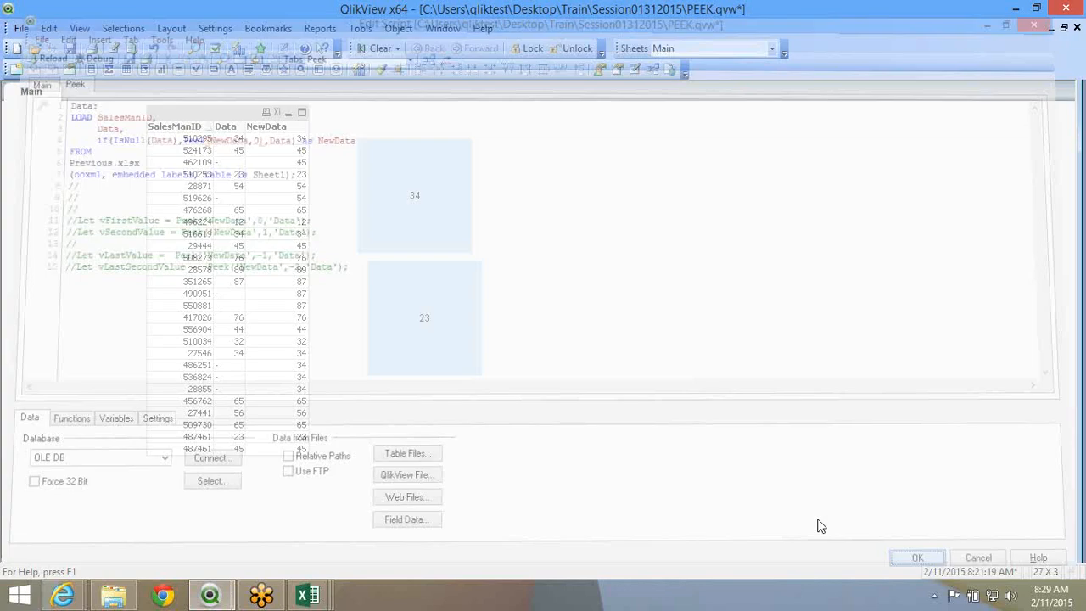
Save the document, reload its data with the edited script, and dismiss the execution progress
click(70, 47)
click(135, 48)
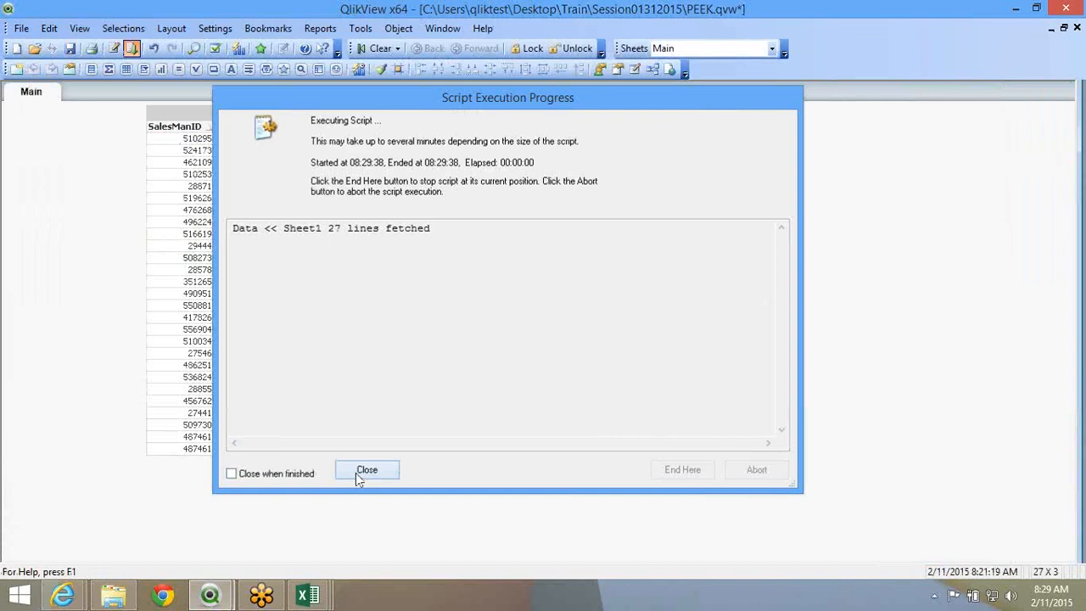
click(356, 473)
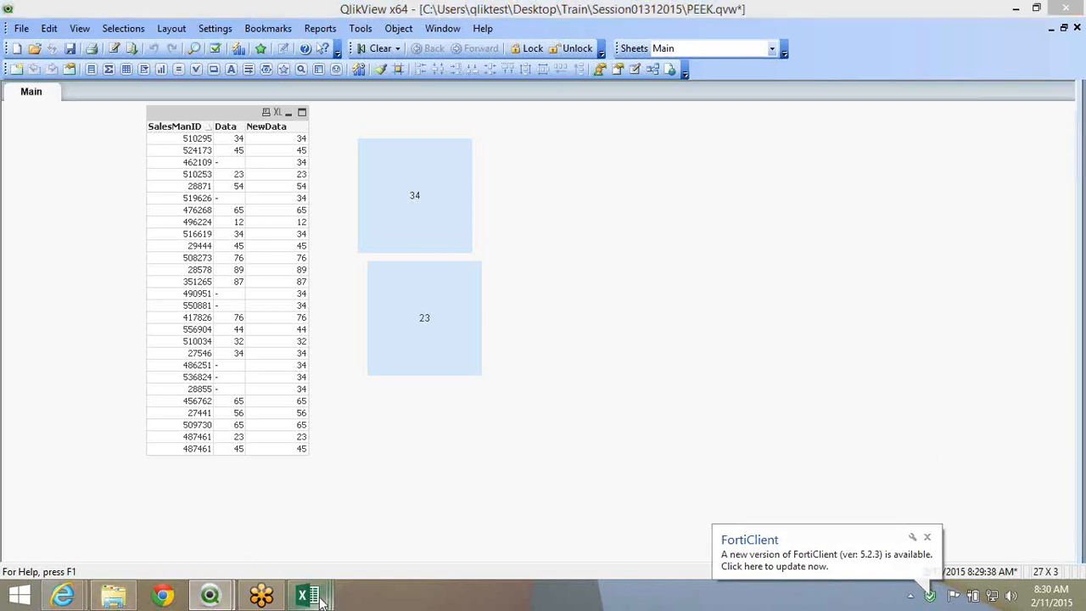
Review the row numbering in the Excel sample sheet, and return to the PEEK.qvw document in QlikView
mouse_move(307, 597)
click(430, 548)
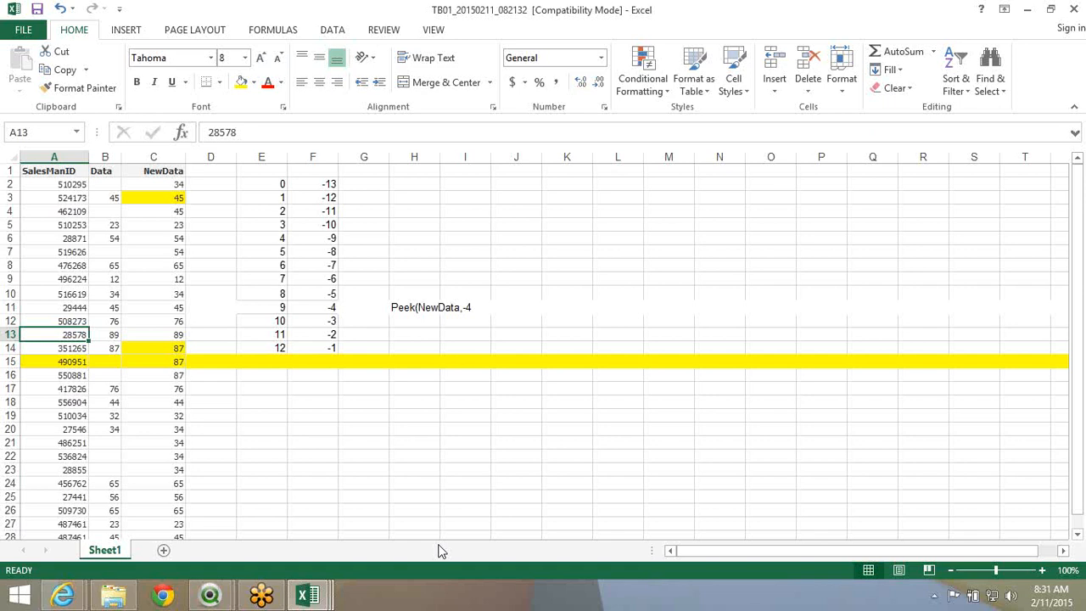
click(214, 599)
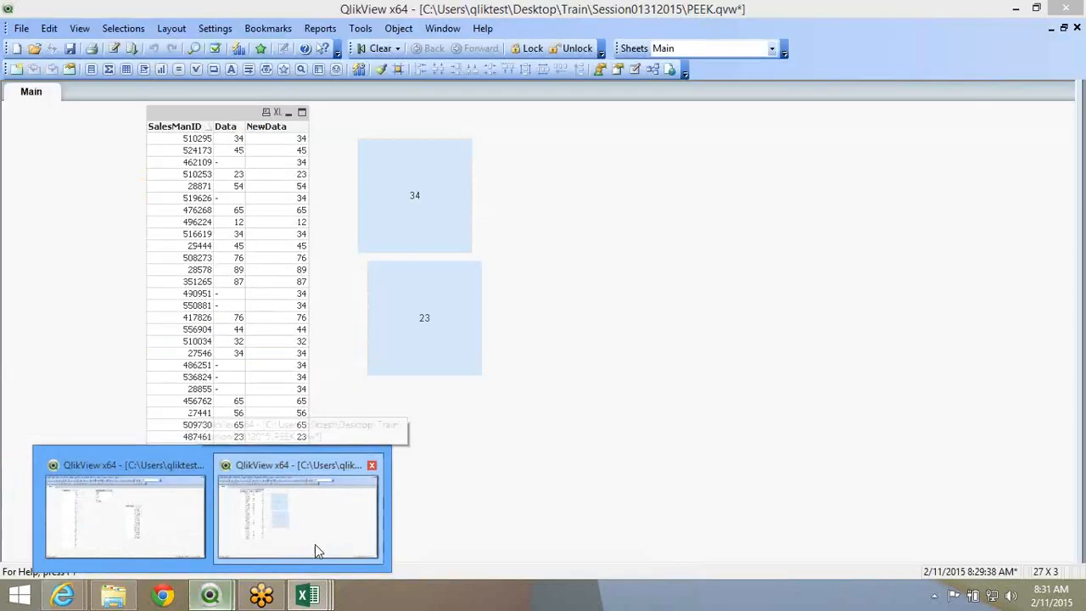
click(314, 544)
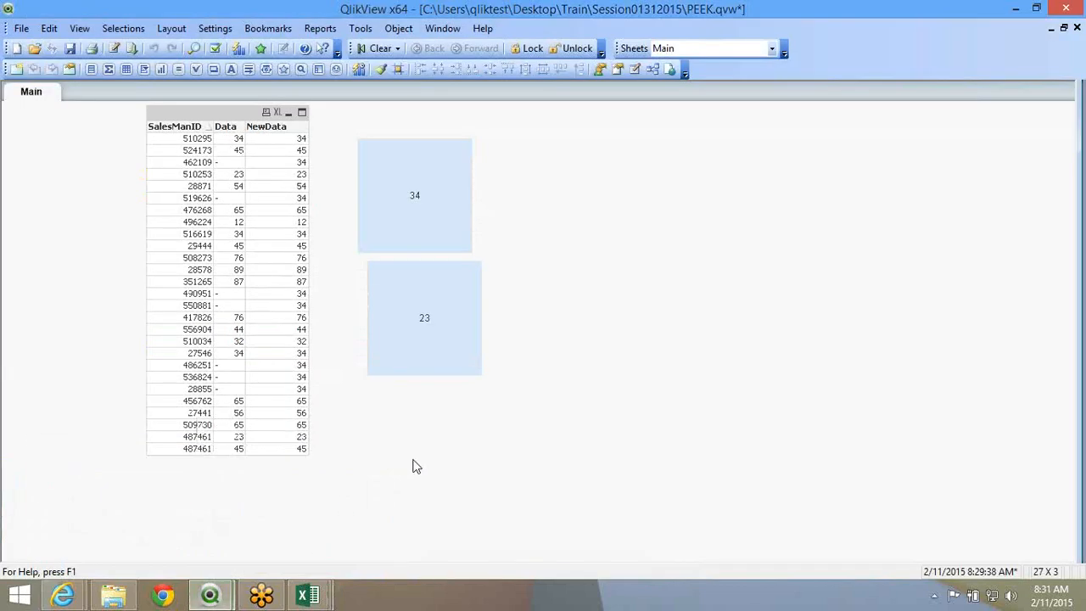
Save the PEEK.qvw document
key(ctrl+s)
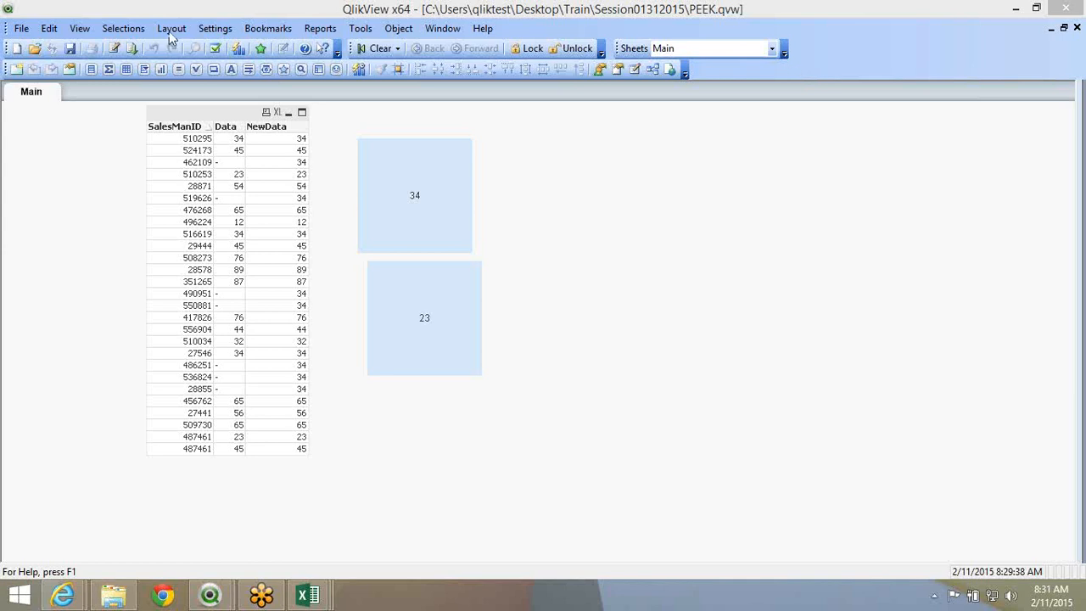
click(73, 52)
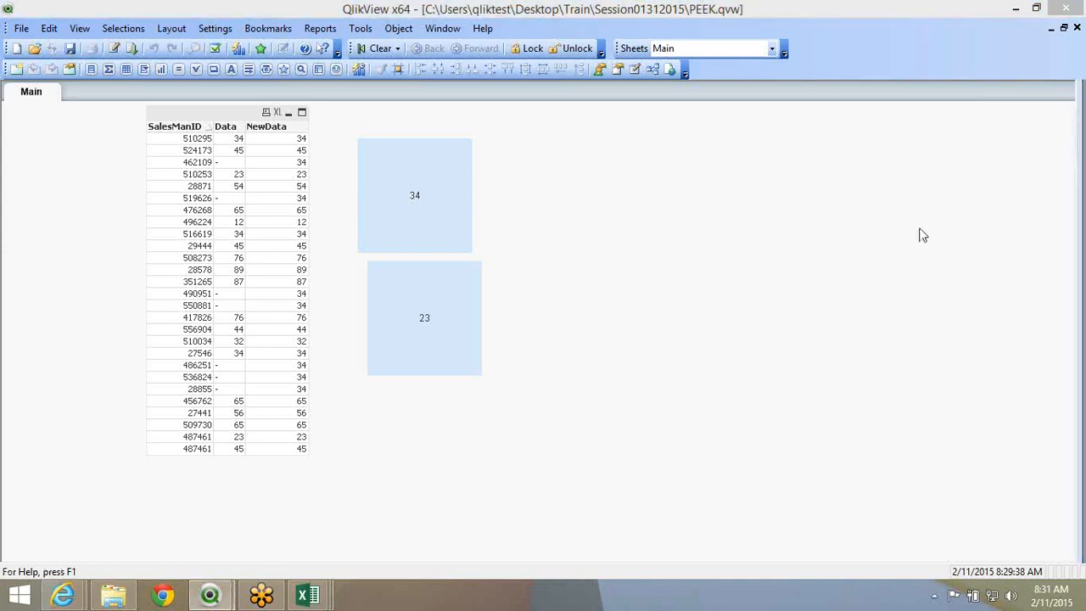
click(950, 151)
click(585, 320)
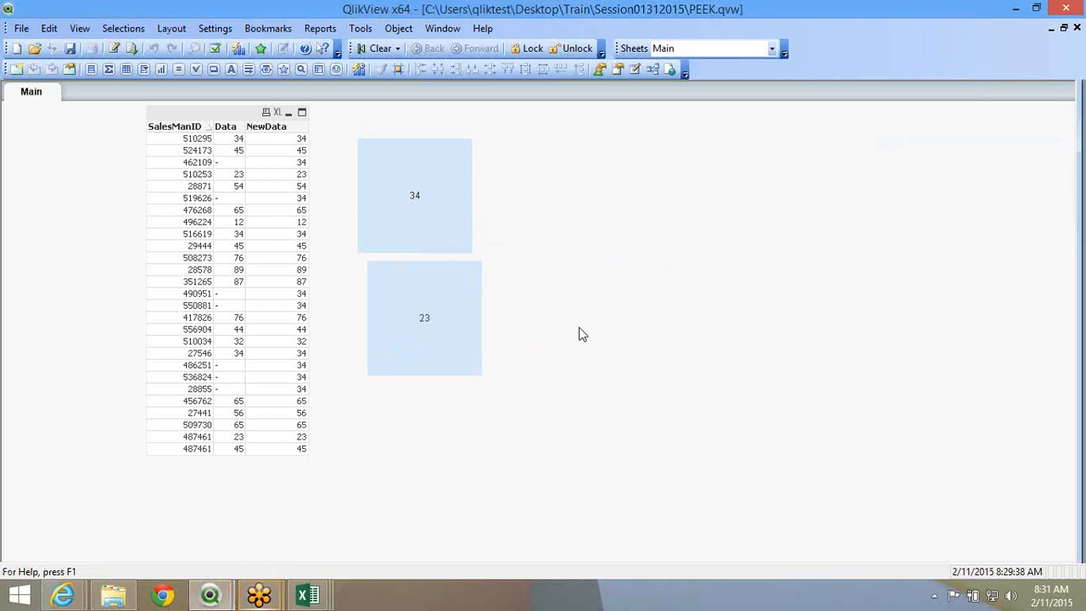